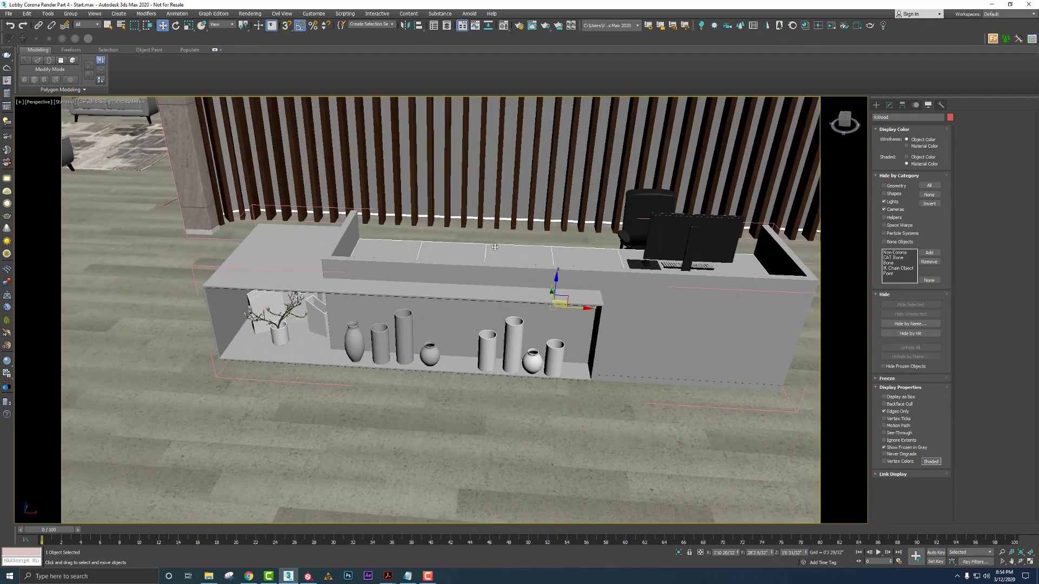
Open the wood worktop's UV layout and examine all of its unwrapped faces
{"action": "left_click", "coordinate": [889, 104]}
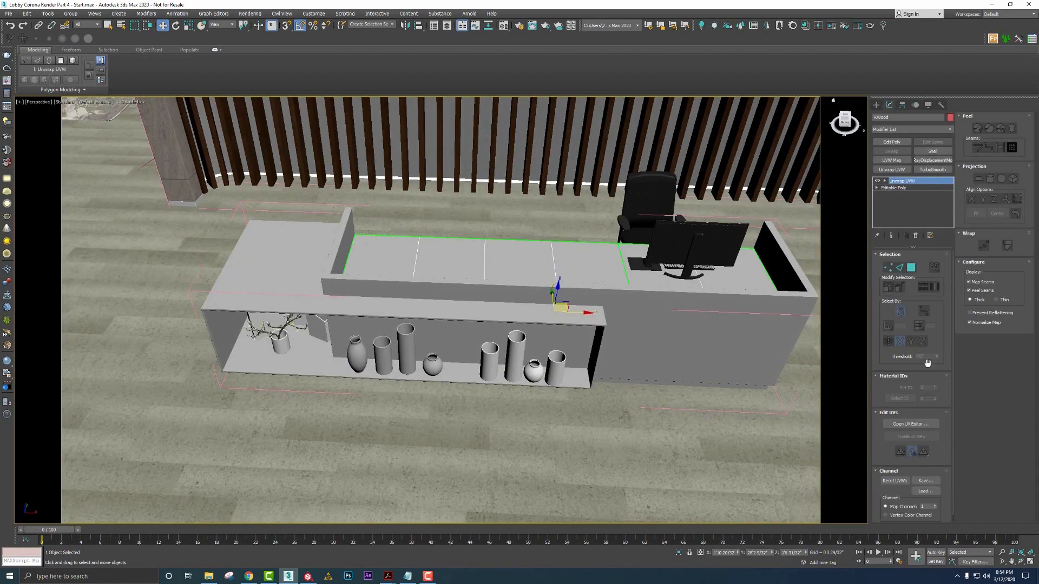
{"action": "left_click", "coordinate": [910, 424]}
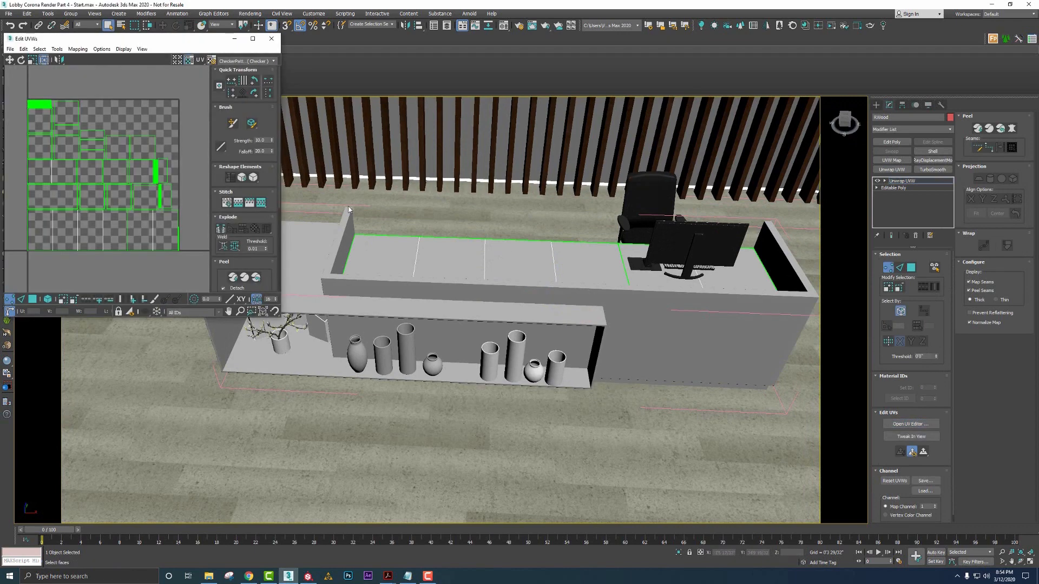
{"action": "left_click_drag", "start_coordinate": [18, 90], "coordinate": [203, 278]}
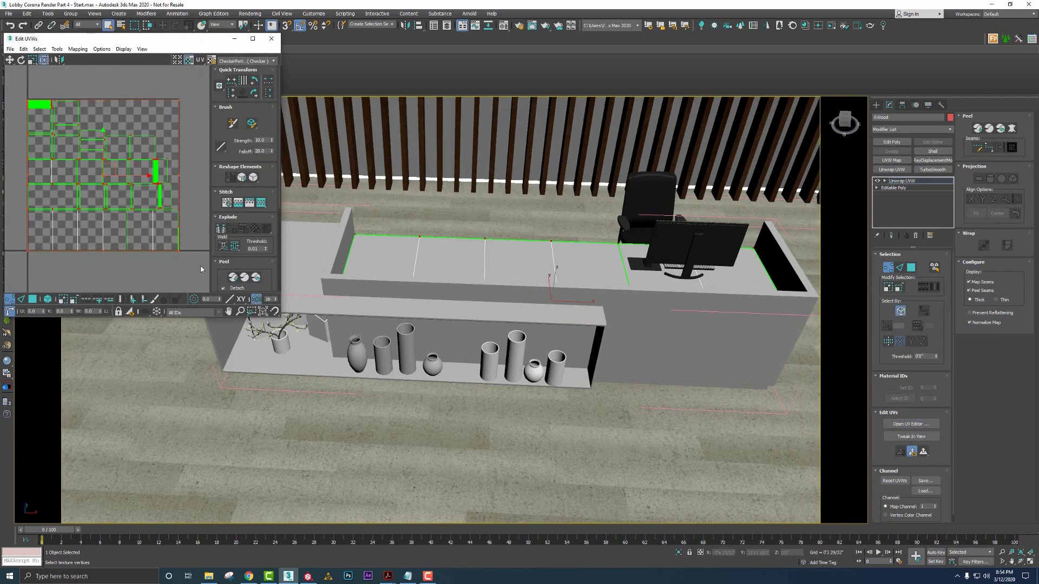
{"action": "left_click", "coordinate": [33, 301]}
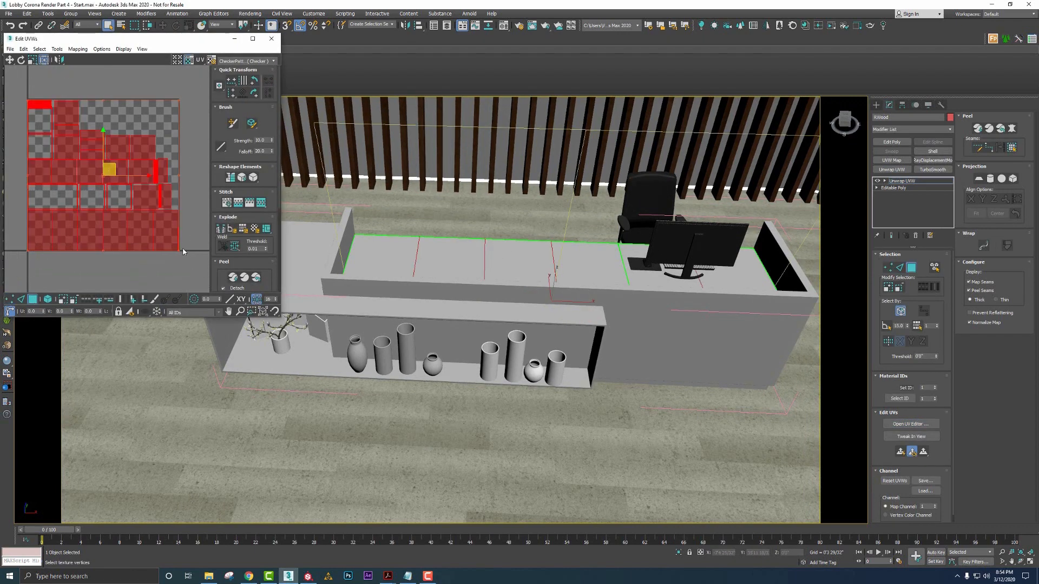
{"action": "left_click", "coordinate": [148, 271]}
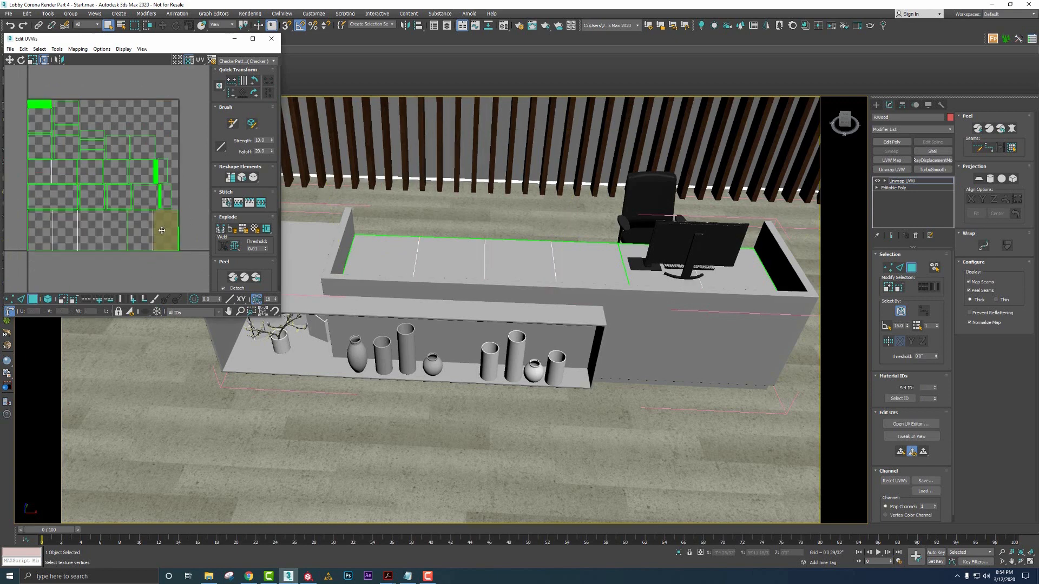
Try rotating the worktop's rightmost face in the lowest row of the UV layout, and close the UV editor
{"action": "left_click", "coordinate": [164, 226]}
{"action": "key", "text": "e"}
{"action": "left_click_drag", "start_coordinate": [172, 218], "coordinate": [160, 200]}
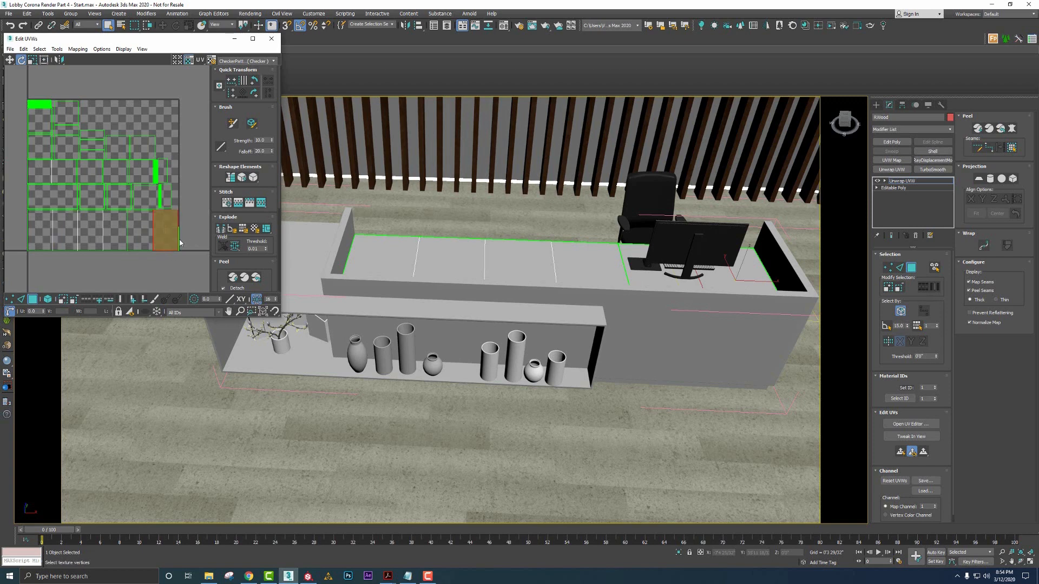
{"action": "left_click", "coordinate": [271, 39]}
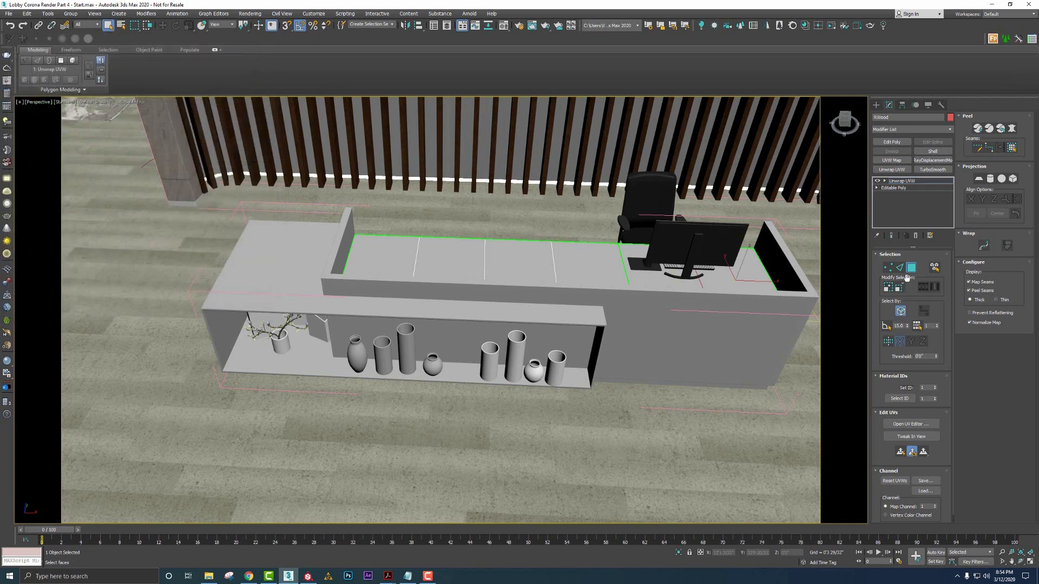
{"action": "left_click", "coordinate": [910, 267]}
Examine the UV layout of the reception desk's outer shell and close the UV editor
{"action": "left_click", "coordinate": [759, 331]}
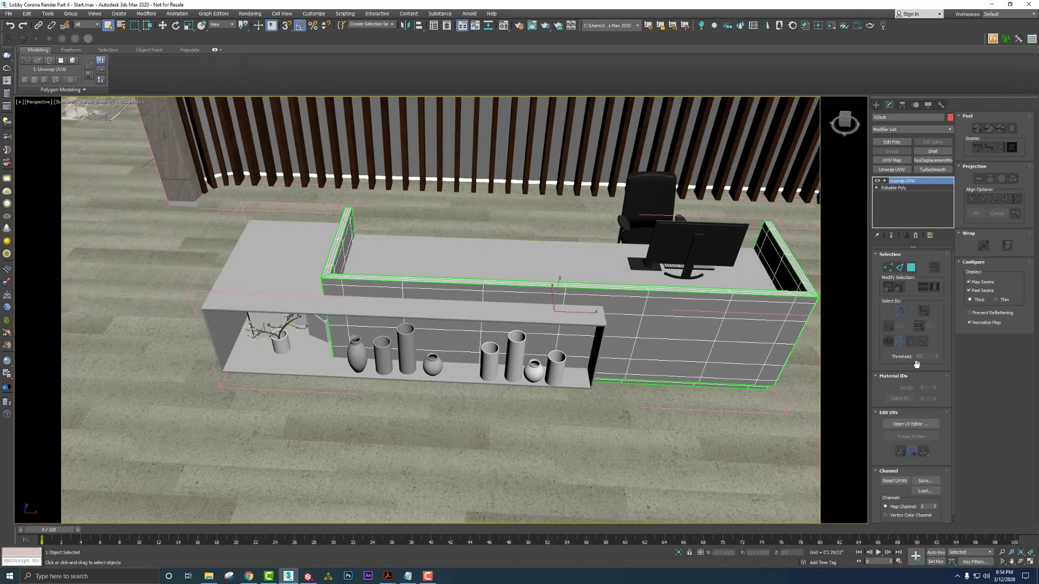
{"action": "left_click", "coordinate": [914, 424]}
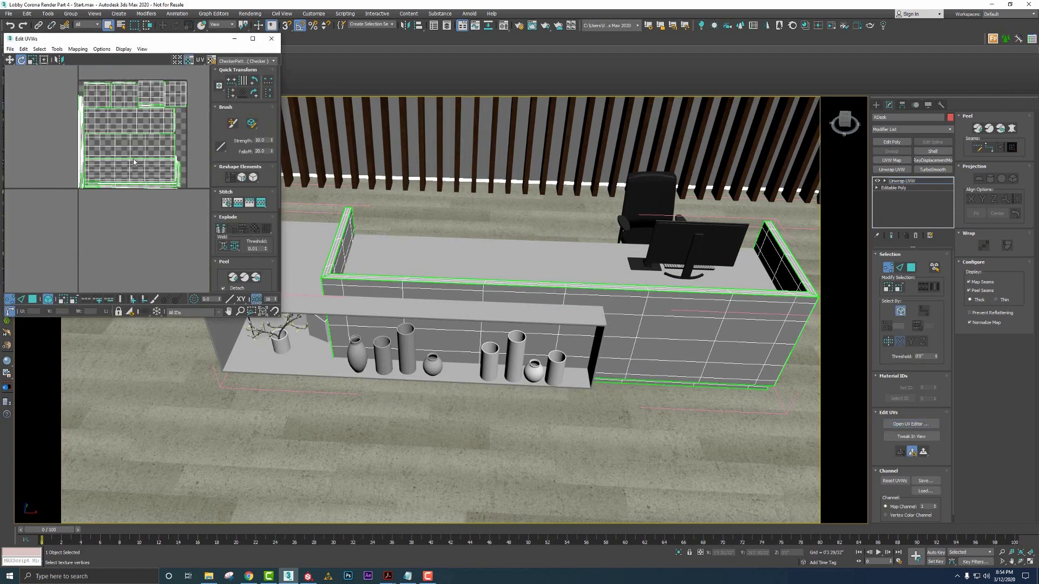
{"action": "middle_click_drag", "start_coordinate": [134, 161], "coordinate": [105, 194]}
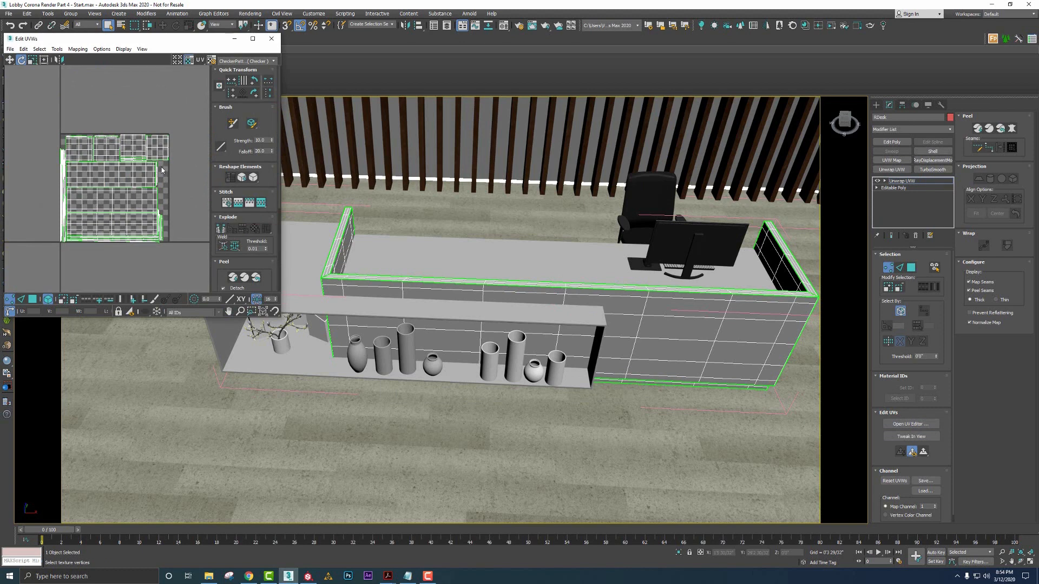
{"action": "left_click", "coordinate": [271, 39]}
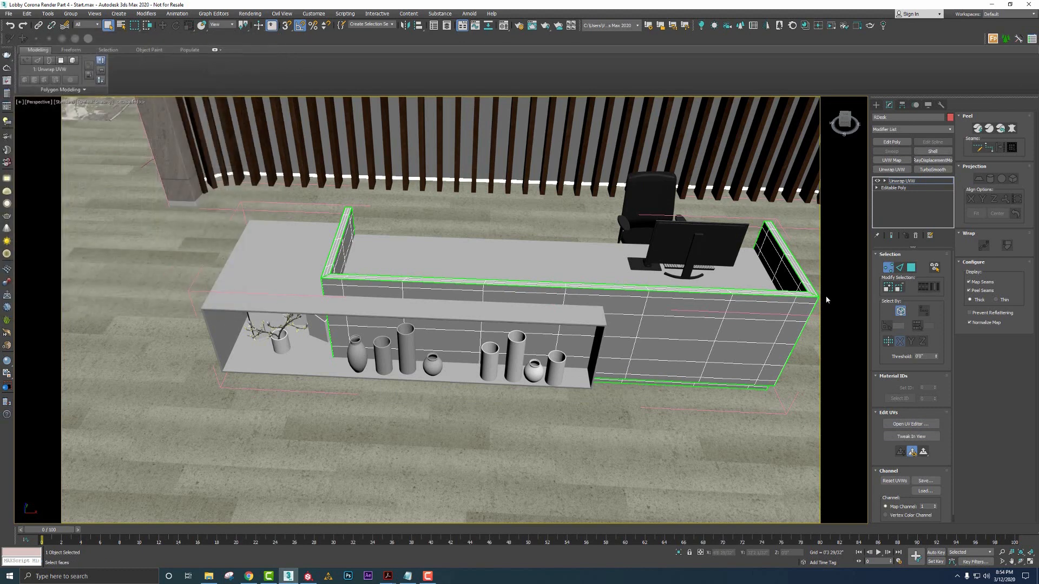
{"action": "left_click", "coordinate": [893, 270]}
Examine the UV layout of the metal shelf unit at the front of the reception desk
{"action": "left_click", "coordinate": [239, 264]}
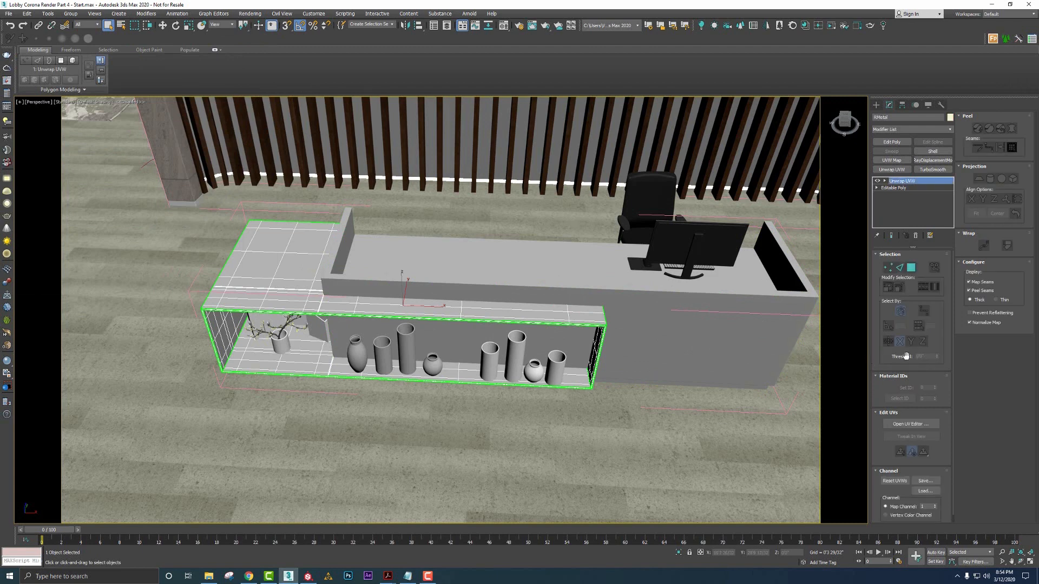
{"action": "left_click", "coordinate": [908, 423]}
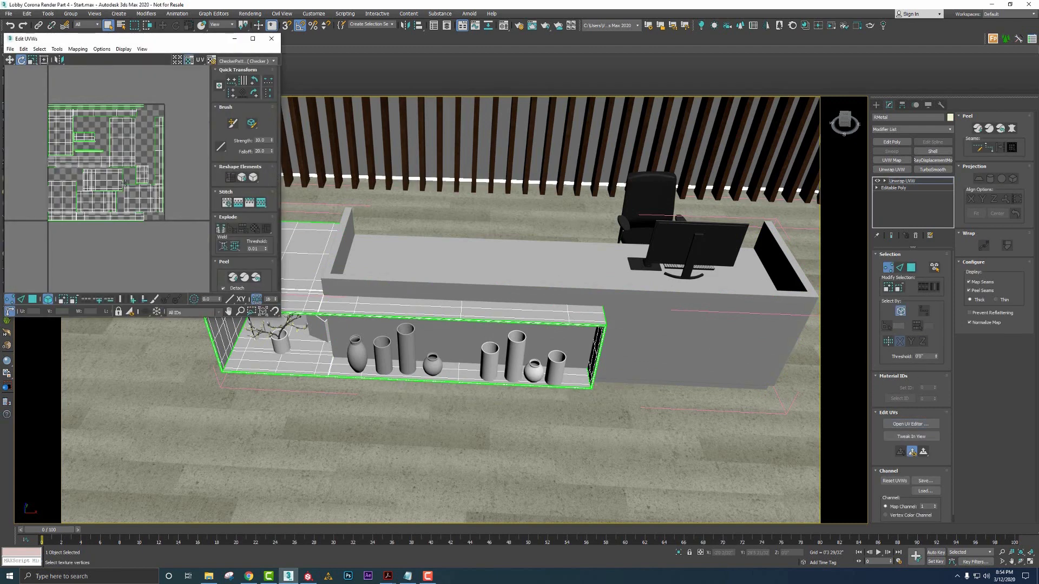
{"action": "middle_click_drag", "start_coordinate": [125, 183], "coordinate": [125, 175]}
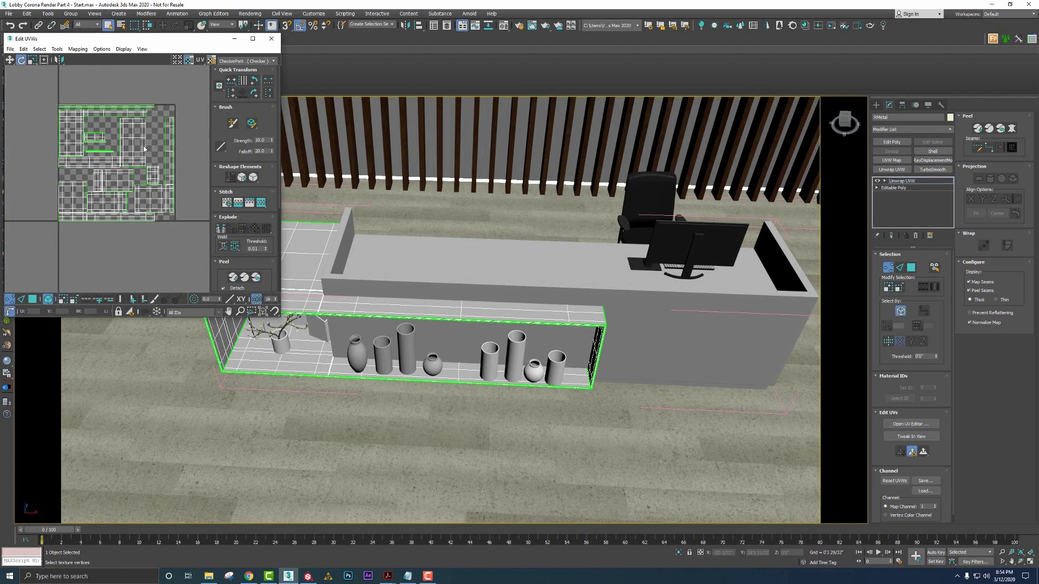
Try rotating the large L-shaped island in the metal shelf unit's UV layout, and close the UV editor
{"action": "left_click", "coordinate": [33, 299]}
{"action": "left_click", "coordinate": [134, 140]}
{"action": "left_click_drag", "start_coordinate": [135, 129], "coordinate": [135, 107]}
{"action": "scroll", "coordinate": [144, 161], "scroll_direction": "up", "scroll_amount": 4}
{"action": "scroll", "coordinate": [144, 161], "scroll_direction": "up", "scroll_amount": 3}
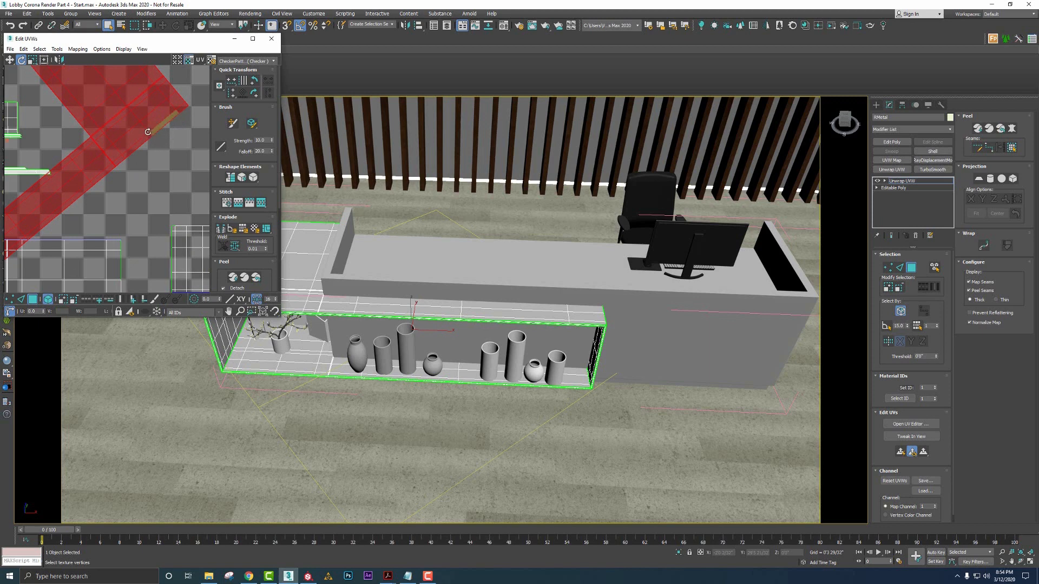
{"action": "key", "text": "ctrl+z"}
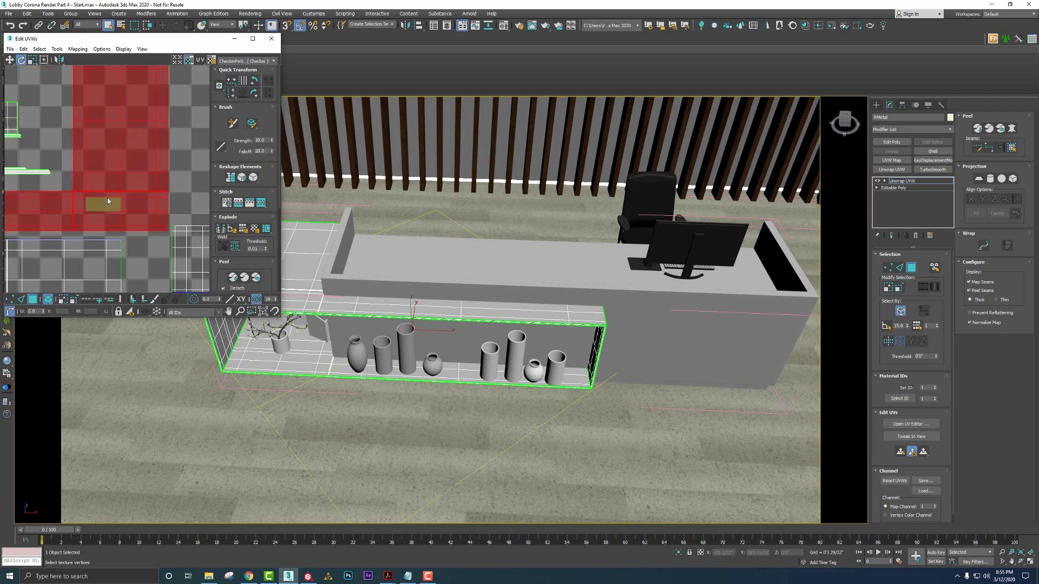
{"action": "scroll", "coordinate": [108, 199], "scroll_direction": "down", "scroll_amount": 4}
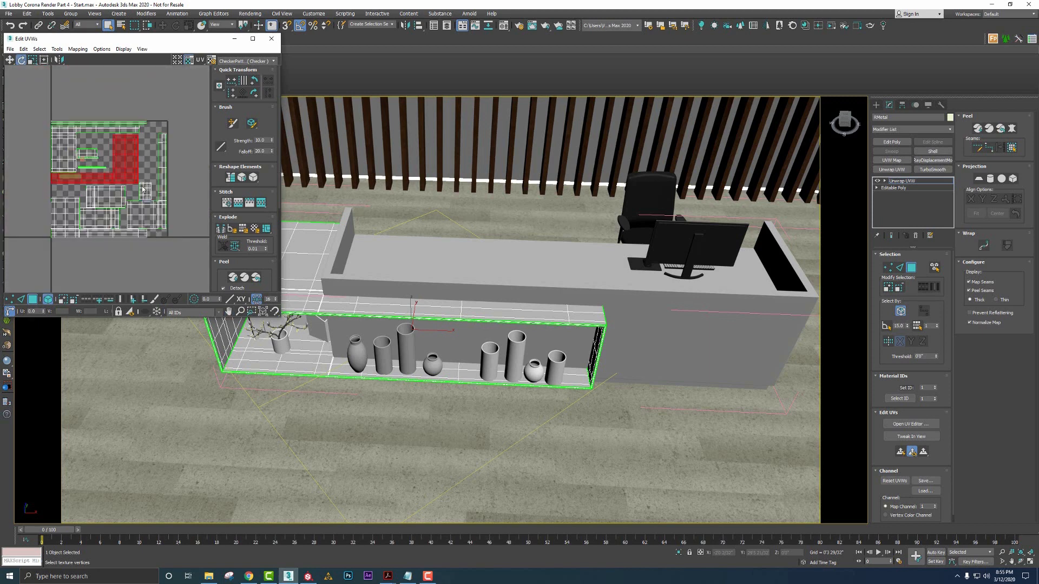
{"action": "left_click", "coordinate": [33, 299]}
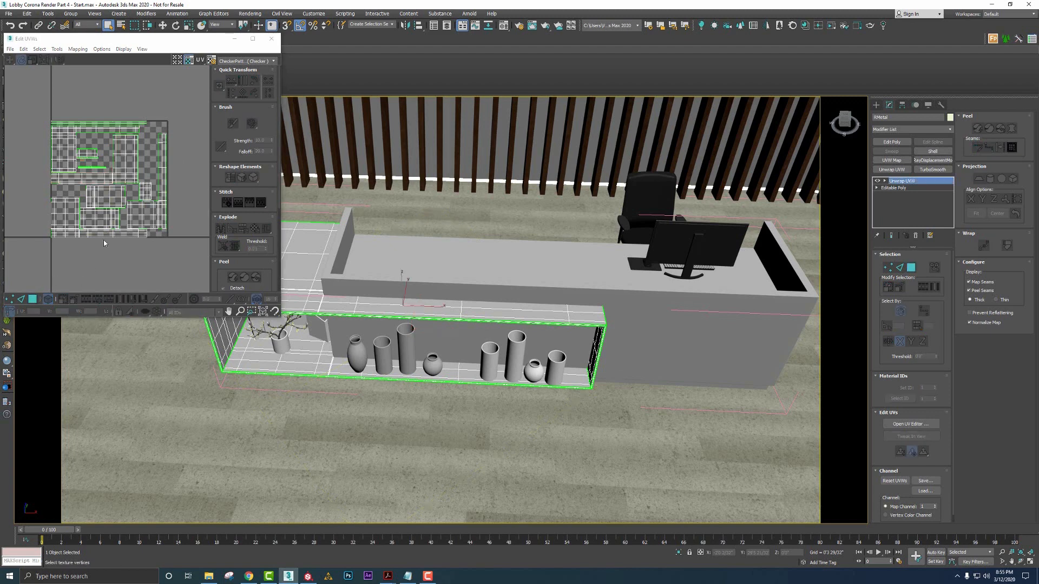
{"action": "left_click", "coordinate": [271, 39]}
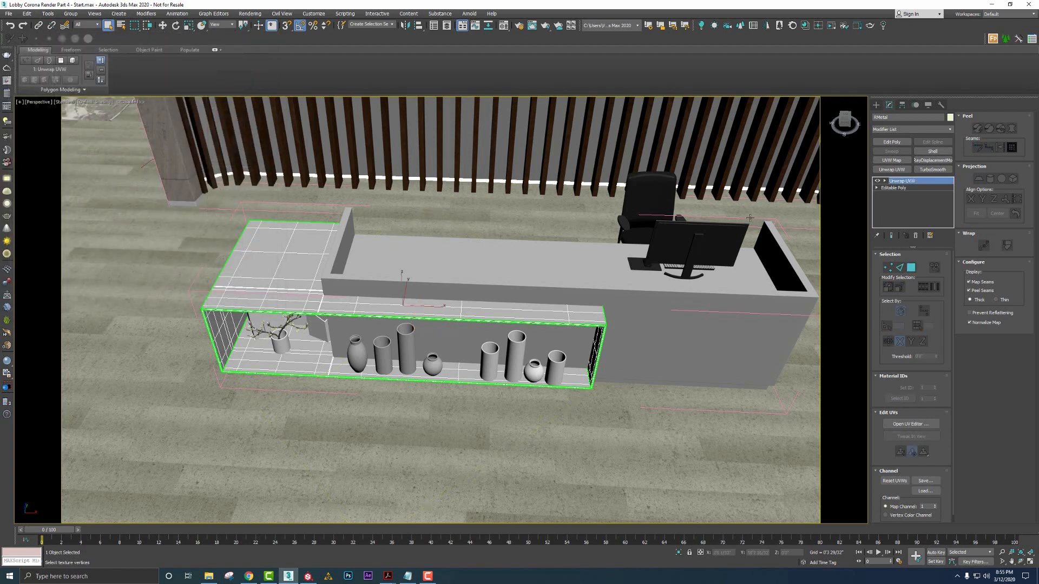
Open the Material Editor and display the RMetal material that belongs to the metal shelf unit
{"action": "left_click", "coordinate": [503, 26]}
{"action": "mouse_move", "coordinate": [357, 210]}
{"action": "middle_mouse_down"}
{"action": "mouse_move", "coordinate": [413, 209]}
{"action": "mouse_move", "coordinate": [385, 235]}
{"action": "mouse_move", "coordinate": [413, 239]}
{"action": "mouse_move", "coordinate": [364, 236]}
{"action": "mouse_move", "coordinate": [405, 237]}
{"action": "mouse_move", "coordinate": [361, 226]}
{"action": "middle_mouse_up"}
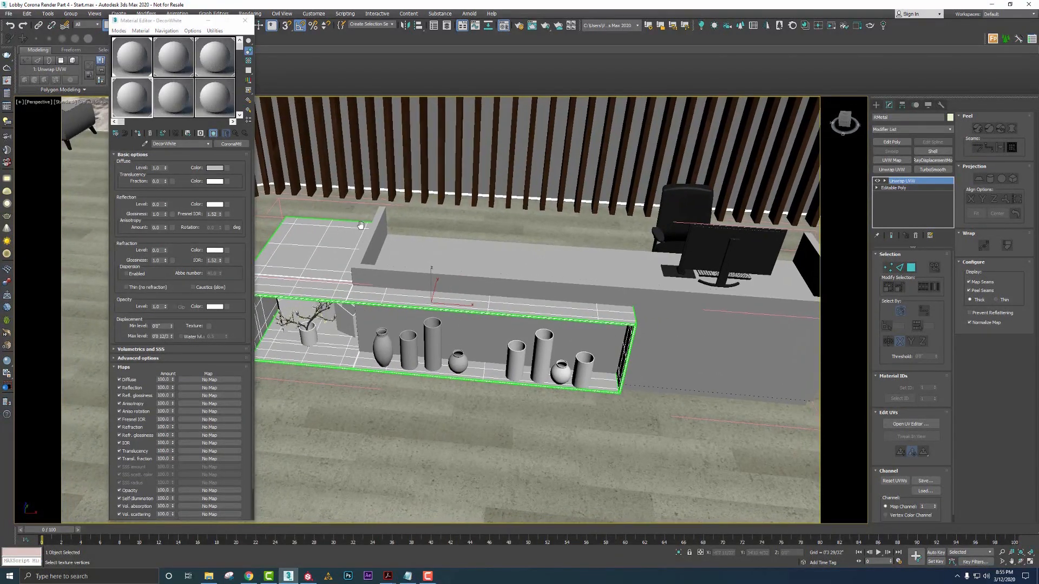
{"action": "left_click", "coordinate": [329, 240]}
{"action": "left_click", "coordinate": [133, 58]}
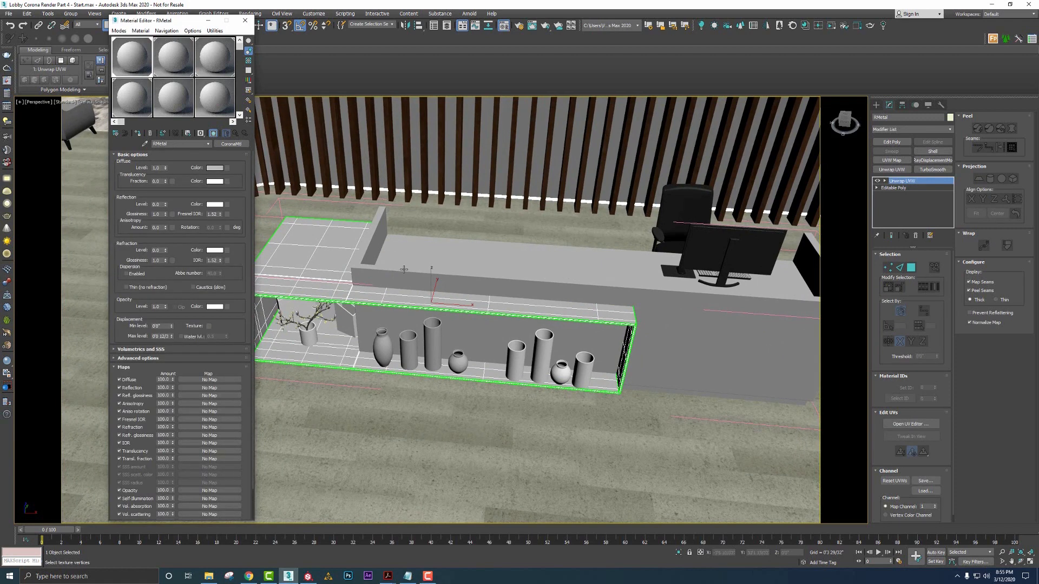
Review the RDesk and RWood materials and select the matching desk shell and wood worktop
{"action": "left_click", "coordinate": [230, 108]}
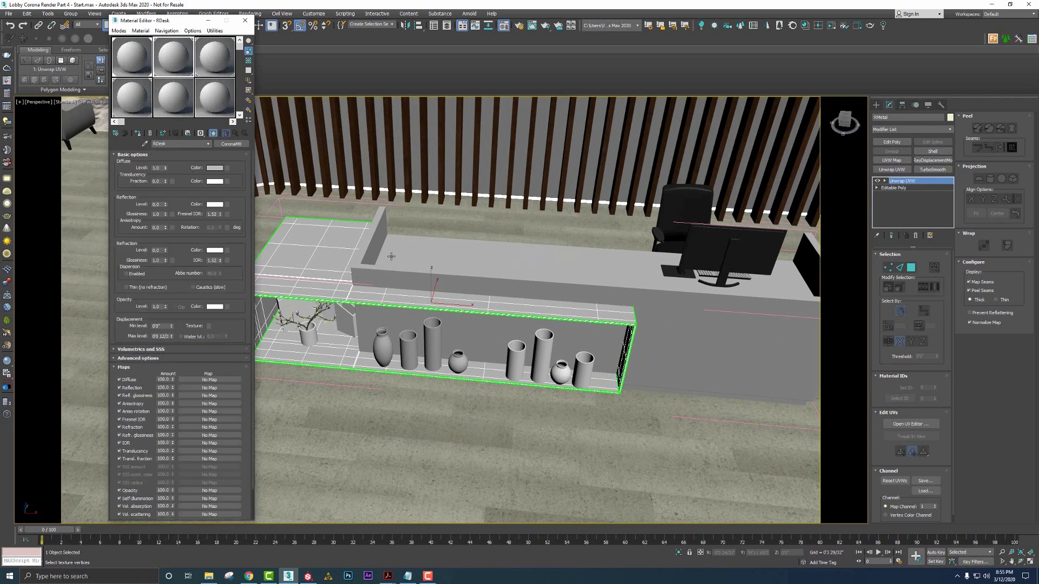
{"action": "left_click", "coordinate": [410, 253]}
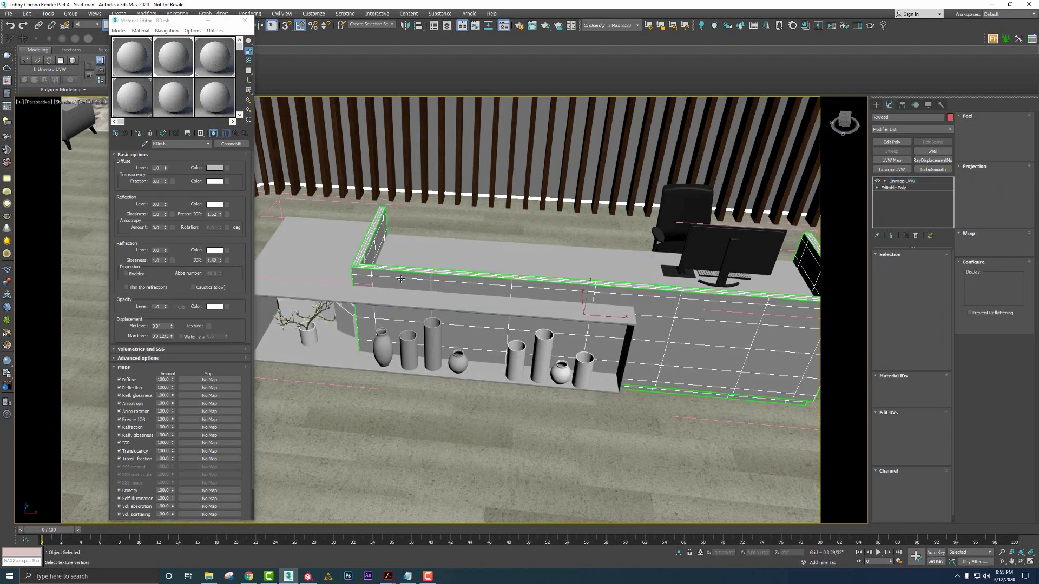
{"action": "left_click", "coordinate": [400, 277]}
{"action": "left_click", "coordinate": [226, 66]}
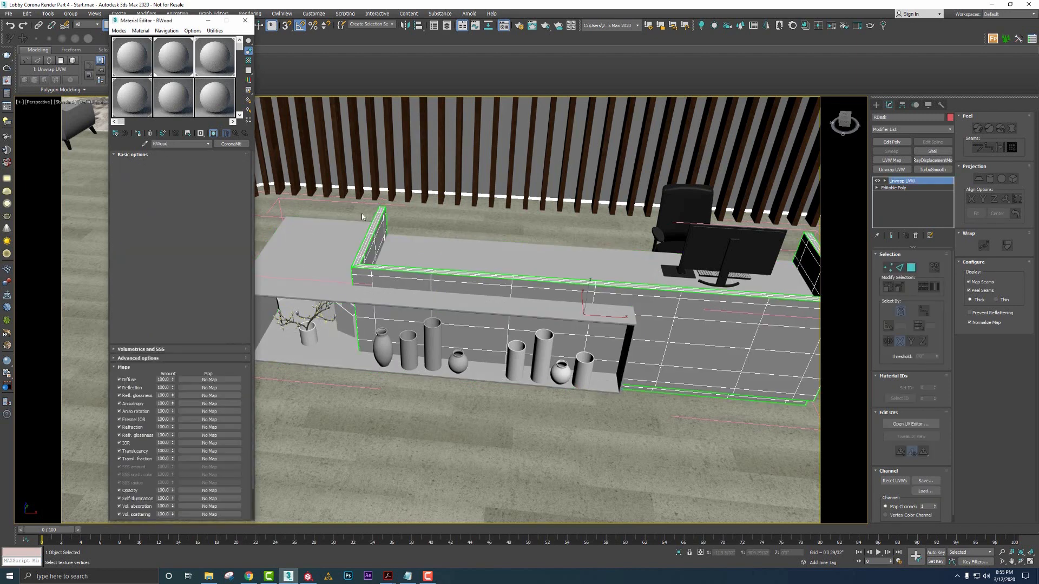
{"action": "left_click", "coordinate": [439, 255]}
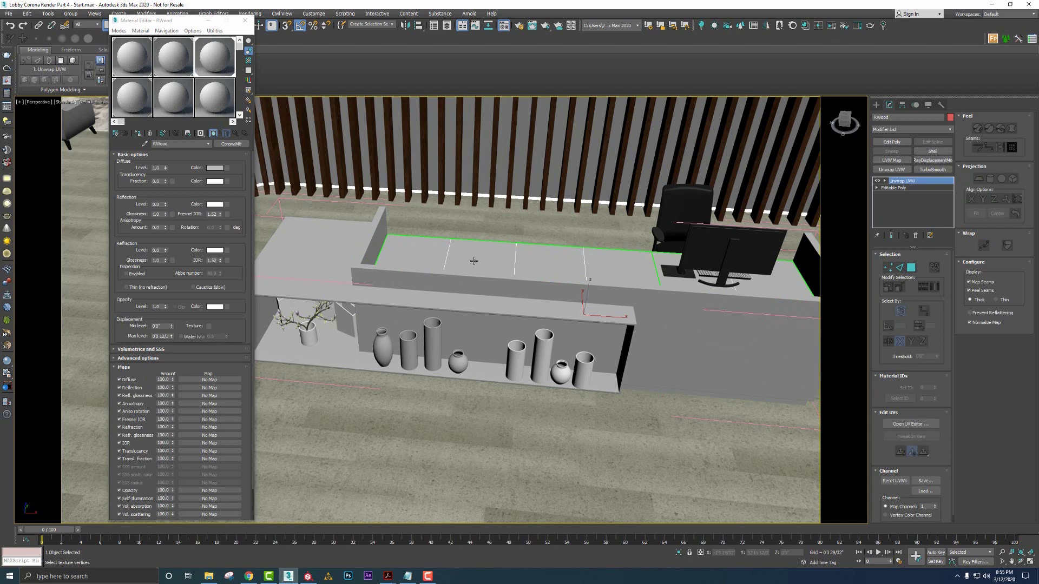
Select the metal shelf unit, desk shell and wood worktop one at a time and all three together
{"action": "middle_click_drag", "start_coordinate": [428, 259], "coordinate": [392, 261], "text": "alt"}
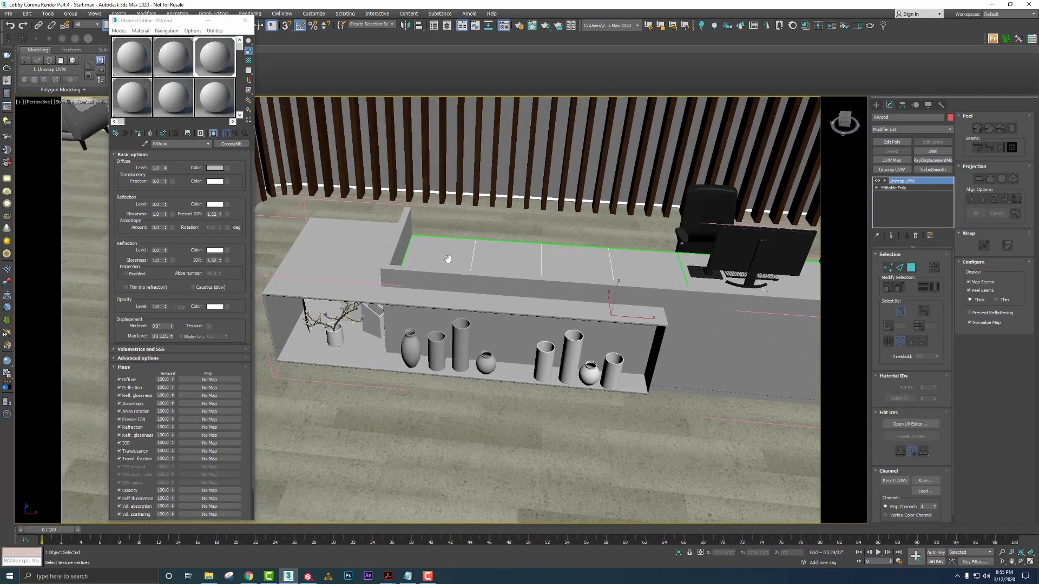
{"action": "left_click", "coordinate": [359, 256]}
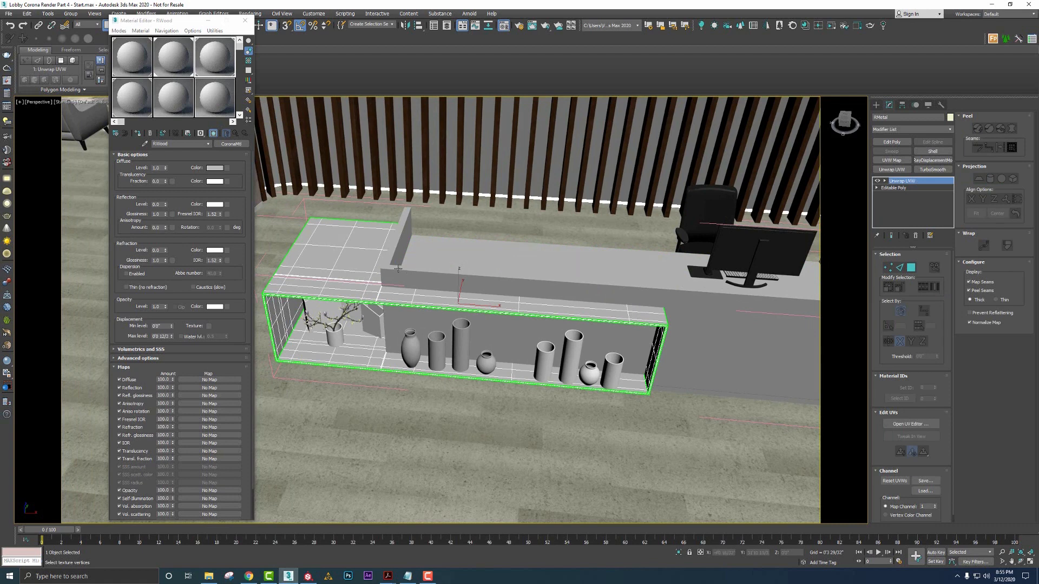
{"action": "left_click", "coordinate": [405, 276]}
{"action": "left_click", "coordinate": [467, 263]}
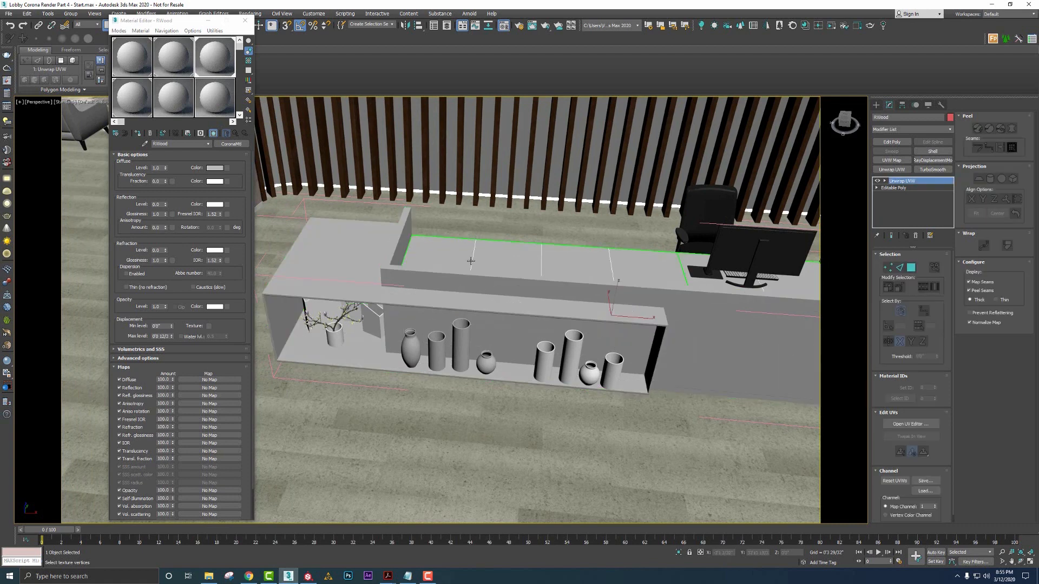
{"action": "middle_click_drag", "start_coordinate": [472, 261], "coordinate": [477, 259], "text": "alt"}
{"action": "left_click", "coordinate": [393, 261], "text": "ctrl"}
{"action": "left_click", "coordinate": [368, 260], "text": "ctrl"}
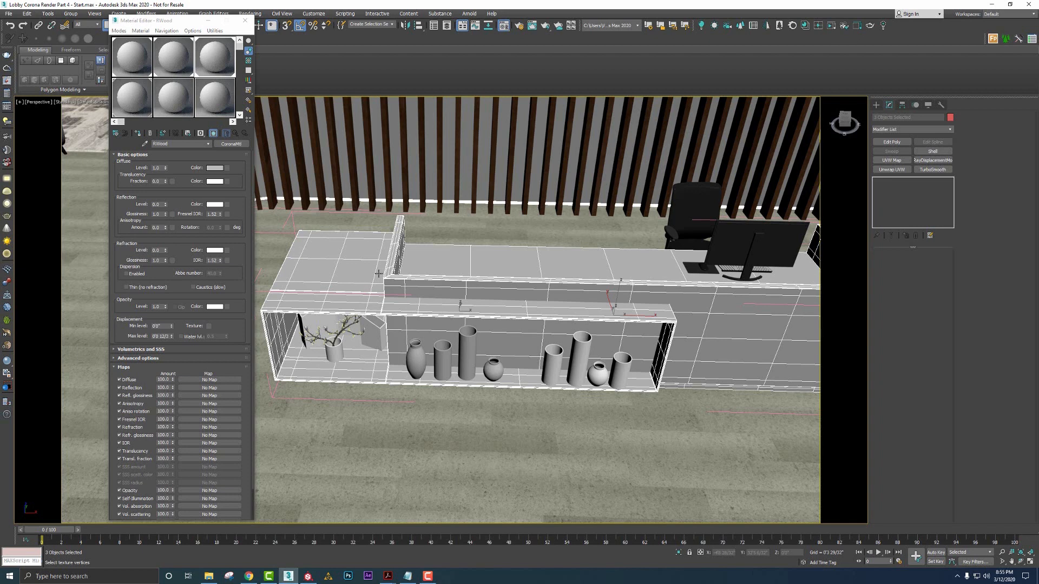
Check the three separate desk parts by selecting the metal unit, the desk shell and the wood worktop in turn
{"action": "left_click", "coordinate": [347, 264]}
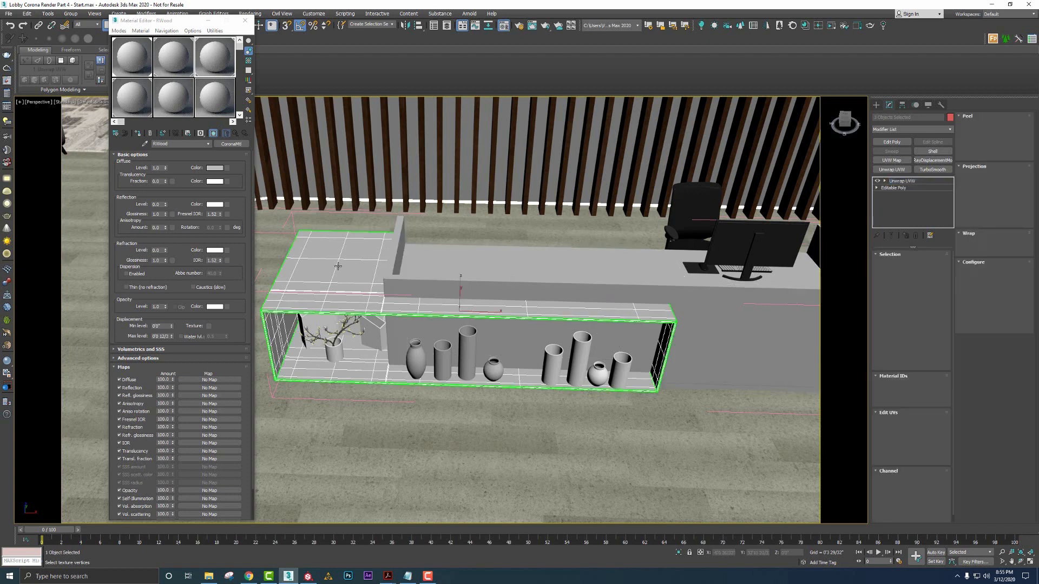
{"action": "left_click", "coordinate": [420, 280]}
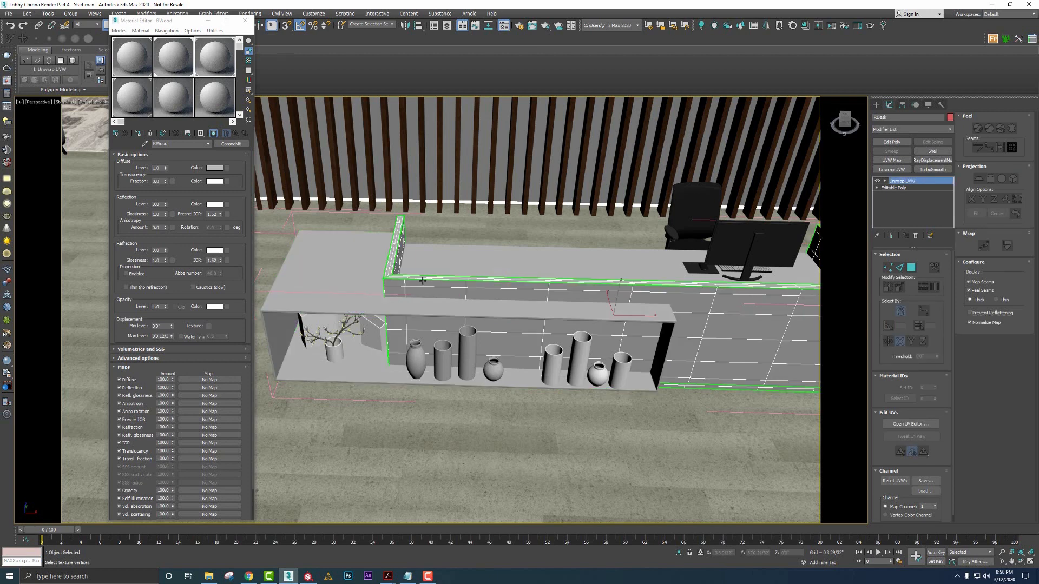
{"action": "left_click", "coordinate": [475, 265]}
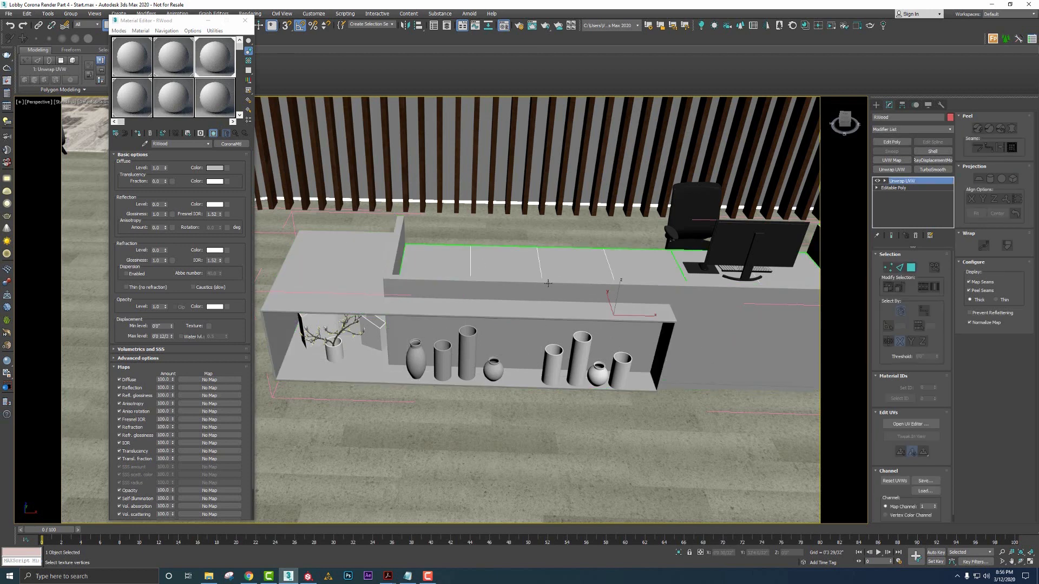
Select the small round vase beside the tall cylinders on the desk's display shelf
{"action": "middle_click_drag", "start_coordinate": [547, 283], "coordinate": [506, 281]}
{"action": "scroll", "coordinate": [512, 283], "scroll_direction": "down", "scroll_amount": 3}
{"action": "scroll", "coordinate": [502, 281], "scroll_direction": "up", "scroll_amount": 3}
{"action": "scroll", "coordinate": [502, 281], "scroll_direction": "down", "scroll_amount": 3}
{"action": "left_click", "coordinate": [454, 344]}
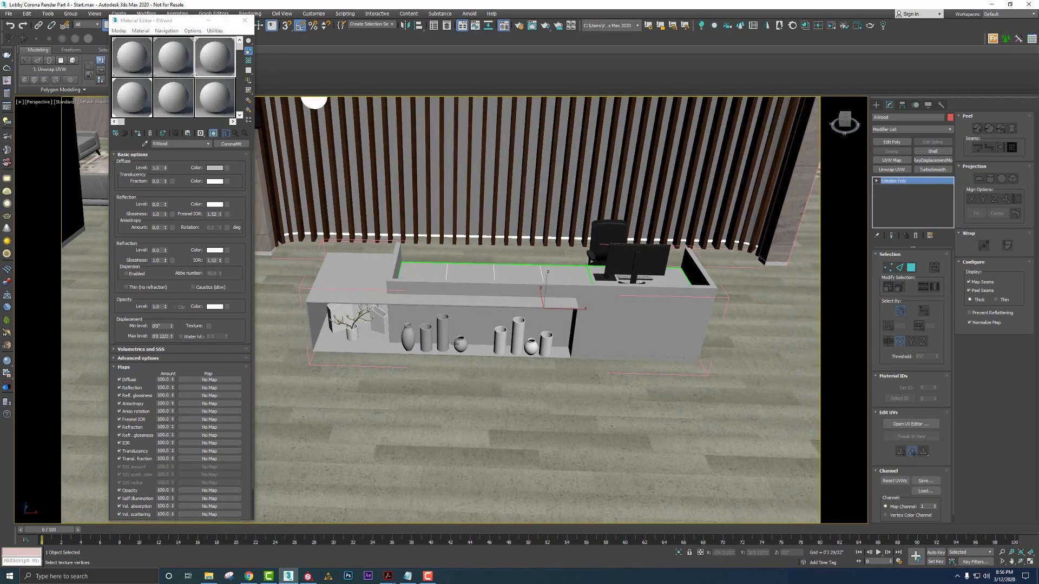
{"action": "scroll", "coordinate": [454, 344], "scroll_direction": "up", "scroll_amount": 4}
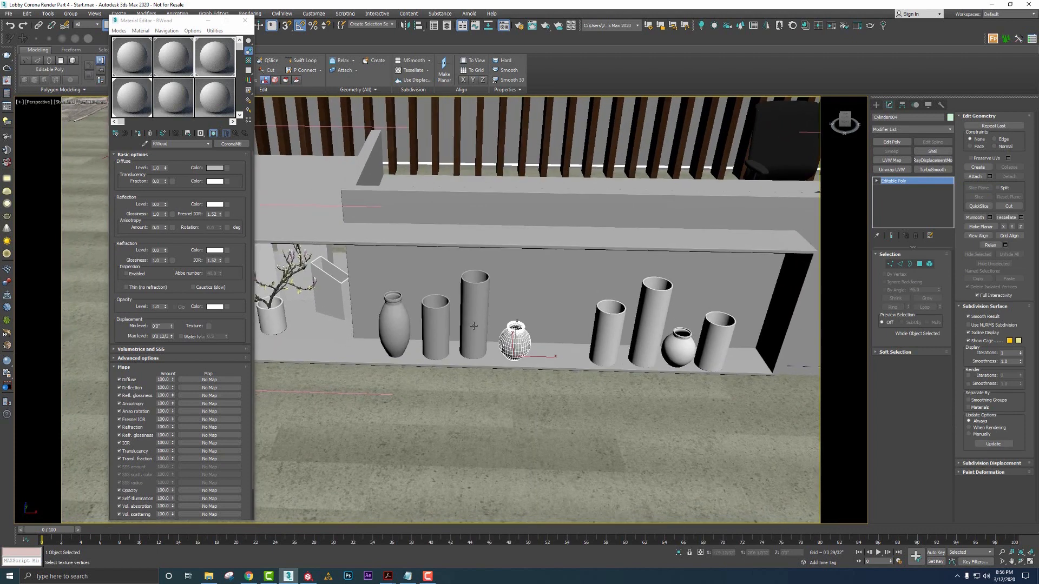
{"action": "left_click", "coordinate": [520, 352]}
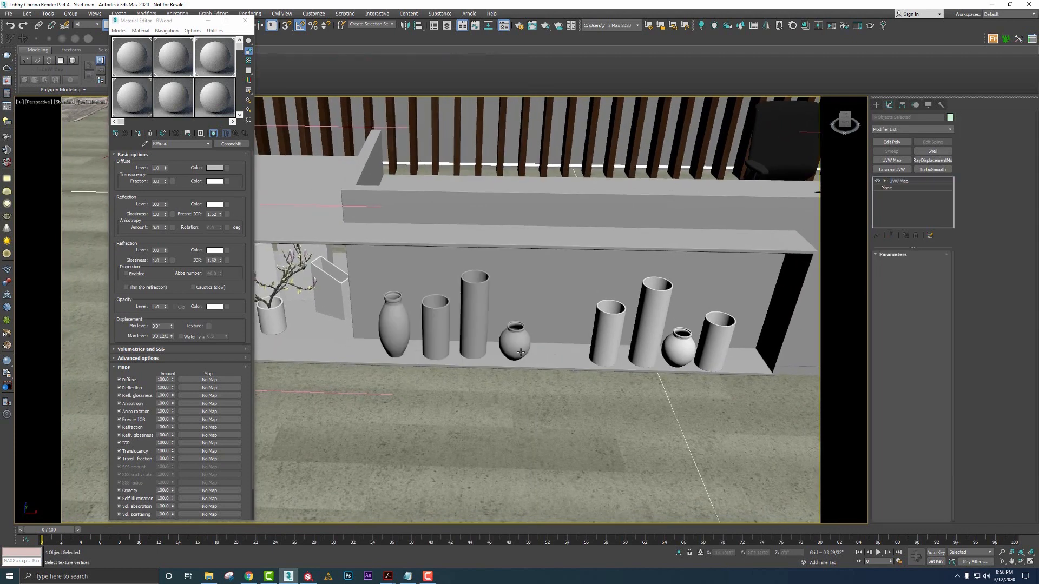
Select the four vases beside the plant on the desk's display shelf and show the DecorWhite material in the material editor
{"action": "left_click", "coordinate": [520, 353]}
{"action": "middle_click_drag", "start_coordinate": [520, 353], "coordinate": [528, 315], "text": "alt"}
{"action": "scroll", "coordinate": [528, 314], "scroll_direction": "up", "scroll_amount": 1}
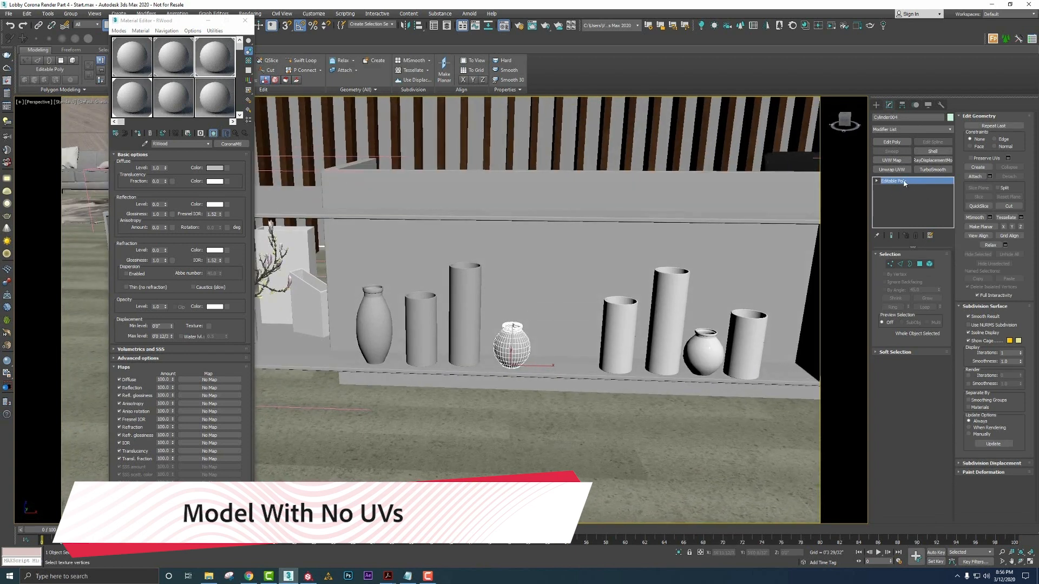
{"action": "middle_click_drag", "start_coordinate": [637, 231], "coordinate": [568, 248], "text": "alt"}
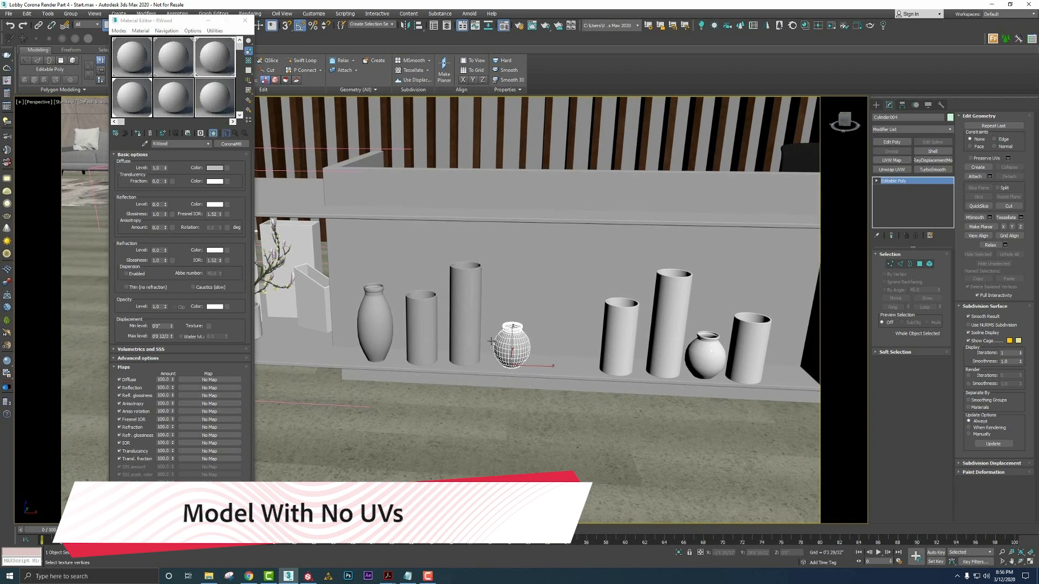
{"action": "left_click", "coordinate": [465, 314], "text": "ctrl"}
{"action": "left_click", "coordinate": [421, 327], "text": "ctrl"}
{"action": "left_click", "coordinate": [375, 325], "text": "ctrl"}
{"action": "left_click", "coordinate": [139, 112]}
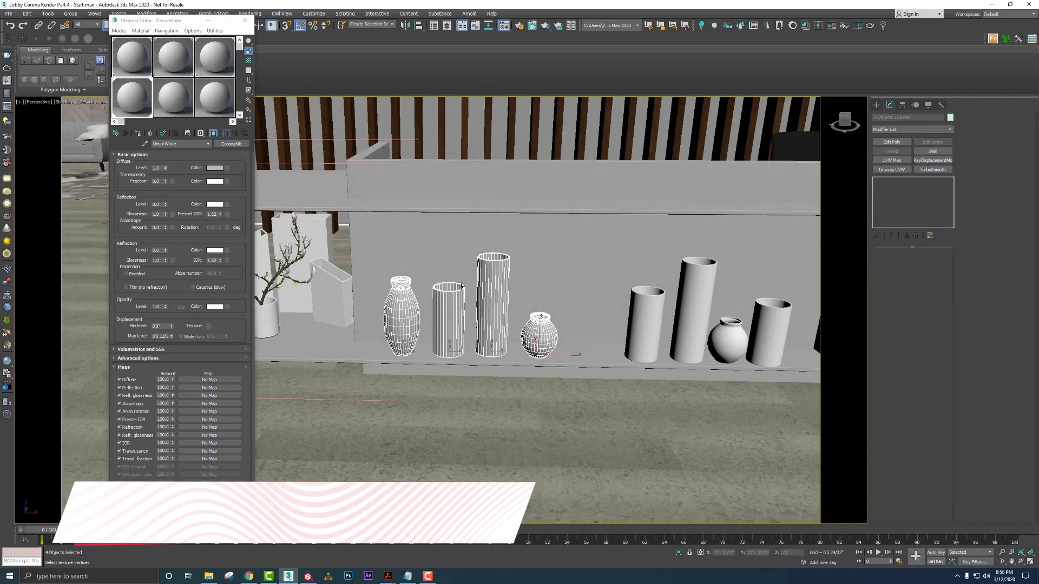
Export only the selected vases as the FBX file Decor in the Models folder, replacing the existing file and keeping the current export options
{"action": "left_click", "coordinate": [9, 13]}
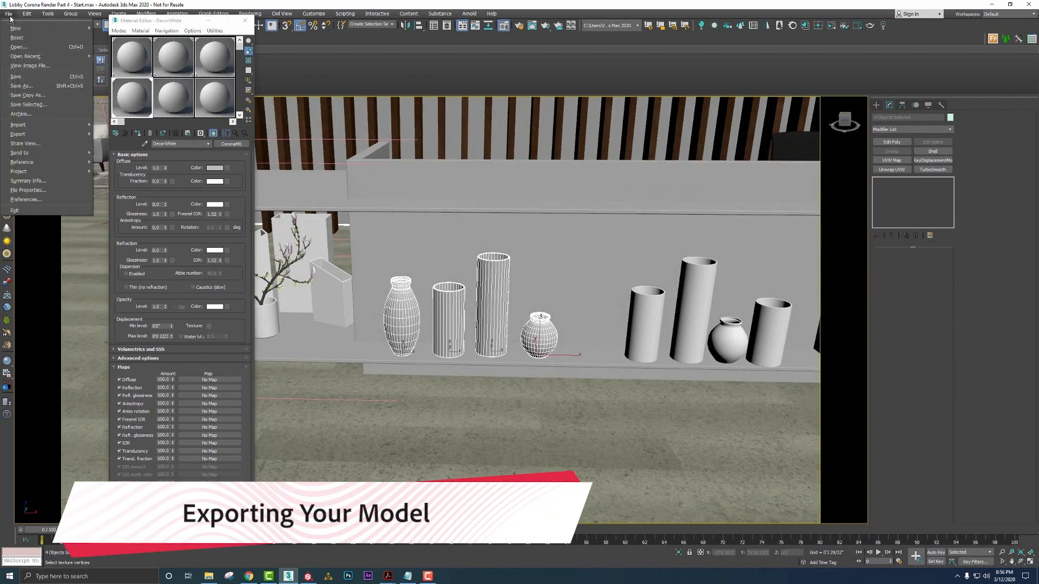
{"action": "mouse_move", "coordinate": [39, 136]}
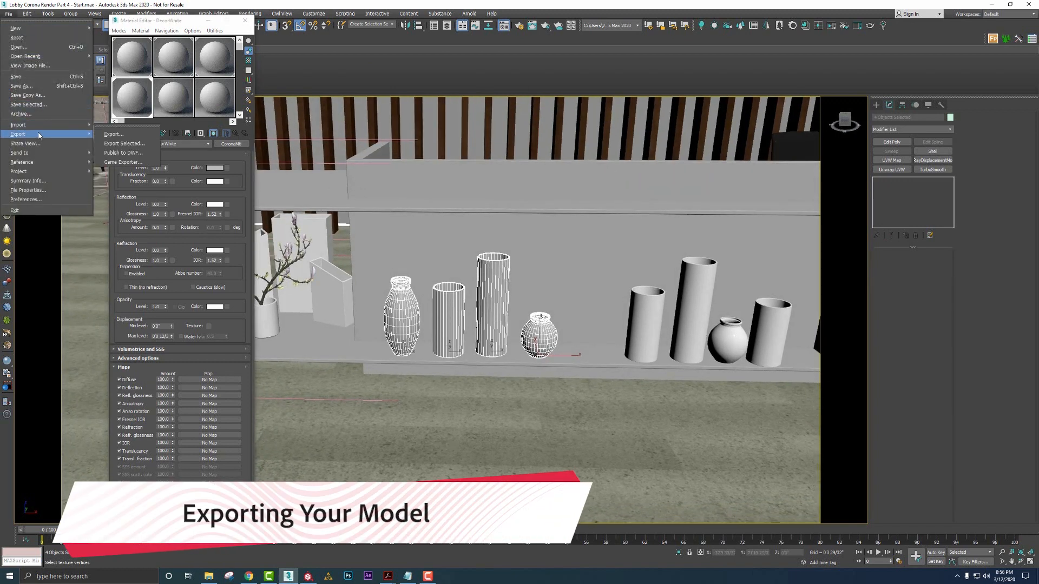
{"action": "left_click", "coordinate": [115, 144]}
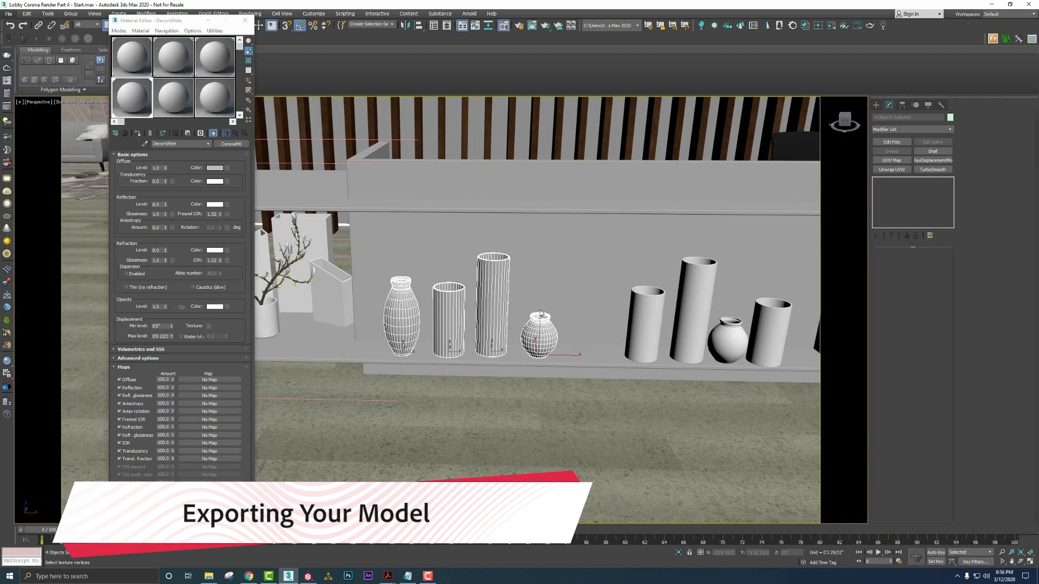
{"action": "left_click", "coordinate": [357, 219]}
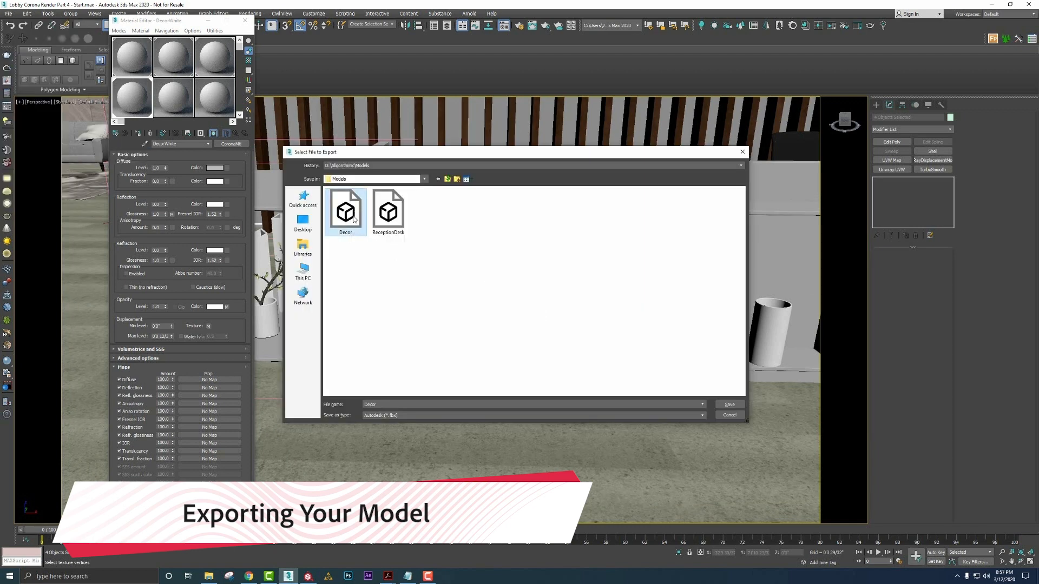
{"action": "left_click", "coordinate": [724, 406]}
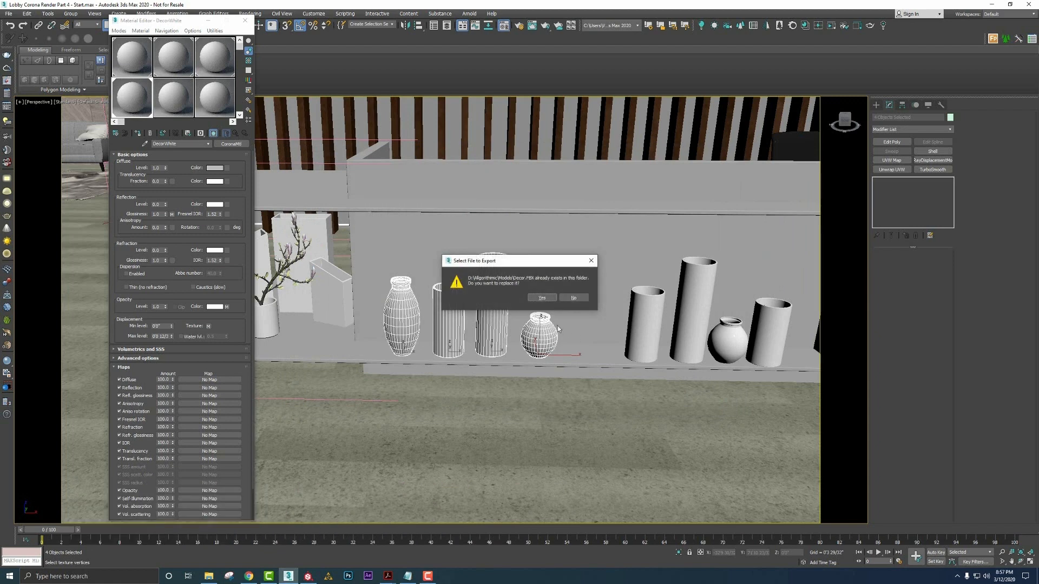
{"action": "left_click", "coordinate": [542, 298]}
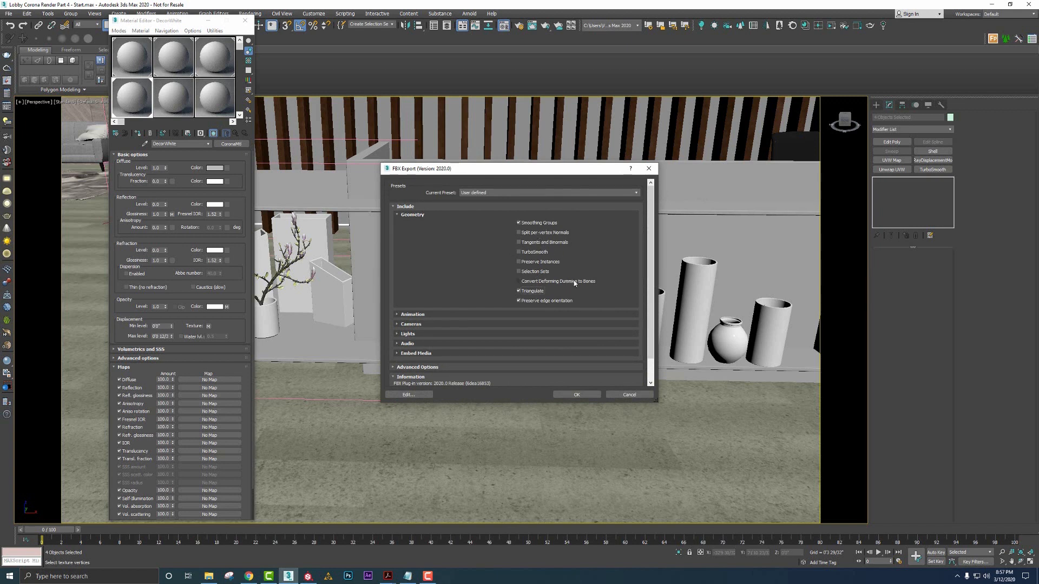
{"action": "left_click", "coordinate": [573, 396]}
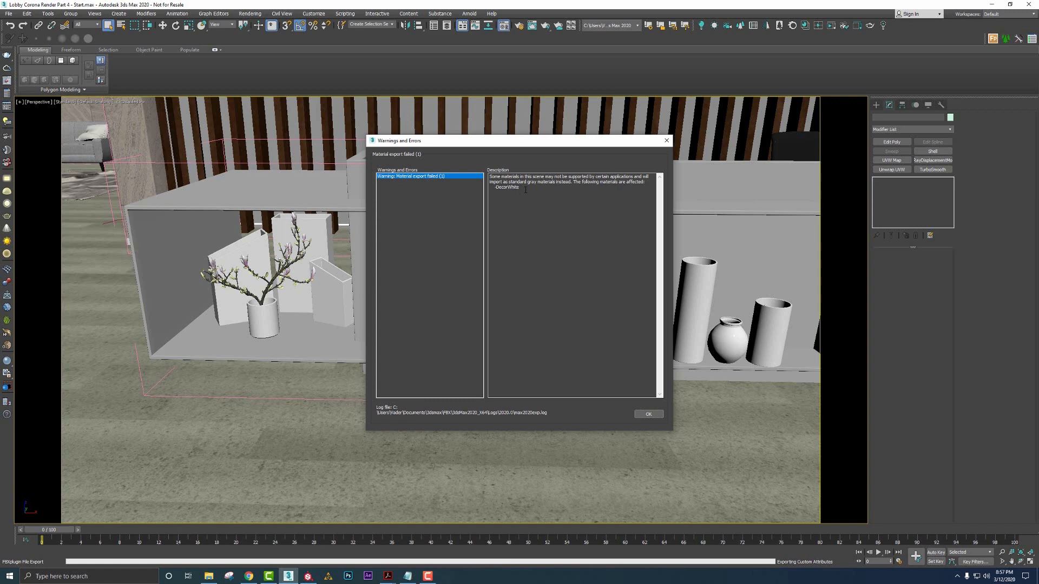
{"action": "left_click_drag", "start_coordinate": [524, 190], "coordinate": [497, 190]}
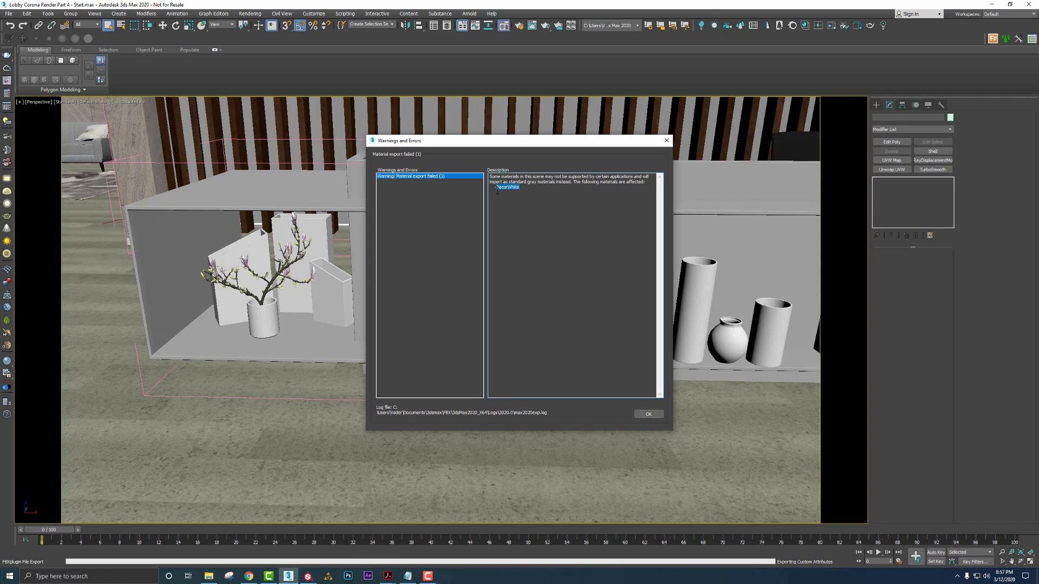
{"action": "left_click", "coordinate": [540, 200]}
{"action": "left_click", "coordinate": [648, 414]}
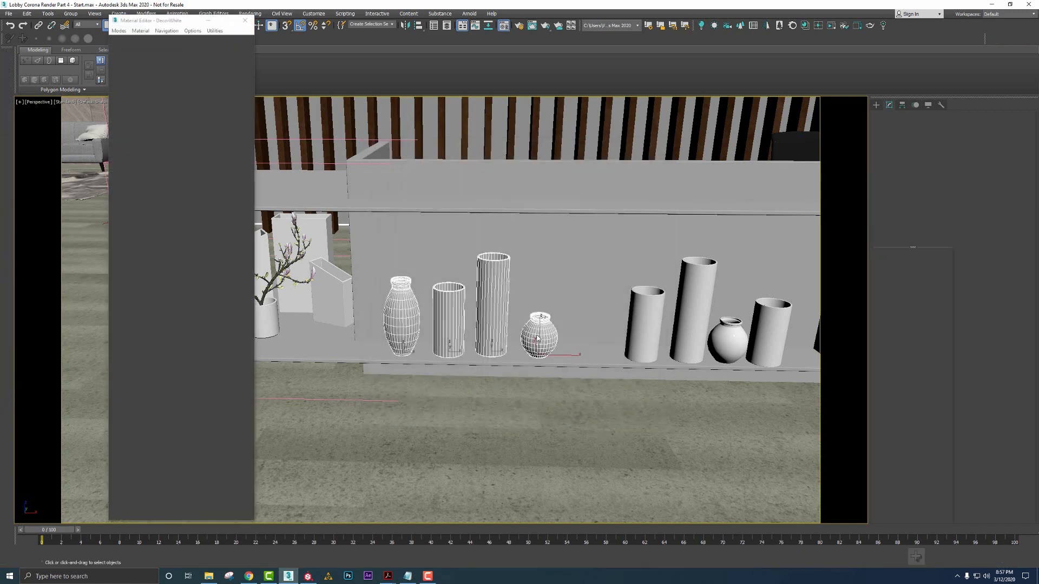
Check the Reception Desk group's separate parts by selecting the whole desk and its individual pieces in turn
{"action": "left_click", "coordinate": [530, 230]}
{"action": "left_click", "coordinate": [530, 230]}
{"action": "middle_click_drag", "start_coordinate": [497, 219], "coordinate": [494, 233], "text": "alt"}
{"action": "middle_click_drag", "start_coordinate": [362, 203], "coordinate": [403, 214]}
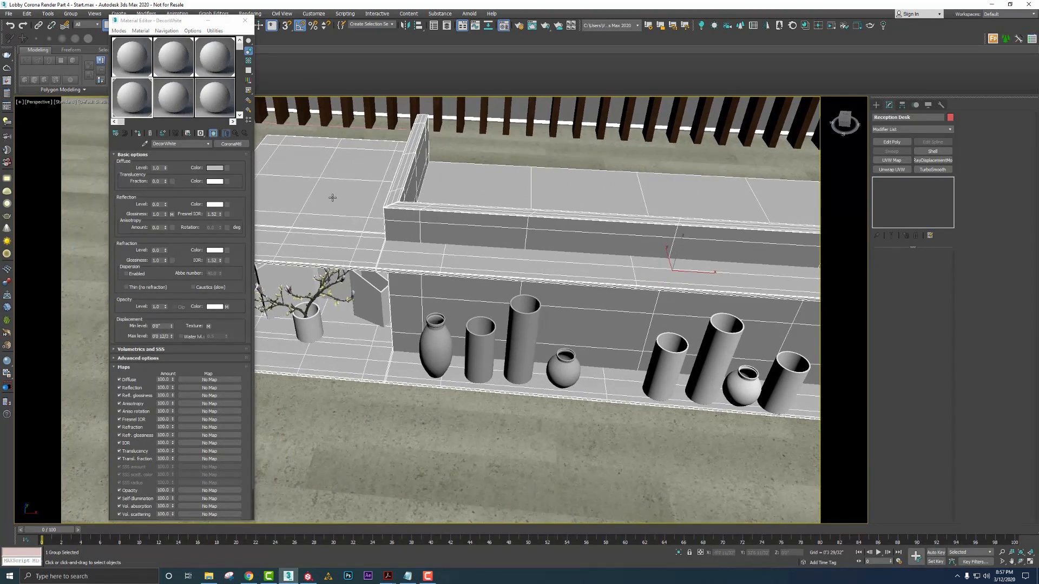
{"action": "left_click", "coordinate": [334, 196]}
{"action": "left_click", "coordinate": [400, 190]}
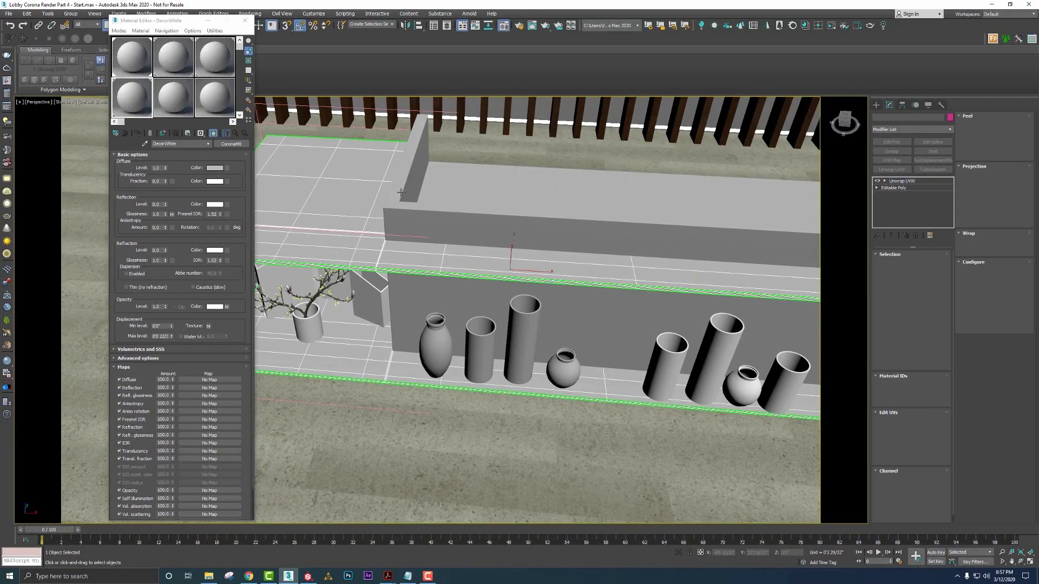
{"action": "left_click", "coordinate": [401, 191]}
{"action": "left_click", "coordinate": [441, 193]}
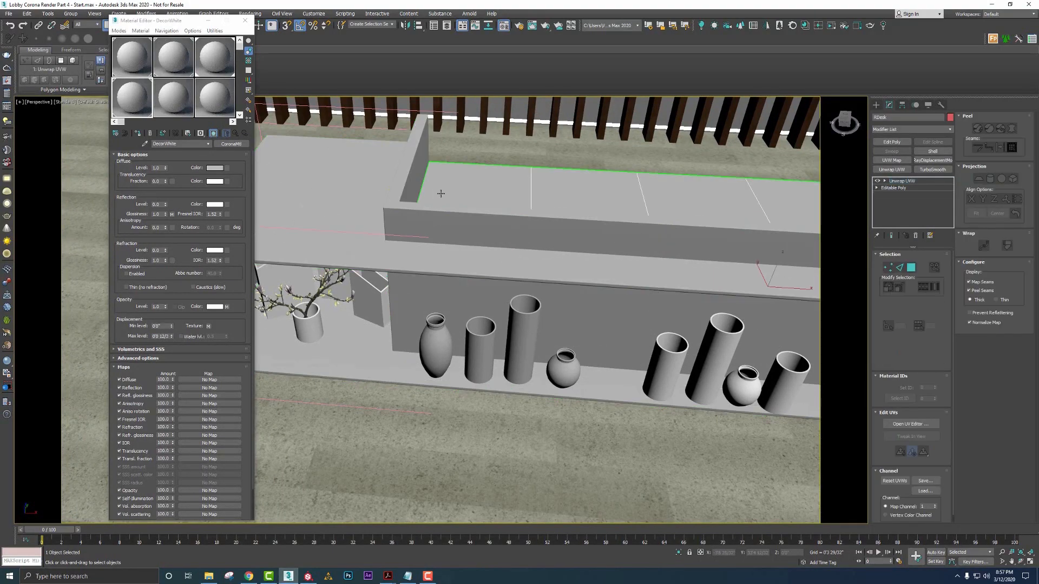
Select the same four vases together on the display shelf to review them as one DecorWhite set
{"action": "left_click", "coordinate": [530, 332]}
{"action": "left_click", "coordinate": [563, 368], "text": "ctrl"}
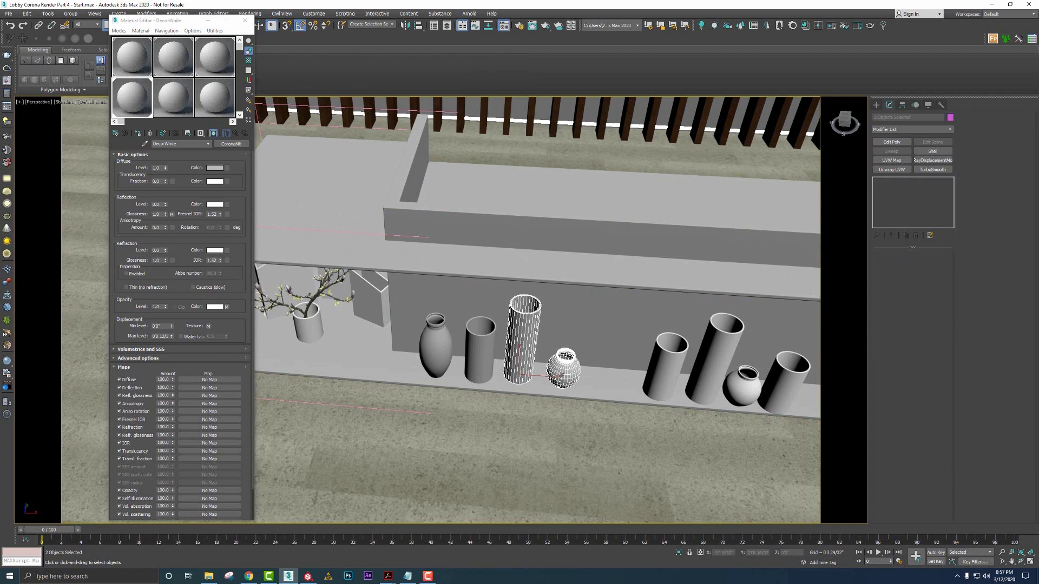
{"action": "left_click", "coordinate": [481, 349], "text": "ctrl"}
{"action": "left_click", "coordinate": [442, 356], "text": "ctrl"}
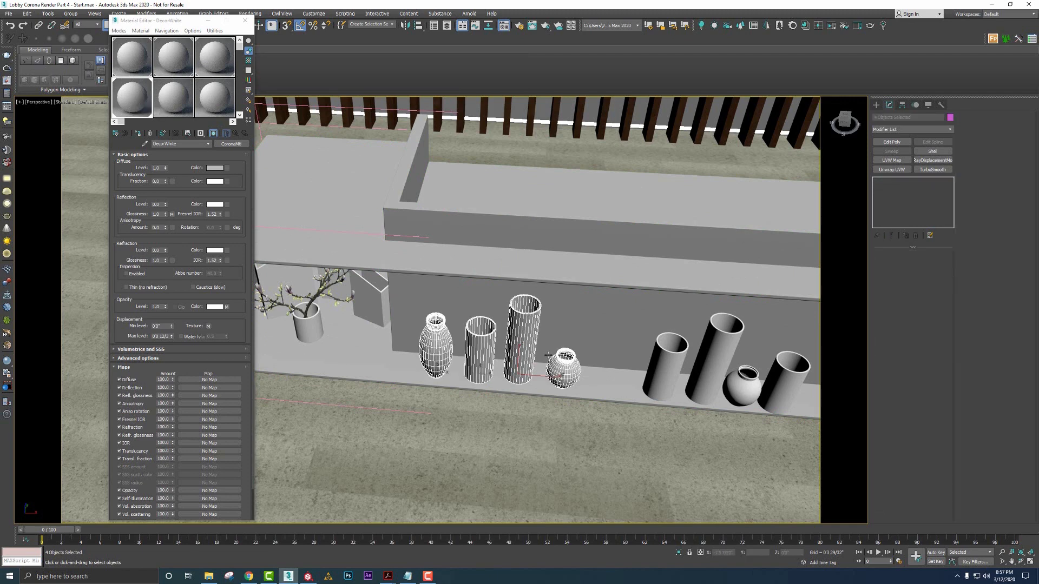
{"action": "middle_click_drag", "start_coordinate": [560, 357], "coordinate": [536, 332]}
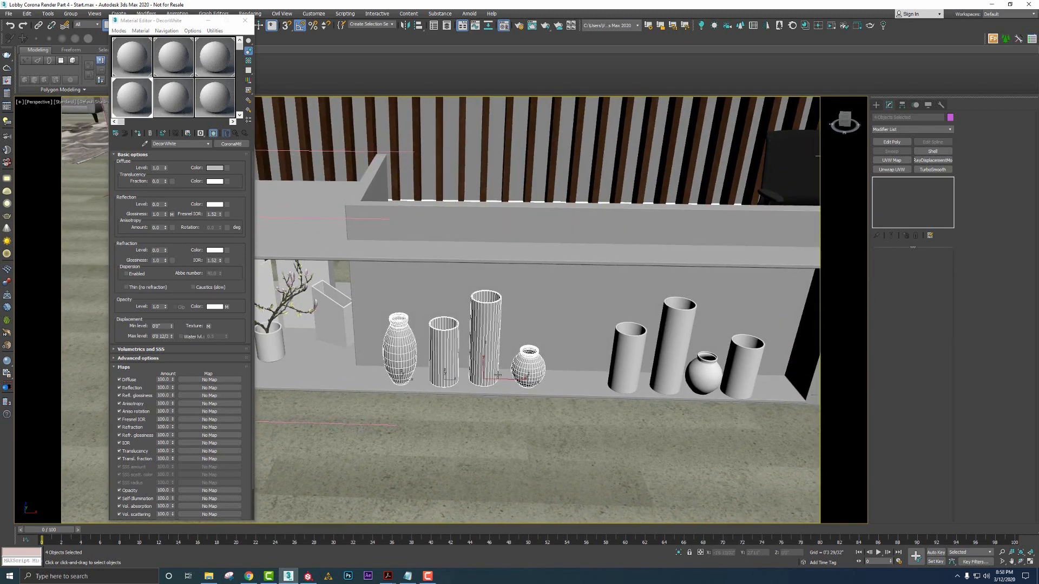
{"action": "middle_click_drag", "start_coordinate": [497, 375], "coordinate": [503, 364], "text": "alt"}
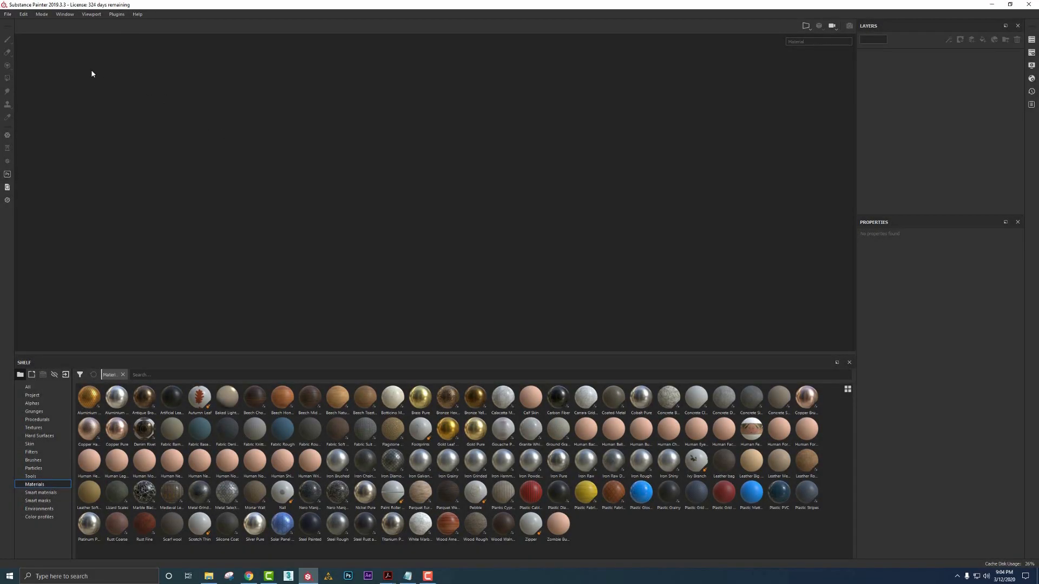
Switch to Substance Painter and create a new project from Decor.FBX with a 1024 document resolution and the OpenGL normal map format
{"action": "left_click", "coordinate": [7, 14]}
{"action": "left_click", "coordinate": [14, 24]}
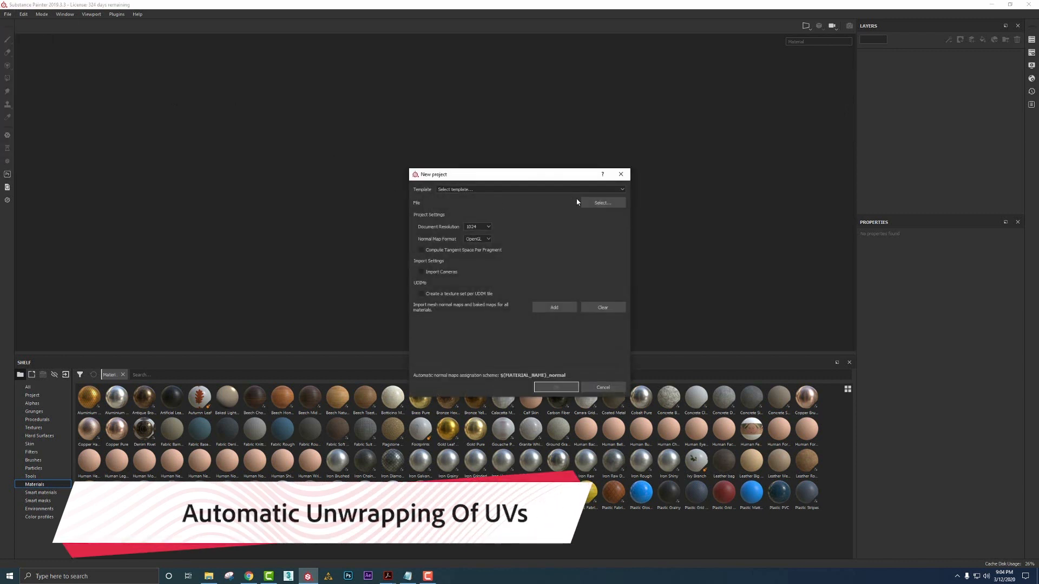
{"action": "left_click", "coordinate": [591, 203]}
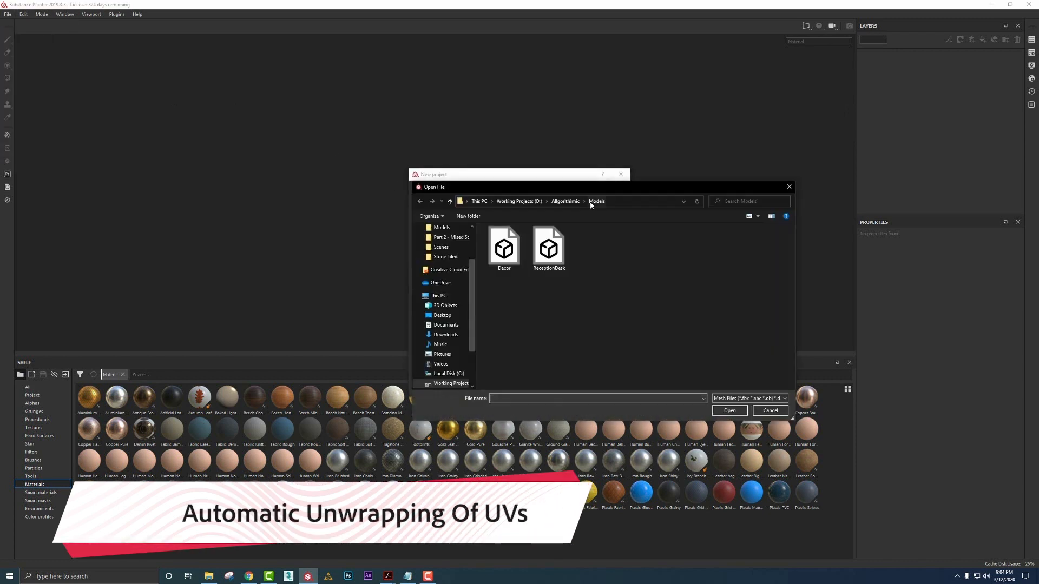
{"action": "double_click", "coordinate": [504, 250]}
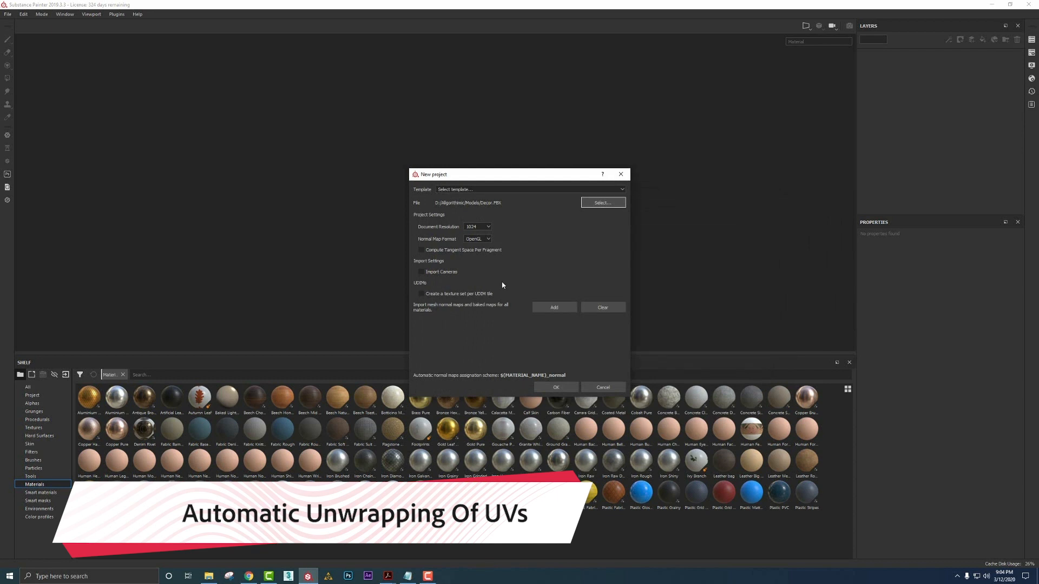
{"action": "left_click", "coordinate": [553, 387]}
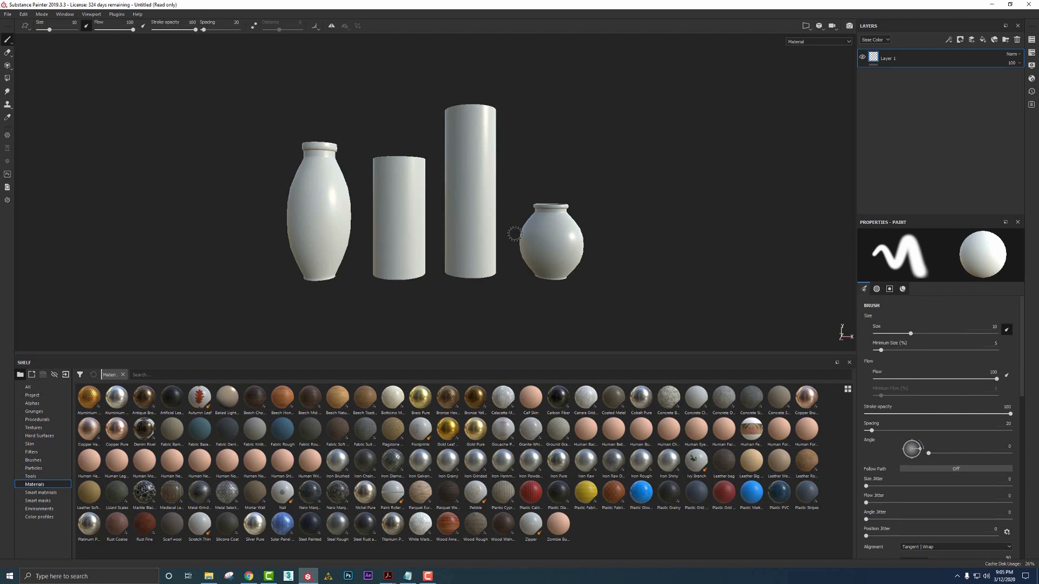
Examine the vases' automatic UV unwrap in a side-by-side 3D/2D view and return to the 3D-only view
{"action": "left_click_drag", "start_coordinate": [516, 214], "coordinate": [541, 262], "text": "alt"}
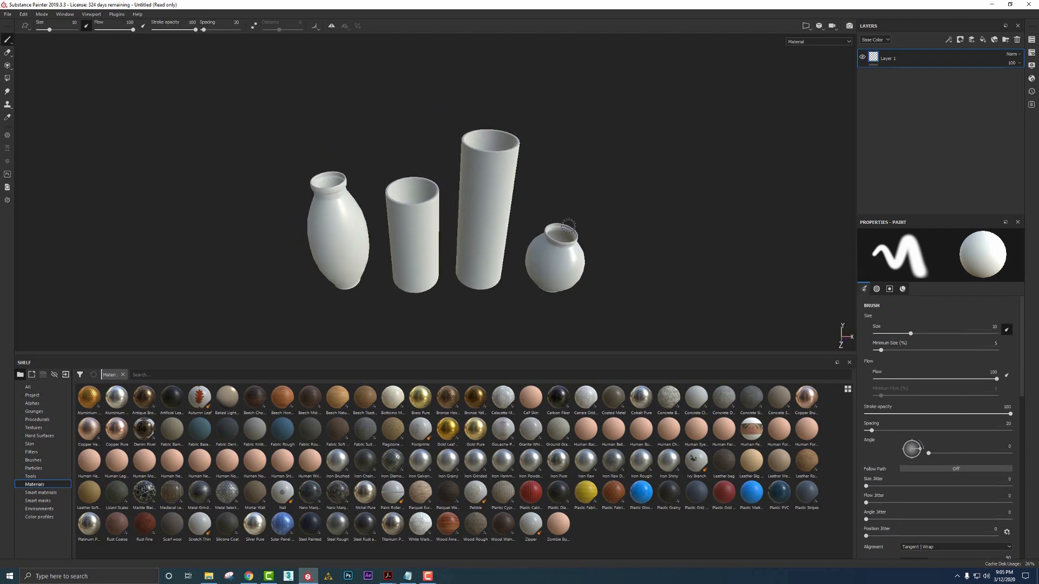
{"action": "left_click", "coordinate": [808, 28]}
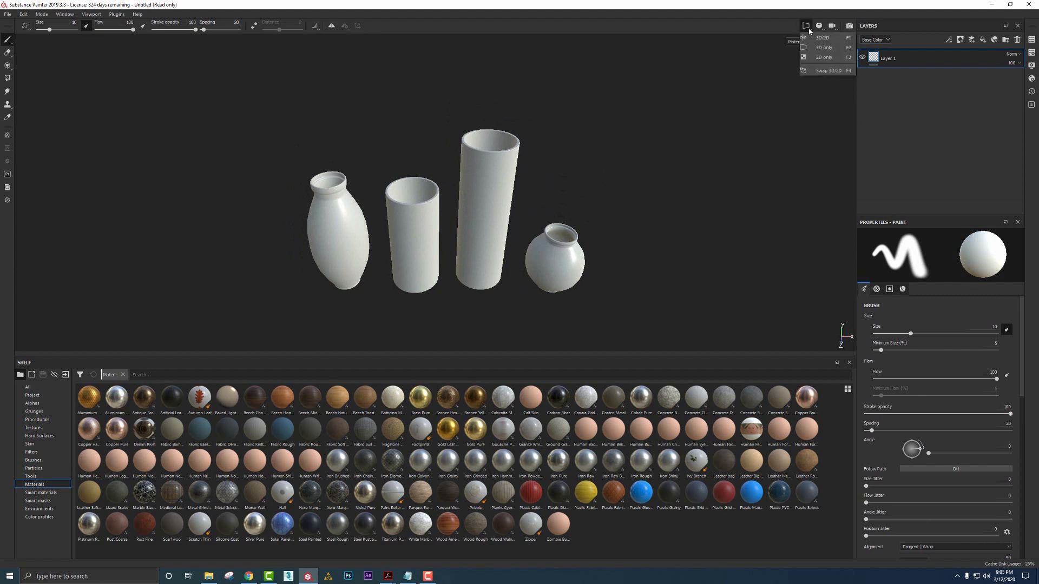
{"action": "left_click", "coordinate": [814, 39]}
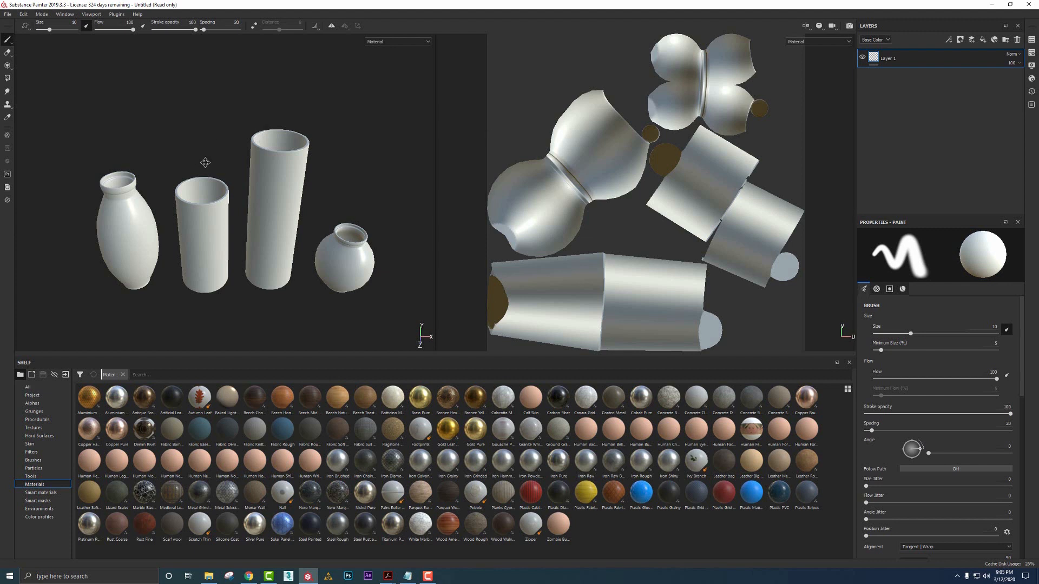
{"action": "middle_click_drag", "start_coordinate": [206, 163], "coordinate": [215, 161]}
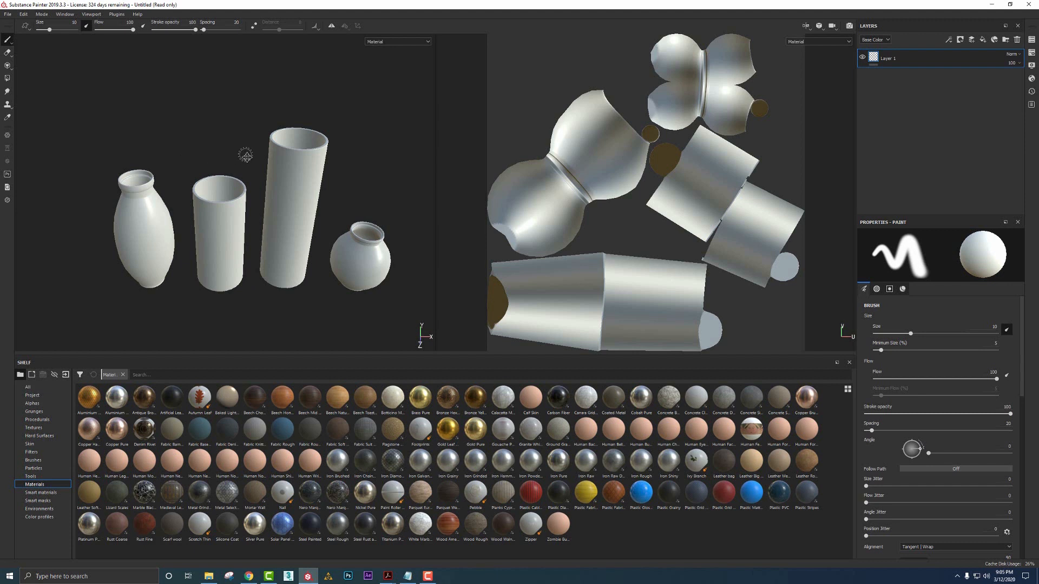
{"action": "left_click_drag", "start_coordinate": [243, 155], "coordinate": [248, 123], "text": "alt"}
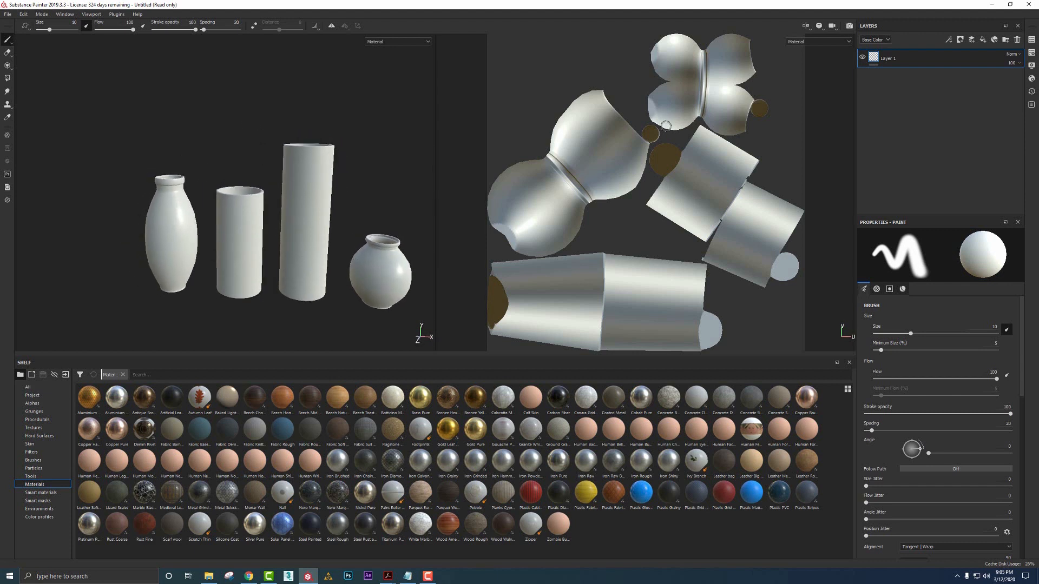
{"action": "left_click", "coordinate": [806, 27]}
{"action": "left_click", "coordinate": [814, 51]}
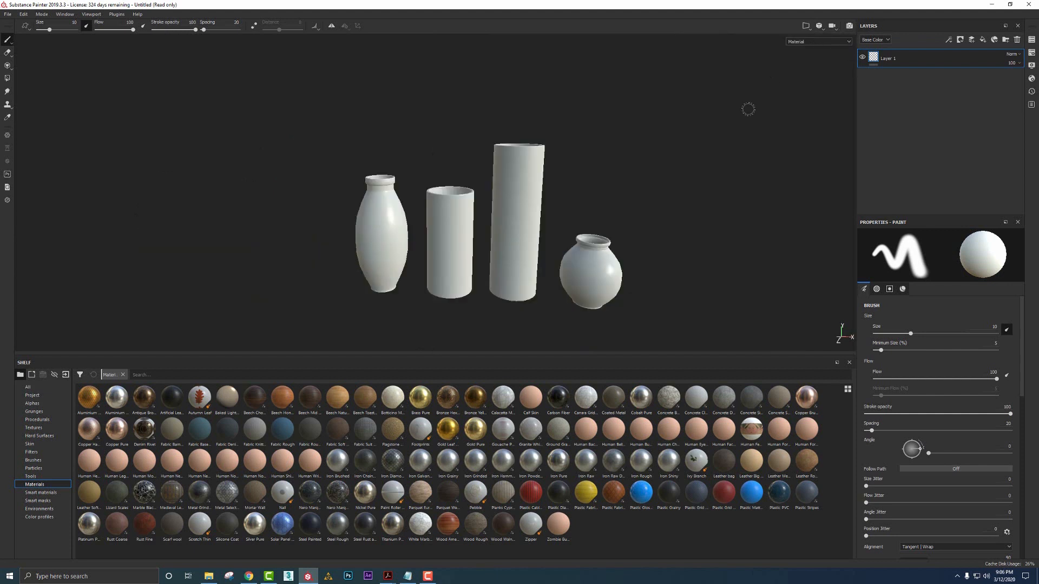
{"action": "right_click_drag", "start_coordinate": [708, 157], "coordinate": [689, 213], "text": "alt"}
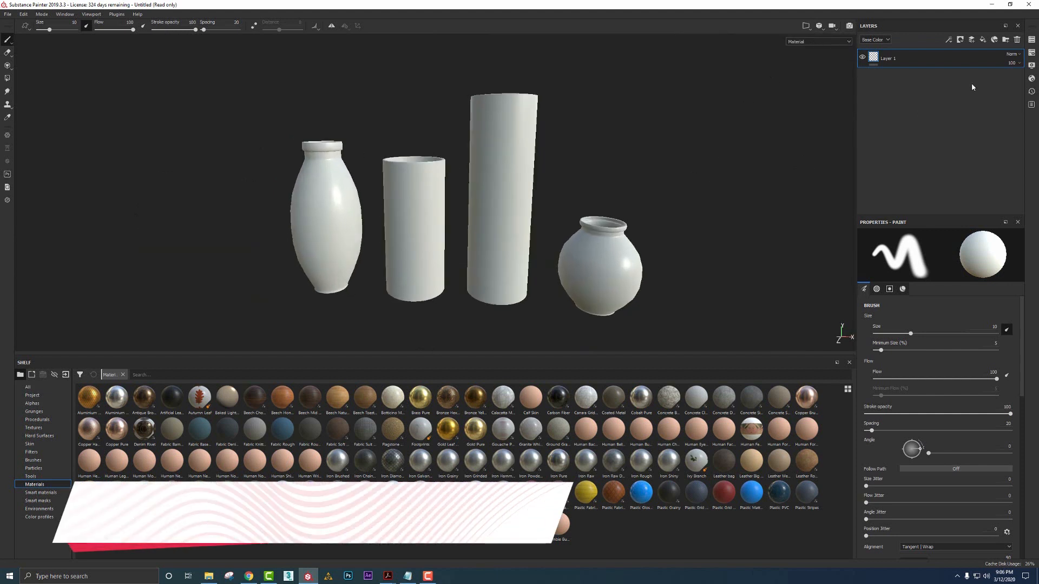
Open the mesh map baking settings for the DecorWhite texture set and set Match to By Mesh Name
{"action": "left_click", "coordinate": [1031, 54]}
{"action": "left_click", "coordinate": [992, 198]}
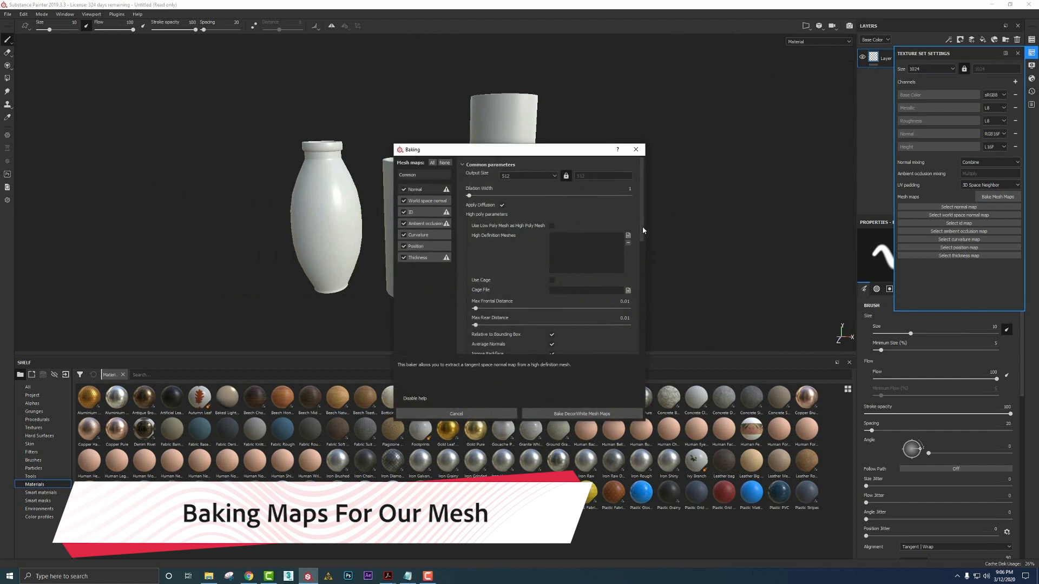
{"action": "scroll", "coordinate": [556, 240], "scroll_direction": "down", "scroll_amount": 1}
{"action": "left_click", "coordinate": [565, 304]}
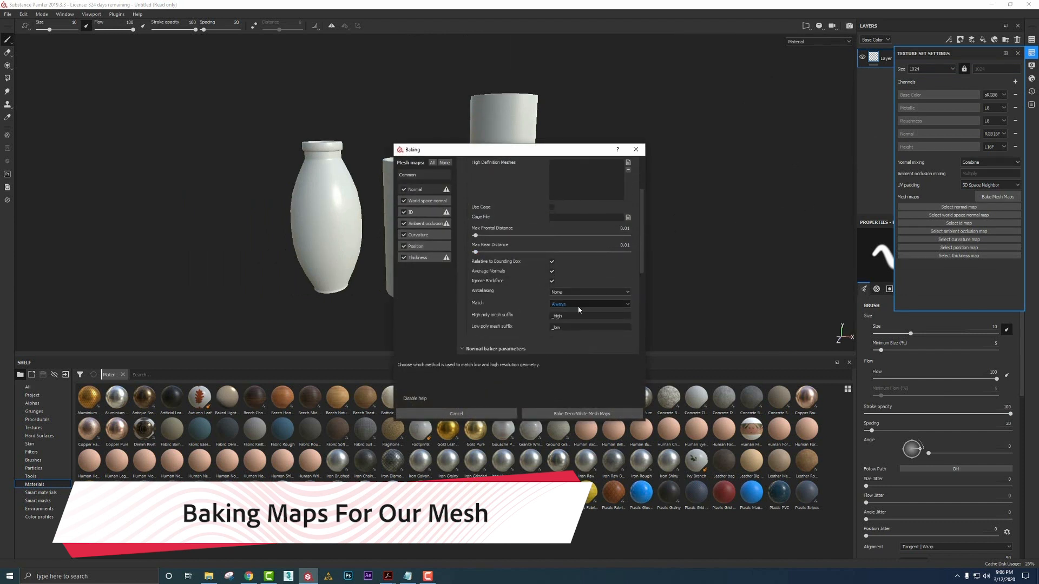
{"action": "left_click", "coordinate": [563, 318]}
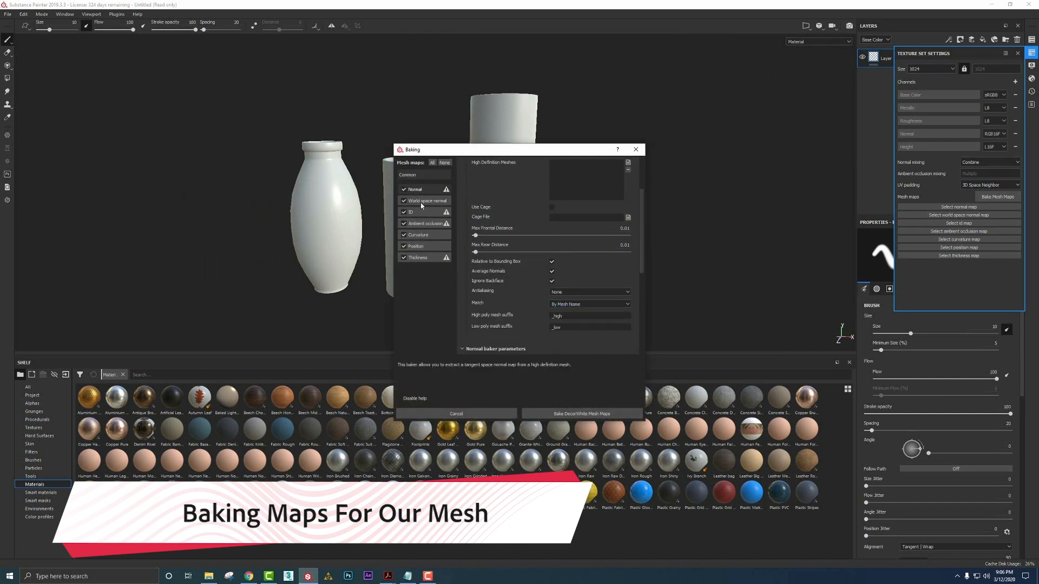
Exclude the ID map from the bake and set the ambient occlusion's Self Occlusion to Only Same Mesh Name
{"action": "left_click", "coordinate": [404, 212]}
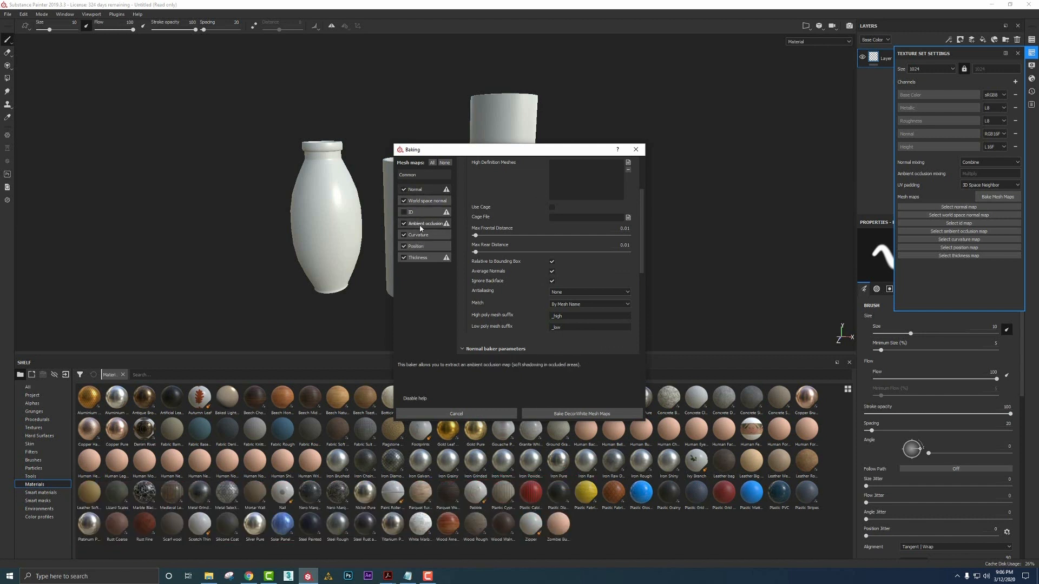
{"action": "left_click", "coordinate": [422, 224]}
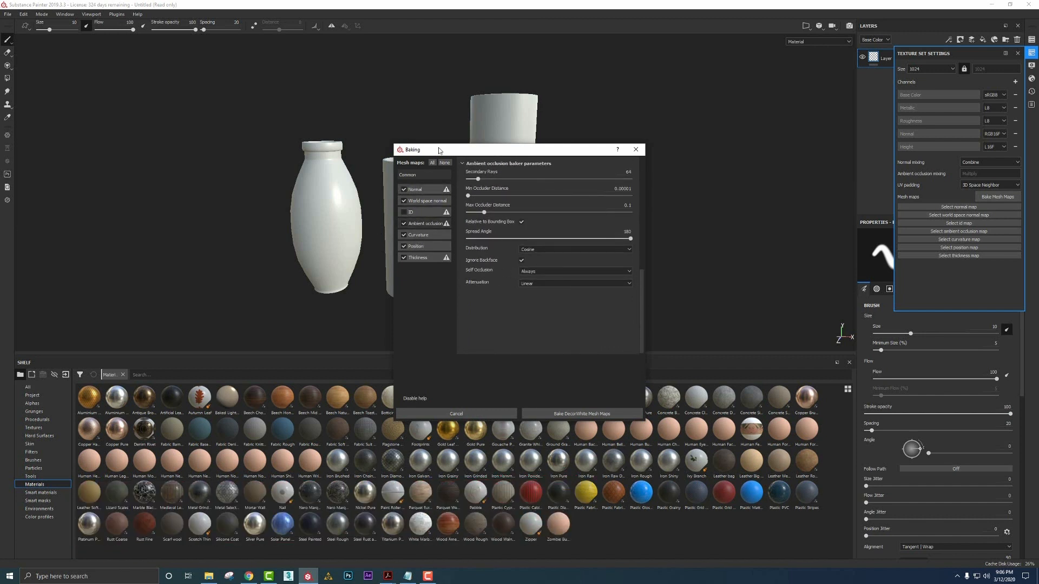
{"action": "left_click_drag", "start_coordinate": [439, 149], "coordinate": [630, 122]}
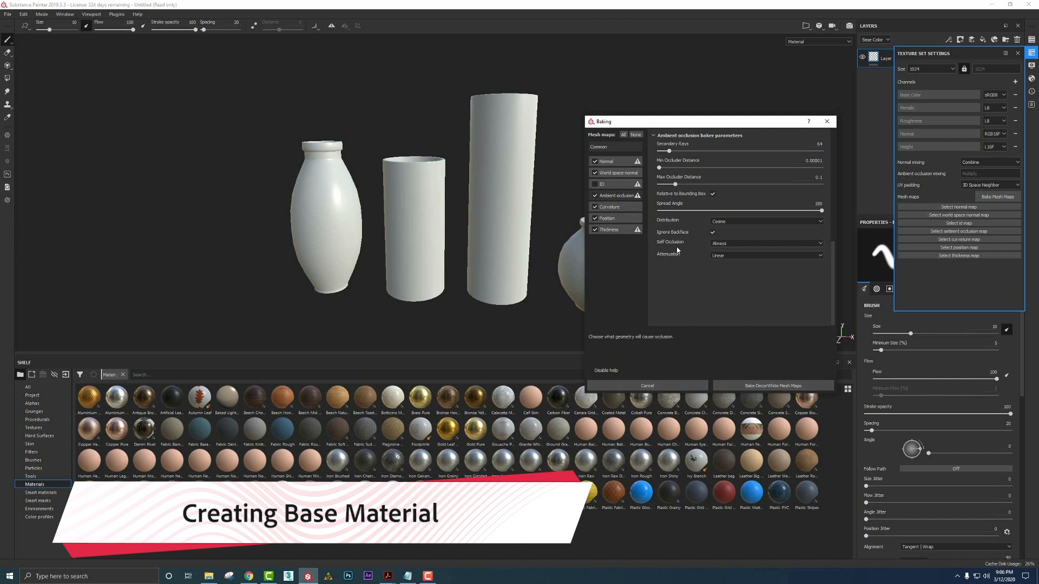
{"action": "left_click", "coordinate": [723, 245]}
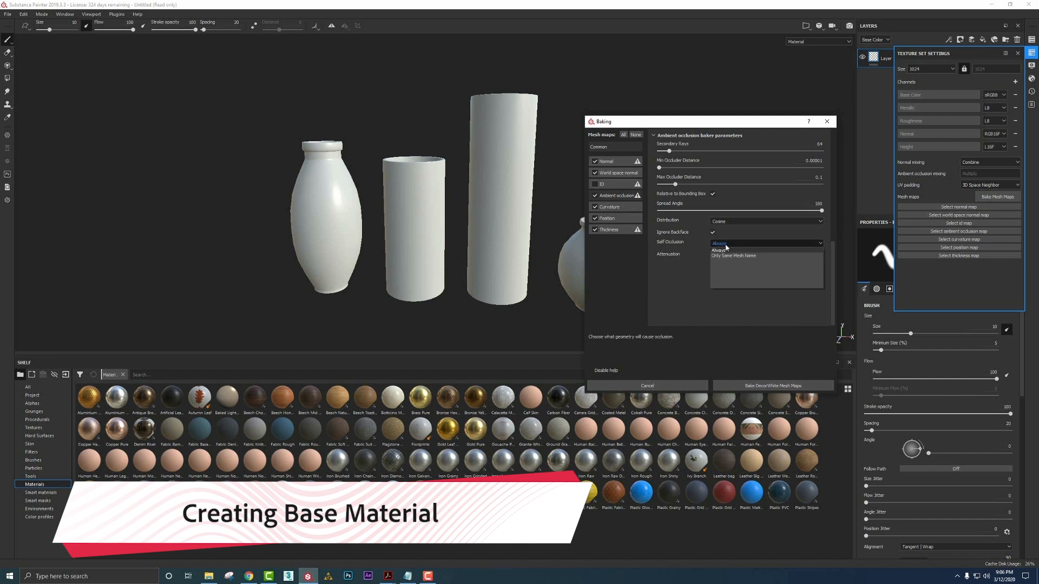
{"action": "left_click", "coordinate": [720, 257]}
{"action": "left_click_drag", "start_coordinate": [637, 123], "coordinate": [682, 109]}
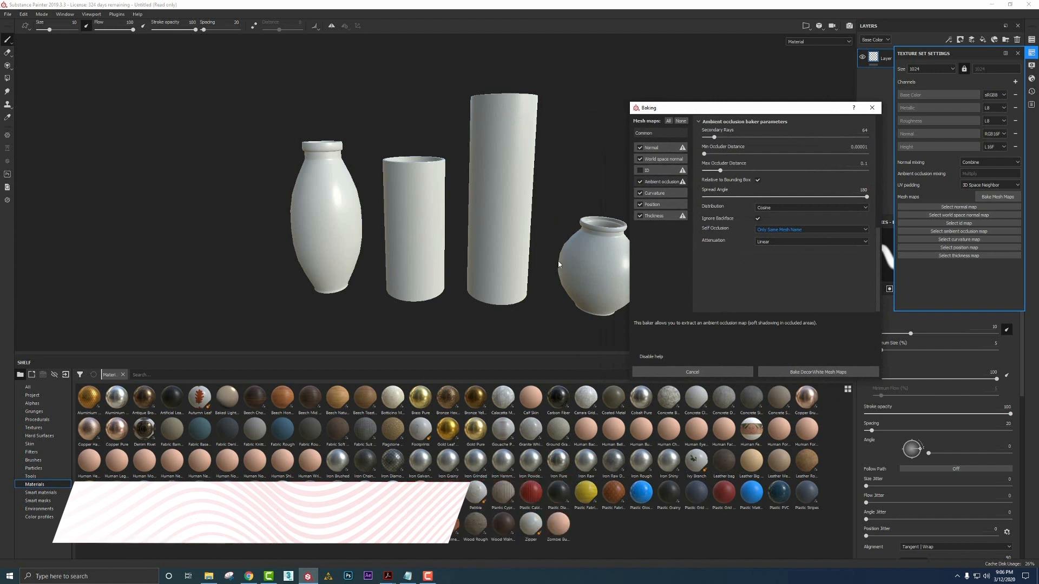
Set the bake's Output Size to 4096 and bake the DecorWhite mesh maps
{"action": "left_click_drag", "start_coordinate": [687, 109], "coordinate": [481, 83]}
{"action": "scroll", "coordinate": [550, 260], "scroll_direction": "up", "scroll_amount": 10}
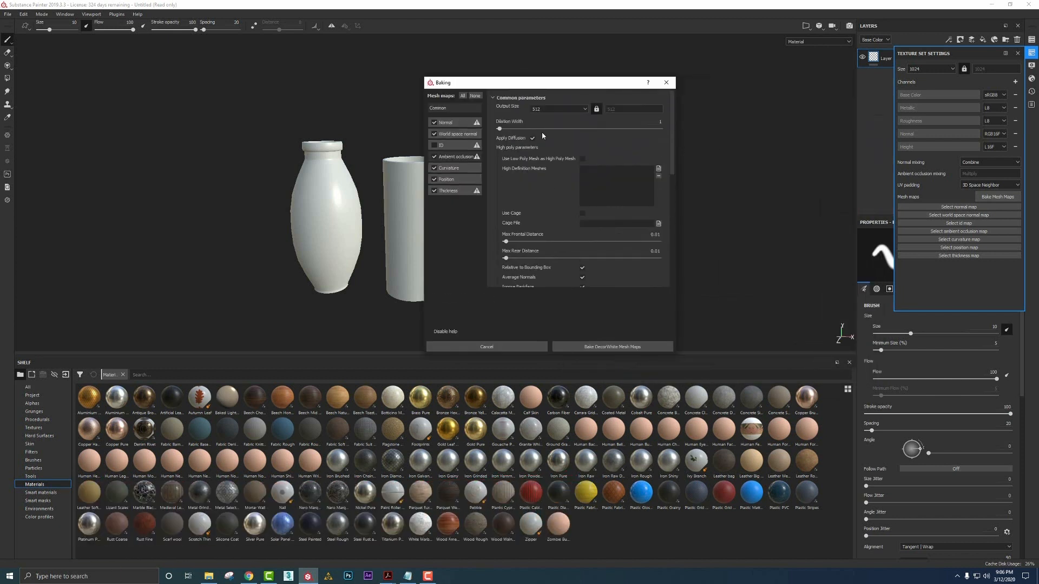
{"action": "left_click", "coordinate": [544, 110]}
{"action": "left_click", "coordinate": [539, 153]}
{"action": "left_click", "coordinate": [544, 109]}
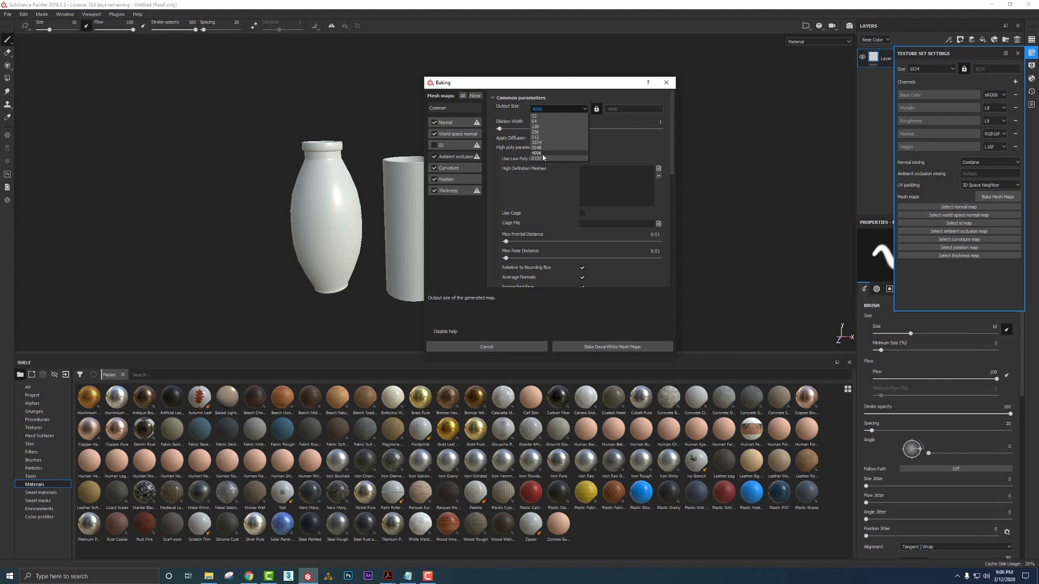
{"action": "left_click", "coordinate": [536, 155]}
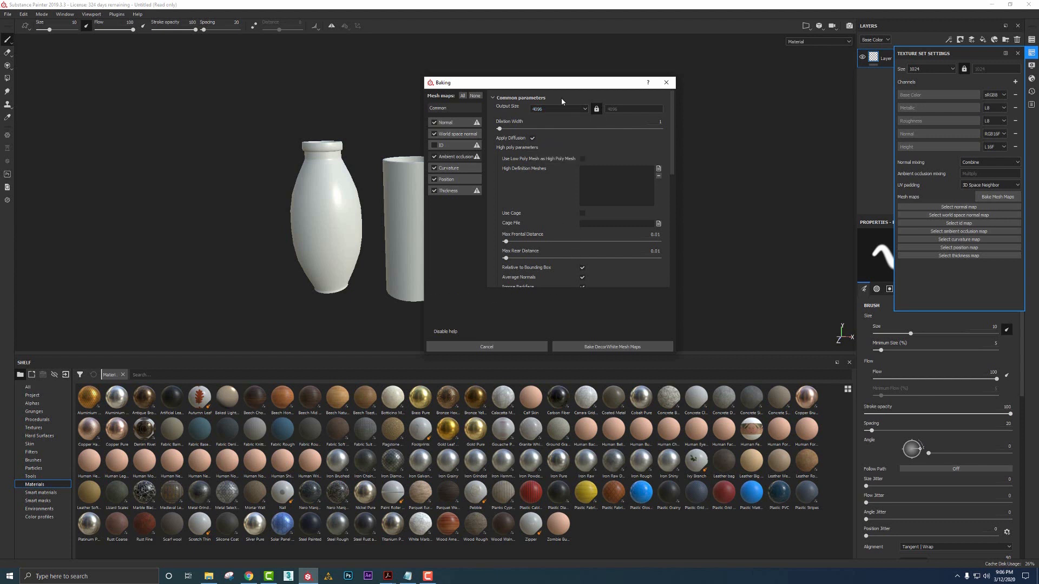
{"action": "left_click", "coordinate": [599, 347]}
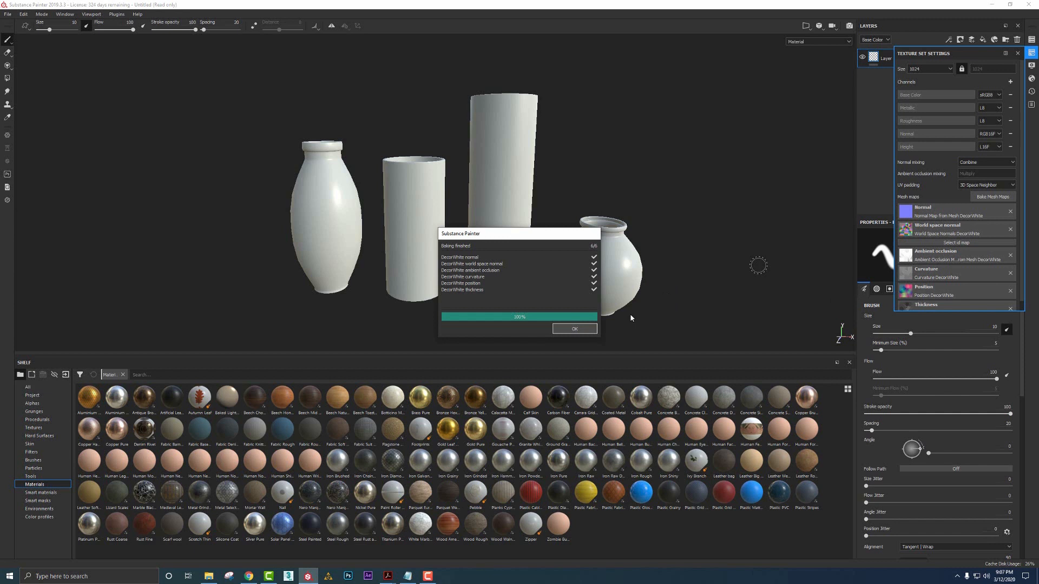
{"action": "left_click", "coordinate": [584, 329]}
Replace the texture set settings with the Texture Set List and enlarge the material thumbnails in the shelf
{"action": "scroll", "coordinate": [693, 287], "scroll_direction": "up", "scroll_amount": 2}
{"action": "left_click_drag", "start_coordinate": [752, 233], "coordinate": [789, 189], "text": "alt"}
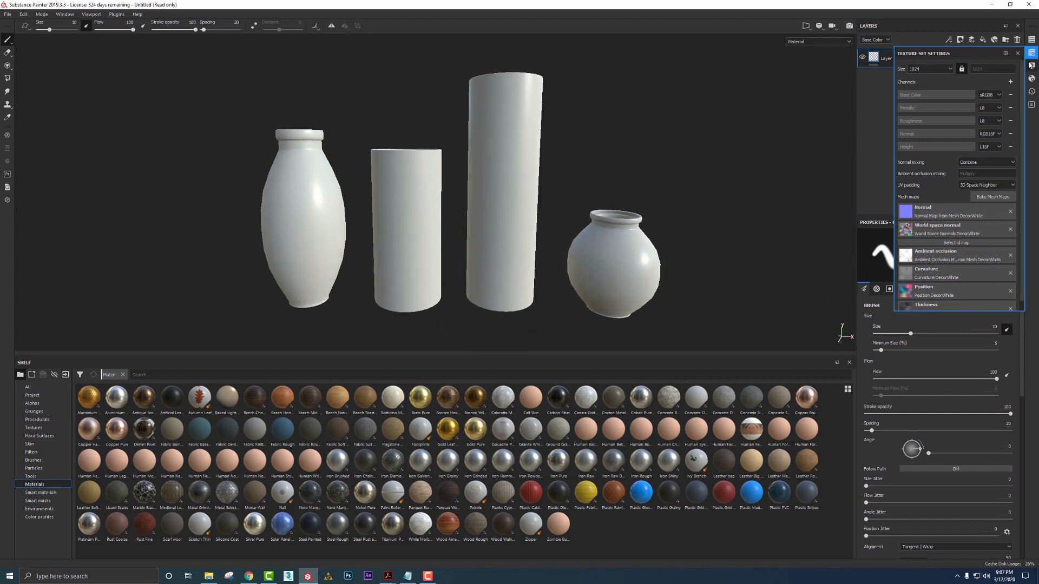
{"action": "left_click", "coordinate": [1031, 54]}
{"action": "left_click", "coordinate": [1032, 46]}
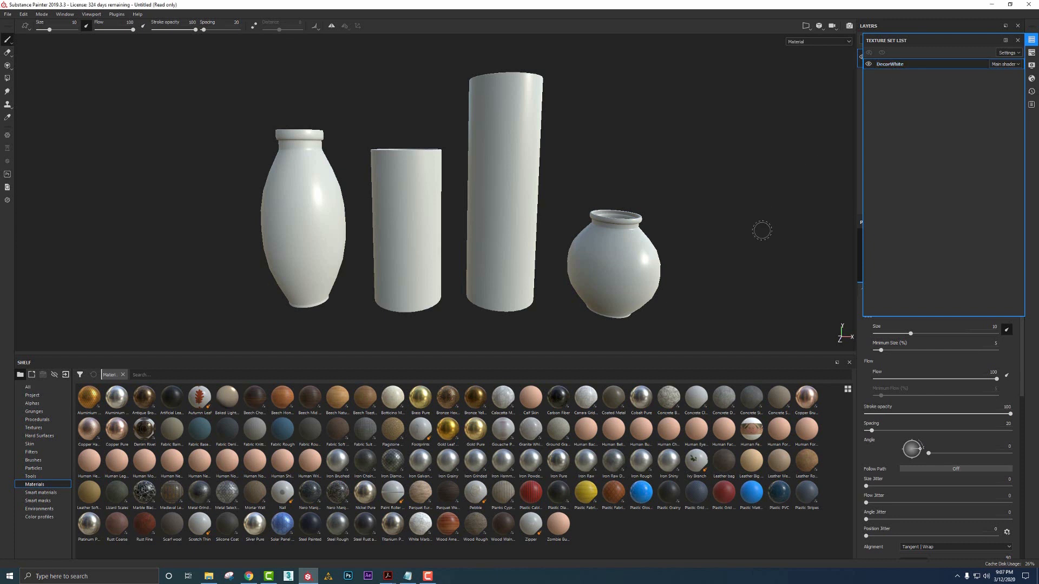
{"action": "left_click_drag", "start_coordinate": [763, 228], "coordinate": [721, 239], "text": "alt"}
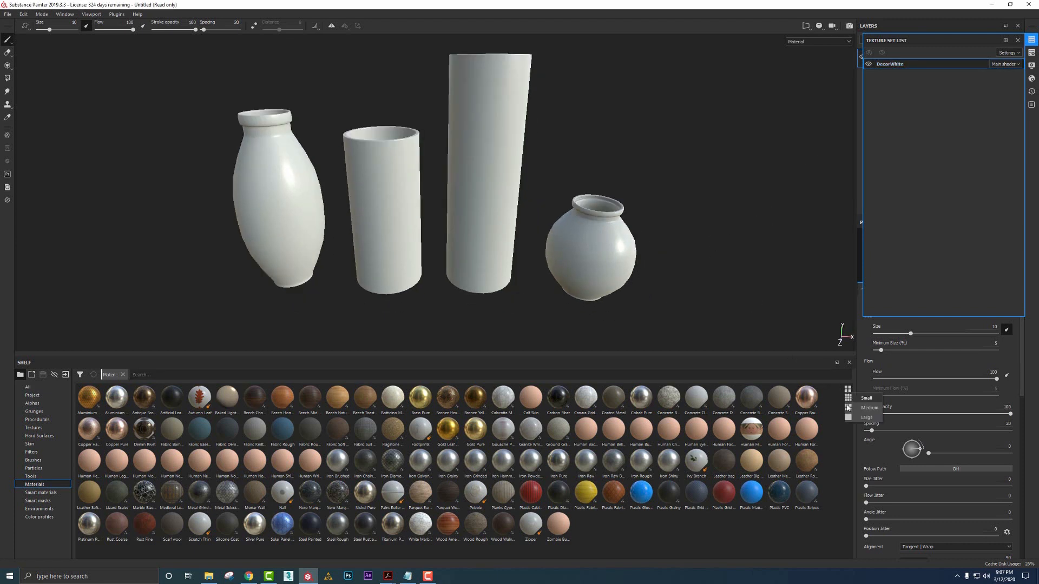
{"action": "left_click", "coordinate": [847, 388]}
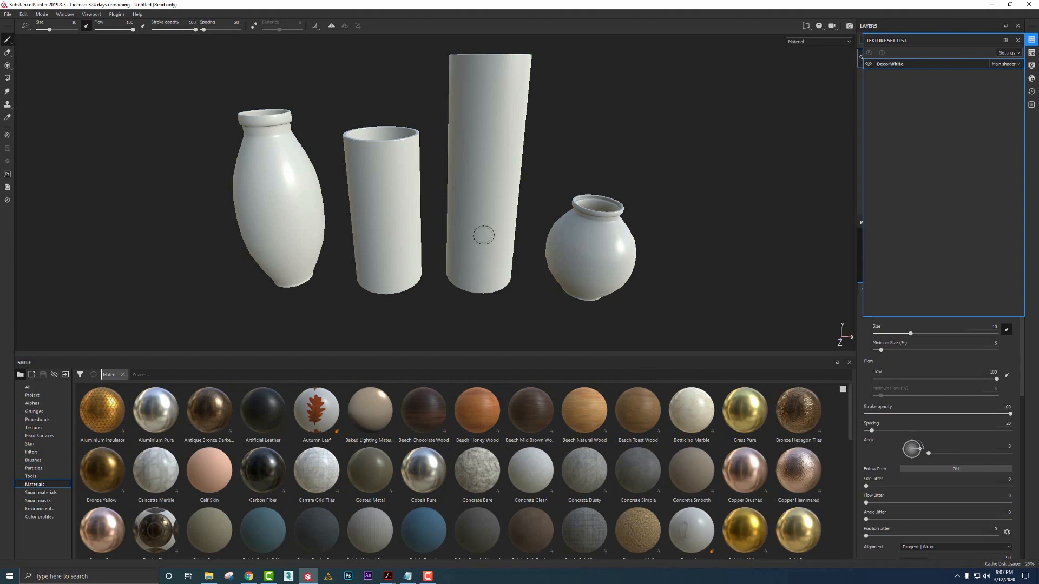
{"action": "middle_click_drag", "start_coordinate": [483, 234], "coordinate": [493, 242], "text": "alt"}
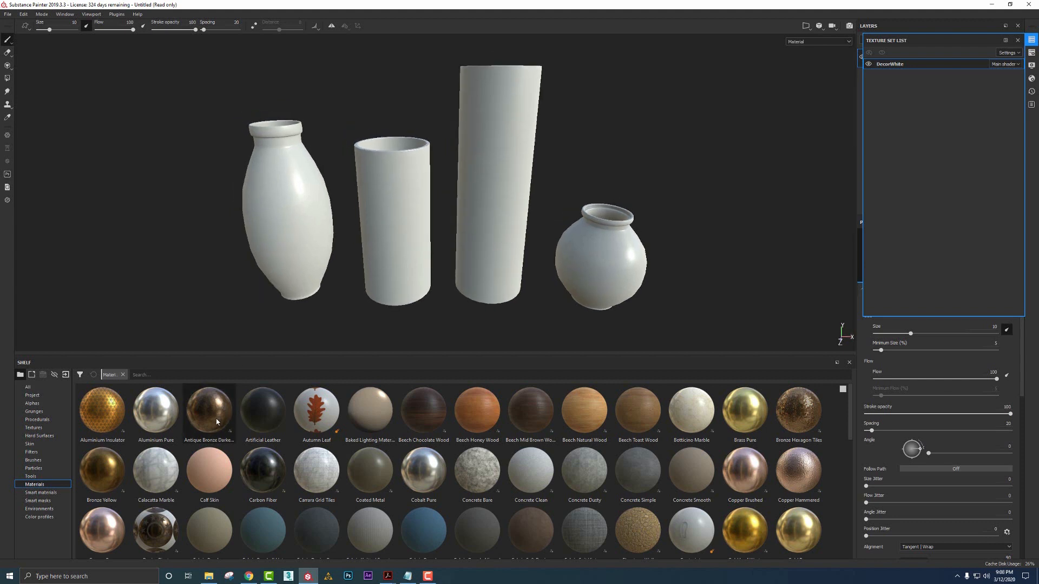
Apply the Antique Bronze Darkened material to the vases as a fill layer
{"action": "left_click_drag", "start_coordinate": [209, 409], "coordinate": [535, 211]}
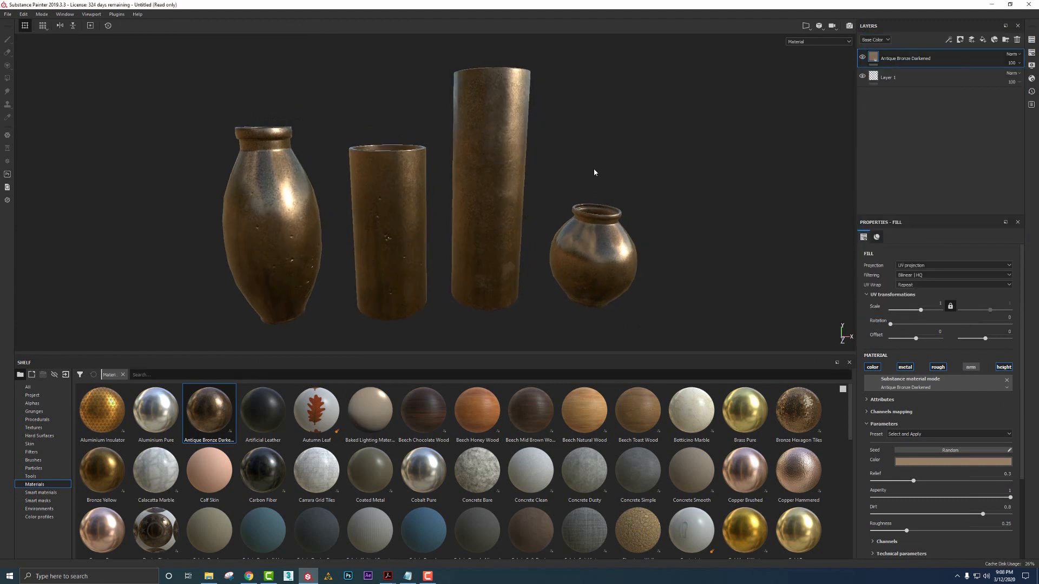
{"action": "mouse_move", "coordinate": [595, 169]}
{"action": "left_mouse_down", "text": "alt"}
{"action": "mouse_move", "coordinate": [635, 160]}
{"action": "mouse_move", "coordinate": [604, 156]}
{"action": "mouse_move", "coordinate": [667, 156]}
{"action": "mouse_move", "coordinate": [584, 157]}
{"action": "mouse_move", "coordinate": [595, 151]}
{"action": "left_mouse_up", "text": "alt"}
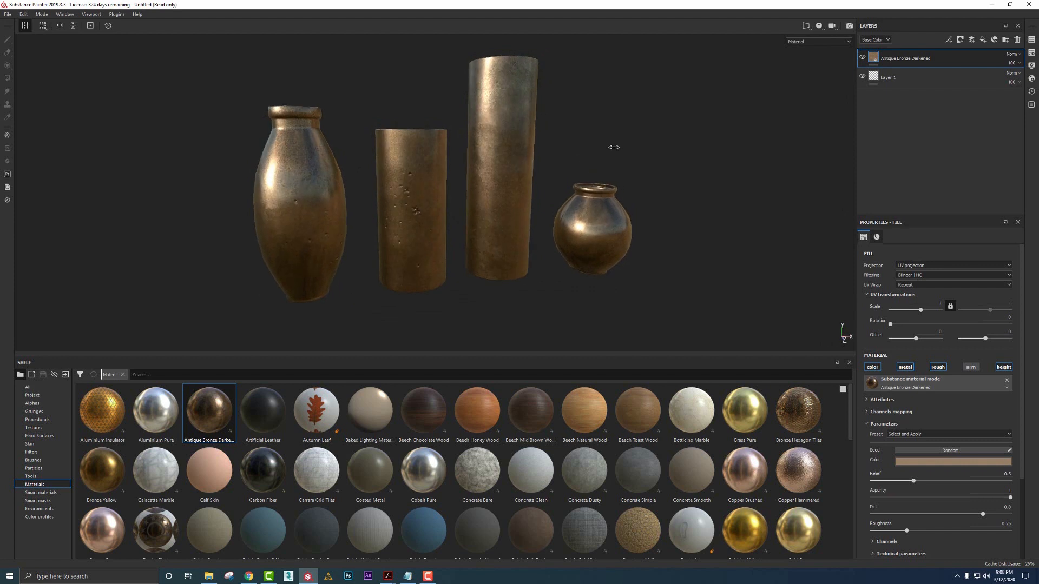
{"action": "mouse_move", "coordinate": [615, 146]}
{"action": "right_mouse_down", "text": "shift"}
{"action": "mouse_move", "coordinate": [648, 142]}
{"action": "mouse_move", "coordinate": [627, 134]}
{"action": "right_mouse_up", "text": "shift"}
{"action": "left_click_drag", "start_coordinate": [617, 128], "coordinate": [633, 139], "text": "alt"}
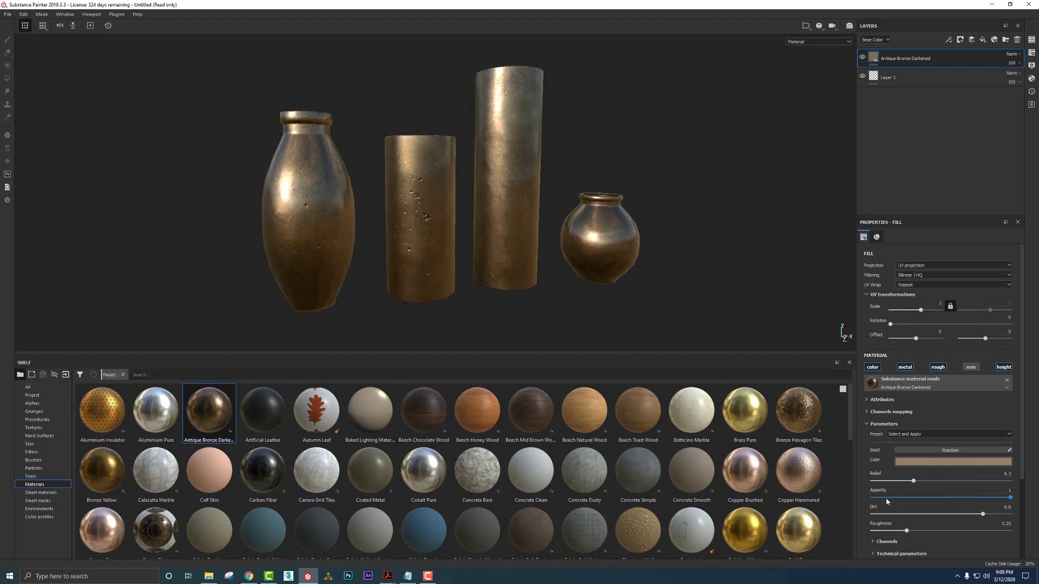
Set the bronze material's Asperity to 0.07 and Dirt to 1, and enable its normal channel
{"action": "mouse_move", "coordinate": [886, 500]}
{"action": "left_mouse_down"}
{"action": "mouse_move", "coordinate": [878, 499]}
{"action": "mouse_move", "coordinate": [1007, 499]}
{"action": "mouse_move", "coordinate": [884, 499]}
{"action": "mouse_move", "coordinate": [923, 514]}
{"action": "mouse_move", "coordinate": [890, 514]}
{"action": "mouse_move", "coordinate": [1010, 515]}
{"action": "left_mouse_up"}
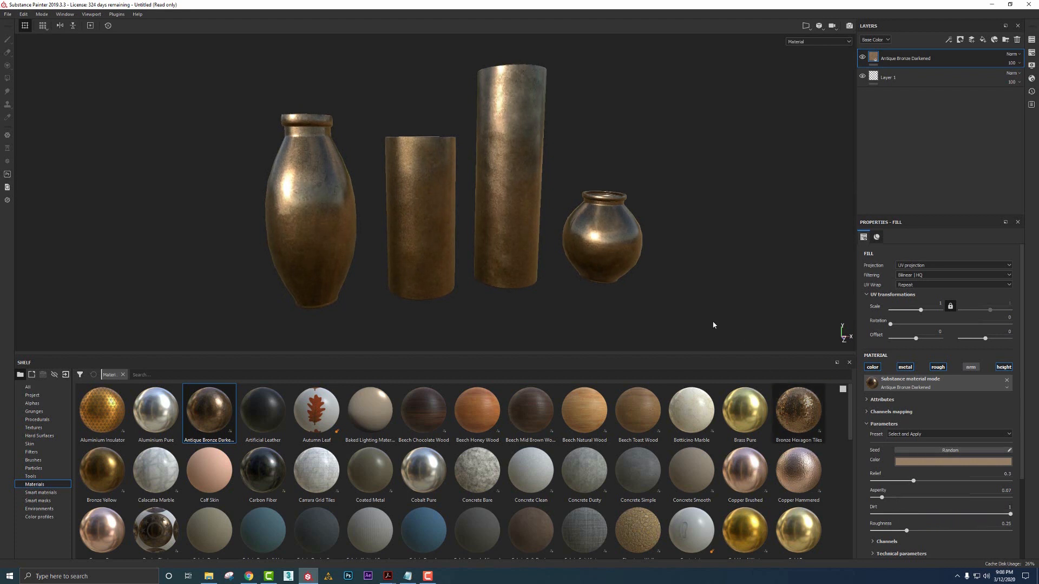
{"action": "left_click_drag", "start_coordinate": [712, 325], "coordinate": [524, 233], "text": "alt"}
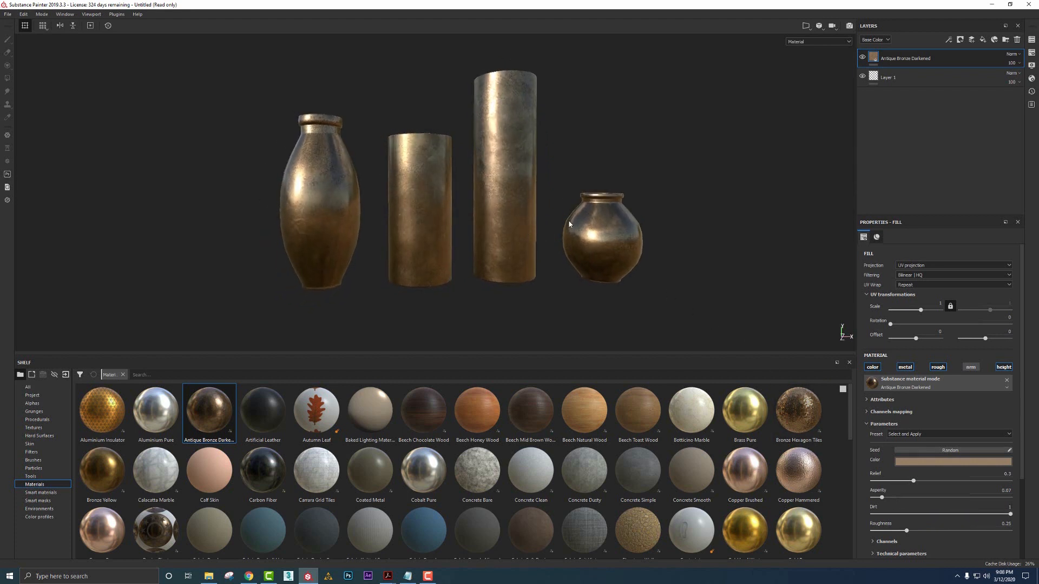
{"action": "mouse_move", "coordinate": [561, 203]}
{"action": "middle_mouse_down", "text": "alt"}
{"action": "mouse_move", "coordinate": [584, 213]}
{"action": "mouse_move", "coordinate": [580, 204]}
{"action": "middle_mouse_up", "text": "alt"}
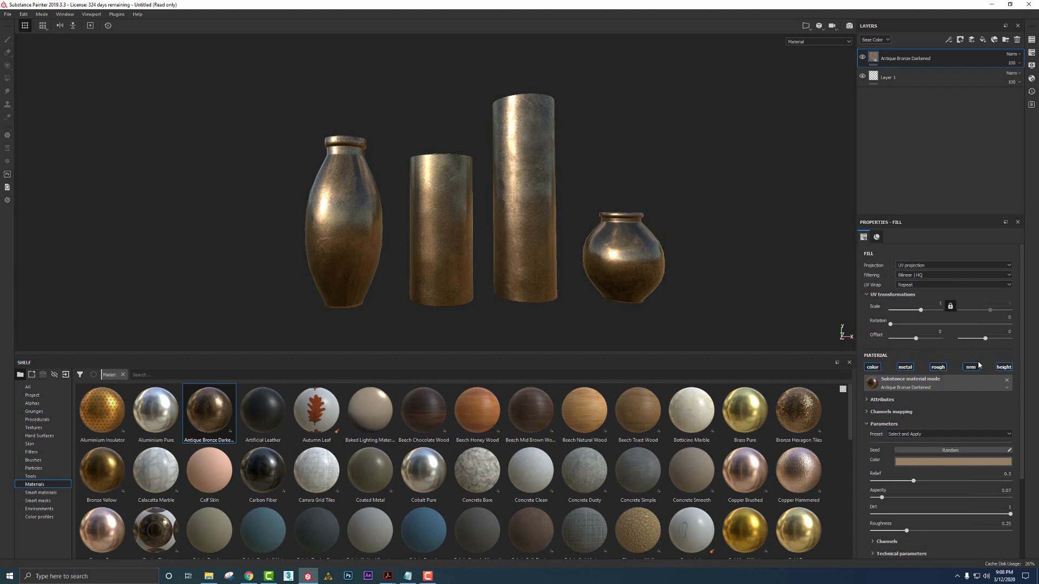
{"action": "scroll", "coordinate": [574, 293], "scroll_direction": "up", "scroll_amount": 3}
{"action": "left_click_drag", "start_coordinate": [571, 291], "coordinate": [471, 290], "text": "alt"}
{"action": "scroll", "coordinate": [447, 260], "scroll_direction": "up", "scroll_amount": 2}
{"action": "scroll", "coordinate": [471, 290], "scroll_direction": "down", "scroll_amount": 2}
{"action": "middle_click_drag", "start_coordinate": [500, 278], "coordinate": [591, 274], "text": "alt"}
{"action": "scroll", "coordinate": [562, 263], "scroll_direction": "down", "scroll_amount": 1}
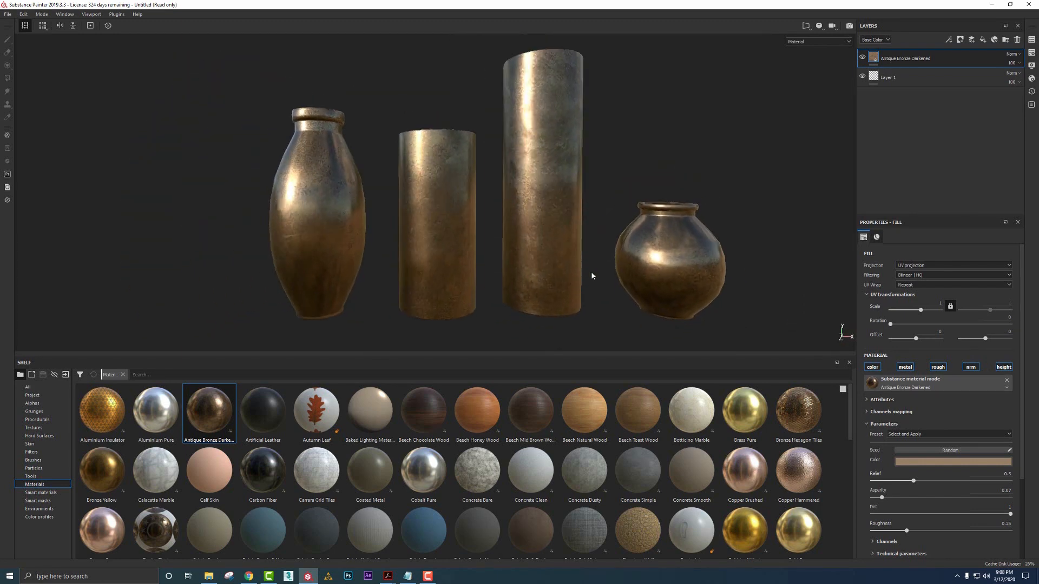
Try the bronze material's Clean Bronze Damage, Dusty Antique and Pristine Antique presets, and delete the bronze fill layer
{"action": "left_click", "coordinate": [907, 434]}
{"action": "left_click", "coordinate": [910, 441]}
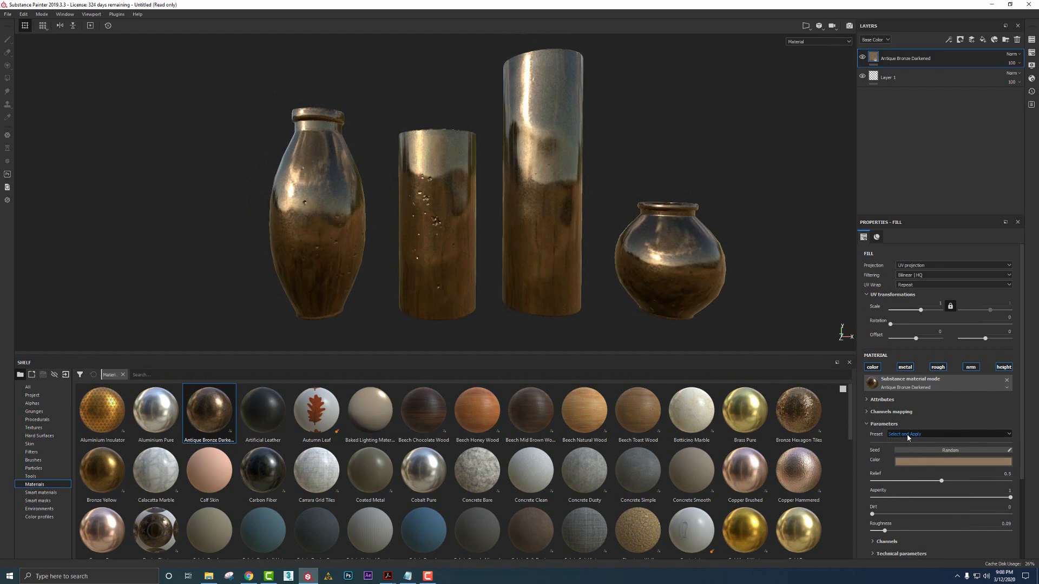
{"action": "left_click", "coordinate": [907, 436]}
{"action": "left_click", "coordinate": [903, 447]}
{"action": "left_click", "coordinate": [906, 434]}
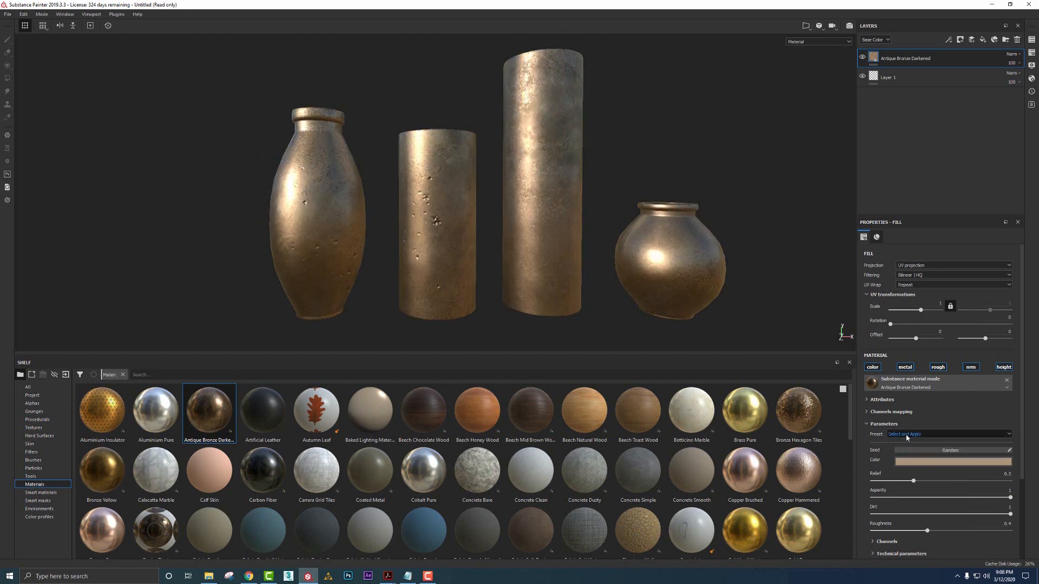
{"action": "left_click", "coordinate": [906, 452]}
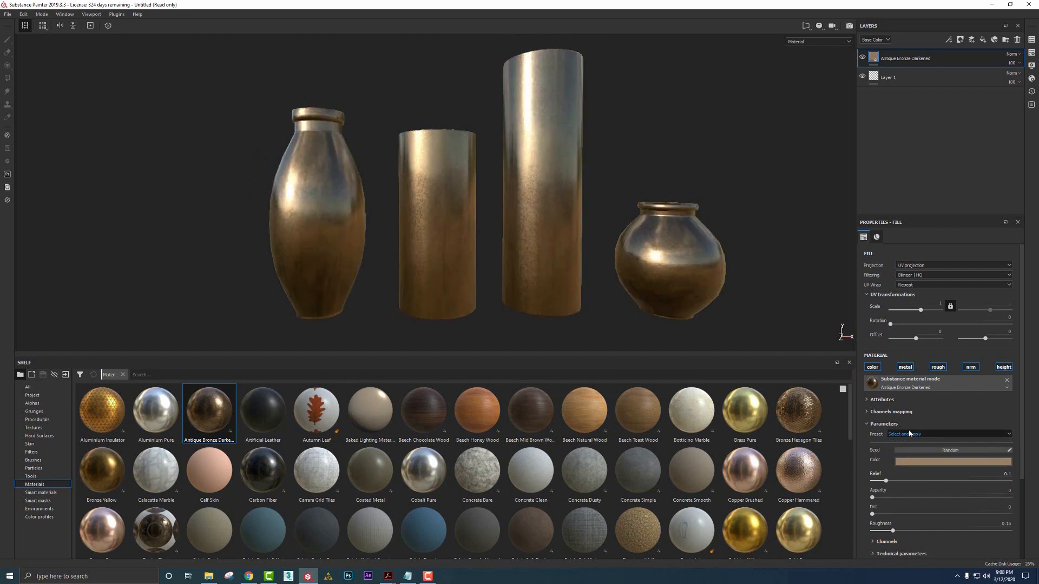
{"action": "left_click", "coordinate": [910, 435]}
{"action": "left_click", "coordinate": [909, 435]}
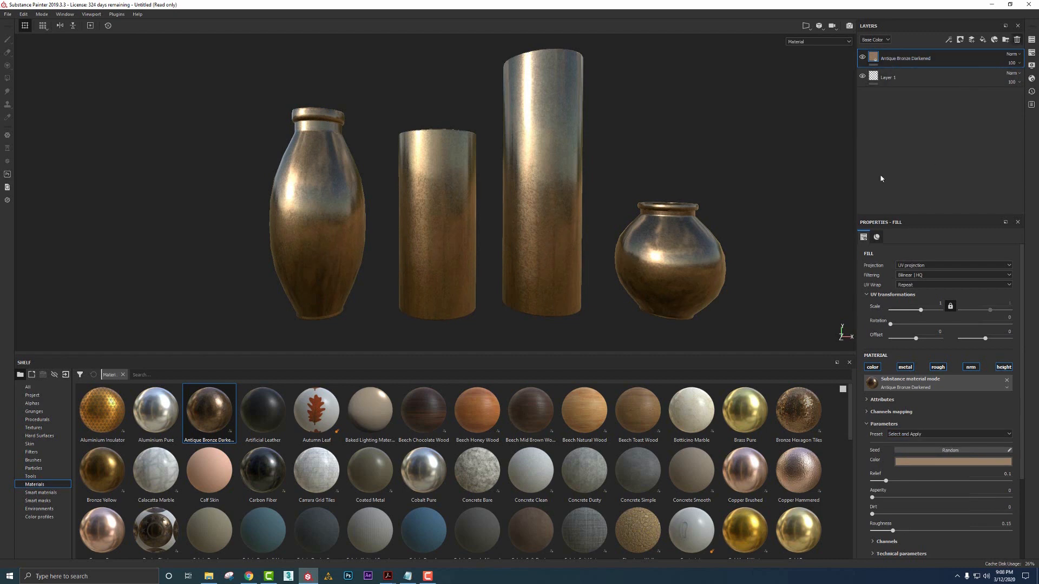
{"action": "left_click", "coordinate": [1015, 40]}
Apply a fresh Antique Bronze Darkened fill to the vases, enable its normal channel and set Asperity to 0
{"action": "left_click_drag", "start_coordinate": [209, 411], "coordinate": [436, 252]}
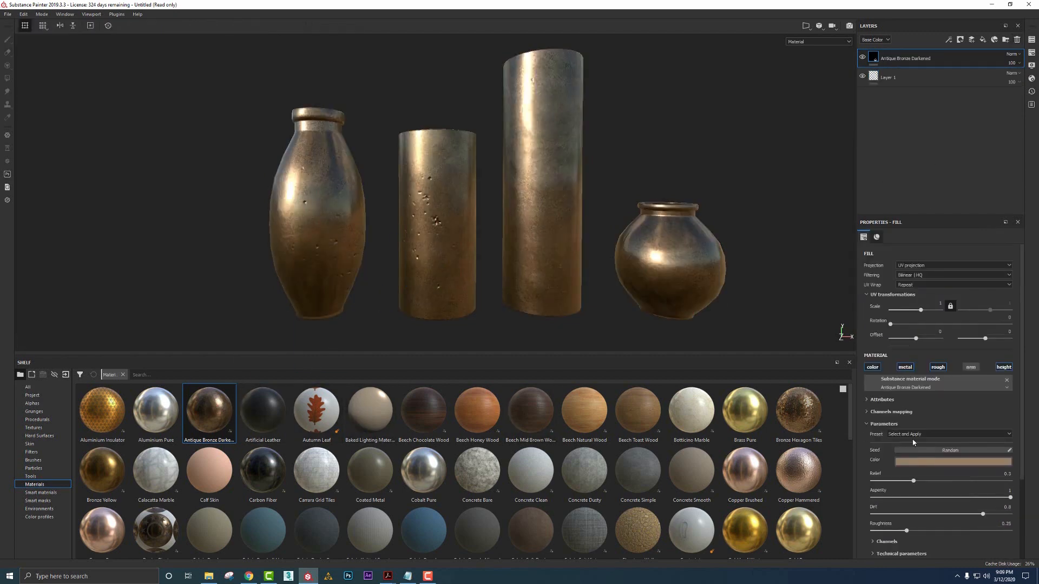
{"action": "left_click", "coordinate": [909, 434]}
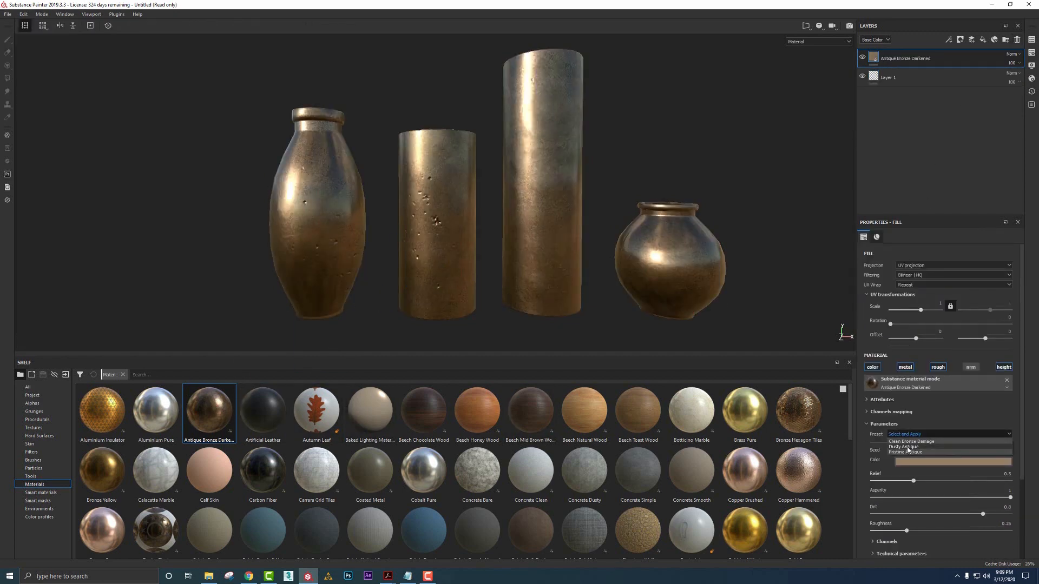
{"action": "middle_click_drag", "start_coordinate": [661, 240], "coordinate": [631, 246], "text": "alt"}
{"action": "left_click_drag", "start_coordinate": [903, 497], "coordinate": [866, 495]}
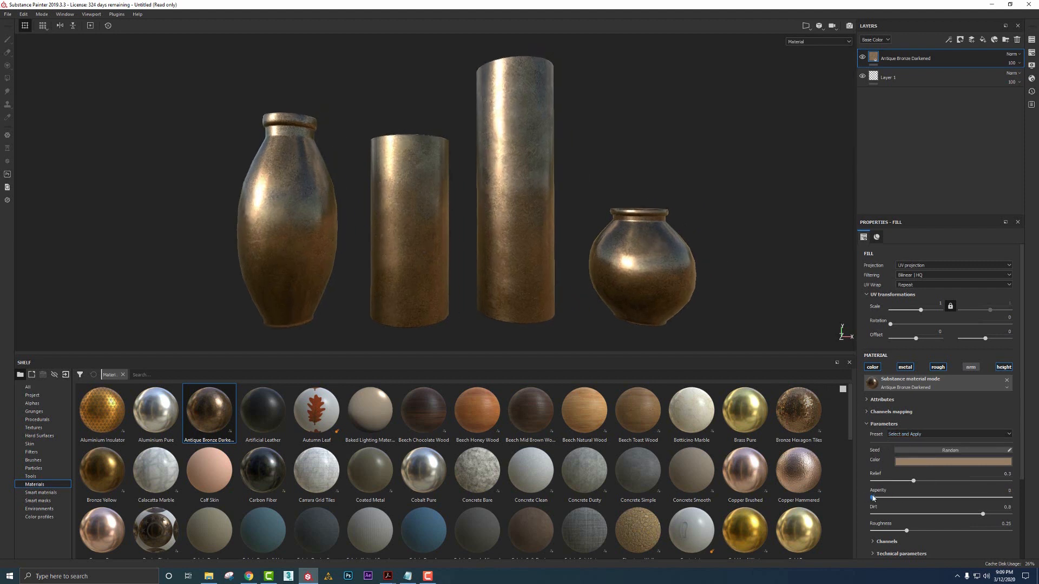
Examine the bronze finish around the vases, especially the texture seam on the back of the tall cylindrical vase
{"action": "scroll", "coordinate": [937, 492], "scroll_direction": "down", "scroll_amount": 3}
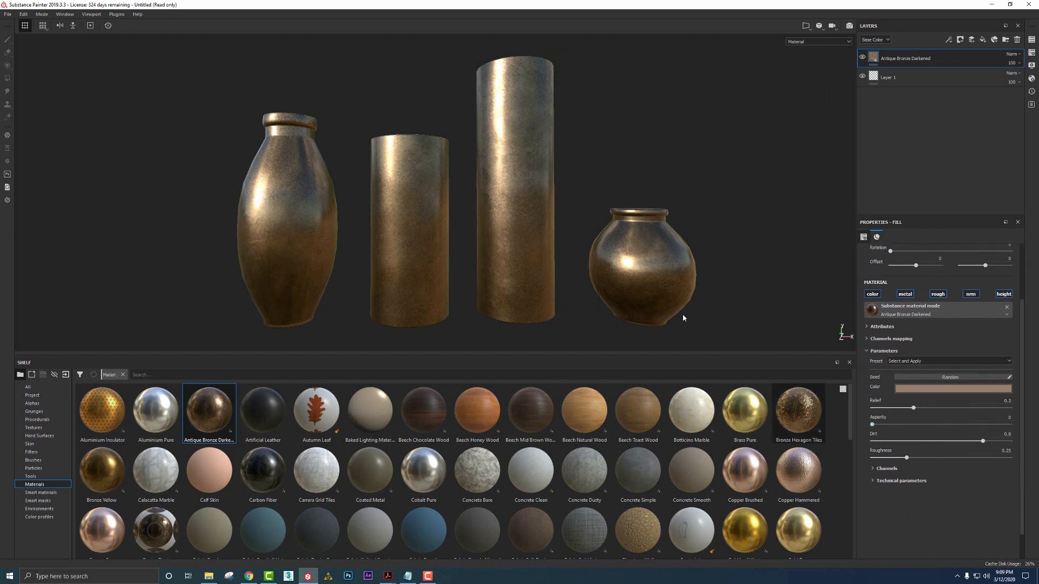
{"action": "left_click_drag", "start_coordinate": [682, 317], "coordinate": [709, 323], "text": "alt"}
{"action": "scroll", "coordinate": [898, 406], "scroll_direction": "up", "scroll_amount": 3}
{"action": "left_click_drag", "start_coordinate": [614, 214], "coordinate": [699, 199], "text": "alt"}
{"action": "right_click_drag", "start_coordinate": [700, 200], "coordinate": [684, 199], "text": "shift"}
{"action": "middle_click_drag", "start_coordinate": [684, 199], "coordinate": [601, 201], "text": "alt"}
{"action": "middle_click_drag", "start_coordinate": [540, 68], "coordinate": [491, 80], "text": "alt"}
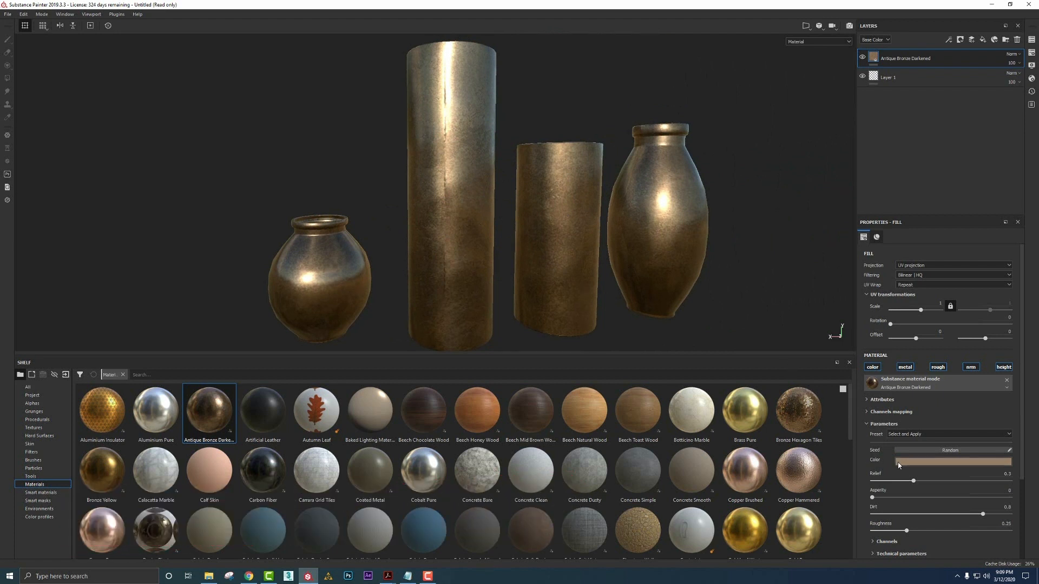
{"action": "scroll", "coordinate": [899, 468], "scroll_direction": "down", "scroll_amount": 2}
{"action": "scroll", "coordinate": [901, 470], "scroll_direction": "up", "scroll_amount": 2}
Change the bronze fill layer's projection to Tri-planar projection
{"action": "left_click", "coordinate": [903, 268]}
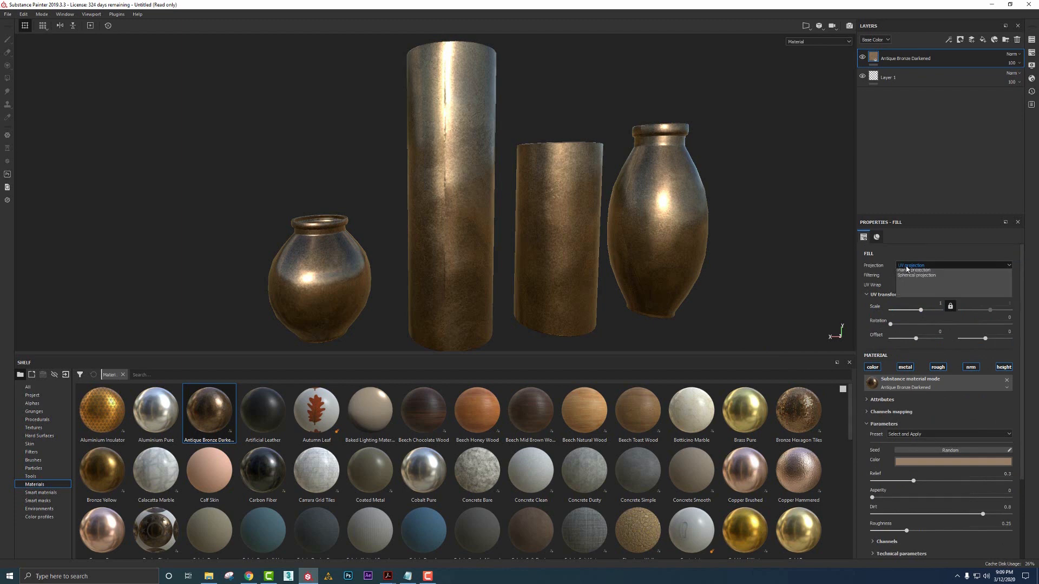
{"action": "left_click", "coordinate": [910, 278]}
{"action": "left_click_drag", "start_coordinate": [611, 269], "coordinate": [450, 201], "text": "alt"}
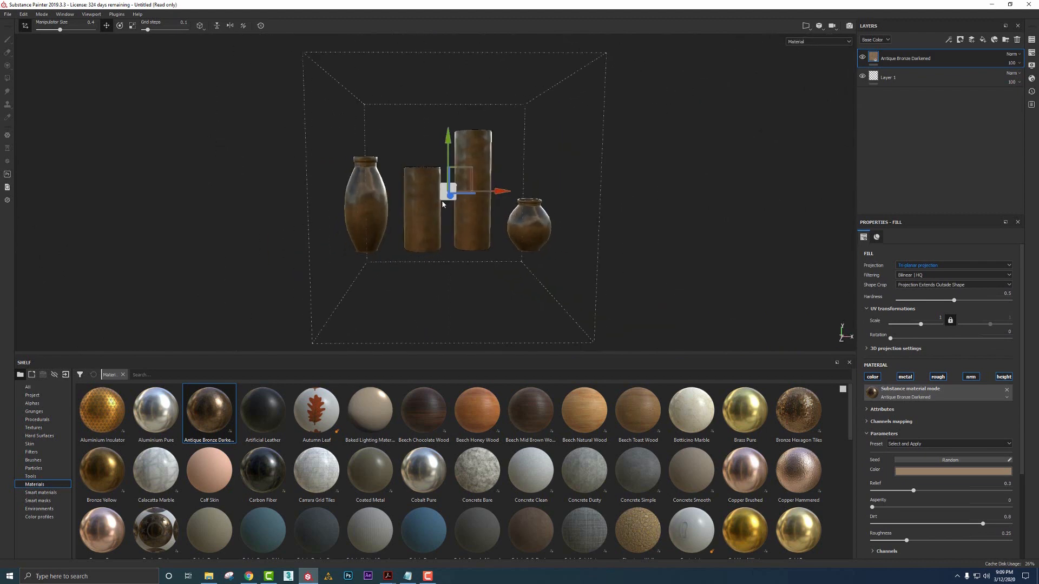
{"action": "scroll", "coordinate": [448, 197], "scroll_direction": "up", "scroll_amount": 5}
{"action": "right_click_drag", "start_coordinate": [447, 197], "coordinate": [612, 188], "text": "shift"}
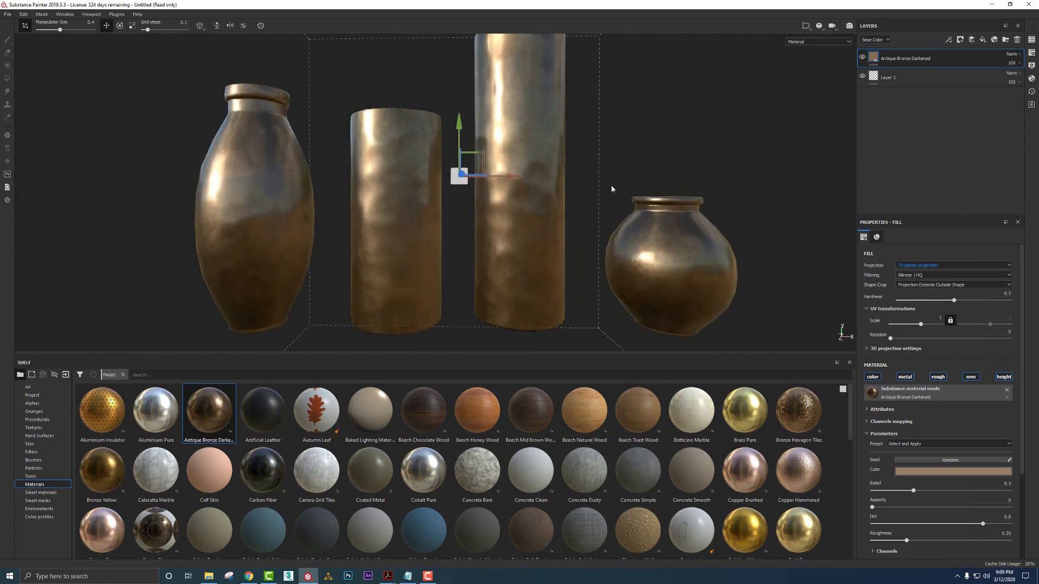
Set the bronze fill's UV scale to 2
{"action": "scroll", "coordinate": [612, 188], "scroll_direction": "down", "scroll_amount": 2}
{"action": "left_click_drag", "start_coordinate": [611, 188], "coordinate": [626, 167], "text": "alt"}
{"action": "middle_click_drag", "start_coordinate": [626, 166], "coordinate": [658, 172], "text": "alt"}
{"action": "right_click_drag", "start_coordinate": [658, 172], "coordinate": [570, 213], "text": "shift"}
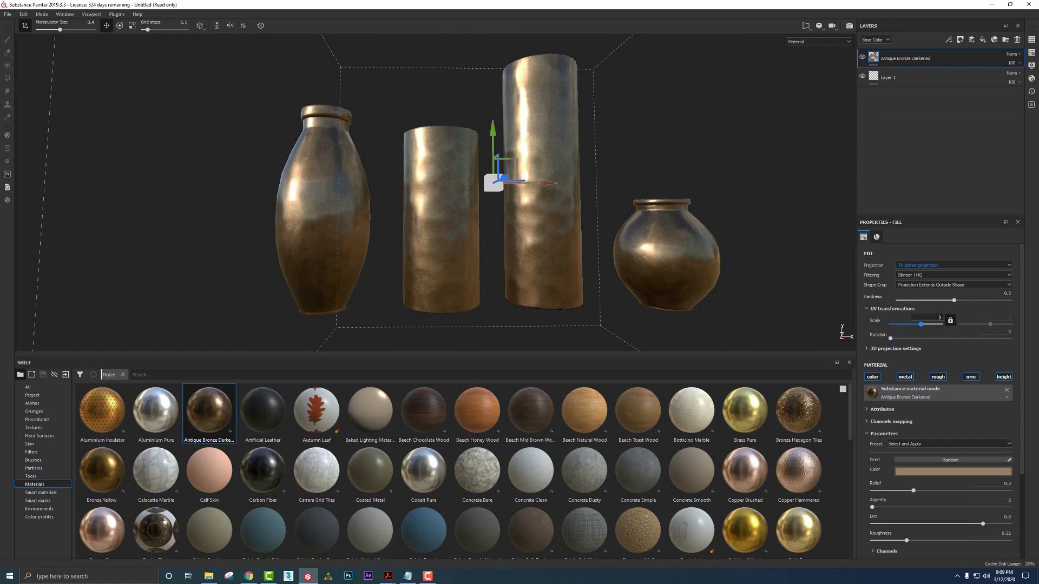
{"action": "type", "text": "2"}
{"action": "key", "text": "Return"}
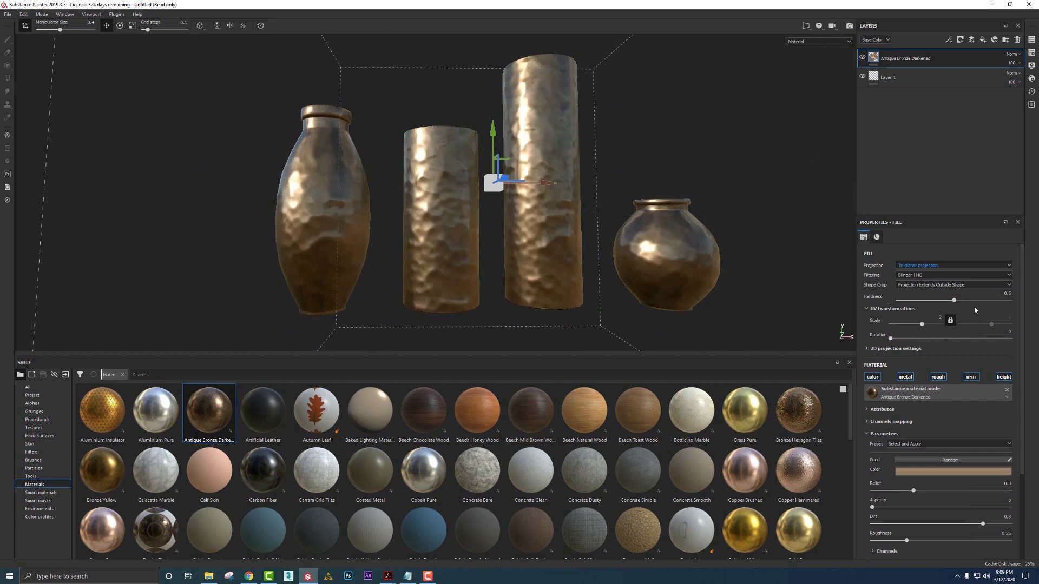
Duplicate the Antique Bronze Darkened fill layer and add a black mask to both copies
{"action": "left_click_drag", "start_coordinate": [710, 208], "coordinate": [605, 233], "text": "alt"}
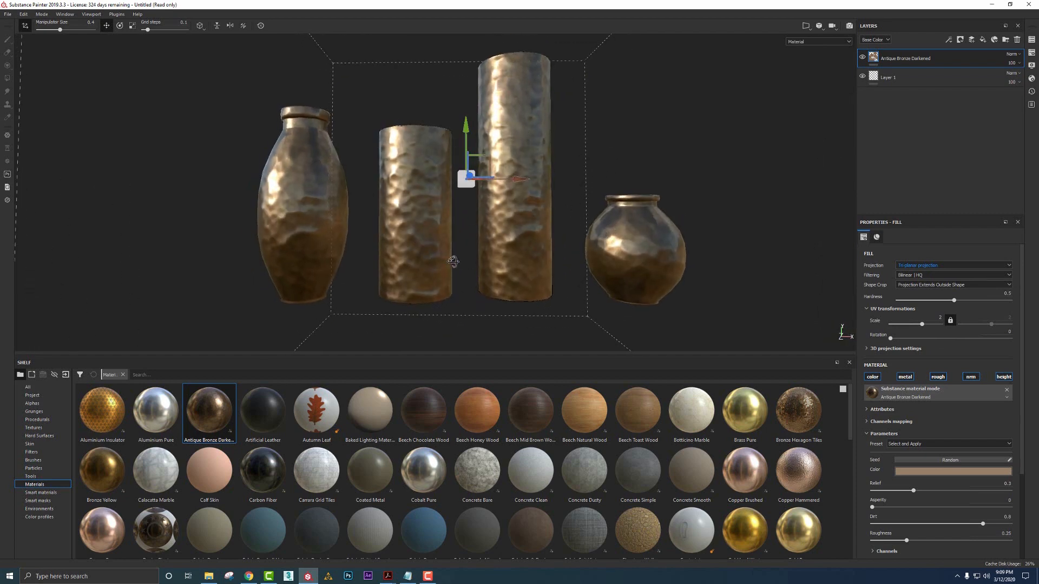
{"action": "left_click_drag", "start_coordinate": [453, 262], "coordinate": [466, 261], "text": "alt"}
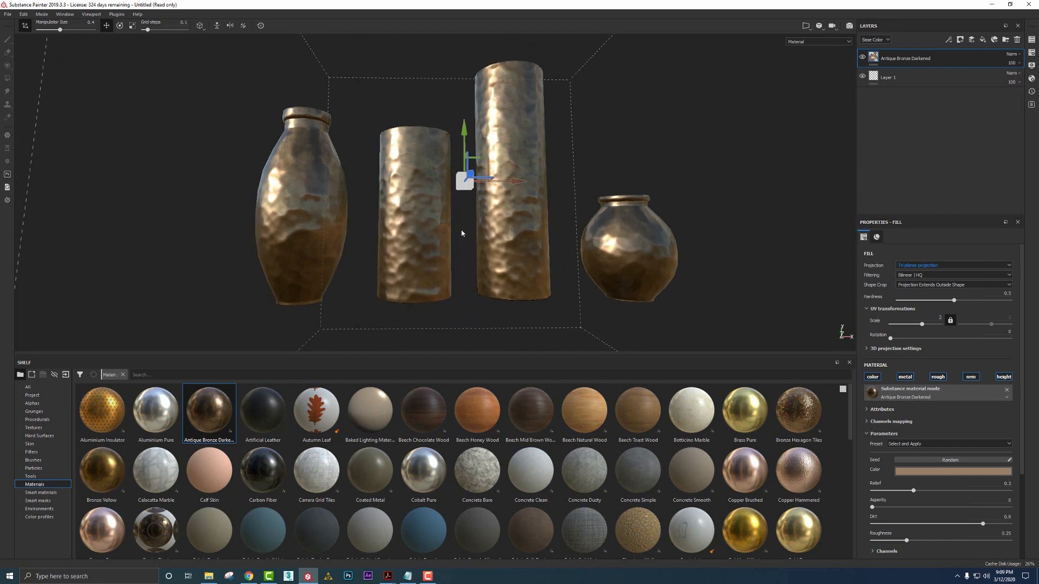
{"action": "mouse_move", "coordinate": [426, 205]}
{"action": "left_mouse_down", "text": "alt"}
{"action": "mouse_move", "coordinate": [423, 238]}
{"action": "mouse_move", "coordinate": [441, 218]}
{"action": "left_mouse_up", "text": "alt"}
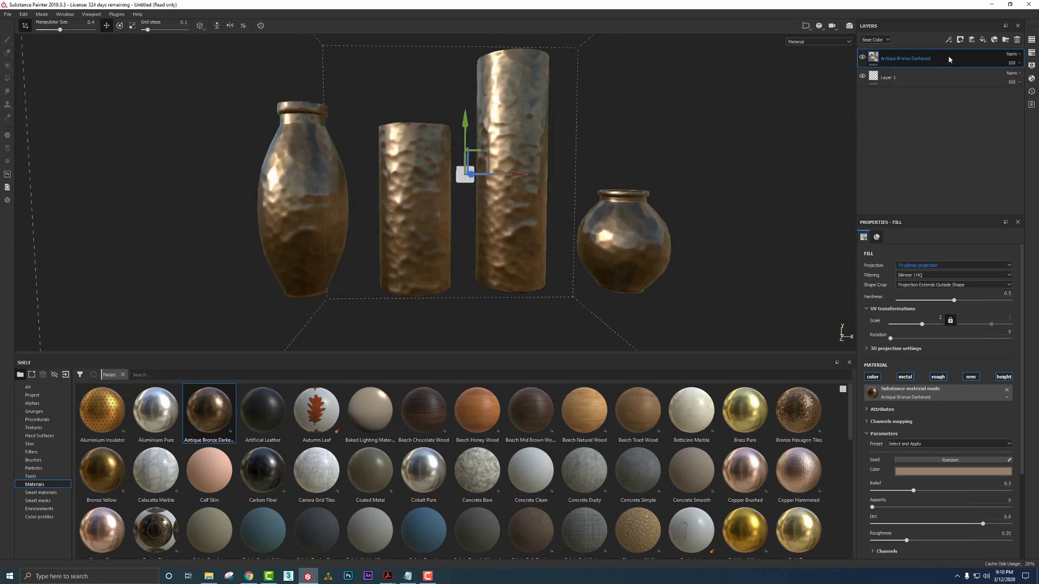
{"action": "key", "text": "ctrl+d"}
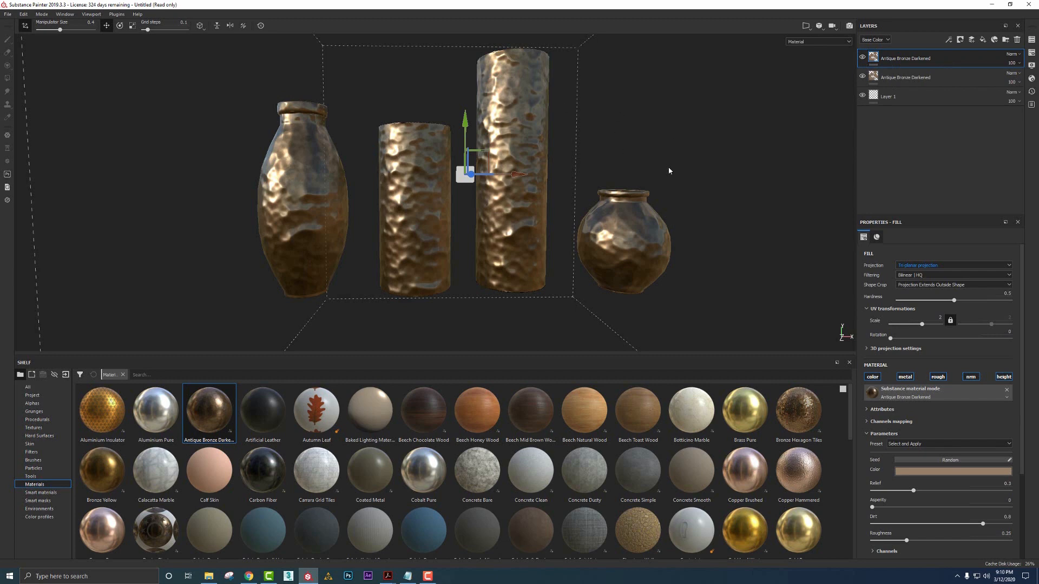
{"action": "left_click", "coordinate": [901, 78]}
{"action": "right_click", "coordinate": [903, 78]}
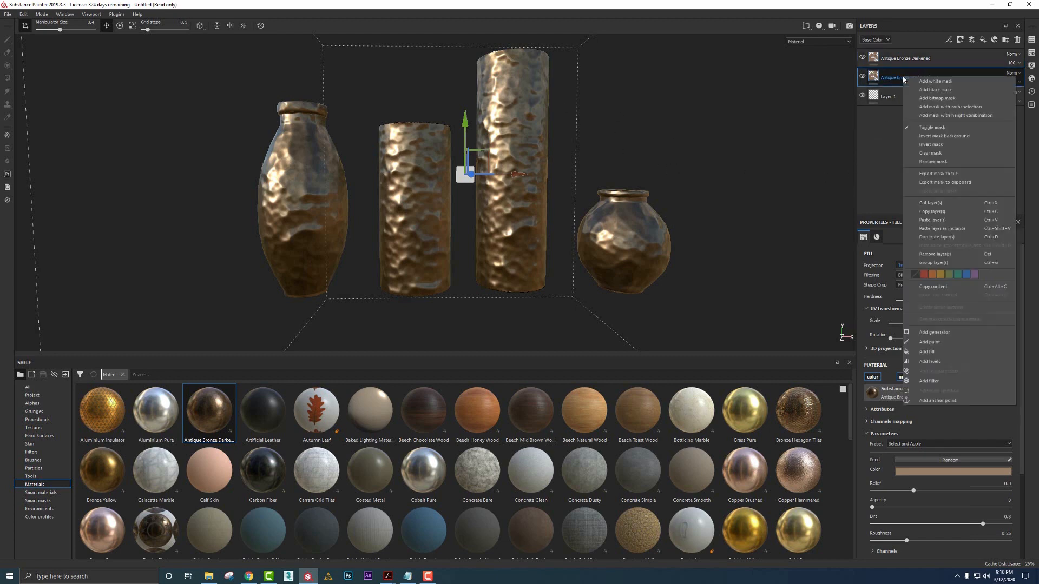
{"action": "left_click", "coordinate": [935, 89]}
{"action": "right_click", "coordinate": [898, 64]}
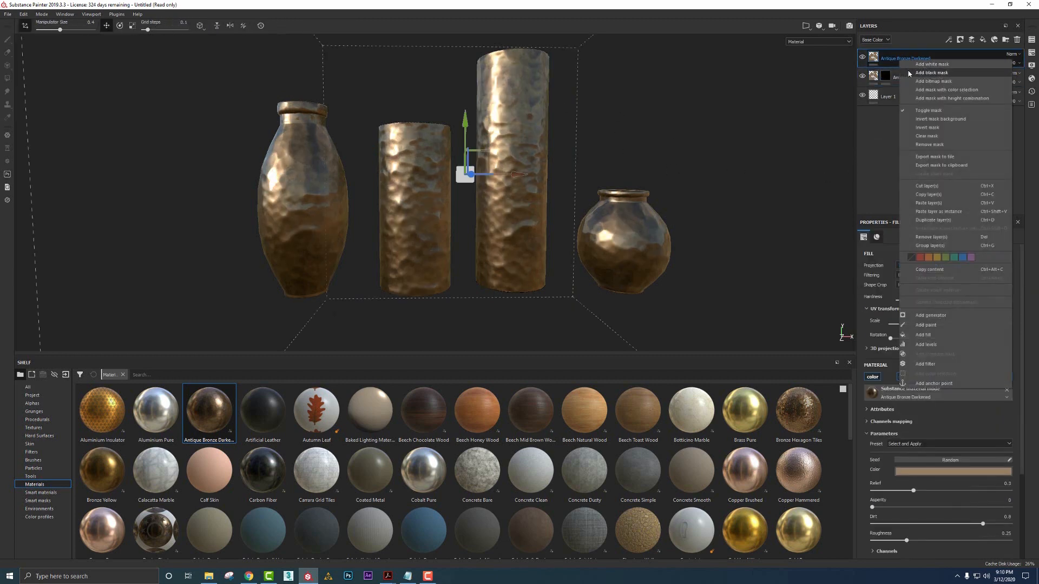
{"action": "left_click", "coordinate": [934, 83]}
Add a paint effect to the lower bronze layer's mask and set up Polygon Fill in mesh fill mode
{"action": "left_click", "coordinate": [884, 78]}
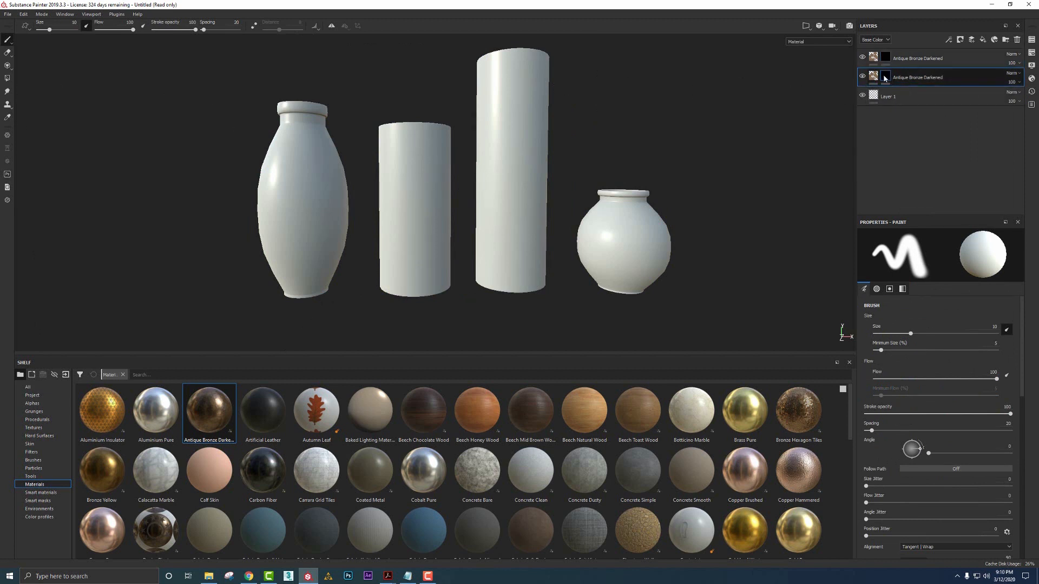
{"action": "left_click", "coordinate": [949, 39]}
{"action": "left_click", "coordinate": [961, 60]}
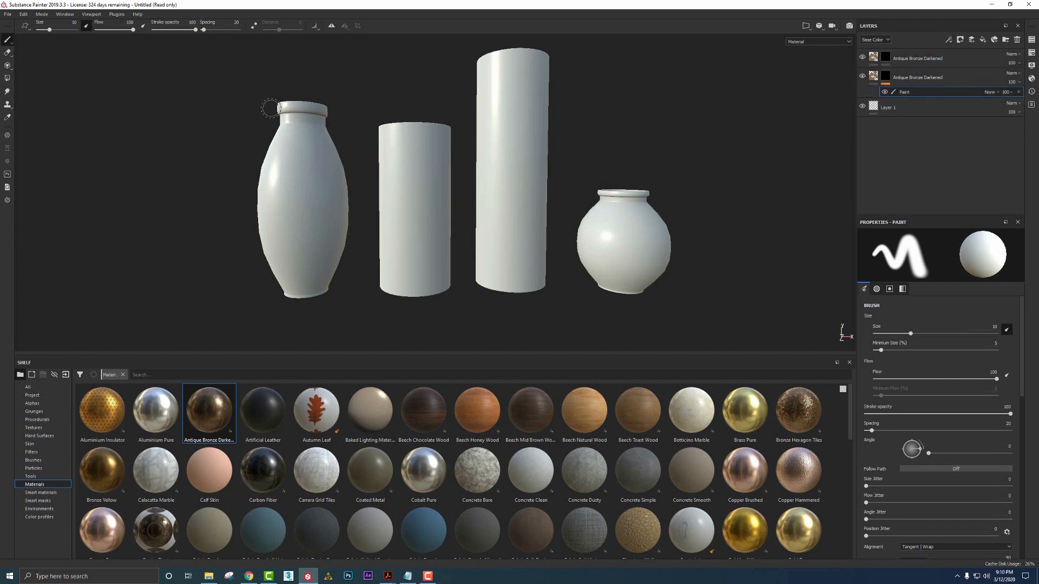
{"action": "left_click", "coordinate": [7, 79]}
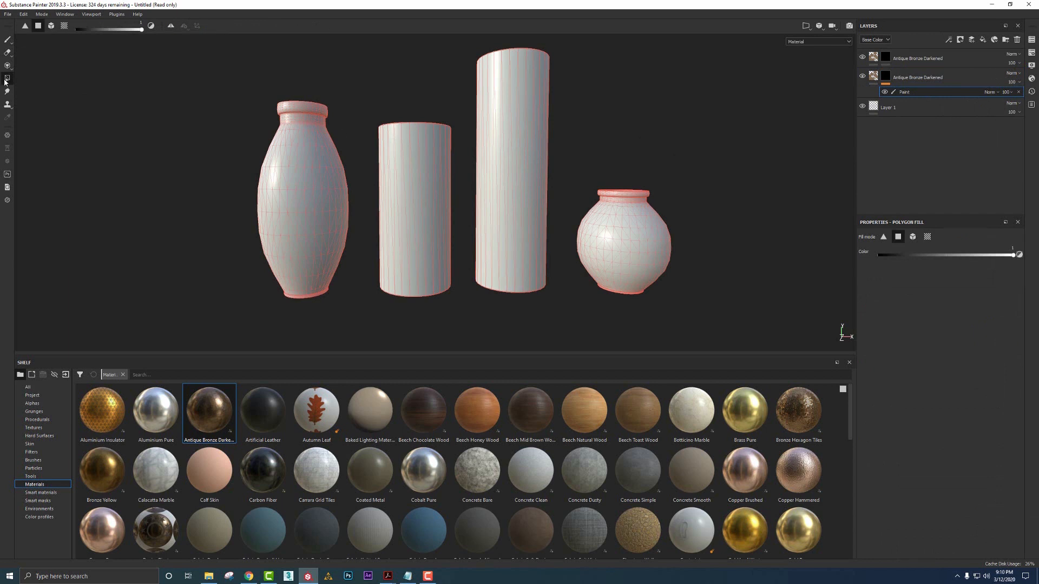
{"action": "left_click", "coordinate": [913, 237]}
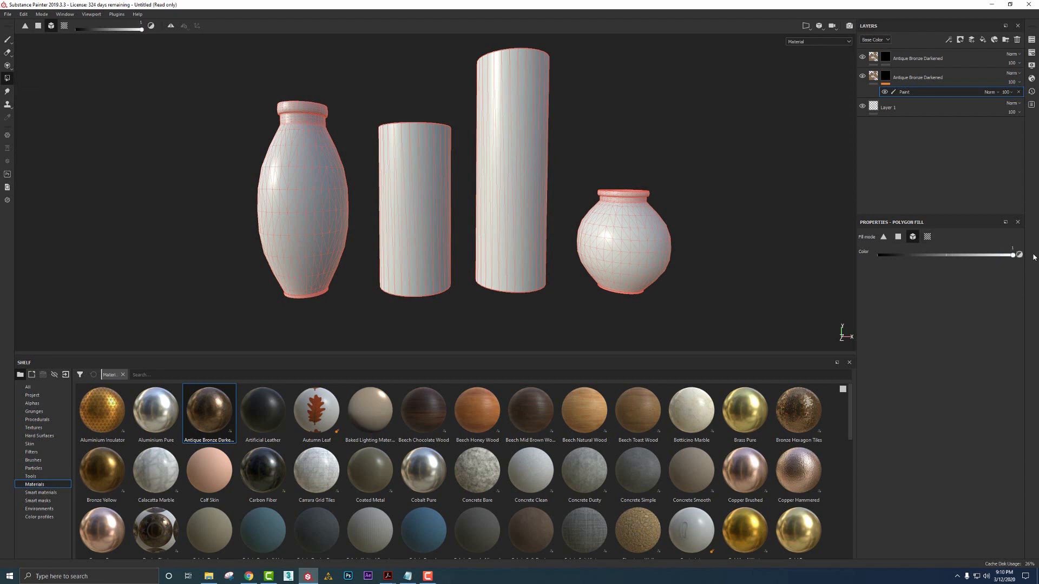
Fill the two cylindrical vases with white in the lower bronze layer's mask
{"action": "middle_click_drag", "start_coordinate": [563, 133], "coordinate": [559, 141], "text": "alt"}
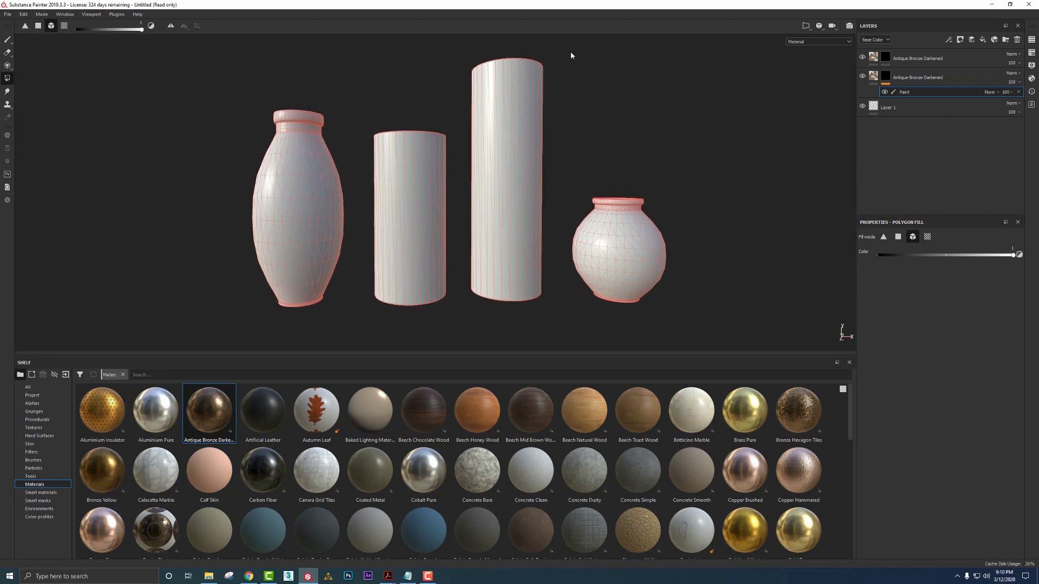
{"action": "left_click", "coordinate": [479, 101]}
{"action": "left_click", "coordinate": [435, 151]}
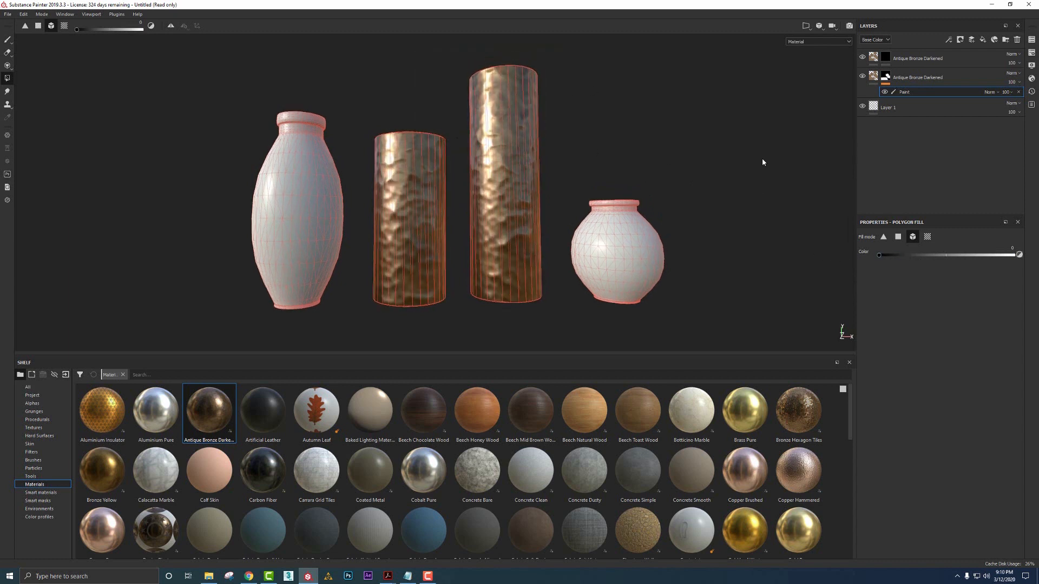
{"action": "left_click", "coordinate": [515, 116]}
{"action": "left_click_drag", "start_coordinate": [879, 255], "coordinate": [1012, 255]}
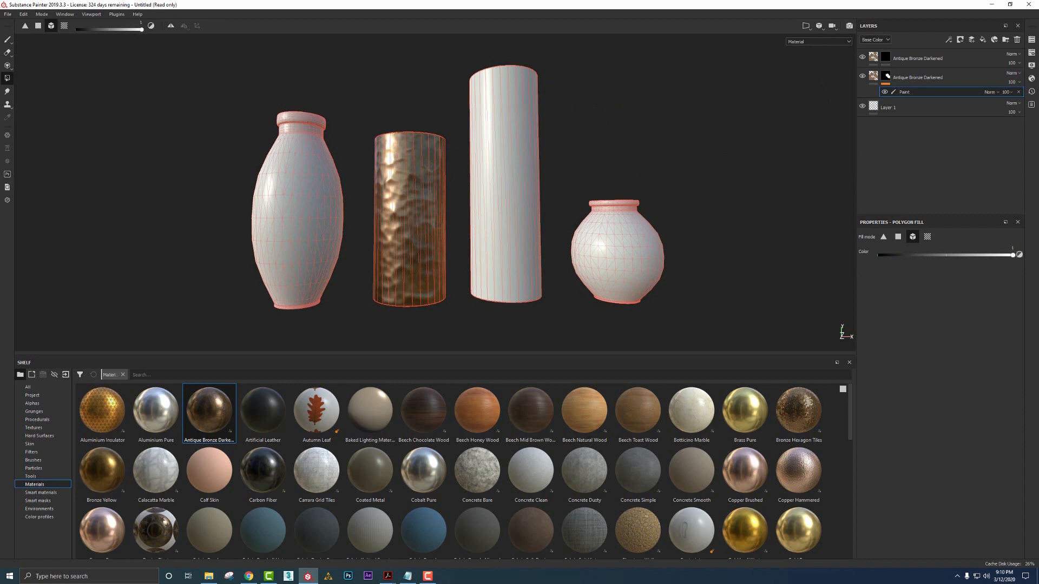
{"action": "left_click_drag", "start_coordinate": [565, 49], "coordinate": [580, 139]}
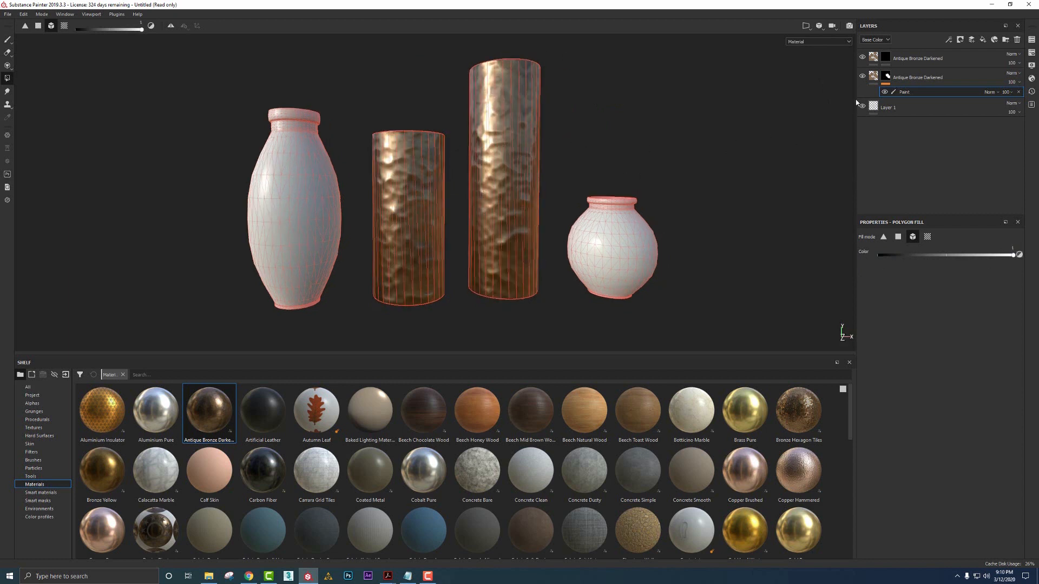
Set the upper bronze fill's UV scale to 4
{"action": "left_click", "coordinate": [874, 76]}
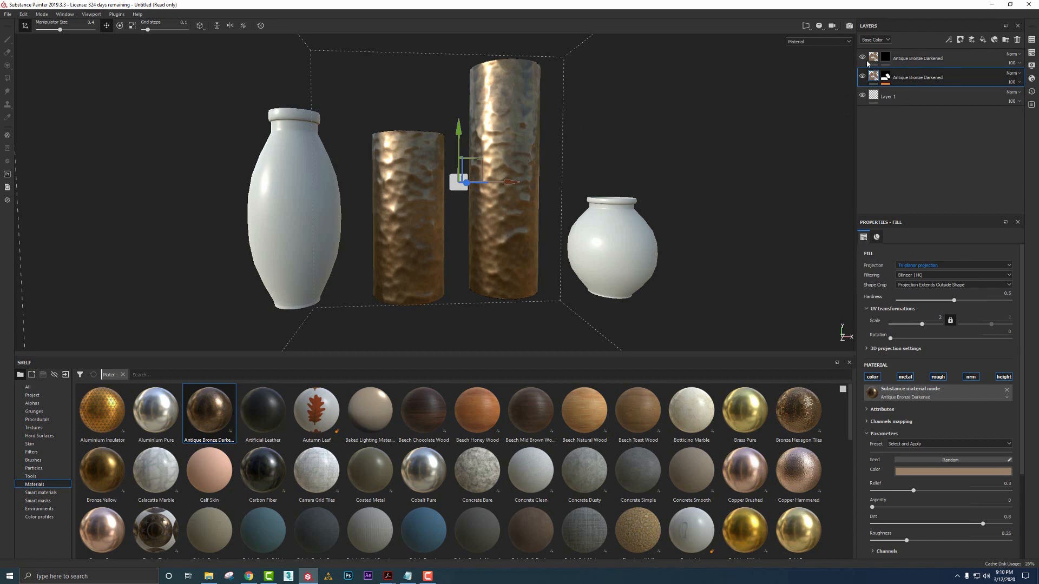
{"action": "left_click", "coordinate": [867, 63]}
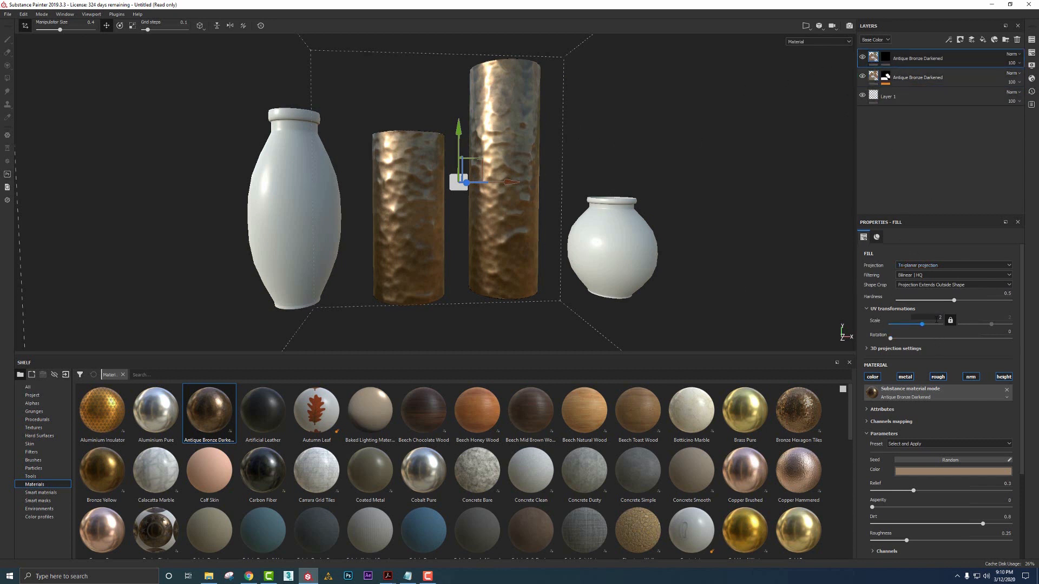
{"action": "double_click", "coordinate": [927, 318]}
{"action": "type", "text": "4"}
{"action": "key", "text": "Return"}
Reveal the upper bronze layer on the two rounded vases by polygon-filling them with white in its mask
{"action": "key", "text": "4"}
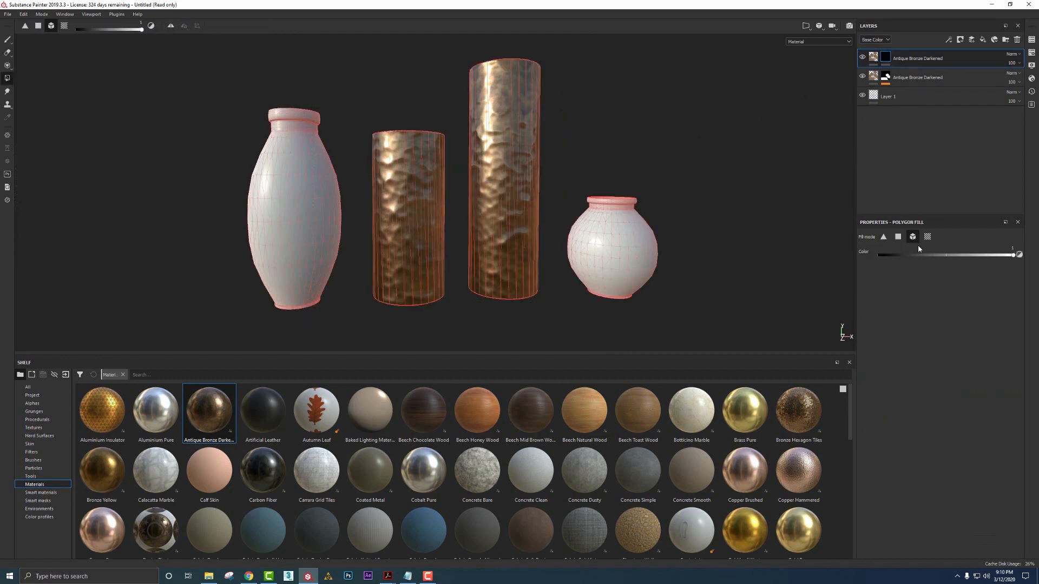
{"action": "left_click", "coordinate": [632, 250]}
{"action": "left_click", "coordinate": [340, 217]}
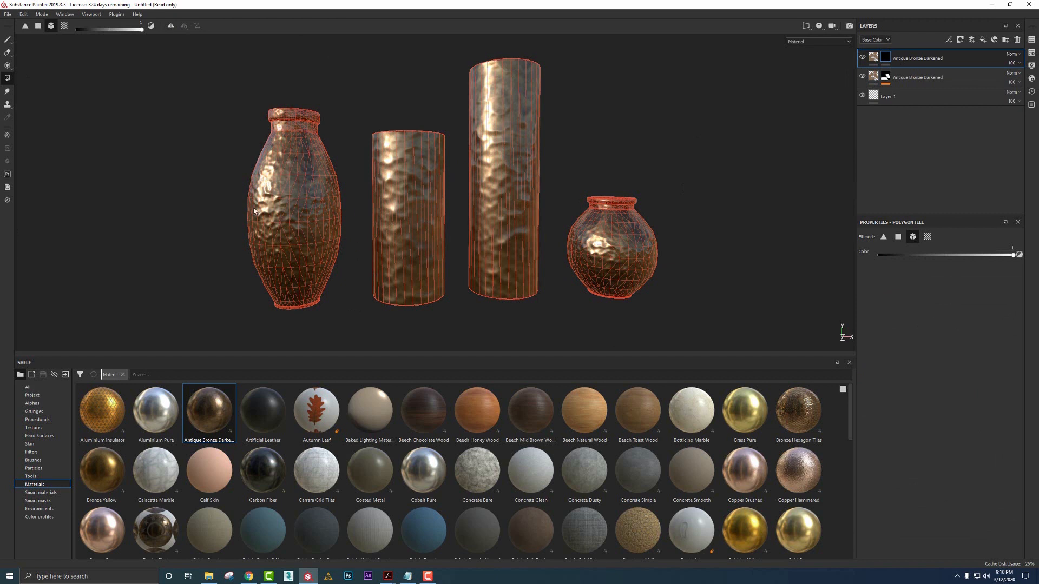
{"action": "left_click", "coordinate": [8, 40]}
{"action": "left_click_drag", "start_coordinate": [508, 185], "coordinate": [498, 178], "text": "alt"}
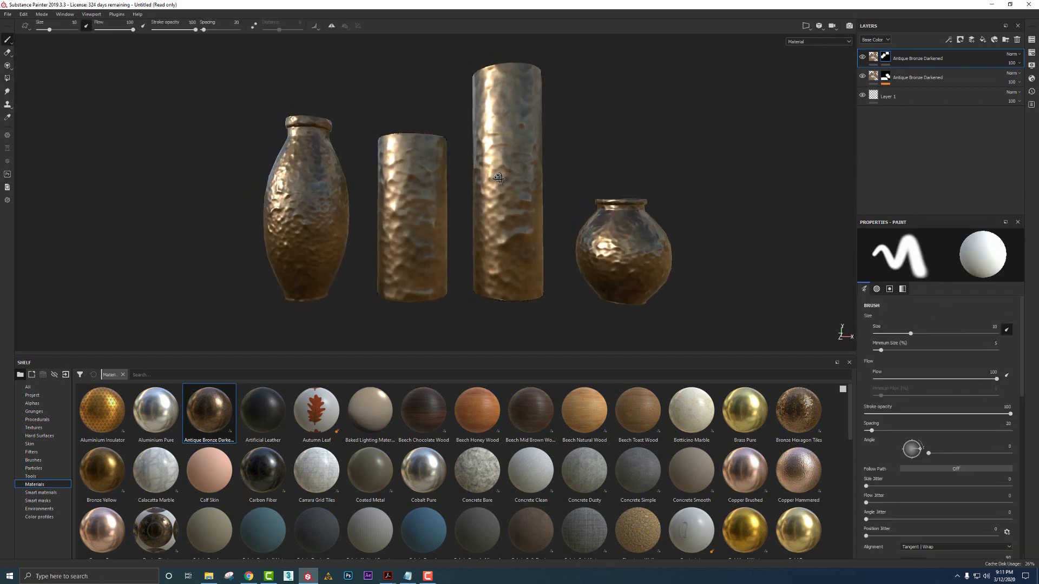
Set the upper bronze fill's UV scale to 3
{"action": "left_click", "coordinate": [873, 56]}
{"action": "left_click", "coordinate": [923, 323]}
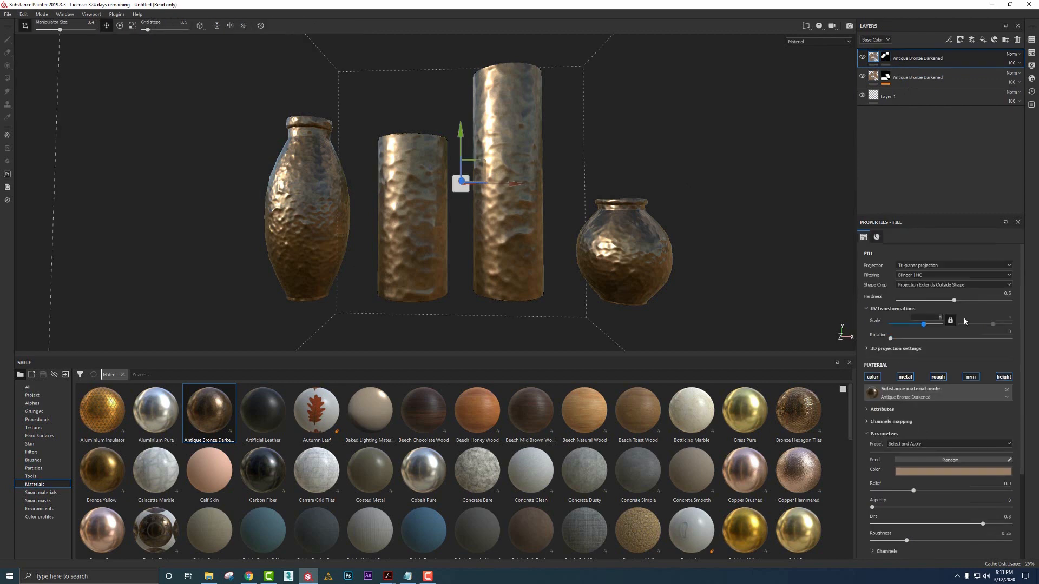
{"action": "key", "text": "BackSpace"}
{"action": "type", "text": "3"}
{"action": "key", "text": "Return"}
Duplicate the upper bronze layer and reset the new copy's mask to black
{"action": "left_click_drag", "start_coordinate": [823, 314], "coordinate": [764, 312], "text": "alt"}
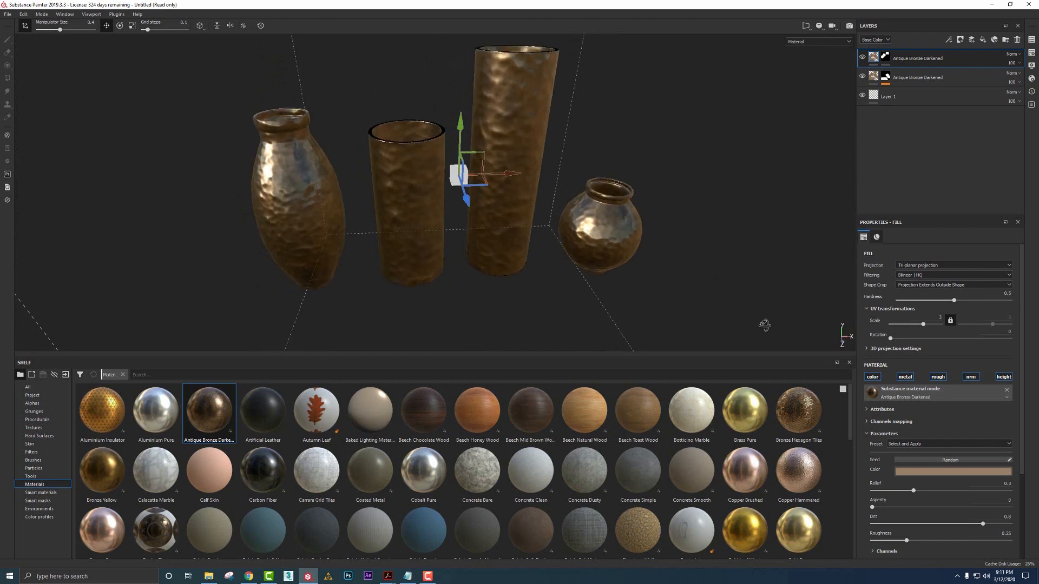
{"action": "left_click_drag", "start_coordinate": [550, 204], "coordinate": [581, 146], "text": "alt"}
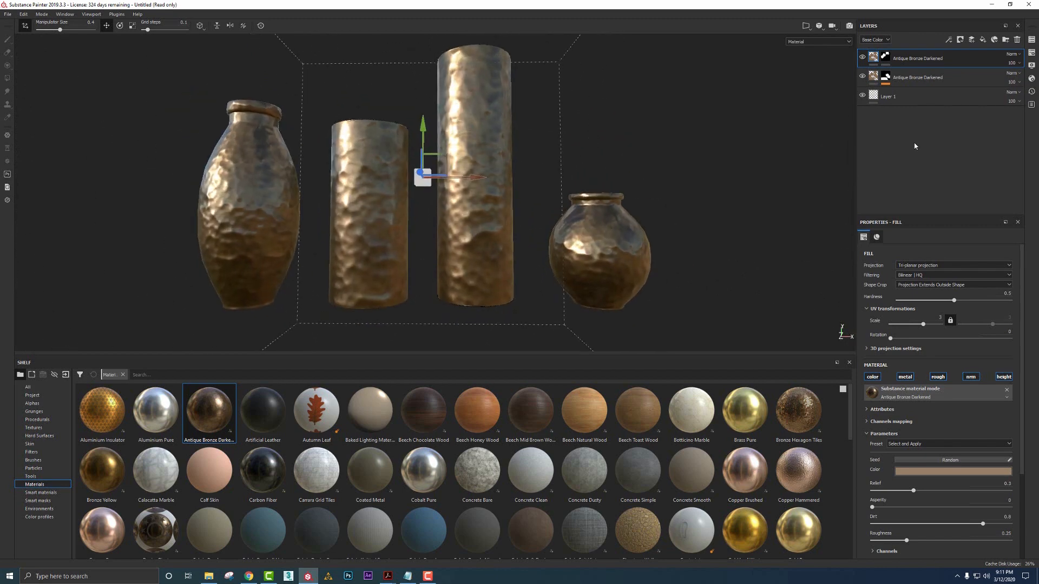
{"action": "middle_click_drag", "start_coordinate": [436, 233], "coordinate": [489, 191], "text": "alt"}
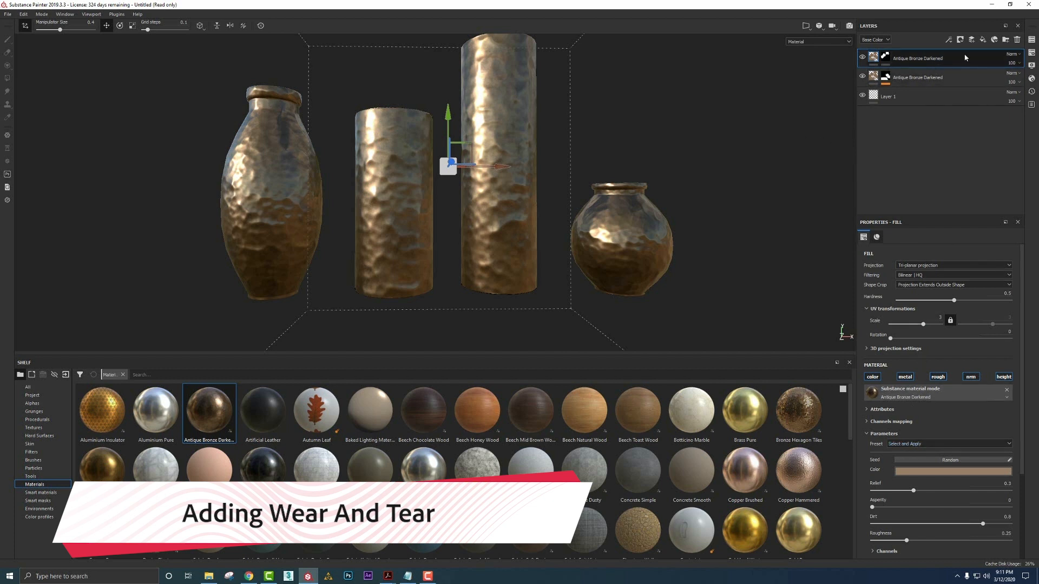
{"action": "key", "text": "ctrl+d"}
{"action": "right_click", "coordinate": [888, 59]}
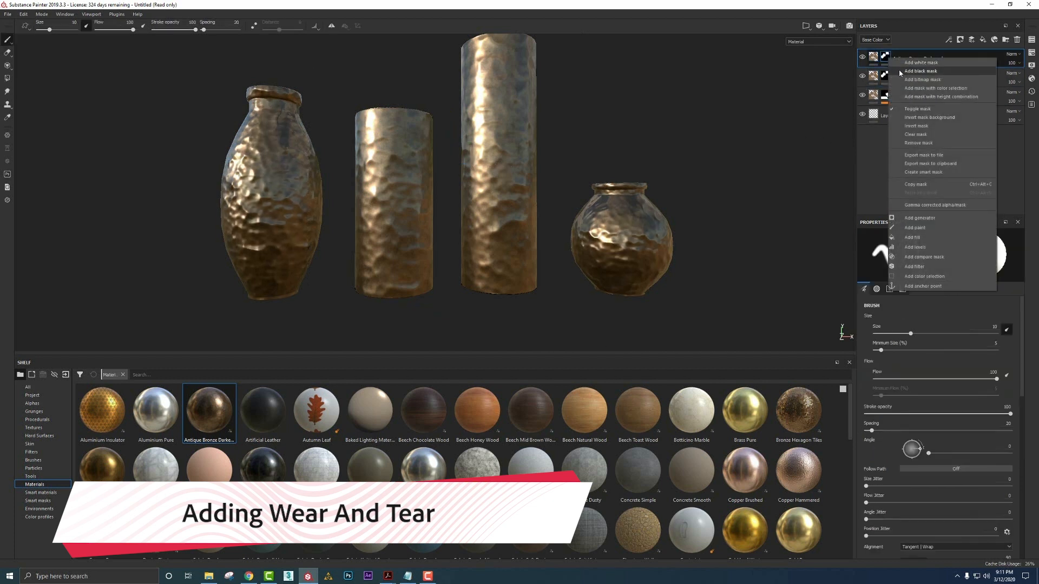
{"action": "left_click", "coordinate": [900, 70]}
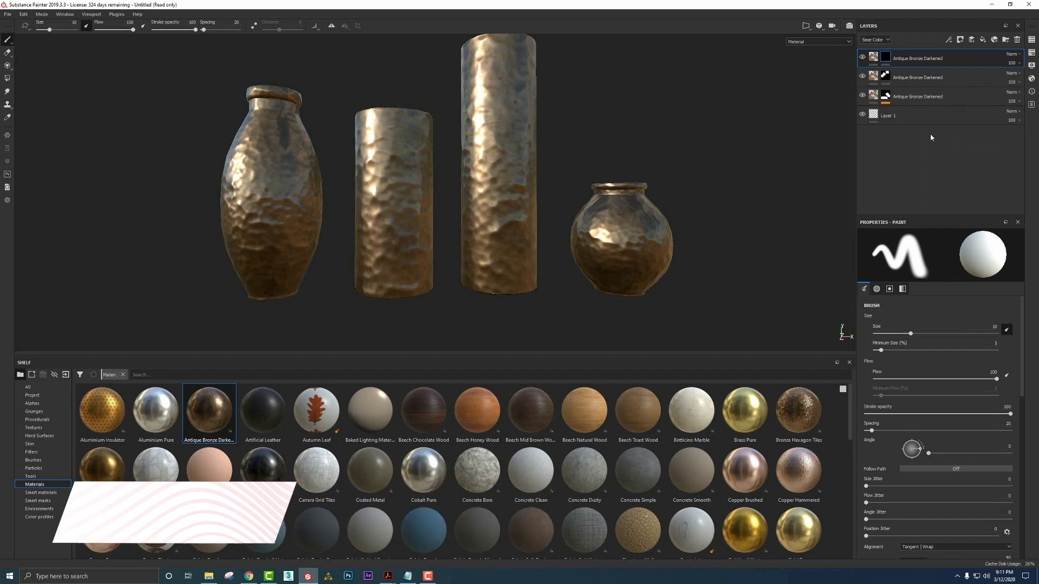
Apply an antique preset with Asperity 1, Dirt 1 and Roughness 0.4 to the top bronze fill and give the layer a white mask
{"action": "left_click", "coordinate": [873, 57]}
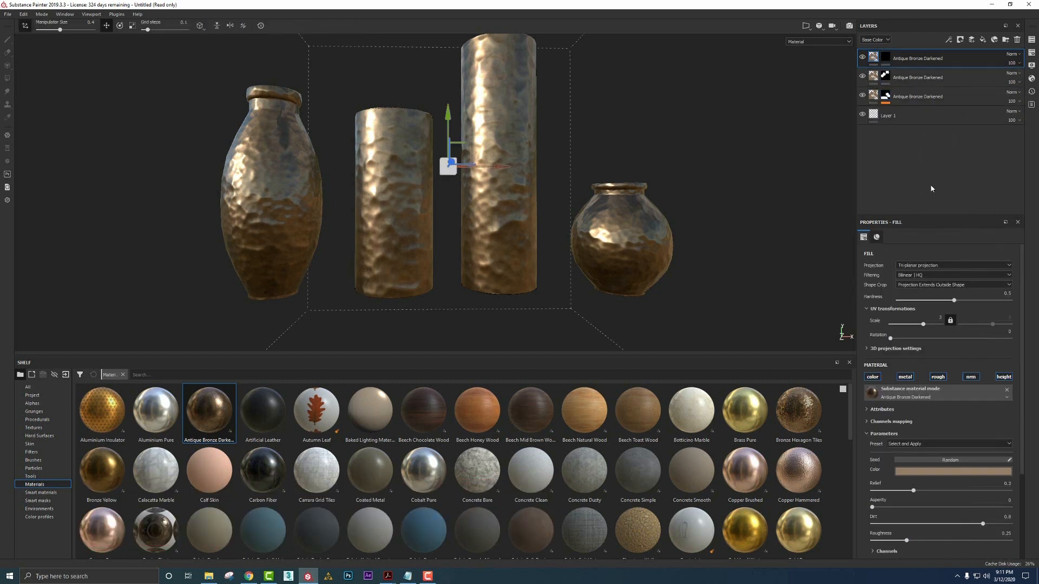
{"action": "left_click", "coordinate": [914, 444]}
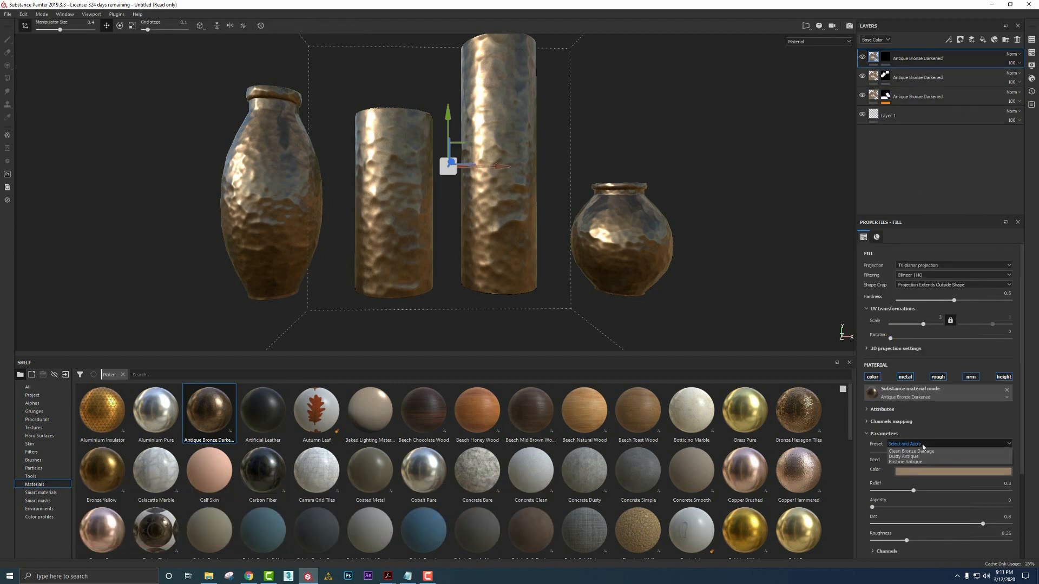
{"action": "left_click", "coordinate": [905, 462]}
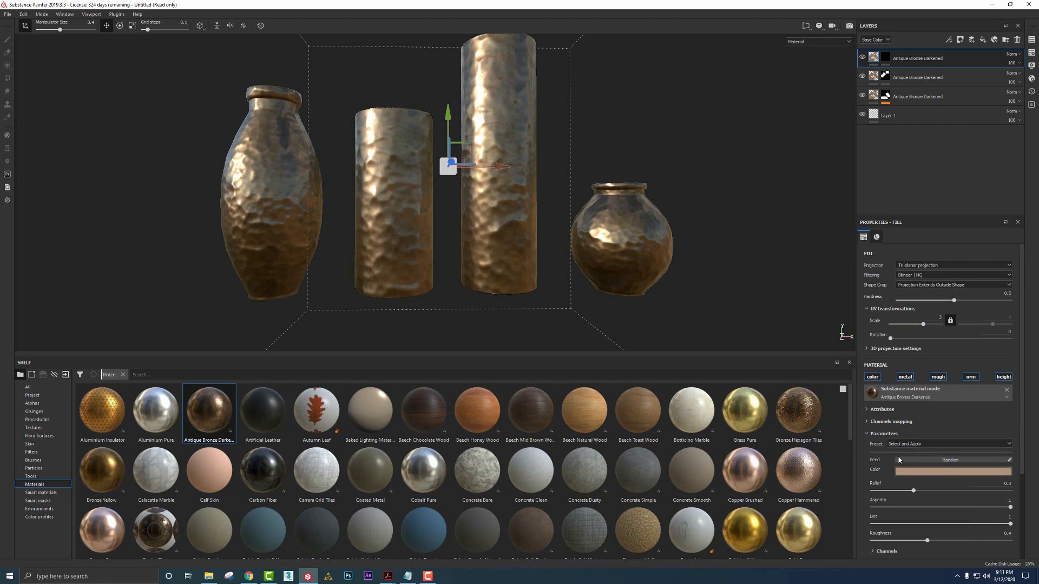
{"action": "left_click", "coordinate": [886, 57]}
{"action": "right_click", "coordinate": [888, 58]}
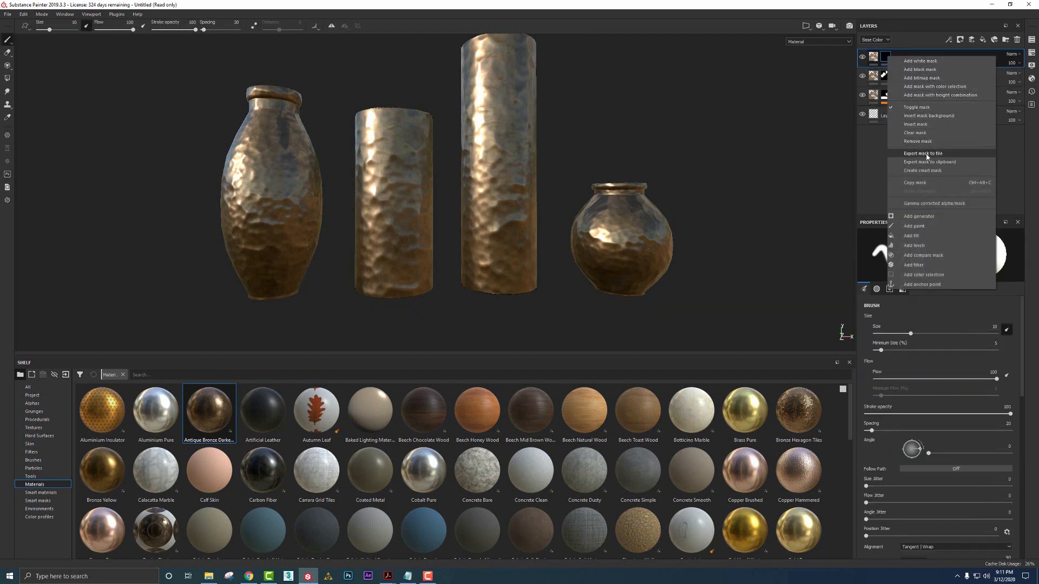
{"action": "left_click", "coordinate": [928, 64]}
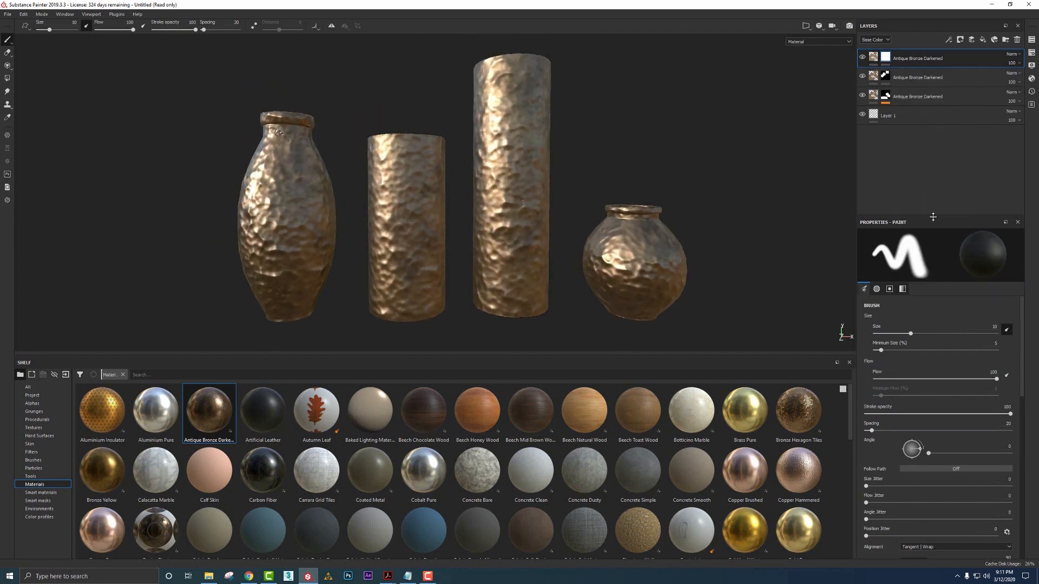
Disable the normal and height channels on the top bronze fill
{"action": "left_click", "coordinate": [874, 57]}
{"action": "left_click", "coordinate": [970, 376]}
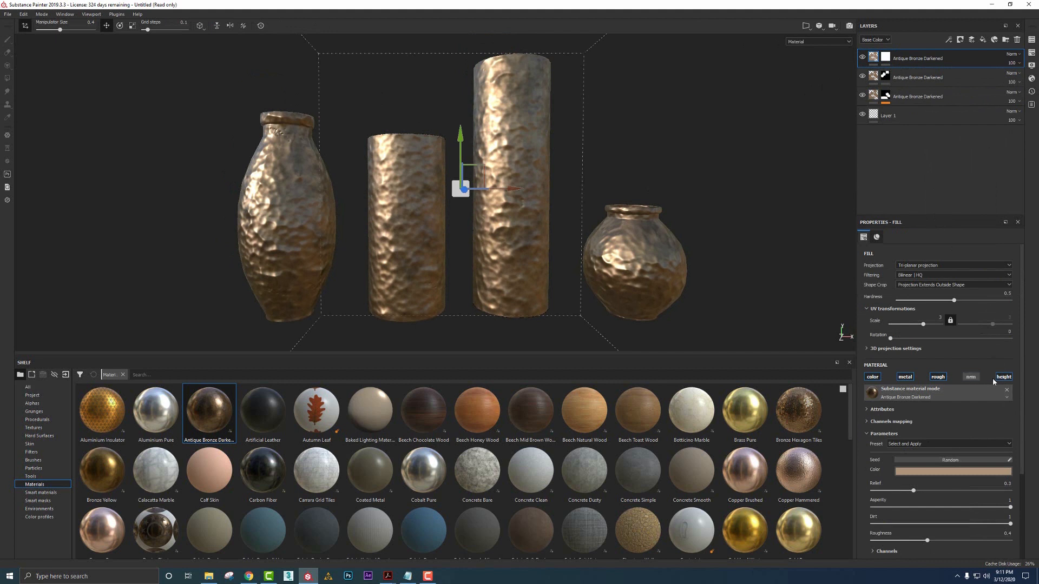
{"action": "left_click", "coordinate": [1000, 378]}
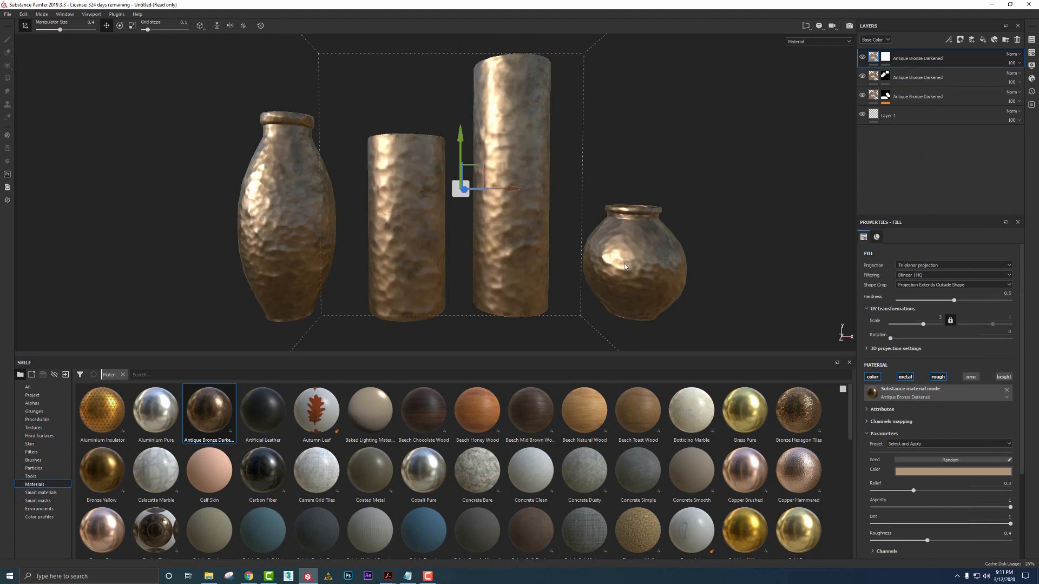
{"action": "mouse_move", "coordinate": [573, 263]}
{"action": "left_mouse_down", "text": "alt"}
{"action": "mouse_move", "coordinate": [568, 248]}
{"action": "mouse_move", "coordinate": [575, 252]}
{"action": "left_mouse_up", "text": "alt"}
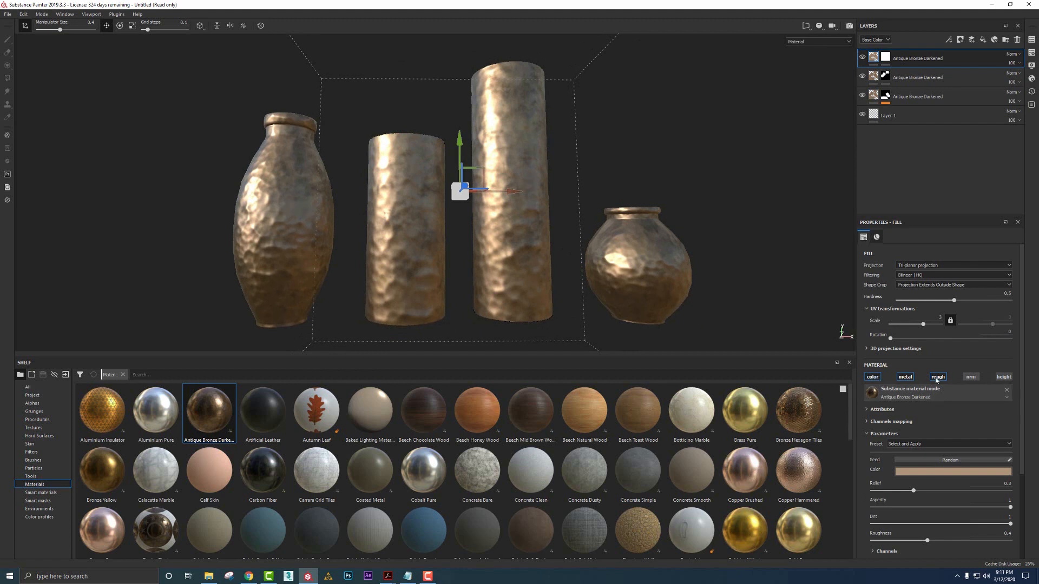
Add a generator to the top bronze layer's white mask and assign Mask Builder - Legacy to it
{"action": "right_click", "coordinate": [885, 59]}
{"action": "left_click", "coordinate": [948, 41]}
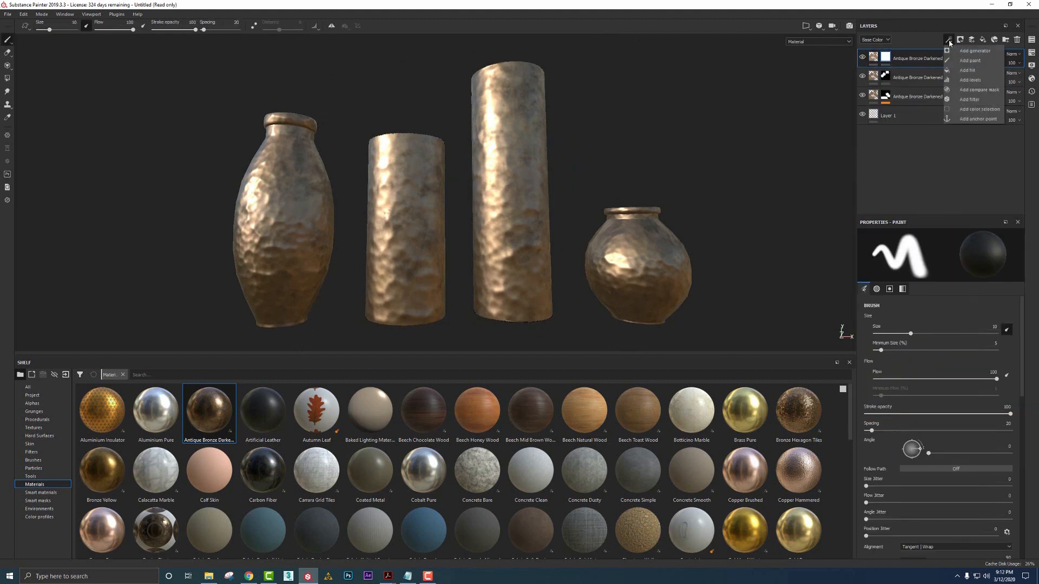
{"action": "left_click", "coordinate": [961, 51]}
{"action": "left_click", "coordinate": [946, 253]}
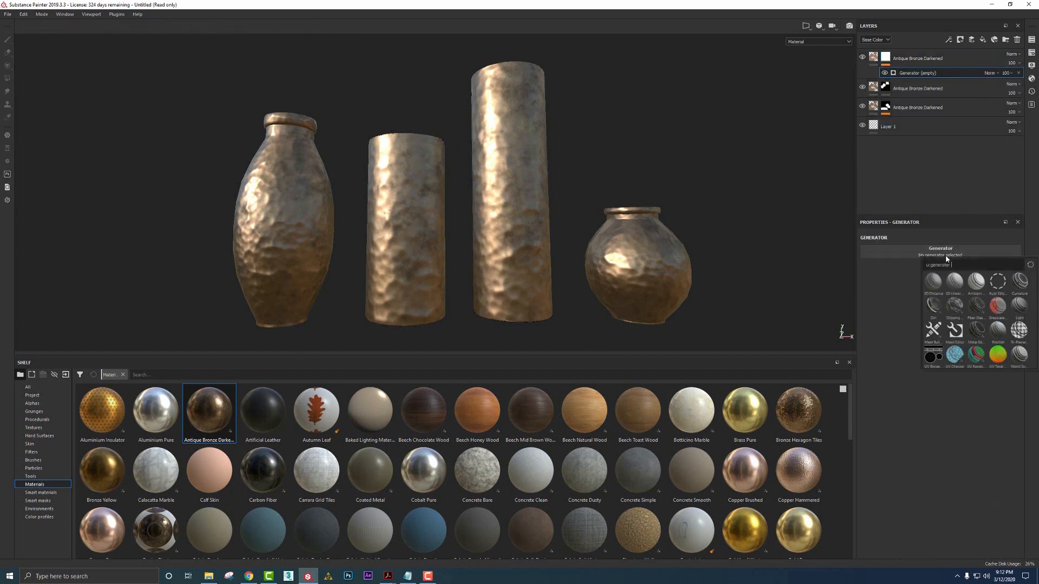
{"action": "left_click", "coordinate": [934, 331]}
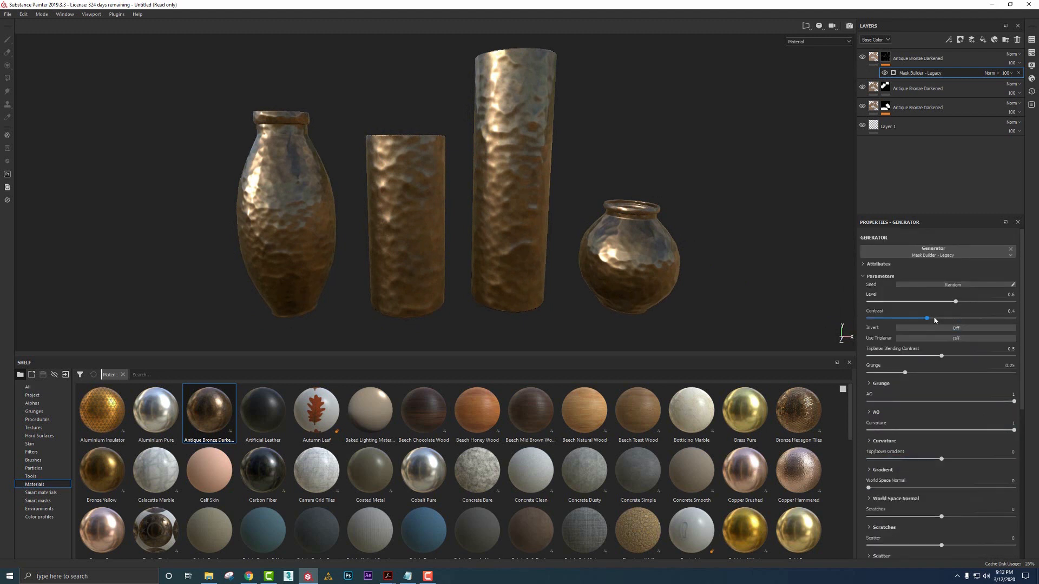
Raise the Mask Builder's Level to 0.71 and display only the top bronze layer's mask on the vases
{"action": "left_click_drag", "start_coordinate": [941, 302], "coordinate": [1013, 302]}
{"action": "left_click_drag", "start_coordinate": [717, 226], "coordinate": [682, 204], "text": "alt"}
{"action": "mouse_move", "coordinate": [960, 302]}
{"action": "left_mouse_down"}
{"action": "mouse_move", "coordinate": [931, 302]}
{"action": "mouse_move", "coordinate": [986, 302]}
{"action": "mouse_move", "coordinate": [970, 298]}
{"action": "left_mouse_up"}
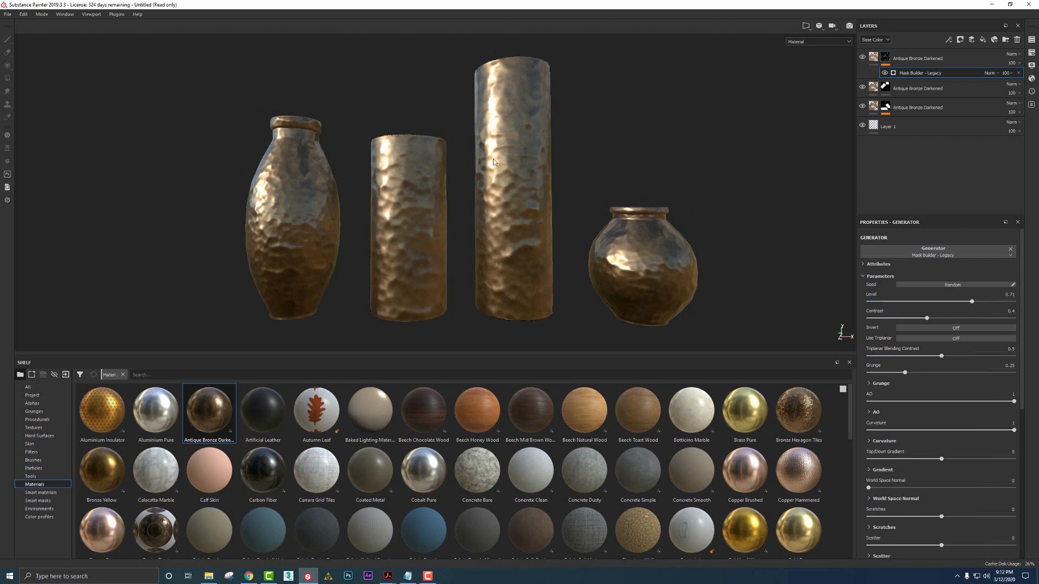
{"action": "left_click", "coordinate": [886, 59], "text": "alt"}
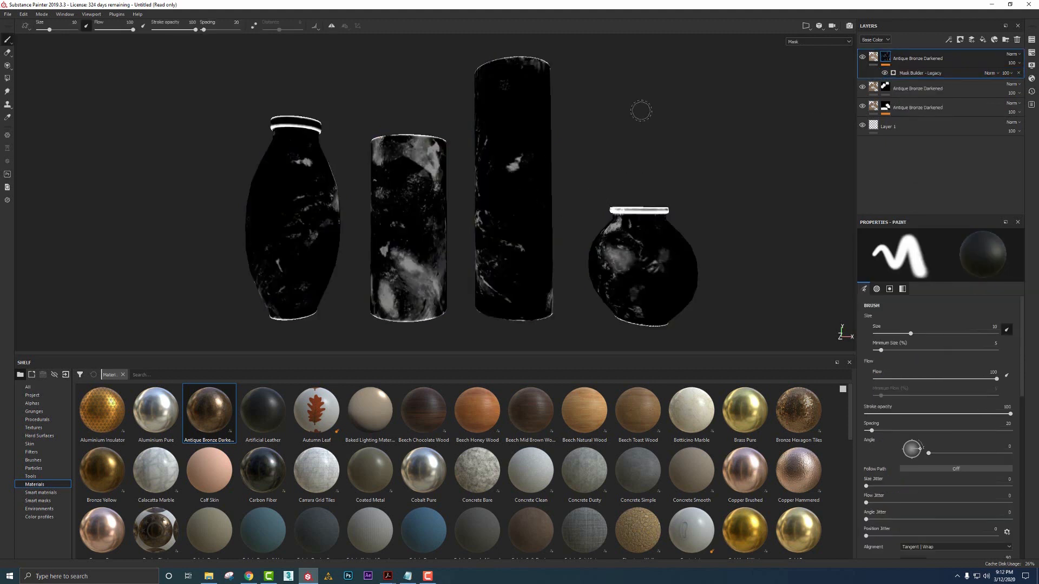
Tune the Mask Builder to Level 0.8 and Contrast 0.1 while checking the wear pattern on the vases
{"action": "left_click", "coordinate": [908, 74]}
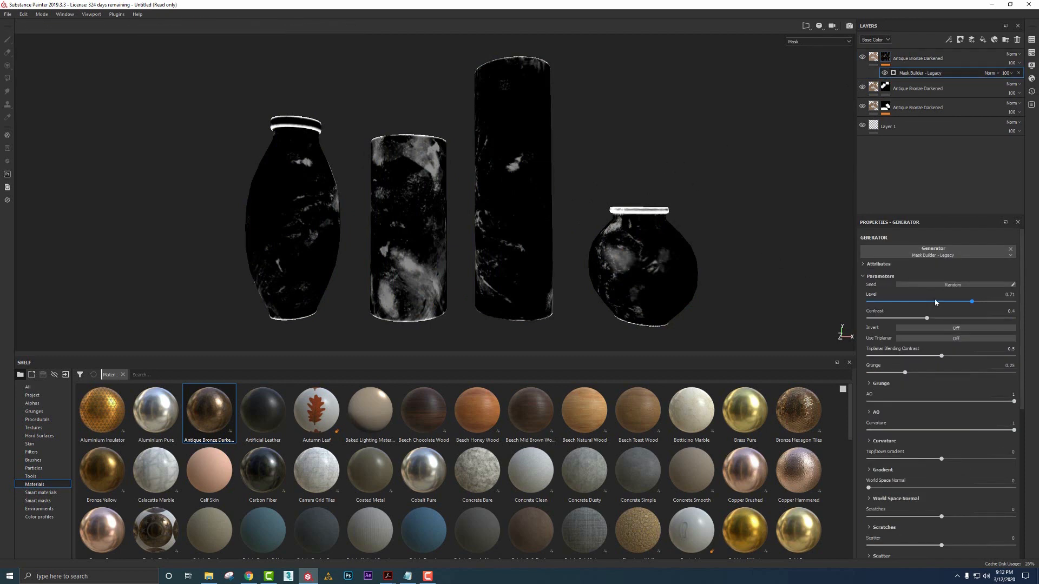
{"action": "left_click_drag", "start_coordinate": [926, 305], "coordinate": [981, 301]}
{"action": "left_click_drag", "start_coordinate": [377, 158], "coordinate": [372, 182], "text": "alt"}
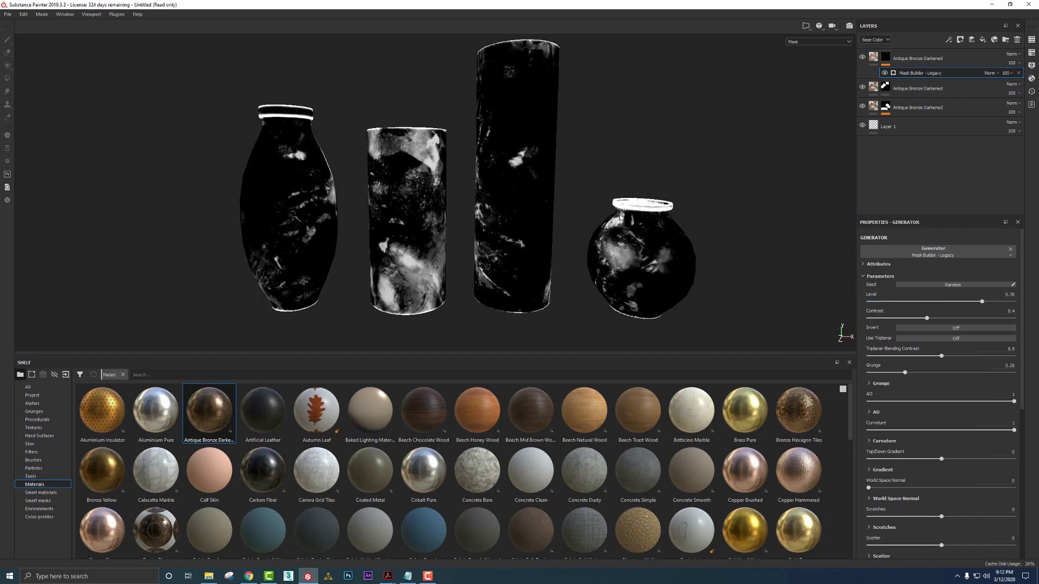
{"action": "left_click_drag", "start_coordinate": [711, 215], "coordinate": [724, 227], "text": "alt"}
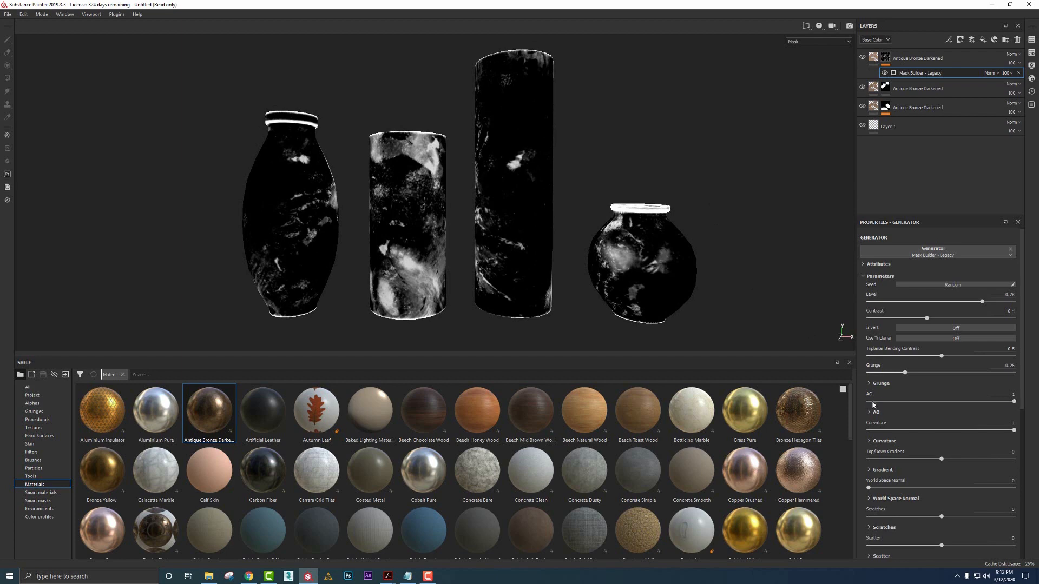
{"action": "left_click_drag", "start_coordinate": [889, 303], "coordinate": [1005, 303]}
{"action": "left_click_drag", "start_coordinate": [918, 317], "coordinate": [882, 318]}
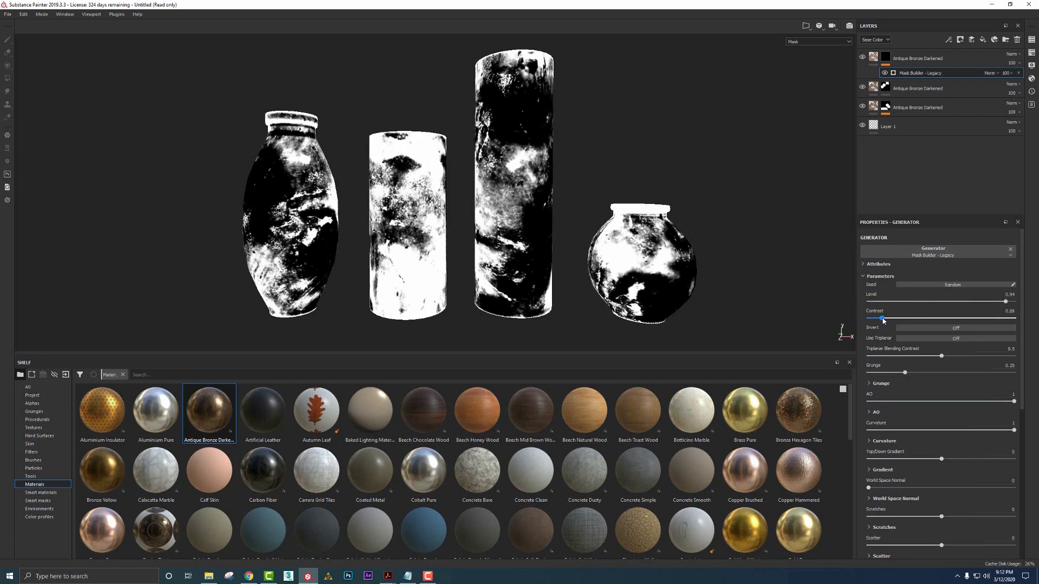
{"action": "left_click_drag", "start_coordinate": [1003, 303], "coordinate": [984, 303]}
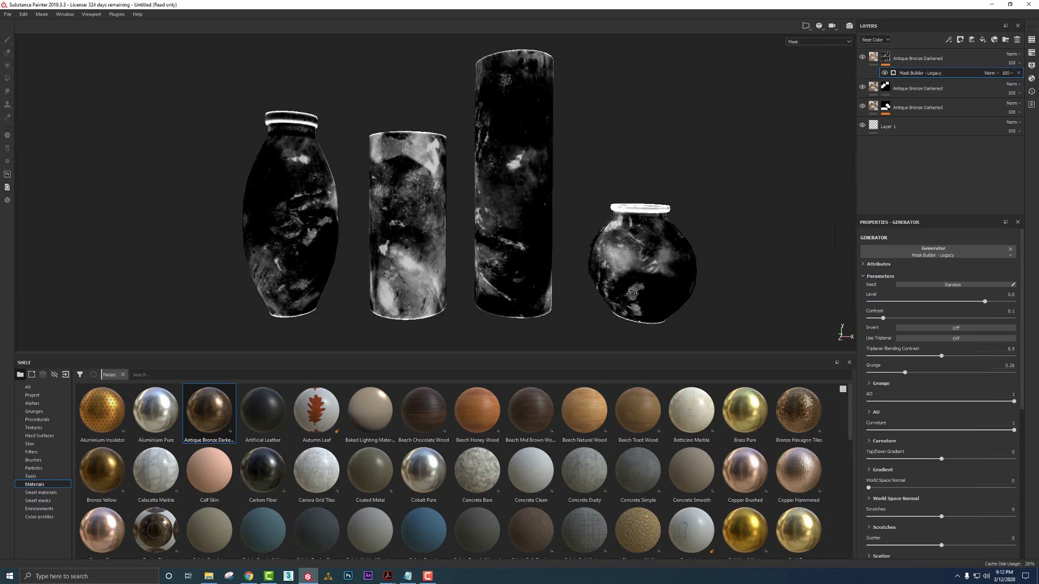
Enable triplanar mapping in the Mask Builder and set its Contrast to 0.41 and Level to 0.63
{"action": "left_click_drag", "start_coordinate": [727, 308], "coordinate": [633, 254], "text": "alt"}
{"action": "left_click", "coordinate": [929, 338]}
{"action": "left_click_drag", "start_coordinate": [470, 251], "coordinate": [588, 241], "text": "alt"}
{"action": "scroll", "coordinate": [588, 241], "scroll_direction": "up", "scroll_amount": 10}
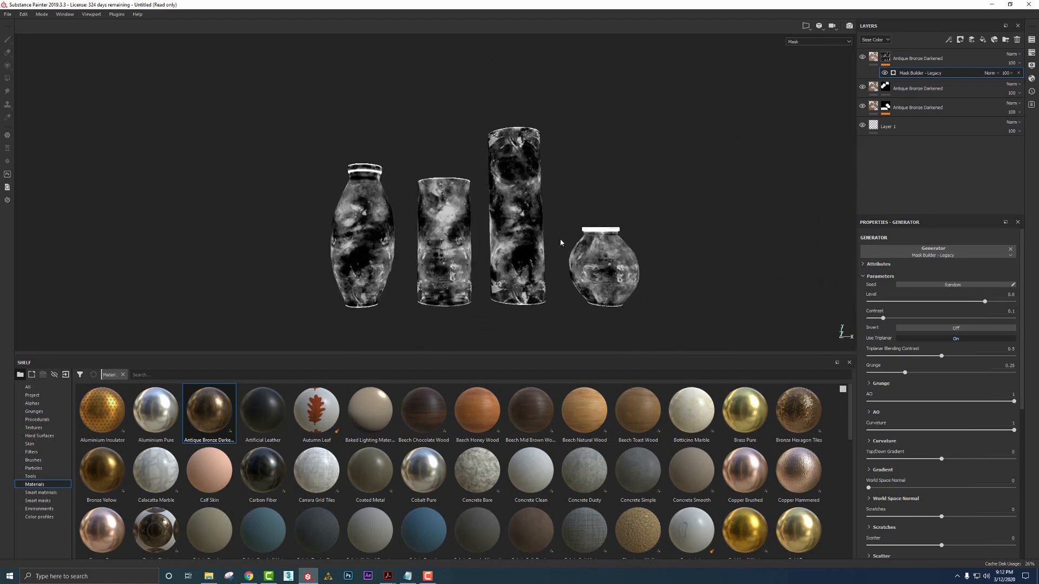
{"action": "left_click_drag", "start_coordinate": [883, 318], "coordinate": [928, 318]}
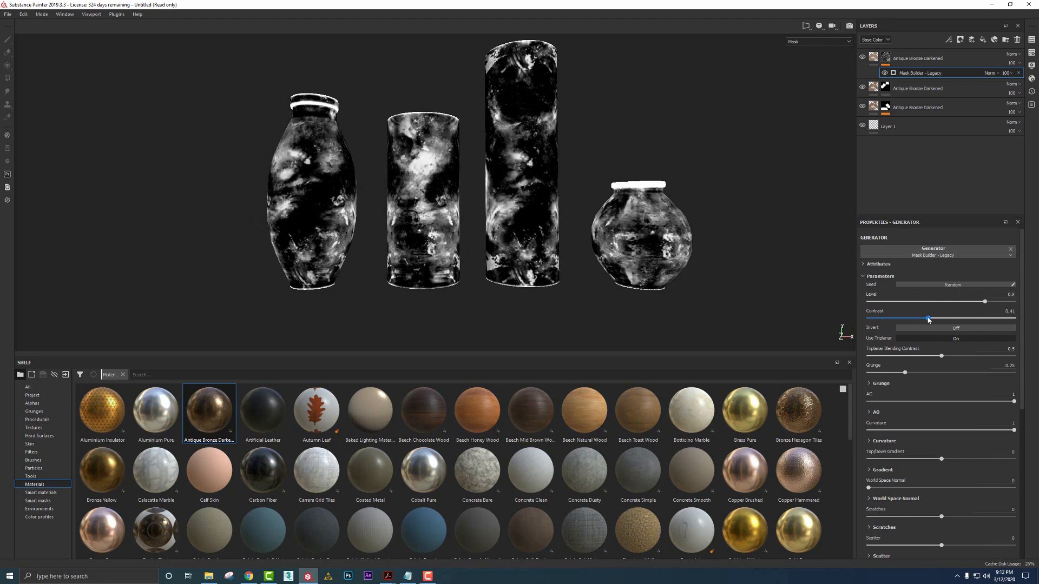
{"action": "left_click_drag", "start_coordinate": [985, 301], "coordinate": [959, 302]}
{"action": "left_click_drag", "start_coordinate": [590, 275], "coordinate": [641, 196], "text": "alt"}
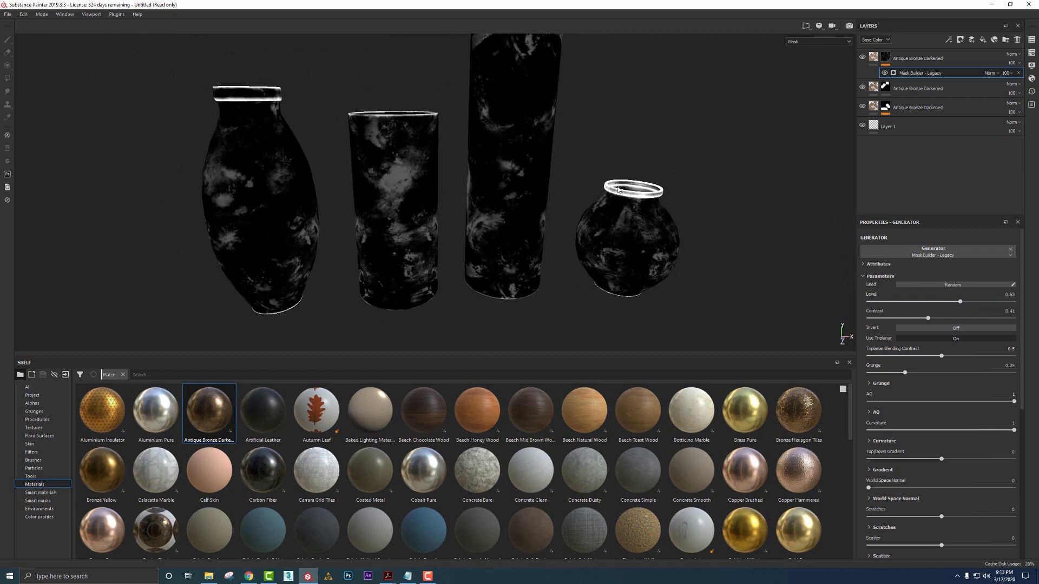
Set the Mask Builder's Curvature to 0 and its AO Range to 0.92, Contrast to 0.13 and Newness to 0.55
{"action": "left_click", "coordinate": [869, 430]}
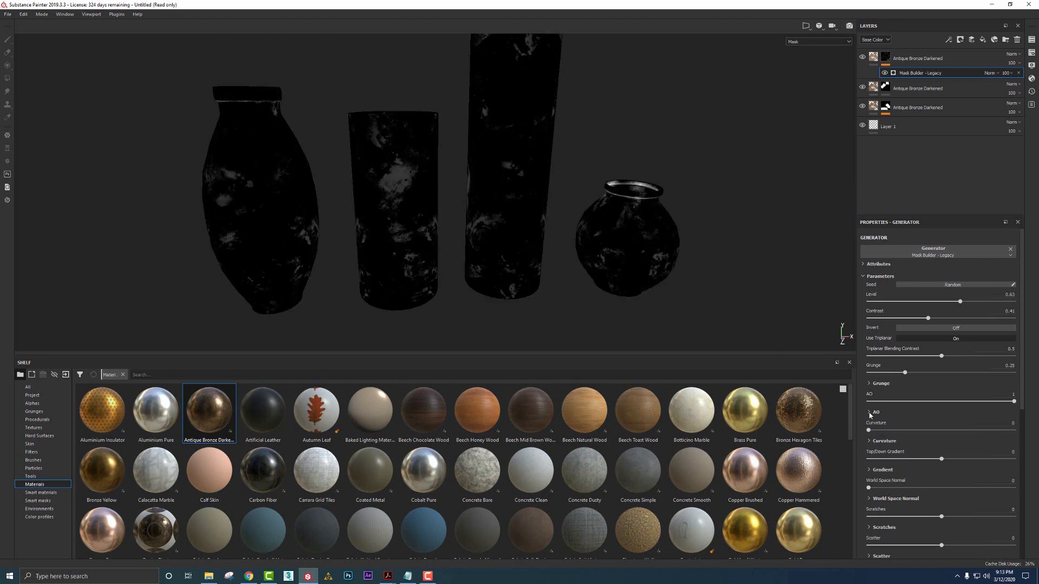
{"action": "left_click", "coordinate": [868, 412]}
{"action": "left_click_drag", "start_coordinate": [932, 429], "coordinate": [999, 427]}
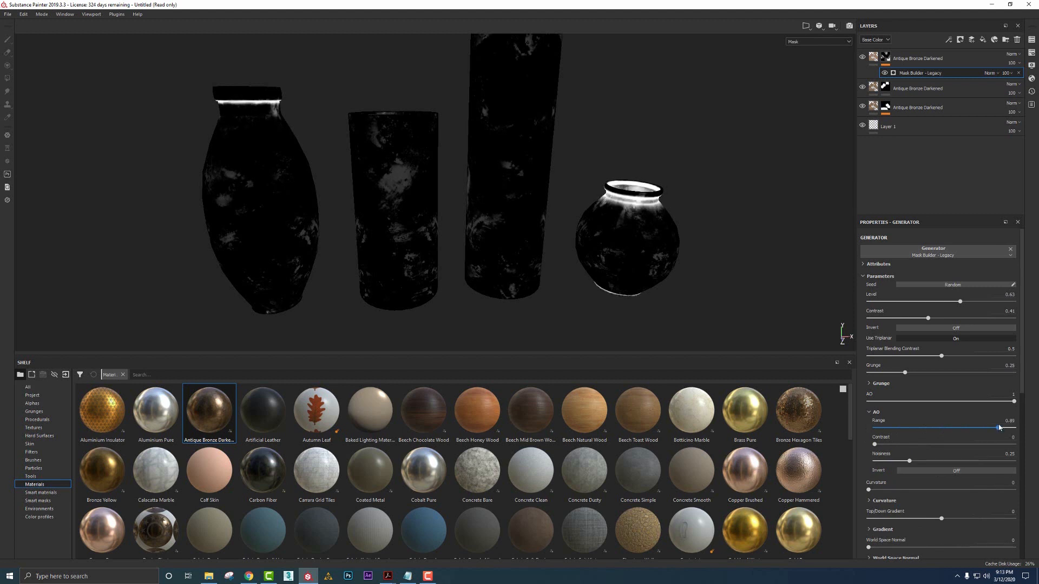
{"action": "mouse_move", "coordinate": [875, 445]}
{"action": "left_mouse_down"}
{"action": "mouse_move", "coordinate": [916, 443]}
{"action": "mouse_move", "coordinate": [873, 444]}
{"action": "mouse_move", "coordinate": [953, 462]}
{"action": "mouse_move", "coordinate": [890, 444]}
{"action": "left_mouse_up"}
{"action": "left_click_drag", "start_coordinate": [1000, 428], "coordinate": [1003, 430]}
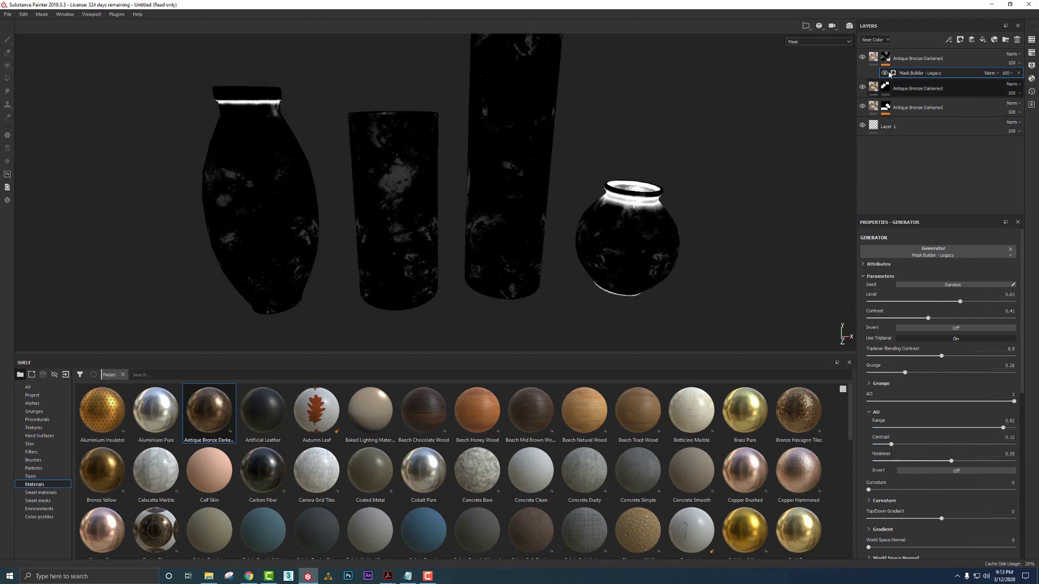
Return to the full material view of the top bronze fill and set its Roughness to 0.8
{"action": "left_click", "coordinate": [873, 60]}
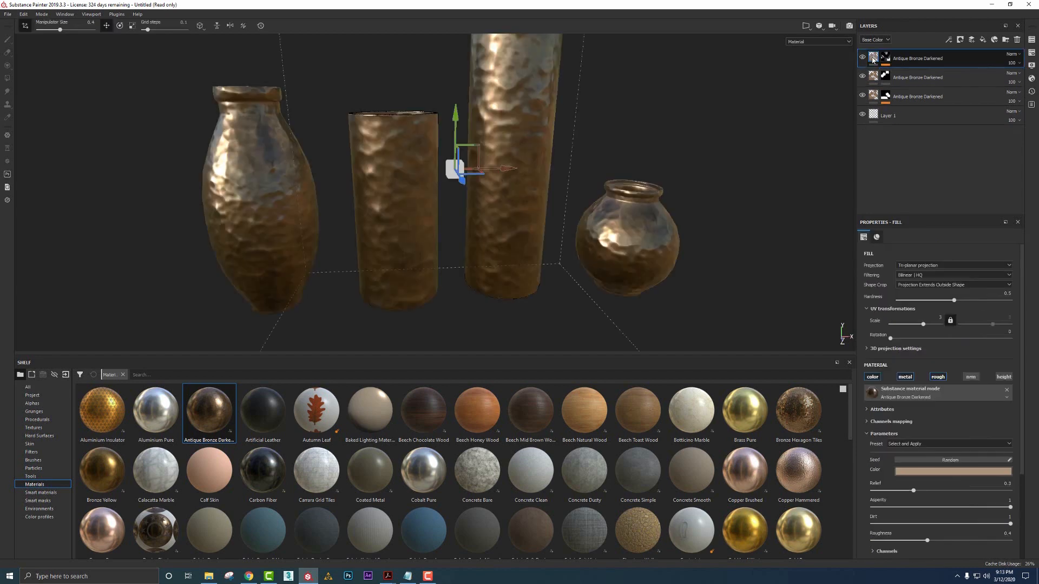
{"action": "left_click_drag", "start_coordinate": [716, 165], "coordinate": [536, 216], "text": "alt"}
{"action": "scroll", "coordinate": [627, 192], "scroll_direction": "up", "scroll_amount": 3}
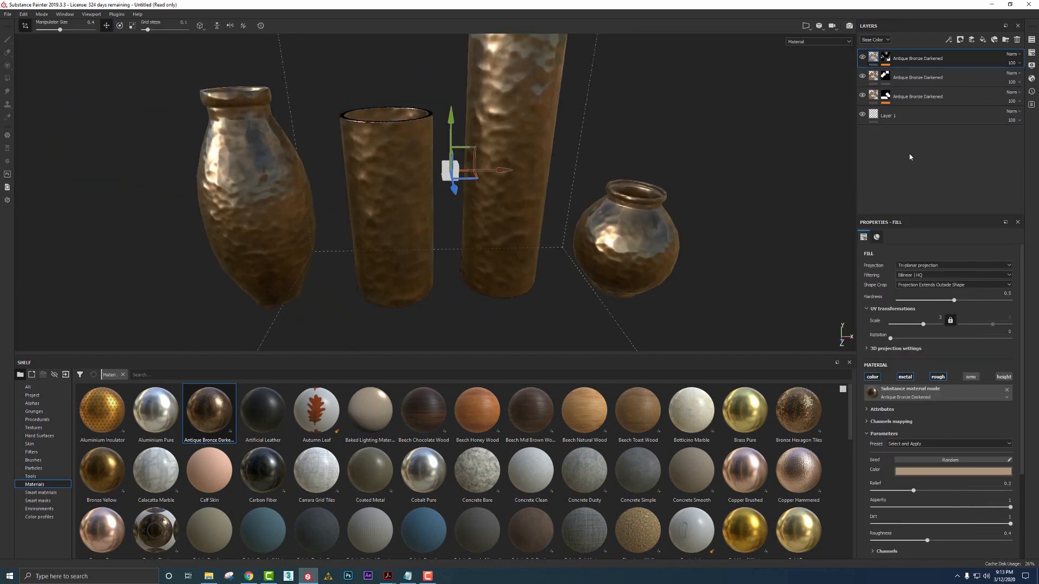
{"action": "left_click_drag", "start_coordinate": [927, 541], "coordinate": [980, 544]}
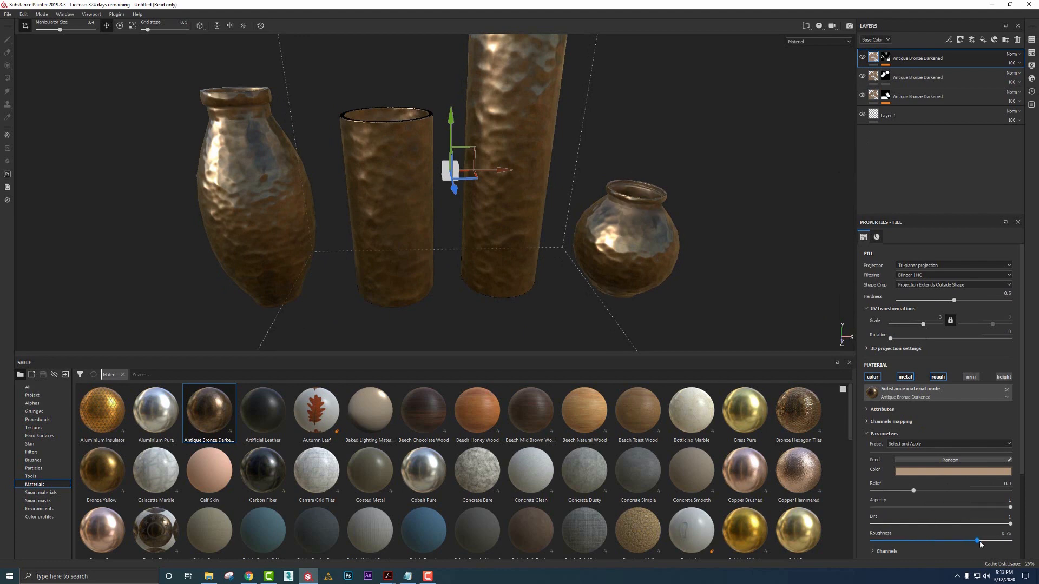
{"action": "scroll", "coordinate": [721, 229], "scroll_direction": "up", "scroll_amount": 3}
{"action": "left_click_drag", "start_coordinate": [721, 229], "coordinate": [686, 181], "text": "alt"}
{"action": "scroll", "coordinate": [617, 183], "scroll_direction": "up", "scroll_amount": 3}
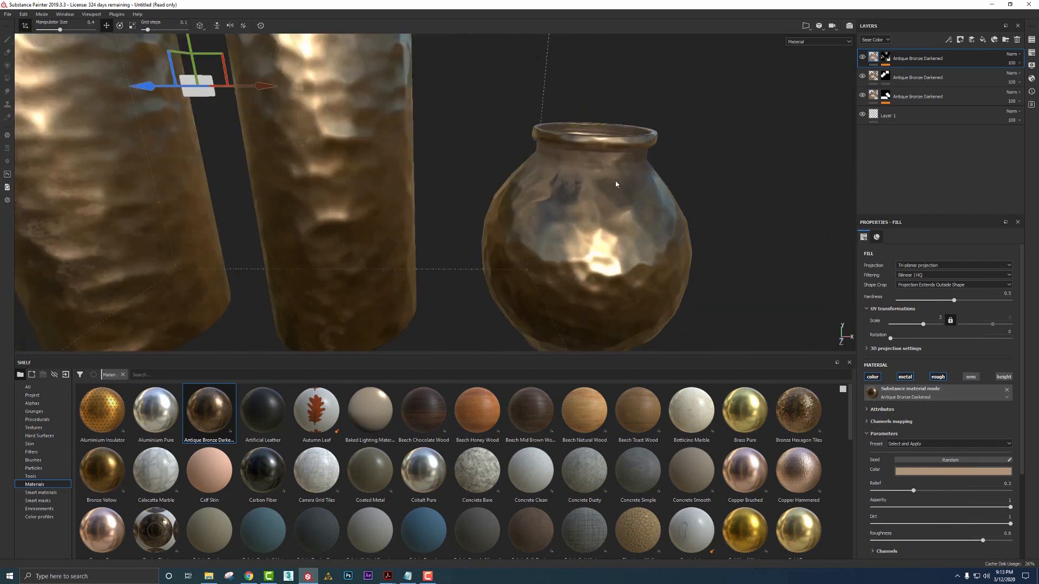
Turn off the metallic channel on the top bronze fill and inspect the vases from several angles
{"action": "left_click_drag", "start_coordinate": [617, 183], "coordinate": [691, 175], "text": "alt"}
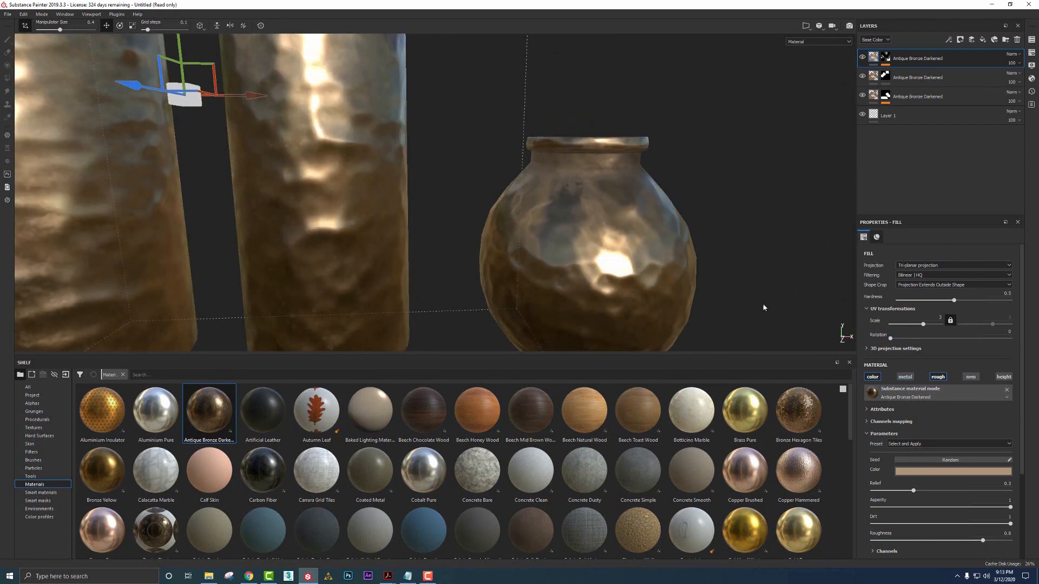
{"action": "left_click_drag", "start_coordinate": [693, 281], "coordinate": [683, 294], "text": "alt"}
{"action": "right_click_drag", "start_coordinate": [682, 295], "coordinate": [621, 186], "text": "shift"}
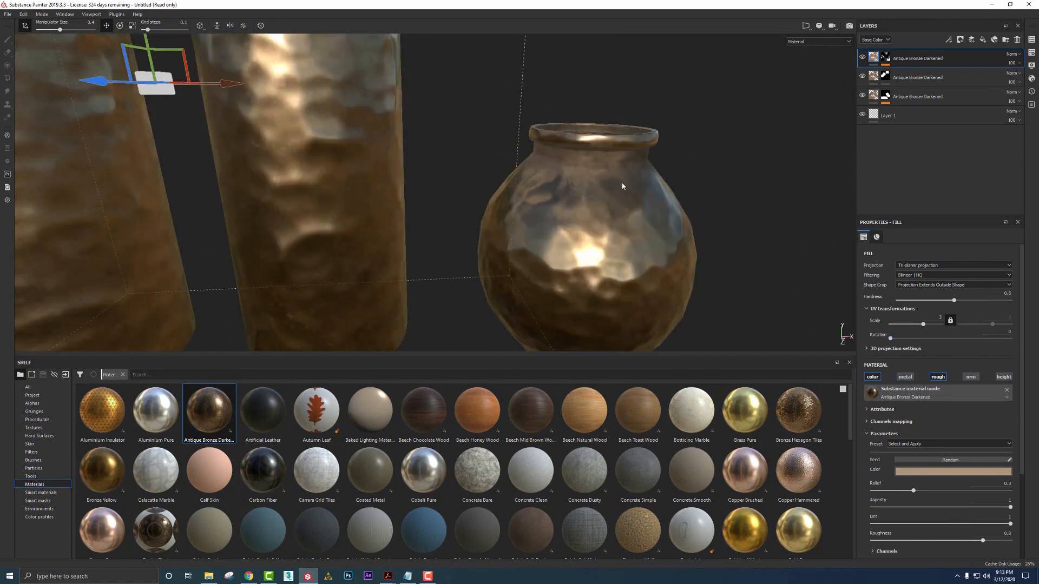
{"action": "left_click_drag", "start_coordinate": [621, 185], "coordinate": [594, 171], "text": "alt"}
{"action": "scroll", "coordinate": [609, 171], "scroll_direction": "down", "scroll_amount": 3}
{"action": "scroll", "coordinate": [580, 189], "scroll_direction": "down", "scroll_amount": 2}
{"action": "middle_click_drag", "start_coordinate": [594, 170], "coordinate": [599, 182], "text": "alt"}
{"action": "left_click_drag", "start_coordinate": [599, 182], "coordinate": [573, 172], "text": "alt"}
{"action": "middle_click_drag", "start_coordinate": [573, 171], "coordinate": [620, 185], "text": "alt"}
{"action": "left_click_drag", "start_coordinate": [621, 185], "coordinate": [610, 157], "text": "alt"}
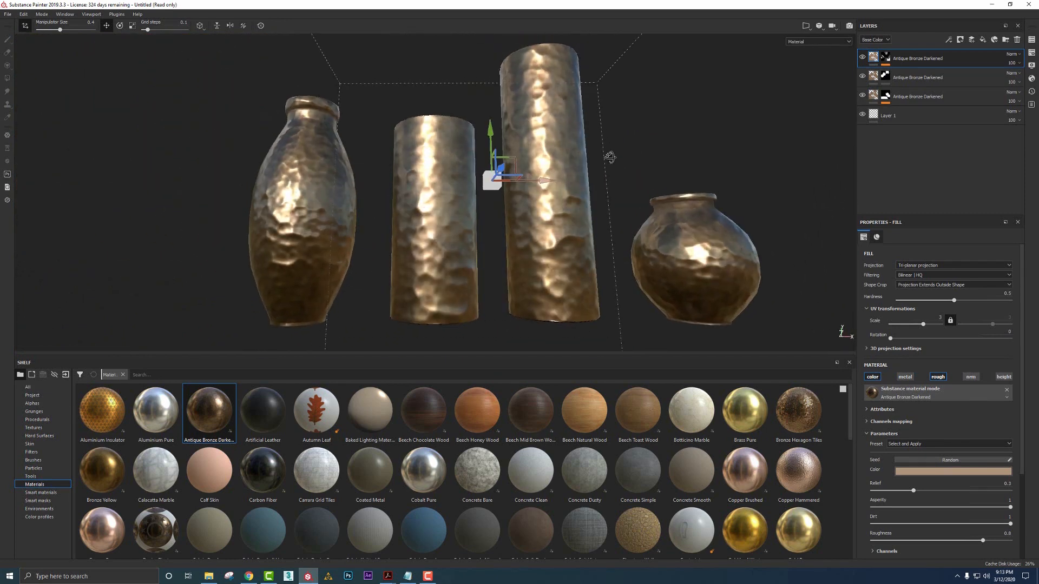
Add a new fill layer above the bronze layers and re-enable the metallic channel on the topmost bronze fill
{"action": "left_click", "coordinate": [982, 40]}
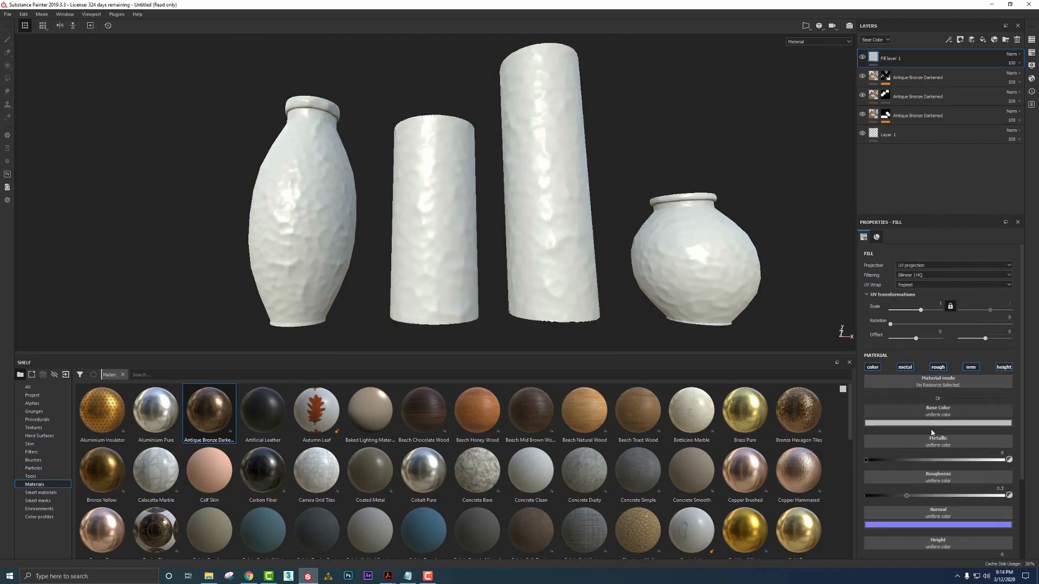
{"action": "left_click", "coordinate": [914, 78]}
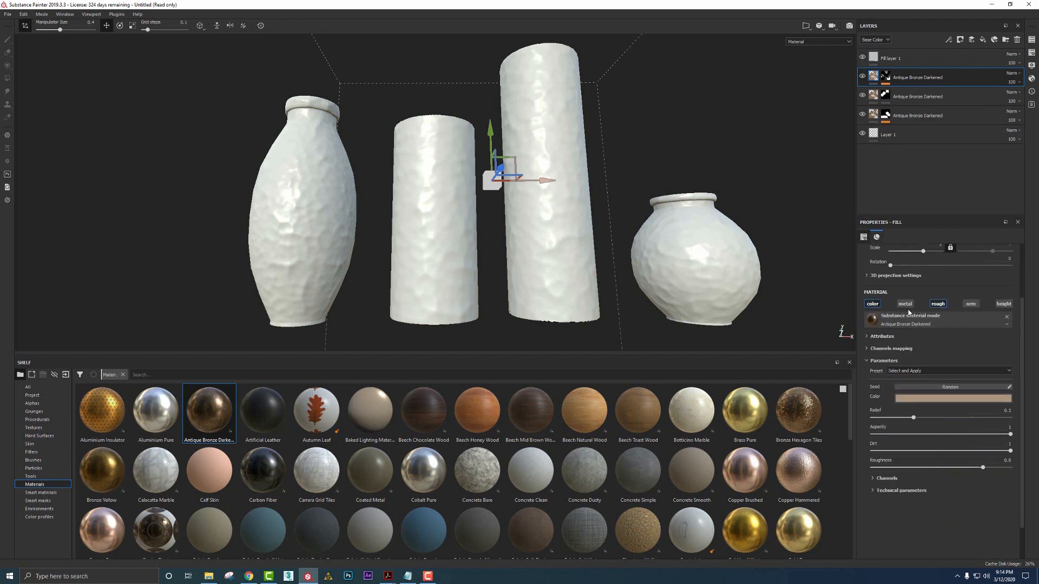
{"action": "left_click", "coordinate": [914, 58]}
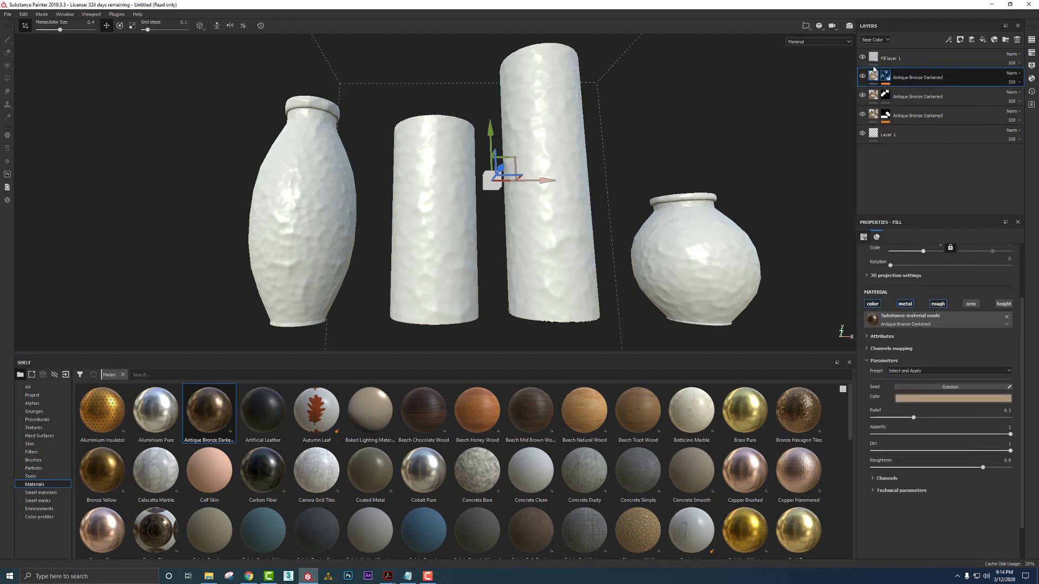
Disable the metallic, normal and height channels on the new fill layer and set its roughness to about 0.59
{"action": "left_click", "coordinate": [905, 294]}
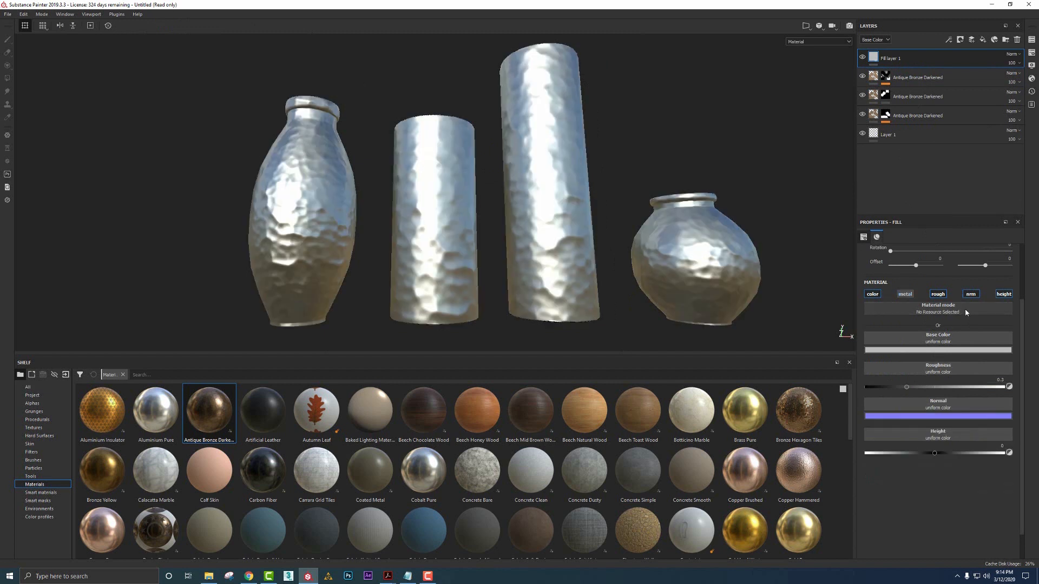
{"action": "left_click", "coordinate": [946, 387]}
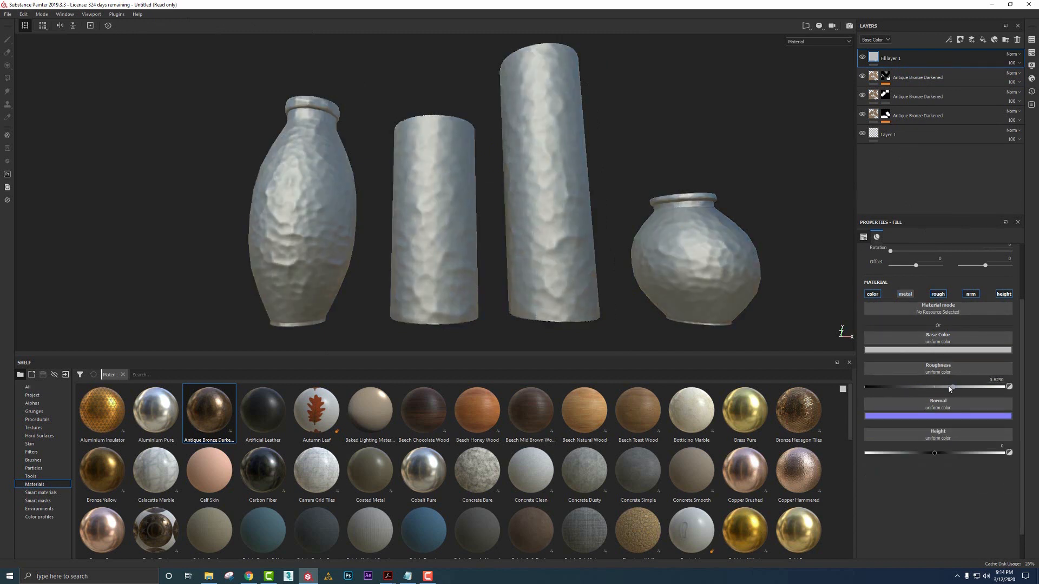
{"action": "left_click_drag", "start_coordinate": [760, 315], "coordinate": [731, 234], "text": "alt"}
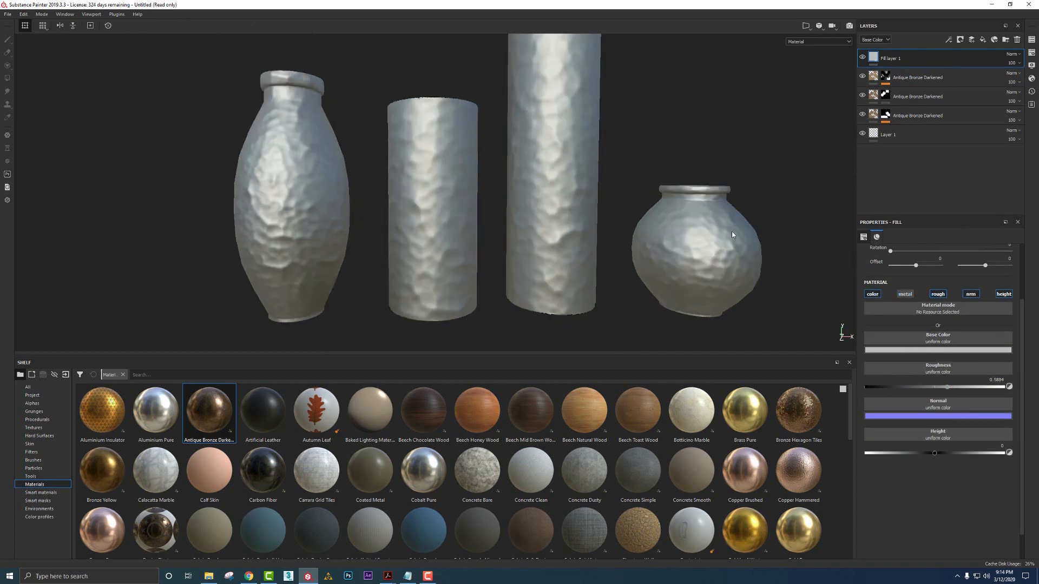
{"action": "left_click_drag", "start_coordinate": [798, 224], "coordinate": [748, 225], "text": "alt"}
{"action": "left_click", "coordinate": [970, 293]}
{"action": "left_click", "coordinate": [1003, 293]}
Set the new fill layer's base color blending mode to Multiply and check the vases
{"action": "left_click", "coordinate": [1011, 55]}
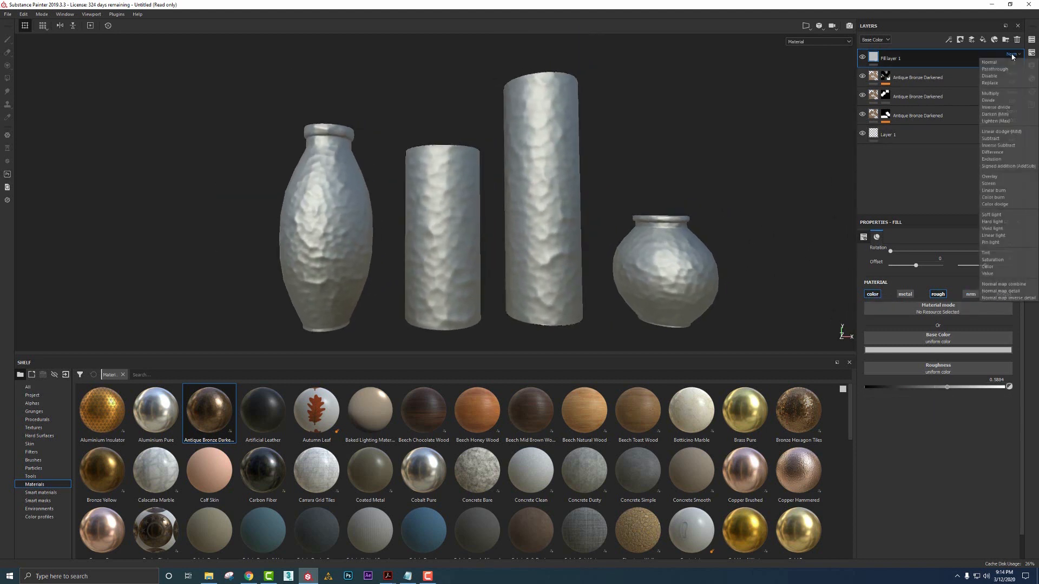
{"action": "left_click", "coordinate": [1003, 95]}
{"action": "mouse_move", "coordinate": [761, 242]}
{"action": "left_mouse_down", "text": "alt"}
{"action": "mouse_move", "coordinate": [728, 241]}
{"action": "mouse_move", "coordinate": [747, 252]}
{"action": "left_mouse_up", "text": "alt"}
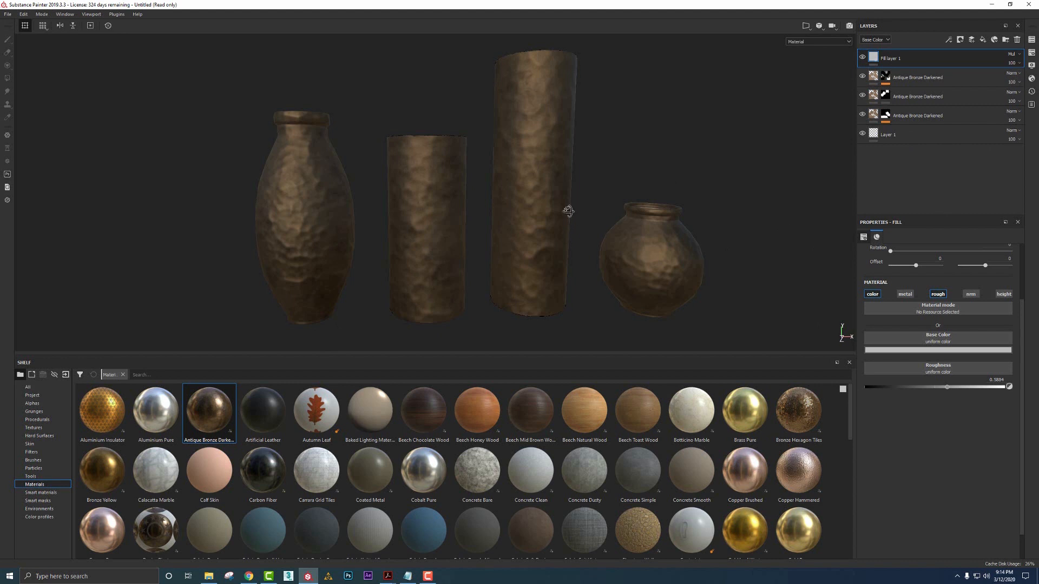
{"action": "left_click_drag", "start_coordinate": [568, 211], "coordinate": [559, 206], "text": "alt"}
Add a black mask to the multiplied fill layer and add a fill effect to that mask
{"action": "right_click", "coordinate": [903, 57]}
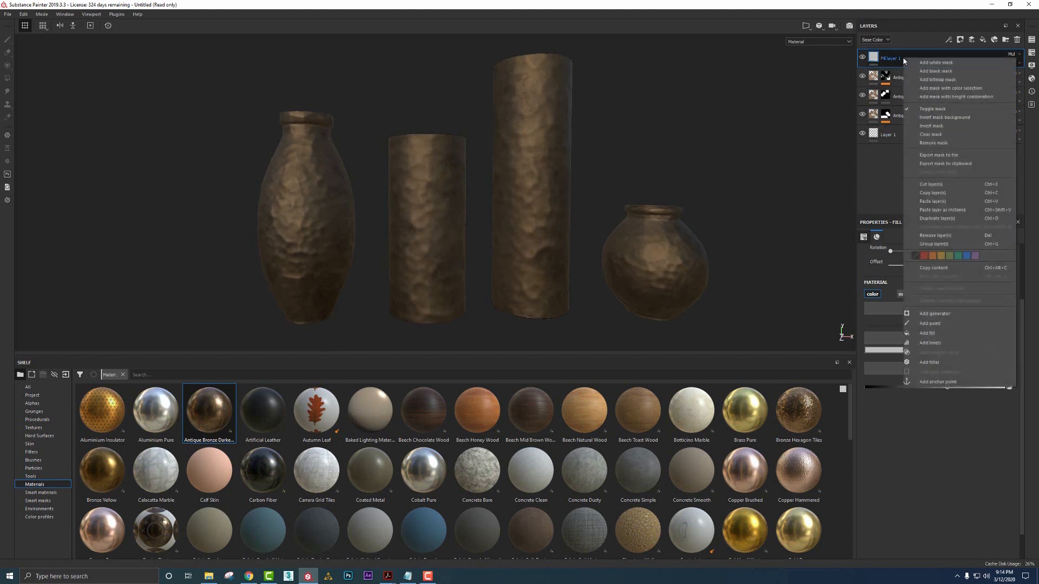
{"action": "left_click", "coordinate": [919, 71]}
{"action": "left_click", "coordinate": [948, 40]}
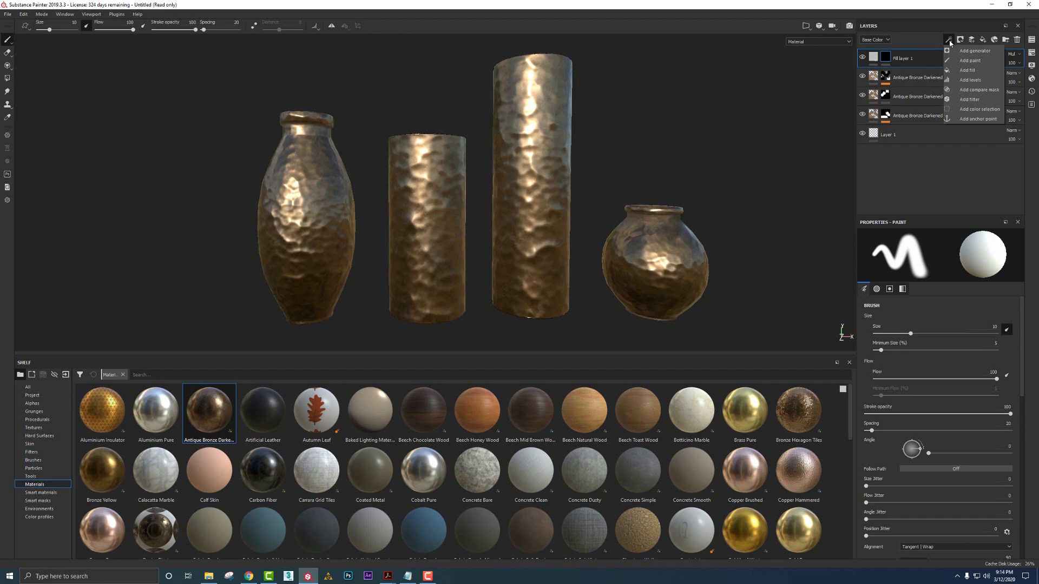
{"action": "left_click", "coordinate": [967, 70]}
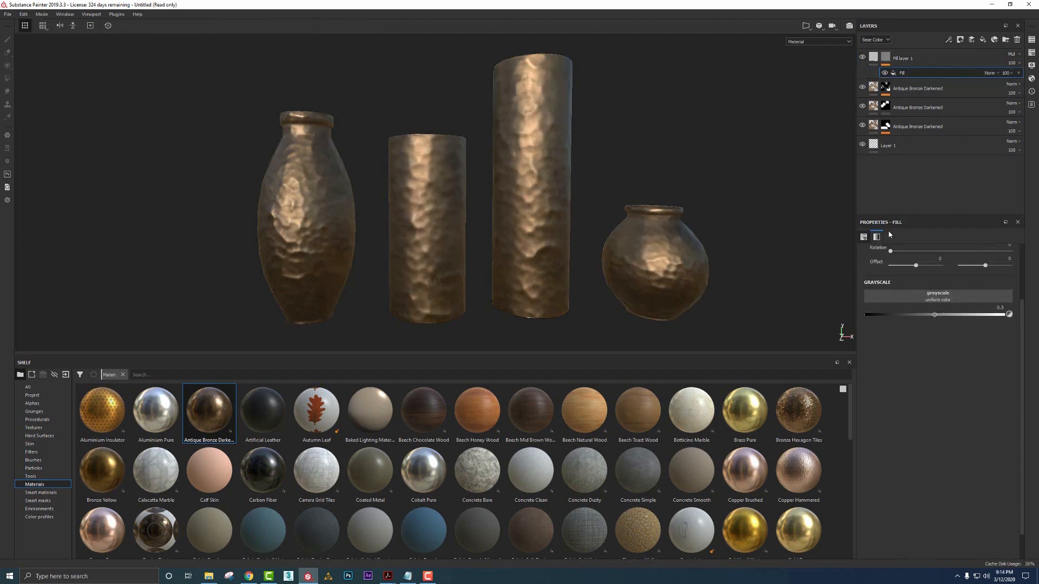
Assign Grunge Map 003 to the mask's fill effect and switch its projection to tri-planar
{"action": "left_click", "coordinate": [47, 421]}
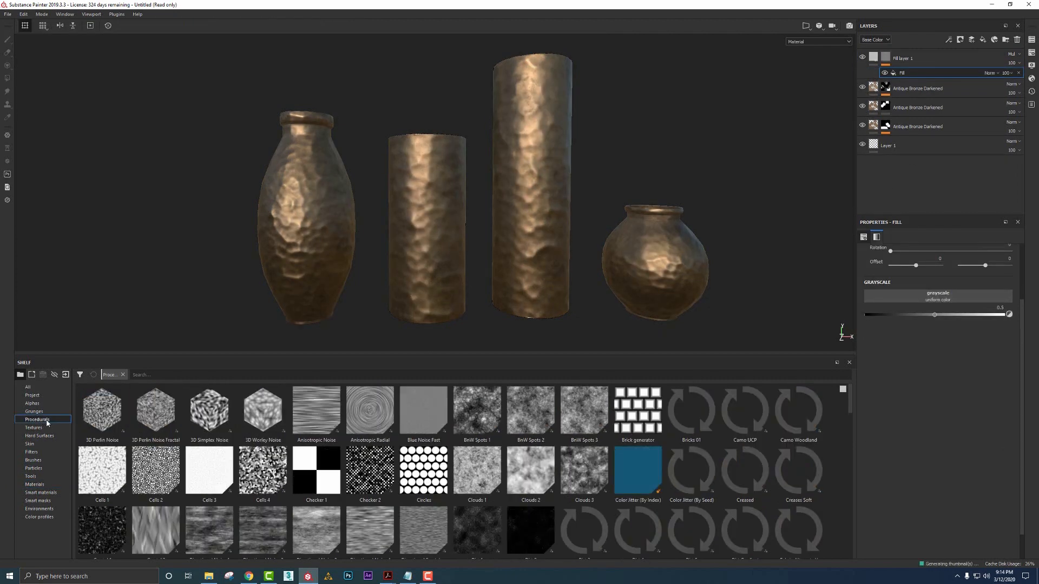
{"action": "left_click", "coordinate": [34, 411]}
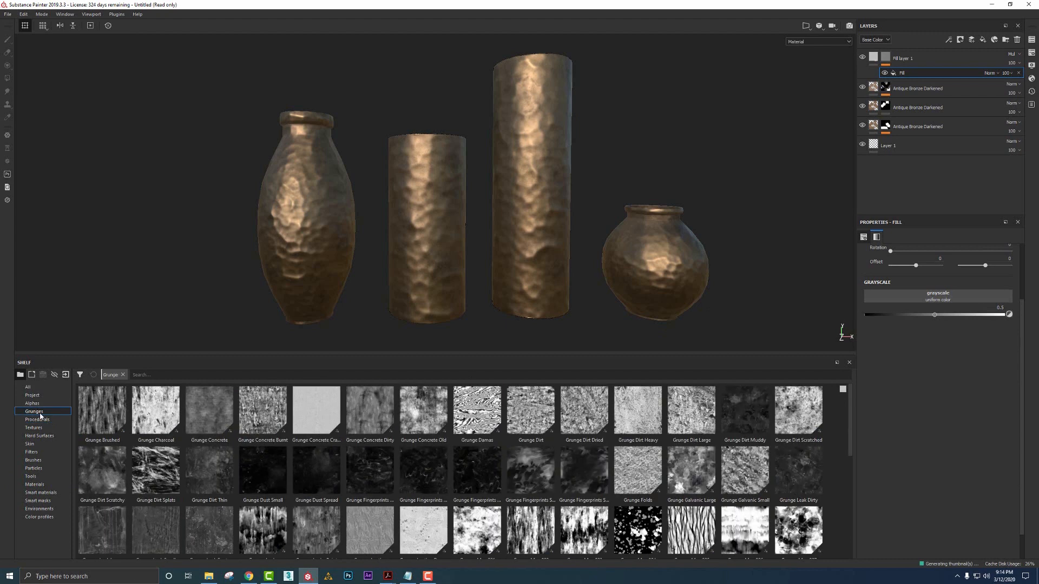
{"action": "mouse_move", "coordinate": [584, 530]}
{"action": "left_mouse_down"}
{"action": "mouse_move", "coordinate": [927, 303]}
{"action": "mouse_move", "coordinate": [940, 306]}
{"action": "left_mouse_up"}
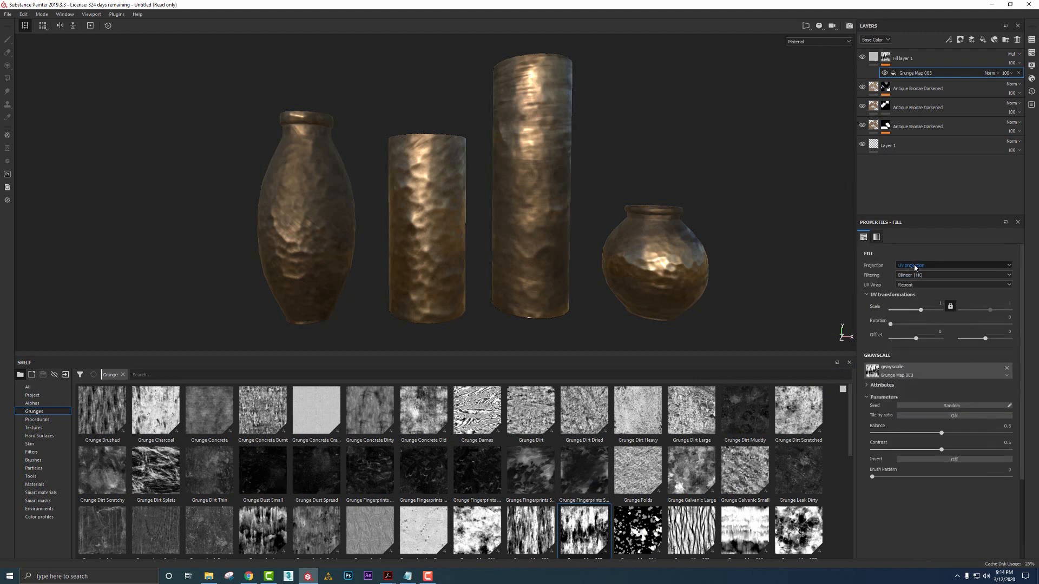
{"action": "left_click", "coordinate": [918, 267]}
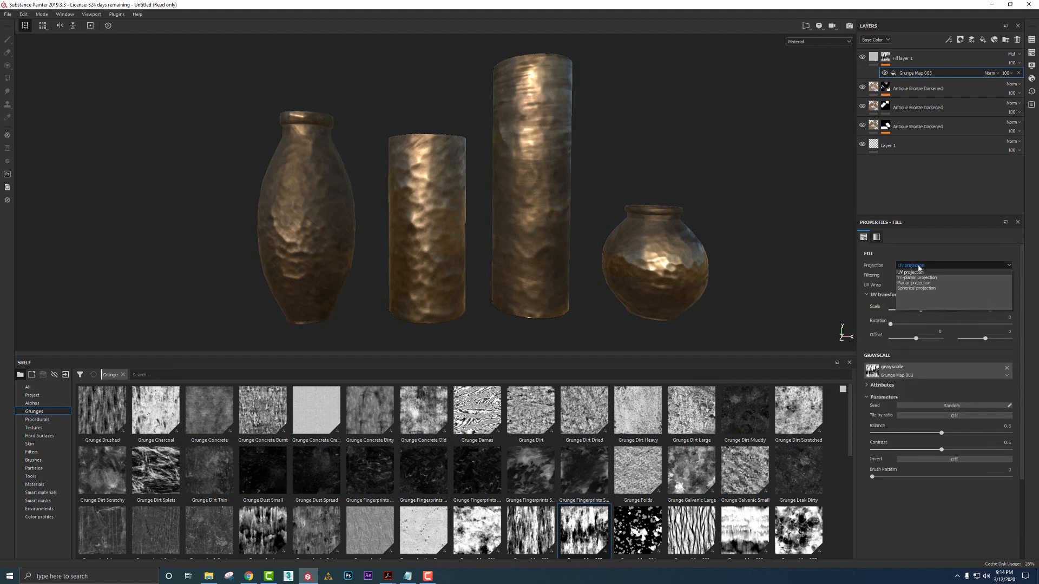
{"action": "left_click", "coordinate": [926, 278]}
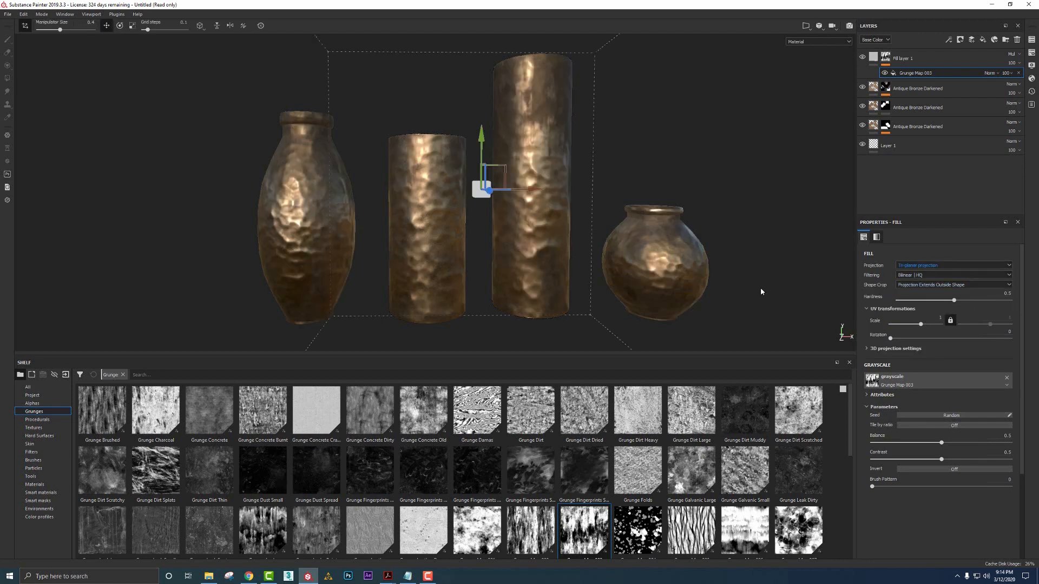
Display only the fill layer's mask and set Grunge Map 003's balance to 0.34 and contrast to 0.78
{"action": "middle_click_drag", "start_coordinate": [700, 278], "coordinate": [674, 290], "text": "alt"}
{"action": "left_click_drag", "start_coordinate": [674, 290], "coordinate": [624, 272], "text": "alt"}
{"action": "left_click_drag", "start_coordinate": [941, 442], "coordinate": [943, 444]}
{"action": "left_click", "coordinate": [888, 60]}
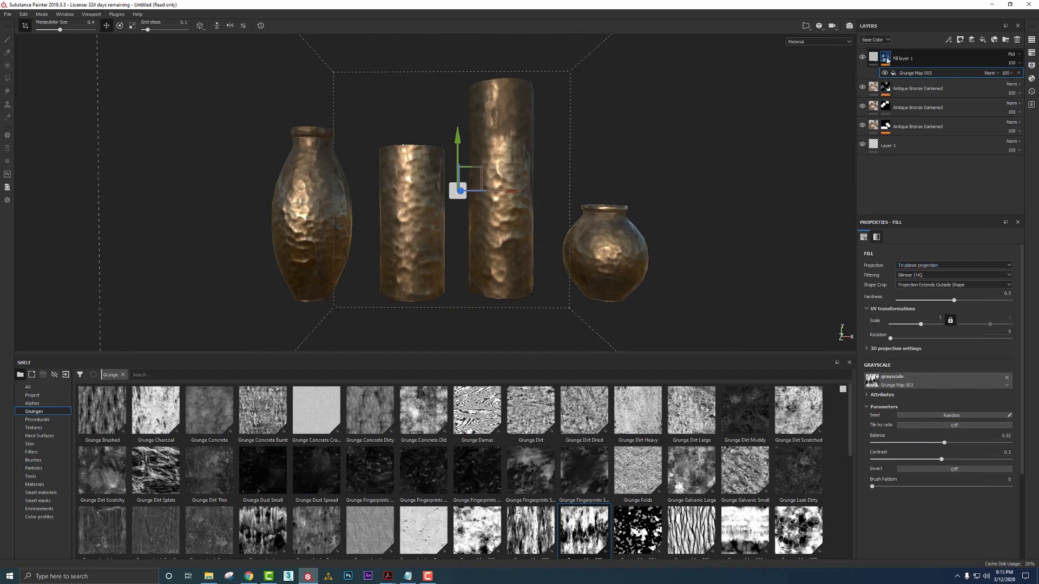
{"action": "left_click", "coordinate": [888, 60], "text": "alt"}
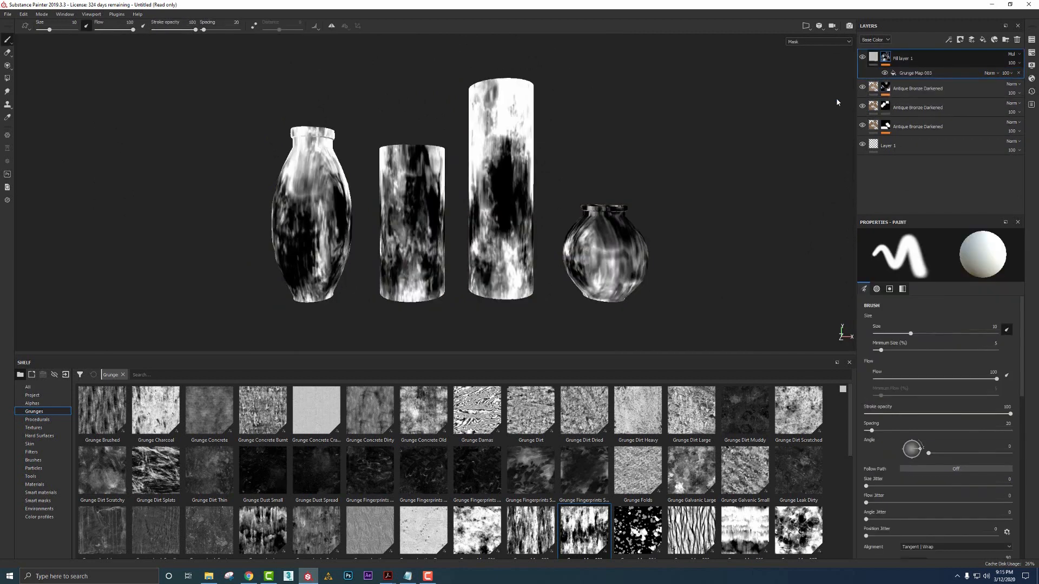
{"action": "right_click_drag", "start_coordinate": [532, 219], "coordinate": [549, 224], "text": "alt"}
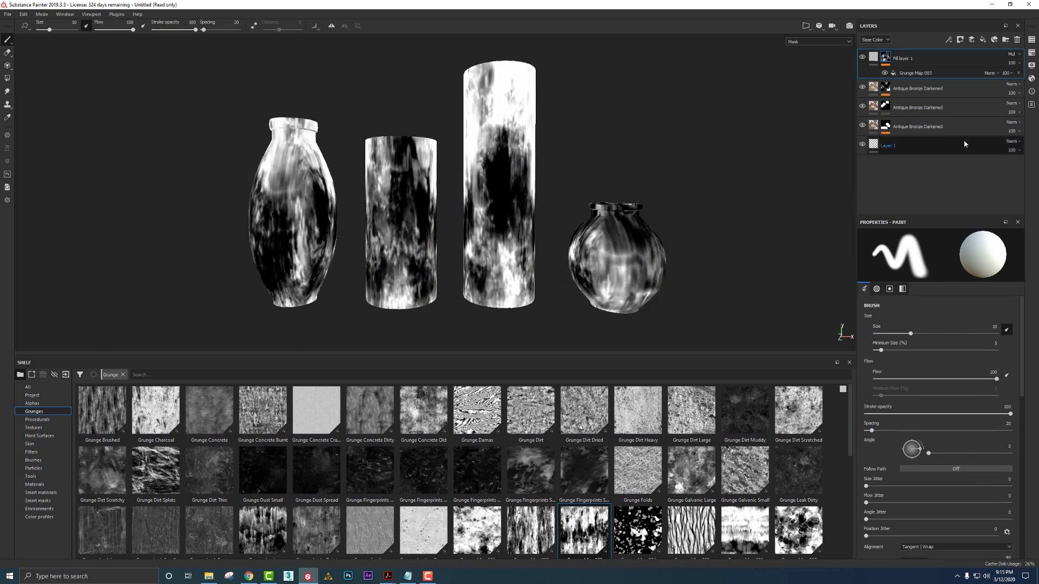
{"action": "left_click", "coordinate": [919, 73]}
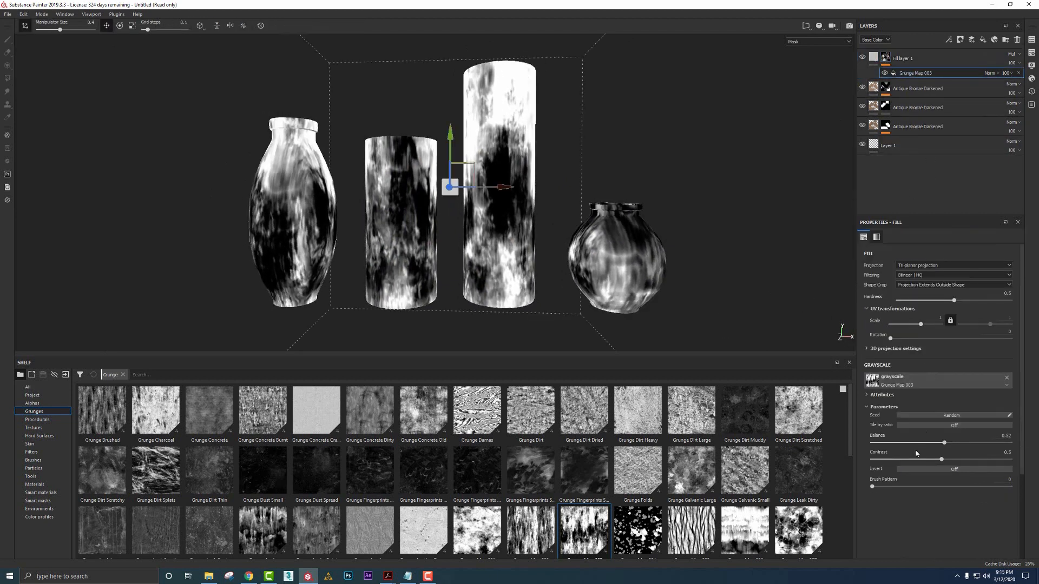
{"action": "mouse_move", "coordinate": [924, 459]}
{"action": "left_mouse_down"}
{"action": "mouse_move", "coordinate": [979, 459]}
{"action": "mouse_move", "coordinate": [919, 445]}
{"action": "left_mouse_up"}
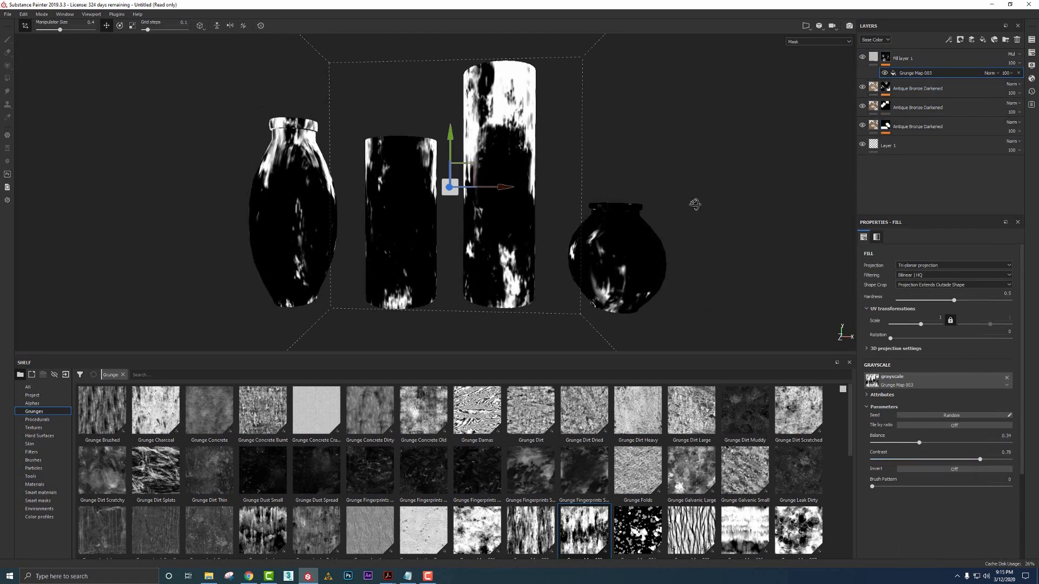
{"action": "left_click_drag", "start_coordinate": [695, 204], "coordinate": [708, 211], "text": "alt"}
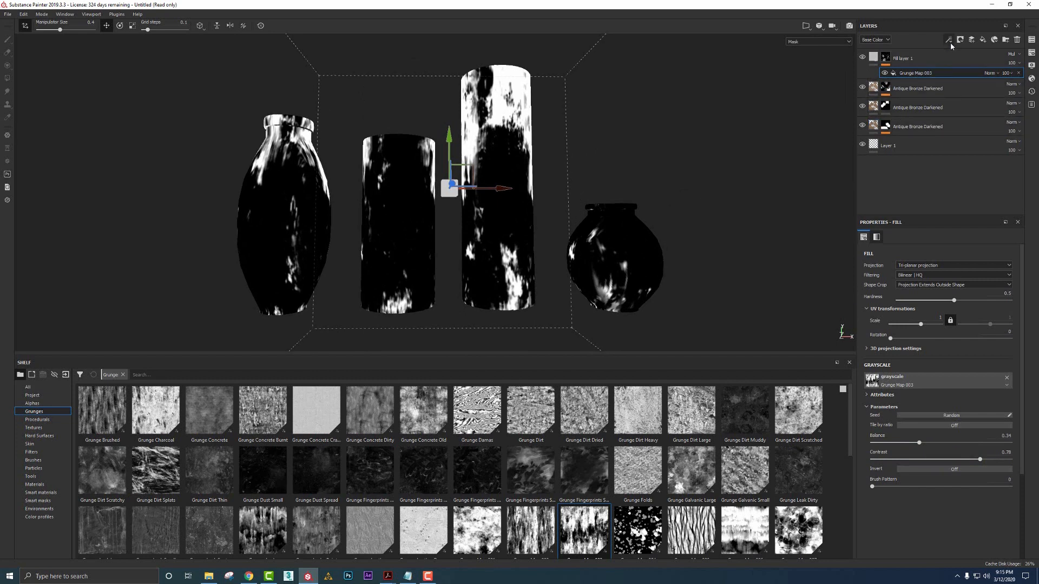
Add a second fill effect above Grunge Map 003 in the mask and assign Grunge Wipe Brushed to it
{"action": "left_click", "coordinate": [947, 86]}
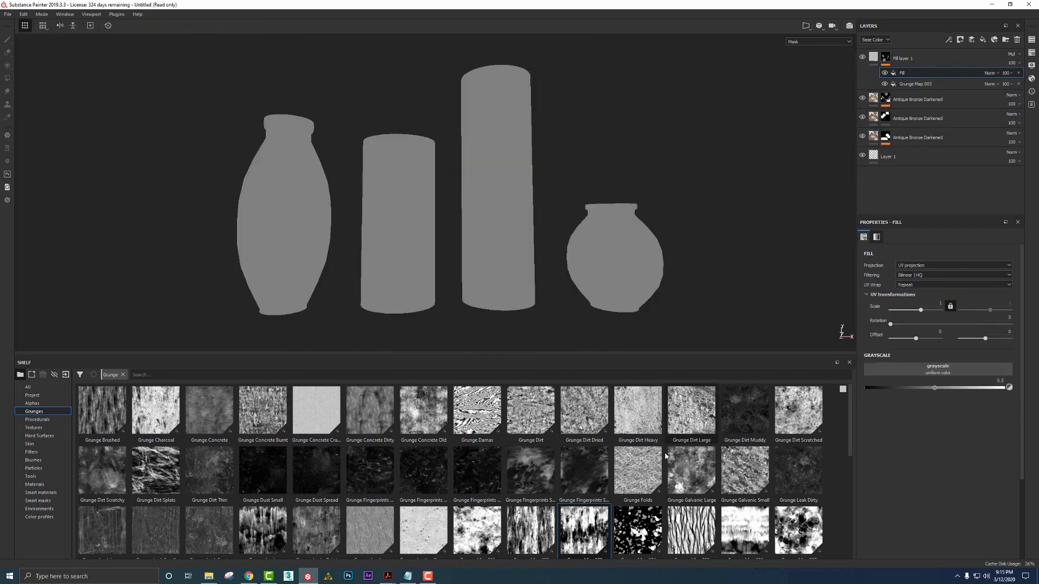
{"action": "scroll", "coordinate": [663, 463], "scroll_direction": "down", "scroll_amount": 3}
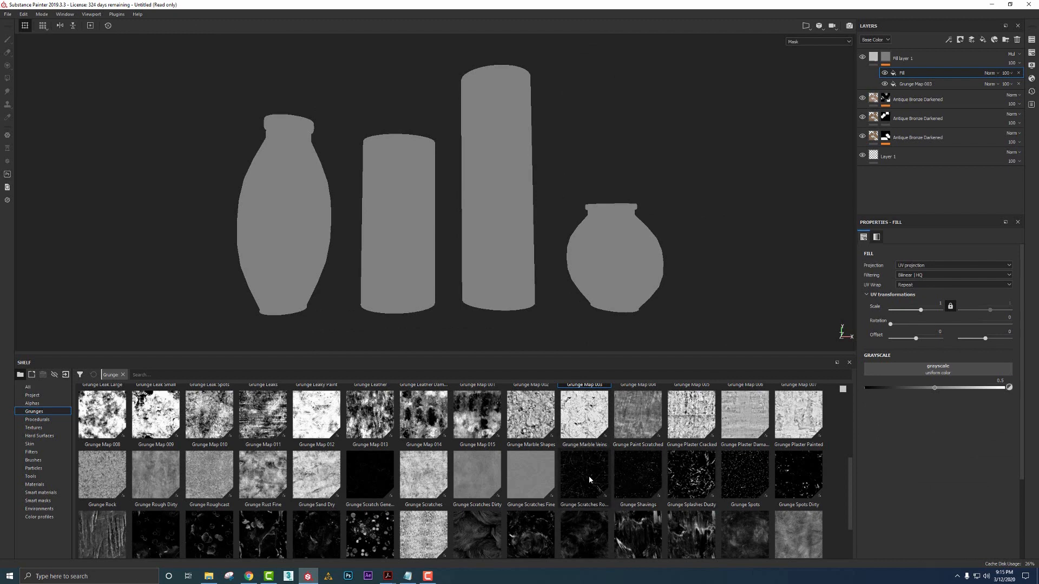
{"action": "left_click_drag", "start_coordinate": [477, 534], "coordinate": [941, 373]}
{"action": "left_click_drag", "start_coordinate": [697, 201], "coordinate": [690, 208], "text": "alt"}
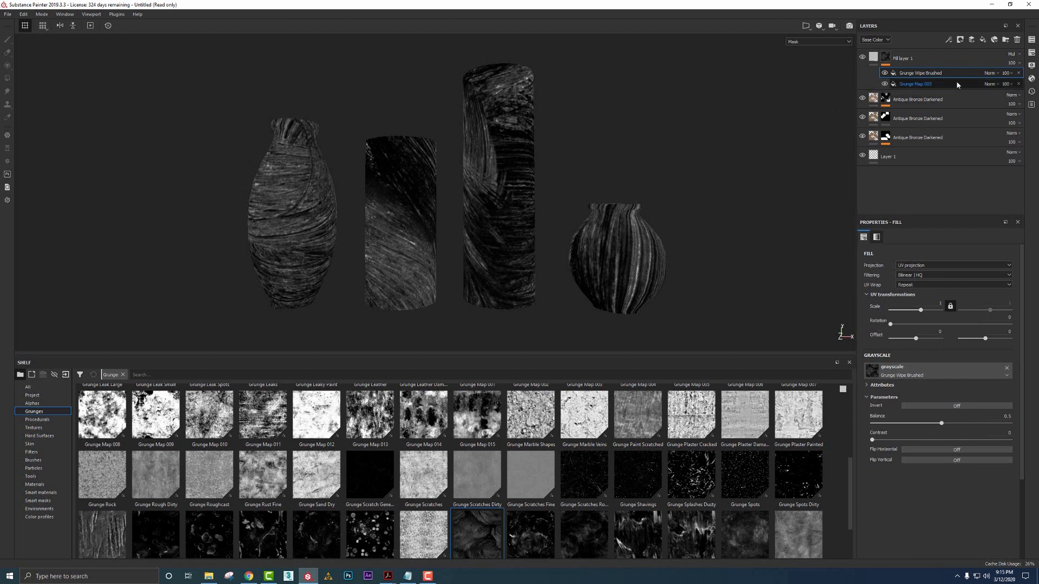
Set the Grunge Wipe Brushed fill's blending mode to Screen and its projection to tri-planar
{"action": "left_click", "coordinate": [989, 73]}
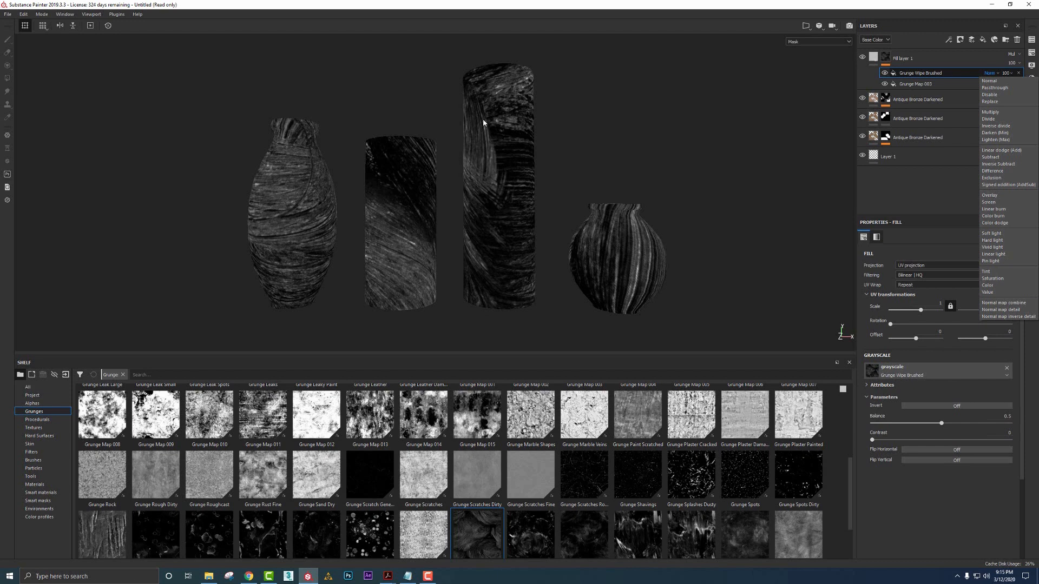
{"action": "left_click", "coordinate": [993, 202]}
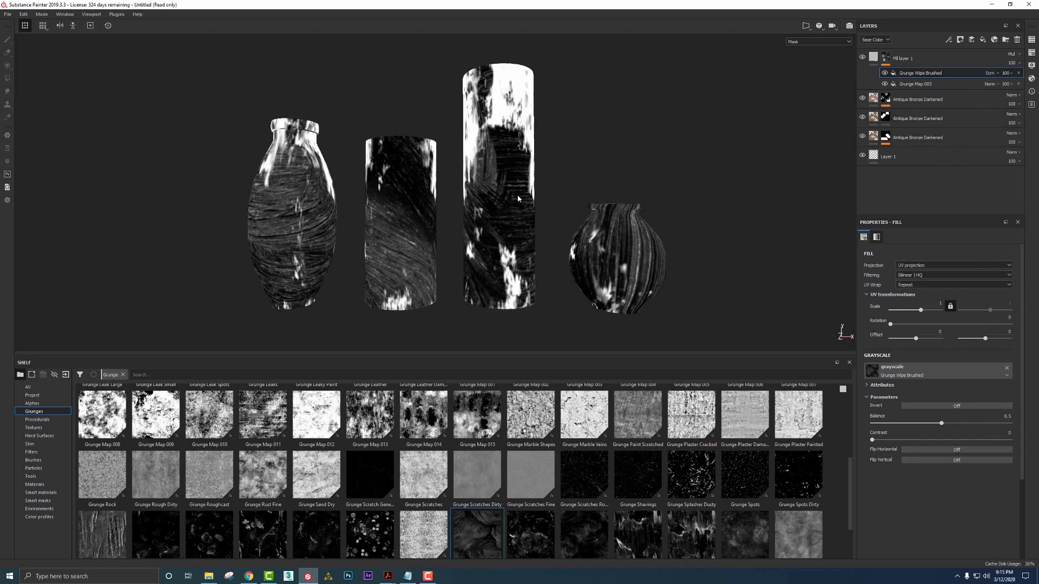
{"action": "left_click", "coordinate": [919, 265]}
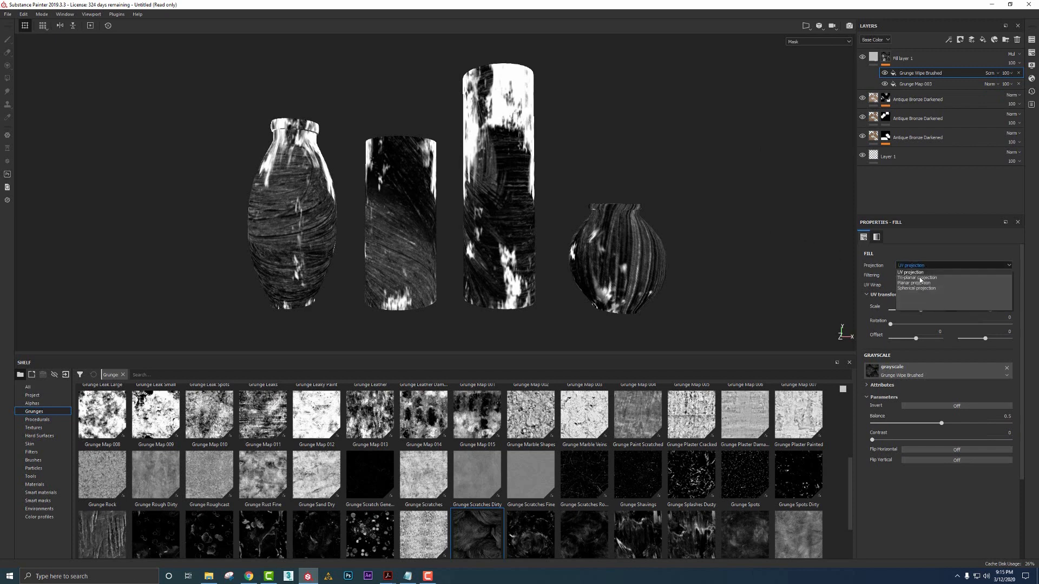
{"action": "left_click", "coordinate": [917, 275]}
{"action": "left_click_drag", "start_coordinate": [709, 237], "coordinate": [683, 225], "text": "alt"}
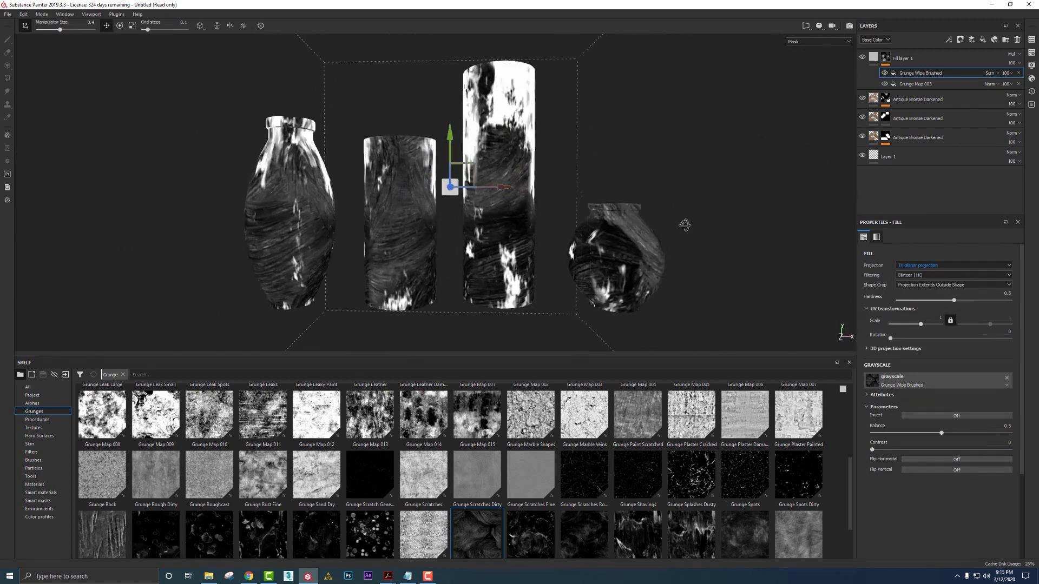
Return to the material view and soften Grunge Map 003 with balance 0.31 and contrast 0.24
{"action": "left_click", "coordinate": [873, 57]}
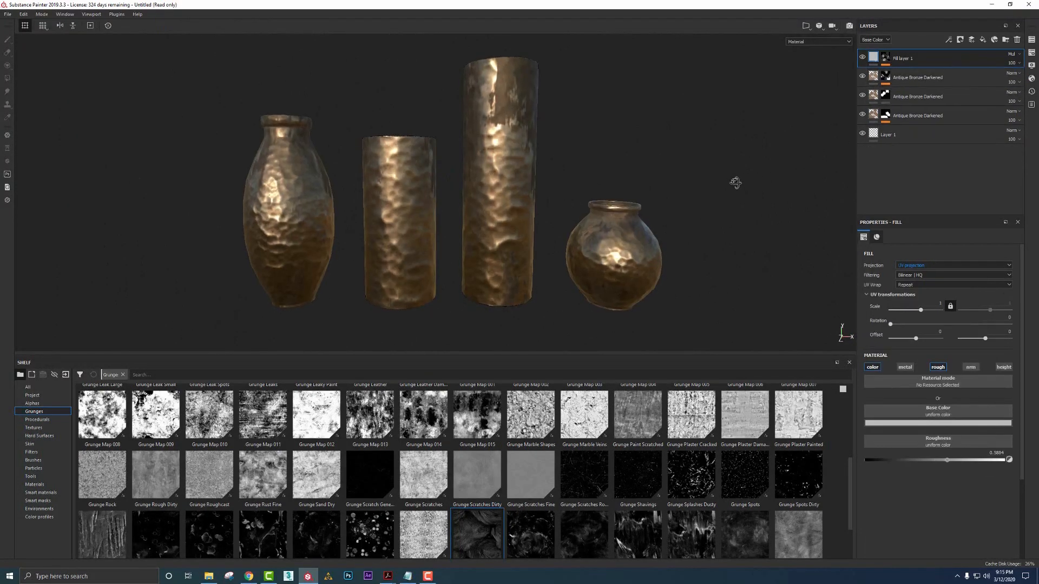
{"action": "left_click", "coordinate": [885, 58]}
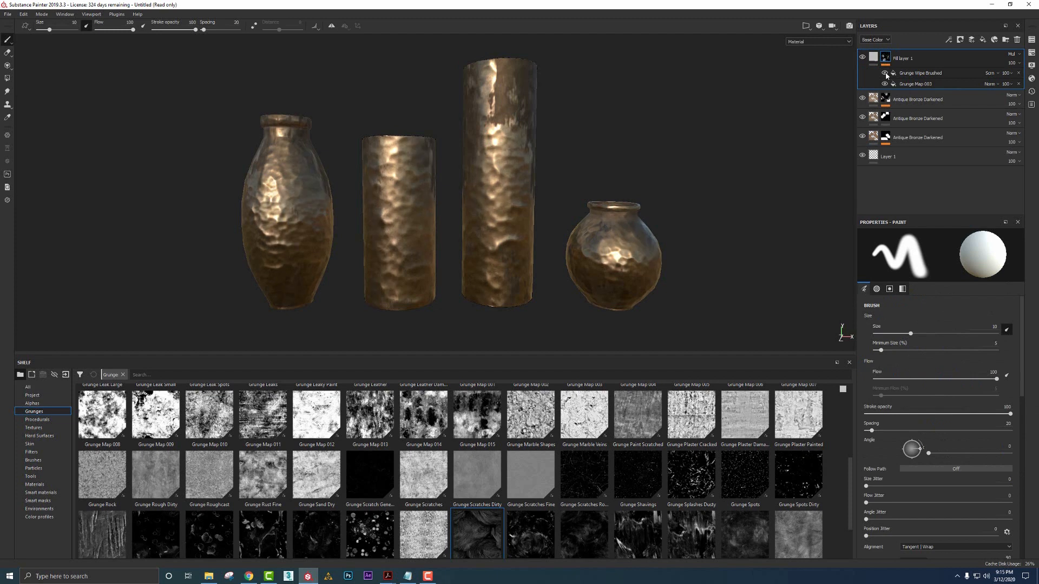
{"action": "left_click_drag", "start_coordinate": [464, 95], "coordinate": [554, 119], "text": "alt"}
{"action": "left_click", "coordinate": [913, 84]}
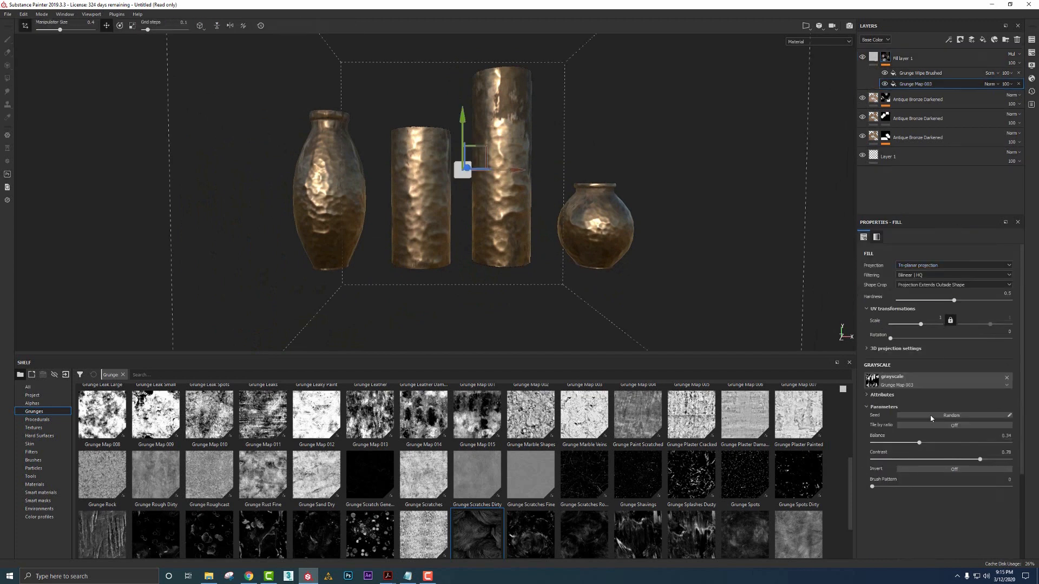
{"action": "left_click_drag", "start_coordinate": [918, 442], "coordinate": [901, 443]}
{"action": "left_click_drag", "start_coordinate": [979, 459], "coordinate": [888, 459]}
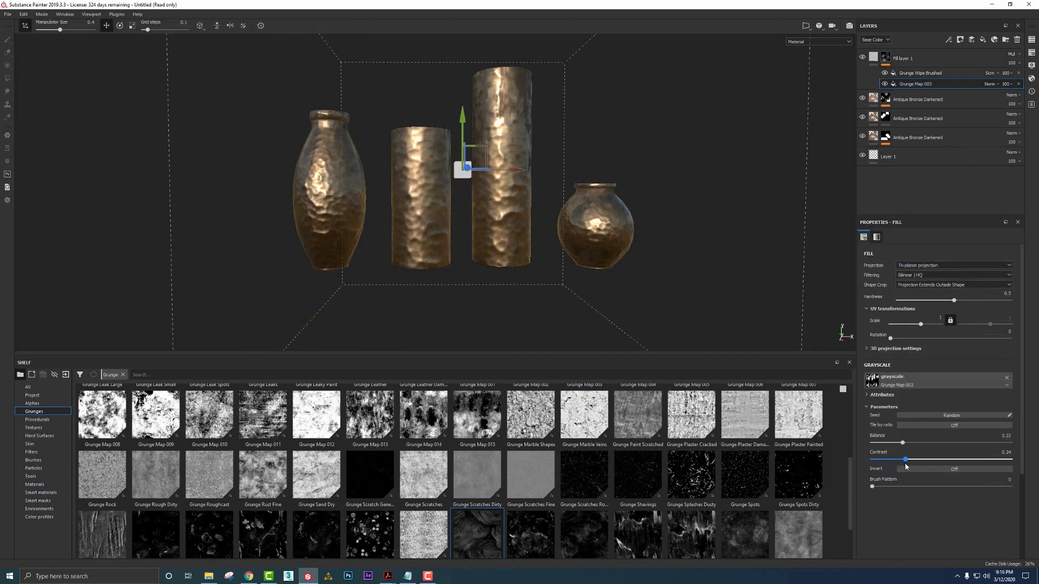
{"action": "left_click_drag", "start_coordinate": [901, 442], "coordinate": [917, 443]}
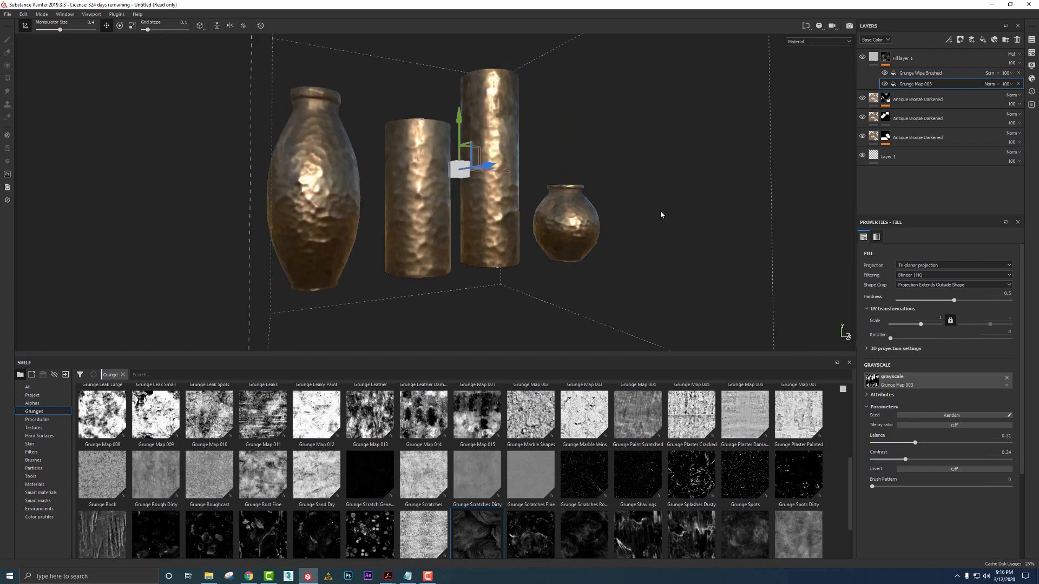
{"action": "left_click_drag", "start_coordinate": [663, 216], "coordinate": [546, 242], "text": "alt"}
Set the dirt of the lowest Antique Bronze Darkened layer to 0.77 and inspect the vases up close
{"action": "left_click", "coordinate": [866, 144]}
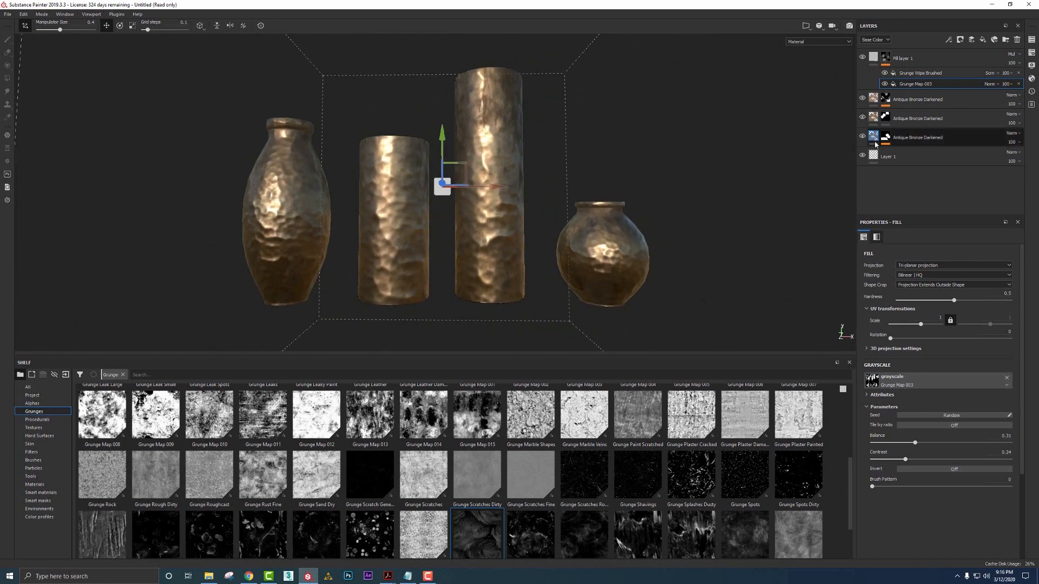
{"action": "scroll", "coordinate": [927, 425], "scroll_direction": "down", "scroll_amount": 1}
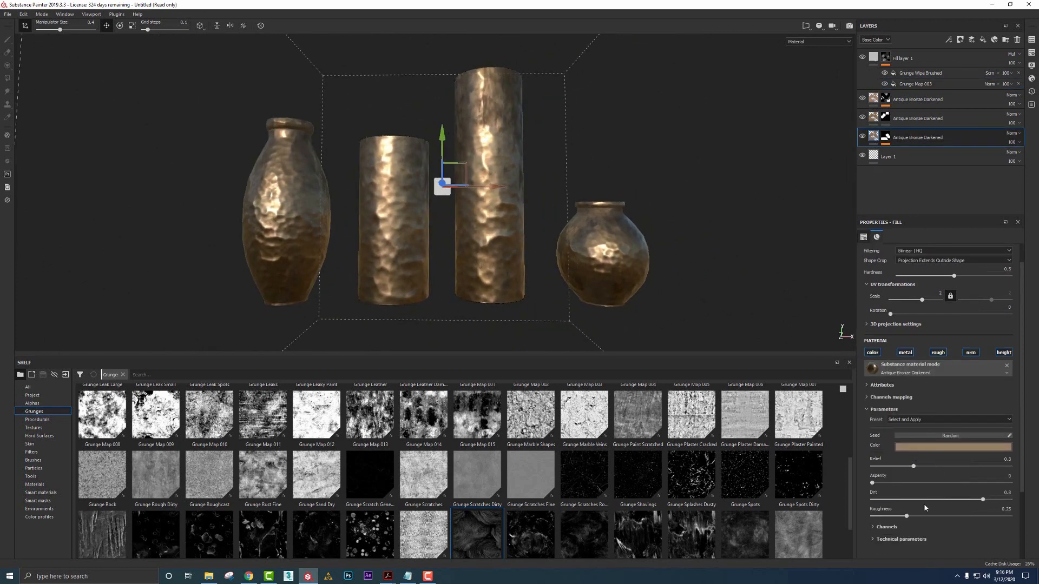
{"action": "left_click_drag", "start_coordinate": [919, 500], "coordinate": [978, 500]}
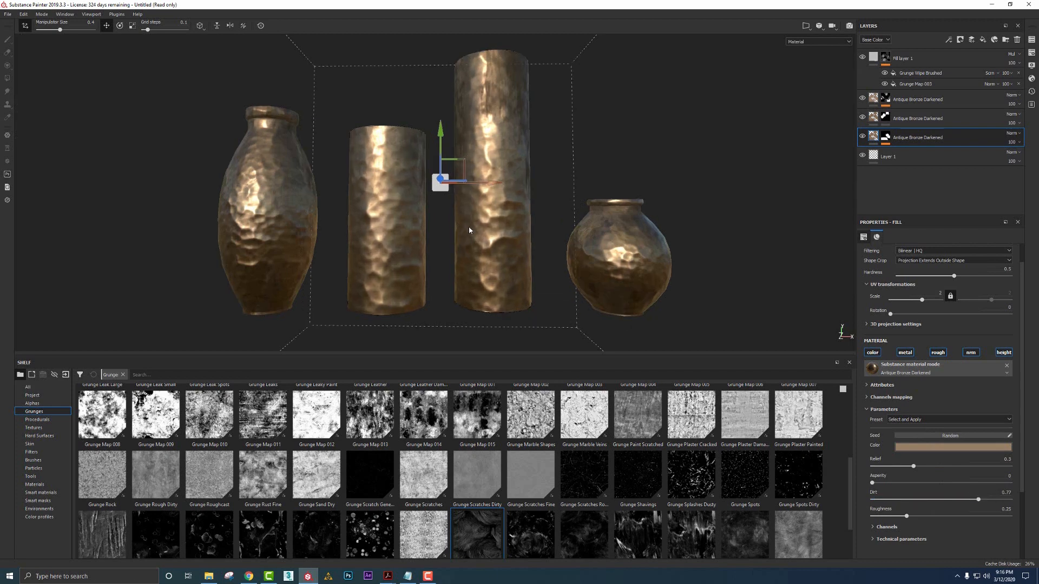
{"action": "scroll", "coordinate": [591, 282], "scroll_direction": "up", "scroll_amount": 5}
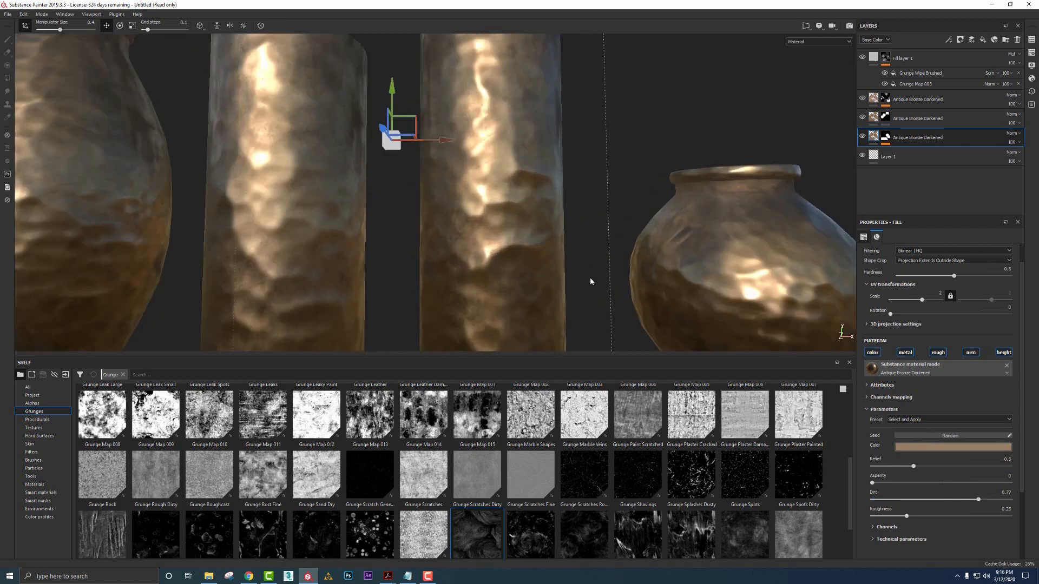
Set the texture set's size to 2048
{"action": "left_click", "coordinate": [1031, 40]}
{"action": "left_click", "coordinate": [1031, 52]}
{"action": "left_click", "coordinate": [926, 69]}
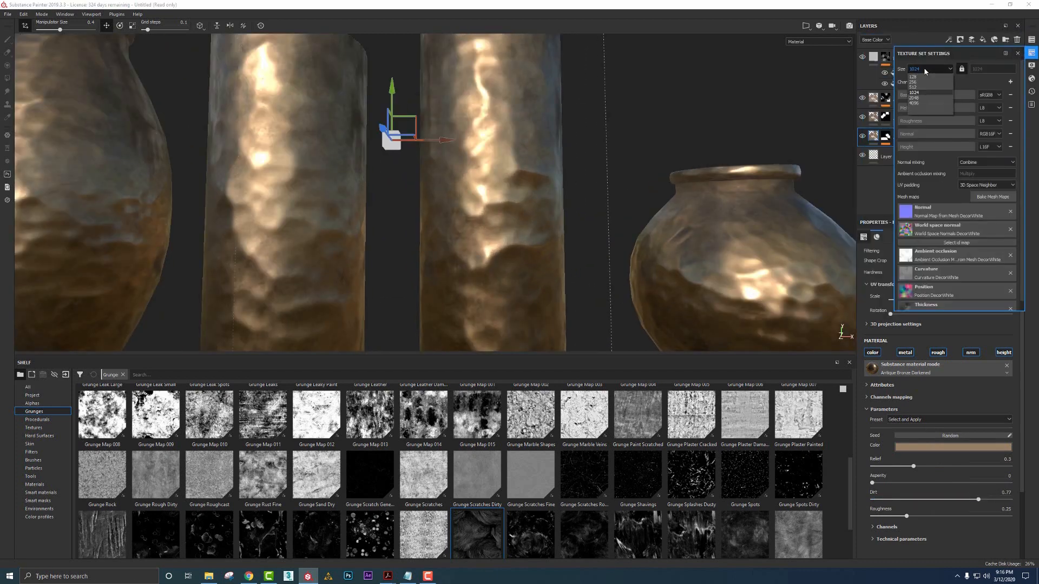
{"action": "left_click", "coordinate": [913, 97]}
Set the lowest bronze layer's dirt to 0.93 and close the texture set settings
{"action": "left_click_drag", "start_coordinate": [978, 499], "coordinate": [1000, 500]}
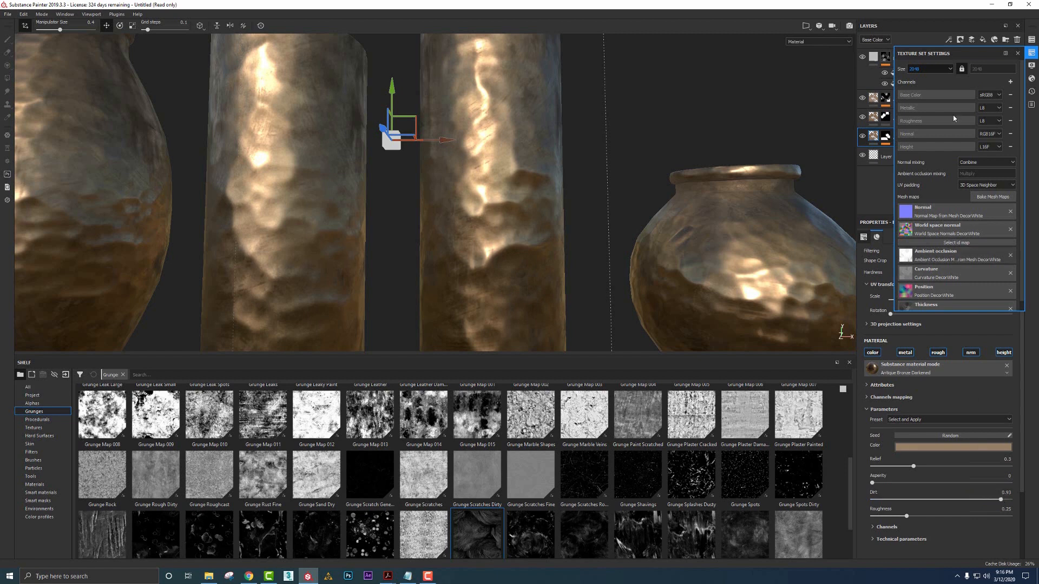
{"action": "scroll", "coordinate": [582, 167], "scroll_direction": "down", "scroll_amount": 3}
{"action": "scroll", "coordinate": [578, 178], "scroll_direction": "down", "scroll_amount": 2}
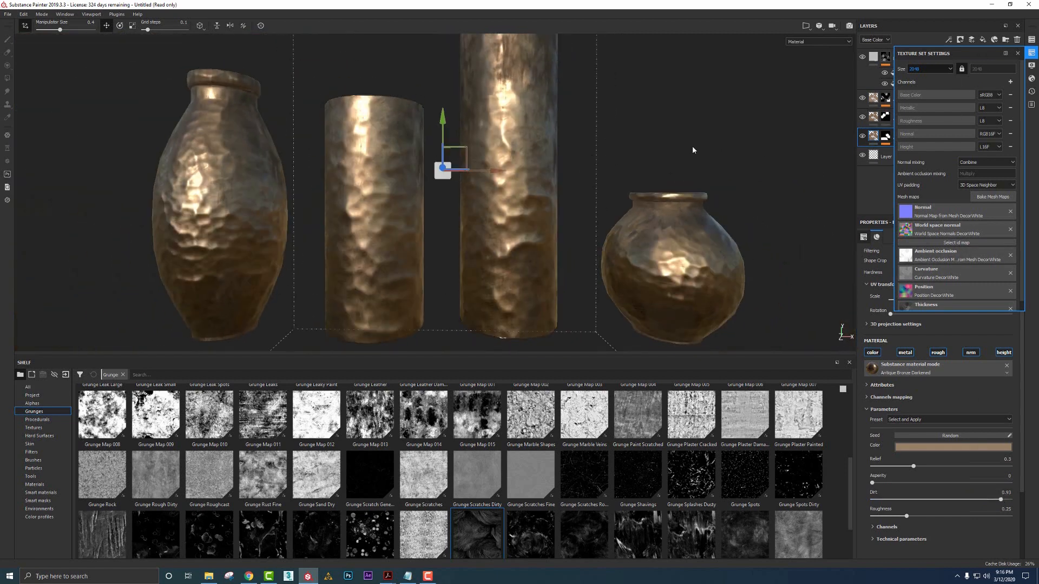
{"action": "left_click", "coordinate": [1031, 52]}
Rename the top multiplied fill layer as Rought Grunge and the bronze layer beneath it as Grunge
{"action": "left_click", "coordinate": [921, 60]}
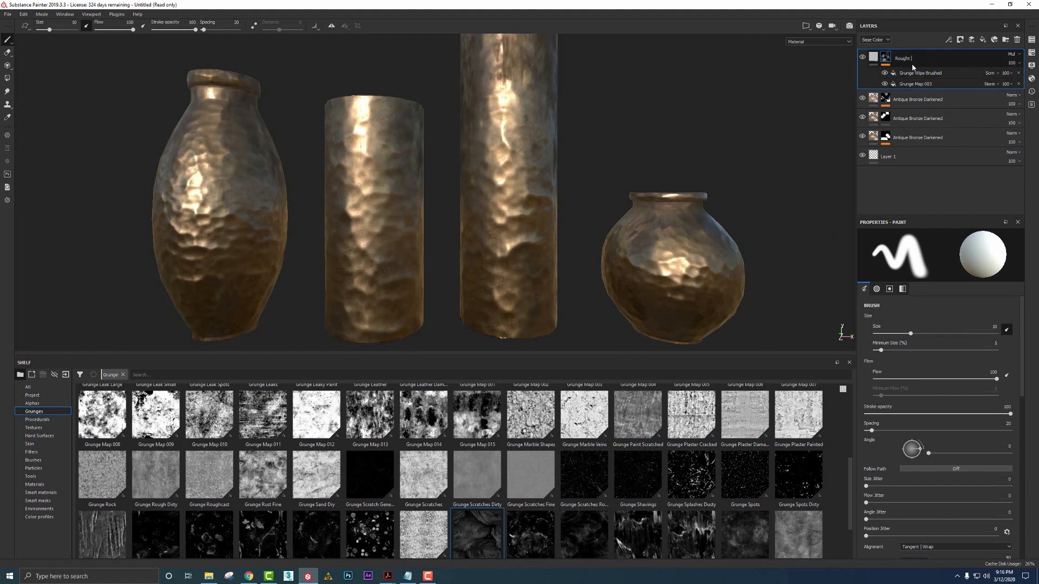
{"action": "left_click", "coordinate": [903, 102]}
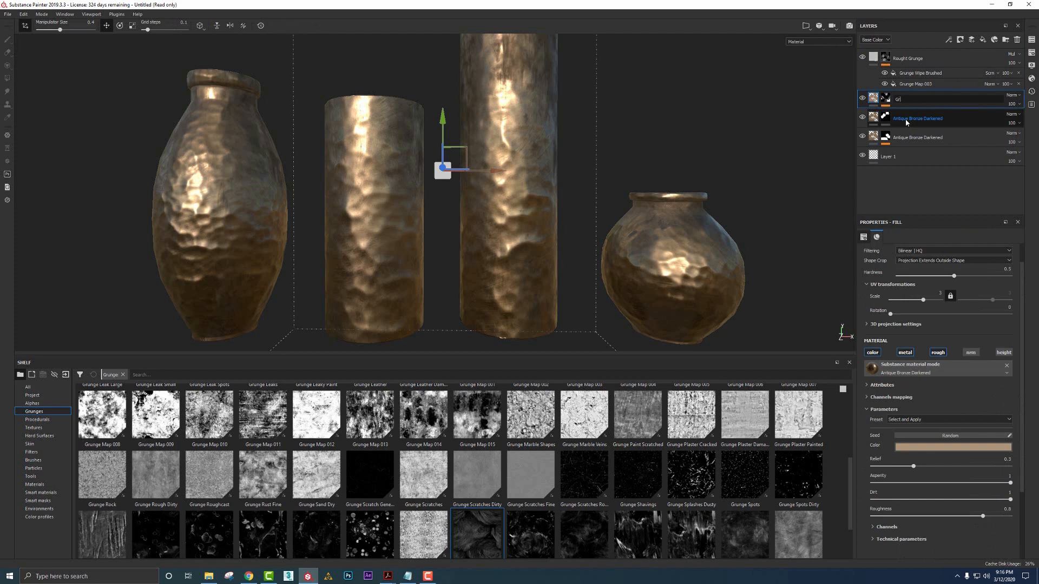
{"action": "key", "text": "Return"}
Delete Layer 1 from the bottom of the layer stack
{"action": "left_click", "coordinate": [913, 158]}
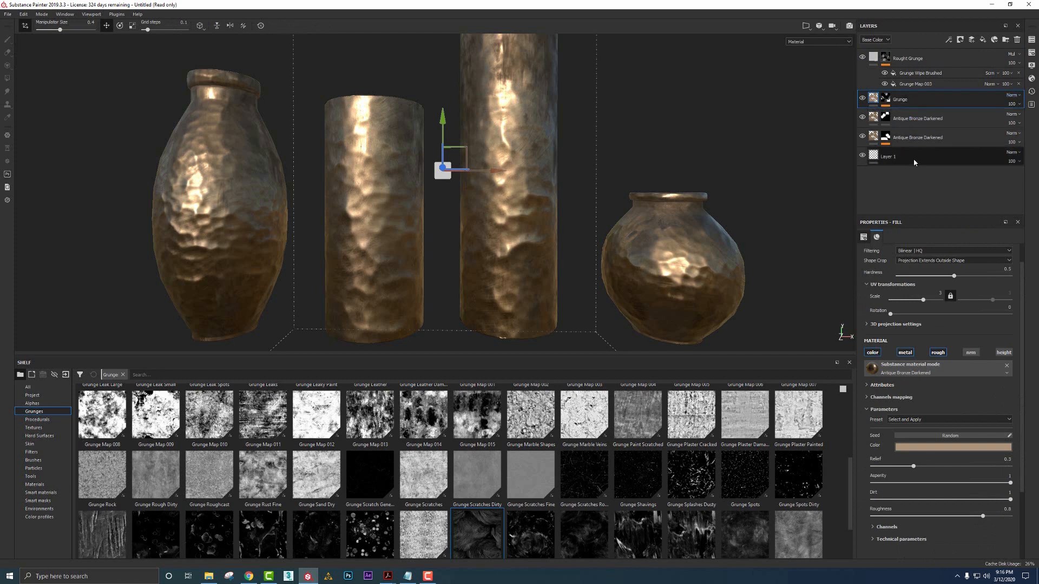
{"action": "left_click", "coordinate": [1017, 41]}
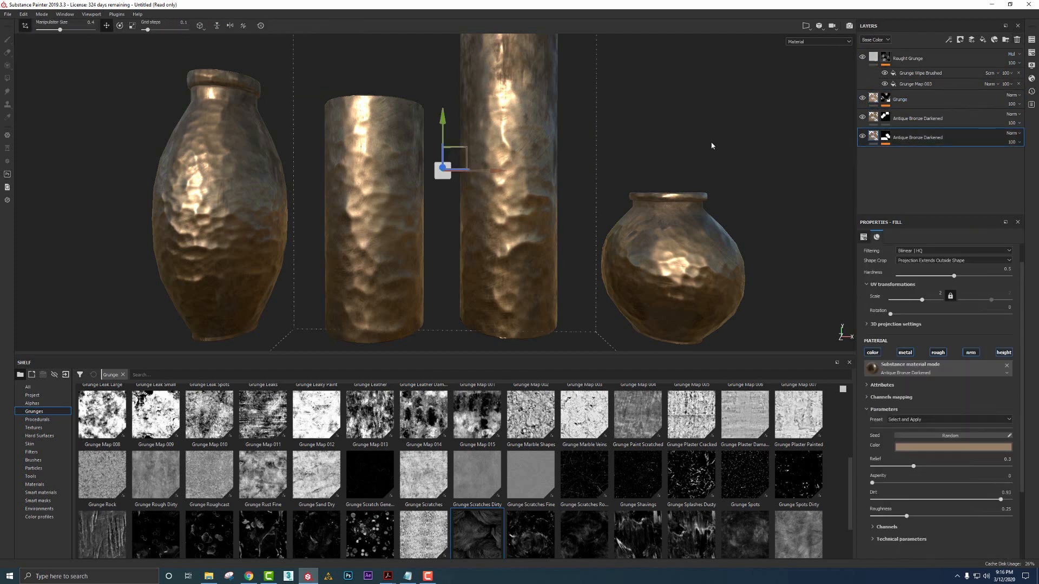
{"action": "scroll", "coordinate": [707, 146], "scroll_direction": "down", "scroll_amount": 2}
{"action": "left_click_drag", "start_coordinate": [708, 146], "coordinate": [675, 151], "text": "alt"}
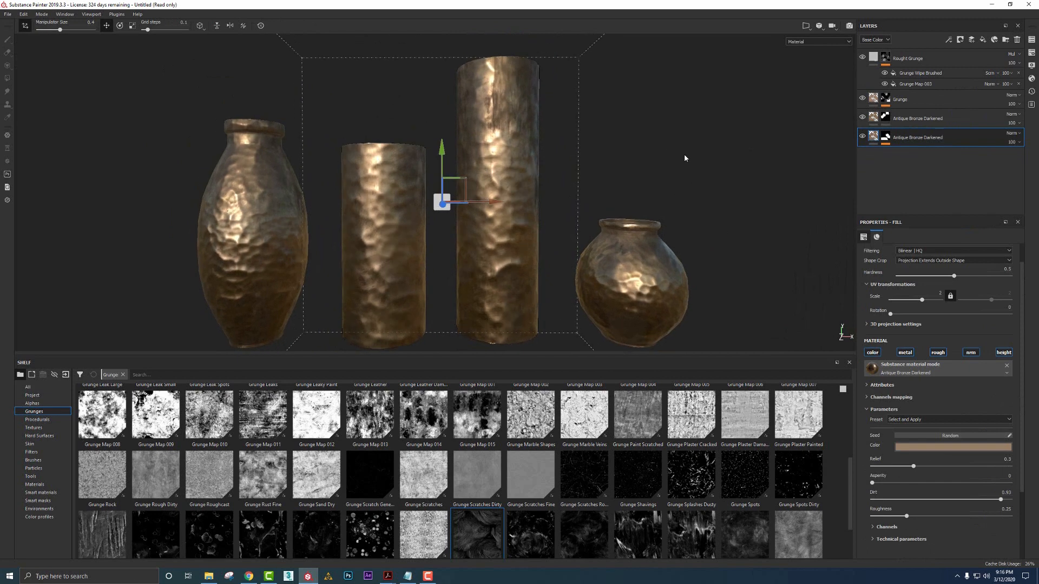
Add a fill layer above Rought Grunge, limited to the normal and height channels, with height about -0.04
{"action": "left_click", "coordinate": [941, 60]}
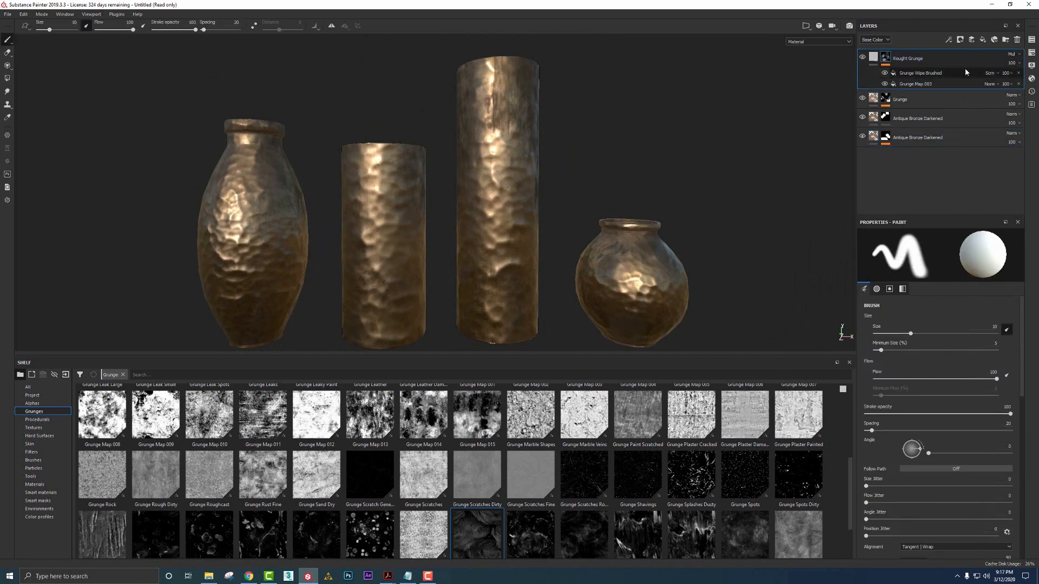
{"action": "left_click", "coordinate": [983, 40]}
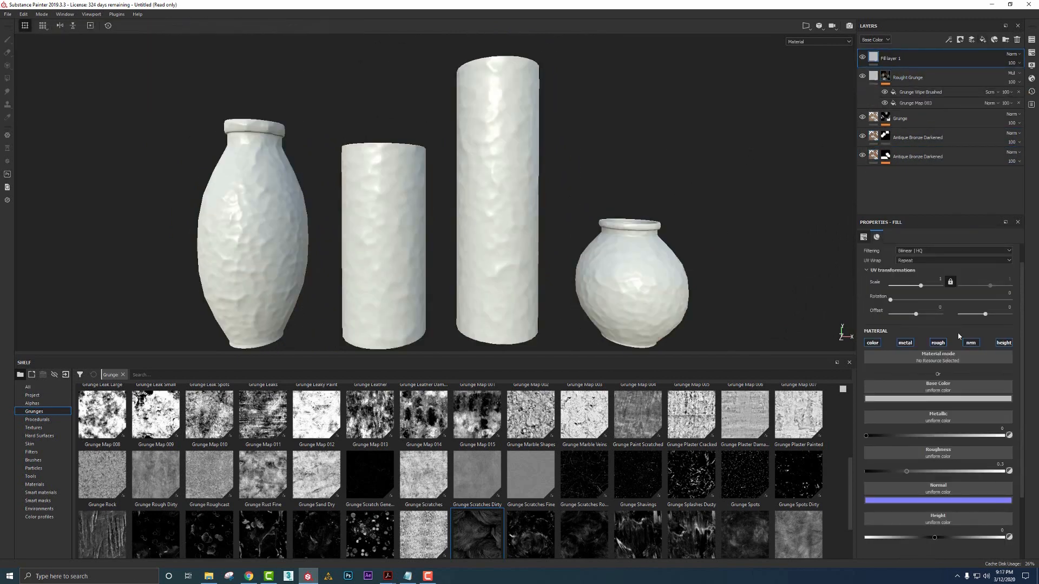
{"action": "left_click", "coordinate": [873, 343]}
{"action": "left_click", "coordinate": [904, 343]}
{"action": "left_click", "coordinate": [937, 342]}
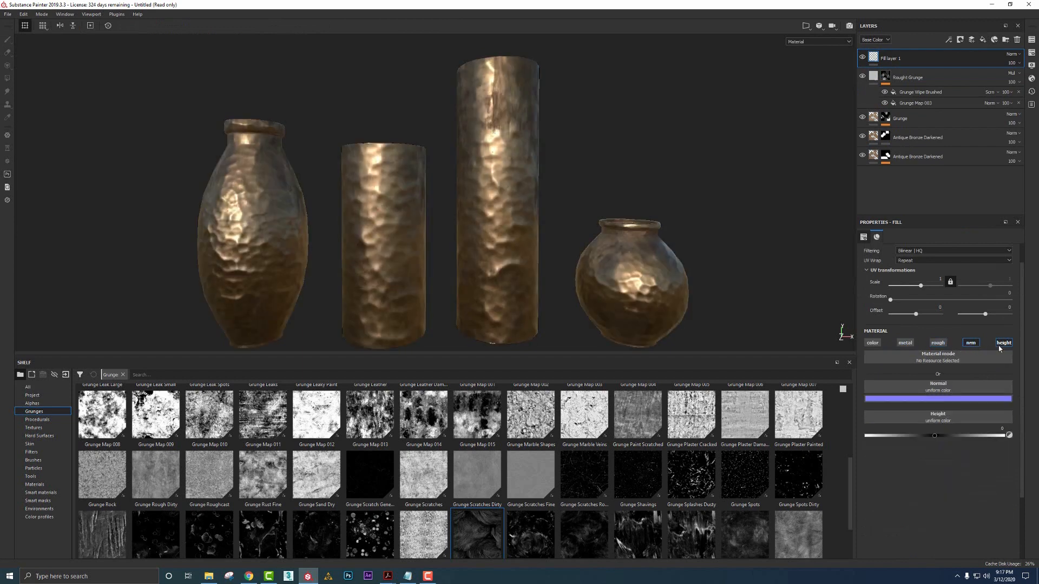
{"action": "left_click", "coordinate": [933, 435]}
Give the new fill layer a black mask and add a fill effect to that mask
{"action": "right_click", "coordinate": [907, 61]}
{"action": "left_click", "coordinate": [920, 78]}
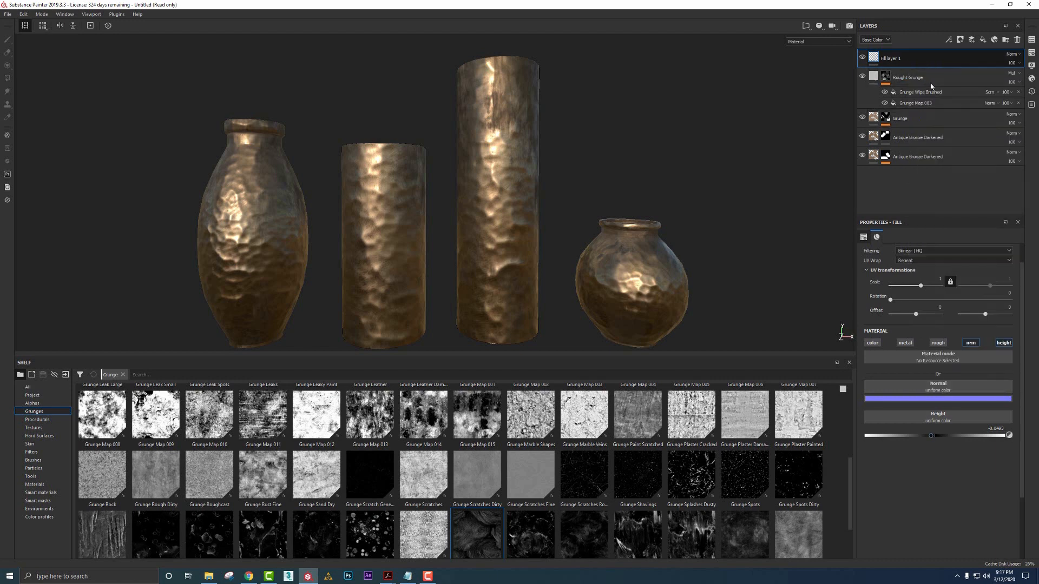
{"action": "left_click", "coordinate": [948, 40]}
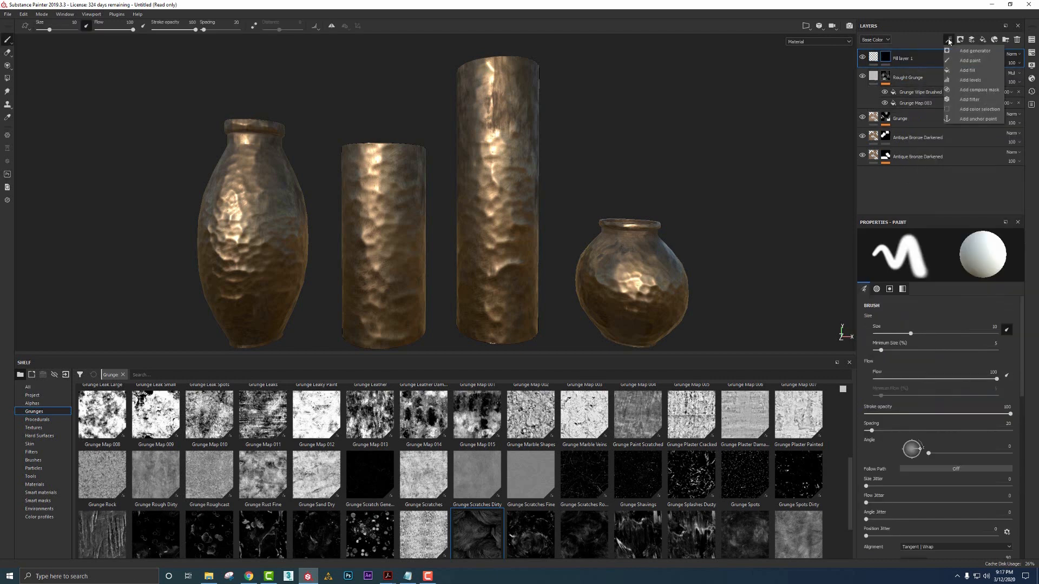
{"action": "left_click", "coordinate": [967, 70]}
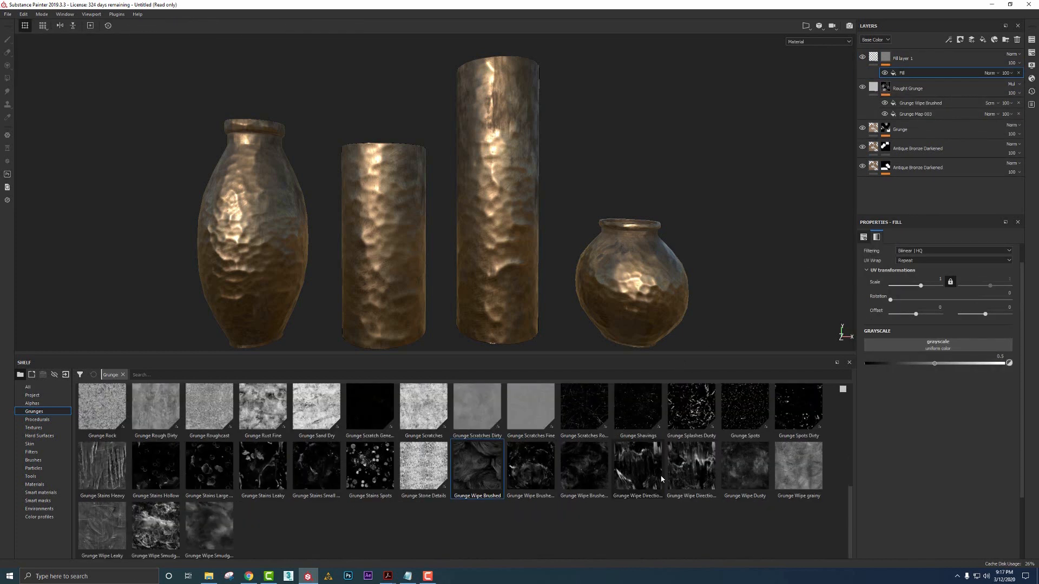
Search the grunge maps for "scrat" and assign Grunge Scratch Generator to the mask's fill
{"action": "scroll", "coordinate": [649, 482], "scroll_direction": "down", "scroll_amount": 1}
{"action": "left_click", "coordinate": [151, 375]}
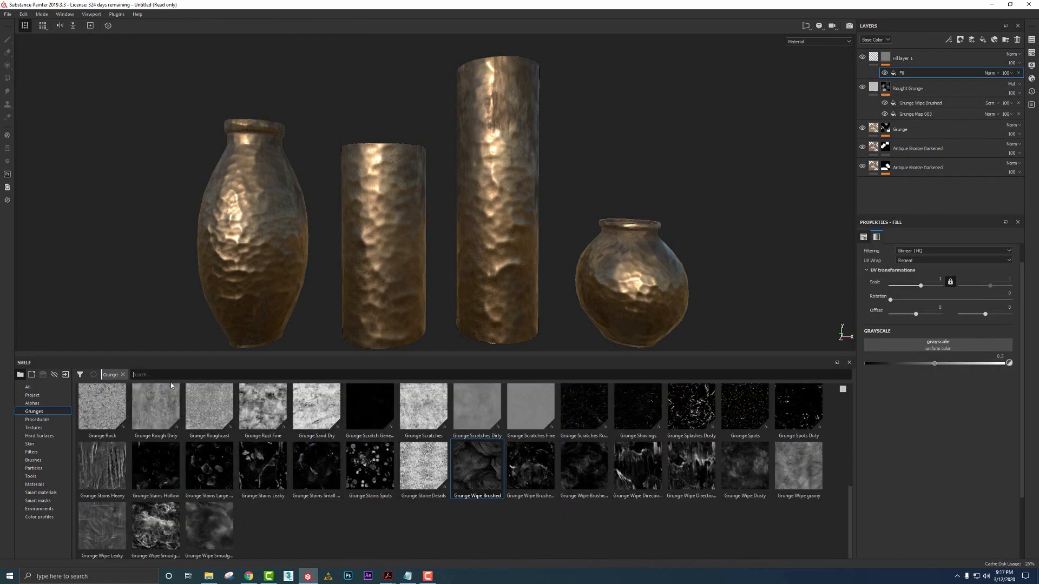
{"action": "type", "text": "scrat"}
{"action": "mouse_move", "coordinate": [261, 417]}
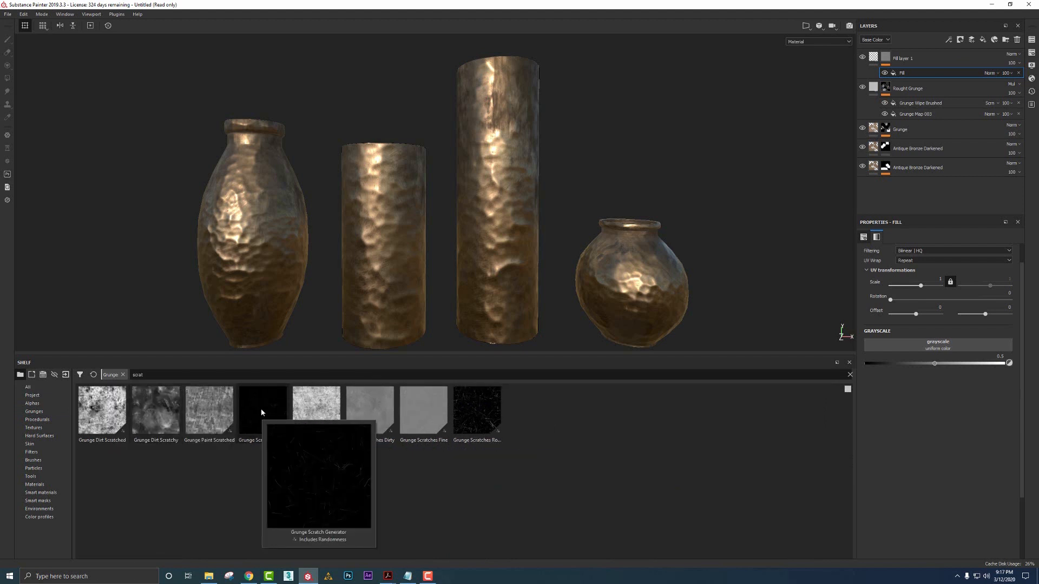
{"action": "left_click_drag", "start_coordinate": [260, 408], "coordinate": [938, 347]}
{"action": "scroll", "coordinate": [475, 236], "scroll_direction": "up", "scroll_amount": 3}
{"action": "middle_click_drag", "start_coordinate": [475, 237], "coordinate": [502, 196], "text": "alt"}
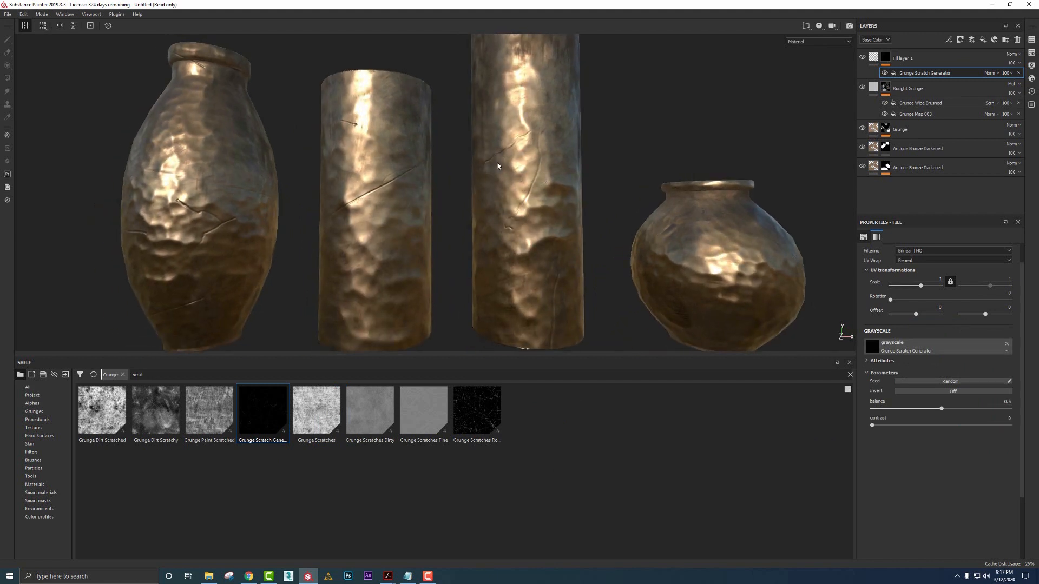
Set the scratch layer's height to -0.0203 and the Grunge Scratch Generator's balance to 0.62
{"action": "left_click", "coordinate": [873, 56]}
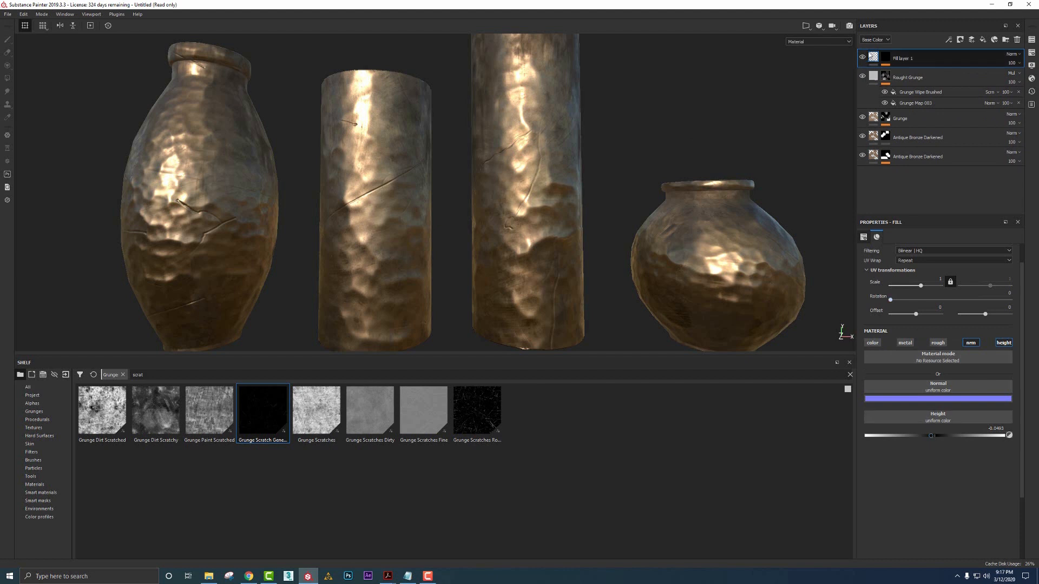
{"action": "mouse_move", "coordinate": [931, 436]}
{"action": "left_mouse_down"}
{"action": "mouse_move", "coordinate": [914, 437]}
{"action": "mouse_move", "coordinate": [932, 436]}
{"action": "left_mouse_up"}
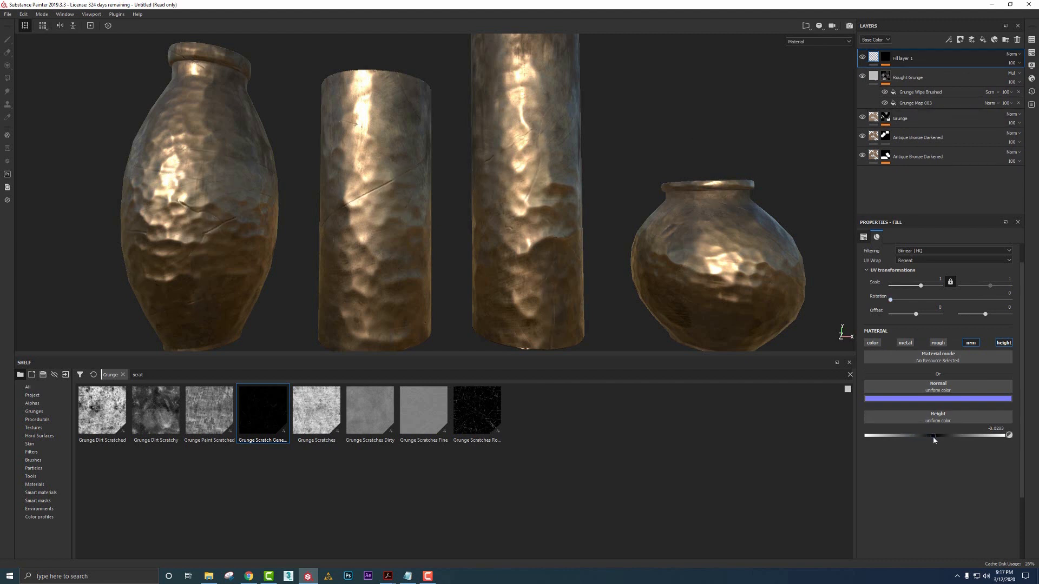
{"action": "left_click", "coordinate": [885, 57]}
{"action": "left_click", "coordinate": [910, 72]}
{"action": "mouse_move", "coordinate": [941, 408]}
{"action": "left_mouse_down"}
{"action": "mouse_move", "coordinate": [926, 408]}
{"action": "mouse_move", "coordinate": [958, 408]}
{"action": "left_mouse_up"}
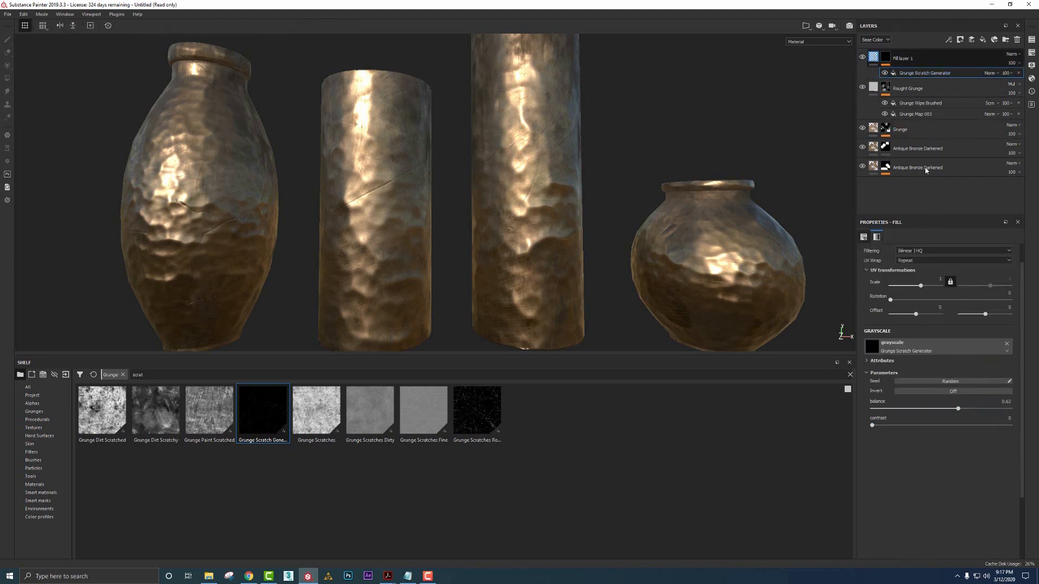
Deepen the scratch layer's height to -0.3971 and lower the Grunge Scratch Generator's balance to just under 0.5
{"action": "left_click", "coordinate": [908, 59]}
{"action": "left_click", "coordinate": [886, 58]}
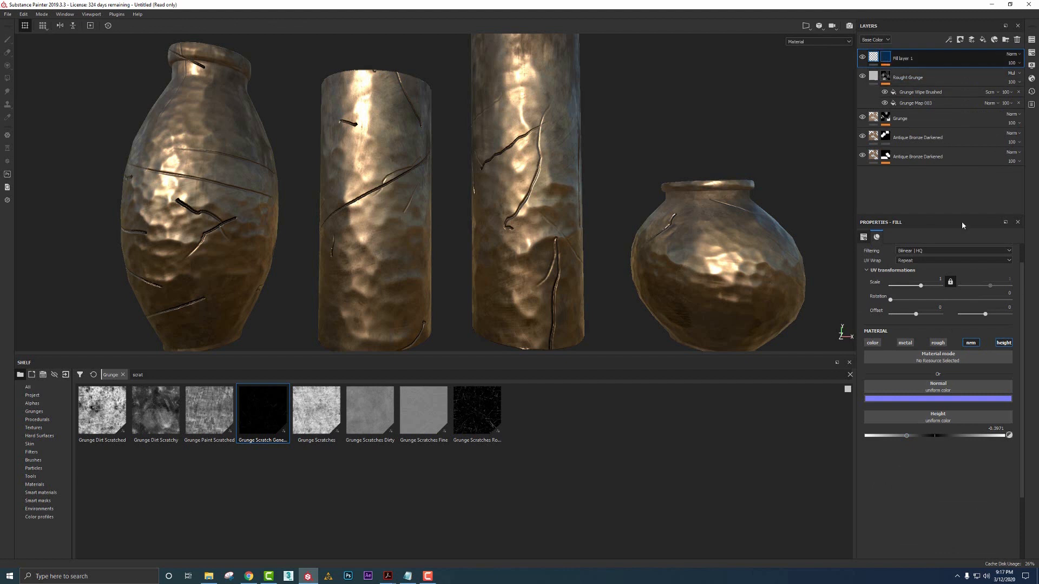
{"action": "left_click", "coordinate": [910, 73]}
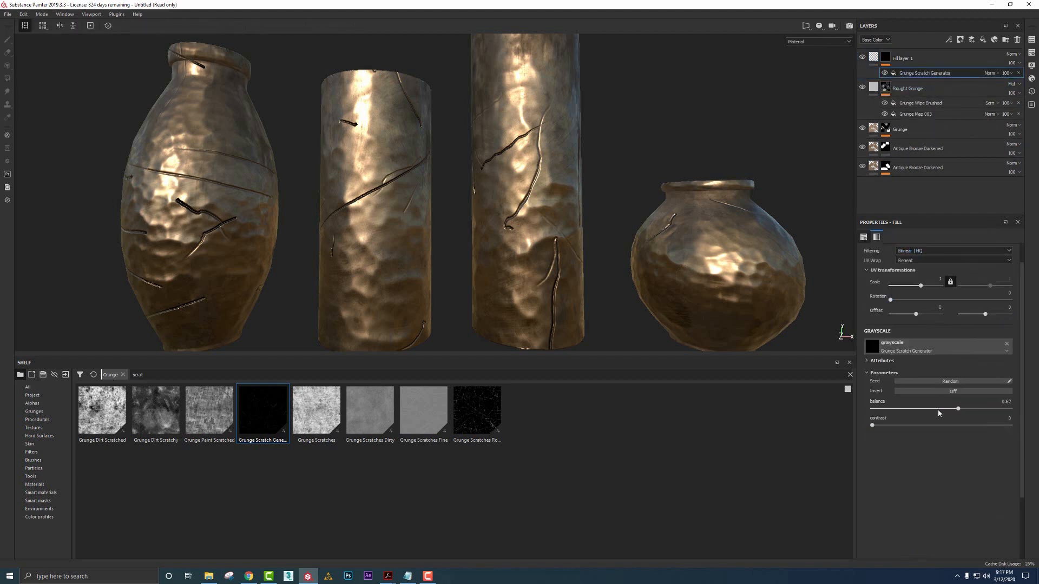
{"action": "left_click_drag", "start_coordinate": [938, 410], "coordinate": [868, 425]}
{"action": "left_click", "coordinate": [920, 409]}
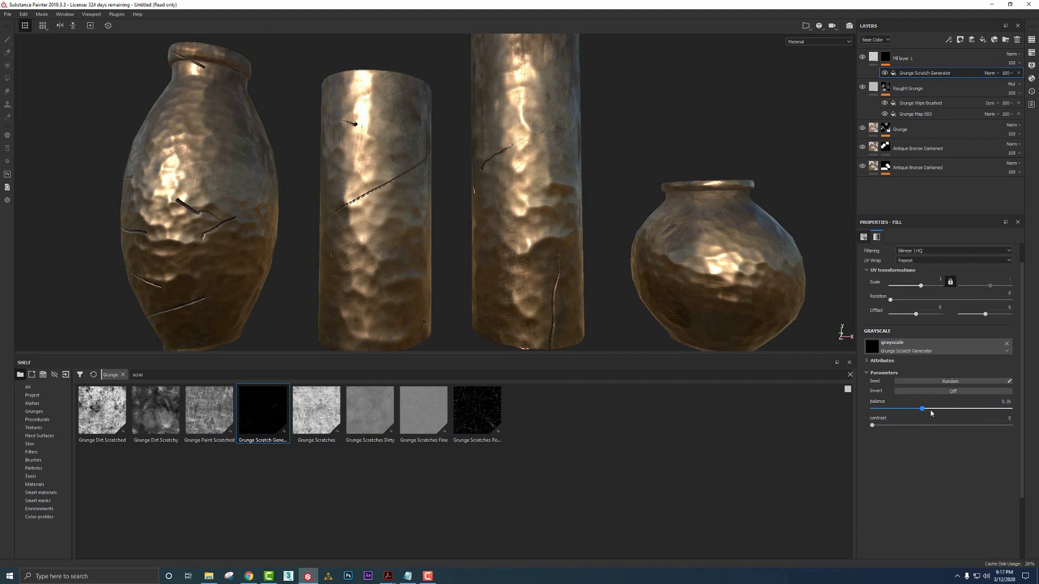
{"action": "left_click", "coordinate": [940, 410]}
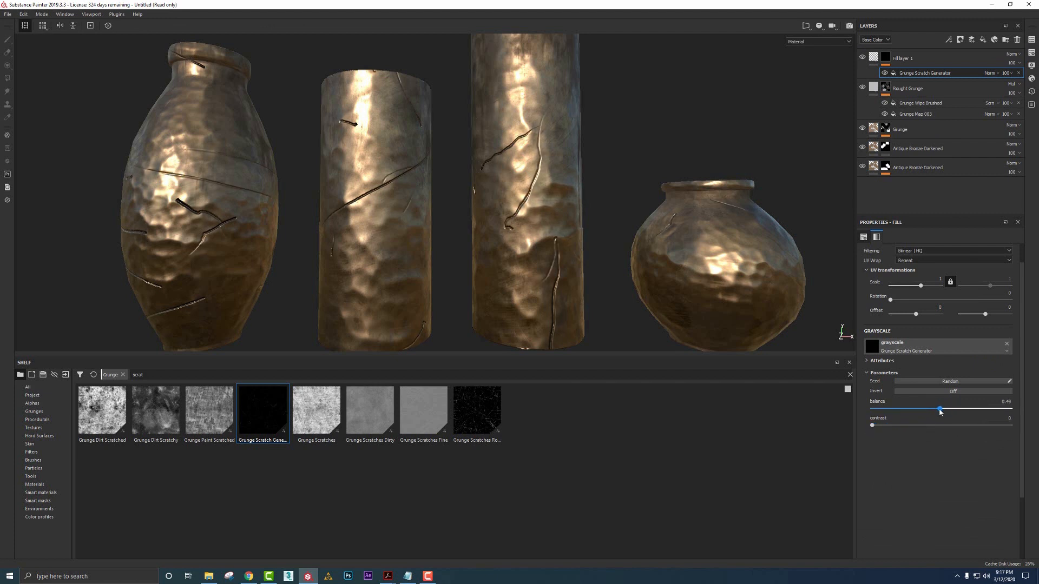
Set the scratch layer's height to -0.0957 for shallower scratches on the vases
{"action": "key", "text": "Delete"}
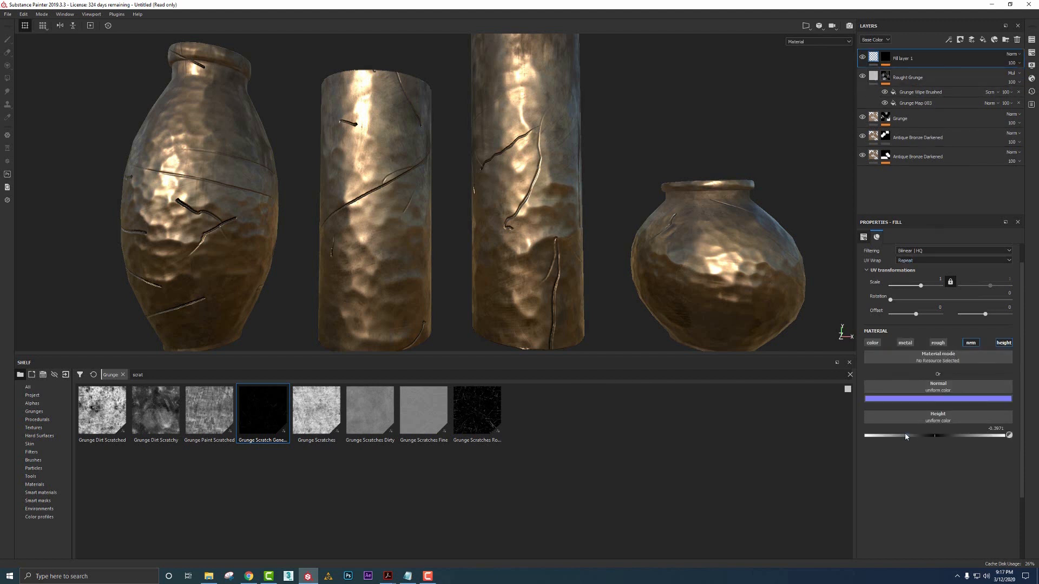
{"action": "left_click_drag", "start_coordinate": [905, 436], "coordinate": [927, 436]}
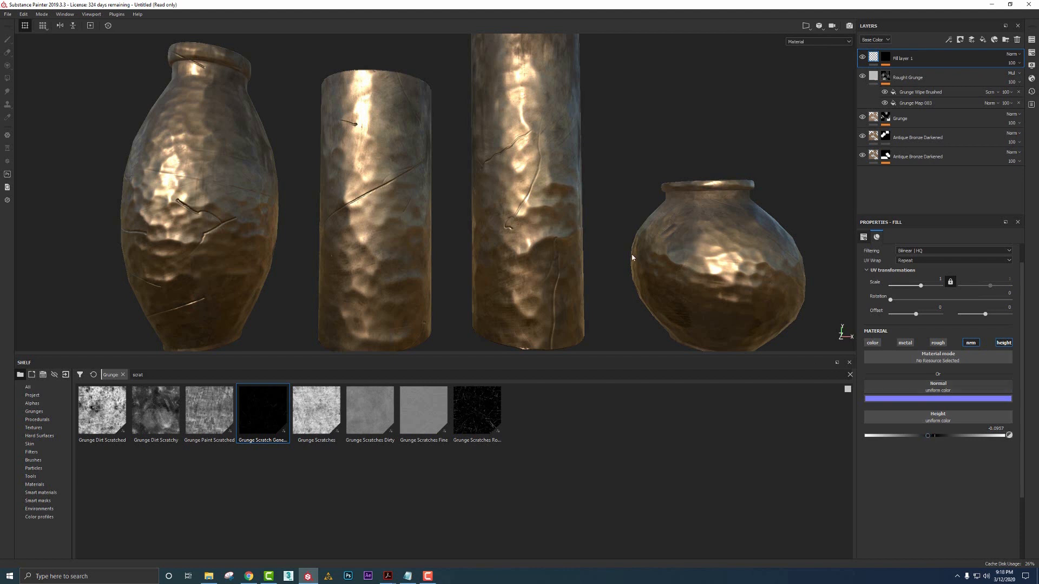
{"action": "middle_click_drag", "start_coordinate": [568, 205], "coordinate": [620, 204], "text": "alt"}
{"action": "middle_click_drag", "start_coordinate": [668, 170], "coordinate": [653, 167], "text": "alt"}
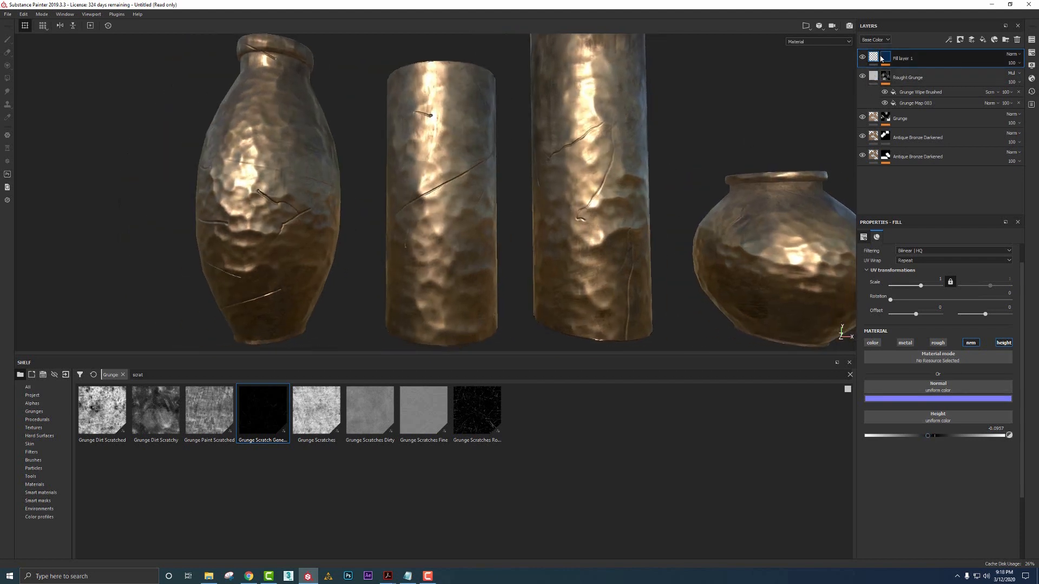
Add a Blur filter above Grunge Scratch Generator in the scratch layer's mask and lower its blur intensity
{"action": "left_click", "coordinate": [886, 58]}
{"action": "left_click", "coordinate": [948, 40]}
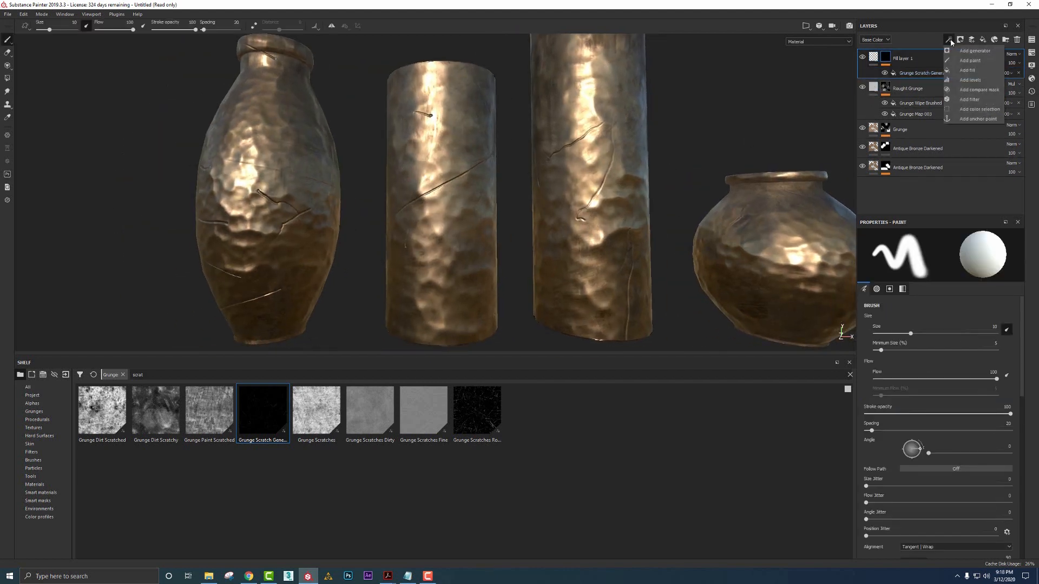
{"action": "left_click", "coordinate": [969, 100]}
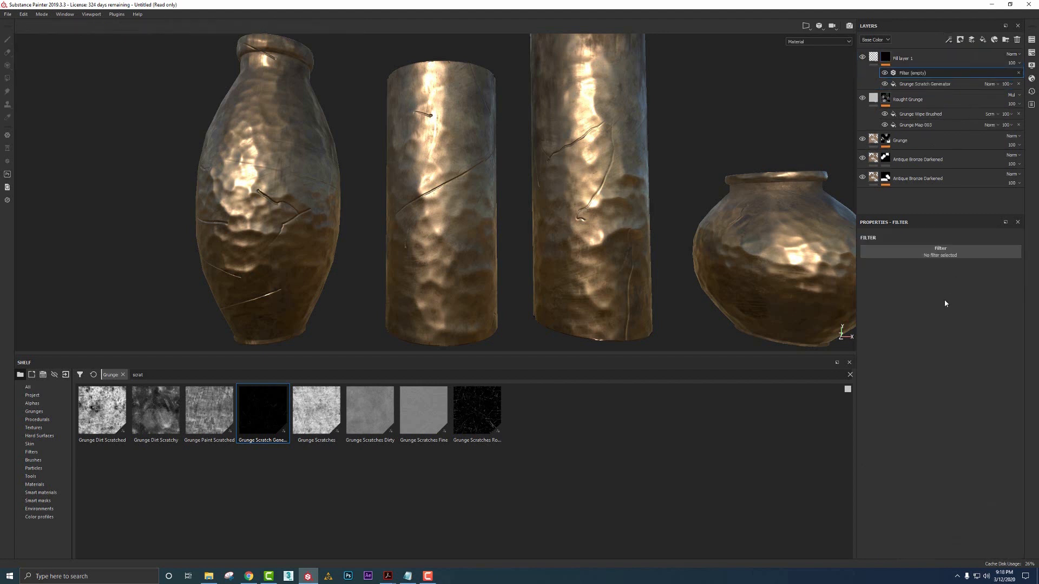
{"action": "left_click", "coordinate": [935, 253]}
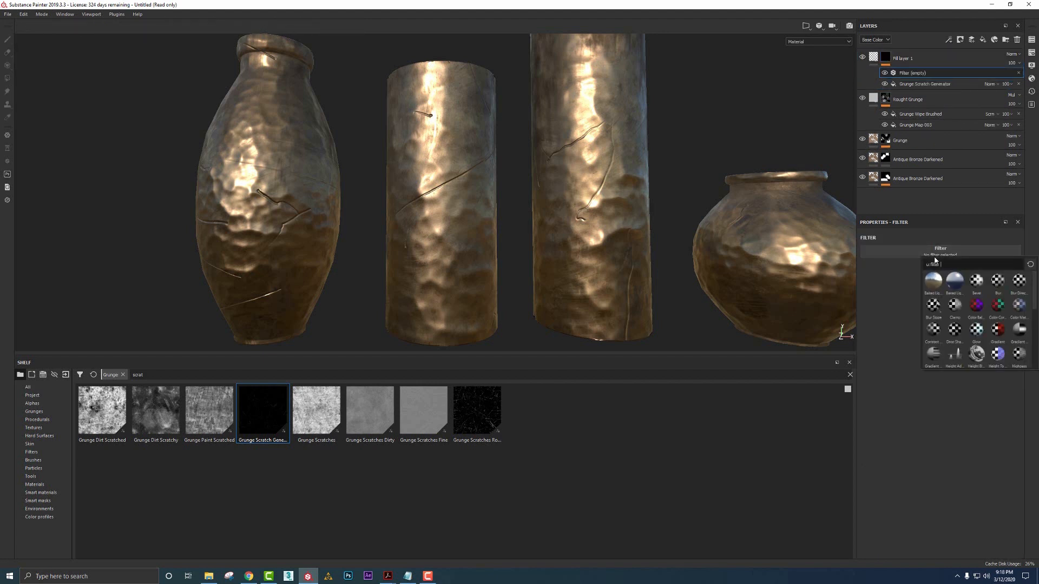
{"action": "left_click", "coordinate": [929, 267]}
{"action": "type", "text": "blur"}
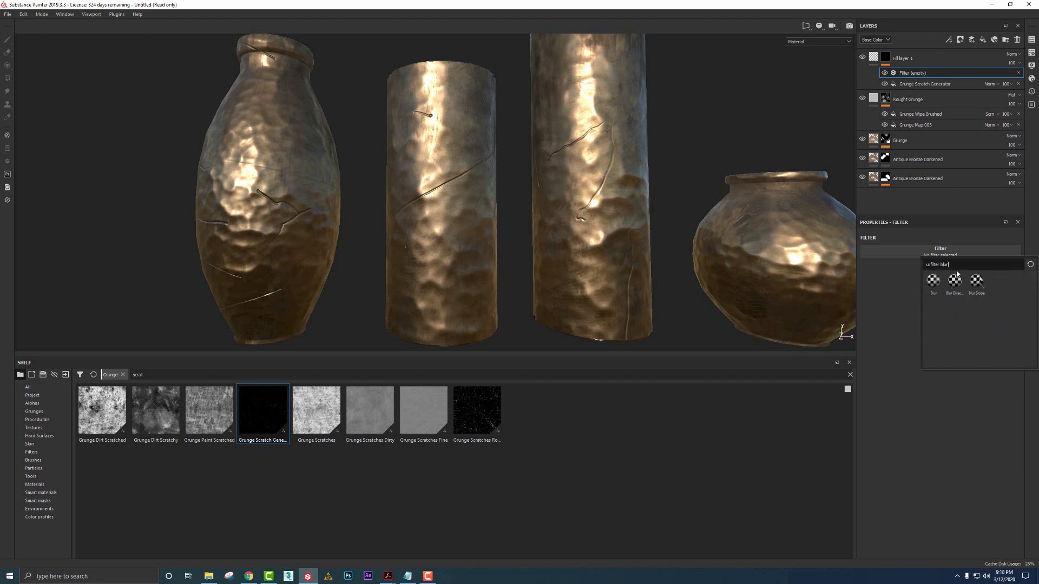
{"action": "left_click", "coordinate": [939, 288]}
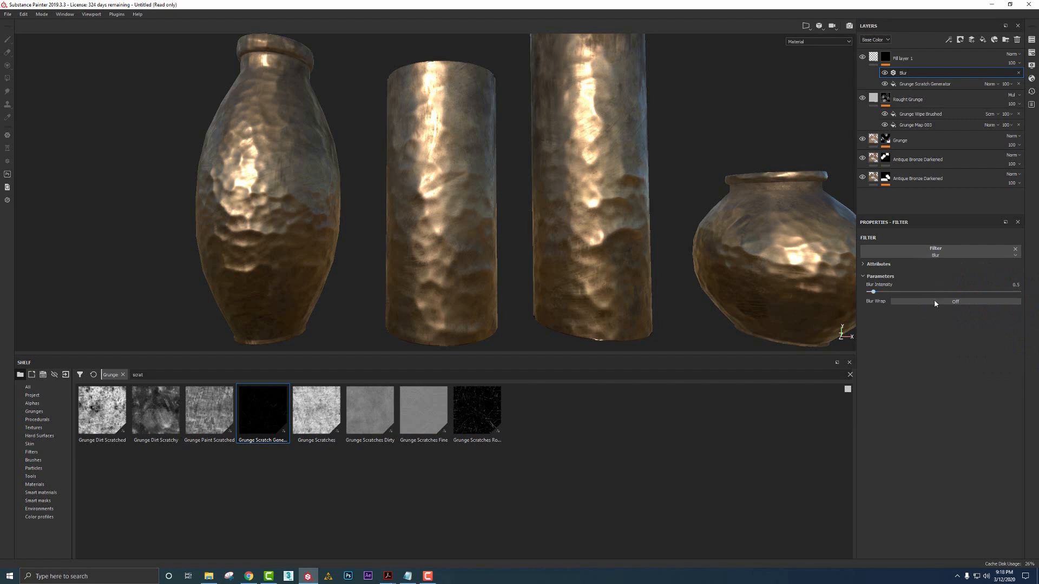
{"action": "left_click_drag", "start_coordinate": [872, 292], "coordinate": [871, 292]}
{"action": "left_click_drag", "start_coordinate": [870, 293], "coordinate": [870, 296]}
Enable the color channel on the scratch layer and set its base color to a gray of 0.234
{"action": "left_click", "coordinate": [874, 58]}
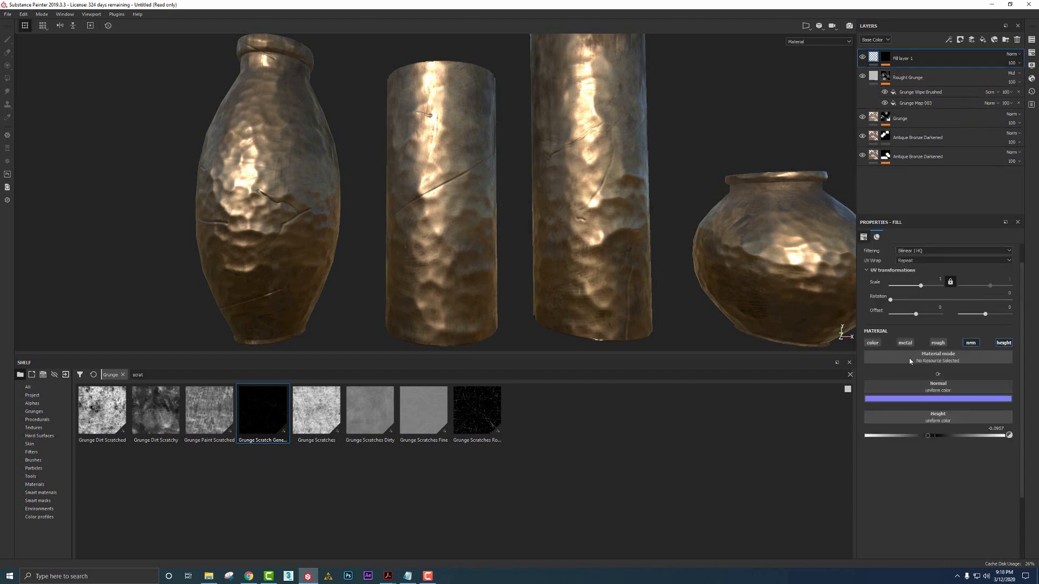
{"action": "left_click", "coordinate": [872, 343]}
{"action": "left_click", "coordinate": [919, 398]}
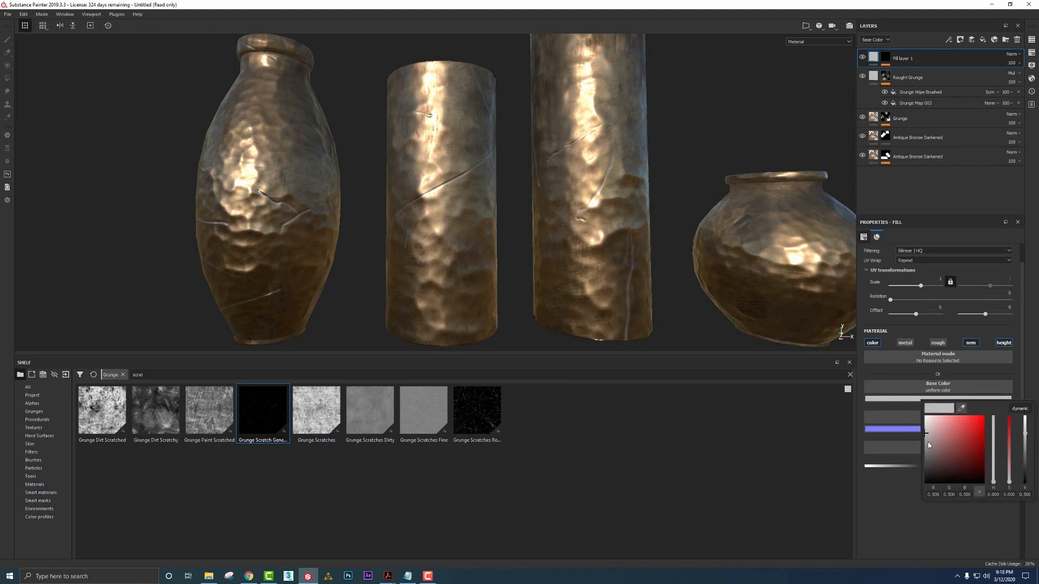
{"action": "left_click", "coordinate": [924, 449]}
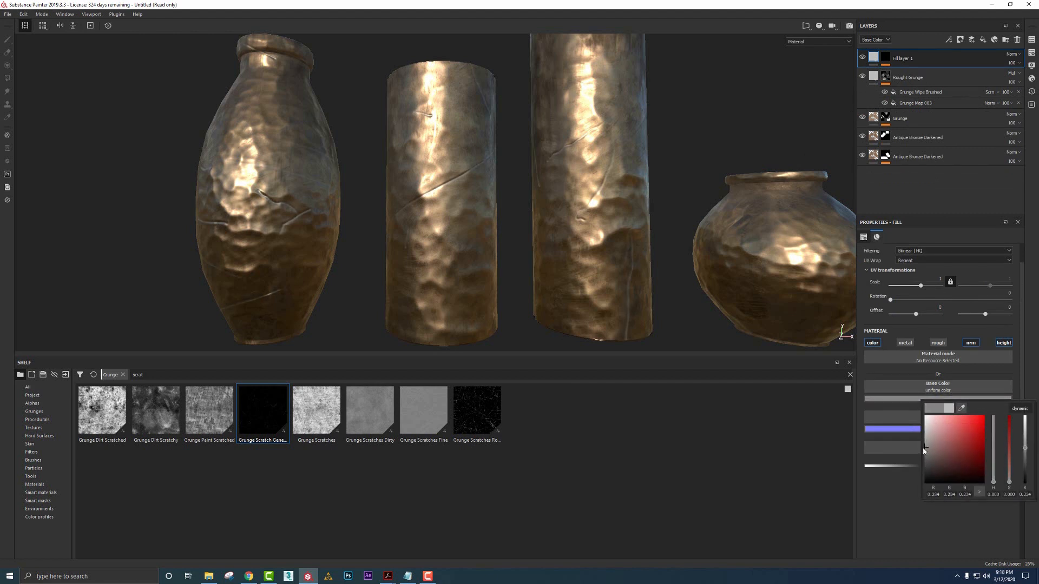
Switch the scratch layer's base color blending to Multiply and darken its base color to a near-black of 0.006
{"action": "left_click", "coordinate": [1011, 54]}
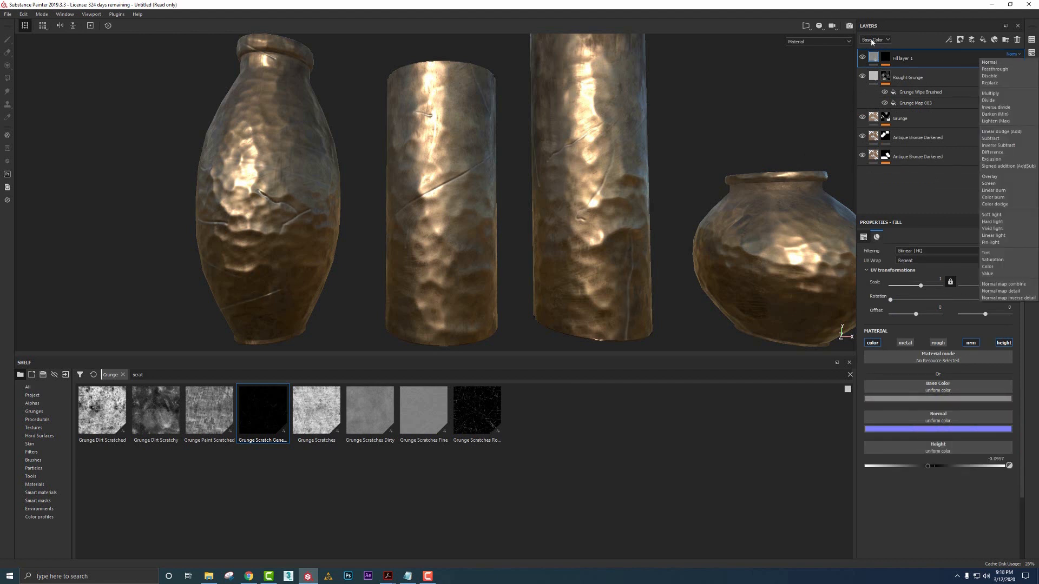
{"action": "left_click", "coordinate": [1000, 94]}
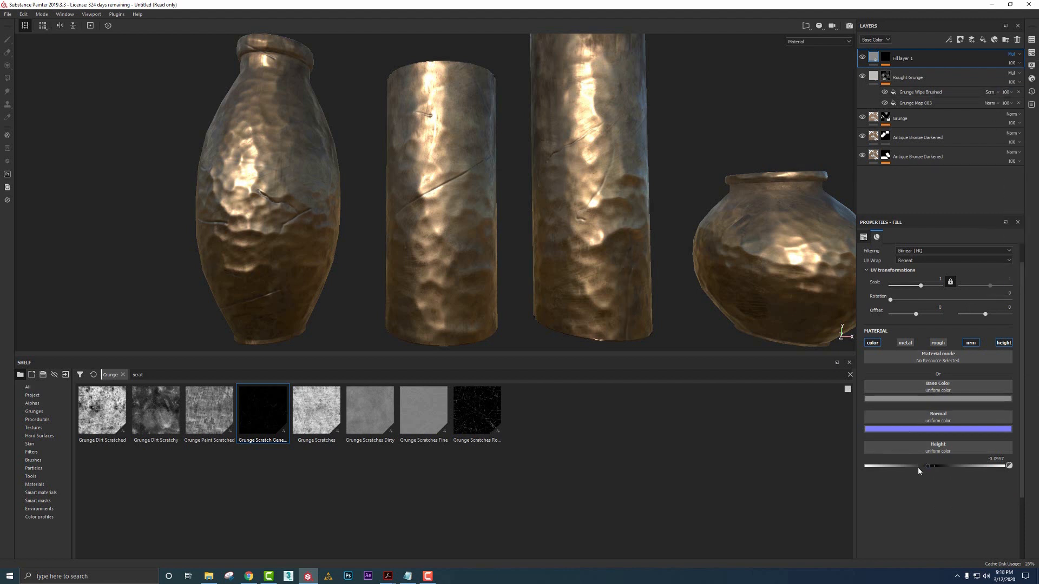
{"action": "left_click", "coordinate": [914, 399]}
{"action": "left_click_drag", "start_coordinate": [914, 426], "coordinate": [908, 483]}
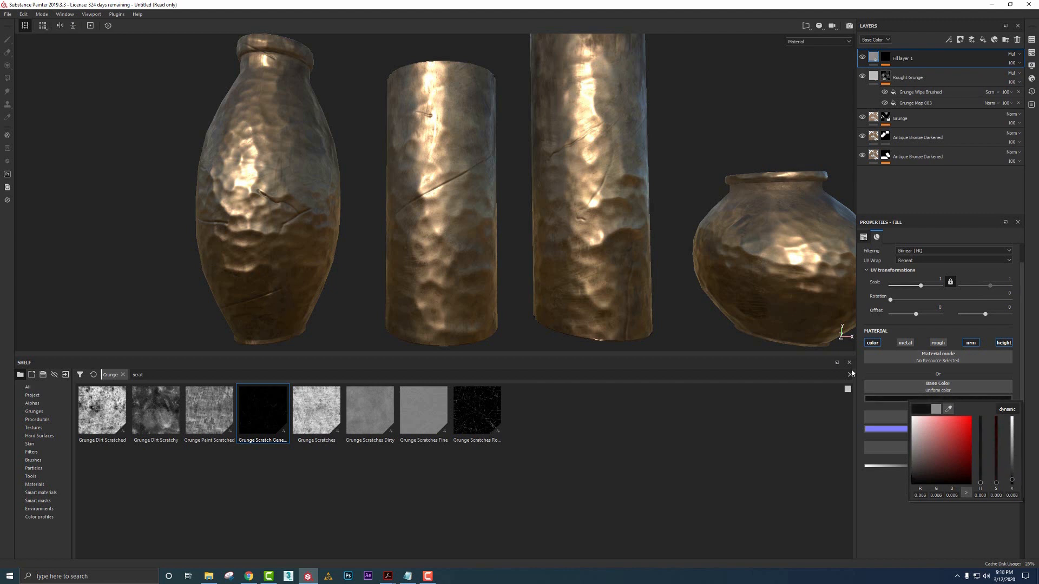
Set the Grunge Scratch Generator's balance to 0.52 in the scratch layer's mask
{"action": "scroll", "coordinate": [682, 157], "scroll_direction": "down", "scroll_amount": 5}
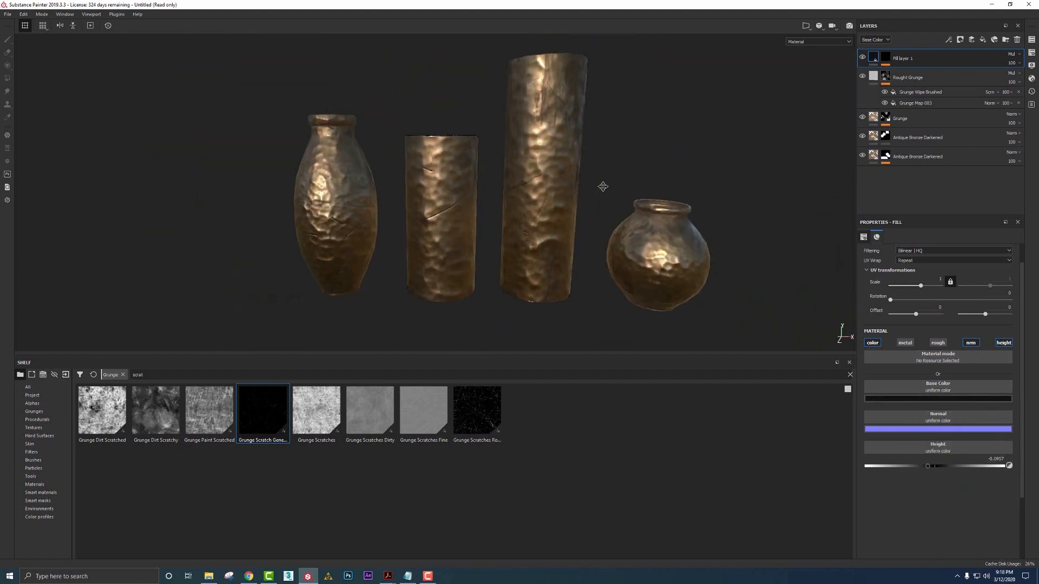
{"action": "left_click_drag", "start_coordinate": [619, 166], "coordinate": [607, 164], "text": "alt"}
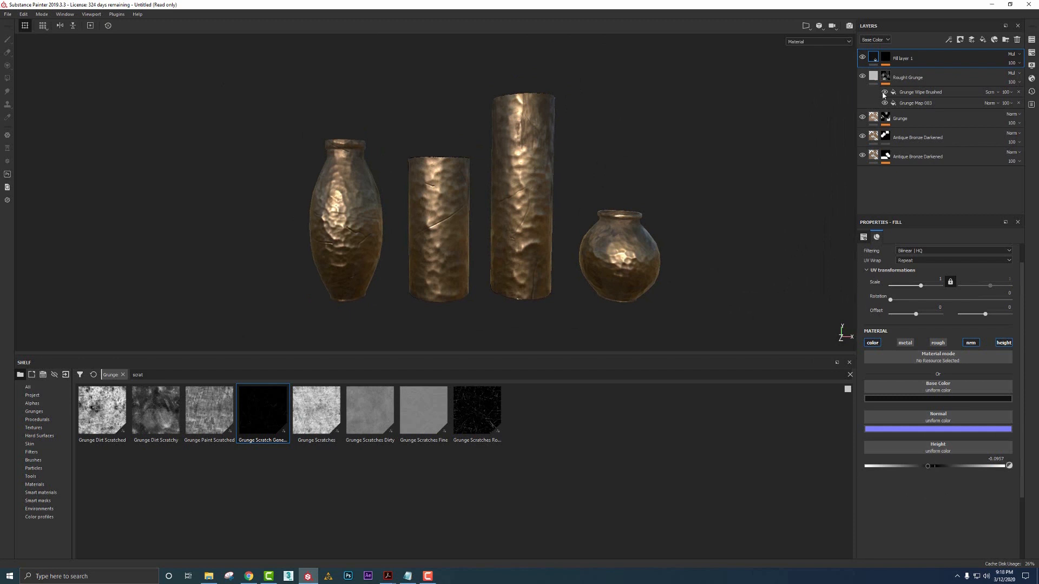
{"action": "left_click", "coordinate": [886, 58]}
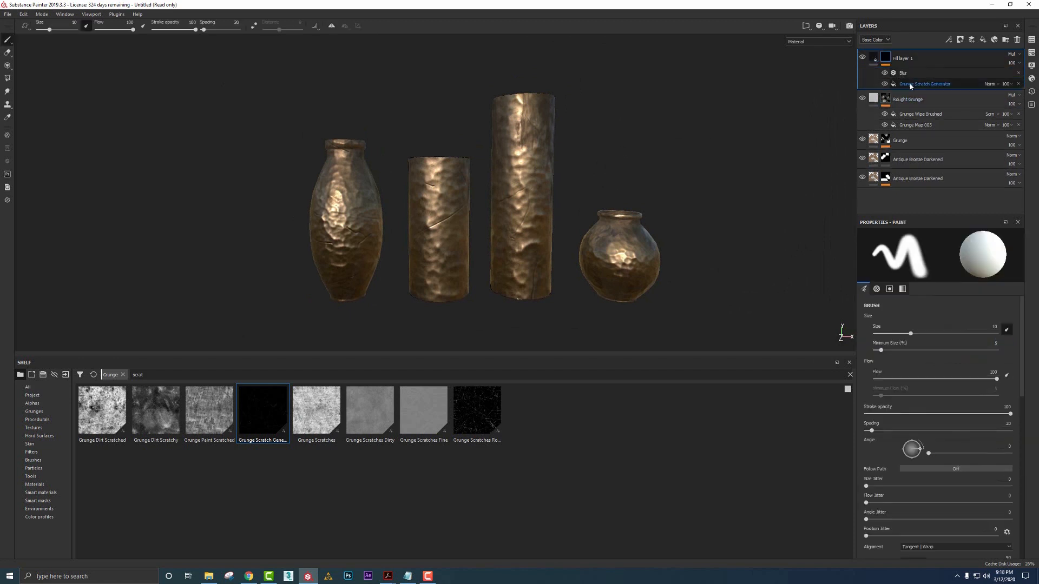
{"action": "left_click", "coordinate": [911, 84]}
{"action": "left_click_drag", "start_coordinate": [899, 410], "coordinate": [945, 411]}
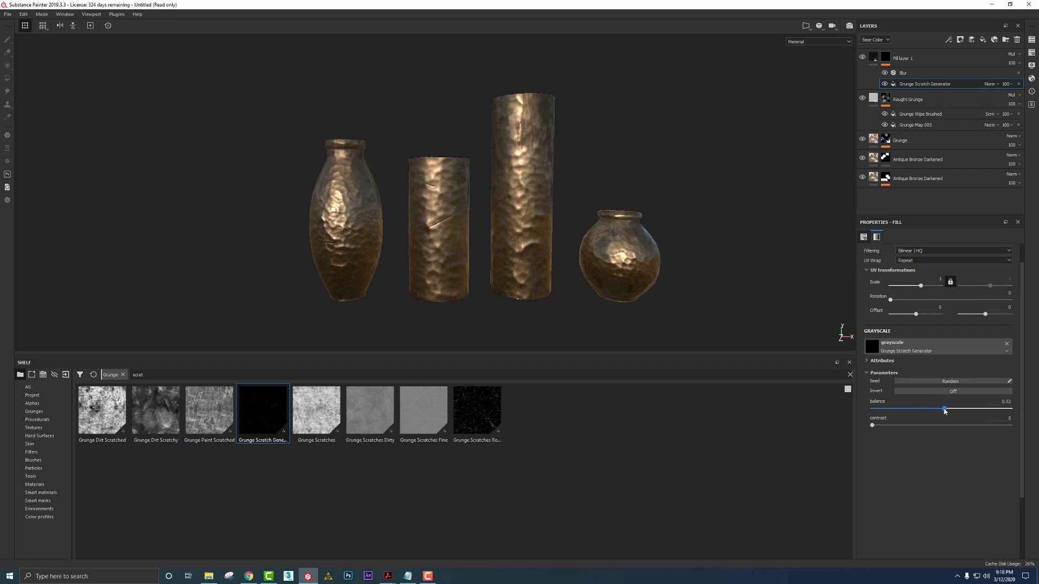
Set the scratch fill layer's height to -0.0203 to make the scratches on the vases shallower
{"action": "left_click", "coordinate": [873, 57]}
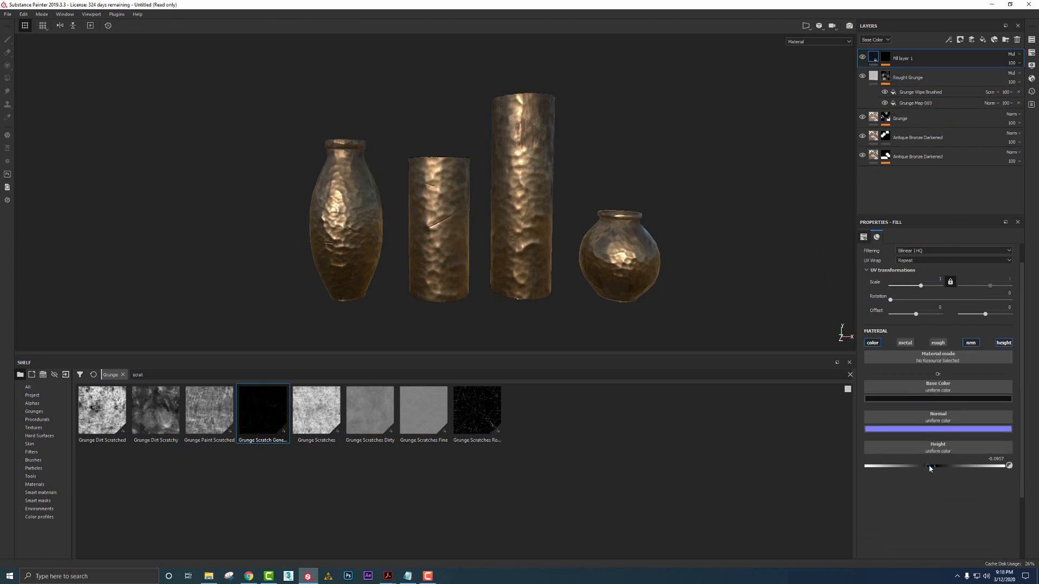
{"action": "left_click_drag", "start_coordinate": [930, 468], "coordinate": [933, 465]}
{"action": "scroll", "coordinate": [611, 236], "scroll_direction": "up", "scroll_amount": 2}
{"action": "left_click_drag", "start_coordinate": [614, 239], "coordinate": [601, 232], "text": "alt"}
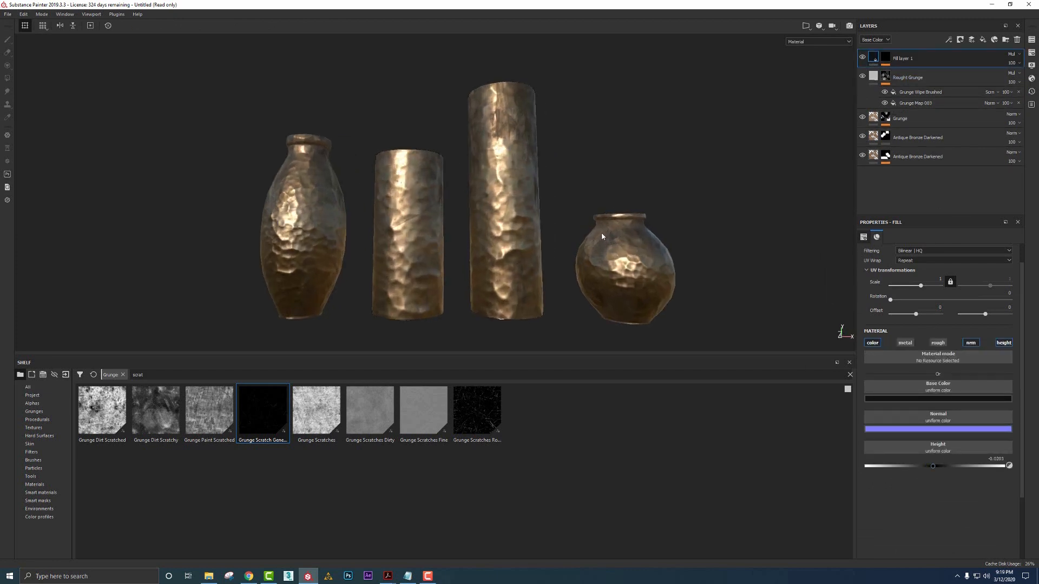
Examine the hammered bronze vases from several angles while rotating the environment lighting
{"action": "mouse_move", "coordinate": [602, 232]}
{"action": "right_mouse_down", "text": "shift"}
{"action": "mouse_move", "coordinate": [568, 228]}
{"action": "mouse_move", "coordinate": [627, 232]}
{"action": "mouse_move", "coordinate": [599, 230]}
{"action": "right_mouse_up", "text": "shift"}
{"action": "left_click_drag", "start_coordinate": [703, 173], "coordinate": [714, 181], "text": "alt"}
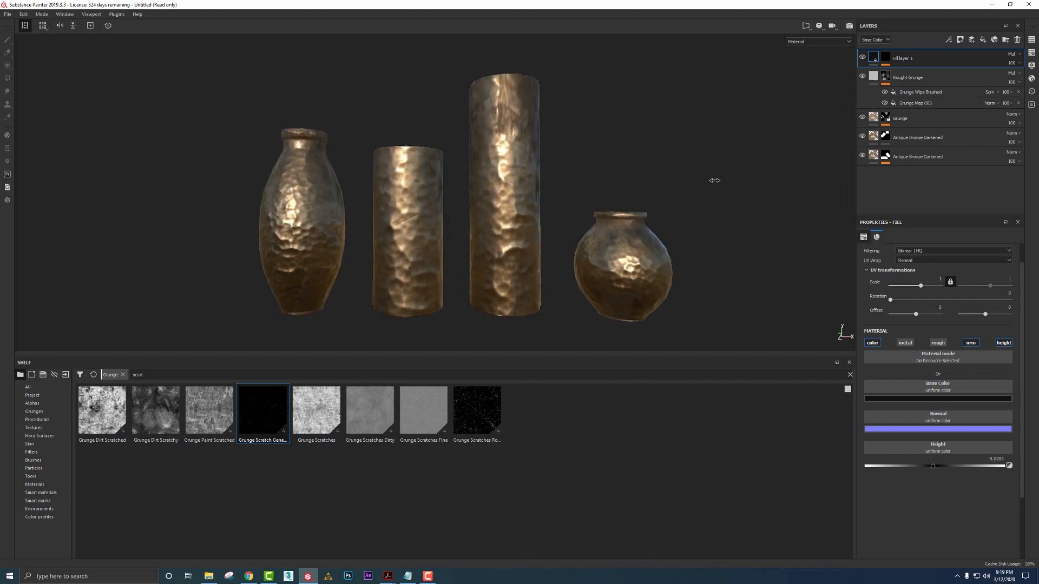
{"action": "mouse_move", "coordinate": [714, 181]}
{"action": "right_mouse_down", "text": "shift"}
{"action": "mouse_move", "coordinate": [728, 170]}
{"action": "mouse_move", "coordinate": [747, 177]}
{"action": "mouse_move", "coordinate": [732, 179]}
{"action": "right_mouse_up", "text": "shift"}
{"action": "mouse_move", "coordinate": [732, 178]}
{"action": "left_mouse_down", "text": "alt"}
{"action": "mouse_move", "coordinate": [735, 197]}
{"action": "mouse_move", "coordinate": [729, 169]}
{"action": "left_mouse_up", "text": "alt"}
{"action": "right_click_drag", "start_coordinate": [729, 168], "coordinate": [737, 171], "text": "shift"}
{"action": "left_click_drag", "start_coordinate": [736, 170], "coordinate": [716, 155], "text": "alt"}
{"action": "right_click_drag", "start_coordinate": [716, 156], "coordinate": [726, 157], "text": "shift"}
{"action": "middle_click_drag", "start_coordinate": [726, 158], "coordinate": [697, 161], "text": "alt"}
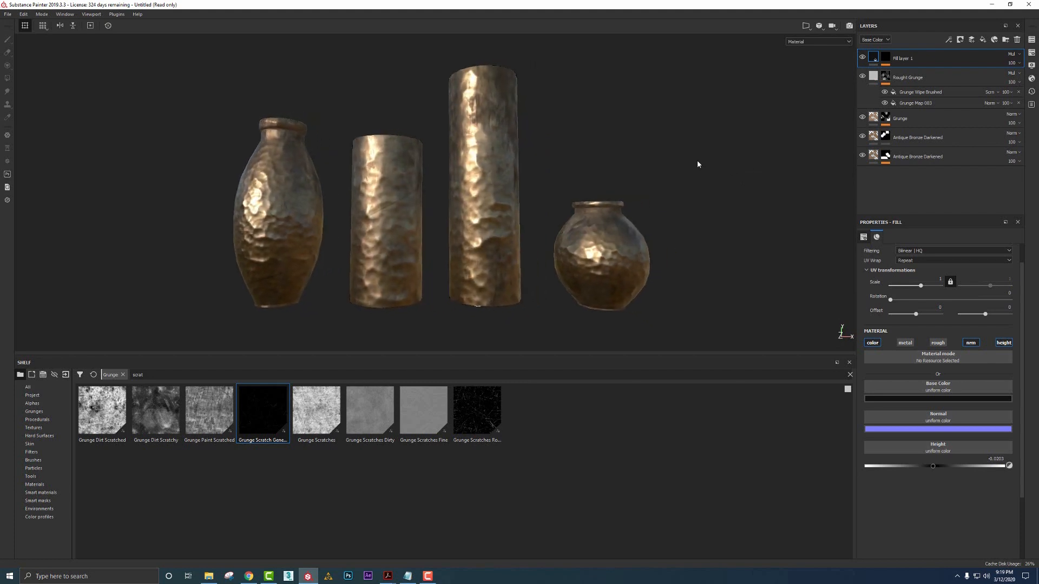
{"action": "right_click_drag", "start_coordinate": [697, 161], "coordinate": [694, 162], "text": "shift"}
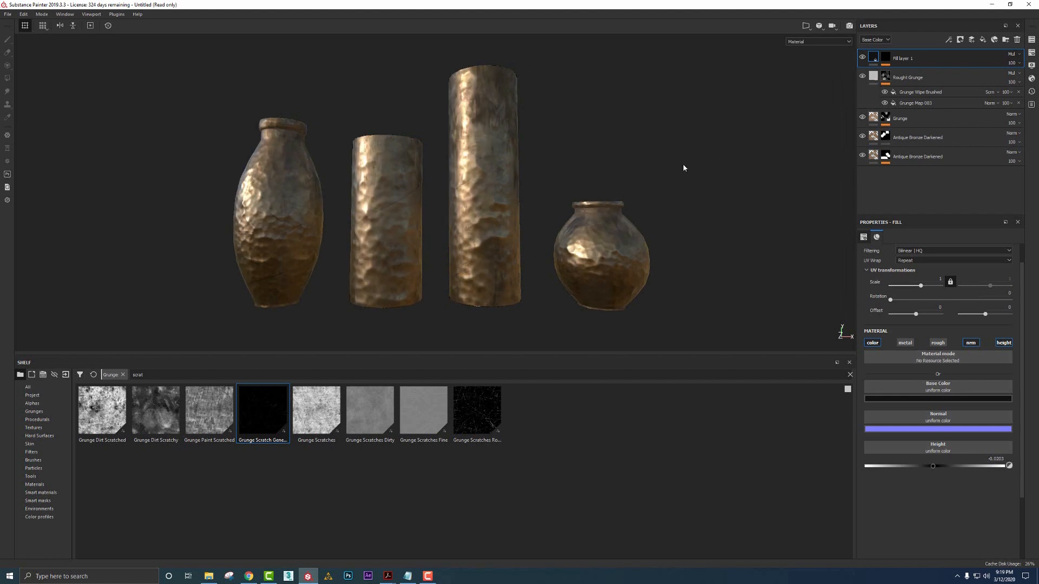
{"action": "right_click_drag", "start_coordinate": [683, 164], "coordinate": [691, 165], "text": "shift"}
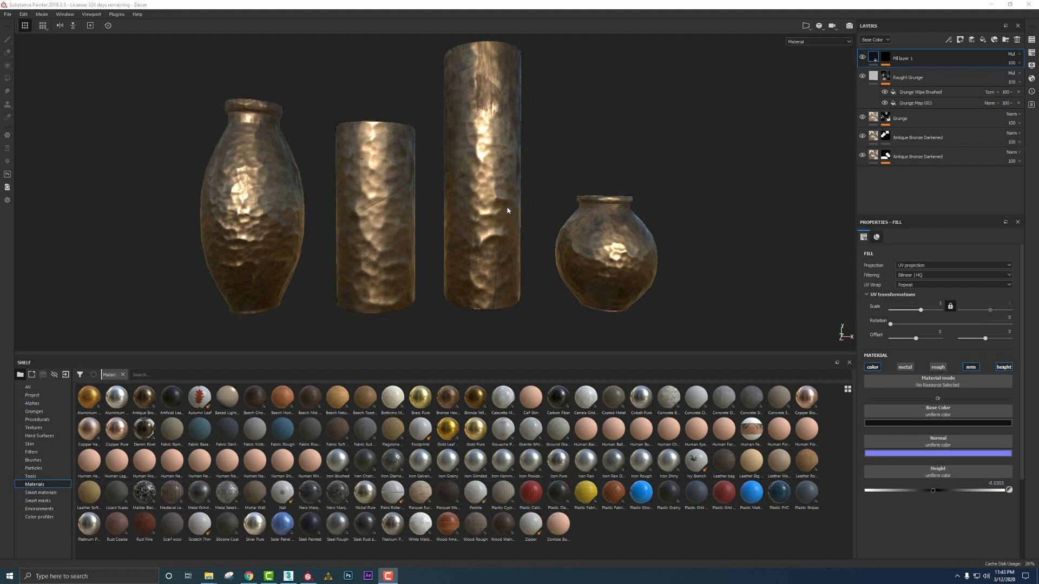
Export the vases' mesh to the Models folder in Wavefront OBJ format under the file name Decor Export
{"action": "left_click", "coordinate": [8, 15]}
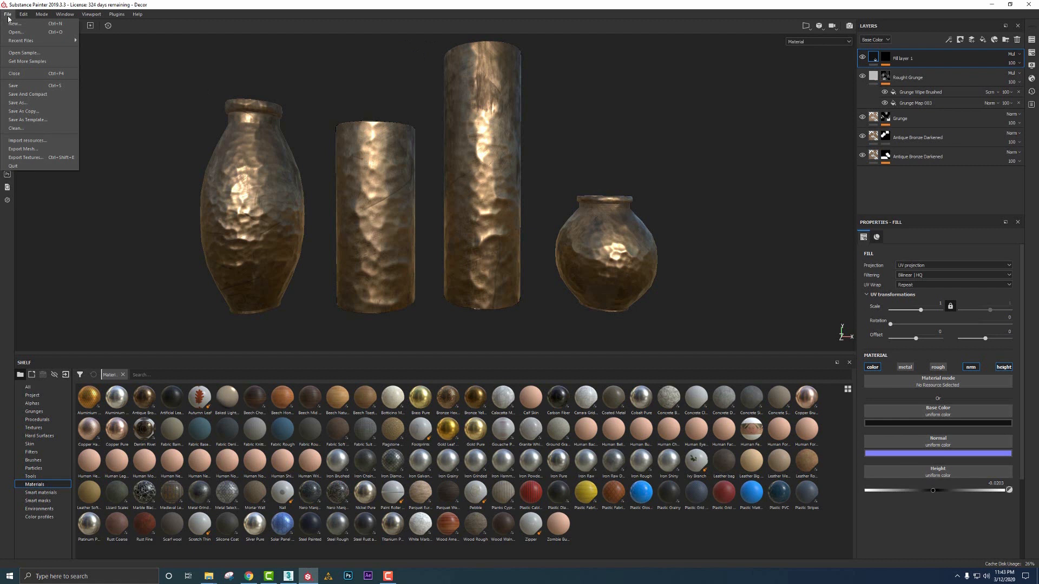
{"action": "left_click", "coordinate": [34, 149]}
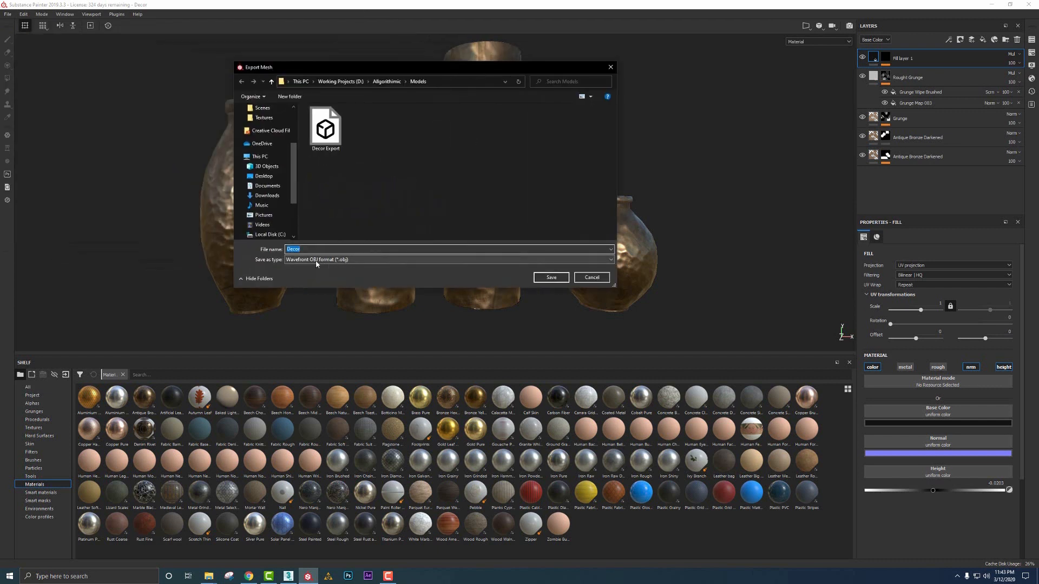
{"action": "left_click", "coordinate": [339, 114]}
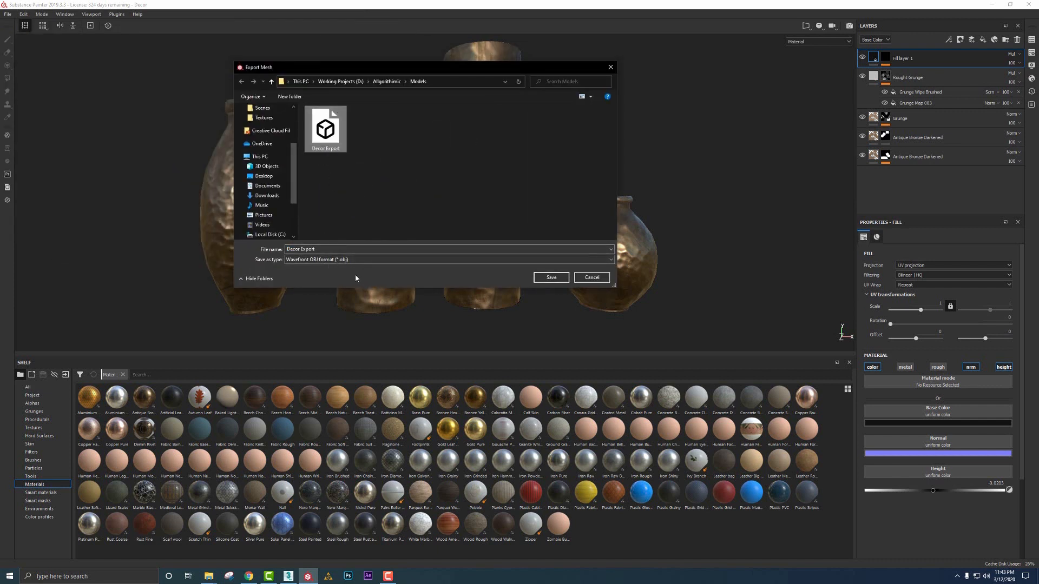
{"action": "left_click", "coordinate": [295, 262]}
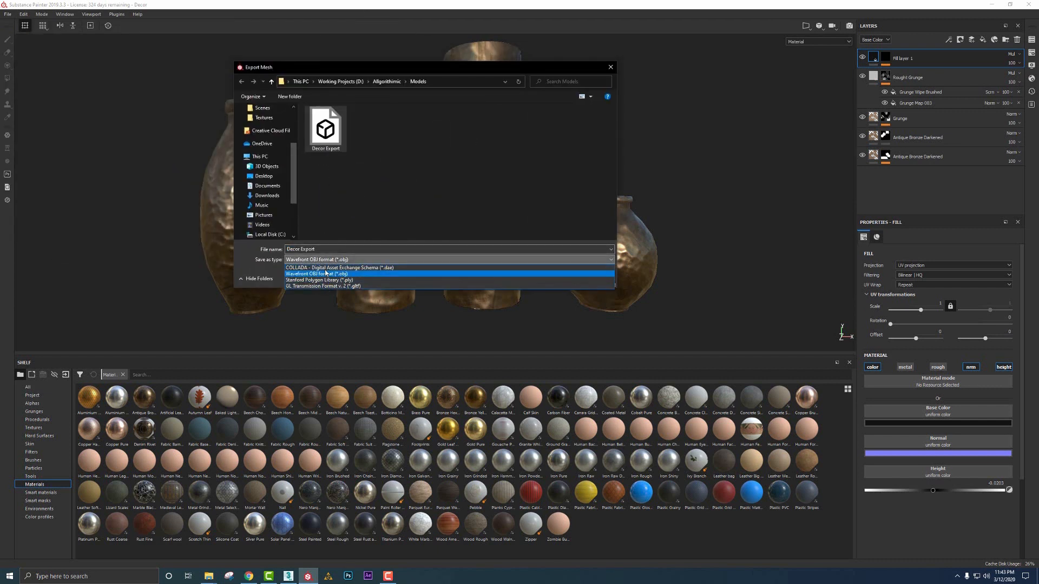
{"action": "left_click", "coordinate": [353, 276]}
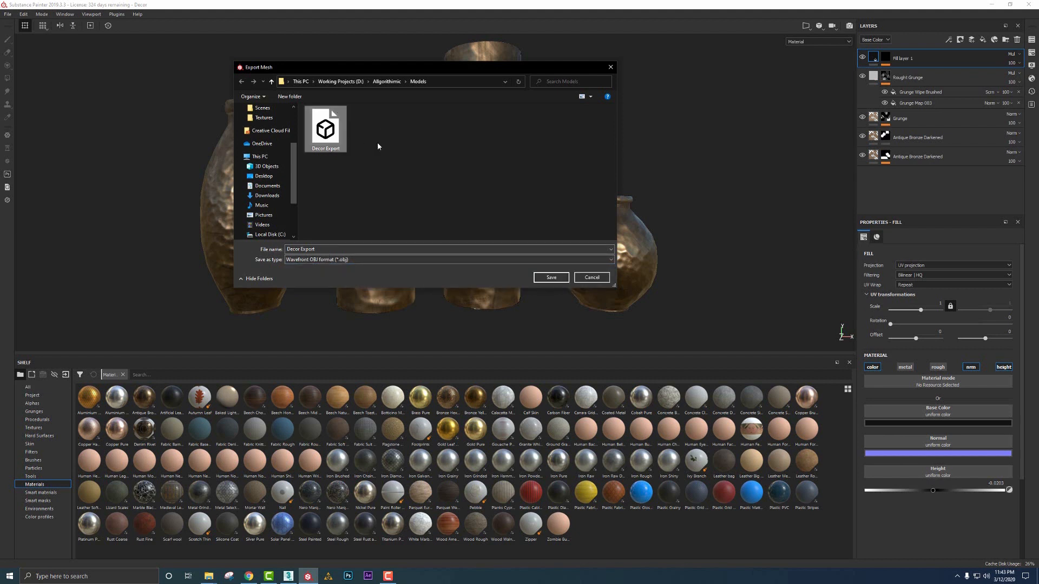
{"action": "left_click", "coordinate": [537, 278]}
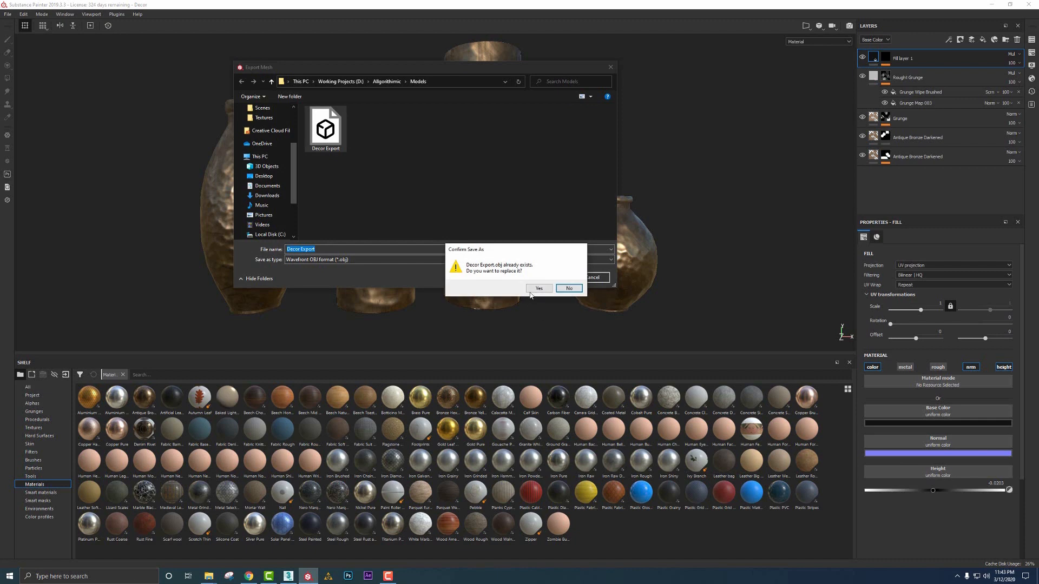
{"action": "left_click", "coordinate": [558, 287]}
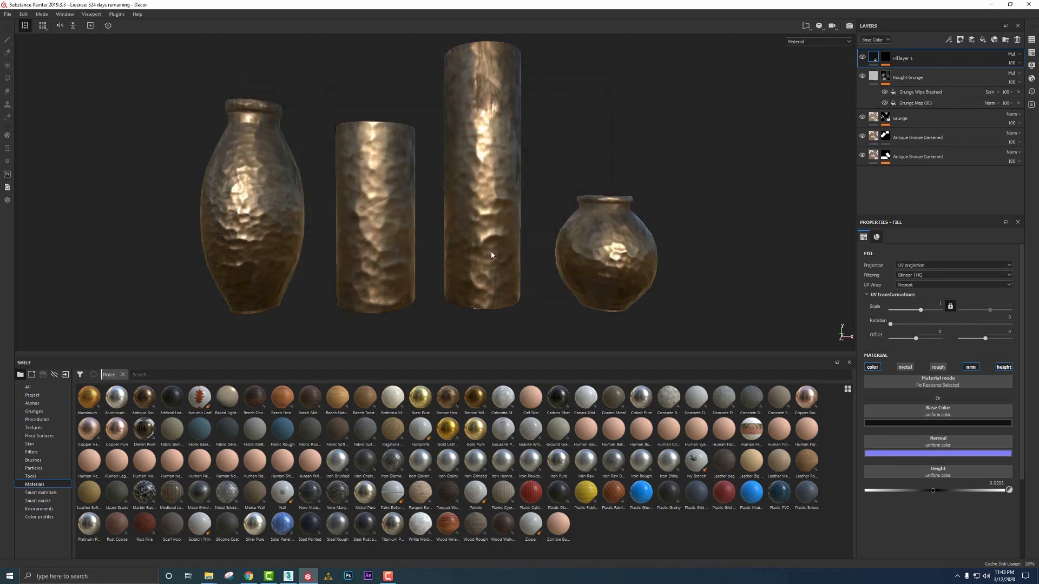
{"action": "left_click_drag", "start_coordinate": [457, 232], "coordinate": [444, 190], "text": "alt"}
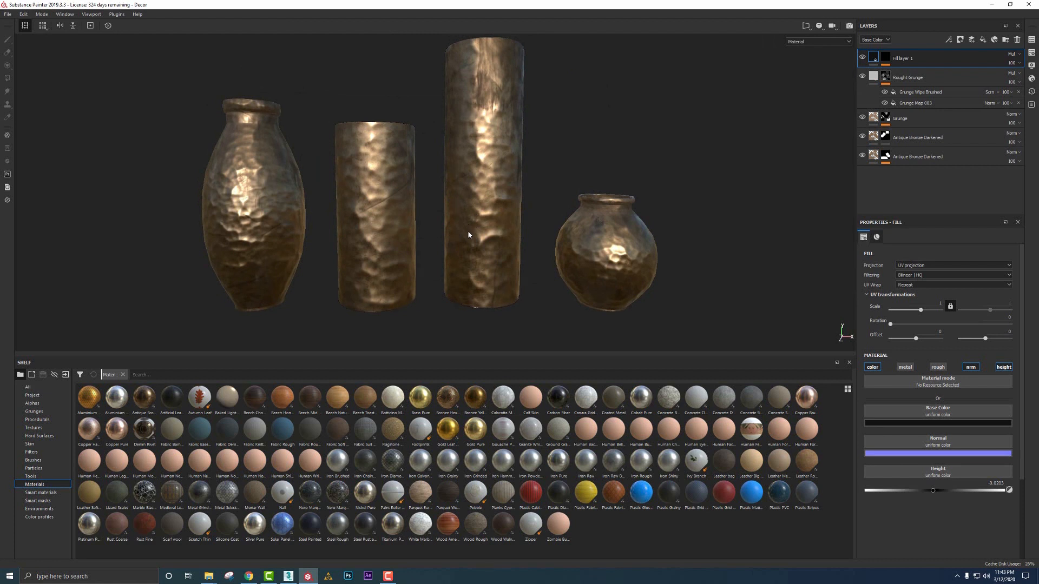
{"action": "left_click_drag", "start_coordinate": [478, 242], "coordinate": [481, 243], "text": "alt"}
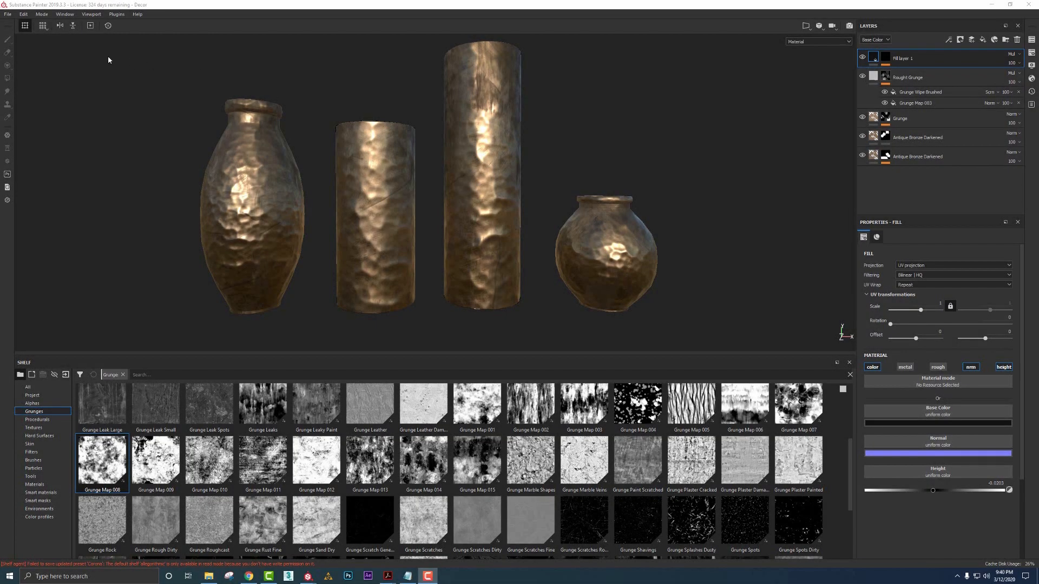
Create a new project from the ReceptionDesk.FBX mesh with a document resolution of 1024 and OpenGL normal maps
{"action": "left_click", "coordinate": [8, 14]}
{"action": "left_click", "coordinate": [13, 24]}
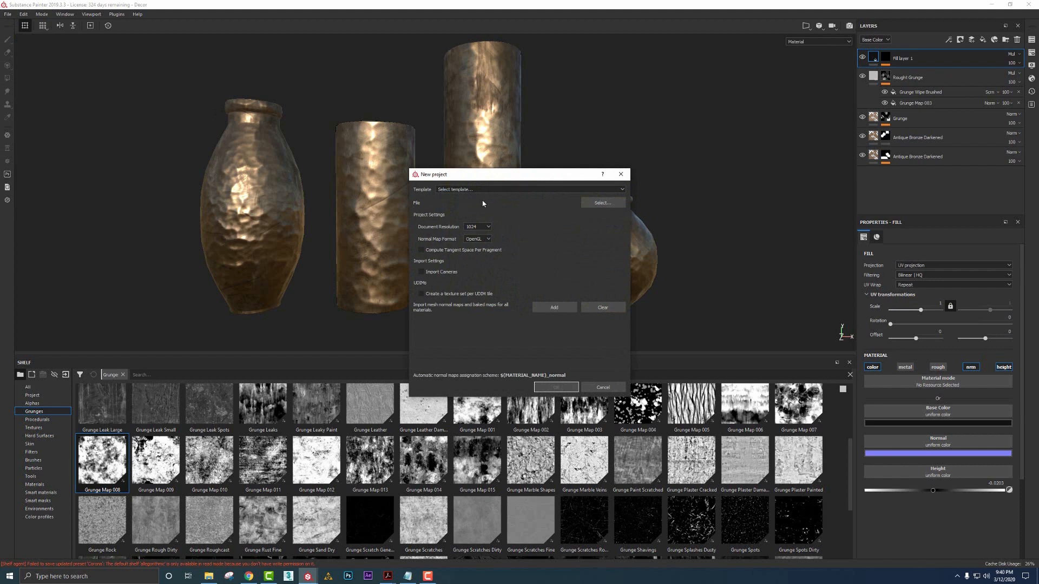
{"action": "left_click", "coordinate": [605, 205]}
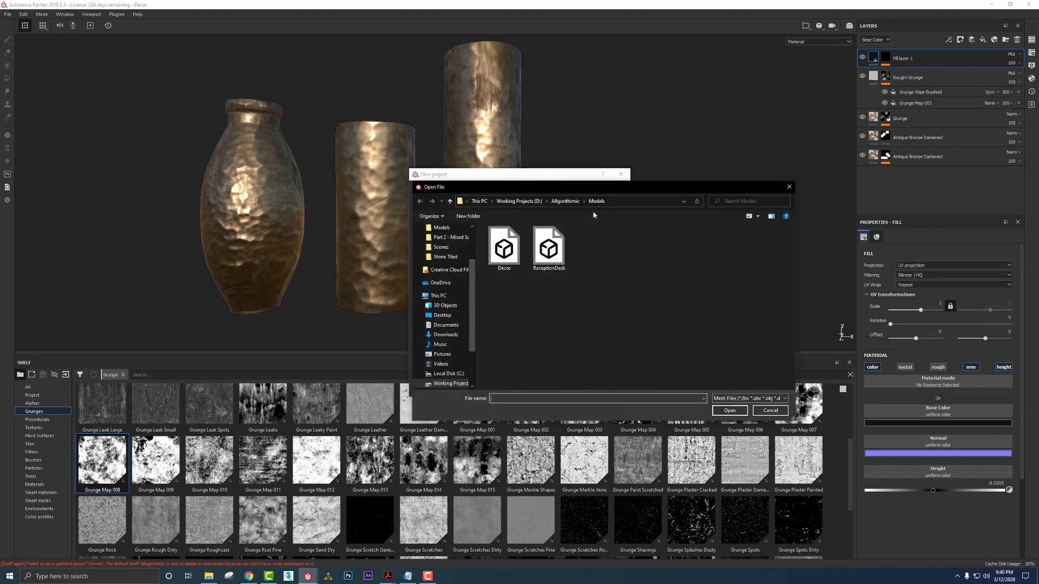
{"action": "double_click", "coordinate": [557, 256]}
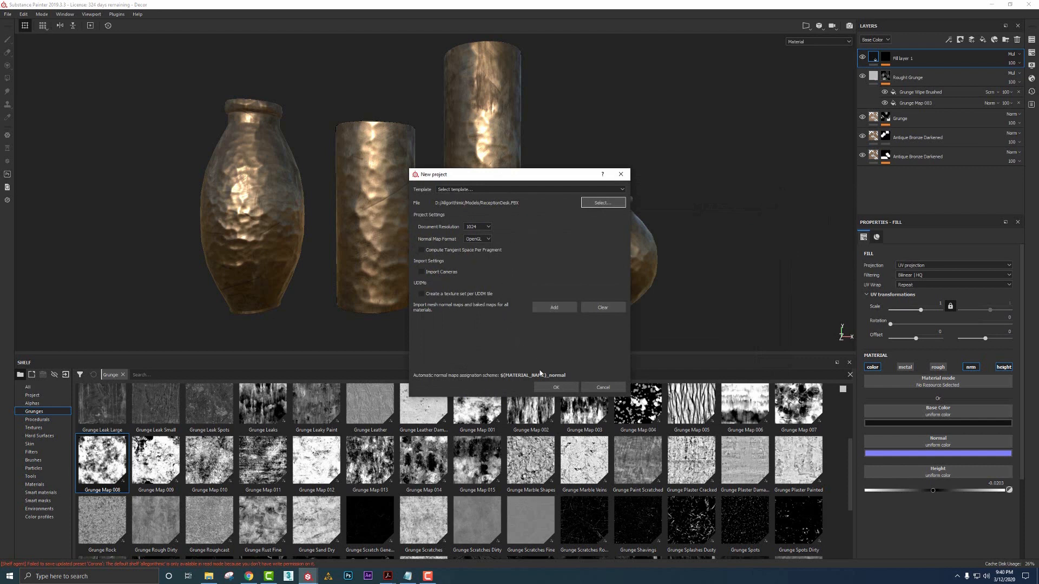
{"action": "left_click", "coordinate": [556, 388]}
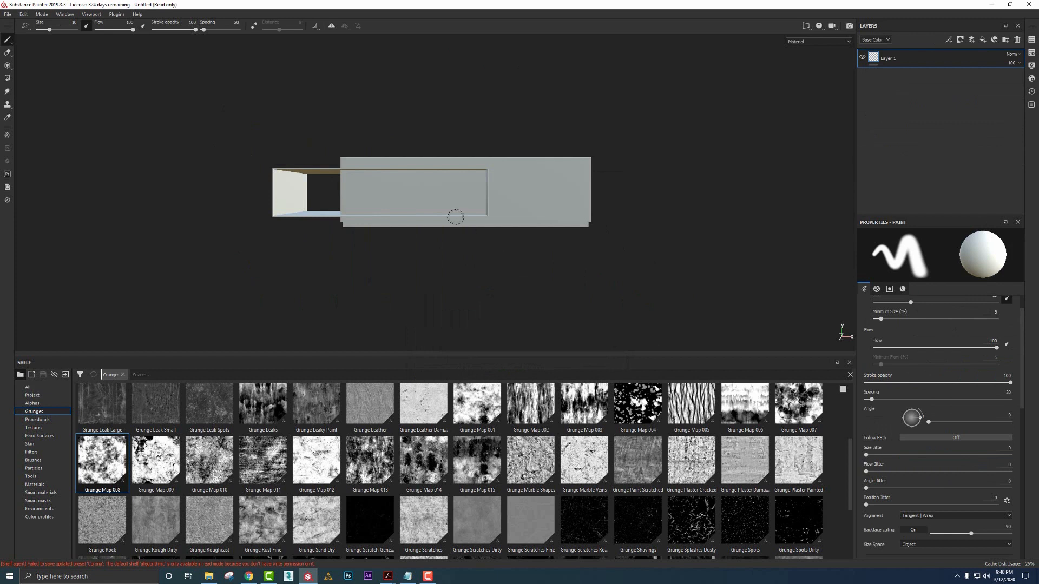
Examine the imported reception desk mesh from several angles and distances
{"action": "left_click_drag", "start_coordinate": [455, 217], "coordinate": [468, 251], "text": "alt"}
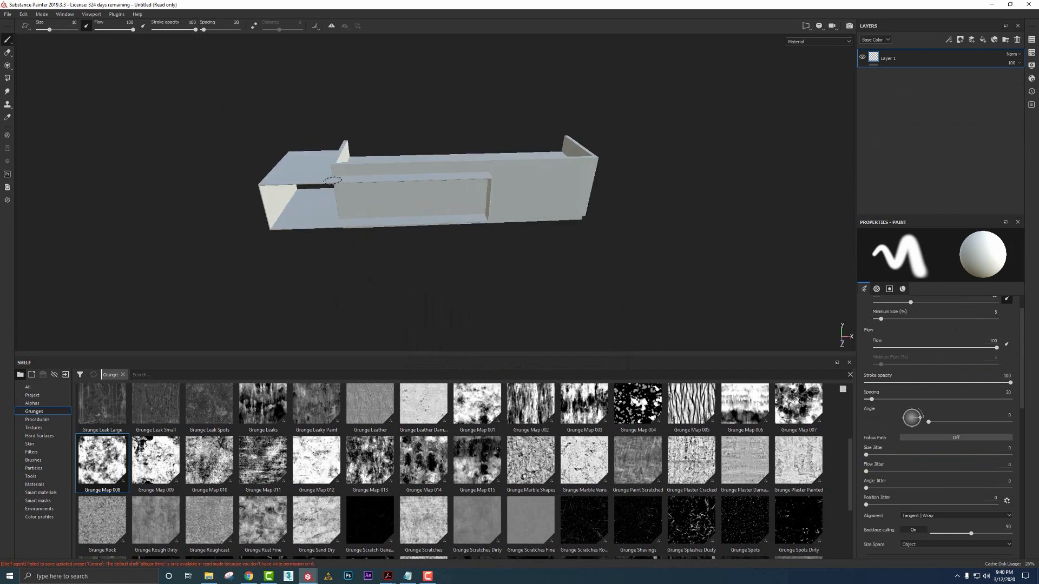
{"action": "middle_click_drag", "start_coordinate": [520, 225], "coordinate": [535, 262], "text": "alt"}
{"action": "scroll", "coordinate": [503, 233], "scroll_direction": "up", "scroll_amount": 3}
{"action": "left_click_drag", "start_coordinate": [501, 232], "coordinate": [420, 222], "text": "alt"}
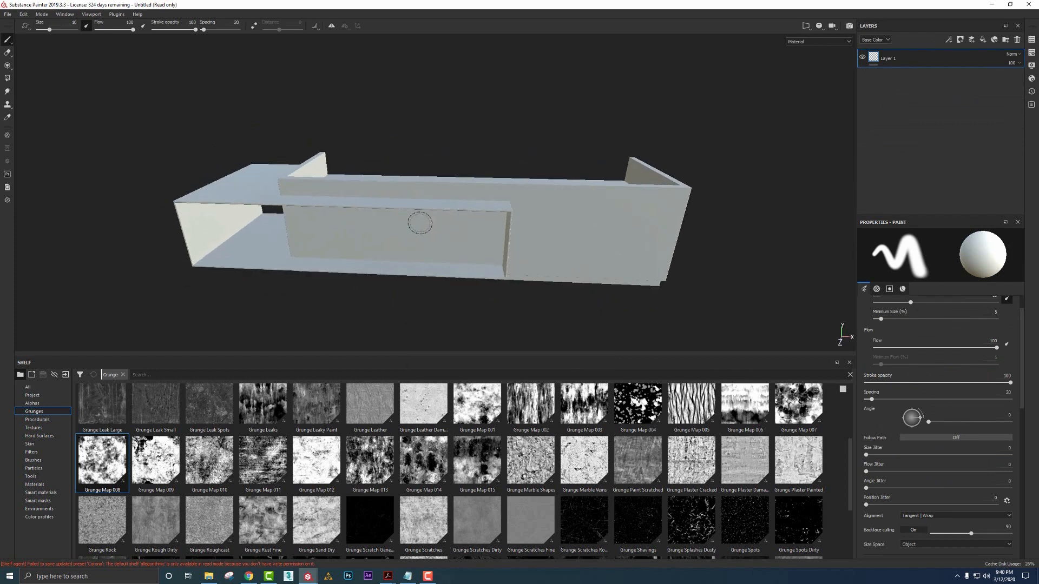
{"action": "scroll", "coordinate": [422, 221], "scroll_direction": "up", "scroll_amount": 3}
{"action": "middle_click_drag", "start_coordinate": [431, 213], "coordinate": [471, 207], "text": "alt"}
{"action": "scroll", "coordinate": [470, 207], "scroll_direction": "down", "scroll_amount": 2}
{"action": "left_click_drag", "start_coordinate": [470, 206], "coordinate": [473, 201], "text": "alt"}
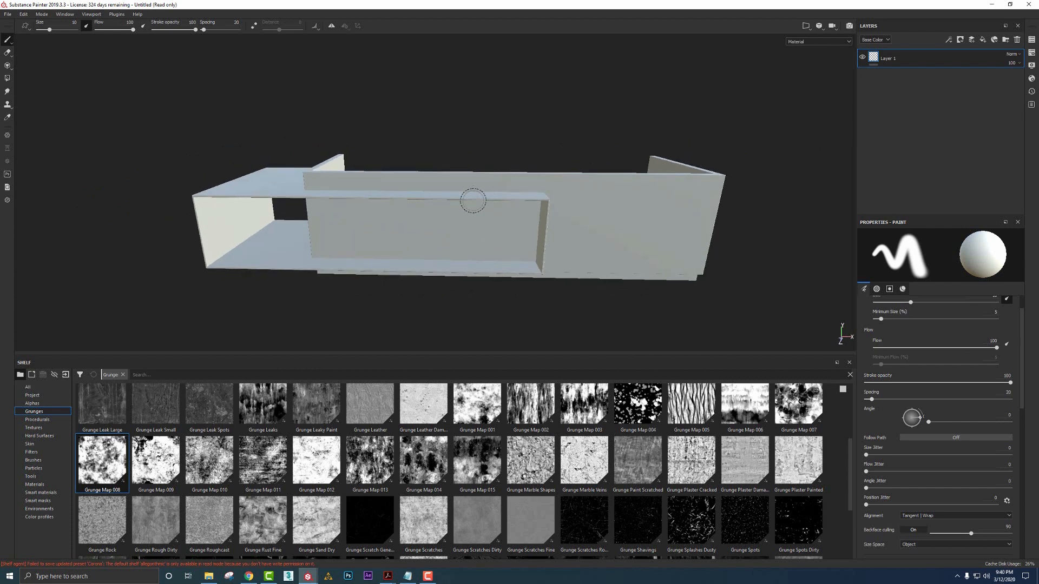
Toggle the visibility of the RDesk, RMetal and RWood texture sets to check which desk parts each one covers
{"action": "left_click", "coordinate": [1031, 41]}
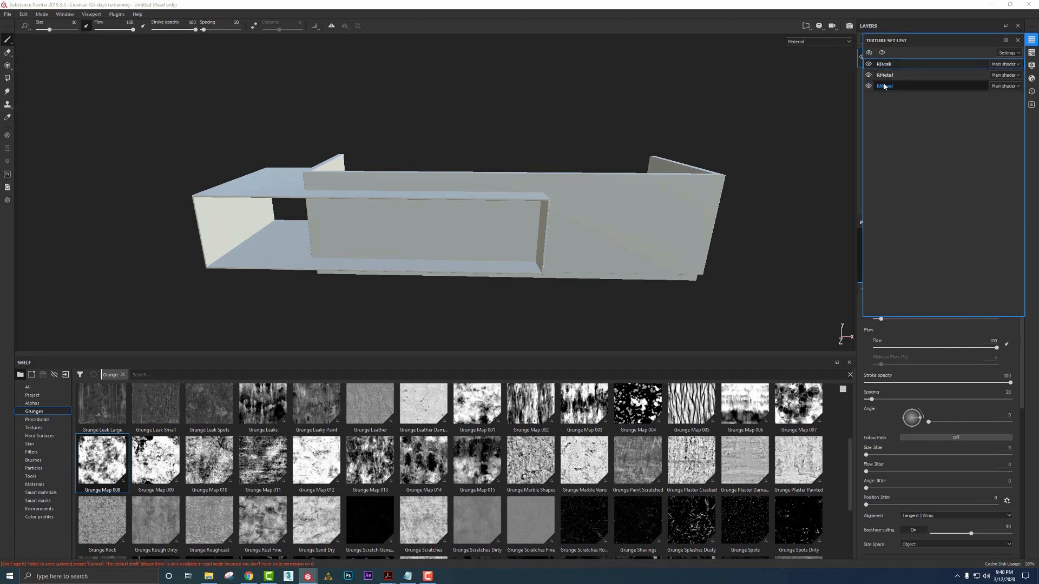
{"action": "left_click", "coordinate": [868, 64]}
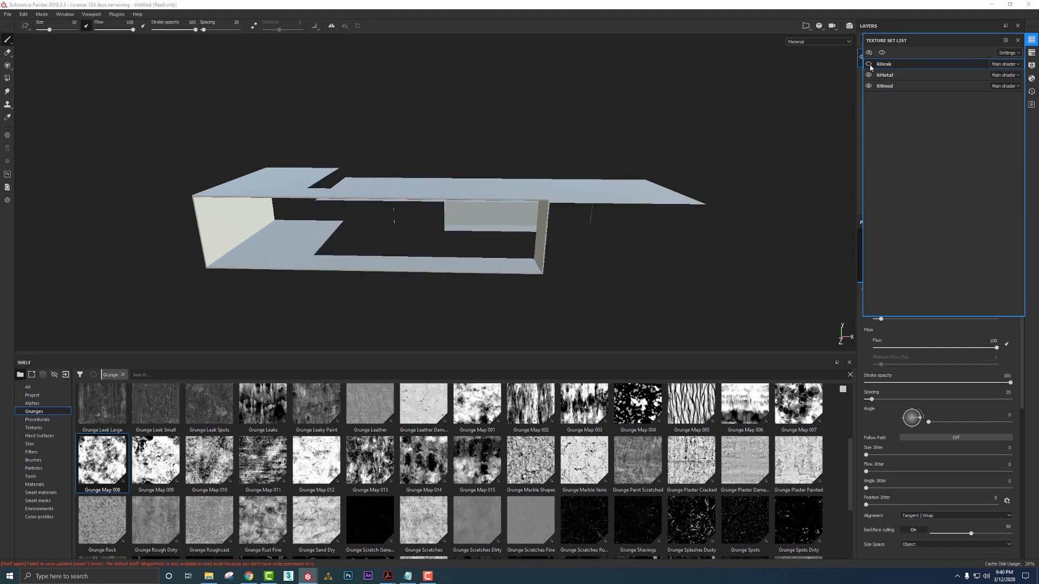
{"action": "left_click", "coordinate": [868, 65]}
{"action": "left_click", "coordinate": [870, 76]}
{"action": "left_click", "coordinate": [870, 75]}
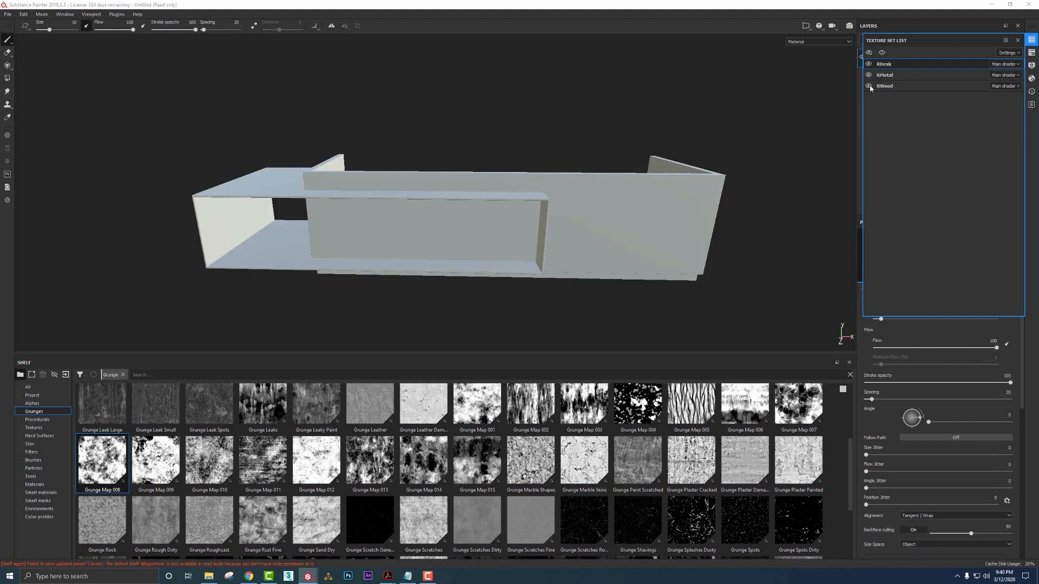
{"action": "left_click", "coordinate": [870, 88]}
{"action": "left_click_drag", "start_coordinate": [644, 125], "coordinate": [646, 151], "text": "alt"}
{"action": "left_click", "coordinate": [869, 88]}
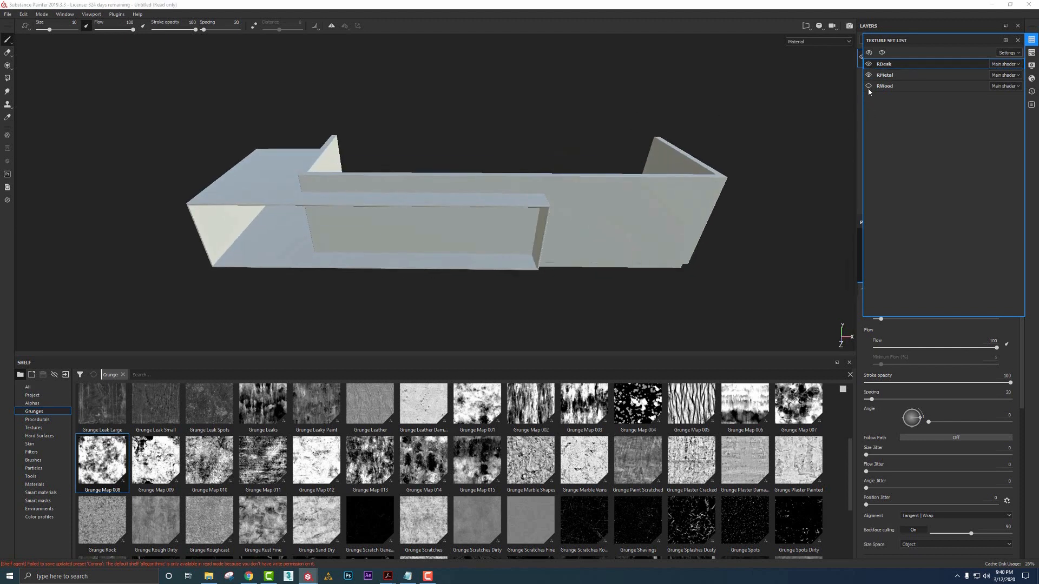
{"action": "left_click", "coordinate": [869, 87]}
{"action": "left_click_drag", "start_coordinate": [756, 134], "coordinate": [746, 110], "text": "alt"}
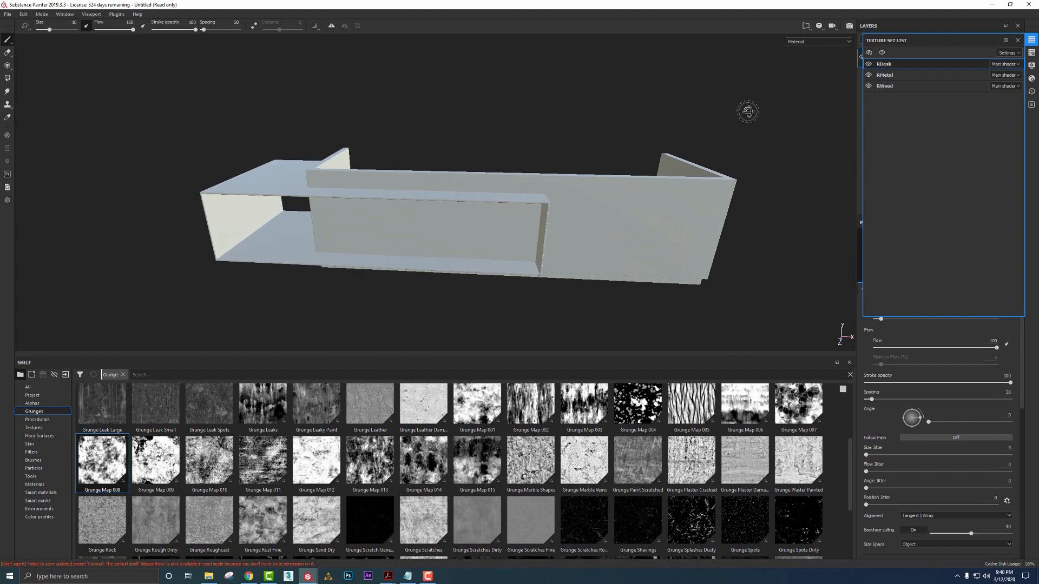
Set up the desk's mesh map baking with the ID map excluded and matching set to By Mesh Name
{"action": "left_click", "coordinate": [1031, 55]}
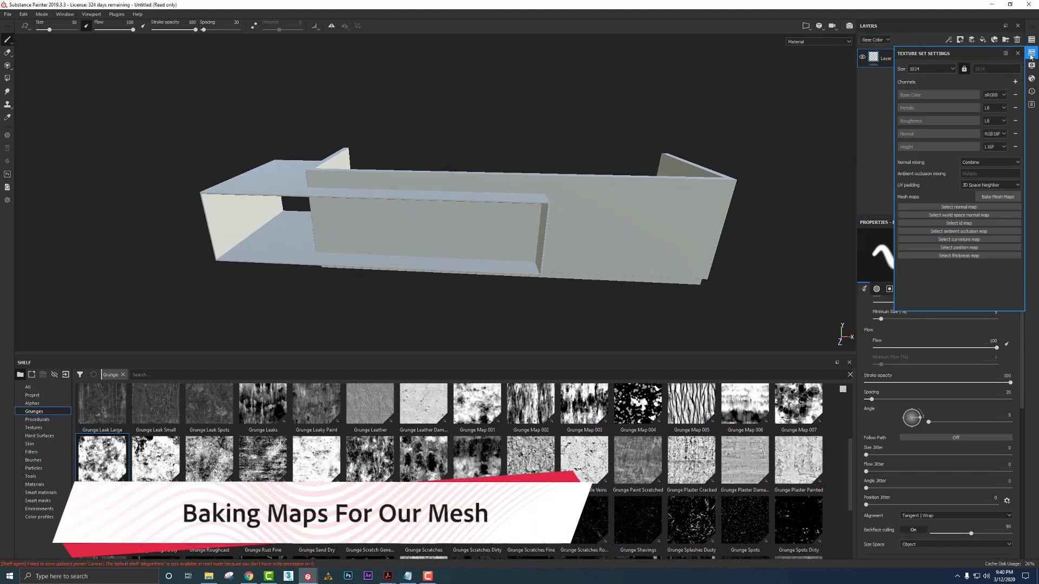
{"action": "left_click", "coordinate": [992, 197]}
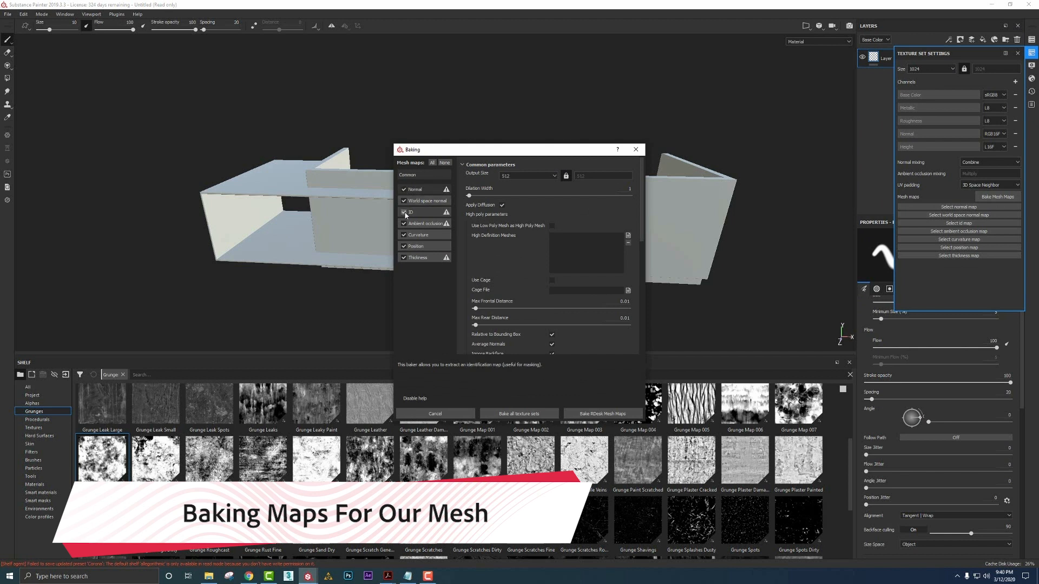
{"action": "scroll", "coordinate": [562, 292], "scroll_direction": "down", "scroll_amount": 2}
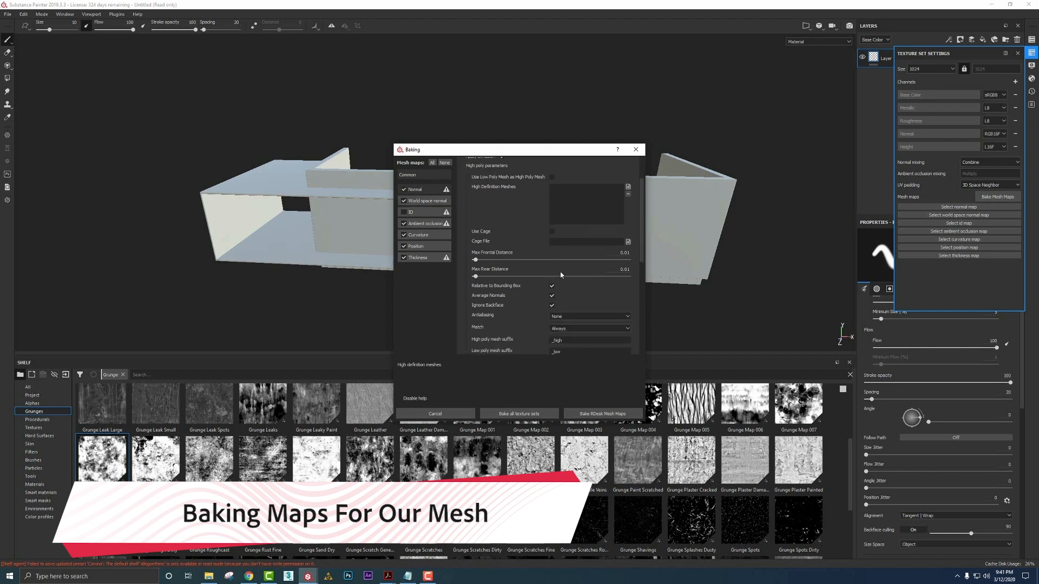
{"action": "left_click", "coordinate": [573, 328]}
{"action": "left_click", "coordinate": [567, 340]}
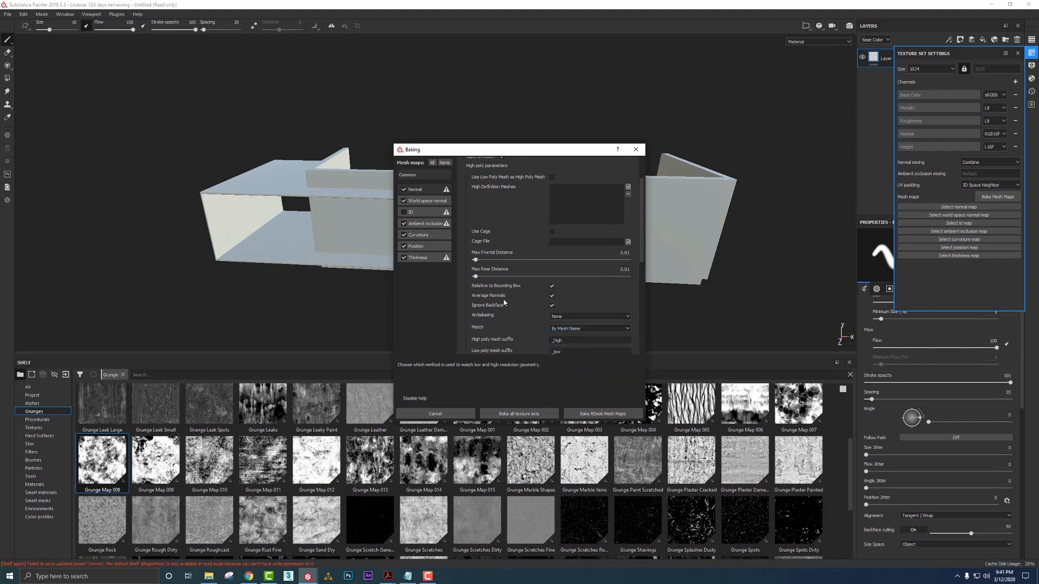
Set the ambient occlusion bake's self occlusion to Only Same Mesh Name
{"action": "left_click", "coordinate": [425, 223]}
{"action": "left_click", "coordinate": [536, 284]}
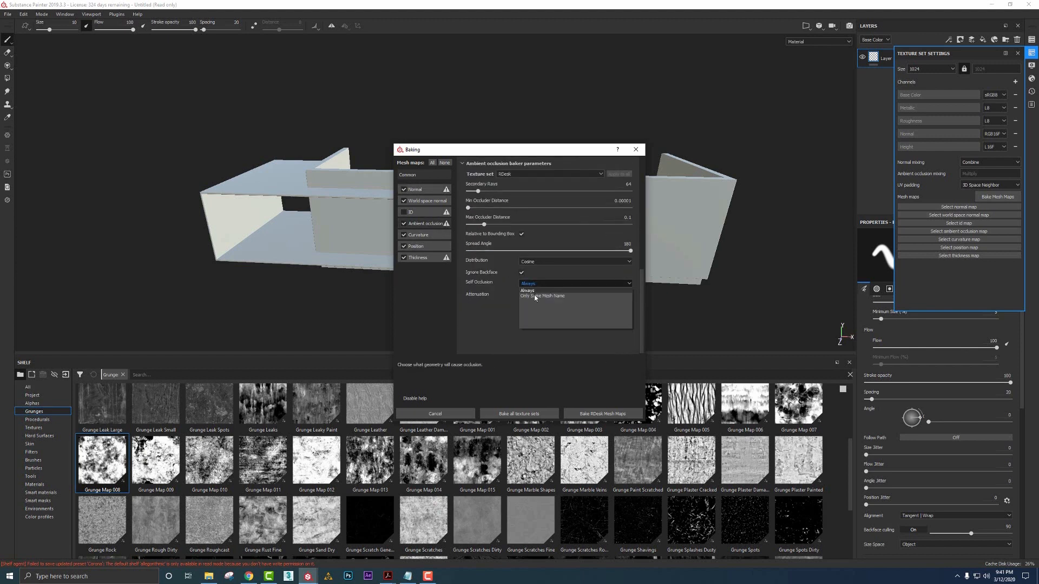
{"action": "left_click", "coordinate": [536, 296]}
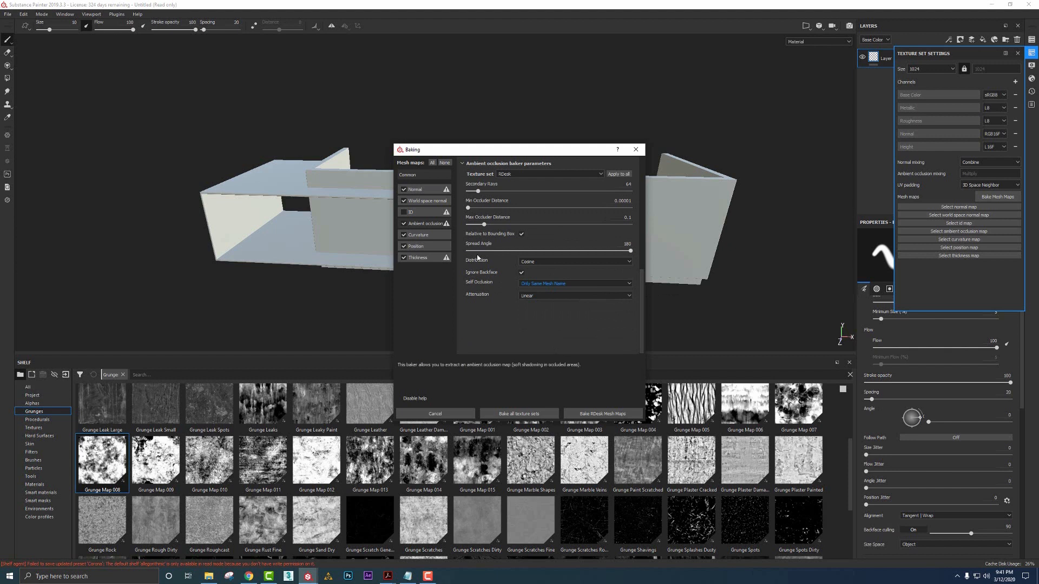
Set the bake output size to 4096 and bake the mesh maps for all of the desk's texture sets
{"action": "left_click", "coordinate": [424, 175]}
{"action": "left_click", "coordinate": [514, 176]}
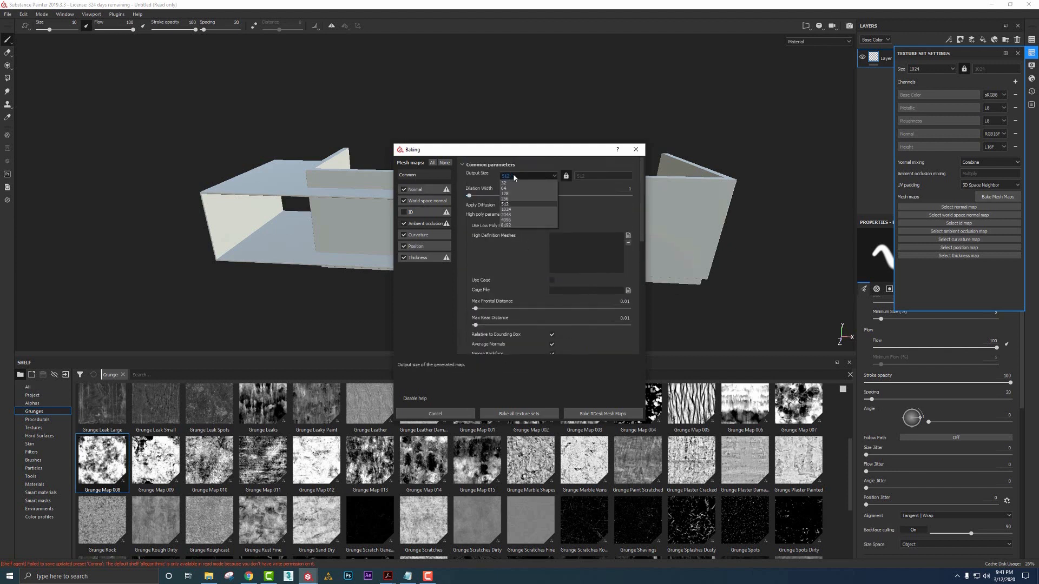
{"action": "left_click", "coordinate": [510, 219]}
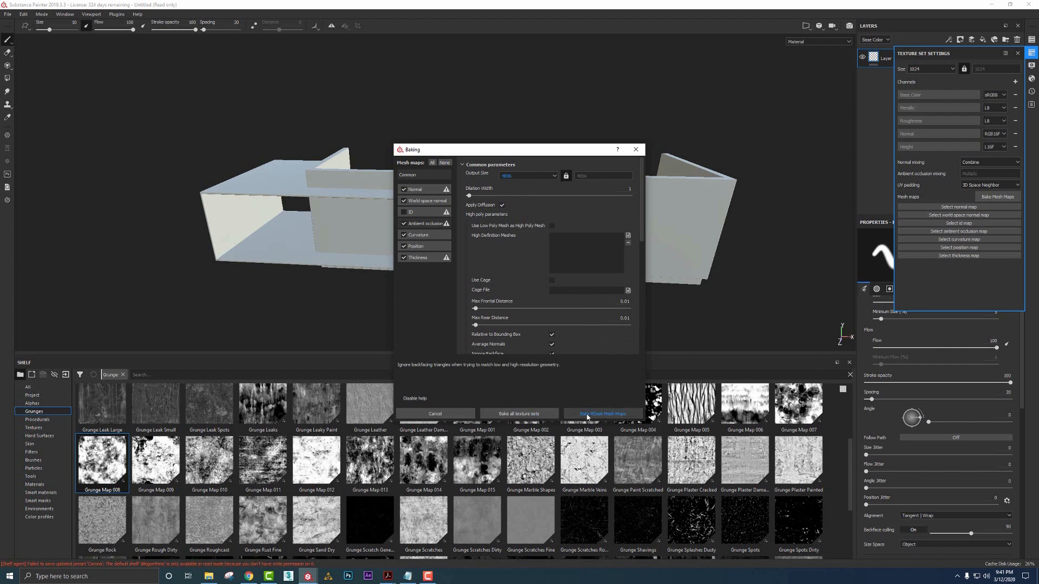
{"action": "left_click", "coordinate": [528, 414]}
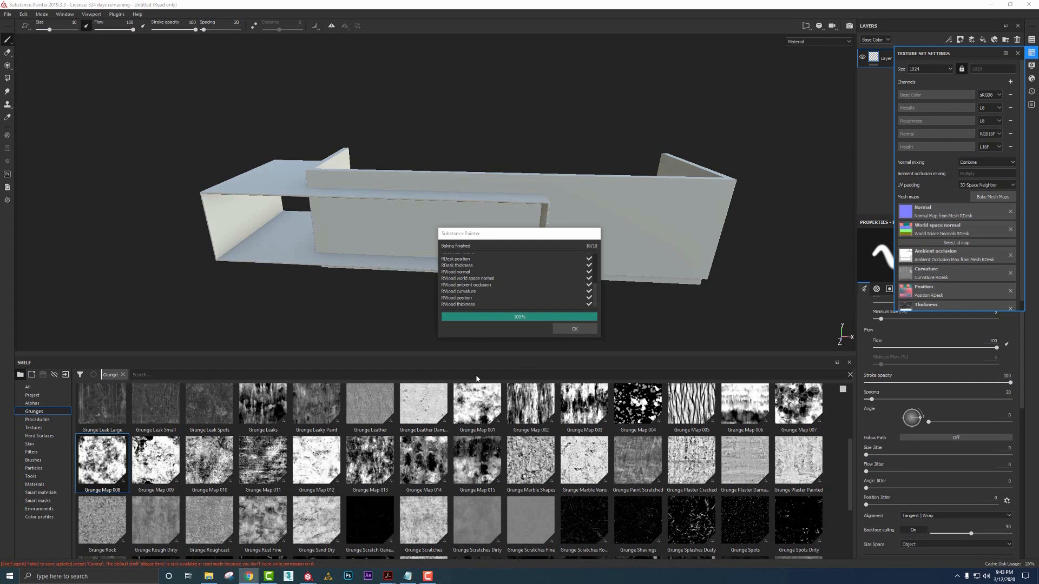
{"action": "left_click", "coordinate": [568, 330]}
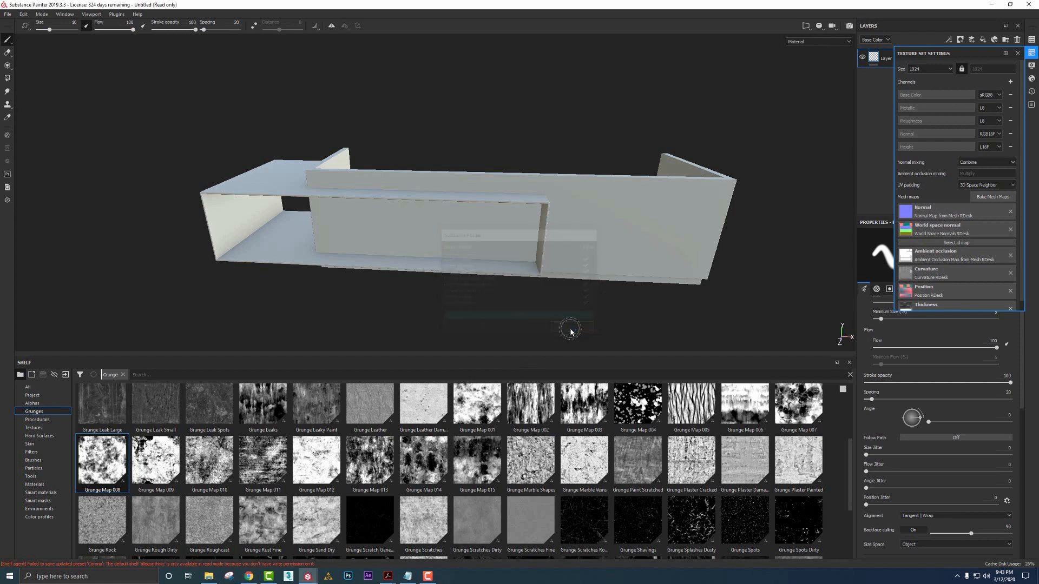
{"action": "mouse_move", "coordinate": [446, 265]}
{"action": "left_mouse_down", "text": "alt"}
{"action": "mouse_move", "coordinate": [435, 266]}
{"action": "mouse_move", "coordinate": [572, 262]}
{"action": "mouse_move", "coordinate": [451, 225]}
{"action": "left_mouse_up", "text": "alt"}
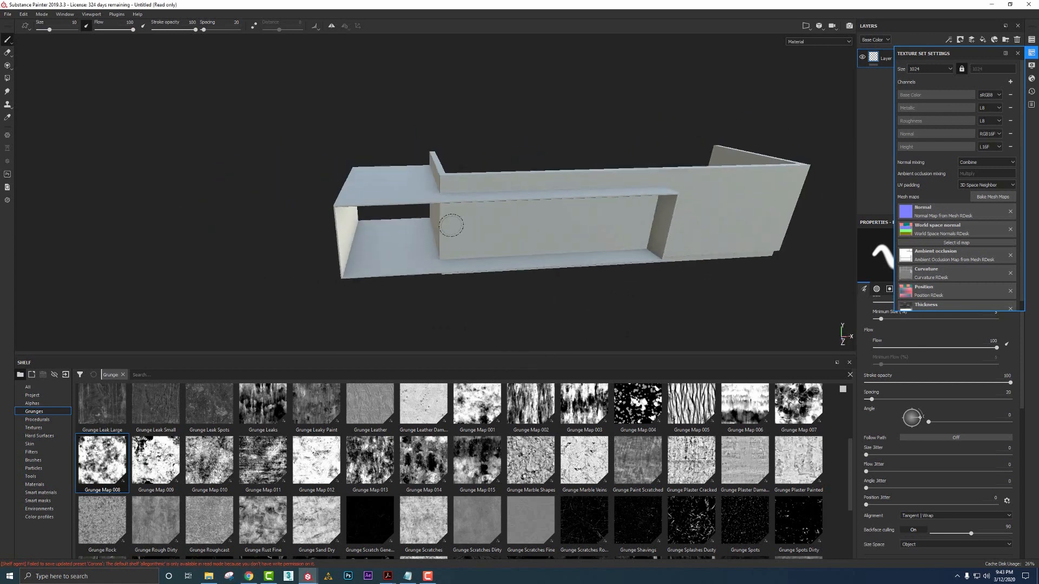
{"action": "left_click", "coordinate": [1031, 52]}
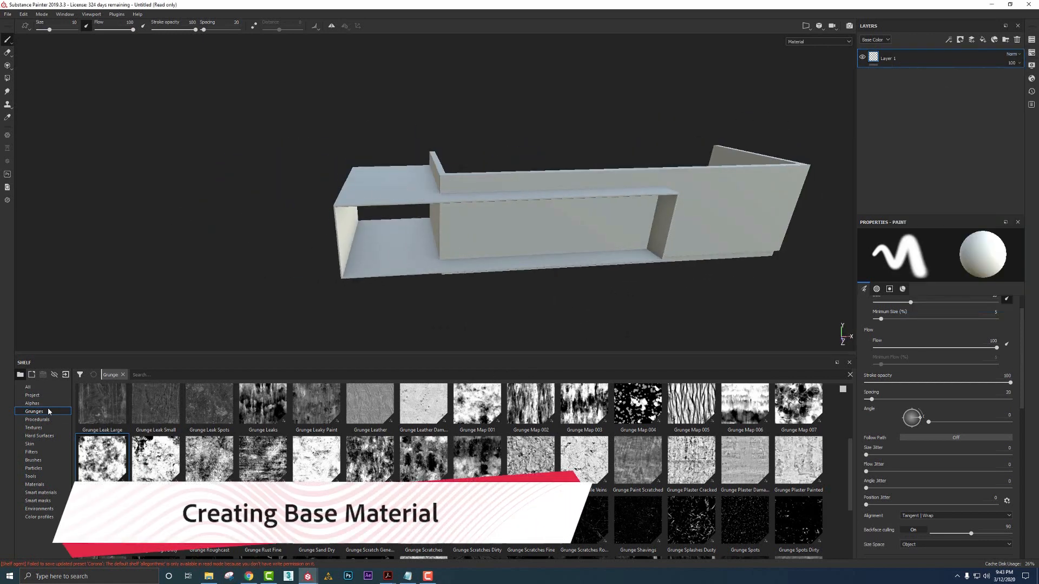
Apply the Antique Bronze Darkened material to the desk's outer frame and set its asperity to 0.04
{"action": "left_click", "coordinate": [34, 484]}
{"action": "left_click_drag", "start_coordinate": [210, 409], "coordinate": [422, 216]}
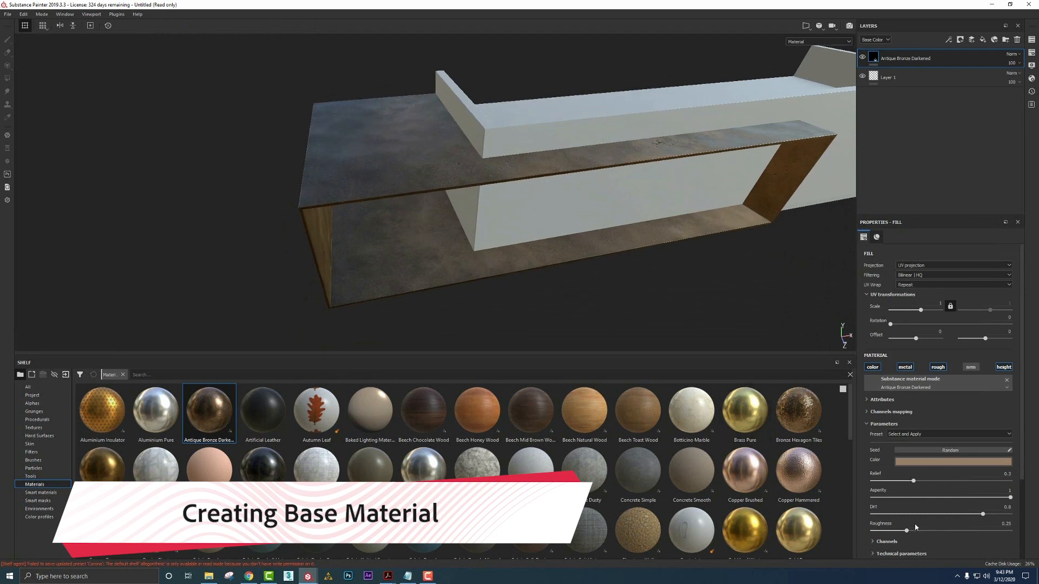
{"action": "left_click_drag", "start_coordinate": [888, 498], "coordinate": [878, 497]}
{"action": "left_click_drag", "start_coordinate": [551, 292], "coordinate": [555, 188], "text": "alt"}
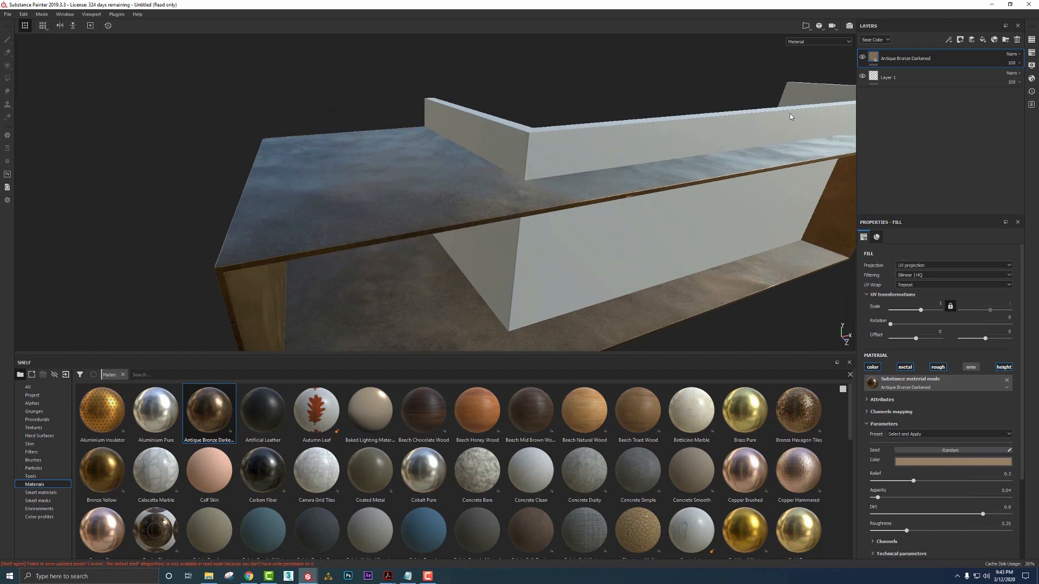
Delete the empty Layer 1 and add a fill layer above the bronze with only the color and roughness channels enabled
{"action": "left_click", "coordinate": [926, 81]}
{"action": "left_click", "coordinate": [1017, 40]}
{"action": "left_click", "coordinate": [983, 40]}
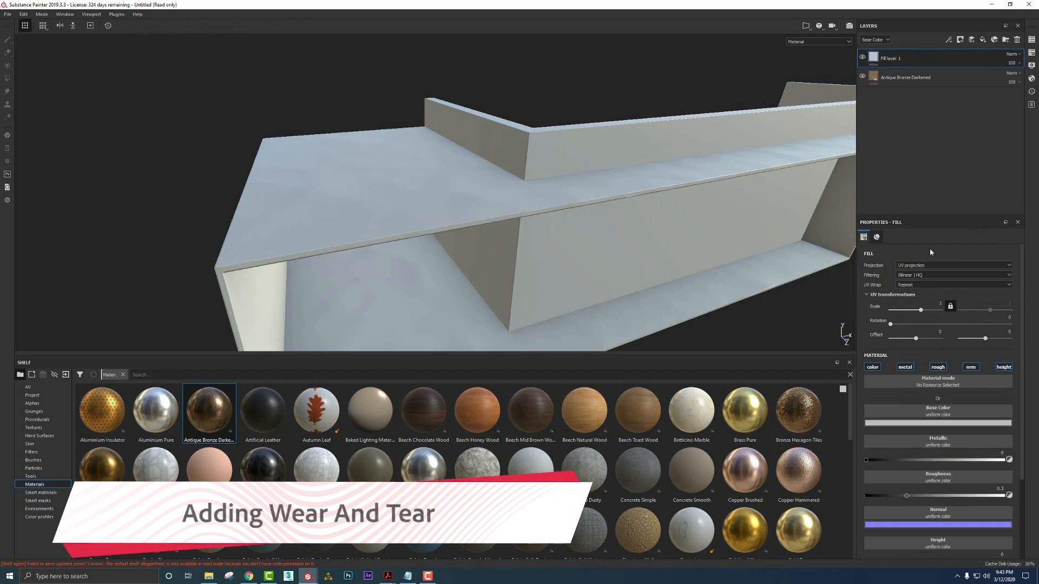
{"action": "left_click", "coordinate": [905, 368]}
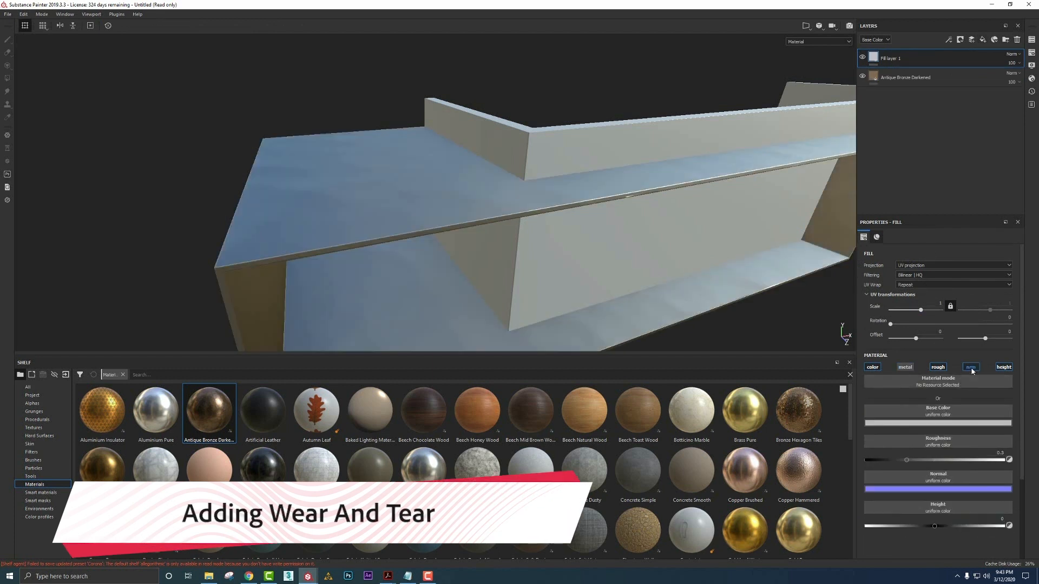
{"action": "left_click", "coordinate": [1002, 367]}
{"action": "left_click", "coordinate": [969, 367]}
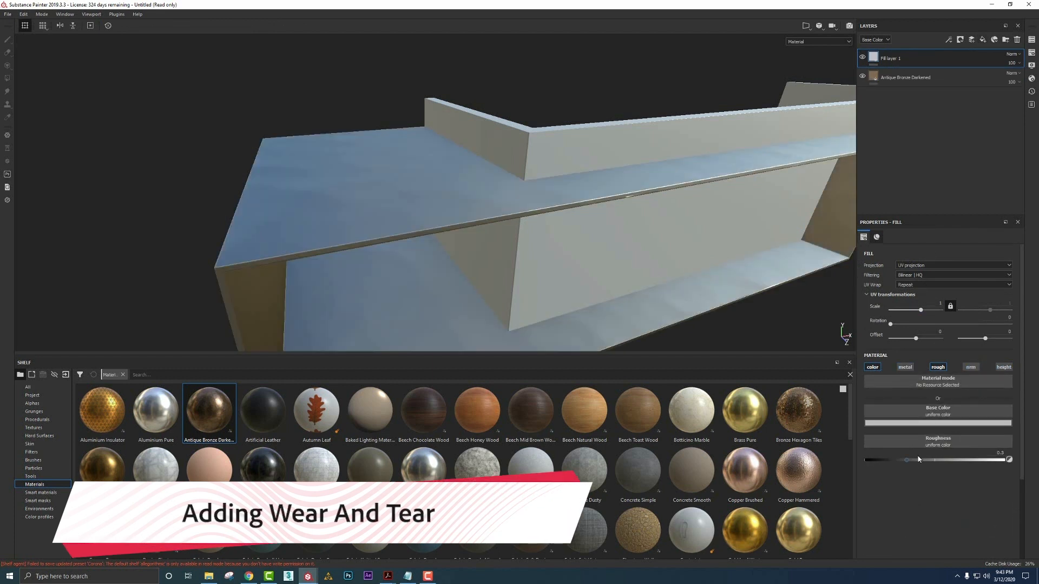
Raise the fill layer's roughness to about 0.43, set its blending mode to Multiply and name it Grunge
{"action": "left_click", "coordinate": [931, 462]}
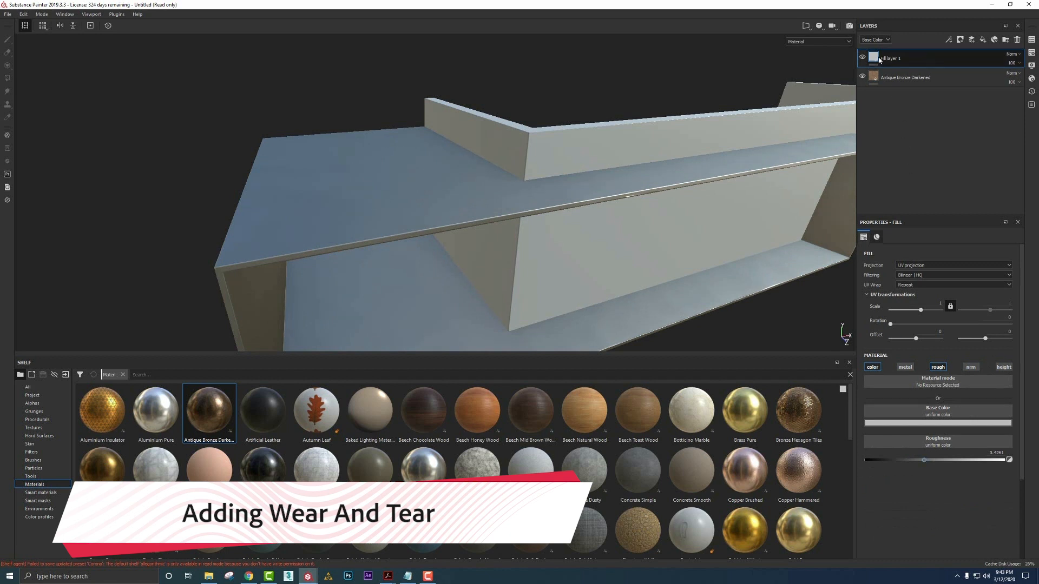
{"action": "left_click", "coordinate": [1011, 54]}
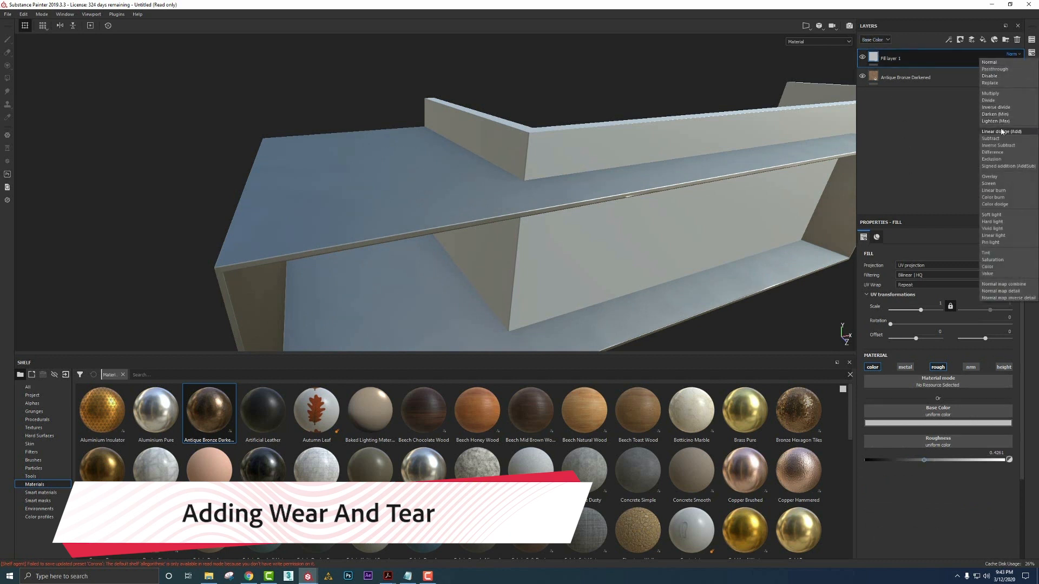
{"action": "left_click", "coordinate": [997, 93]}
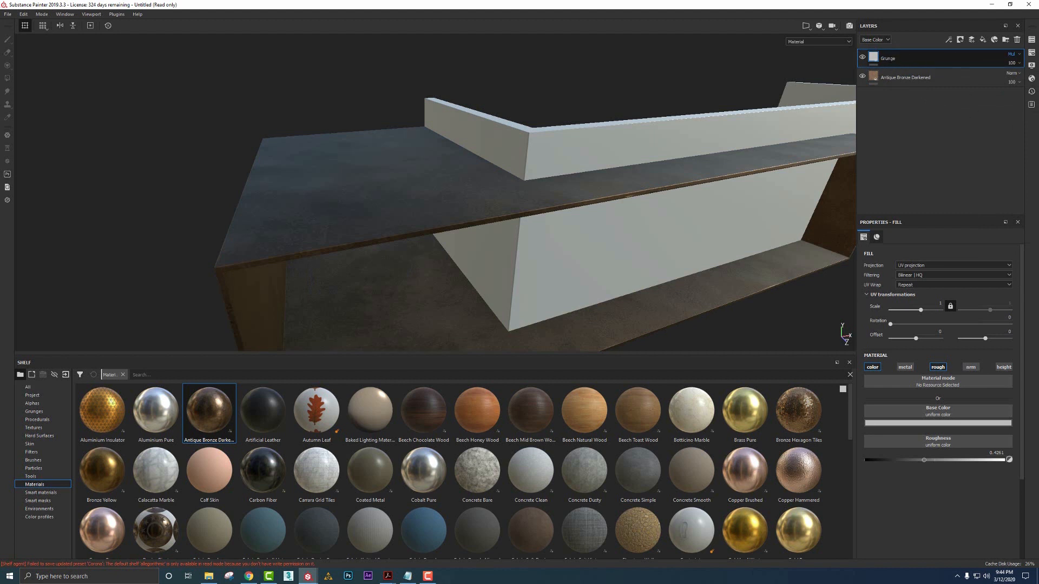
{"action": "left_click", "coordinate": [948, 40]}
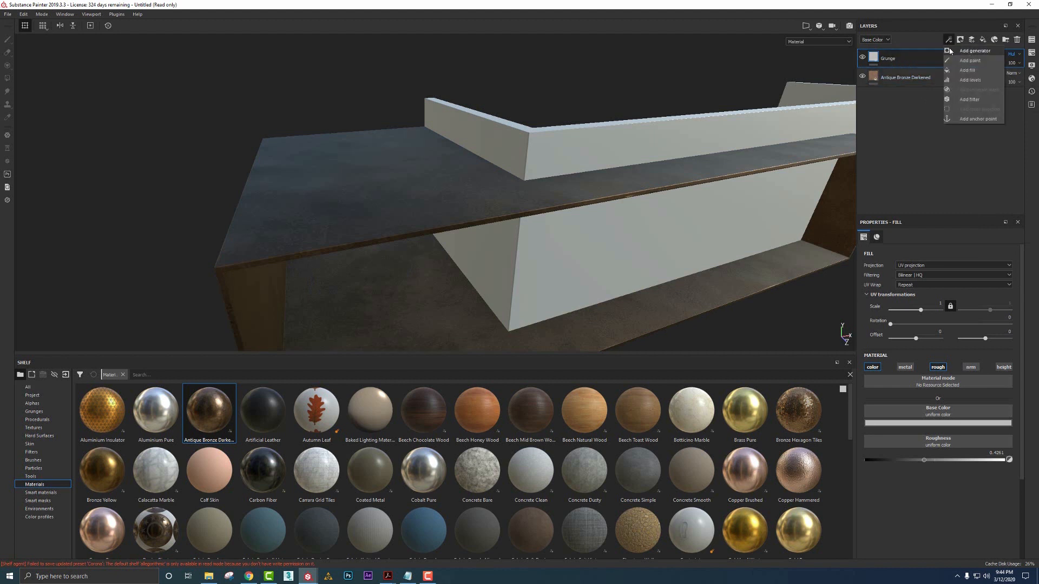
{"action": "left_click", "coordinate": [950, 49]}
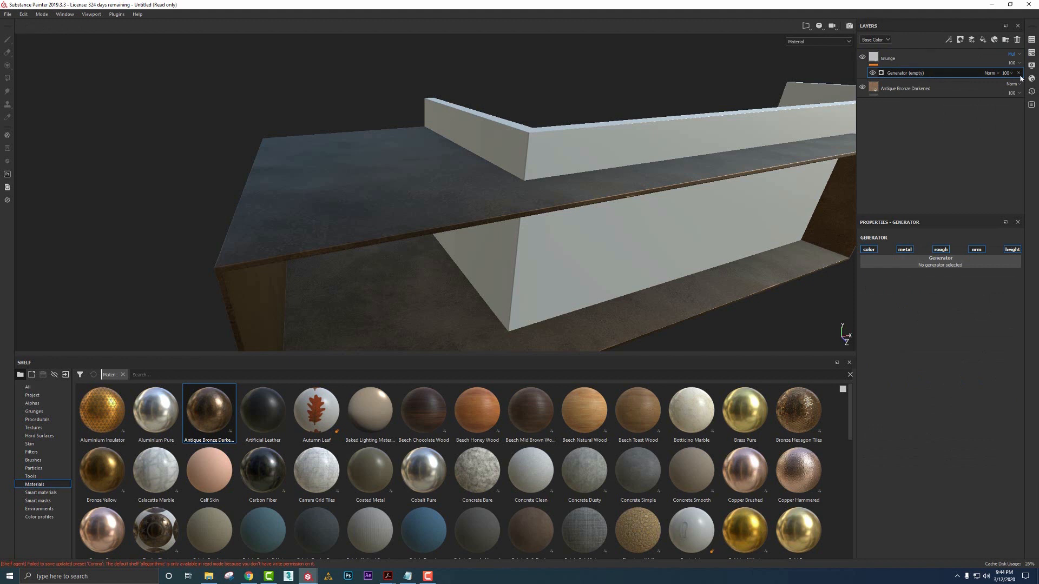
{"action": "left_click", "coordinate": [1019, 73]}
Add a black mask to the Grunge layer and drive it with a Mask Builder - Legacy generator
{"action": "right_click", "coordinate": [884, 58]}
{"action": "left_click", "coordinate": [903, 71]}
{"action": "left_click", "coordinate": [948, 40]}
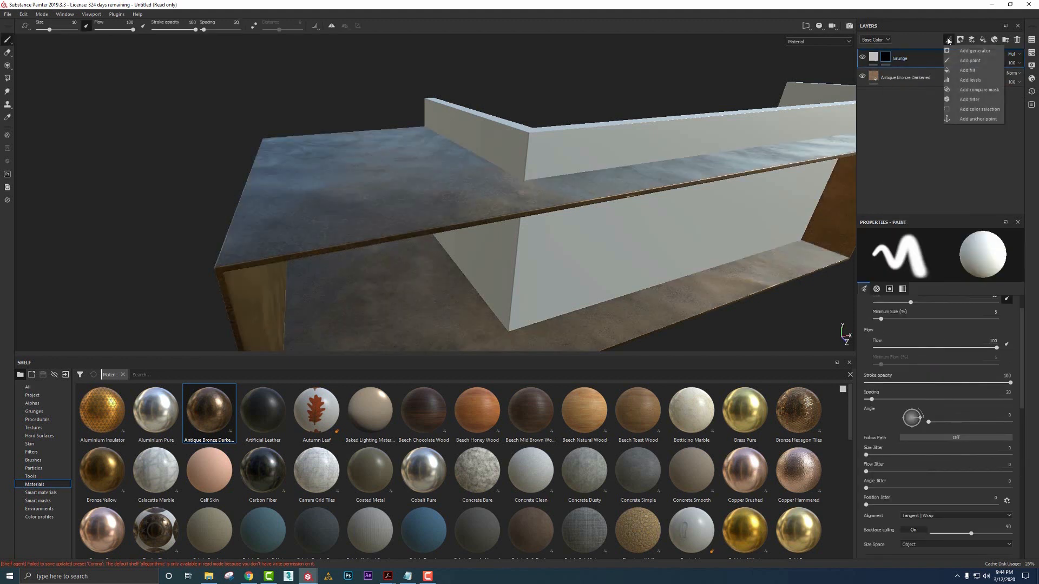
{"action": "left_click", "coordinate": [971, 50]}
{"action": "left_click", "coordinate": [957, 253]}
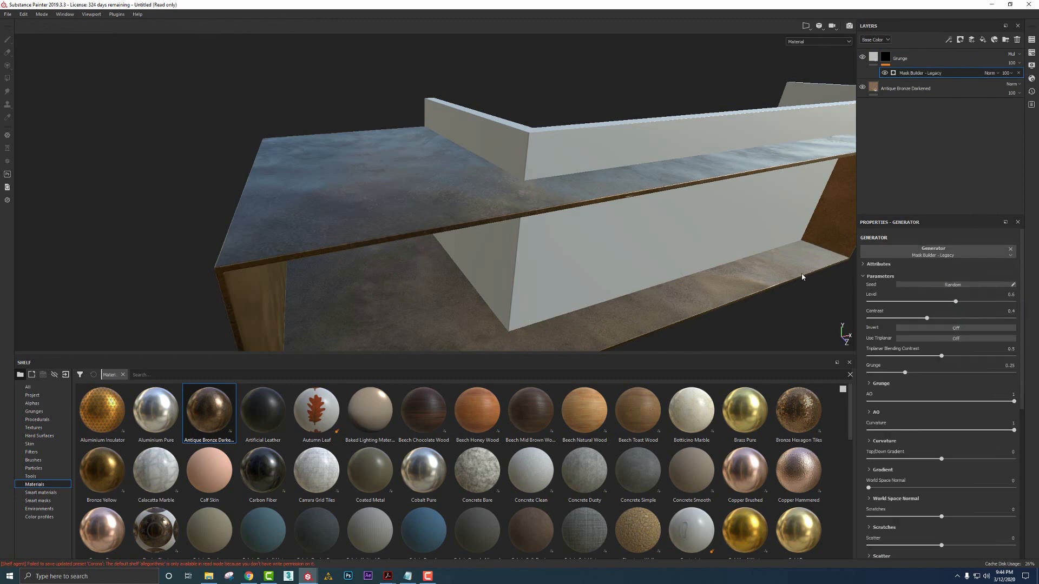
Display the Grunge layer's mask on the model and lower the mask generator's grunge amount to 0.01
{"action": "left_click_drag", "start_coordinate": [673, 220], "coordinate": [602, 205], "text": "alt"}
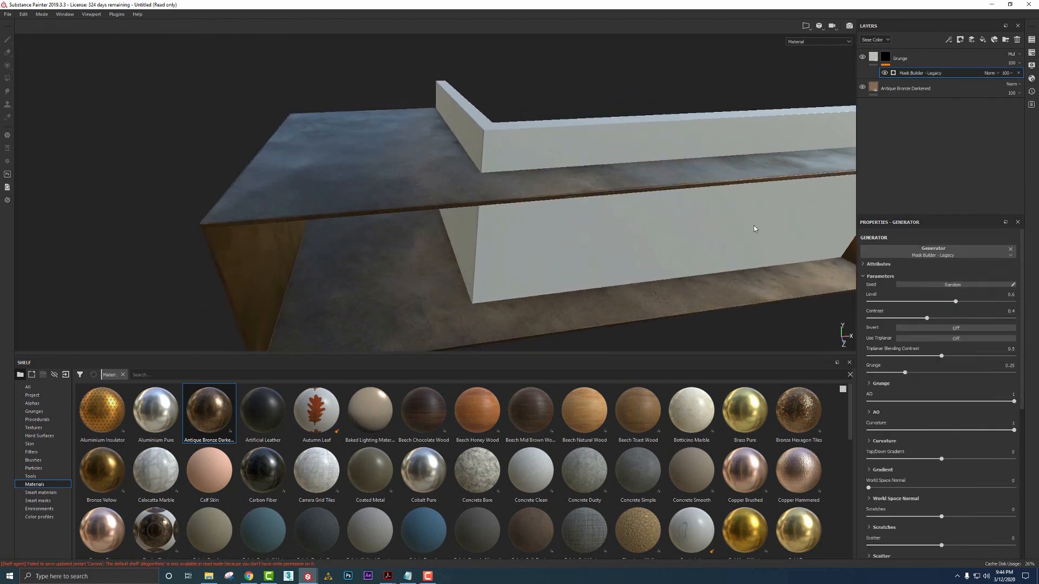
{"action": "left_click", "coordinate": [886, 58], "text": "alt"}
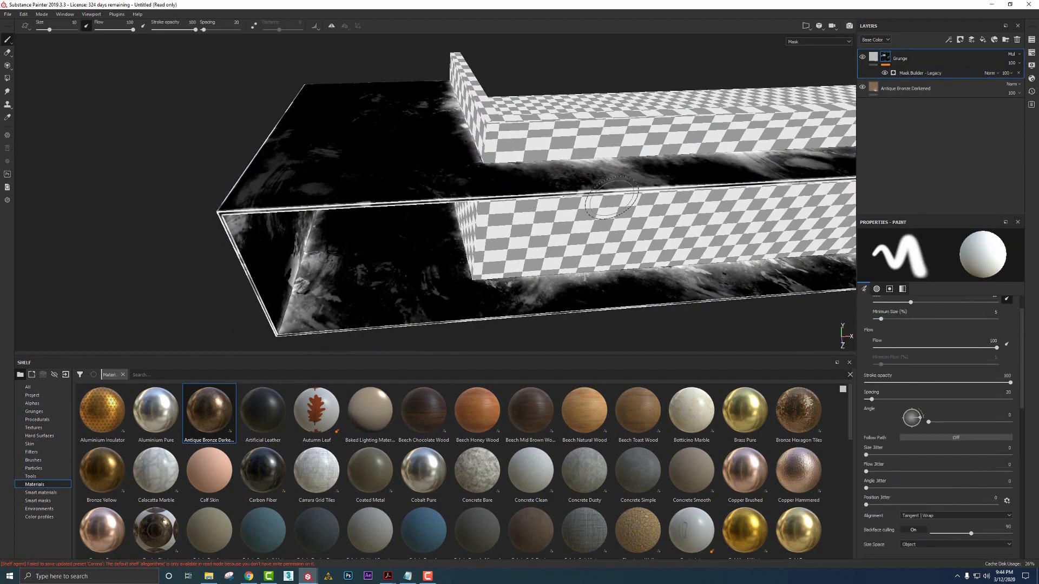
{"action": "left_click", "coordinate": [917, 73]}
{"action": "left_click_drag", "start_coordinate": [904, 372], "coordinate": [869, 373]}
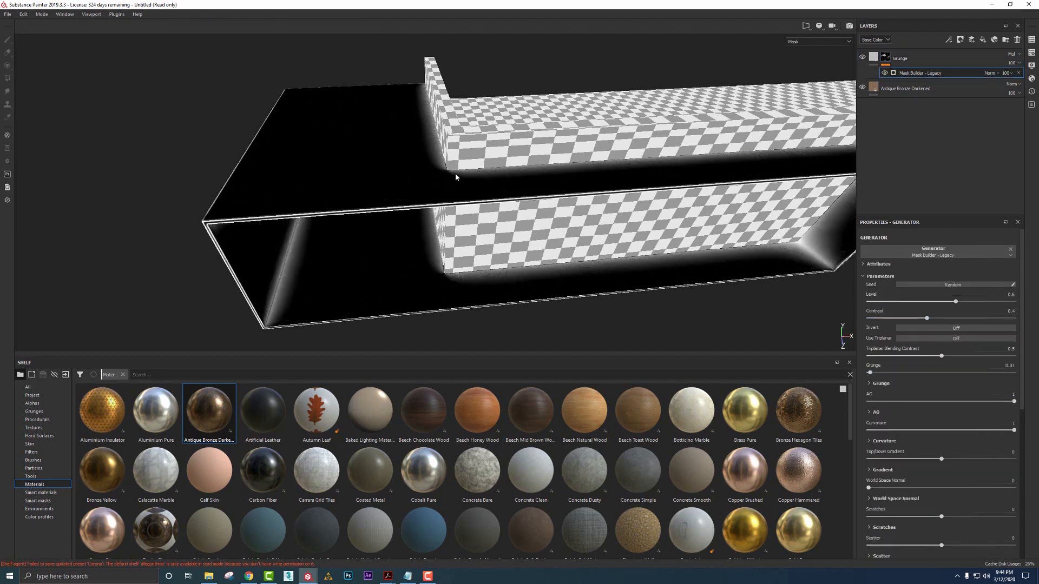
{"action": "left_click_drag", "start_coordinate": [406, 294], "coordinate": [463, 216], "text": "alt"}
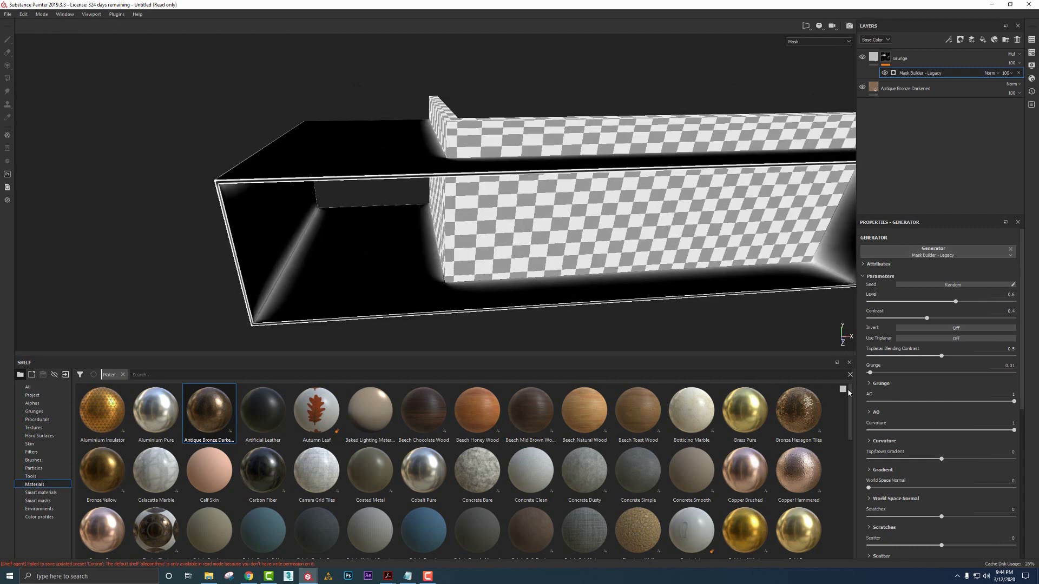
{"action": "left_click_drag", "start_coordinate": [634, 303], "coordinate": [708, 318], "text": "alt"}
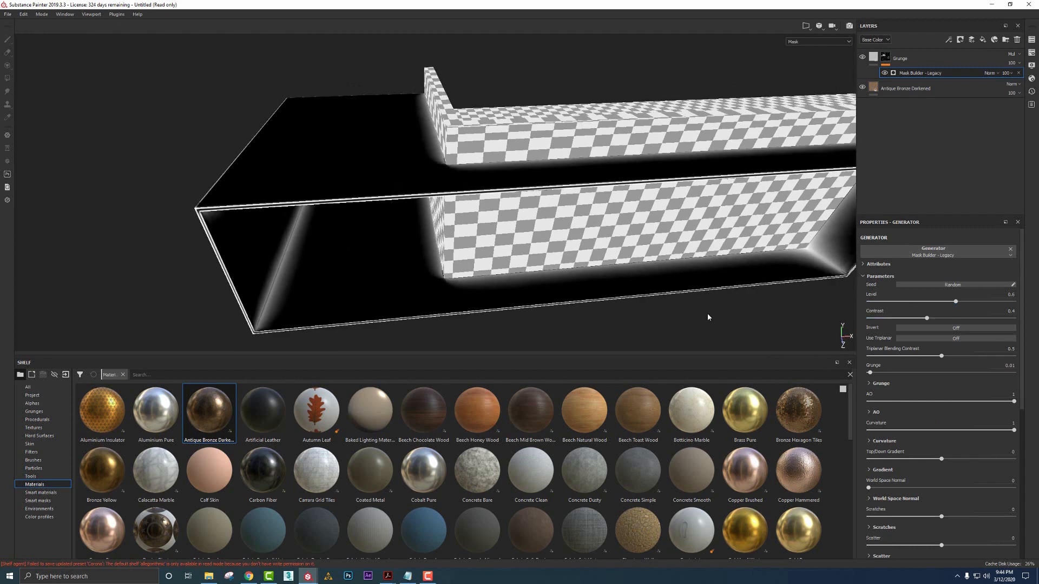
Set the mask generator's AO range to 0.66 and its AO noiseness to 0.75
{"action": "left_click", "coordinate": [869, 413]}
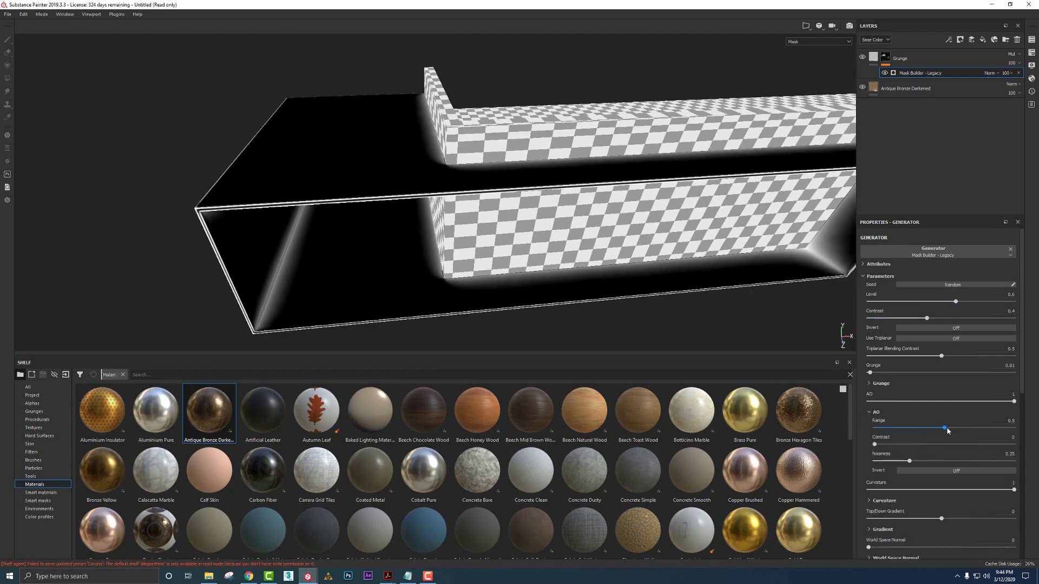
{"action": "left_click_drag", "start_coordinate": [947, 431], "coordinate": [966, 429]}
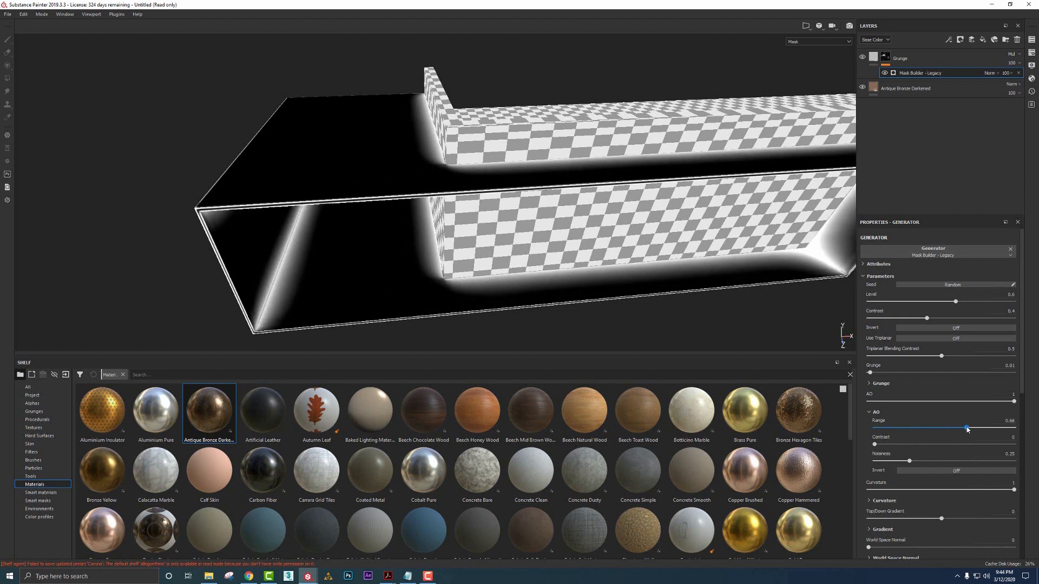
{"action": "left_click_drag", "start_coordinate": [910, 461], "coordinate": [984, 459]}
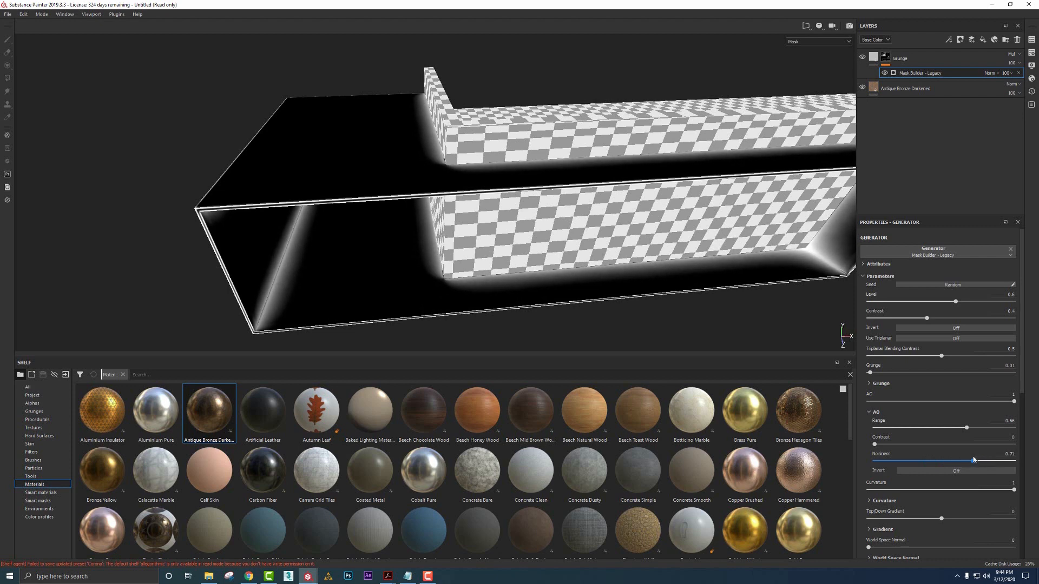
{"action": "left_click_drag", "start_coordinate": [978, 460], "coordinate": [979, 461]}
{"action": "mouse_move", "coordinate": [568, 271]}
{"action": "left_mouse_down", "text": "alt"}
{"action": "mouse_move", "coordinate": [598, 271]}
{"action": "mouse_move", "coordinate": [563, 271]}
{"action": "mouse_move", "coordinate": [581, 258]}
{"action": "left_mouse_up", "text": "alt"}
Return to the material display and set the Grunge mask generator's level to 0.76
{"action": "left_click", "coordinate": [872, 56]}
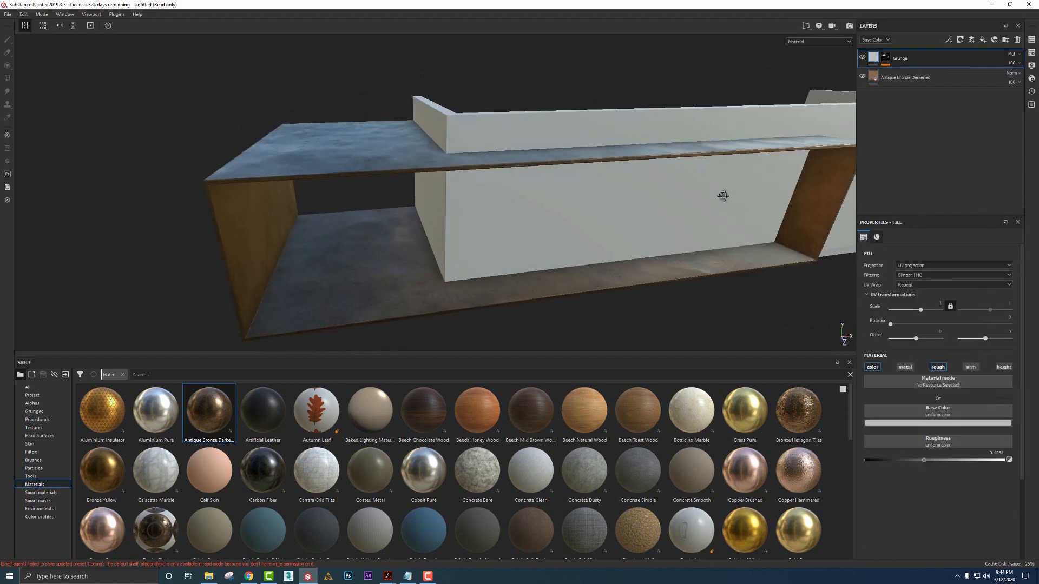
{"action": "left_click_drag", "start_coordinate": [714, 220], "coordinate": [702, 209], "text": "alt"}
{"action": "scroll", "coordinate": [545, 178], "scroll_direction": "up", "scroll_amount": 5}
{"action": "left_click_drag", "start_coordinate": [417, 130], "coordinate": [433, 163], "text": "alt"}
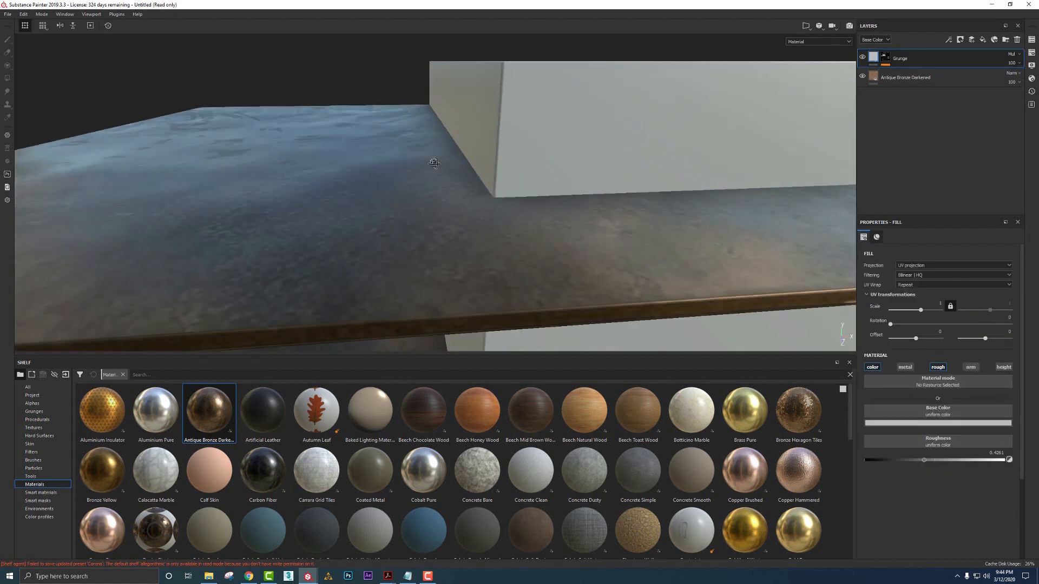
{"action": "mouse_move", "coordinate": [433, 162]}
{"action": "right_mouse_down", "text": "shift"}
{"action": "mouse_move", "coordinate": [466, 149]}
{"action": "mouse_move", "coordinate": [452, 155]}
{"action": "right_mouse_up", "text": "shift"}
{"action": "scroll", "coordinate": [452, 155], "scroll_direction": "down", "scroll_amount": 2}
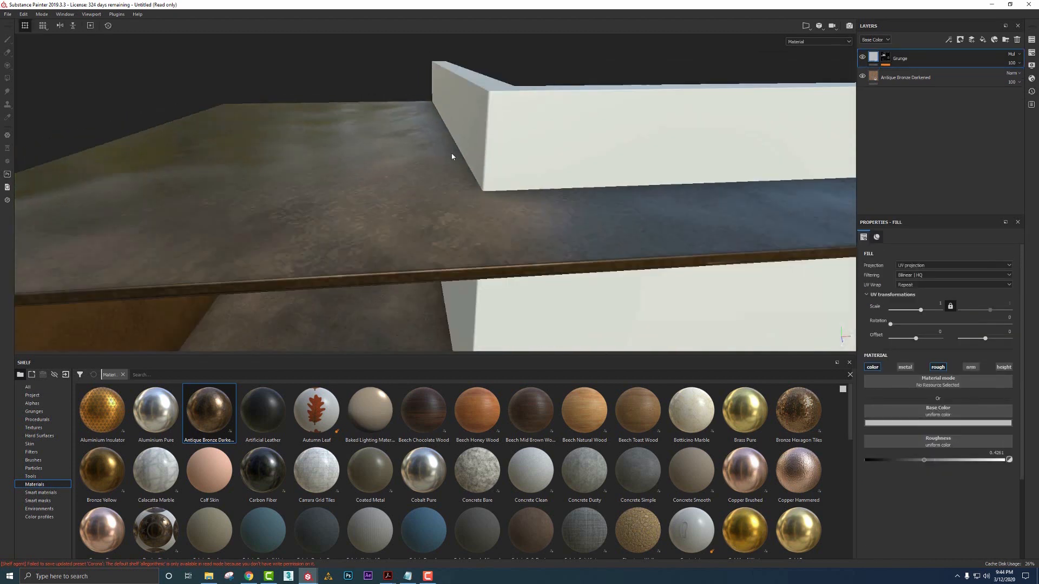
{"action": "left_click", "coordinate": [885, 56]}
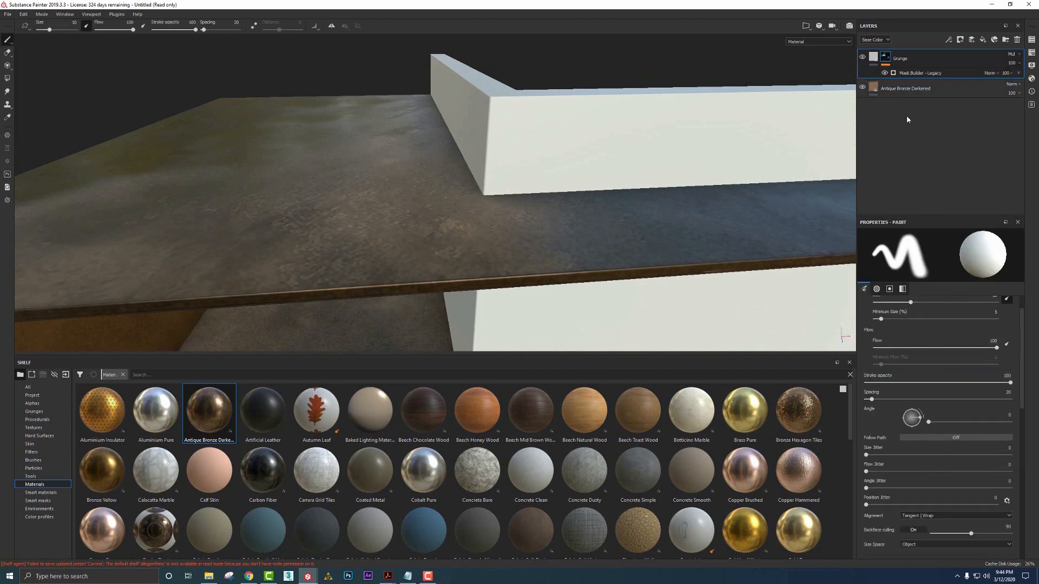
{"action": "left_click", "coordinate": [913, 73]}
{"action": "left_click_drag", "start_coordinate": [955, 302], "coordinate": [978, 304]}
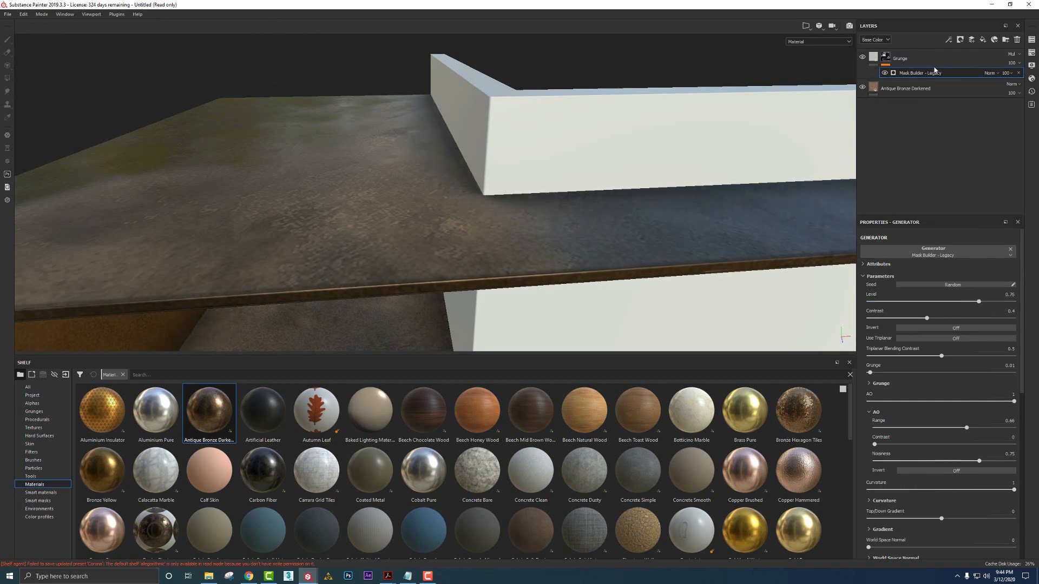
Add a fill to the Grunge layer's mask and assign Grunge Map 007 as its grayscale texture
{"action": "left_click", "coordinate": [949, 42]}
{"action": "left_click", "coordinate": [964, 72]}
{"action": "left_click", "coordinate": [34, 411]}
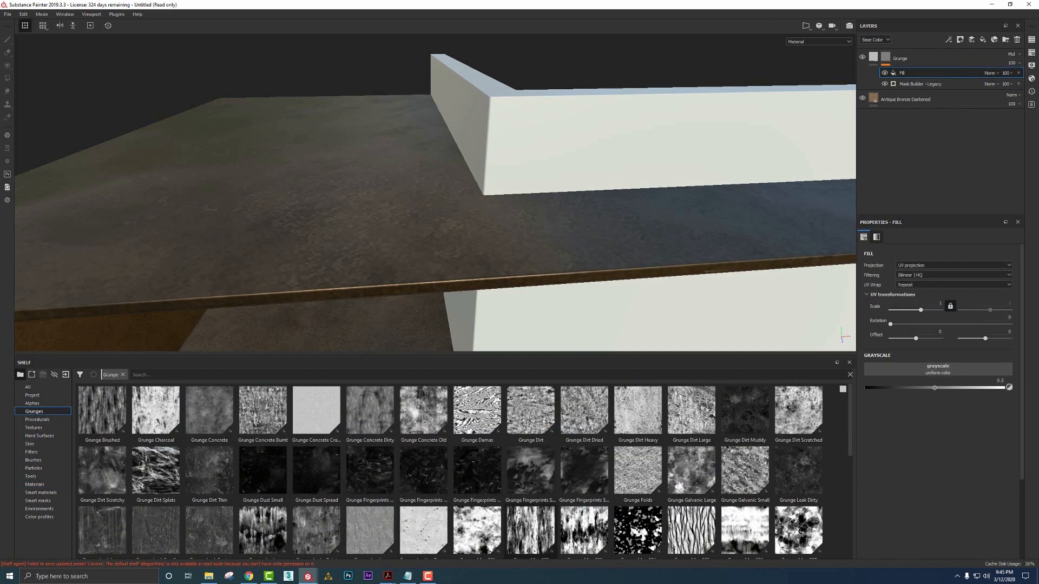
{"action": "left_click_drag", "start_coordinate": [798, 533], "coordinate": [920, 371]}
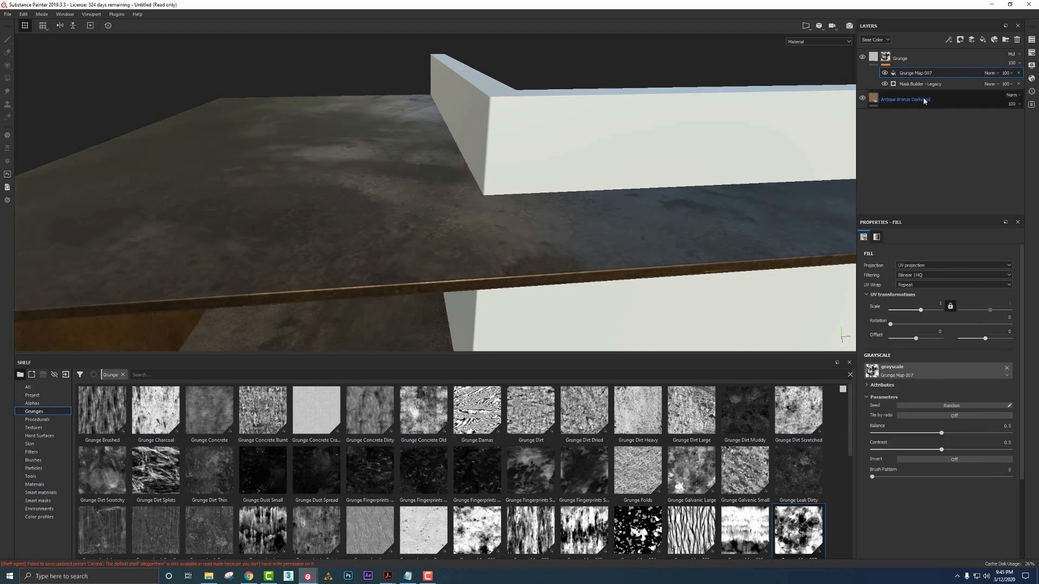
Display the Grunge layer's mask on the model, invert its Grunge Map 007 fill and set the fill's balance to 0.53
{"action": "left_click", "coordinate": [886, 59], "text": "alt"}
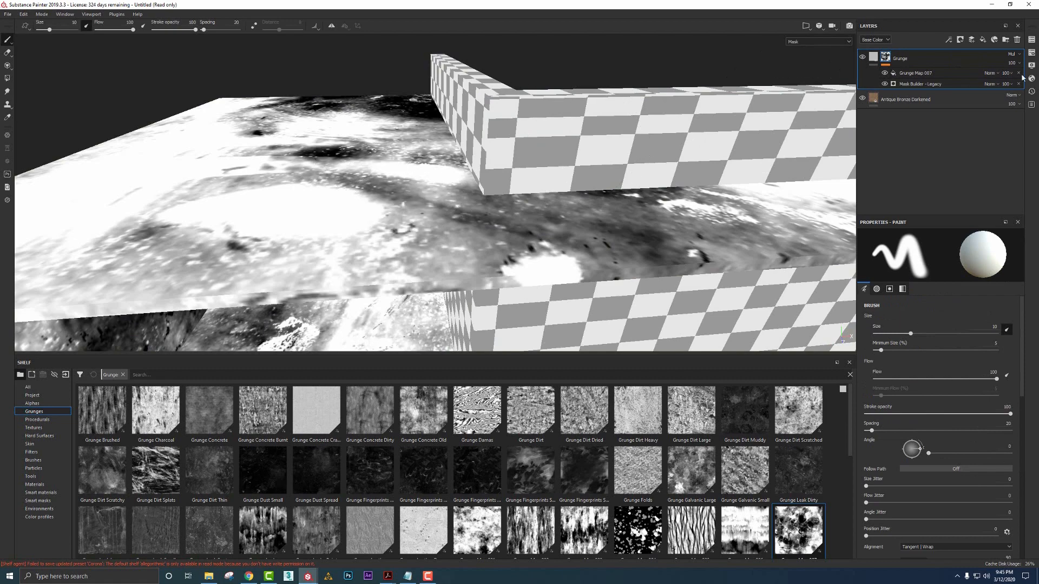
{"action": "mouse_move", "coordinate": [615, 139]}
{"action": "left_mouse_down", "text": "alt"}
{"action": "mouse_move", "coordinate": [545, 177]}
{"action": "mouse_move", "coordinate": [495, 178]}
{"action": "left_mouse_up", "text": "alt"}
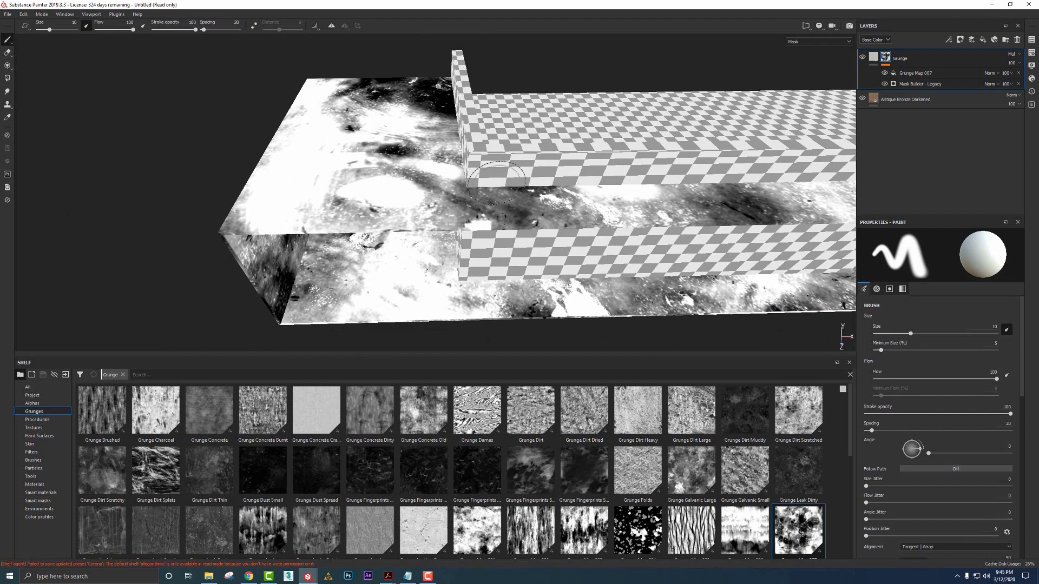
{"action": "left_click", "coordinate": [919, 73]}
{"action": "left_click_drag", "start_coordinate": [940, 432], "coordinate": [906, 437]}
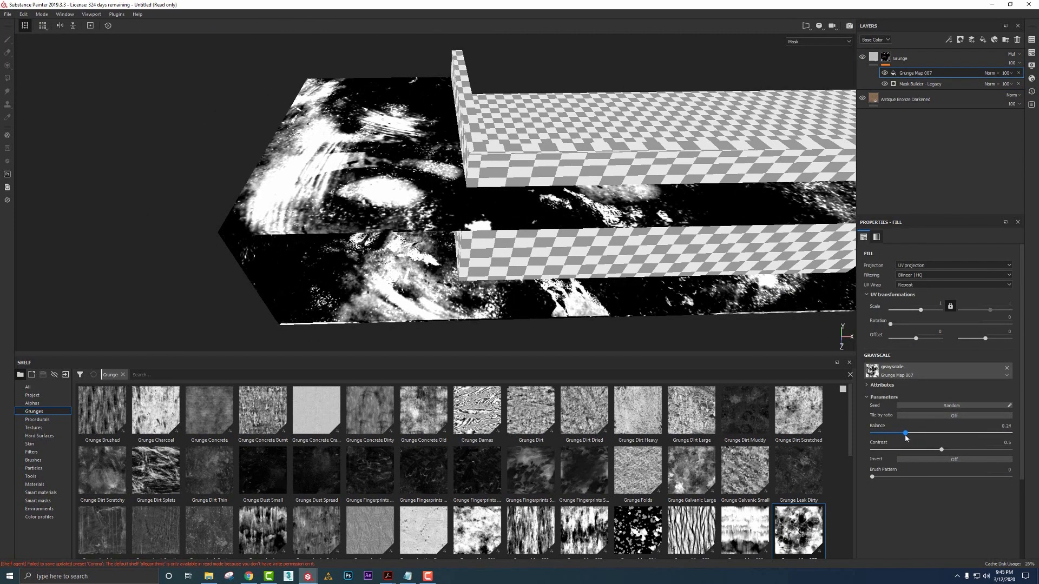
{"action": "left_click", "coordinate": [942, 459]}
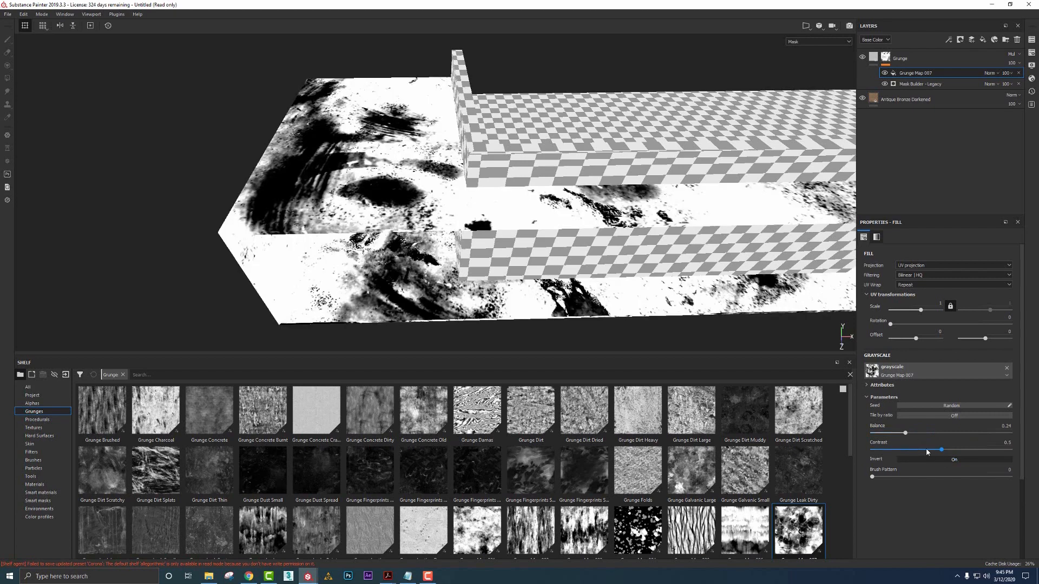
{"action": "left_click_drag", "start_coordinate": [906, 434], "coordinate": [945, 434]}
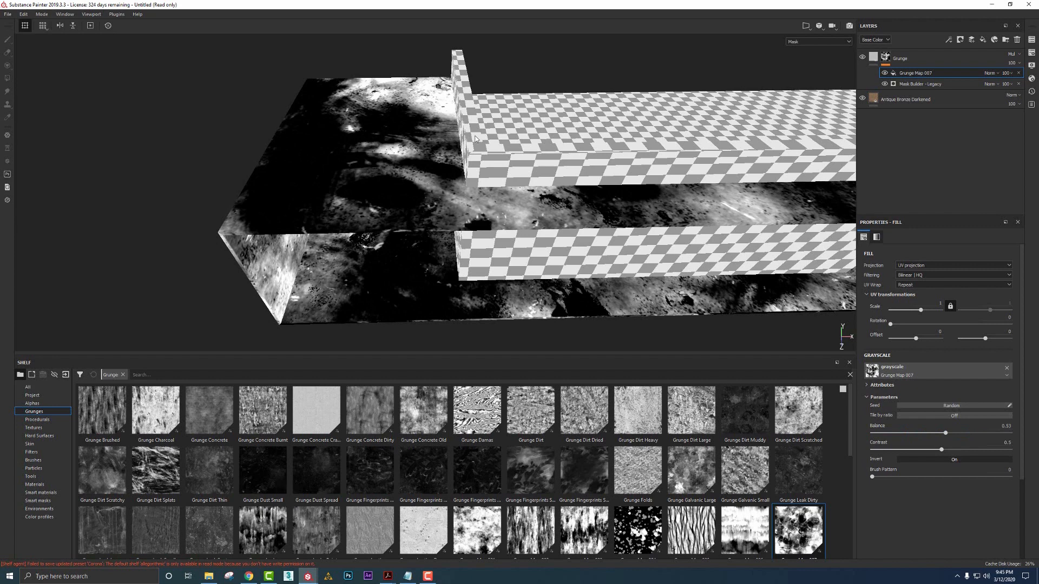
Set the Grunge Map 007 fill's blend mode to Multiply and compare the mask with the fill hidden and shown
{"action": "scroll", "coordinate": [475, 138], "scroll_direction": "up", "scroll_amount": 4}
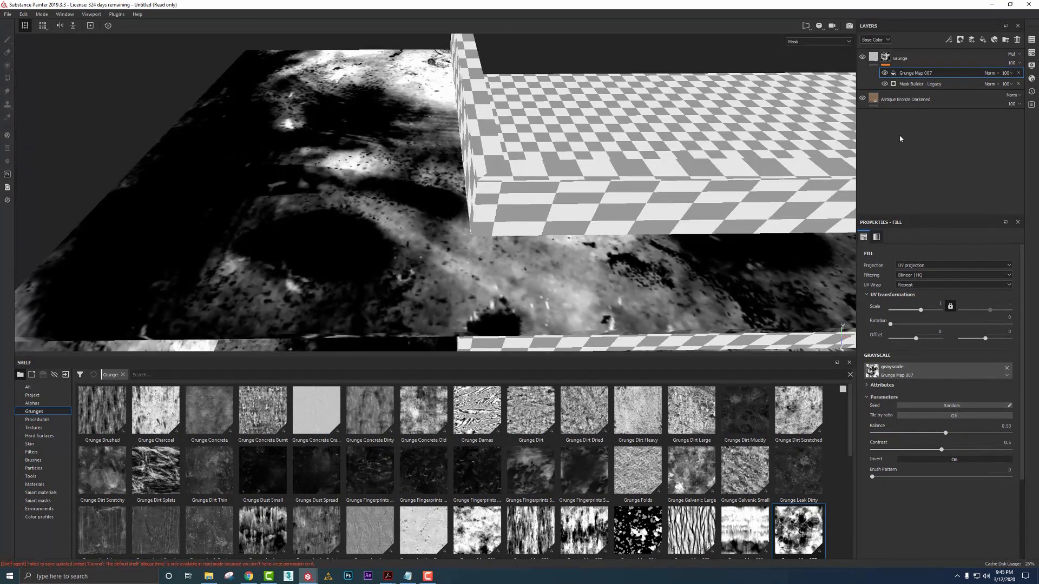
{"action": "left_click", "coordinate": [990, 72]}
{"action": "left_click", "coordinate": [997, 111]}
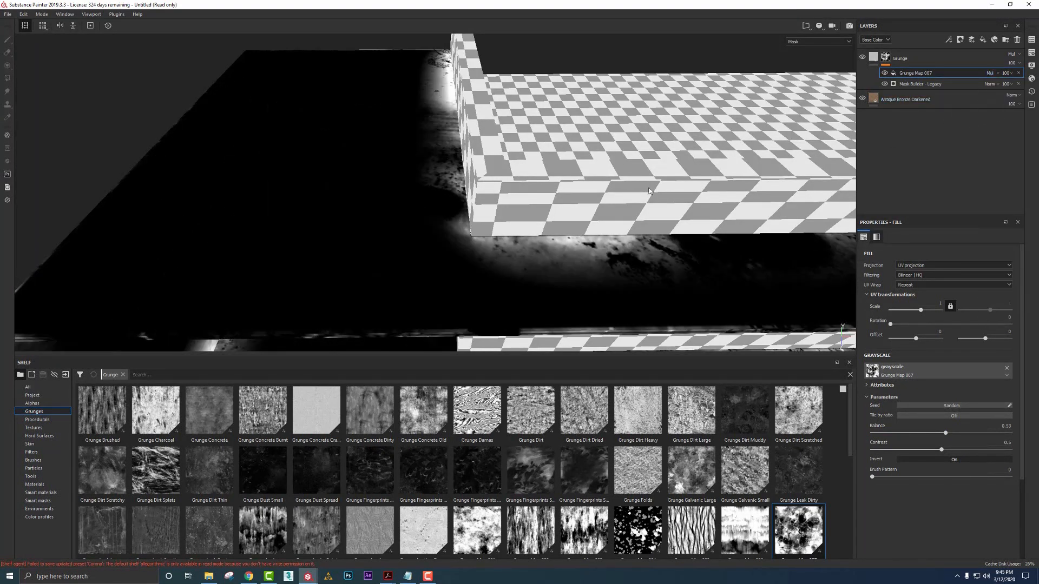
{"action": "left_click", "coordinate": [885, 73]}
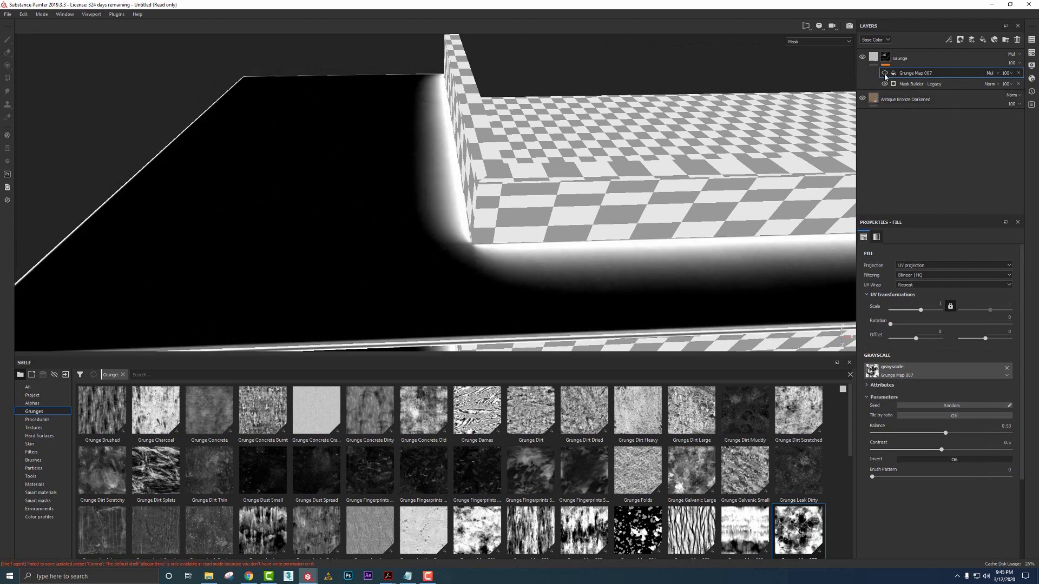
{"action": "left_click", "coordinate": [885, 73]}
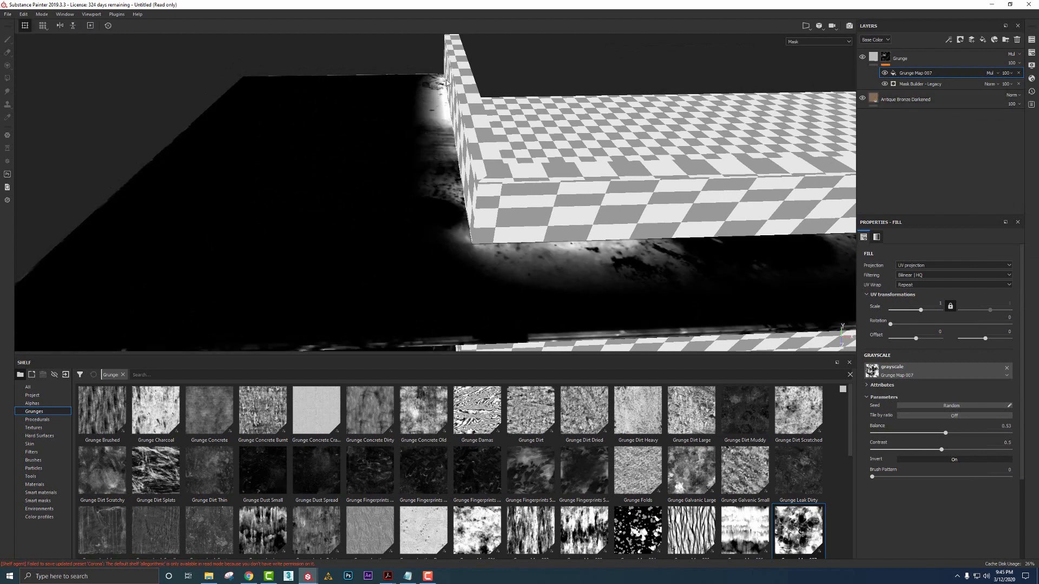
Return to the material display by selecting the Grunge layer's material and examine the whole desk
{"action": "left_click_drag", "start_coordinate": [604, 191], "coordinate": [610, 129], "text": "alt"}
{"action": "left_click", "coordinate": [873, 58]}
{"action": "left_click_drag", "start_coordinate": [580, 191], "coordinate": [501, 204], "text": "alt"}
{"action": "left_click_drag", "start_coordinate": [521, 192], "coordinate": [654, 148], "text": "alt"}
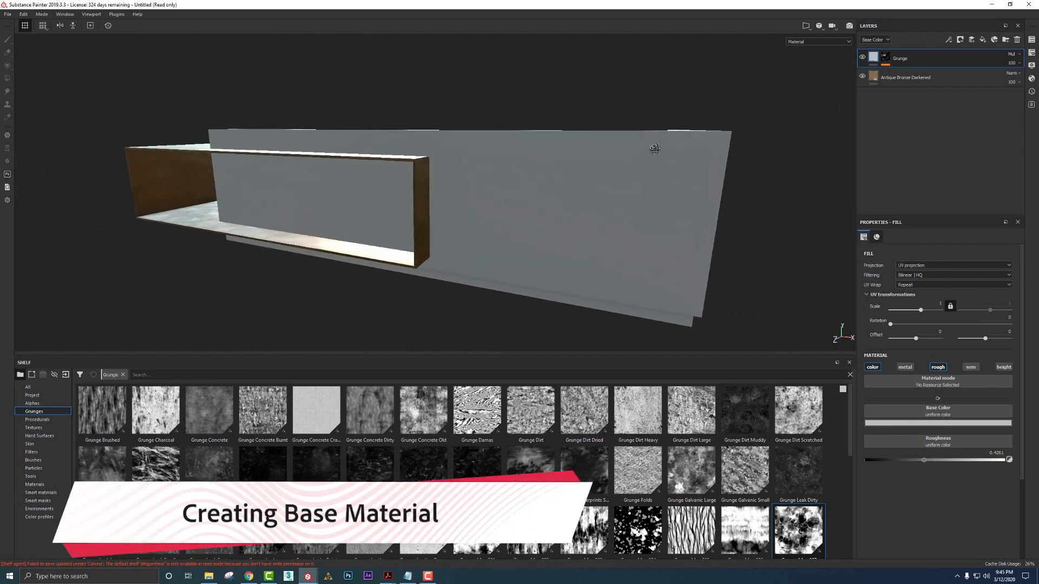
Browse the Marble - Granite category in Substance Source and view the enlarged White Marble preview
{"action": "left_click", "coordinate": [11, 203]}
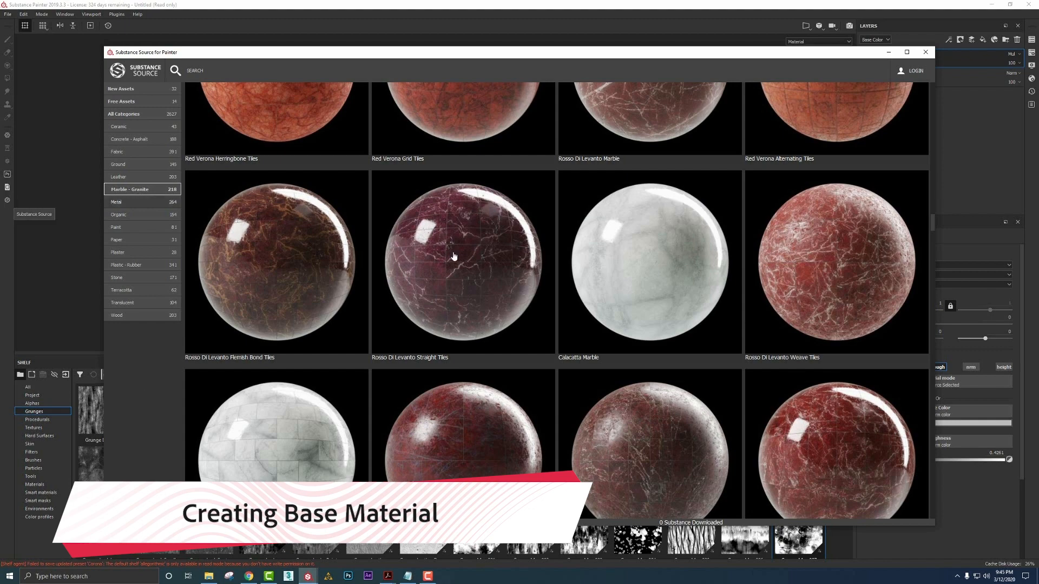
{"action": "scroll", "coordinate": [623, 280], "scroll_direction": "up", "scroll_amount": 5}
{"action": "scroll", "coordinate": [622, 279], "scroll_direction": "up", "scroll_amount": 5}
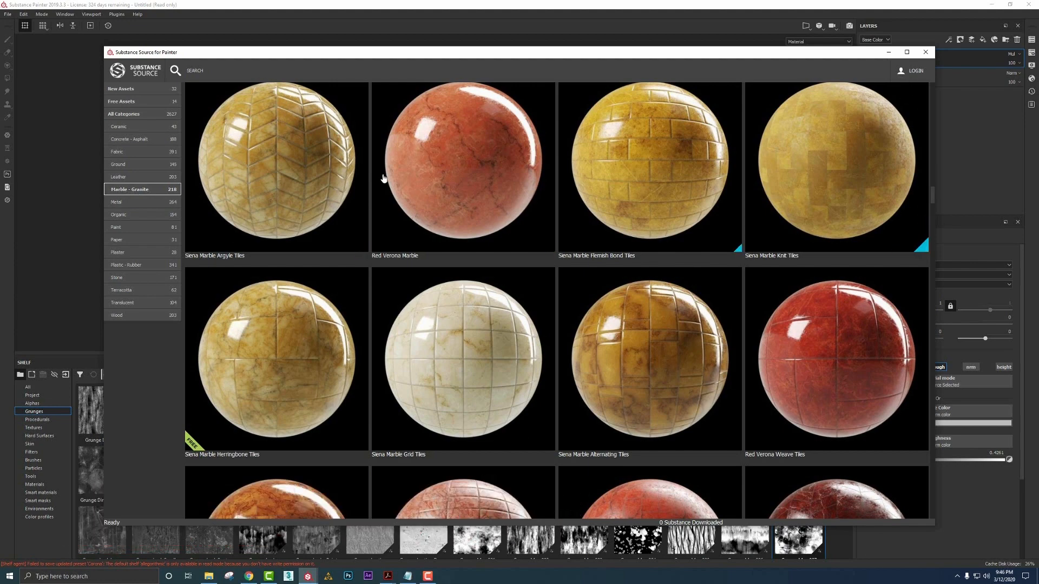
{"action": "left_click_drag", "start_coordinate": [934, 199], "coordinate": [943, 123]}
{"action": "mouse_move", "coordinate": [833, 253]}
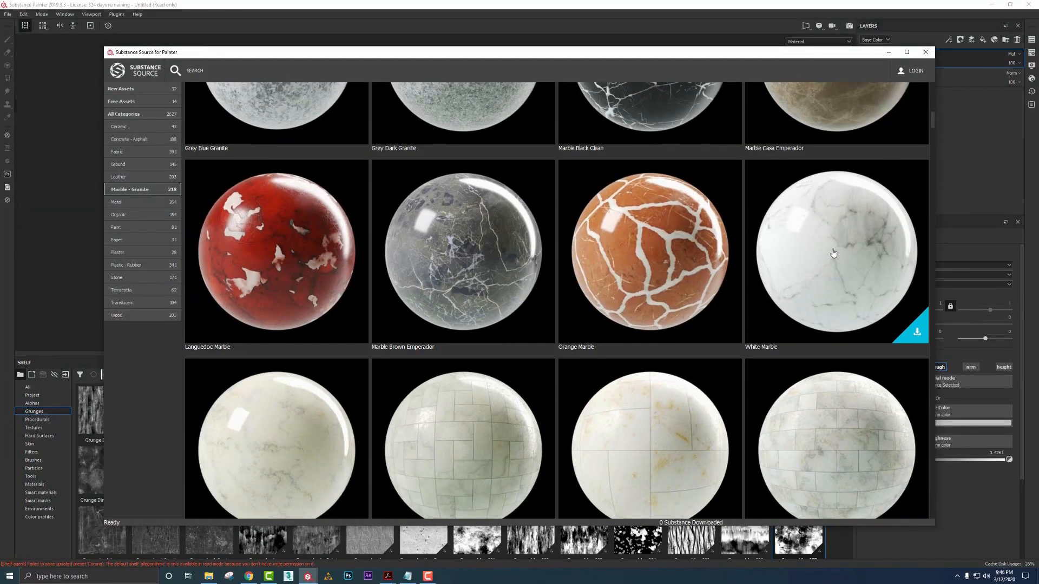
{"action": "left_click", "coordinate": [833, 253]}
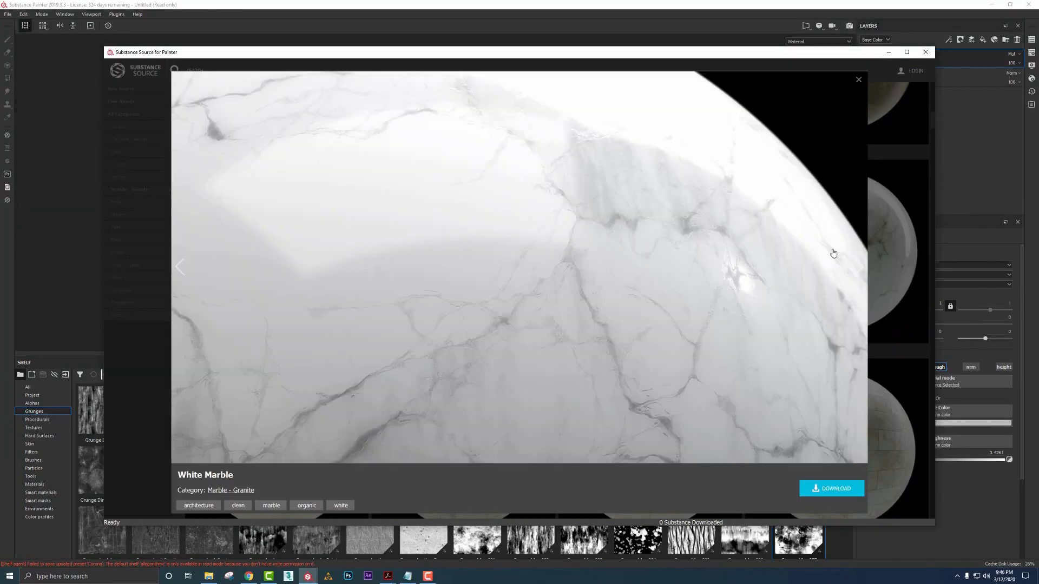
{"action": "left_click", "coordinate": [859, 80]}
{"action": "mouse_move", "coordinate": [904, 343]}
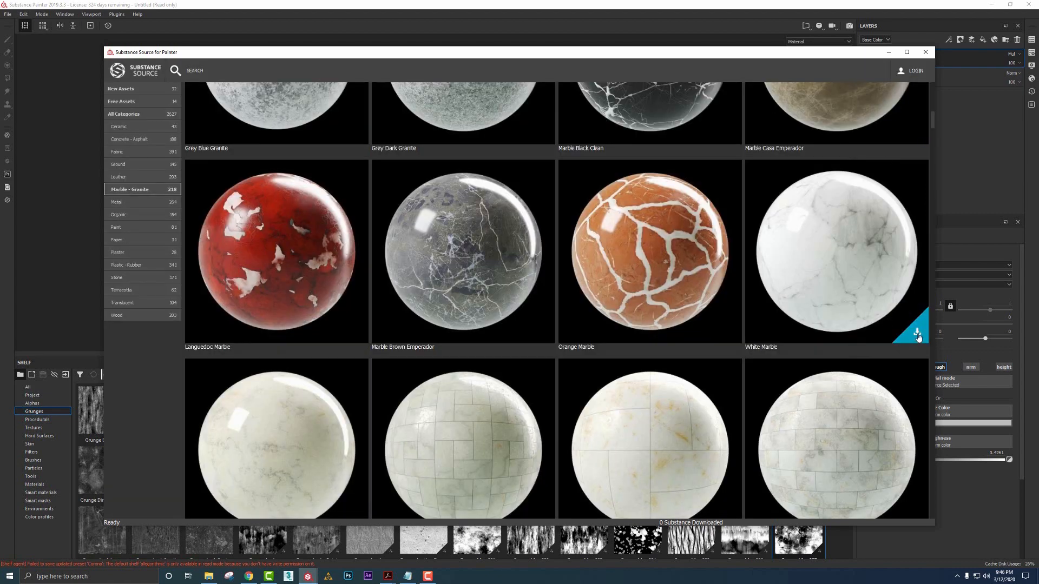
{"action": "left_click", "coordinate": [888, 52]}
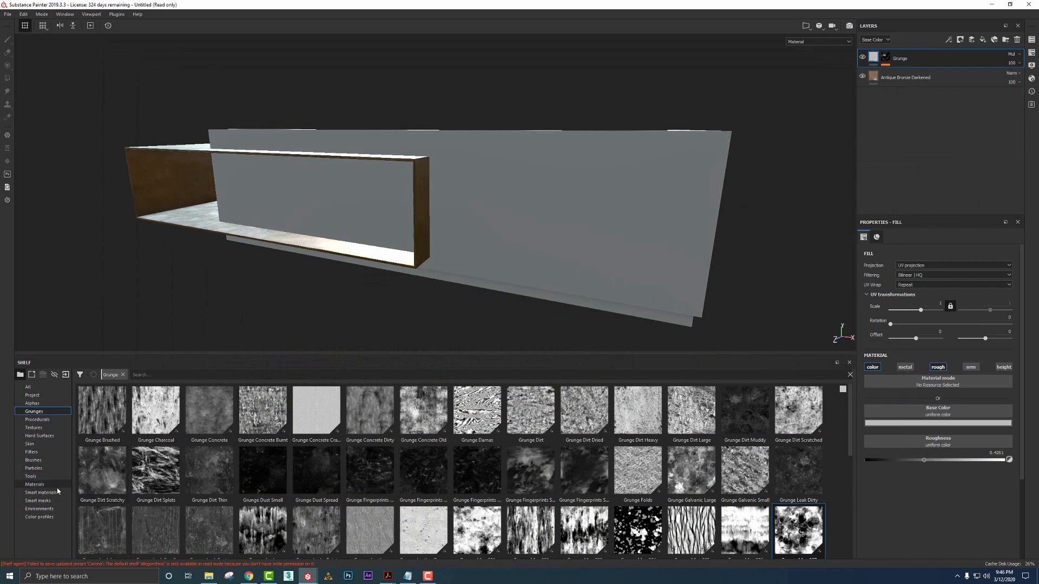
Search the shelf's materials for "Mar"
{"action": "left_click", "coordinate": [36, 484]}
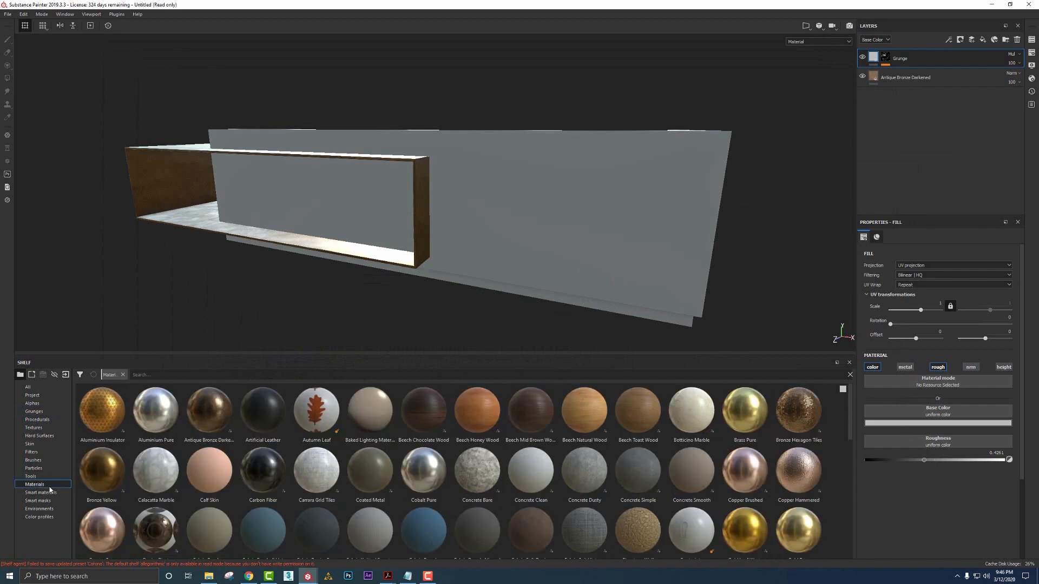
{"action": "left_click", "coordinate": [156, 375]}
{"action": "type", "text": "Mar"}
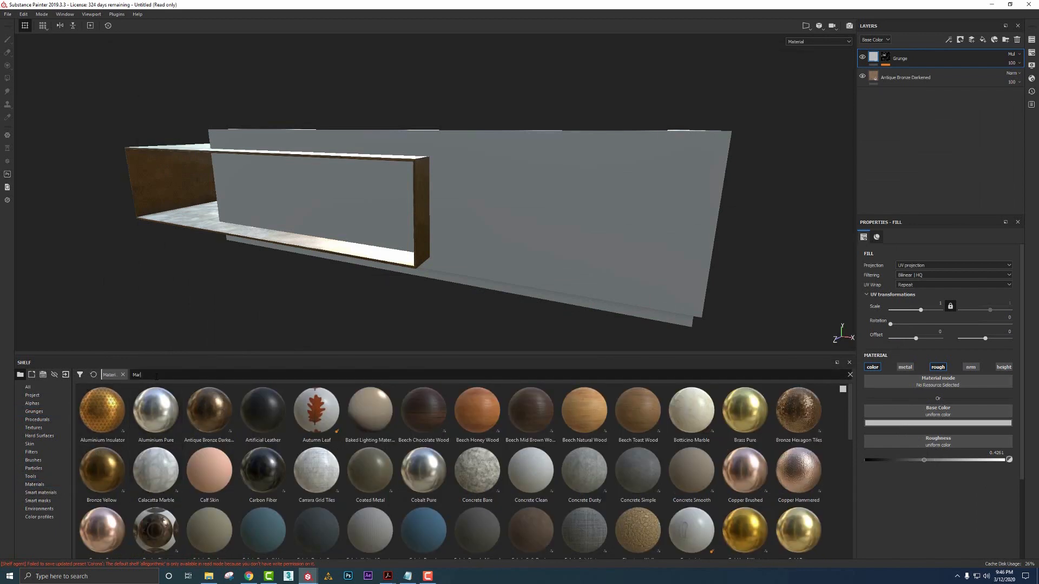
Search the materials for Marble and apply White Marble to the reception counter's outer body, with its normal channel enabled
{"action": "type", "text": "ble"}
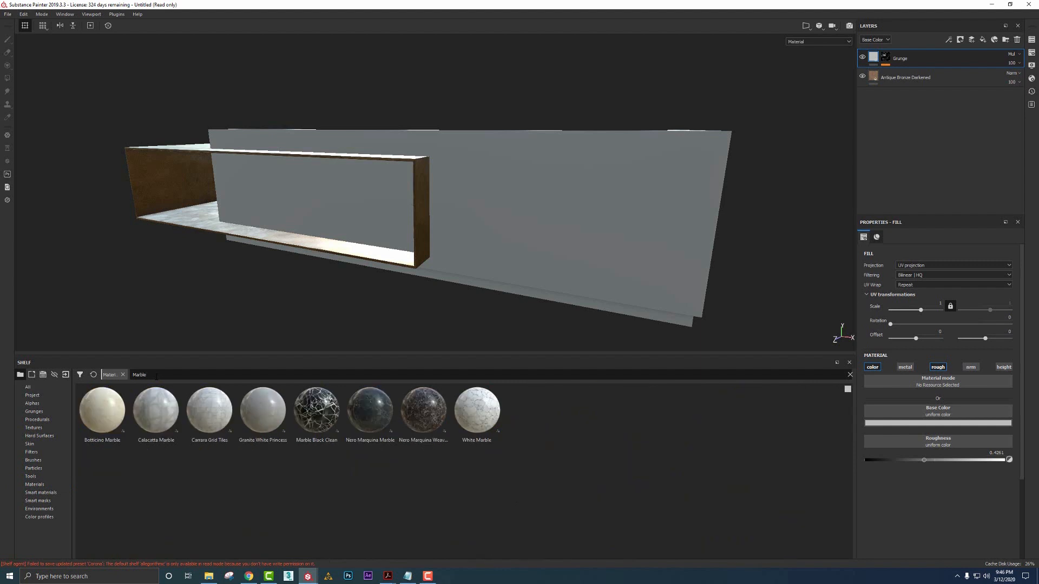
{"action": "left_click", "coordinate": [485, 413]}
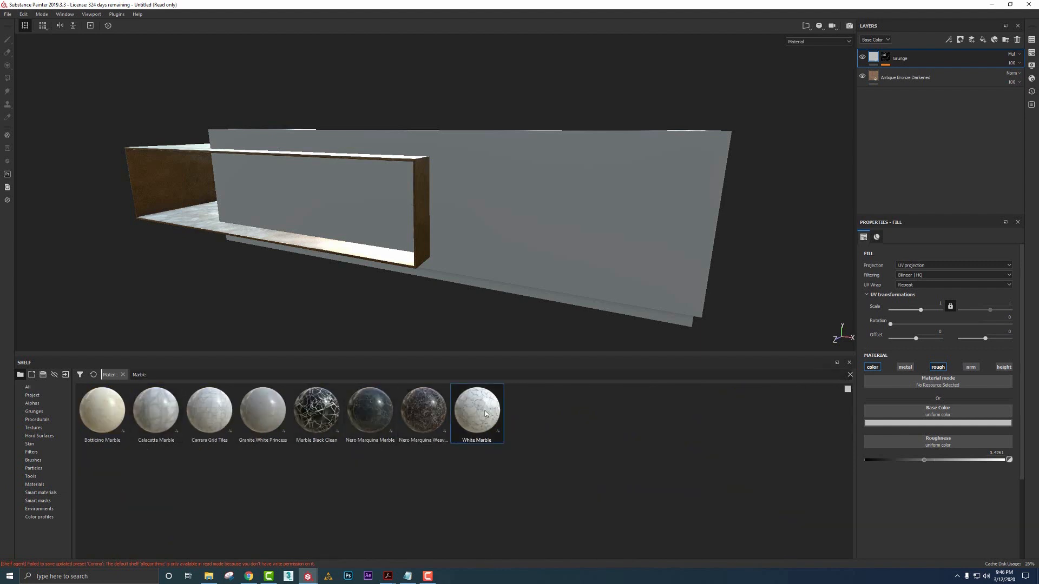
{"action": "left_click_drag", "start_coordinate": [486, 414], "coordinate": [527, 238]}
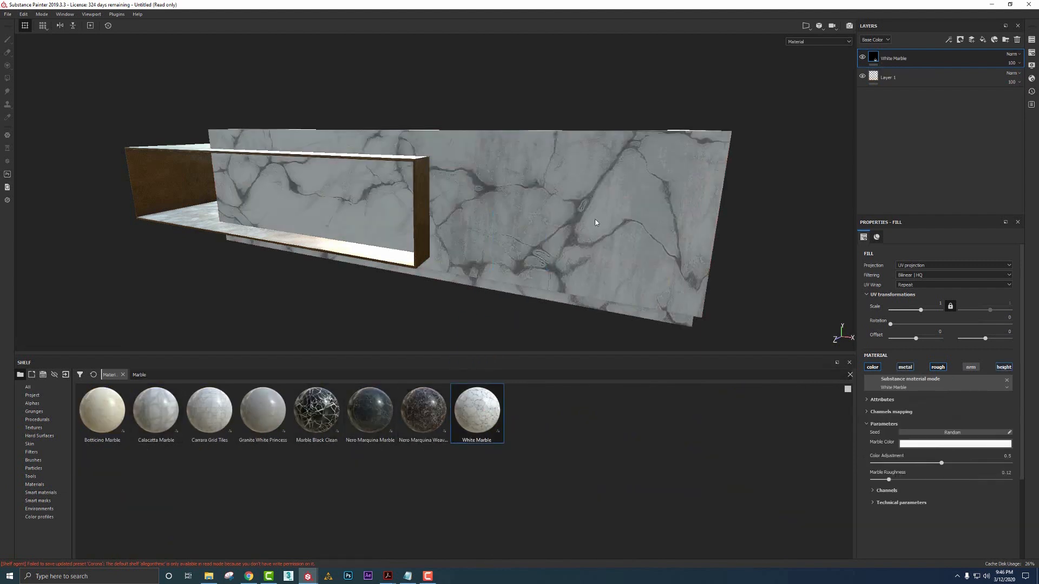
{"action": "left_click_drag", "start_coordinate": [595, 224], "coordinate": [475, 185], "text": "alt"}
{"action": "middle_click_drag", "start_coordinate": [476, 185], "coordinate": [480, 218], "text": "alt"}
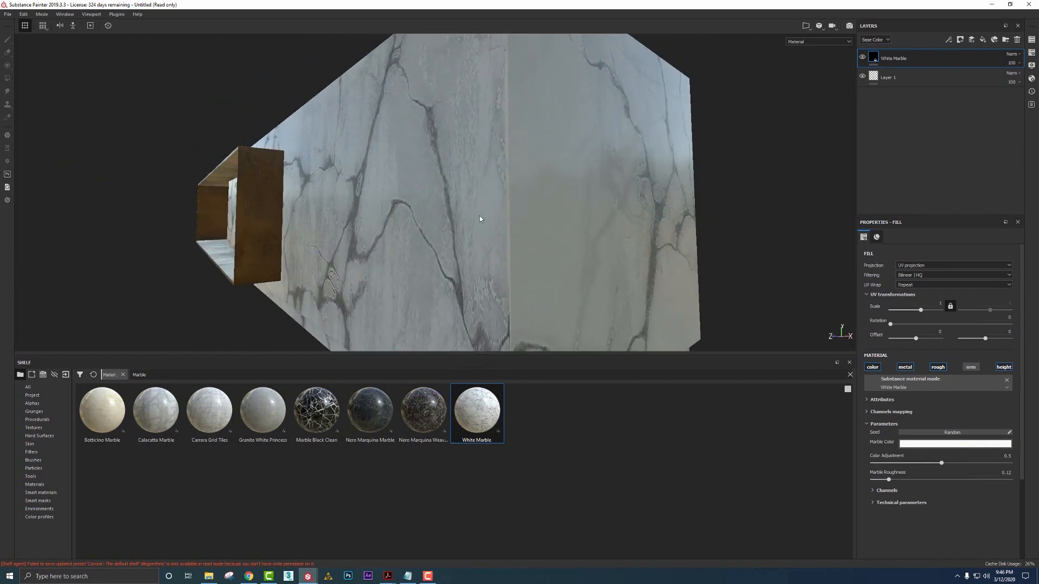
{"action": "right_click_drag", "start_coordinate": [479, 218], "coordinate": [439, 200], "text": "shift"}
{"action": "left_click_drag", "start_coordinate": [438, 205], "coordinate": [392, 137], "text": "alt"}
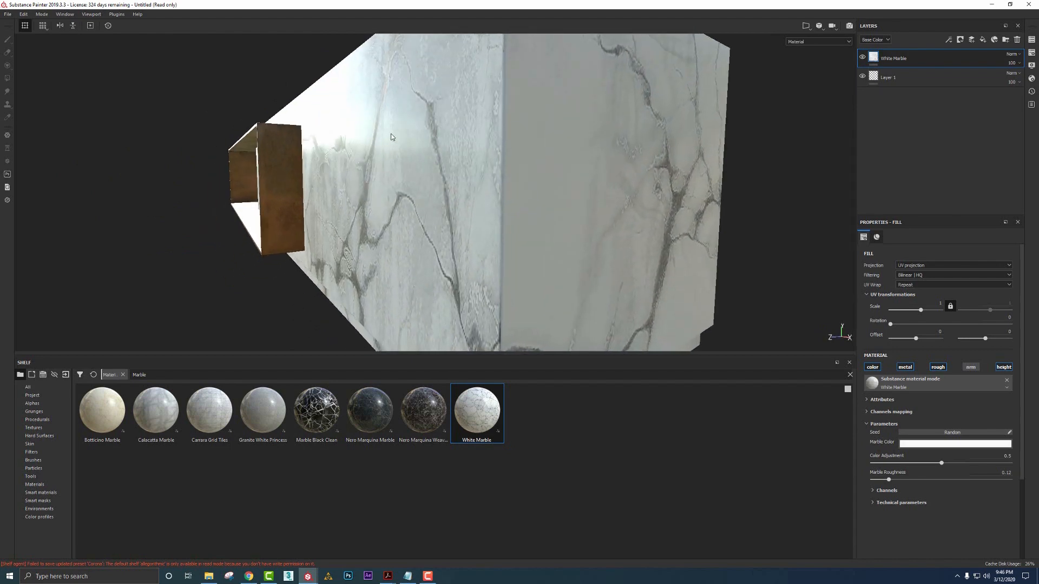
{"action": "left_click_drag", "start_coordinate": [380, 180], "coordinate": [386, 163], "text": "alt"}
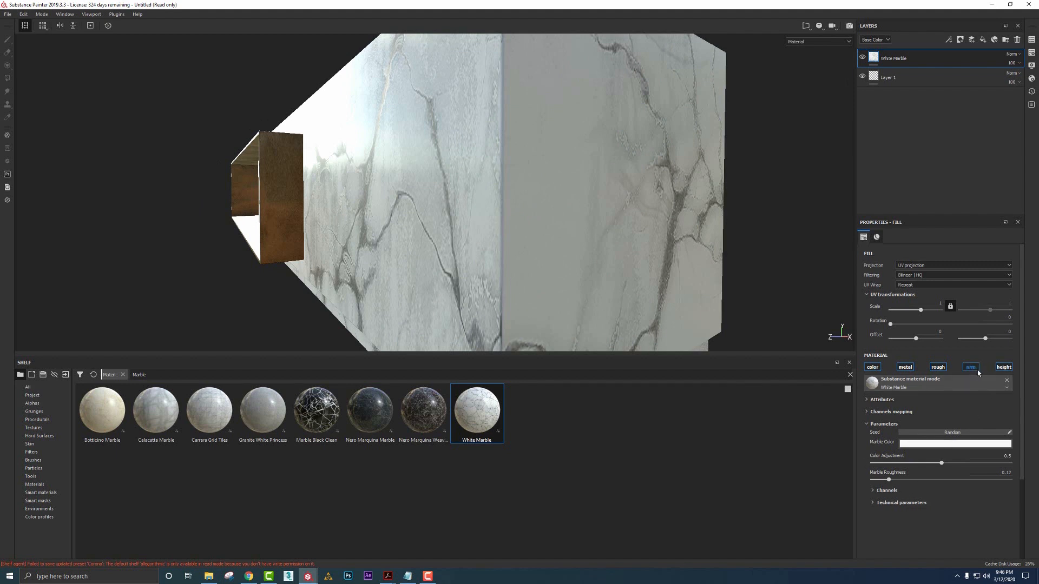
{"action": "left_click_drag", "start_coordinate": [405, 209], "coordinate": [385, 218], "text": "alt"}
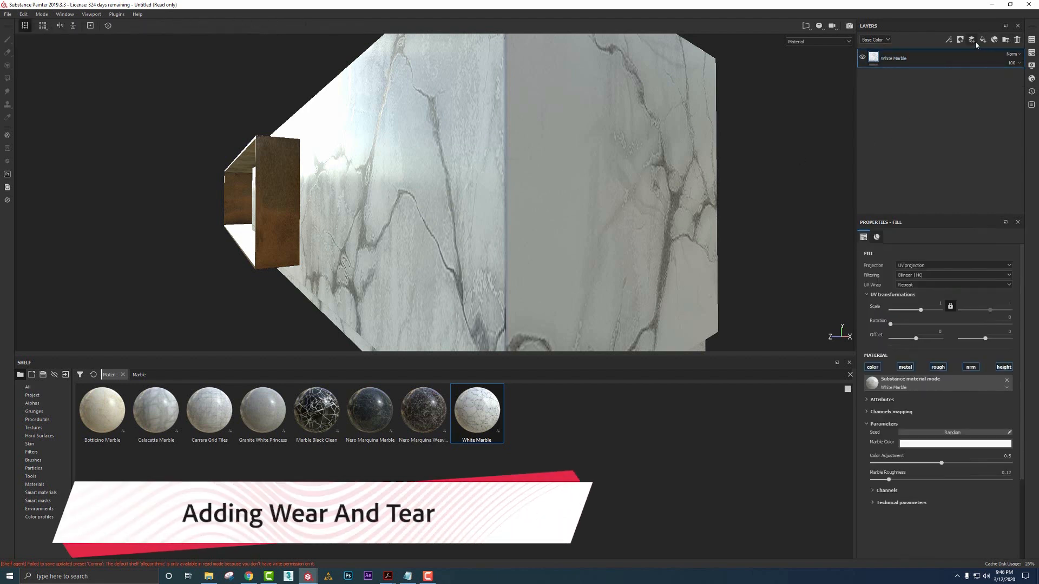
Add a fill layer above White Marble with only the roughness channel active and set its roughness to about 0.41
{"action": "left_click", "coordinate": [982, 40]}
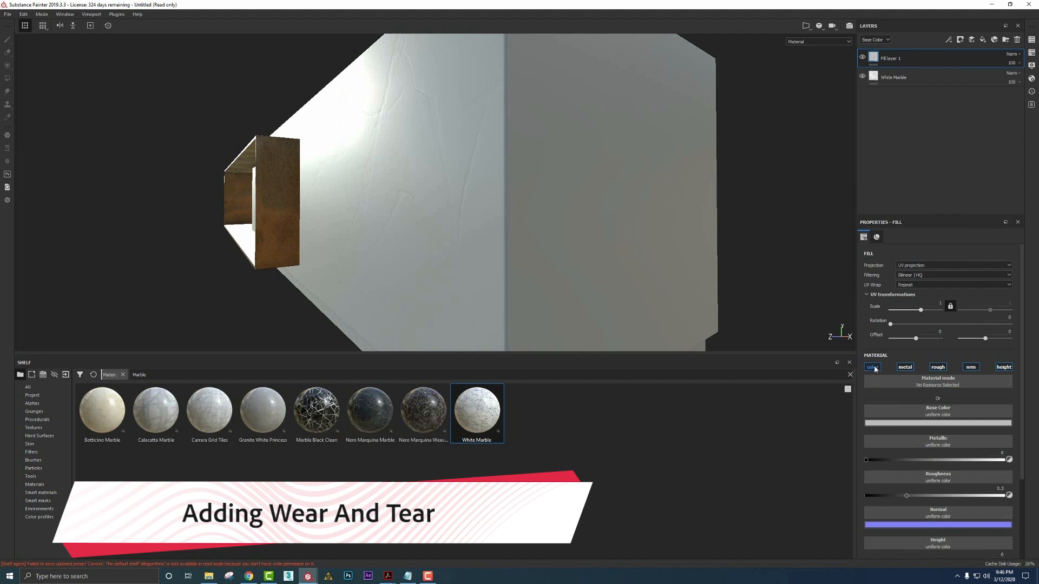
{"action": "left_click", "coordinate": [872, 367]}
{"action": "left_click", "coordinate": [905, 367]}
{"action": "left_click", "coordinate": [970, 367]}
{"action": "left_click", "coordinate": [1003, 367]}
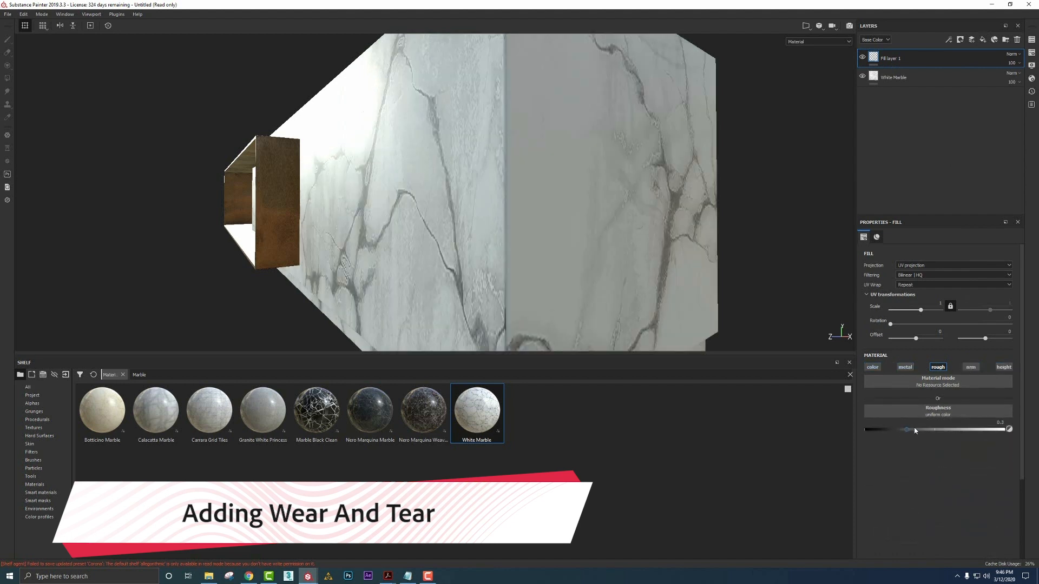
{"action": "left_click_drag", "start_coordinate": [914, 430], "coordinate": [921, 428]}
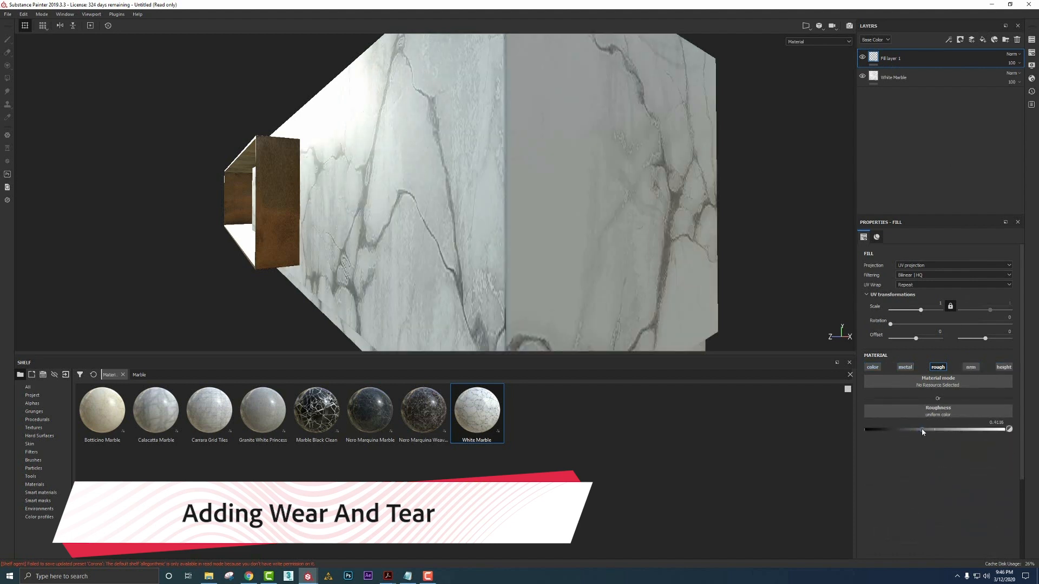
Rename the new fill layer to Roughness and give it a black mask containing a fill effect
{"action": "right_click", "coordinate": [898, 60]}
{"action": "left_click", "coordinate": [899, 66]}
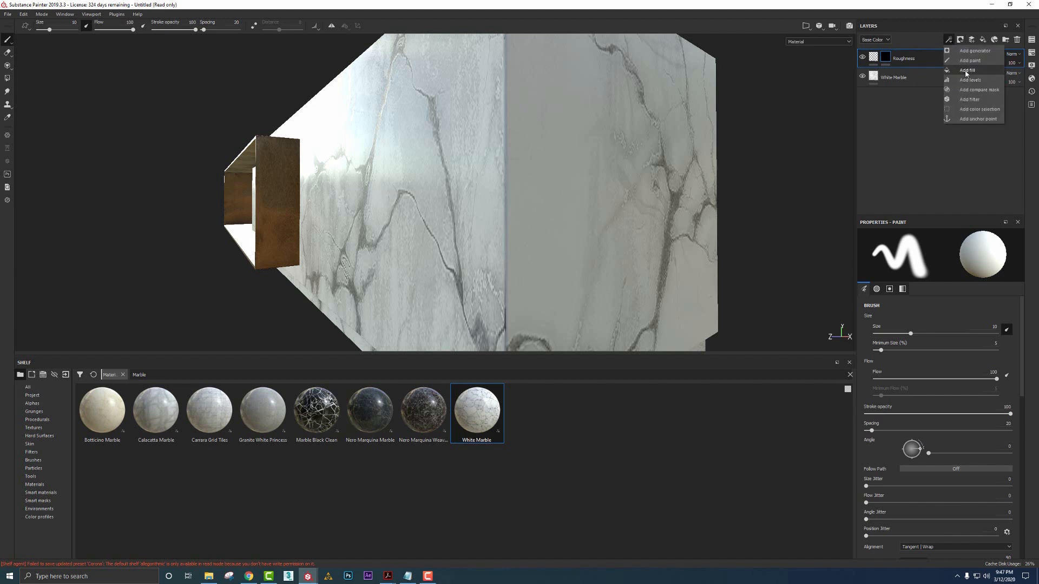
{"action": "left_click", "coordinate": [968, 80]}
Assign the Grunge Wipe Brushed texture to the grayscale slot of the Roughness mask's fill
{"action": "left_click", "coordinate": [34, 411]}
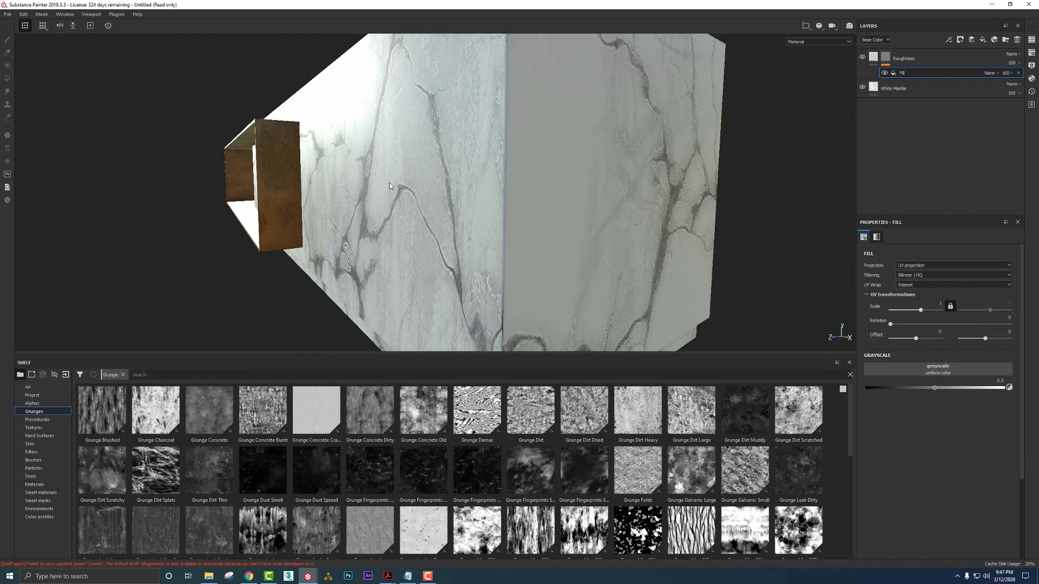
{"action": "left_click_drag", "start_coordinate": [389, 182], "coordinate": [389, 182], "text": "alt"}
{"action": "left_click_drag", "start_coordinate": [386, 219], "coordinate": [412, 201], "text": "alt"}
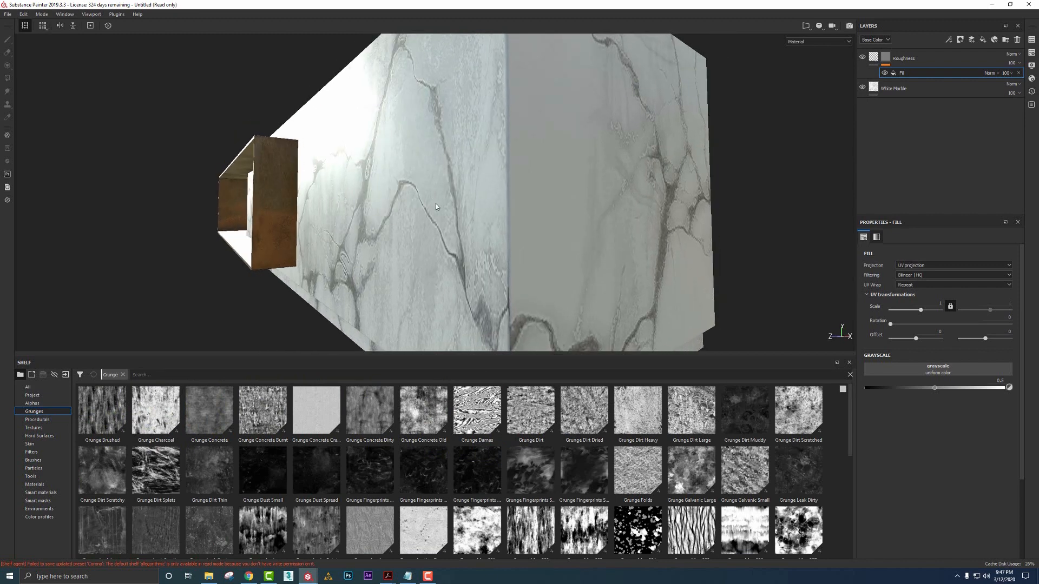
{"action": "left_click_drag", "start_coordinate": [459, 169], "coordinate": [417, 233], "text": "alt"}
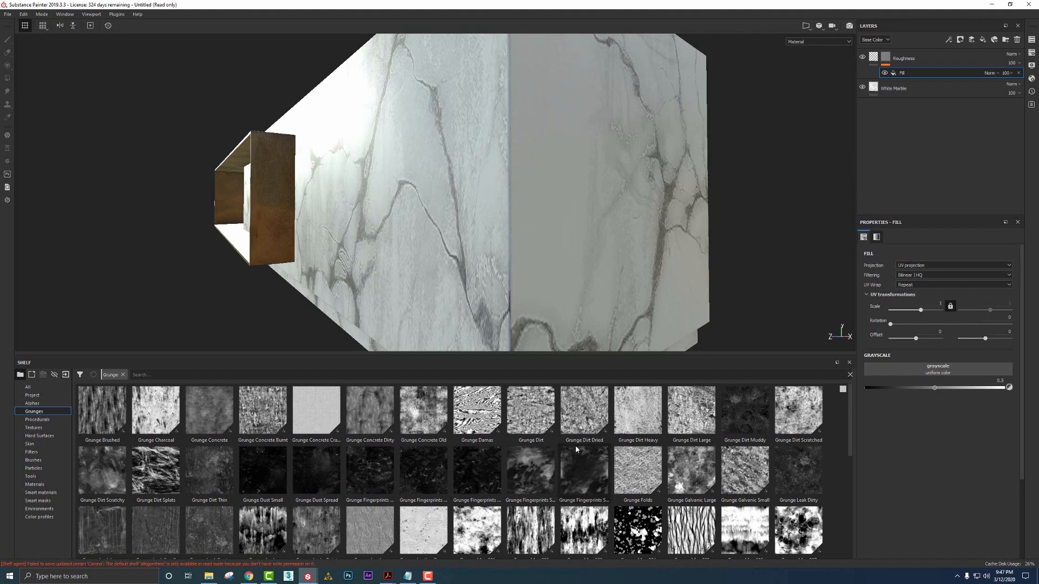
{"action": "scroll", "coordinate": [576, 446], "scroll_direction": "down", "scroll_amount": 5}
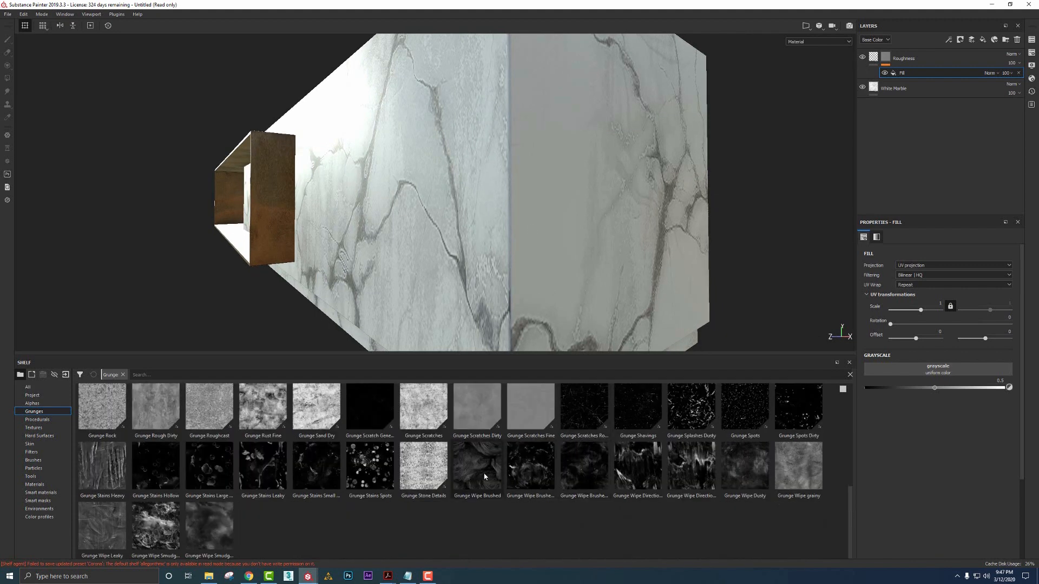
{"action": "mouse_move", "coordinate": [476, 469]}
{"action": "left_mouse_down"}
{"action": "mouse_move", "coordinate": [893, 351]}
{"action": "mouse_move", "coordinate": [937, 369]}
{"action": "left_mouse_up"}
{"action": "left_click_drag", "start_coordinate": [637, 245], "coordinate": [593, 256], "text": "alt"}
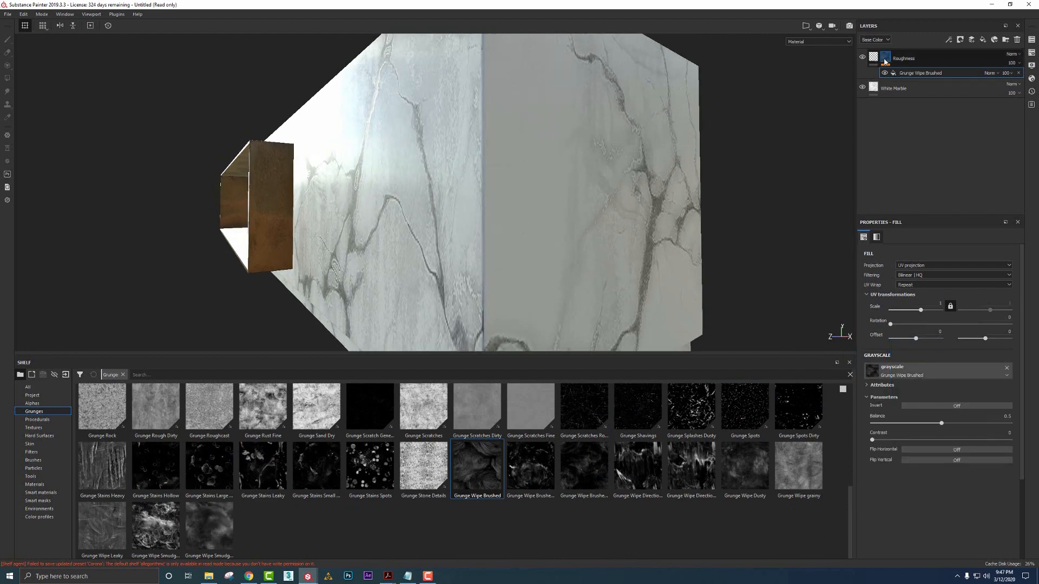
Display the Roughness layer's mask on the model and set the grunge fill's projection to Tri-planar
{"action": "left_click", "coordinate": [885, 61], "text": "alt"}
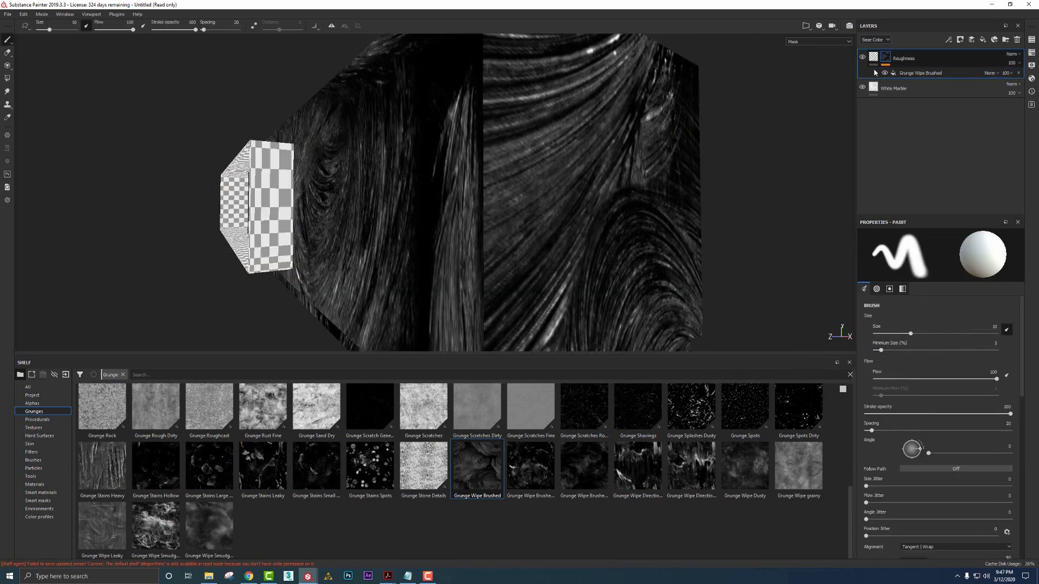
{"action": "left_click_drag", "start_coordinate": [506, 190], "coordinate": [546, 194], "text": "alt"}
{"action": "scroll", "coordinate": [546, 194], "scroll_direction": "down", "scroll_amount": 3}
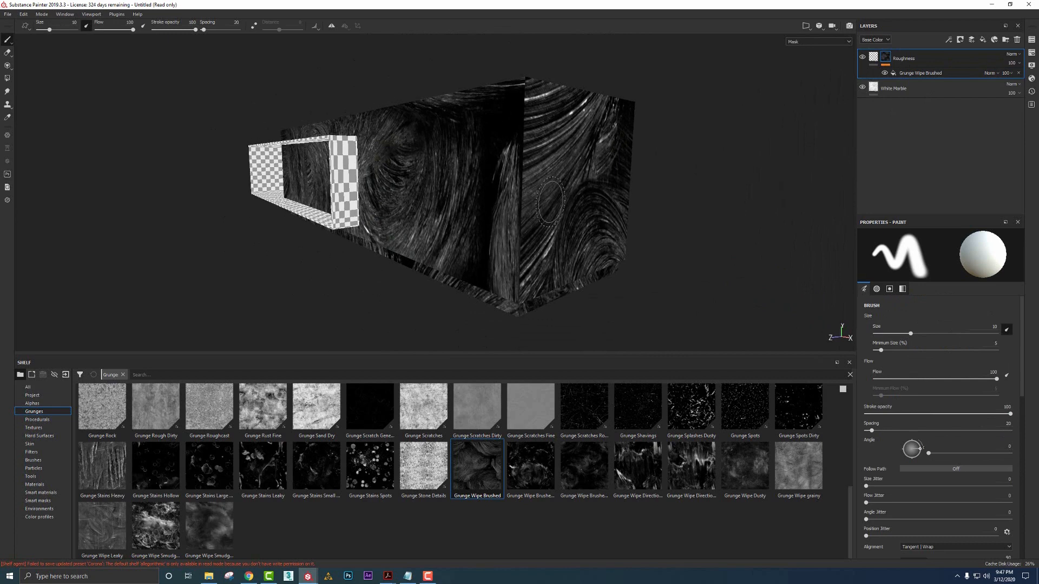
{"action": "left_click", "coordinate": [920, 73]}
{"action": "left_click", "coordinate": [932, 265]}
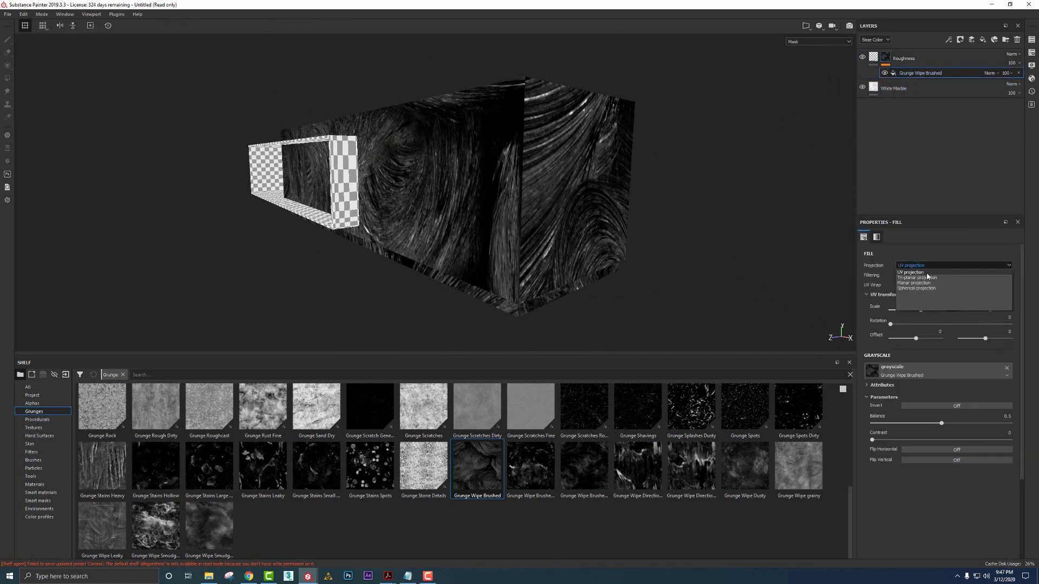
{"action": "left_click", "coordinate": [919, 279]}
Reposition the tri-planar projection box so the brushed grunge flows across the counter's front and end faces
{"action": "left_click_drag", "start_coordinate": [577, 242], "coordinate": [458, 225], "text": "alt"}
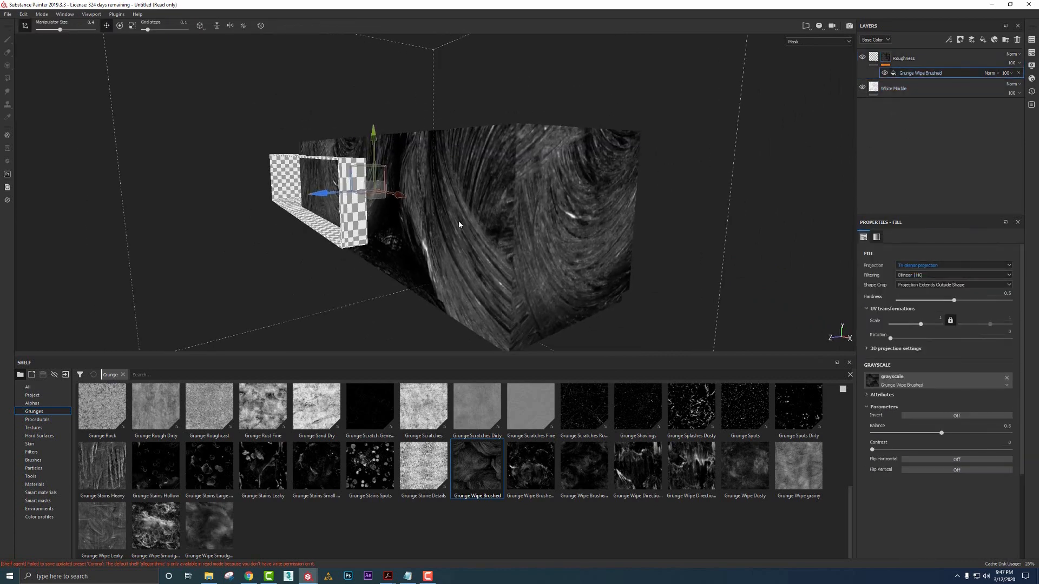
{"action": "left_click_drag", "start_coordinate": [394, 198], "coordinate": [582, 166], "text": "alt"}
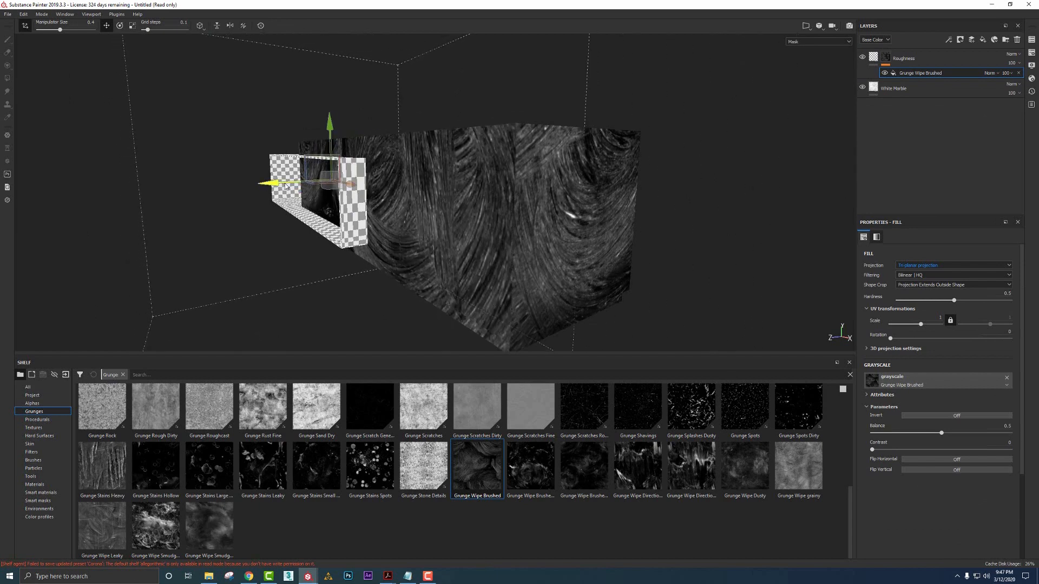
{"action": "left_click_drag", "start_coordinate": [285, 186], "coordinate": [429, 281]}
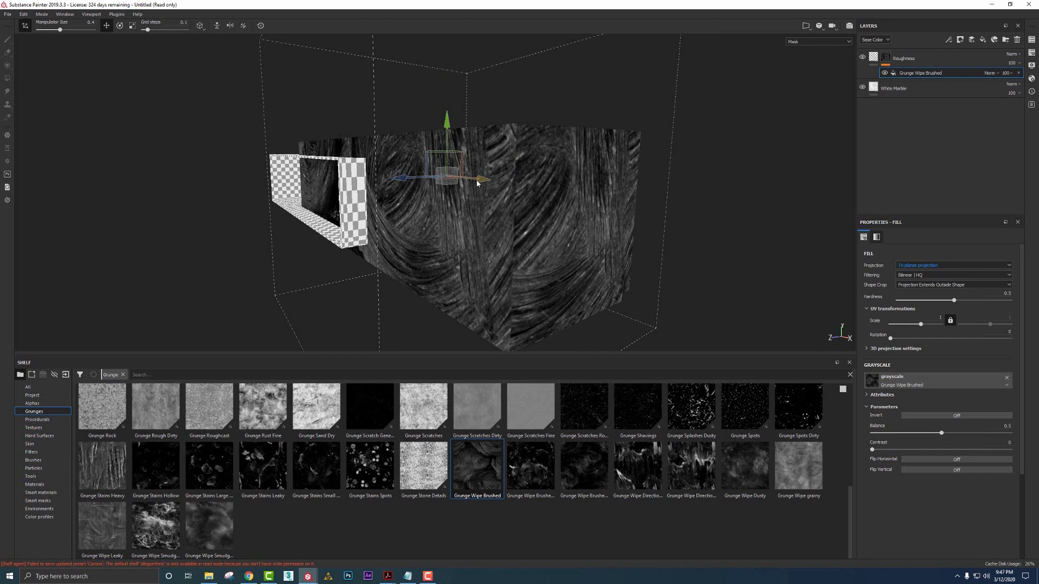
{"action": "left_click_drag", "start_coordinate": [477, 183], "coordinate": [533, 199]}
{"action": "left_click_drag", "start_coordinate": [492, 146], "coordinate": [492, 138]}
{"action": "left_click_drag", "start_coordinate": [464, 182], "coordinate": [457, 183]}
{"action": "left_click_drag", "start_coordinate": [524, 199], "coordinate": [557, 201], "text": "alt"}
{"action": "left_click_drag", "start_coordinate": [419, 184], "coordinate": [447, 187], "text": "alt"}
{"action": "scroll", "coordinate": [421, 192], "scroll_direction": "down", "scroll_amount": 1}
{"action": "middle_click_drag", "start_coordinate": [389, 204], "coordinate": [430, 193], "text": "alt"}
{"action": "left_click_drag", "start_coordinate": [430, 190], "coordinate": [425, 192]}
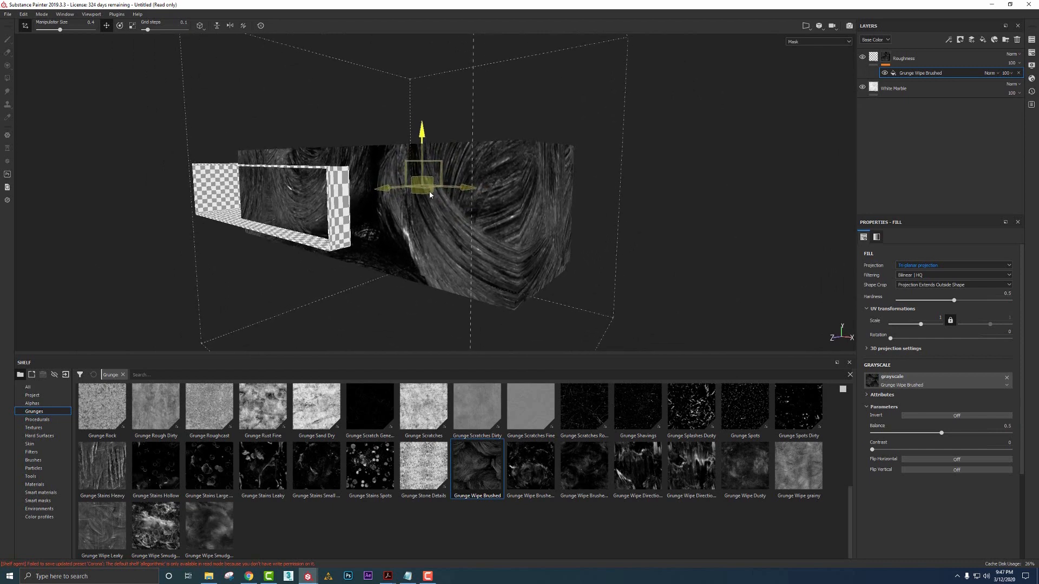
{"action": "left_click_drag", "start_coordinate": [545, 223], "coordinate": [511, 223], "text": "alt"}
{"action": "scroll", "coordinate": [514, 221], "scroll_direction": "up", "scroll_amount": 1}
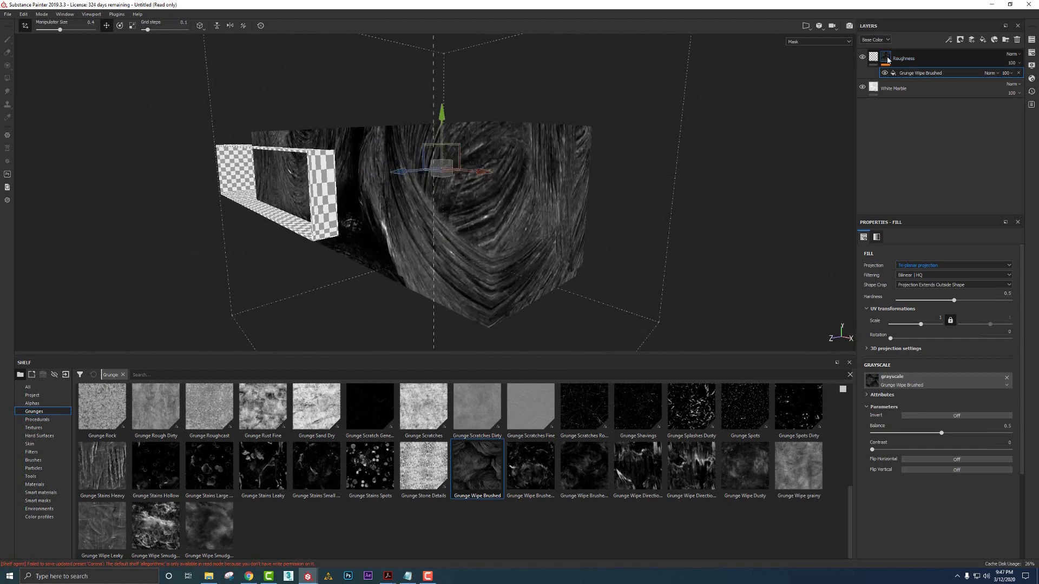
Return to the Roughness layer's material view and set its roughness to about 0.287
{"action": "left_click", "coordinate": [875, 57]}
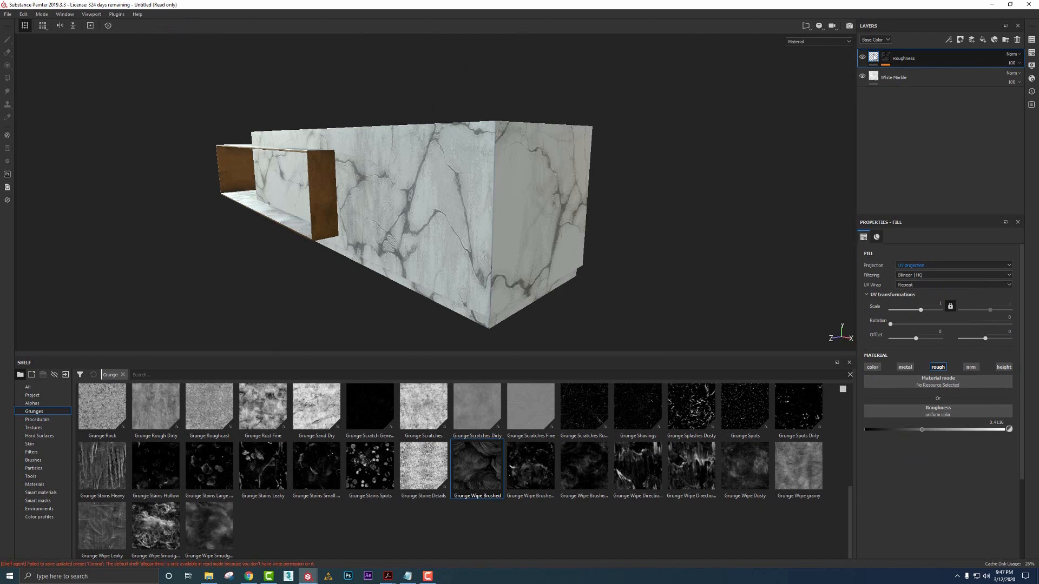
{"action": "left_click_drag", "start_coordinate": [523, 221], "coordinate": [419, 156], "text": "alt"}
{"action": "scroll", "coordinate": [509, 196], "scroll_direction": "up", "scroll_amount": 3}
{"action": "scroll", "coordinate": [411, 180], "scroll_direction": "up", "scroll_amount": 3}
{"action": "mouse_move", "coordinate": [922, 429]}
{"action": "left_mouse_down"}
{"action": "mouse_move", "coordinate": [956, 430]}
{"action": "mouse_move", "coordinate": [893, 432]}
{"action": "mouse_move", "coordinate": [904, 432]}
{"action": "left_mouse_up"}
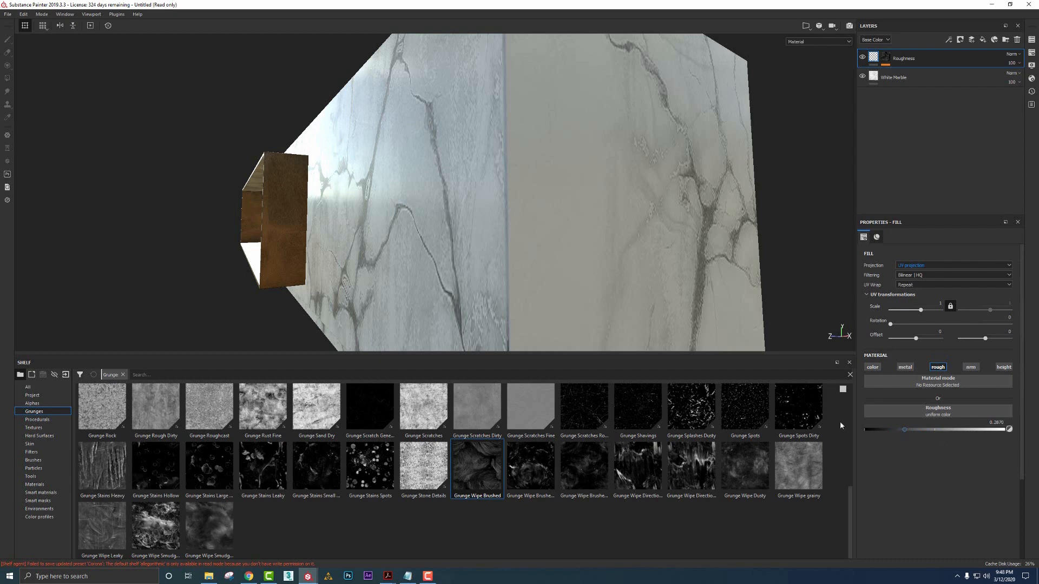
Apply the Beech Mid Brown Wood material to the inner desktop and cabinet fronts behind the marble counter
{"action": "left_click_drag", "start_coordinate": [543, 250], "coordinate": [608, 231], "text": "alt"}
{"action": "scroll", "coordinate": [486, 249], "scroll_direction": "up", "scroll_amount": 4}
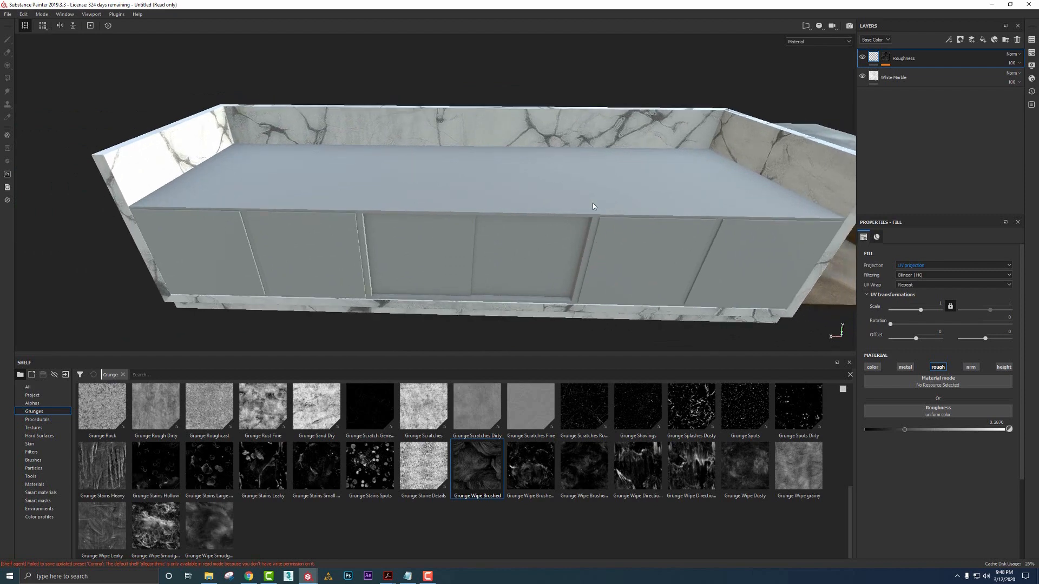
{"action": "left_click_drag", "start_coordinate": [491, 201], "coordinate": [593, 220], "text": "alt"}
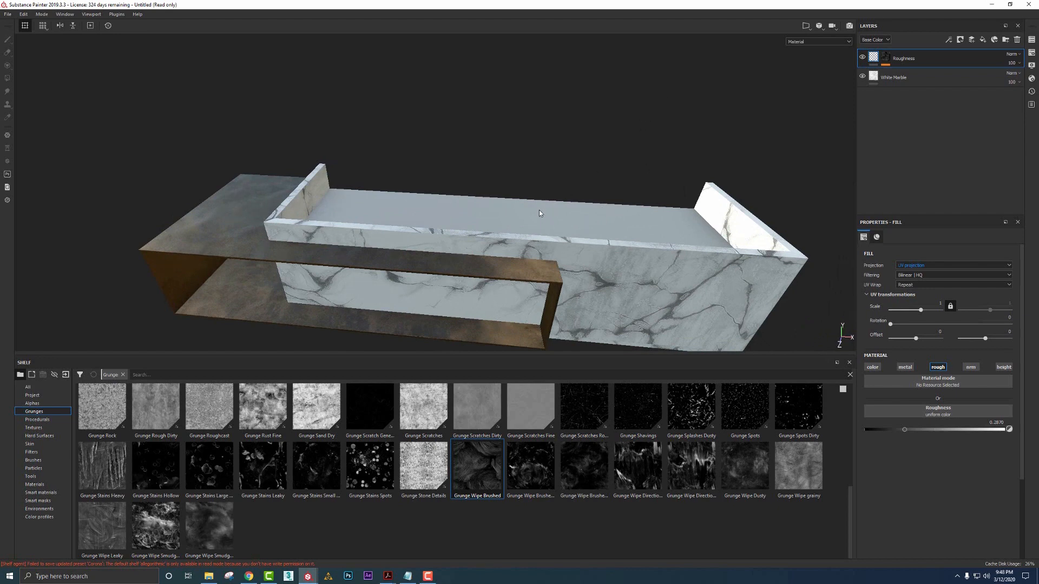
{"action": "left_click_drag", "start_coordinate": [529, 197], "coordinate": [543, 237], "text": "alt"}
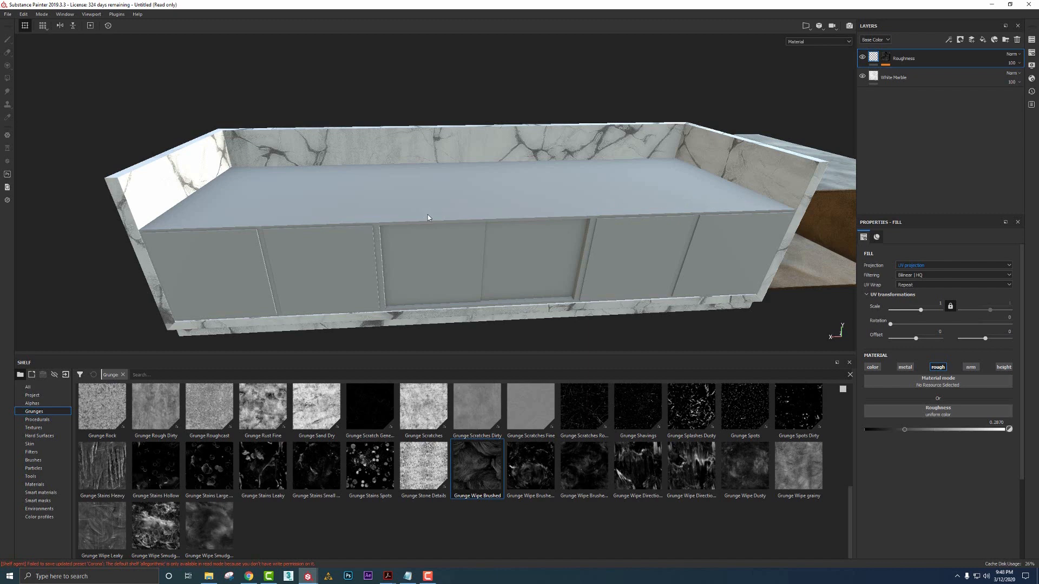
{"action": "left_click_drag", "start_coordinate": [428, 217], "coordinate": [399, 248], "text": "alt"}
{"action": "left_click", "coordinate": [36, 484]}
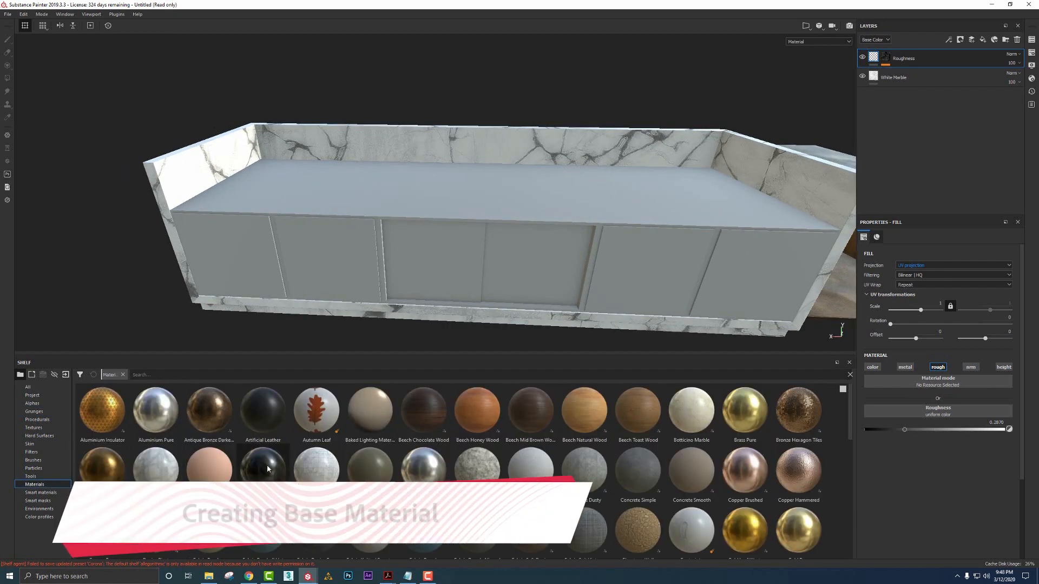
{"action": "mouse_move", "coordinate": [530, 423]}
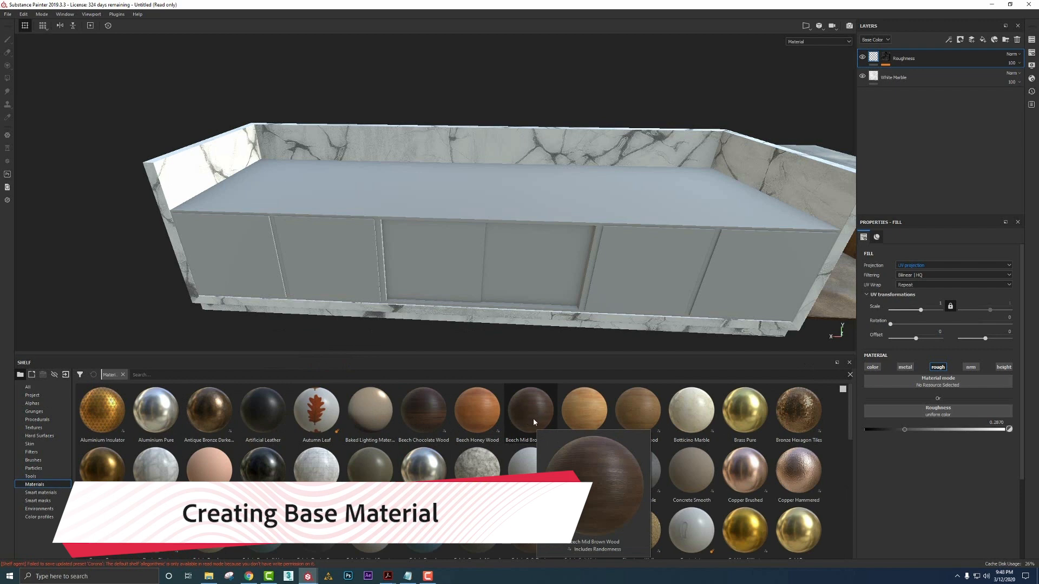
{"action": "left_click_drag", "start_coordinate": [533, 413], "coordinate": [529, 257]}
{"action": "scroll", "coordinate": [517, 231], "scroll_direction": "down", "scroll_amount": 3}
{"action": "scroll", "coordinate": [494, 255], "scroll_direction": "up", "scroll_amount": 4}
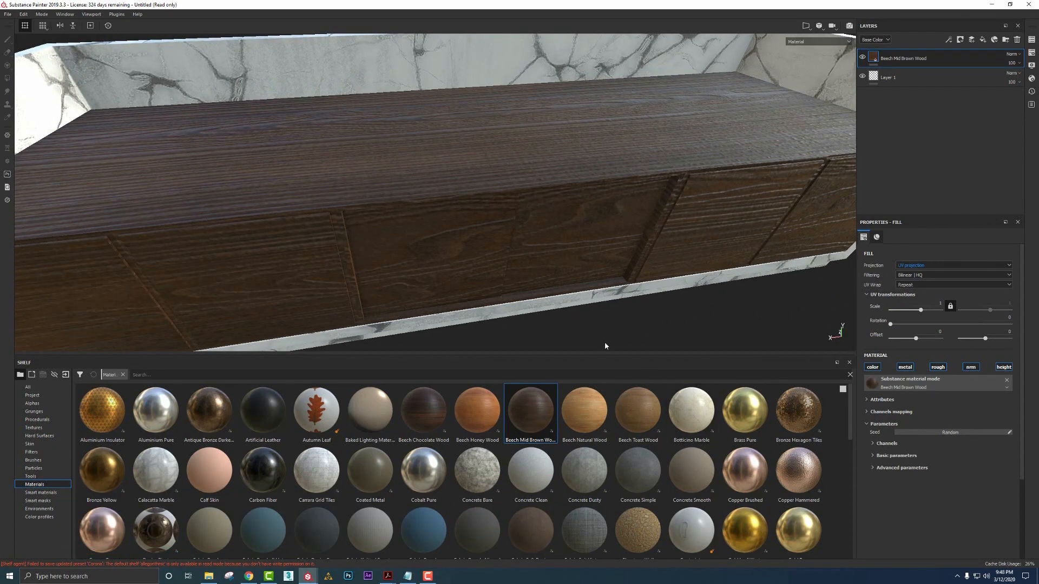
{"action": "left_click_drag", "start_coordinate": [605, 343], "coordinate": [568, 329], "text": "alt"}
Set the UV scale of the Beech Mid Brown Wood layer to 3
{"action": "mouse_move", "coordinate": [529, 405]}
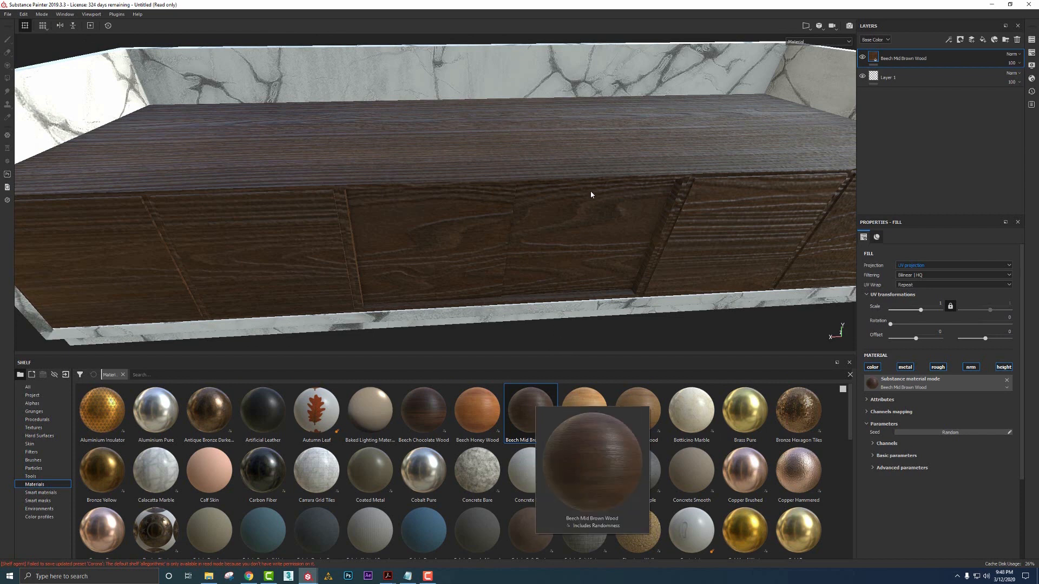
{"action": "left_click_drag", "start_coordinate": [590, 192], "coordinate": [674, 231], "text": "alt"}
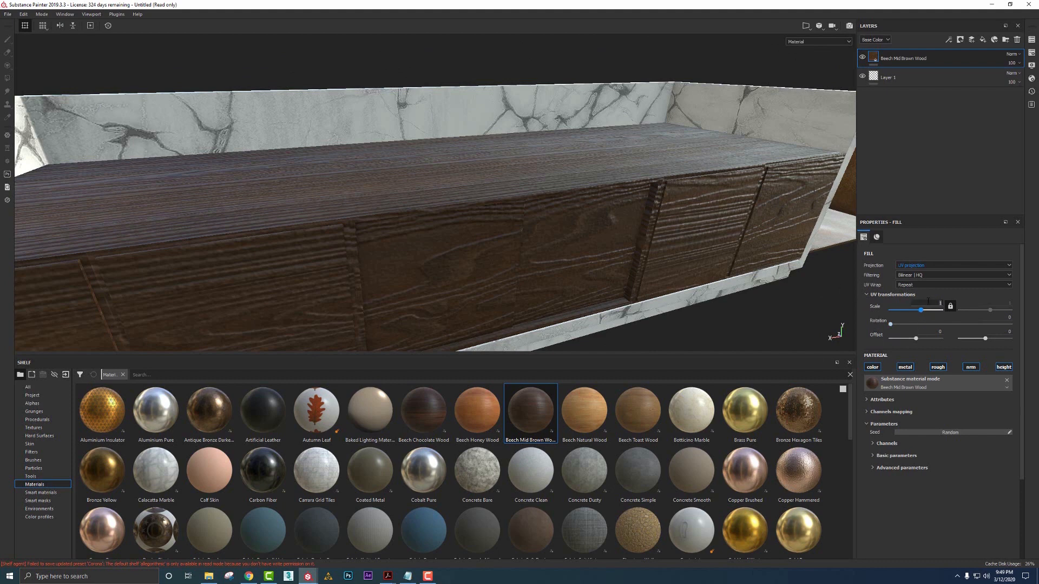
{"action": "type", "text": "3"}
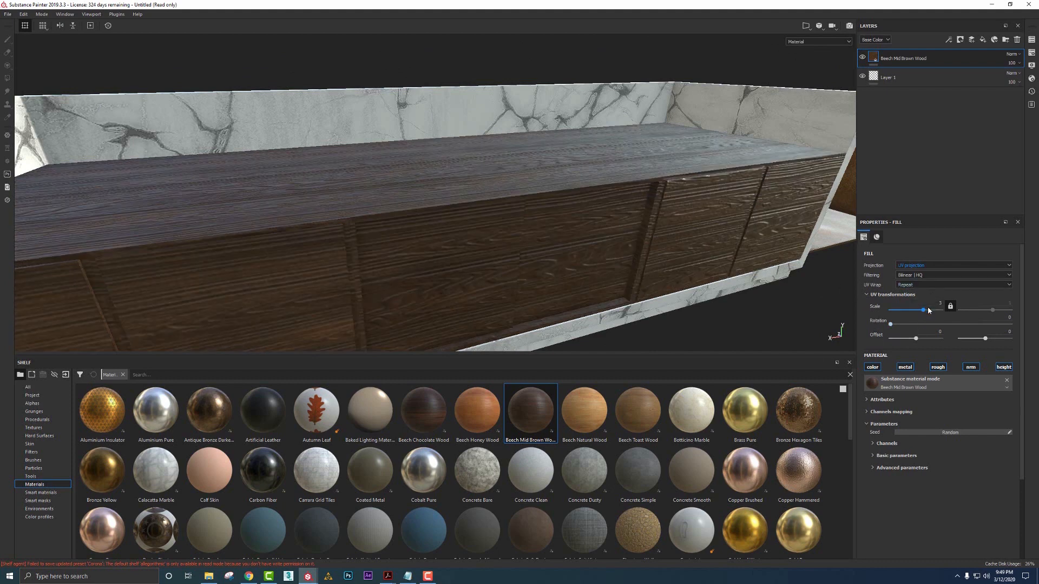
Set the UV scale of the Beech Mid Brown Wood layer to 4
{"action": "type", "text": "4"}
{"action": "left_click_drag", "start_coordinate": [641, 252], "coordinate": [748, 149], "text": "alt"}
{"action": "scroll", "coordinate": [641, 277], "scroll_direction": "up", "scroll_amount": 3}
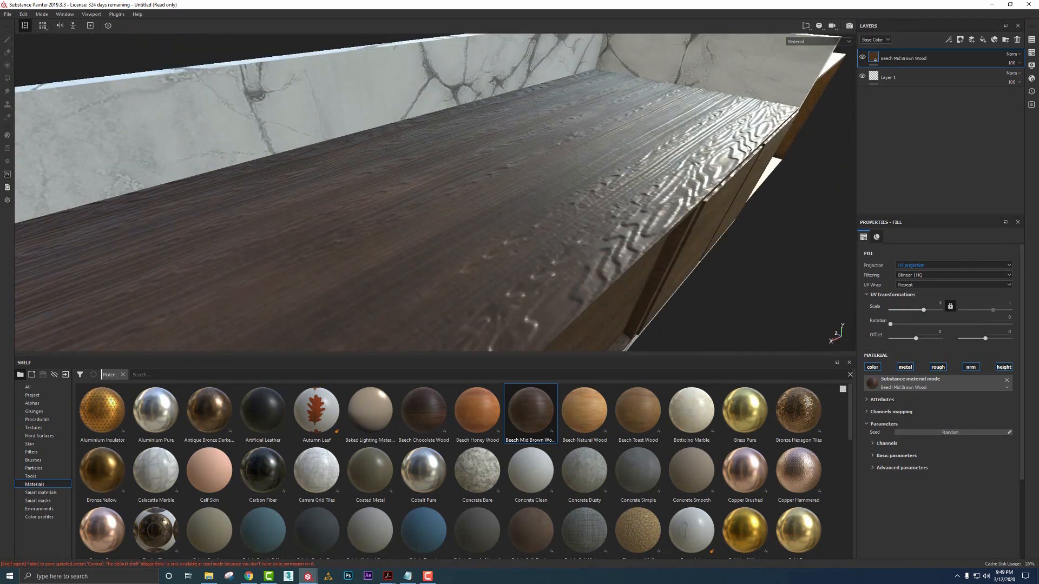
Lower the wood layer's opacity in the Normal channel and set its Height channel opacity to 20
{"action": "left_click", "coordinate": [874, 40]}
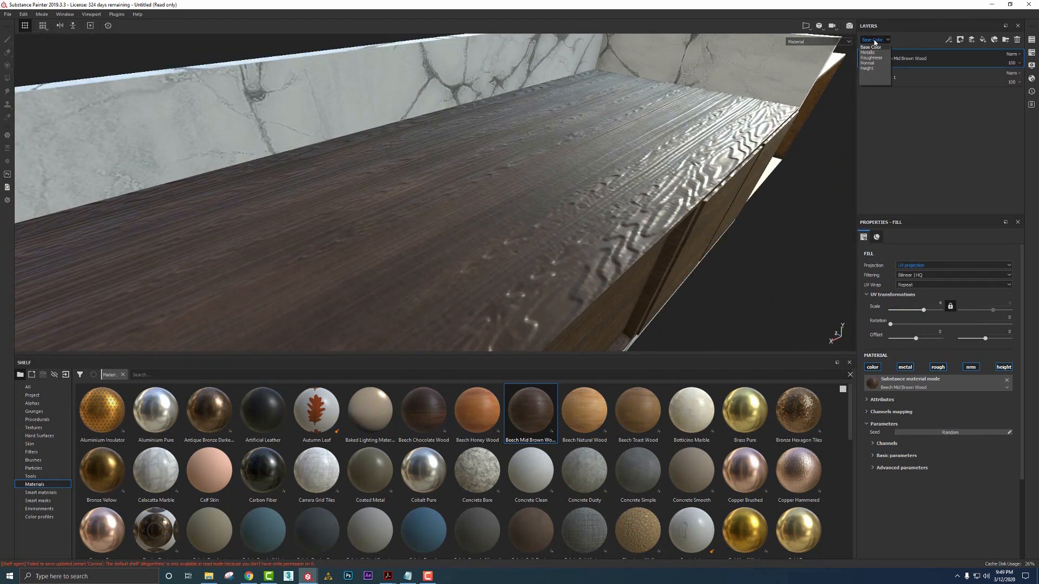
{"action": "left_click", "coordinate": [871, 63]}
{"action": "left_click", "coordinate": [1013, 64]}
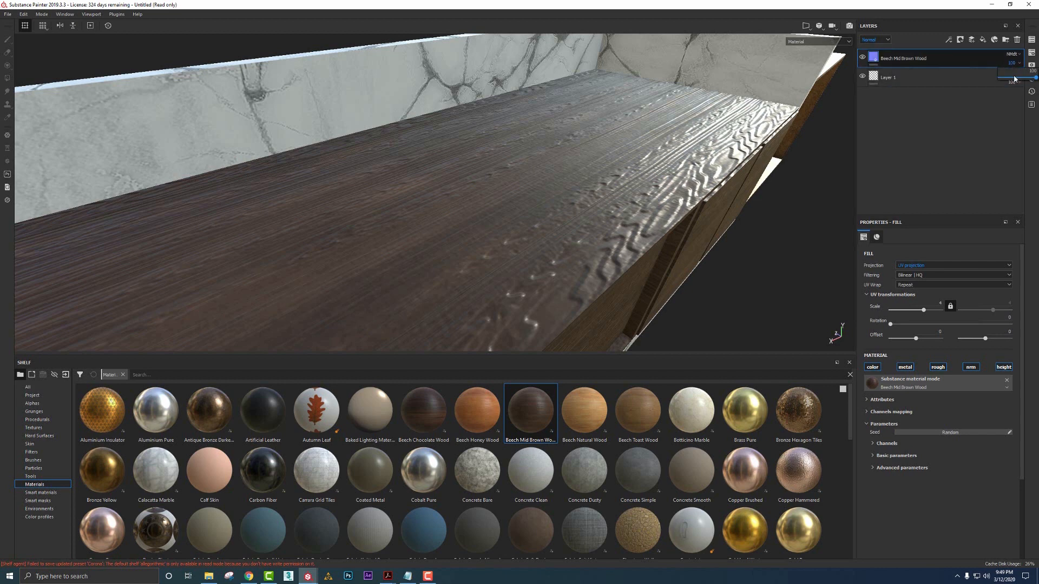
{"action": "left_click", "coordinate": [1007, 78]}
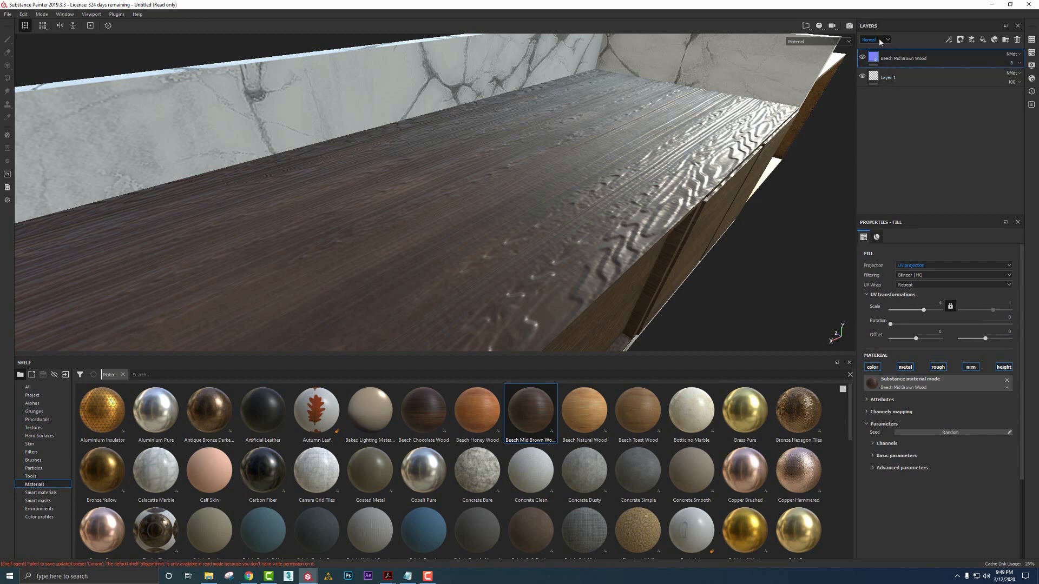
{"action": "left_click", "coordinate": [876, 40]}
{"action": "left_click", "coordinate": [869, 70]}
{"action": "left_click", "coordinate": [1019, 64]}
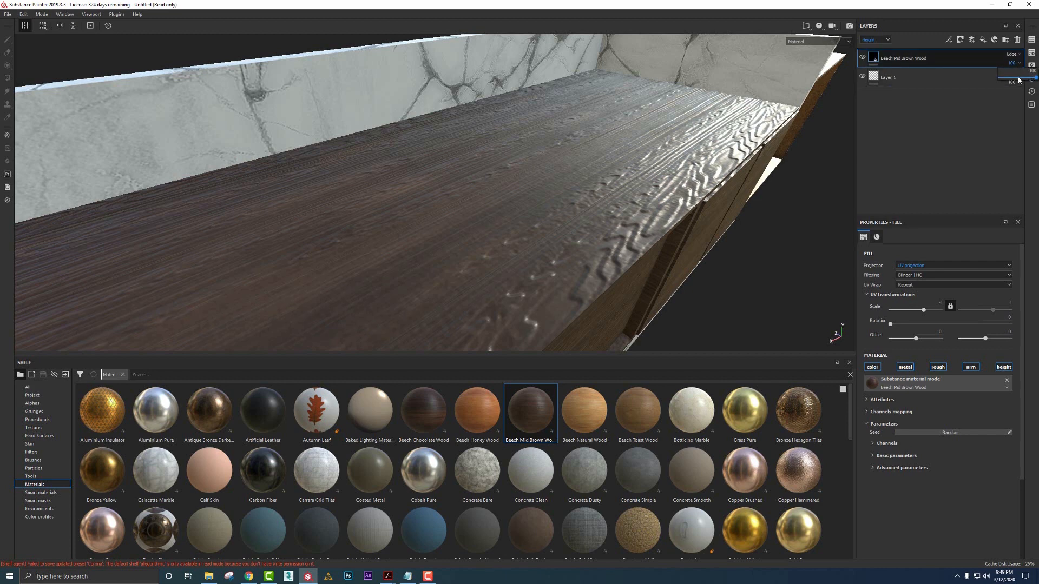
{"action": "left_click", "coordinate": [1009, 79]}
{"action": "left_click_drag", "start_coordinate": [806, 151], "coordinate": [728, 155], "text": "alt"}
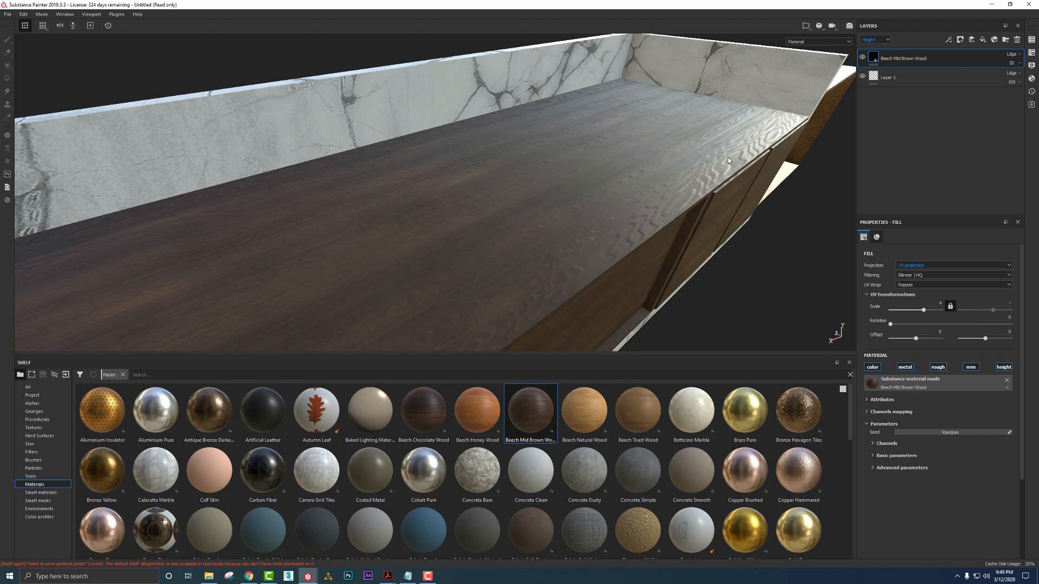
{"action": "mouse_move", "coordinate": [728, 158]}
{"action": "left_mouse_down", "text": "alt"}
{"action": "mouse_move", "coordinate": [700, 172]}
{"action": "mouse_move", "coordinate": [751, 176]}
{"action": "mouse_move", "coordinate": [695, 174]}
{"action": "mouse_move", "coordinate": [622, 197]}
{"action": "mouse_move", "coordinate": [678, 194]}
{"action": "mouse_move", "coordinate": [666, 207]}
{"action": "mouse_move", "coordinate": [767, 168]}
{"action": "left_mouse_up", "text": "alt"}
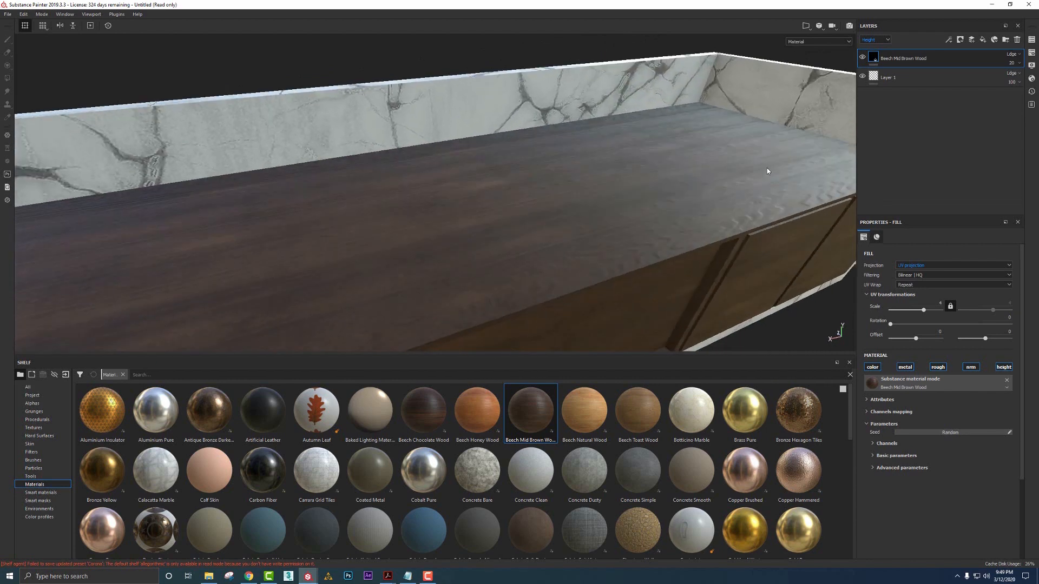
Raise the wood texture set's resolution above 1024 for a sharper desktop grain
{"action": "left_click", "coordinate": [1031, 53]}
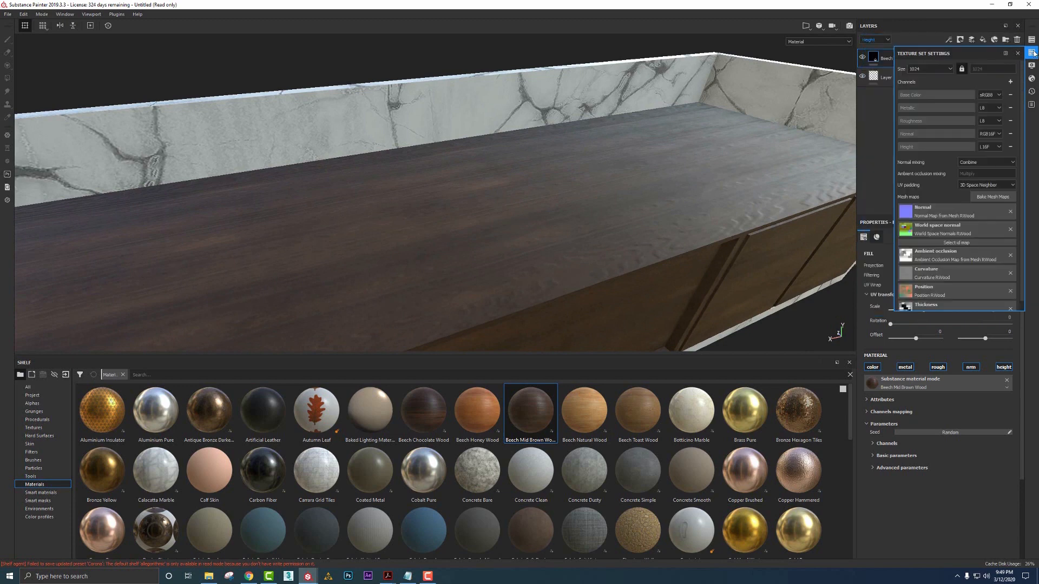
{"action": "left_click", "coordinate": [929, 69]}
{"action": "left_click", "coordinate": [919, 96]}
{"action": "left_click_drag", "start_coordinate": [630, 205], "coordinate": [726, 211], "text": "alt"}
{"action": "left_click", "coordinate": [1031, 53]}
{"action": "left_click_drag", "start_coordinate": [650, 244], "coordinate": [577, 251], "text": "alt"}
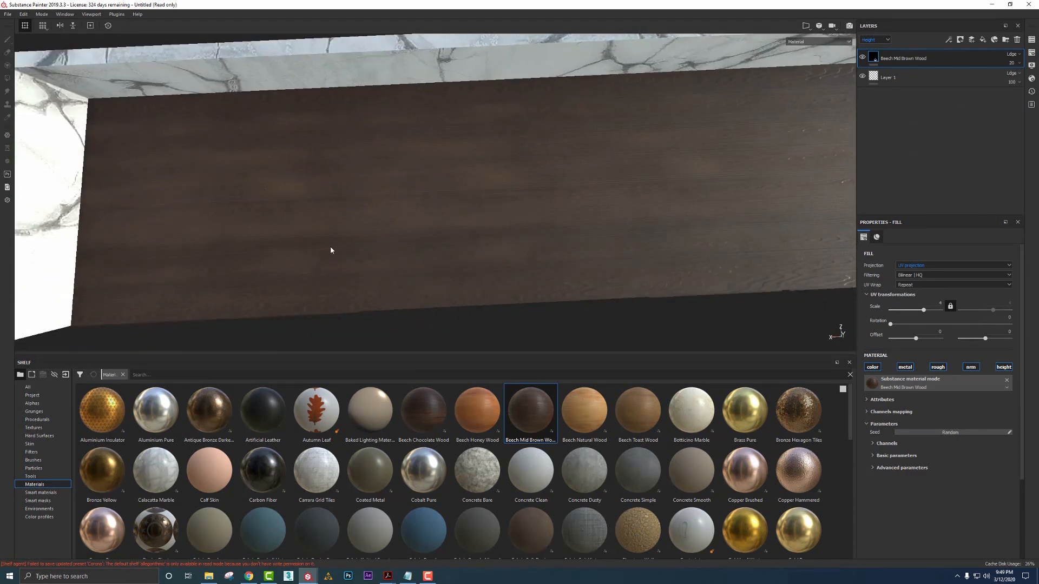
{"action": "left_click_drag", "start_coordinate": [330, 249], "coordinate": [671, 202], "text": "alt"}
Disable the metallic, normal and height channels of the Beech Mid Brown Wood layer, keeping only color and roughness
{"action": "left_click", "coordinate": [904, 368]}
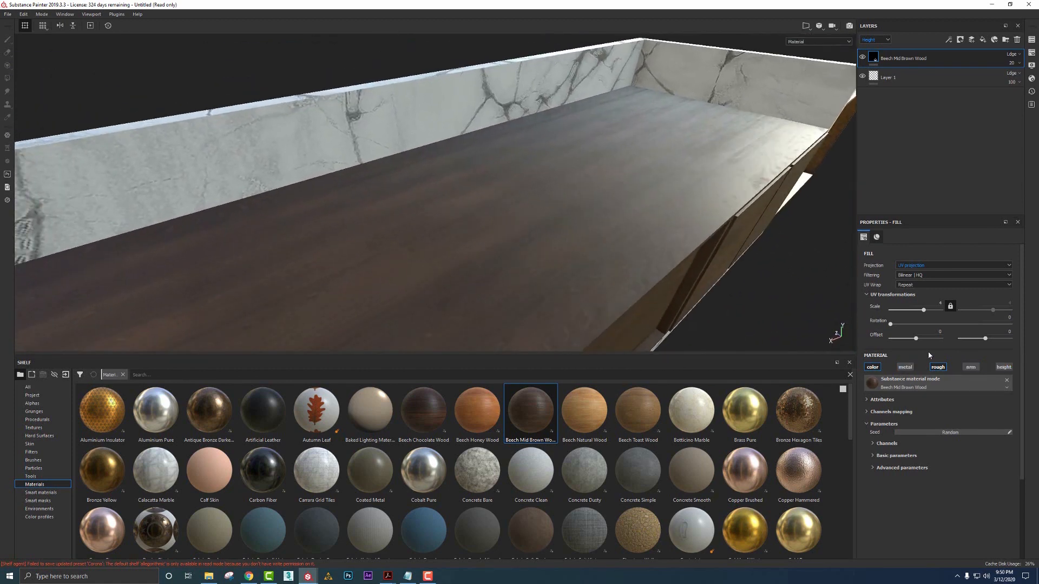
{"action": "left_click", "coordinate": [972, 367]}
{"action": "left_click_drag", "start_coordinate": [727, 240], "coordinate": [755, 242], "text": "alt"}
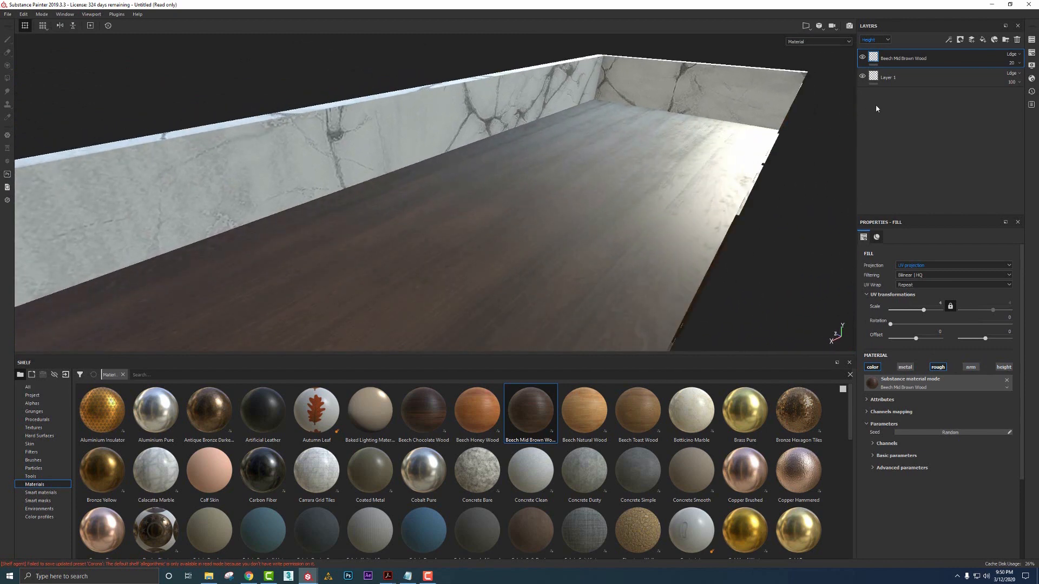
Add a fill layer named Roughness above the wood and delete the empty Layer 1
{"action": "left_click", "coordinate": [982, 39]}
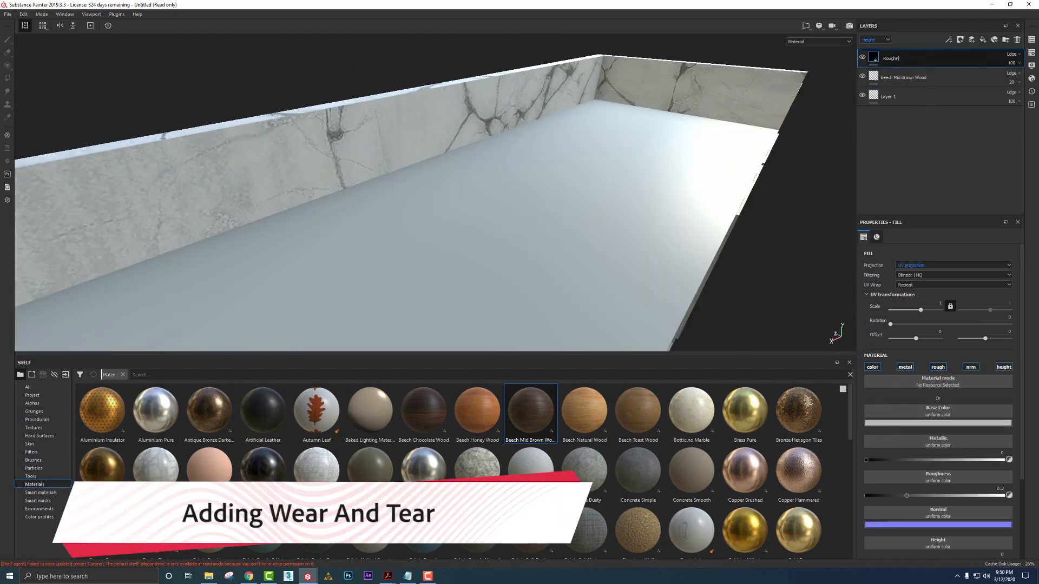
{"action": "left_click", "coordinate": [905, 97]}
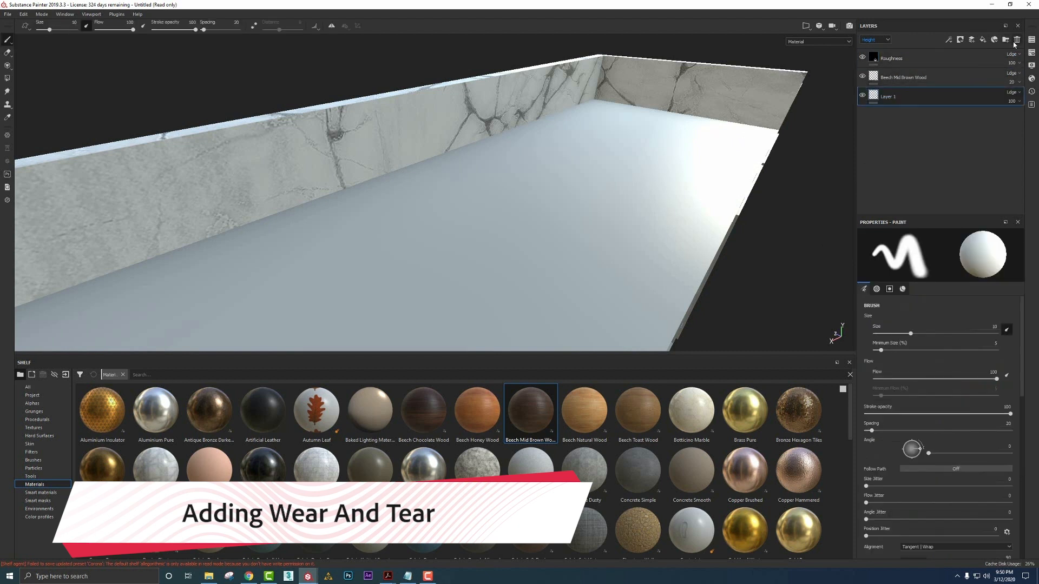
{"action": "left_click", "coordinate": [1017, 39]}
{"action": "left_click", "coordinate": [892, 61]}
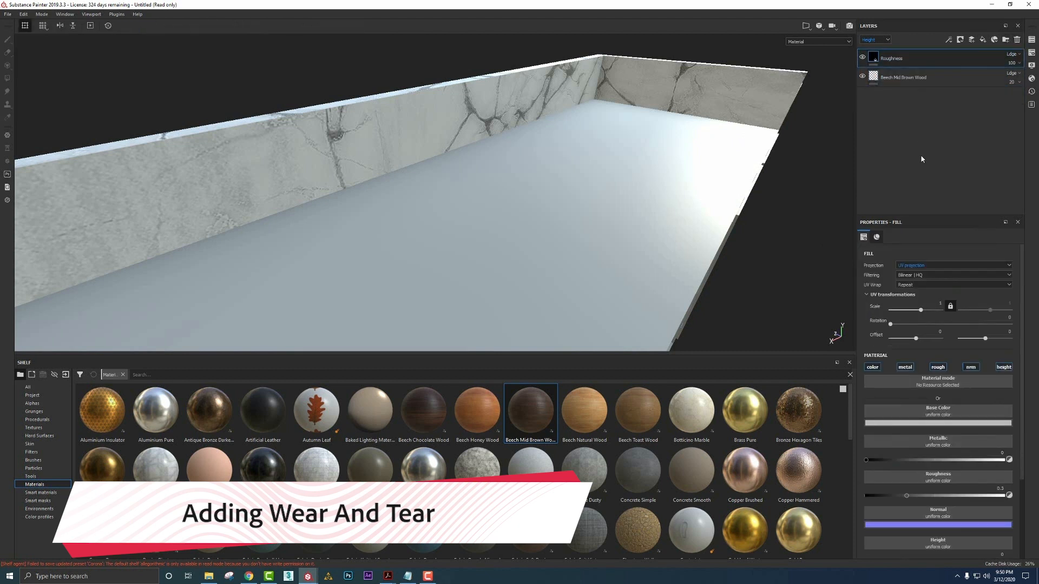
Disable the Roughness layer's metallic, normal and height channels and set its roughness to about 0.47
{"action": "left_click", "coordinate": [910, 366]}
{"action": "left_click", "coordinate": [970, 368]}
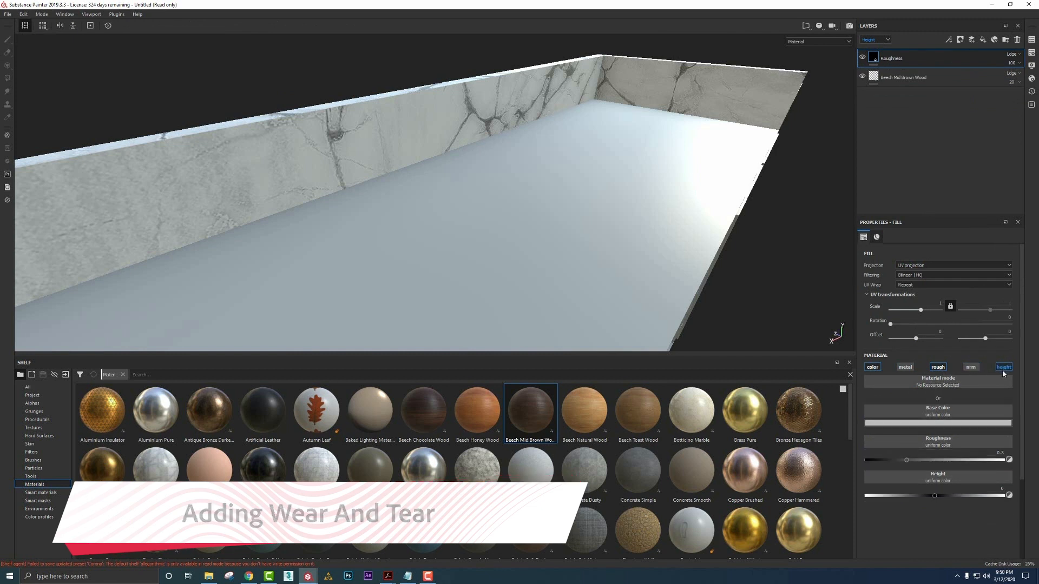
{"action": "left_click", "coordinate": [1002, 367]}
{"action": "left_click", "coordinate": [931, 460]}
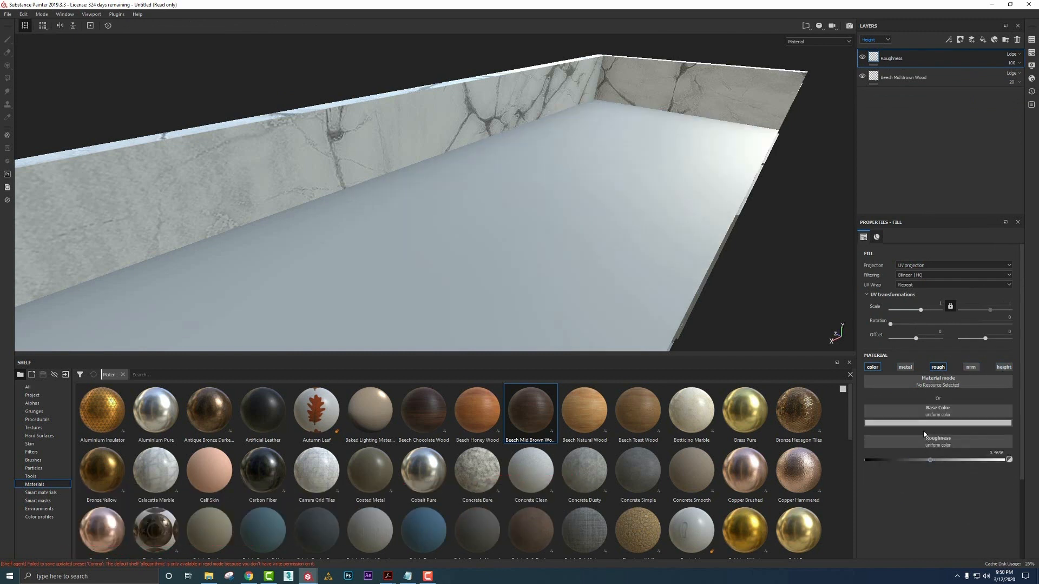
Set the Roughness layer's blending mode to Multiply in the Base Color channel
{"action": "left_click", "coordinate": [871, 39]}
{"action": "left_click", "coordinate": [869, 47]}
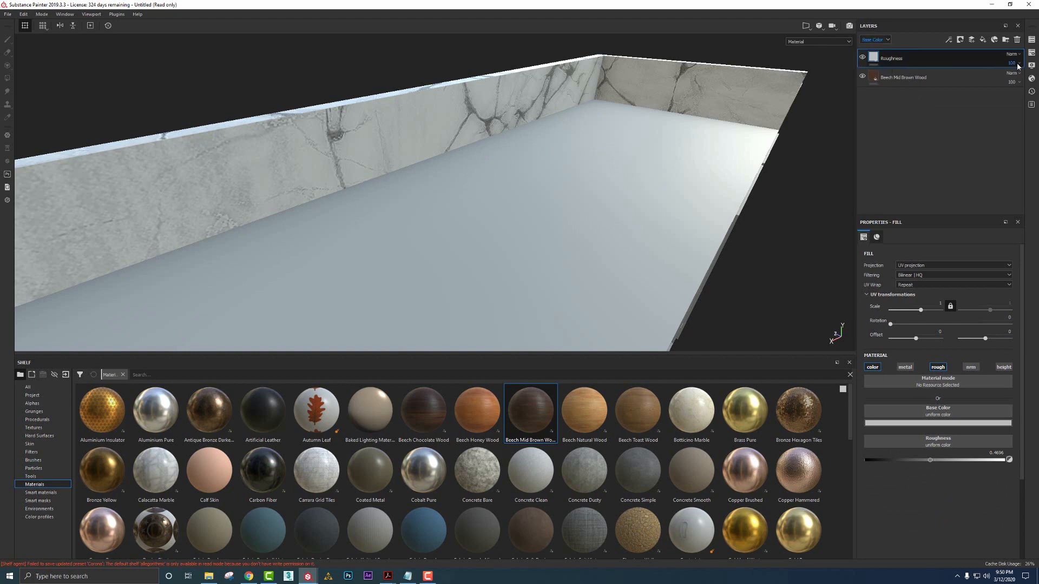
{"action": "left_click", "coordinate": [1015, 54]}
{"action": "left_click", "coordinate": [1006, 95]}
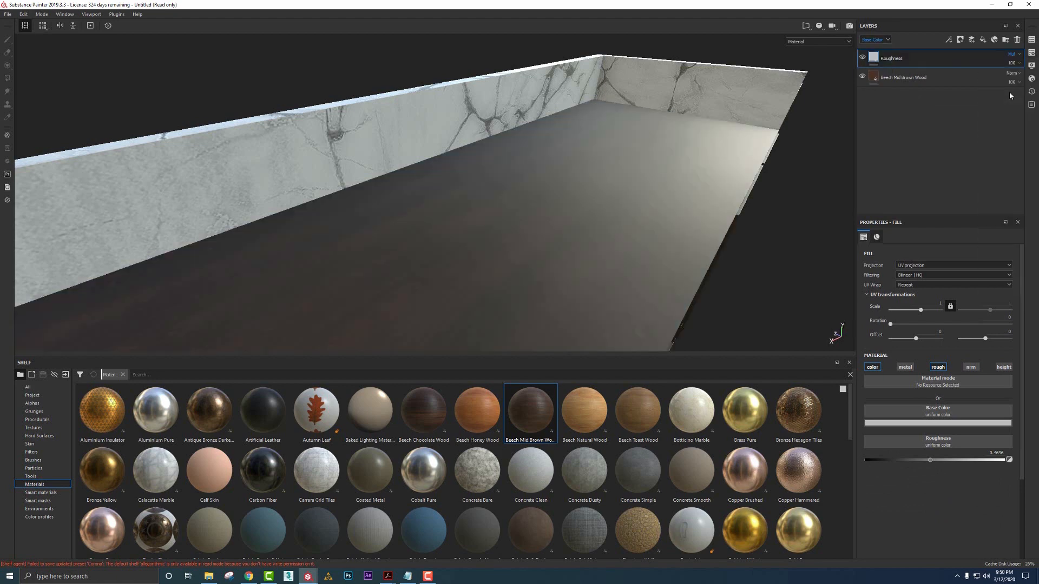
Compare the desktop's shine with the Roughness layer, and then its roughness channel, switched off and back on
{"action": "left_click_drag", "start_coordinate": [704, 176], "coordinate": [677, 187], "text": "alt"}
{"action": "left_click", "coordinate": [865, 57]}
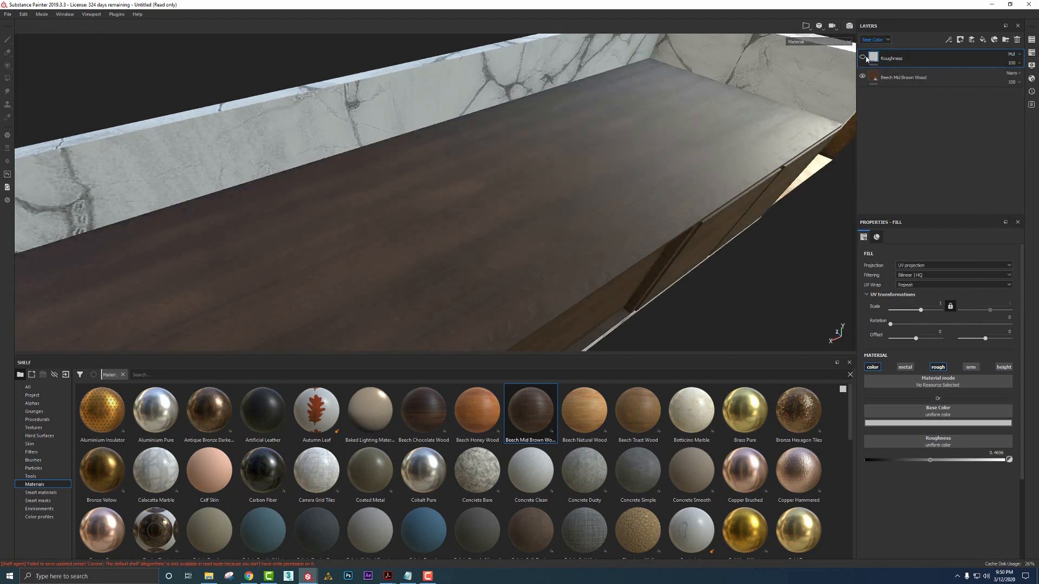
{"action": "left_click", "coordinate": [865, 57]}
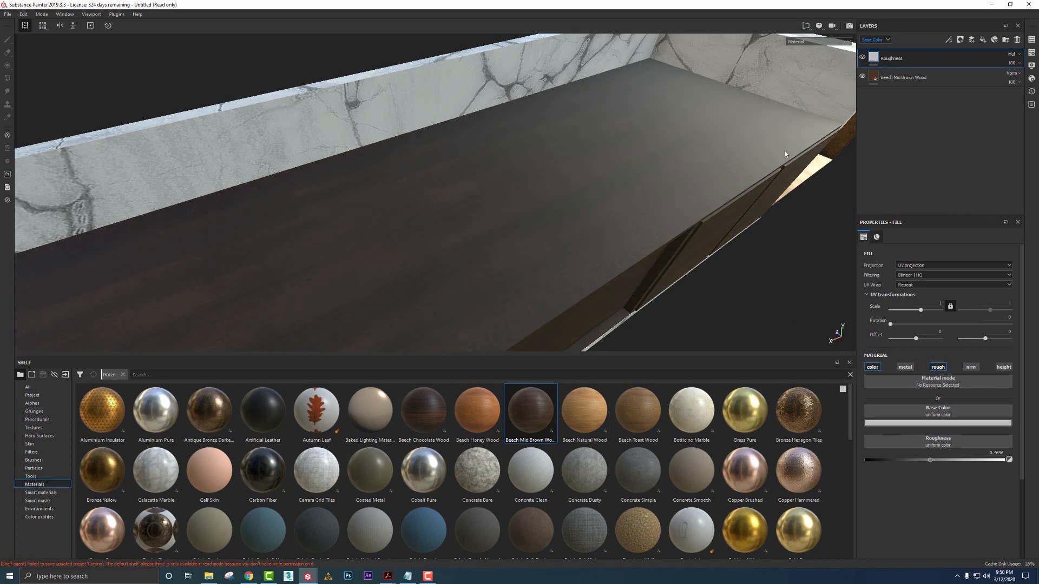
{"action": "left_click_drag", "start_coordinate": [784, 151], "coordinate": [719, 167], "text": "alt"}
{"action": "left_click", "coordinate": [936, 369]}
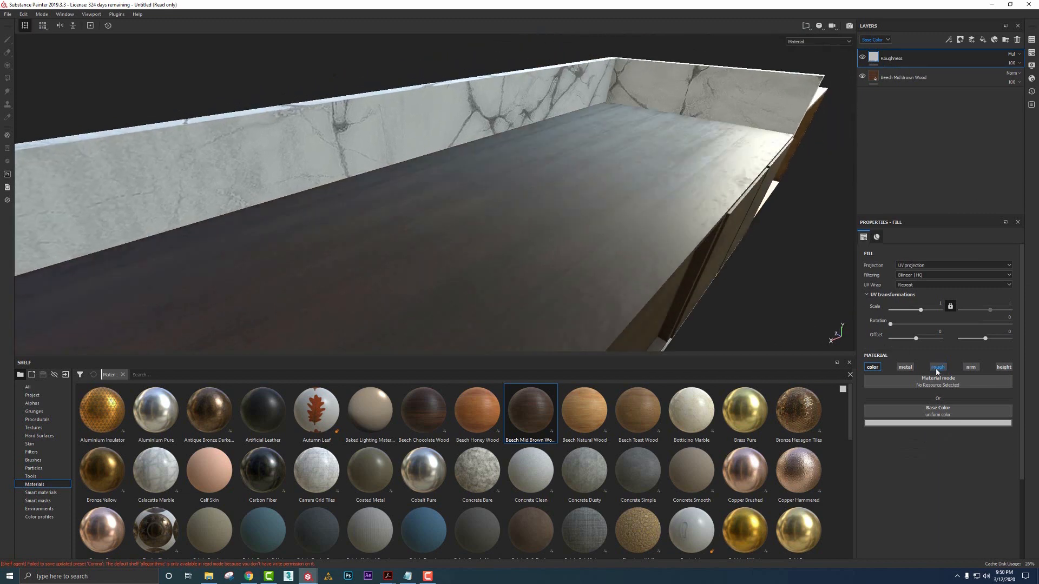
{"action": "left_click_drag", "start_coordinate": [669, 252], "coordinate": [703, 259], "text": "alt"}
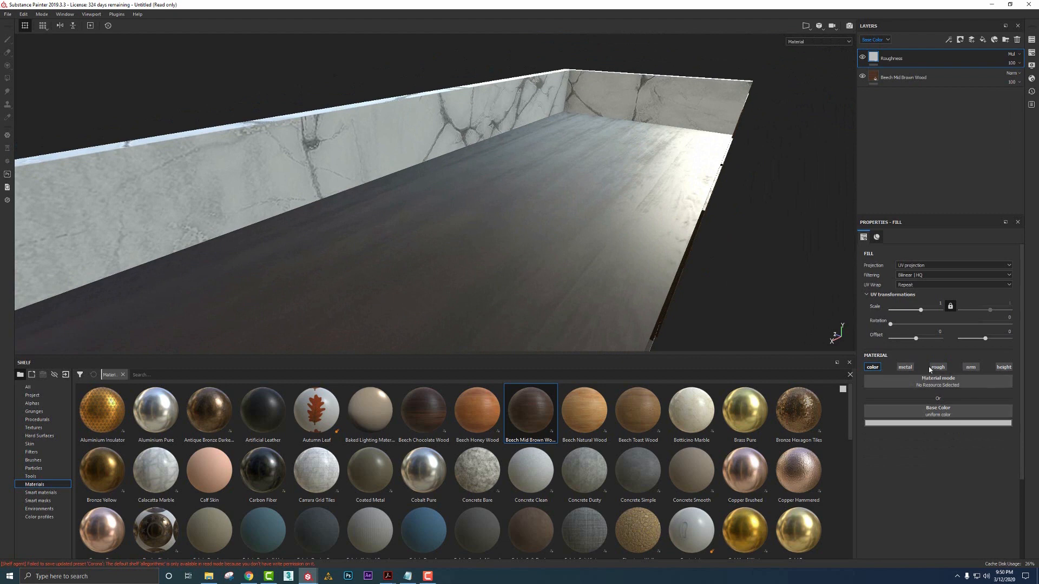
{"action": "left_click_drag", "start_coordinate": [641, 164], "coordinate": [739, 179], "text": "alt"}
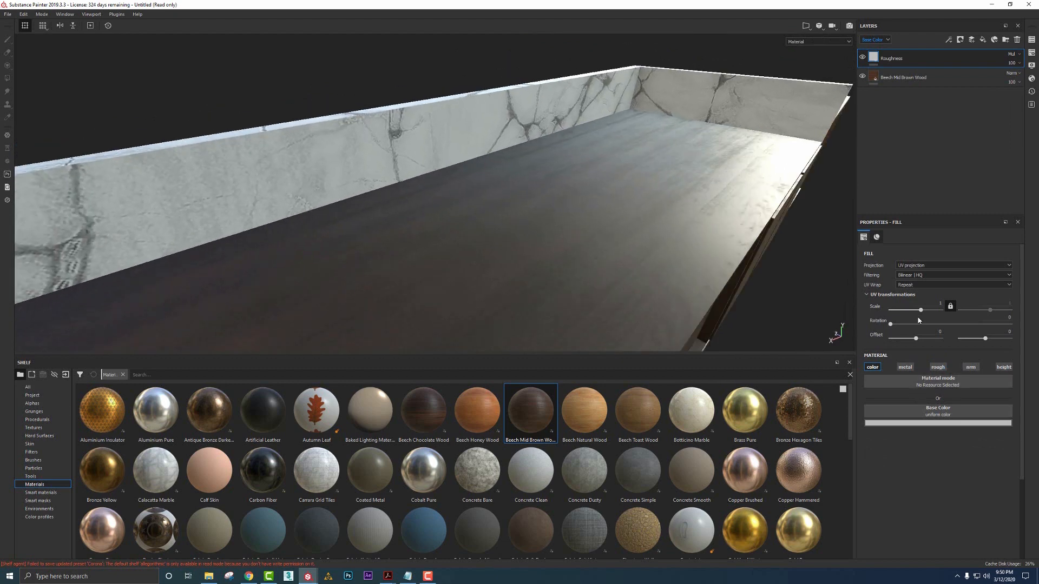
{"action": "left_click", "coordinate": [939, 368]}
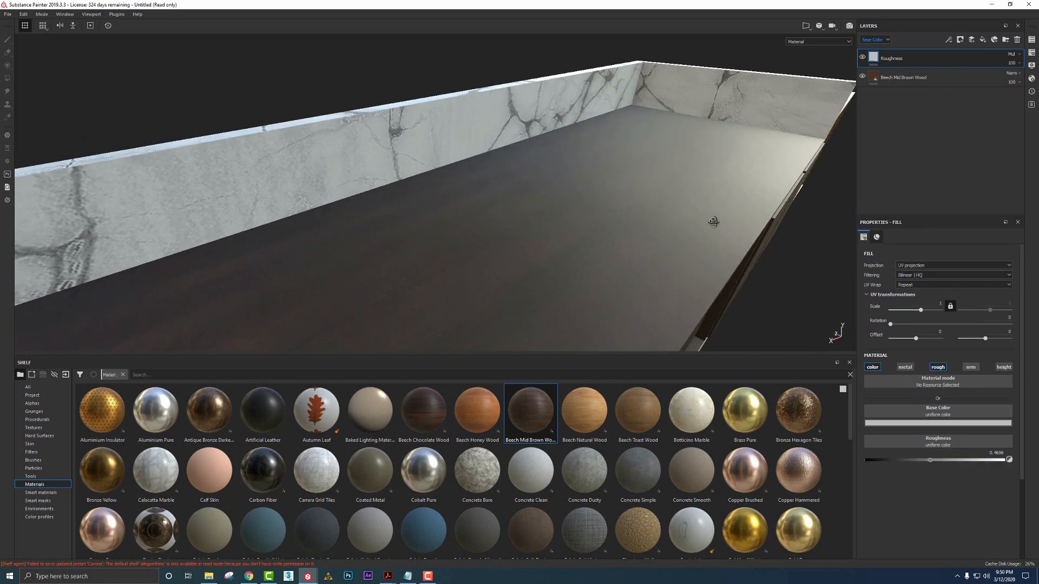
Add a black mask to the Roughness layer and fill the mask with Grunge Map 007
{"action": "right_click", "coordinate": [894, 56]}
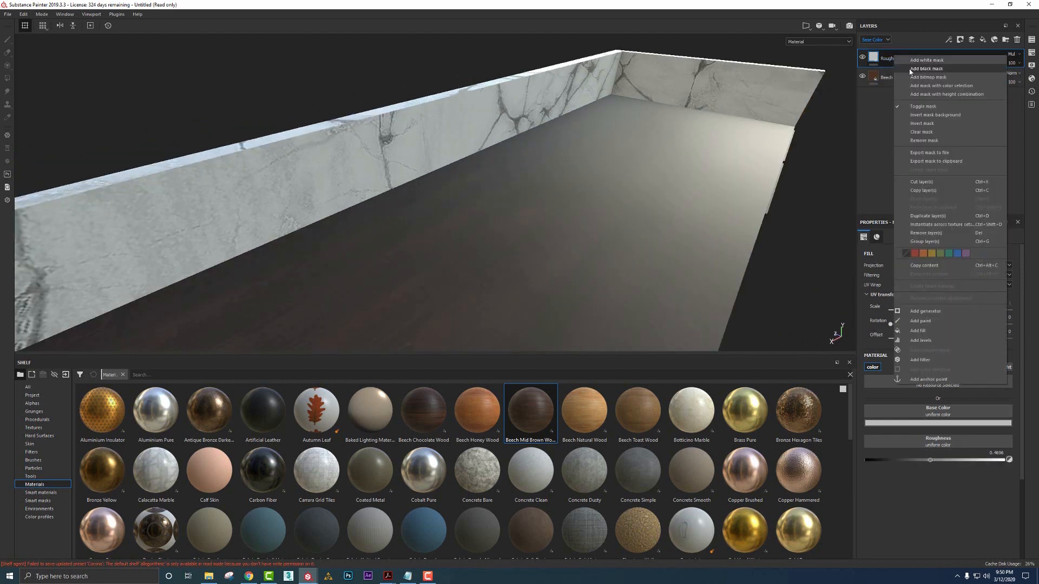
{"action": "left_click", "coordinate": [926, 69]}
{"action": "left_click", "coordinate": [948, 40]}
{"action": "left_click", "coordinate": [965, 70]}
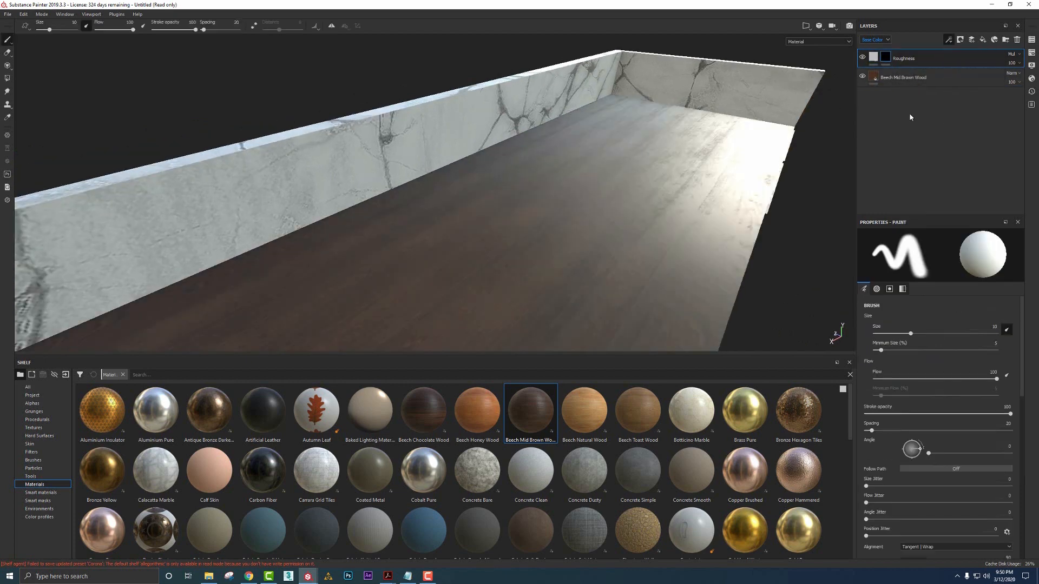
{"action": "left_click", "coordinate": [34, 411]}
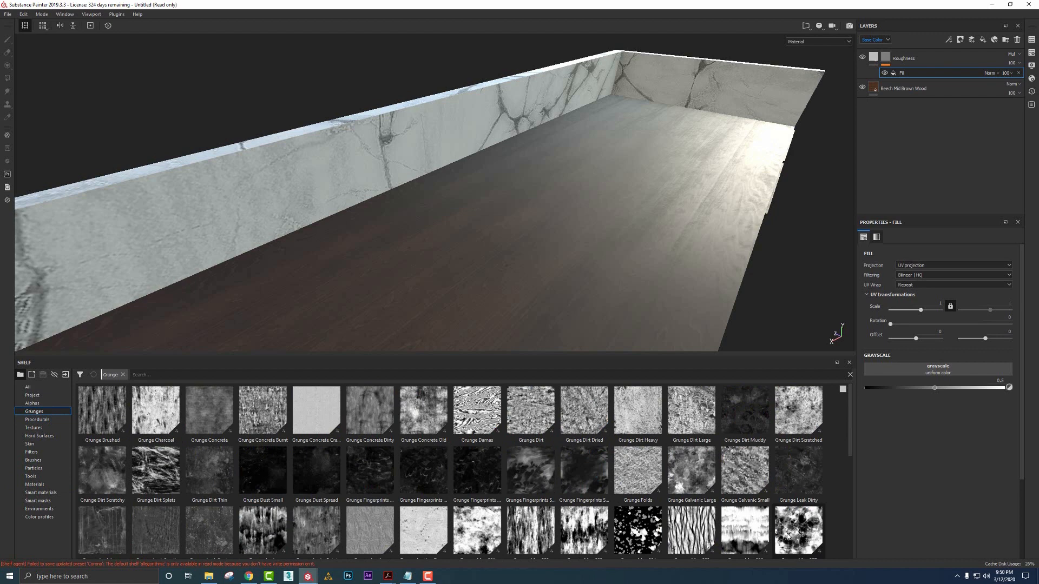
{"action": "left_click_drag", "start_coordinate": [787, 535], "coordinate": [930, 369]}
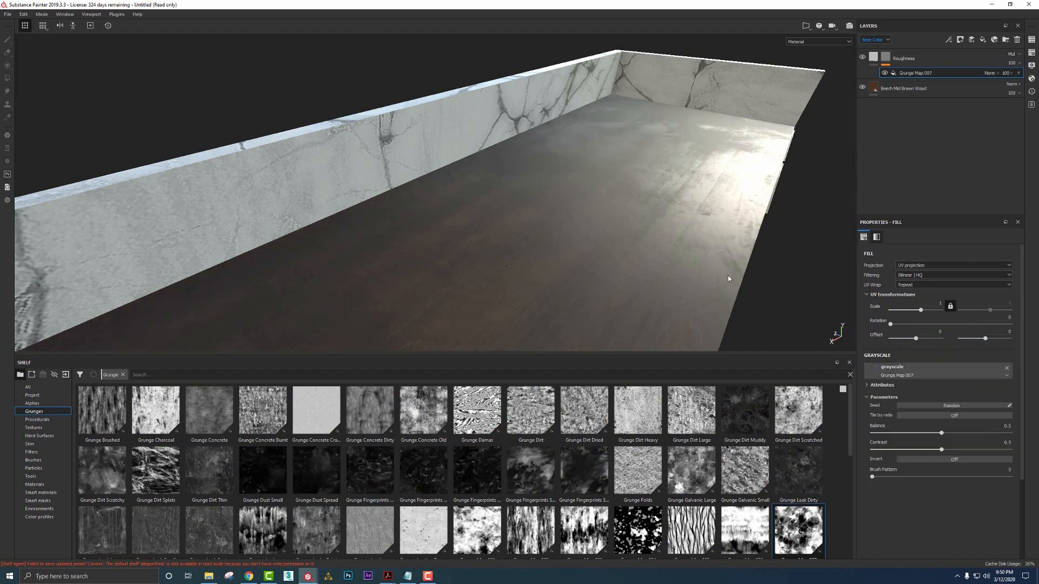
{"action": "left_click_drag", "start_coordinate": [728, 279], "coordinate": [670, 206], "text": "alt"}
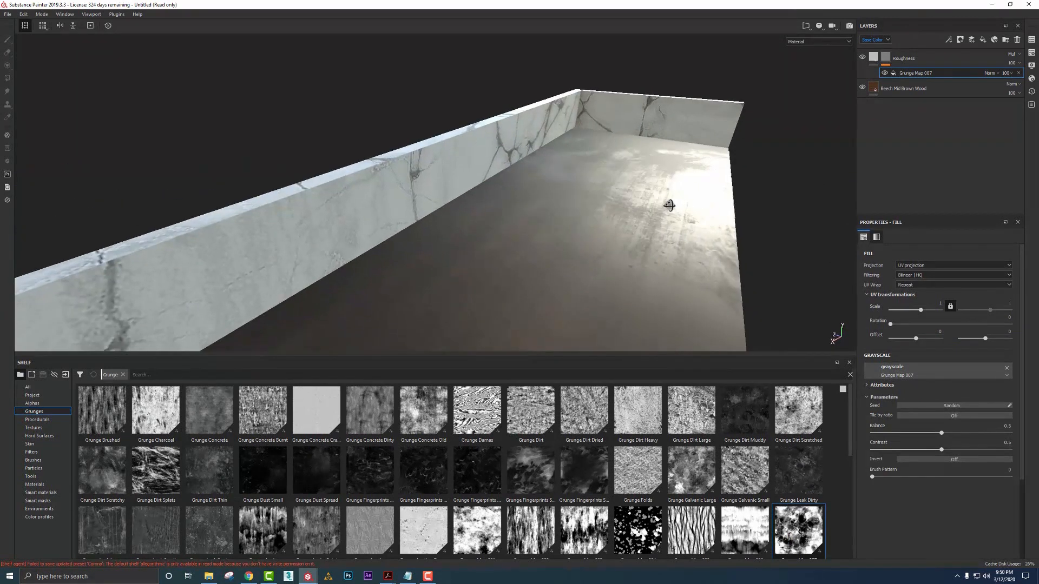
Display the Roughness layer's mask on the model and lower the Grunge Map 007 balance to about 0.3
{"action": "left_click", "coordinate": [887, 60], "text": "alt"}
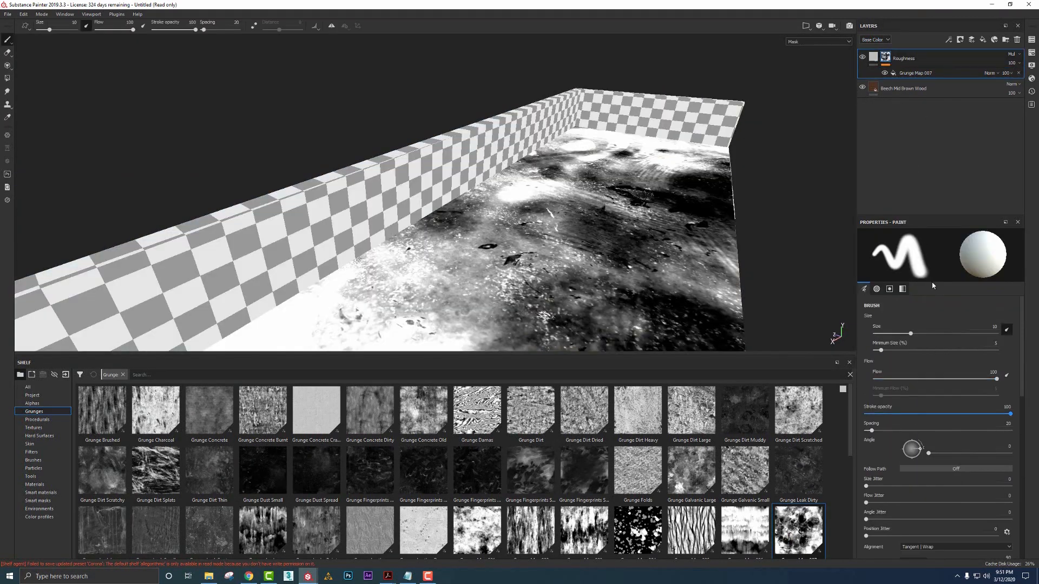
{"action": "left_click", "coordinate": [909, 75]}
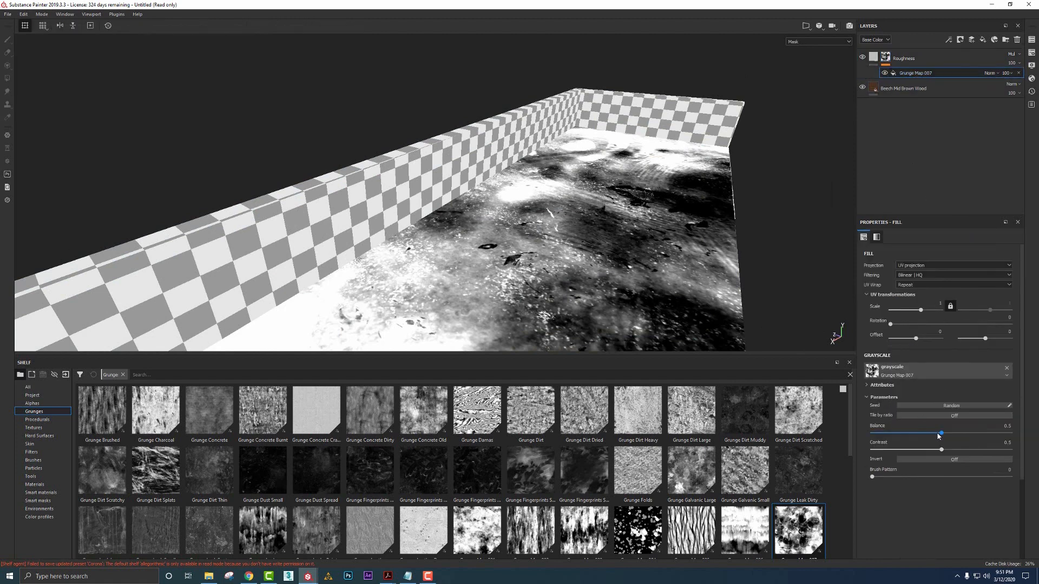
{"action": "left_click_drag", "start_coordinate": [941, 434], "coordinate": [907, 435]}
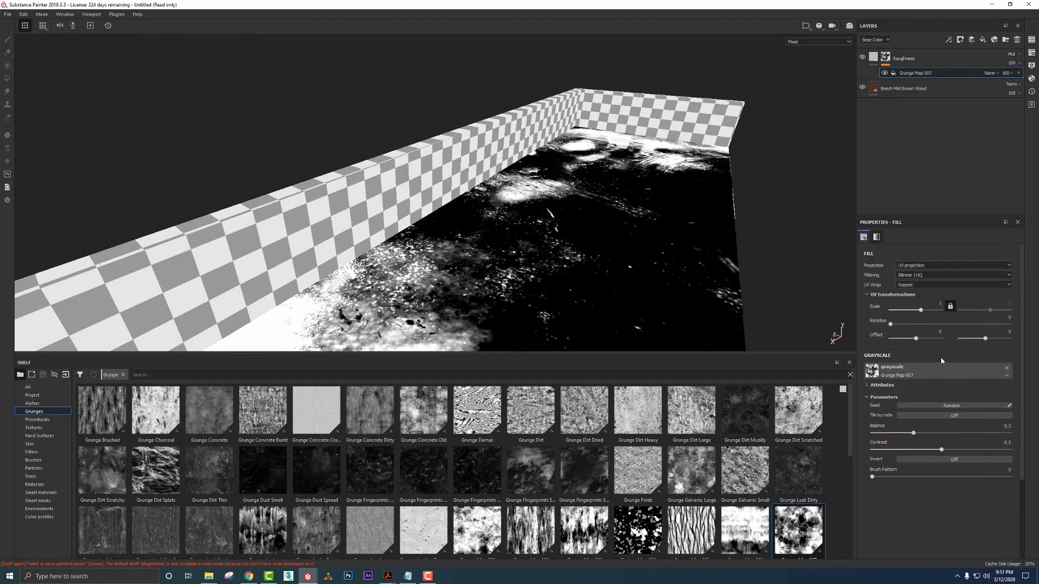
Set the Grunge Map 007 fill's UV scale to 2 and its projection to Tri-planar
{"action": "left_click", "coordinate": [932, 303]}
{"action": "type", "text": "2"}
{"action": "key", "text": "Return"}
{"action": "left_click_drag", "start_coordinate": [622, 216], "coordinate": [663, 259], "text": "alt"}
{"action": "left_click", "coordinate": [919, 265]}
{"action": "left_click", "coordinate": [920, 278]}
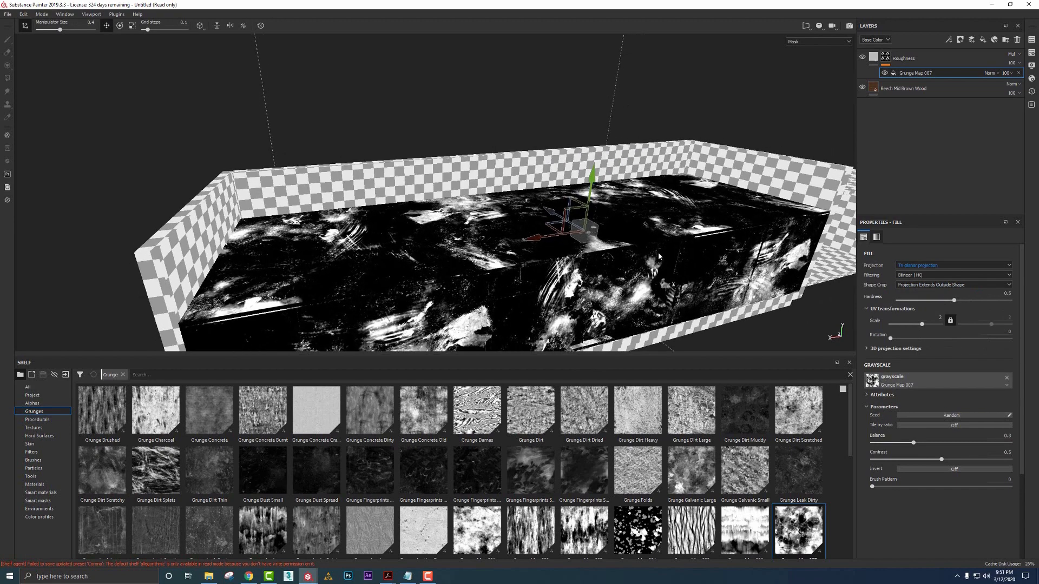
Move the grunge's tri-planar projection downward along the vertical axis and return to the Roughness layer's material view
{"action": "left_click_drag", "start_coordinate": [589, 190], "coordinate": [559, 303]}
{"action": "left_click_drag", "start_coordinate": [560, 303], "coordinate": [522, 308], "text": "alt"}
{"action": "right_click_drag", "start_coordinate": [523, 309], "coordinate": [574, 292], "text": "alt"}
{"action": "left_click_drag", "start_coordinate": [575, 293], "coordinate": [611, 276], "text": "alt"}
{"action": "left_click", "coordinate": [873, 57]}
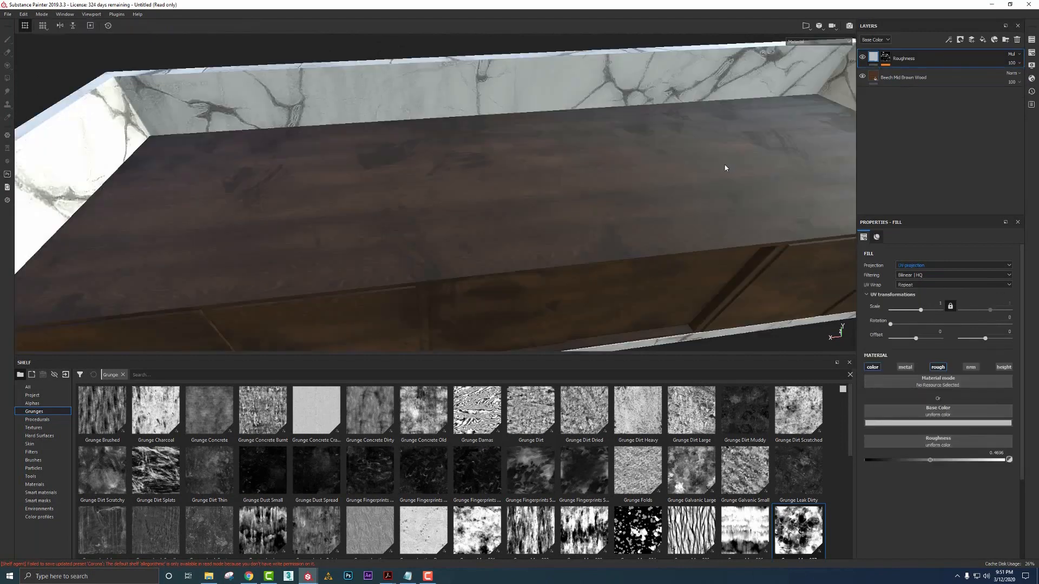
{"action": "left_click_drag", "start_coordinate": [725, 170], "coordinate": [644, 198], "text": "alt"}
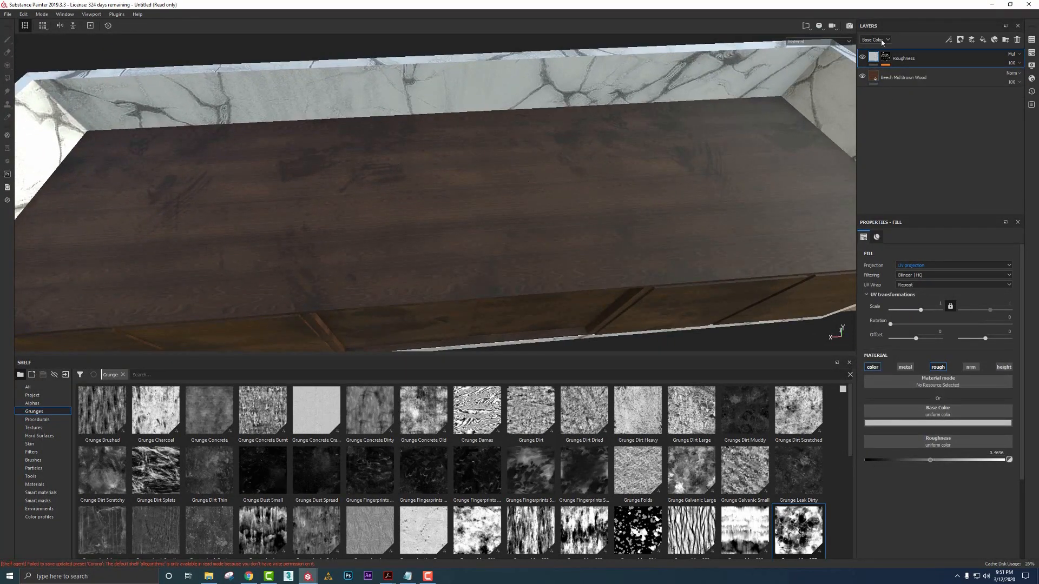
Lower the Roughness layer's Base Color opacity to 33
{"action": "left_click", "coordinate": [1019, 63]}
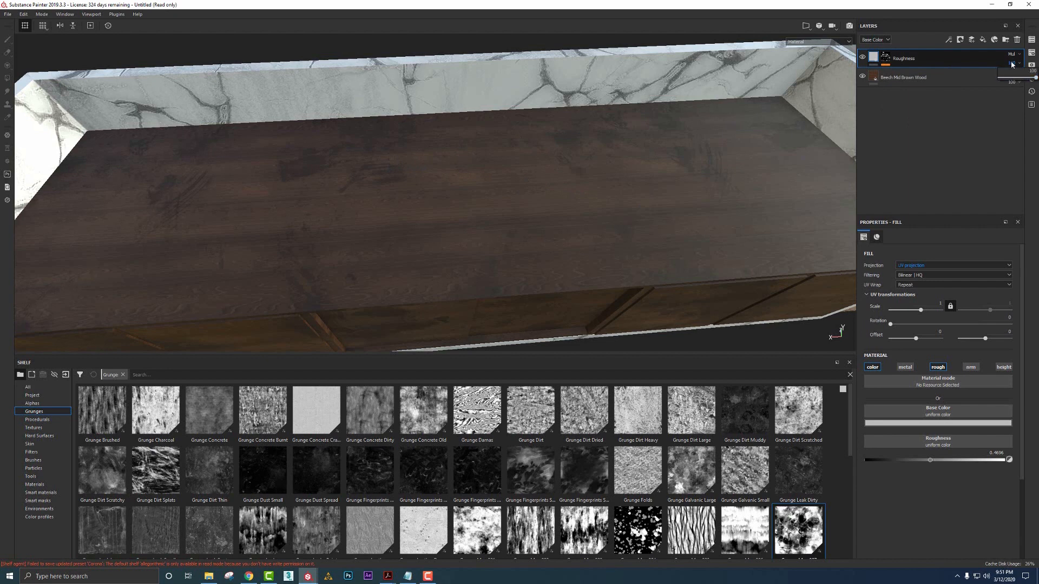
{"action": "left_click_drag", "start_coordinate": [1015, 80], "coordinate": [1003, 81]}
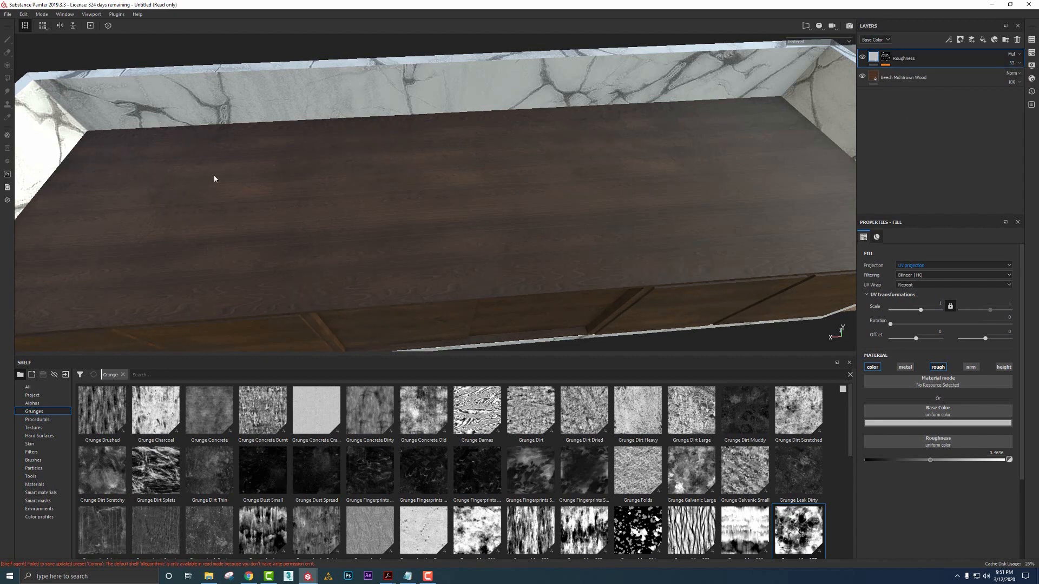
{"action": "mouse_move", "coordinate": [523, 184]}
{"action": "left_mouse_down", "text": "alt"}
{"action": "mouse_move", "coordinate": [515, 167]}
{"action": "mouse_move", "coordinate": [538, 155]}
{"action": "mouse_move", "coordinate": [764, 173]}
{"action": "left_mouse_up", "text": "alt"}
{"action": "left_click", "coordinate": [888, 58]}
{"action": "mouse_move", "coordinate": [767, 193]}
{"action": "right_mouse_down", "text": "shift"}
{"action": "mouse_move", "coordinate": [742, 194]}
{"action": "mouse_move", "coordinate": [766, 193]}
{"action": "right_mouse_up", "text": "shift"}
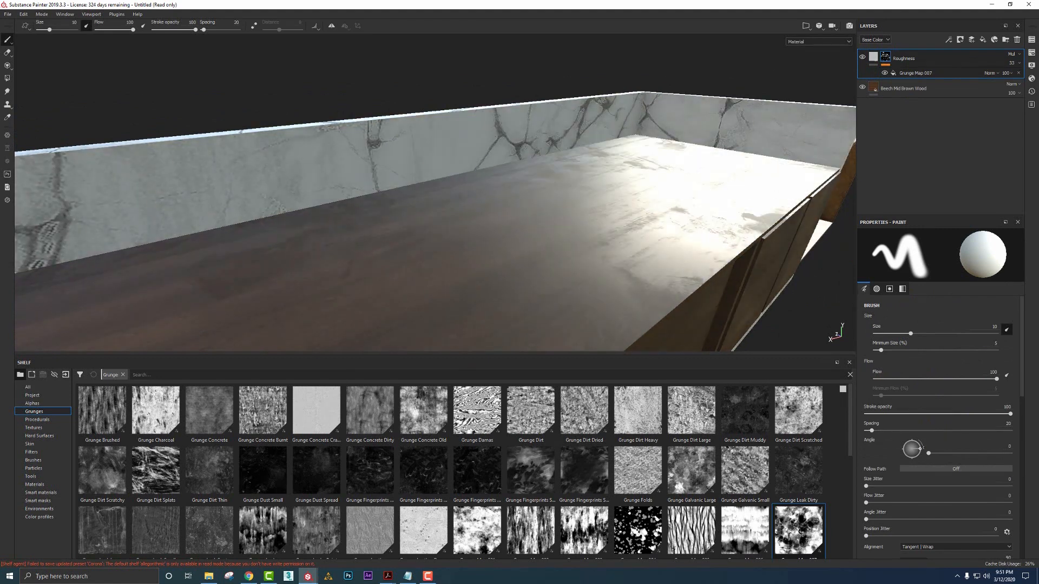
Set the Roughness layer's uniform roughness to about 0.41 on the wood countertop
{"action": "left_click", "coordinate": [874, 57]}
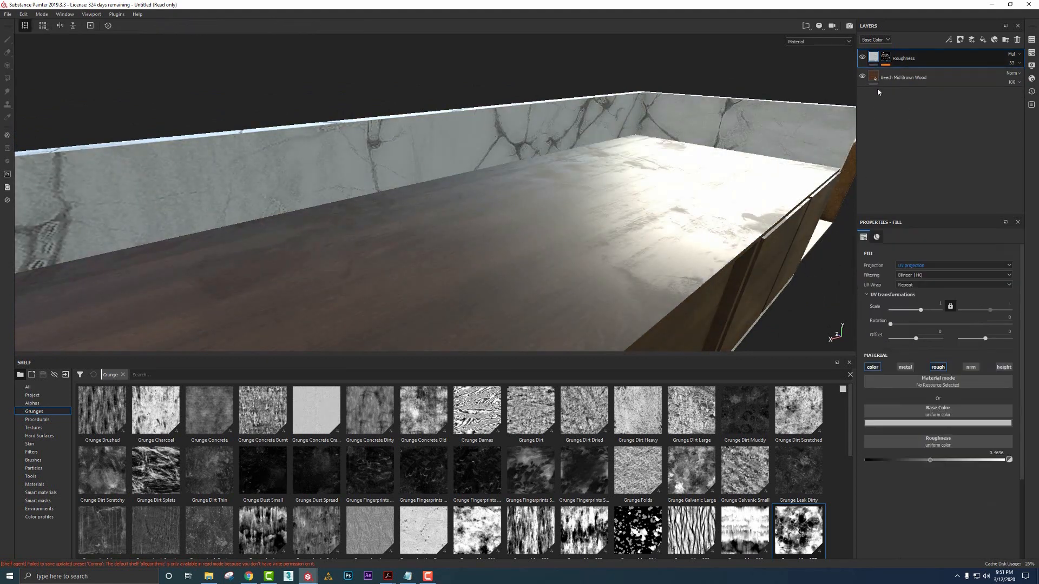
{"action": "left_click_drag", "start_coordinate": [920, 460], "coordinate": [926, 461]}
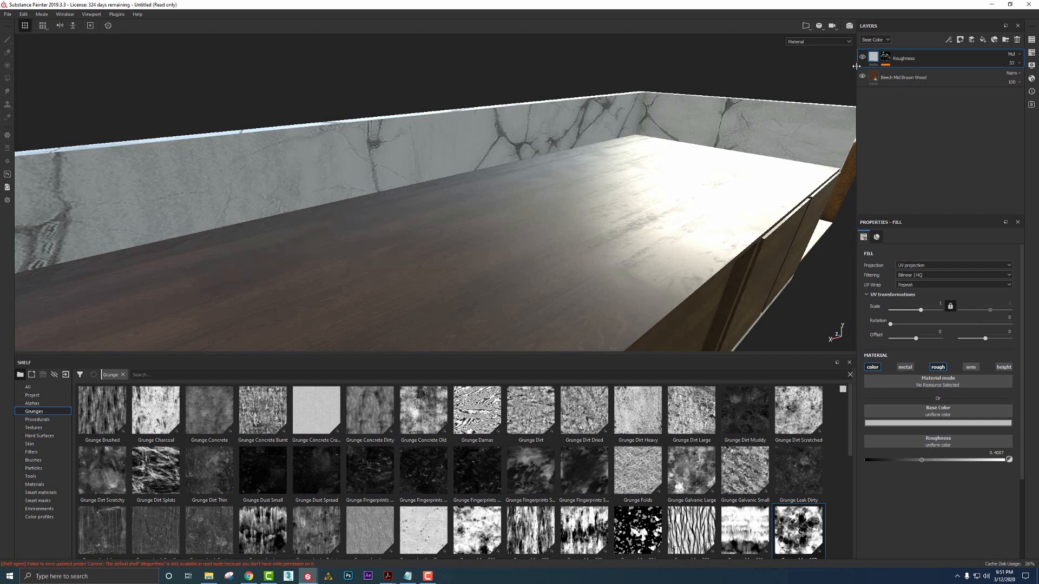
{"action": "left_click_drag", "start_coordinate": [599, 153], "coordinate": [832, 78], "text": "alt"}
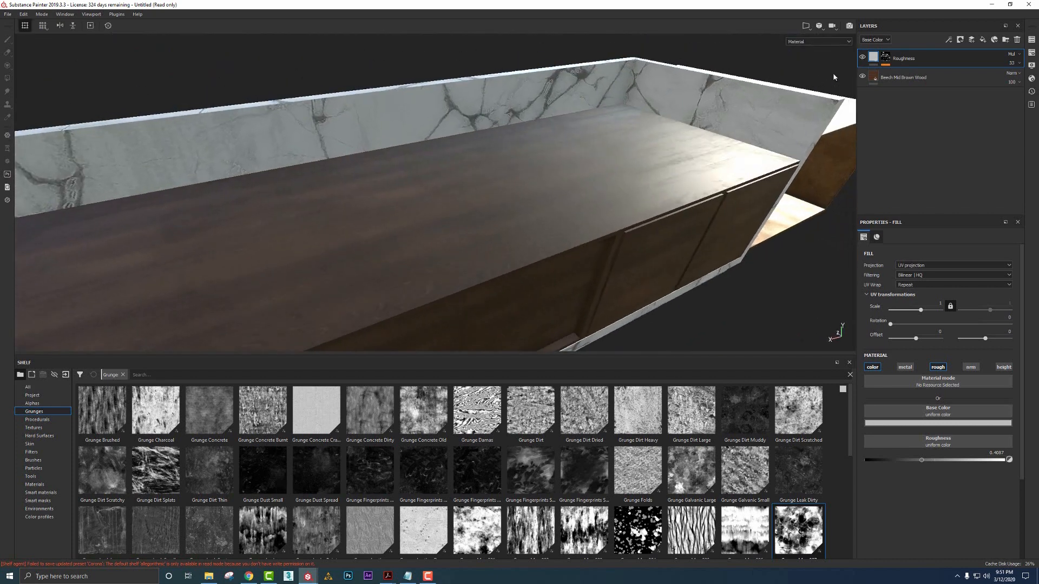
Try enabling the normal and height channels on the Roughness layer over the wood
{"action": "left_click", "coordinate": [971, 366]}
{"action": "left_click", "coordinate": [1004, 366]}
{"action": "left_click_drag", "start_coordinate": [690, 231], "coordinate": [752, 199], "text": "alt"}
{"action": "left_click", "coordinate": [885, 77]}
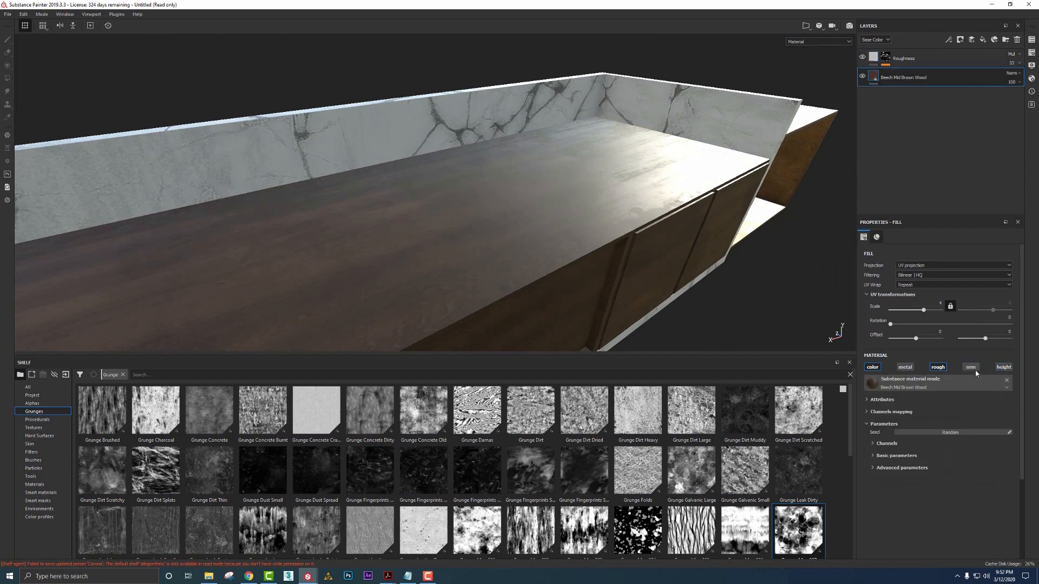
{"action": "left_click", "coordinate": [897, 59]}
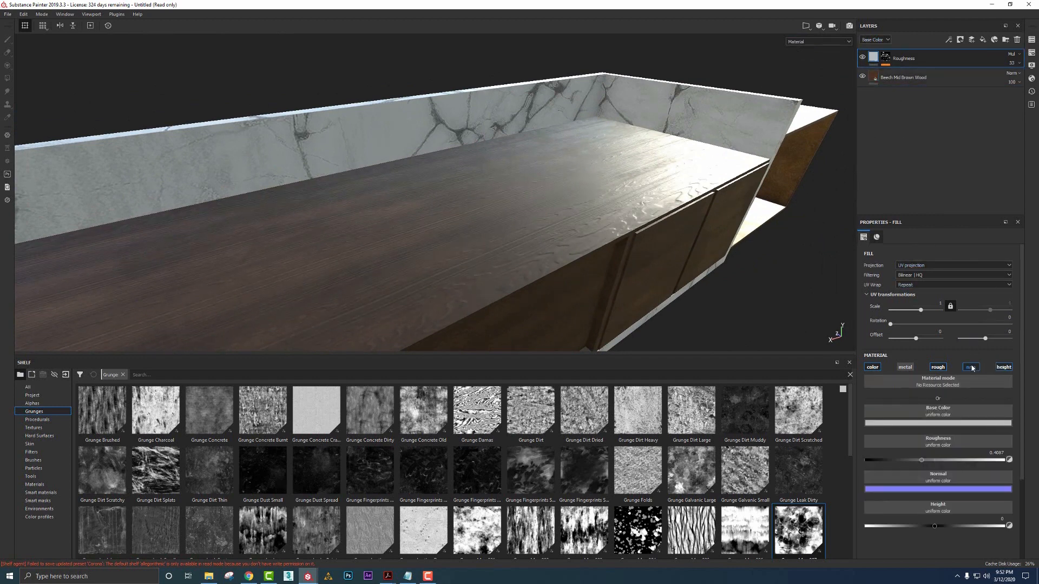
{"action": "left_click_drag", "start_coordinate": [644, 200], "coordinate": [703, 154], "text": "alt"}
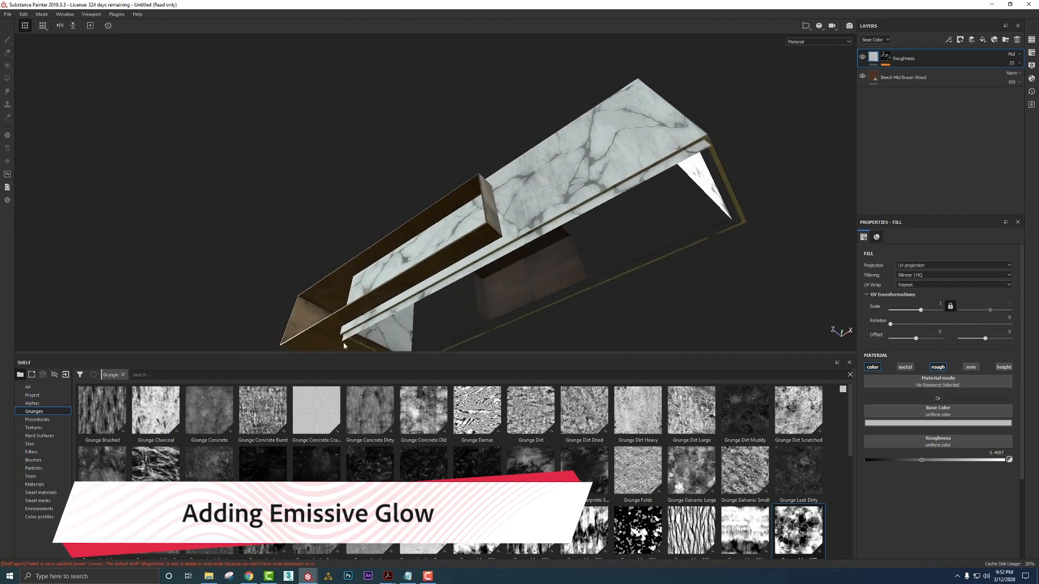
Add an Emissive channel to the RWood texture set
{"action": "left_click_drag", "start_coordinate": [709, 142], "coordinate": [602, 187], "text": "alt"}
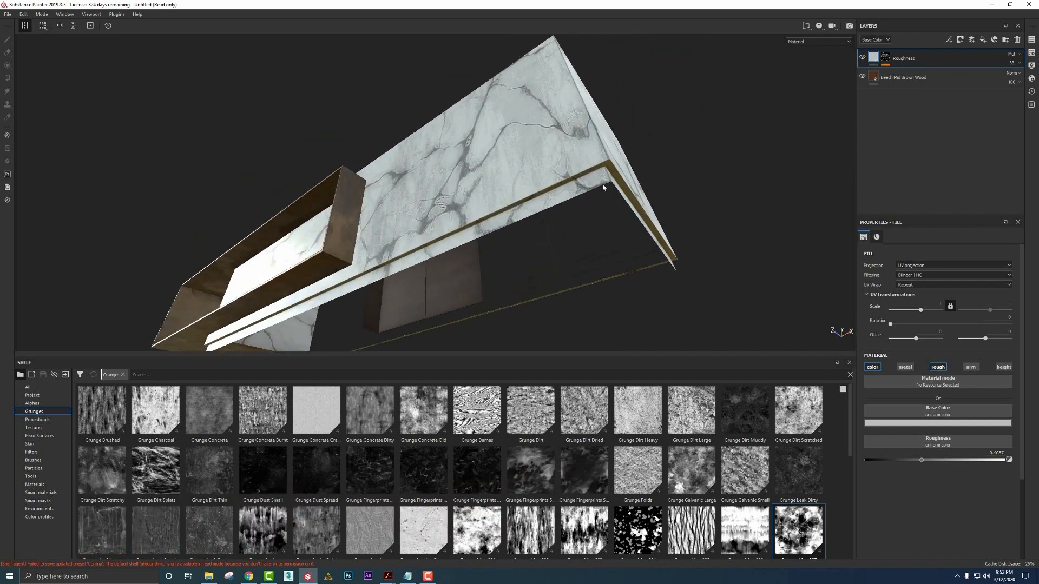
{"action": "left_click", "coordinate": [1032, 56]}
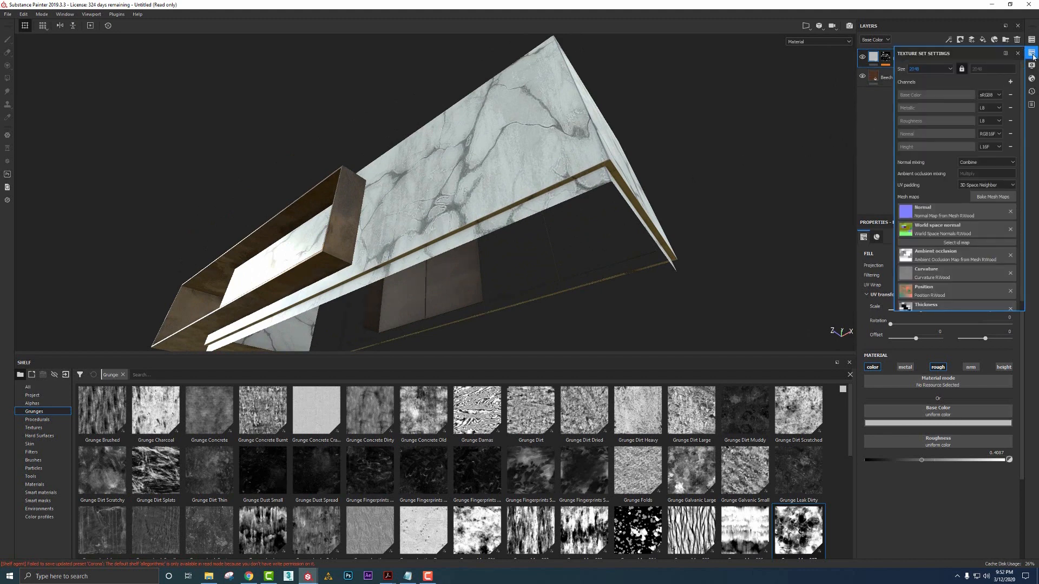
{"action": "left_click", "coordinate": [1009, 82]}
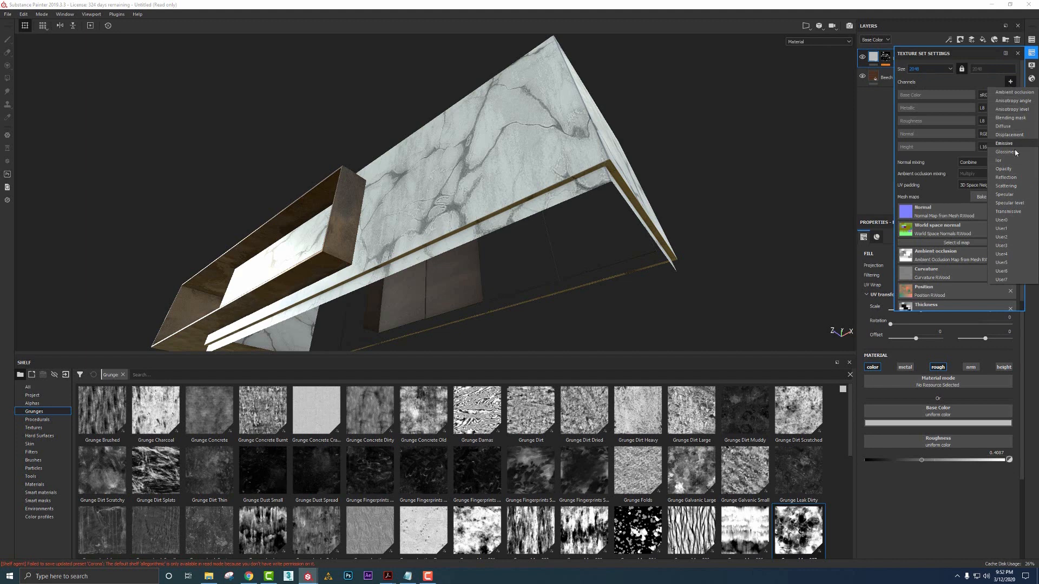
{"action": "left_click", "coordinate": [1004, 143]}
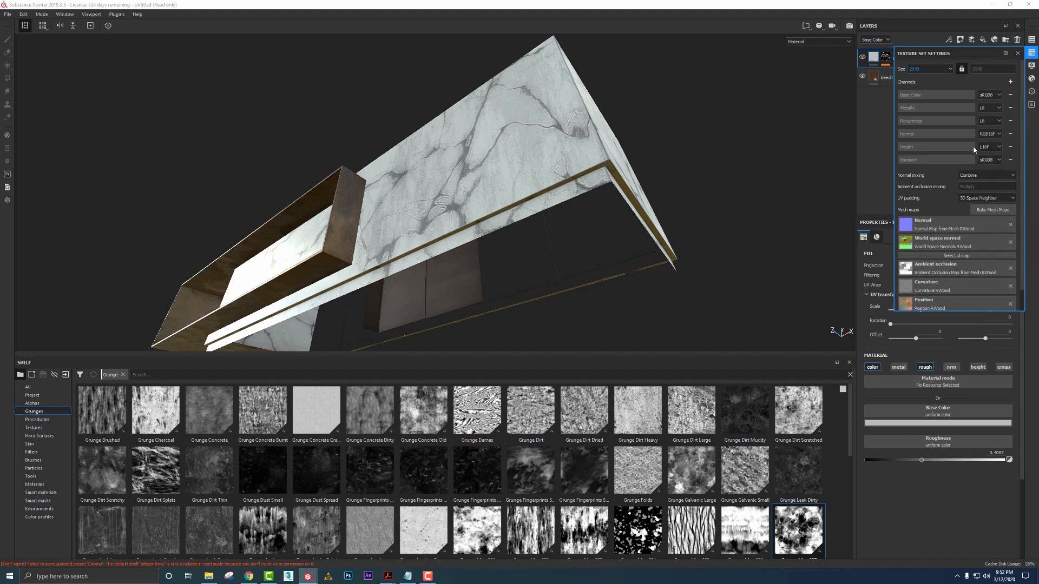
{"action": "left_click", "coordinate": [1031, 56]}
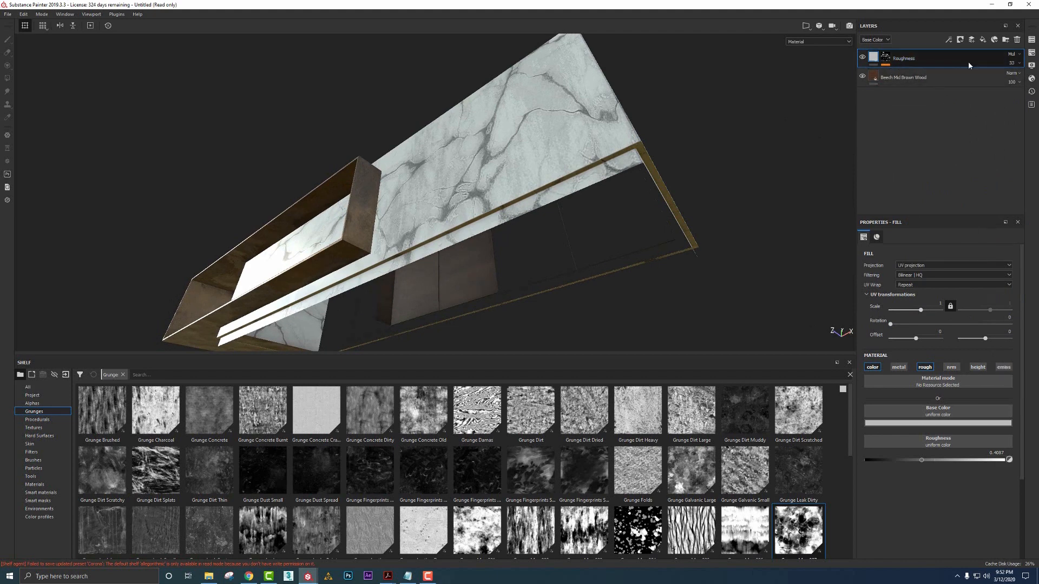
{"action": "left_click", "coordinate": [982, 40]}
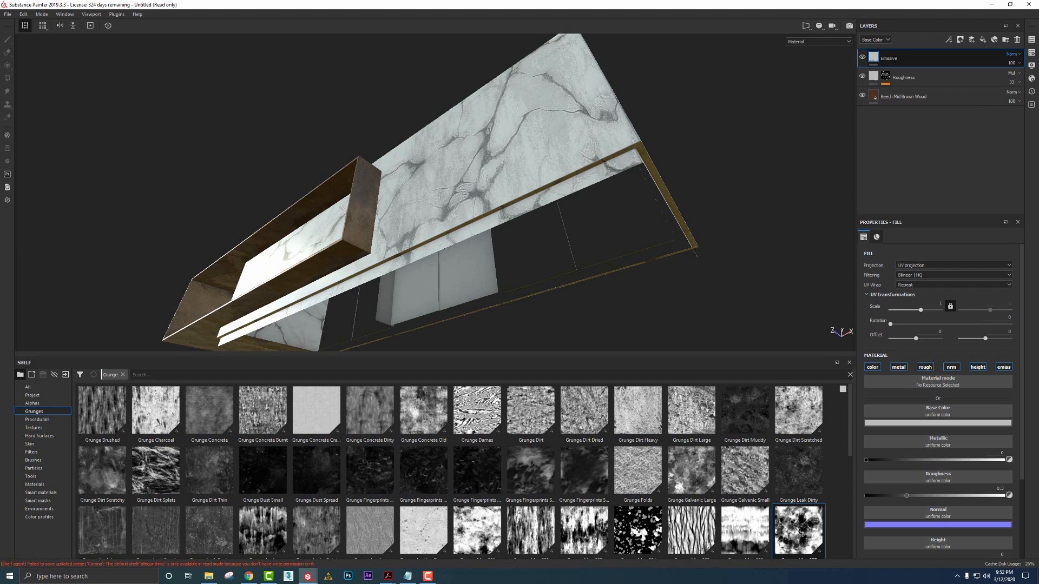
{"action": "key", "text": "Return"}
{"action": "left_click", "coordinate": [930, 422]}
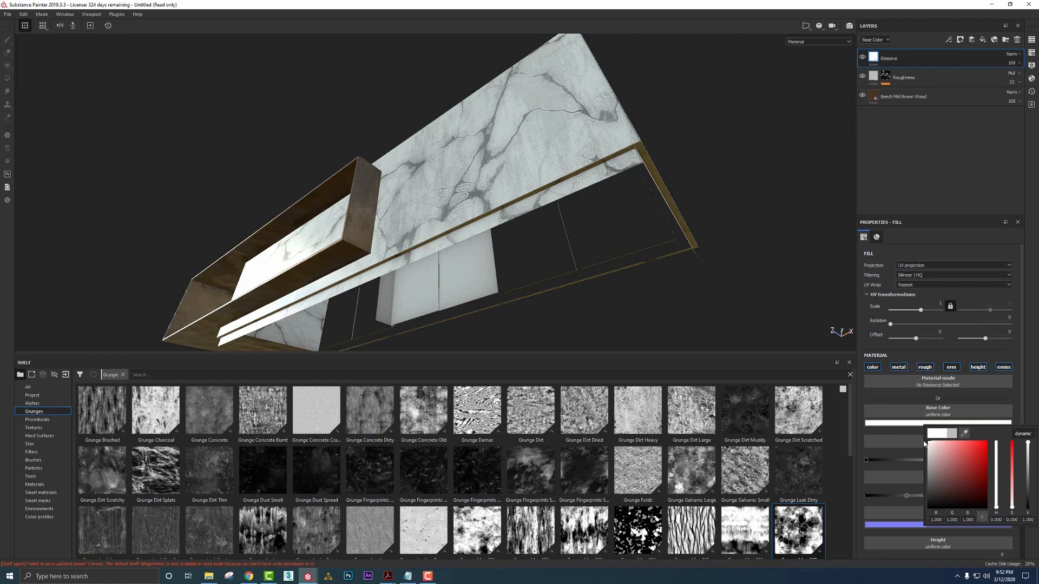
{"action": "left_click_drag", "start_coordinate": [924, 443], "coordinate": [904, 506]}
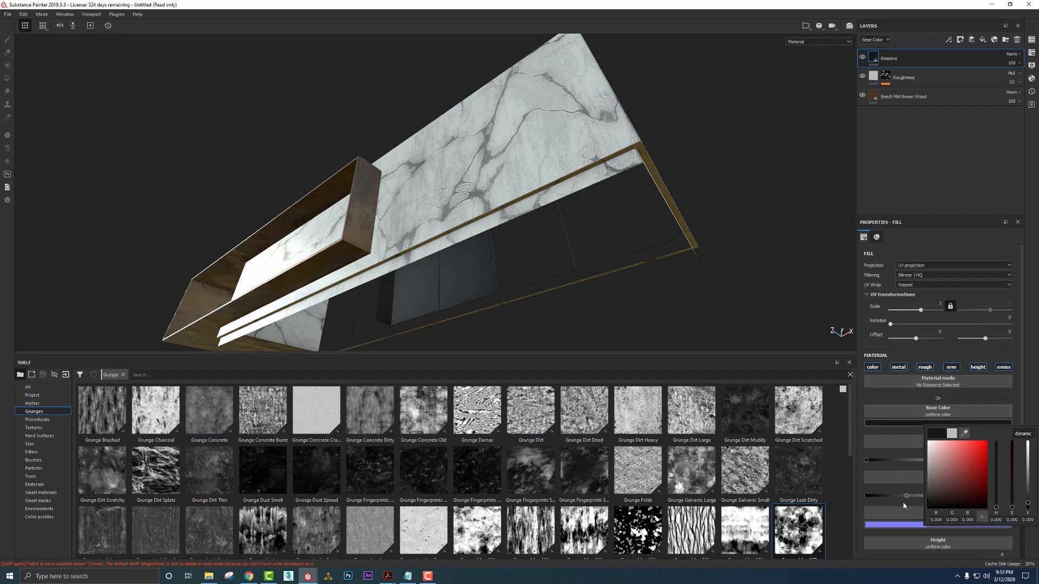
{"action": "left_click_drag", "start_coordinate": [903, 505], "coordinate": [896, 452]}
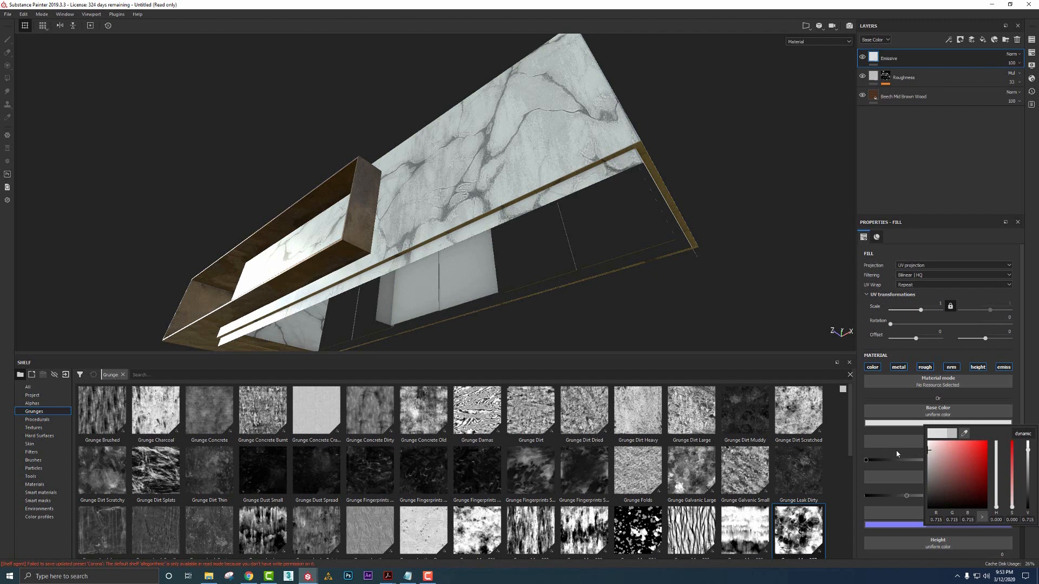
{"action": "left_click_drag", "start_coordinate": [765, 250], "coordinate": [677, 225], "text": "alt"}
{"action": "right_click_drag", "start_coordinate": [677, 225], "coordinate": [646, 219], "text": "alt"}
{"action": "left_click_drag", "start_coordinate": [629, 219], "coordinate": [592, 238], "text": "alt"}
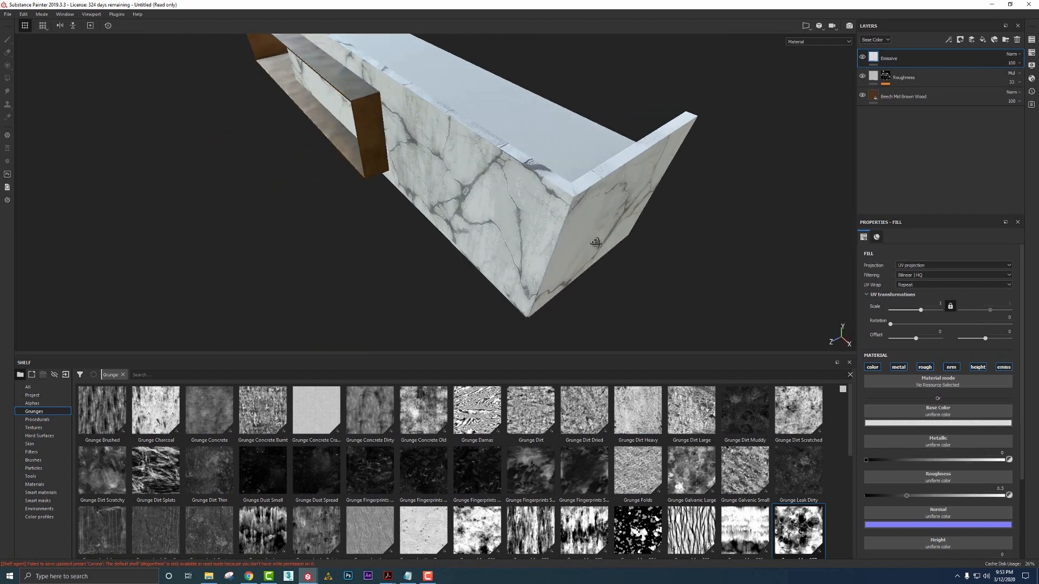
{"action": "left_click", "coordinate": [1017, 39]}
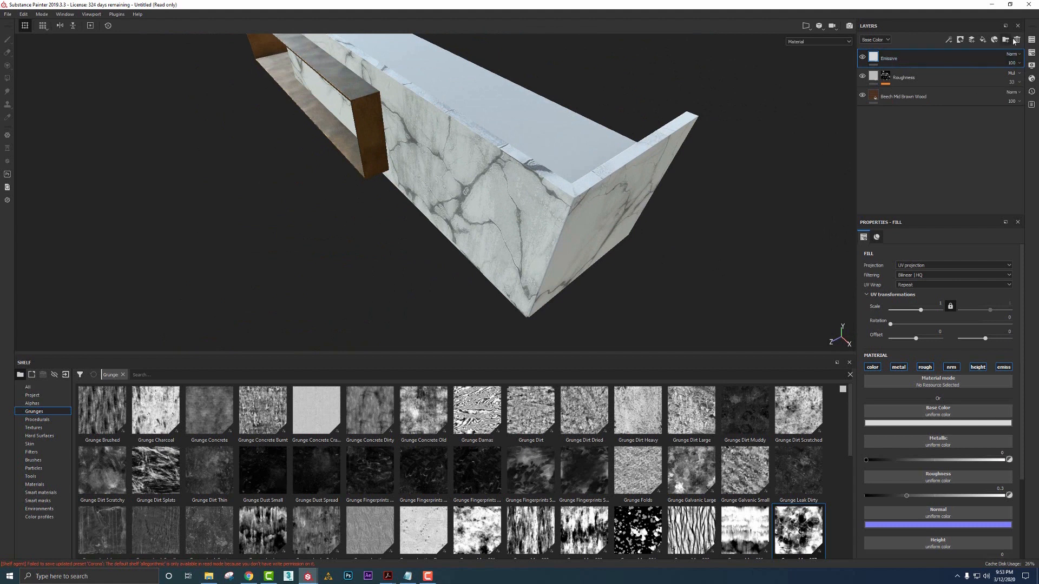
Switch to the RDesk texture set and add a fill layer named Emissive above its Roughness layer
{"action": "left_click", "coordinate": [1031, 39]}
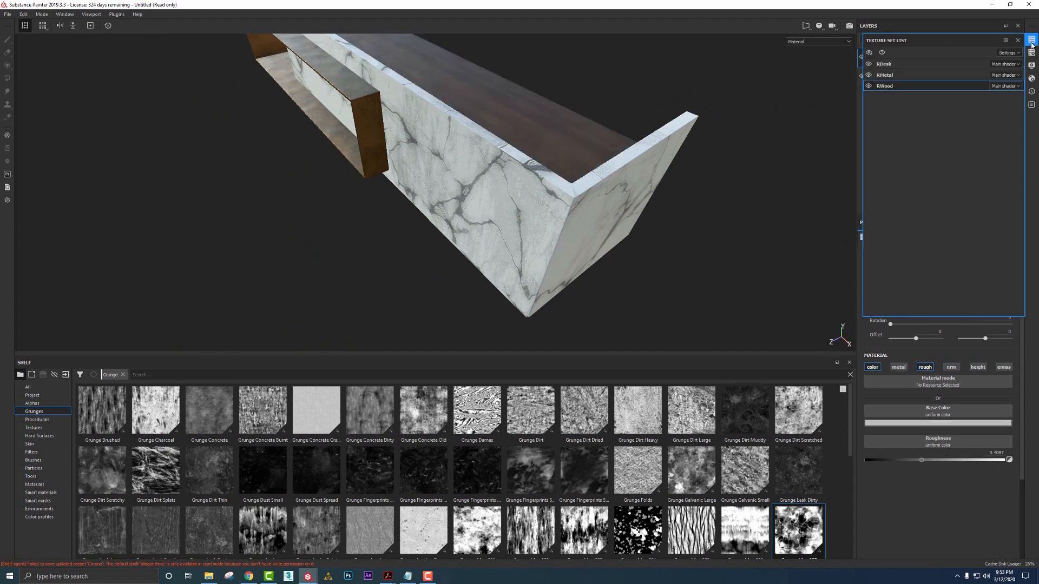
{"action": "left_click", "coordinate": [893, 75]}
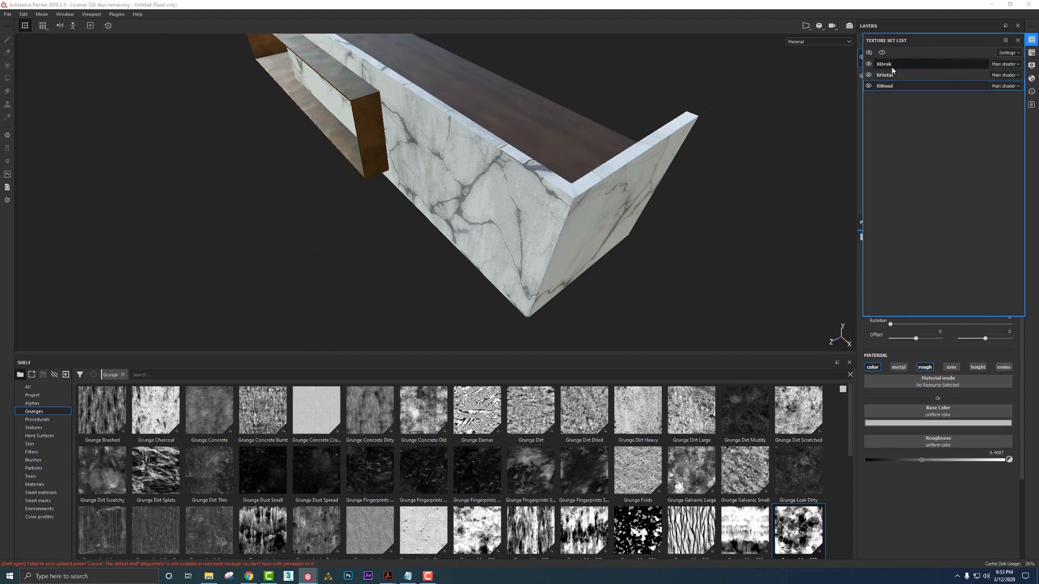
{"action": "left_click", "coordinate": [1031, 39]}
{"action": "left_click", "coordinate": [983, 39]}
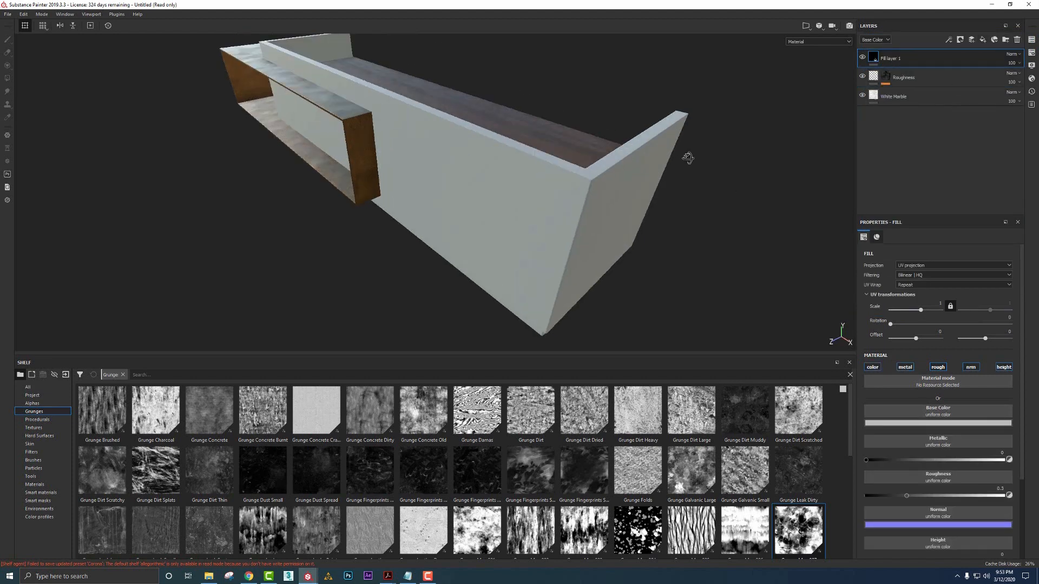
{"action": "double_click", "coordinate": [885, 58]}
{"action": "type", "text": "Enissiv"}
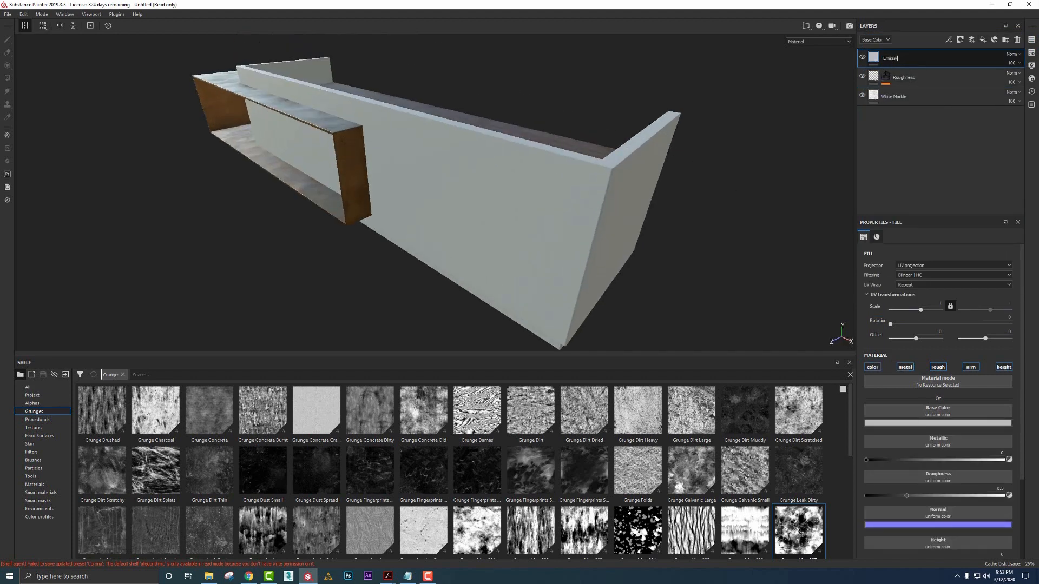
{"action": "type", "text": "e"}
{"action": "key", "text": "Return"}
Add an Emissive channel to the RDesk texture set
{"action": "left_click", "coordinate": [1031, 52]}
{"action": "left_click", "coordinate": [1010, 82]}
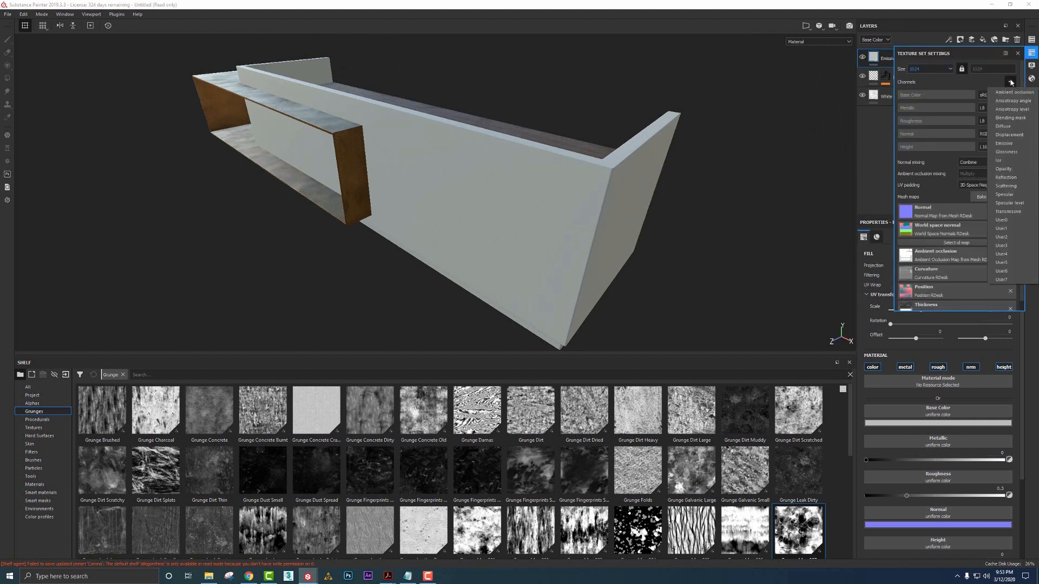
{"action": "left_click", "coordinate": [1004, 143]}
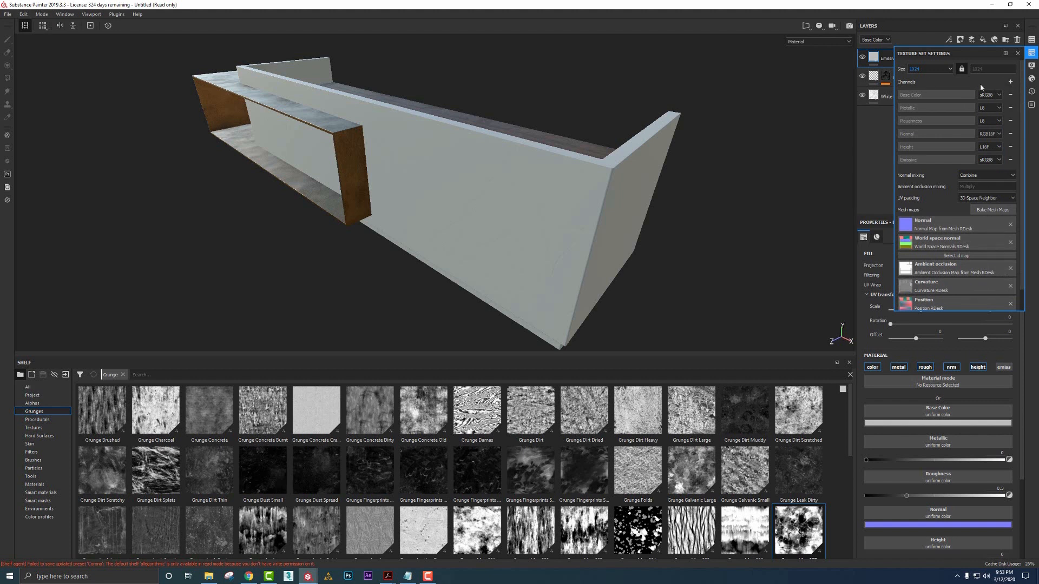
{"action": "left_click", "coordinate": [1031, 40]}
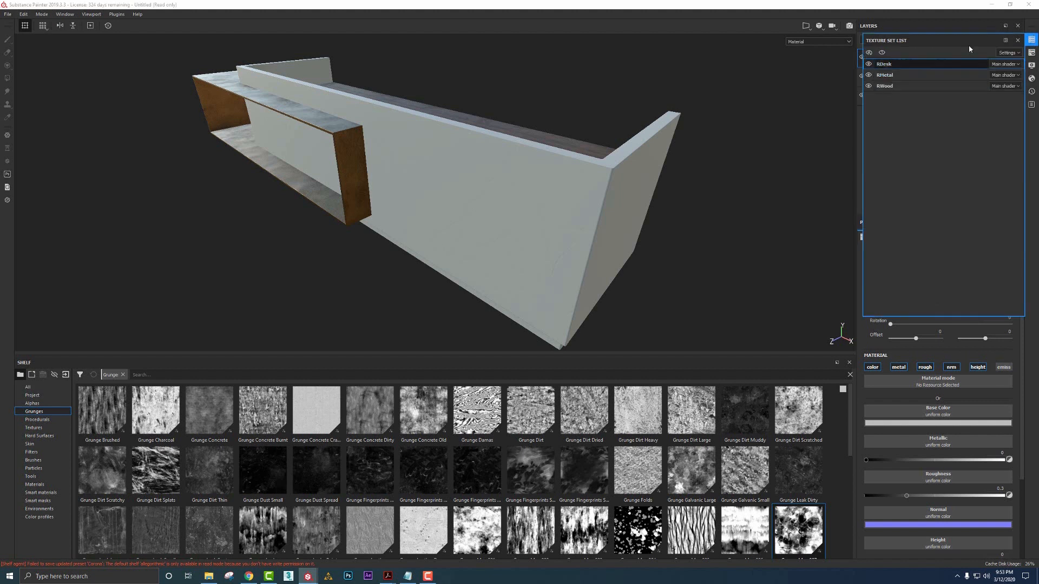
{"action": "left_click", "coordinate": [1031, 52]}
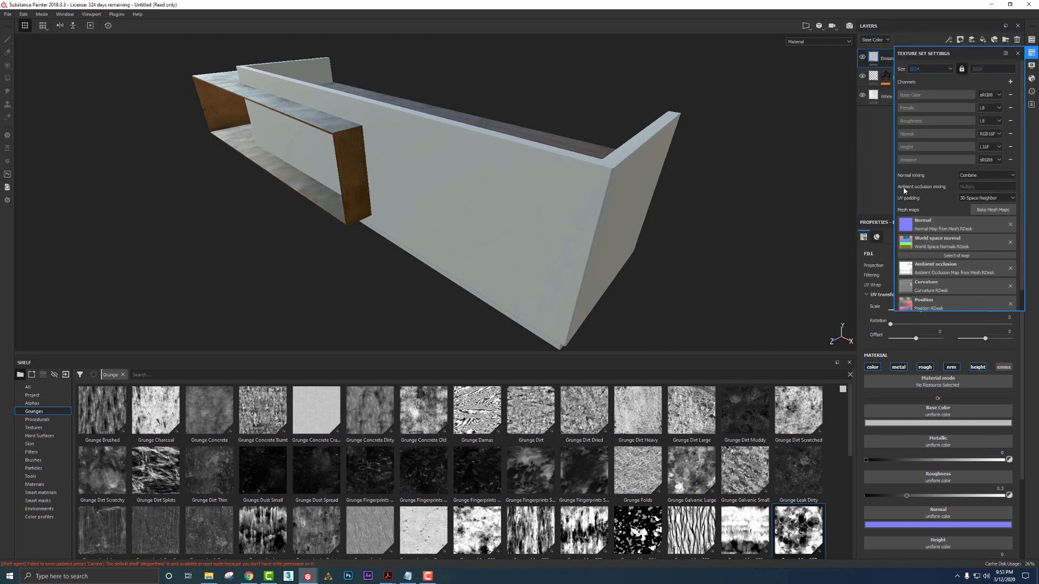
{"action": "left_click", "coordinate": [1031, 55]}
Enable emissive on the Emissive fill layer and turn off its height, normal, roughness and metallic channels, keeping color on
{"action": "left_click_drag", "start_coordinate": [758, 189], "coordinate": [771, 156], "text": "alt"}
{"action": "middle_click_drag", "start_coordinate": [764, 243], "coordinate": [726, 187], "text": "alt"}
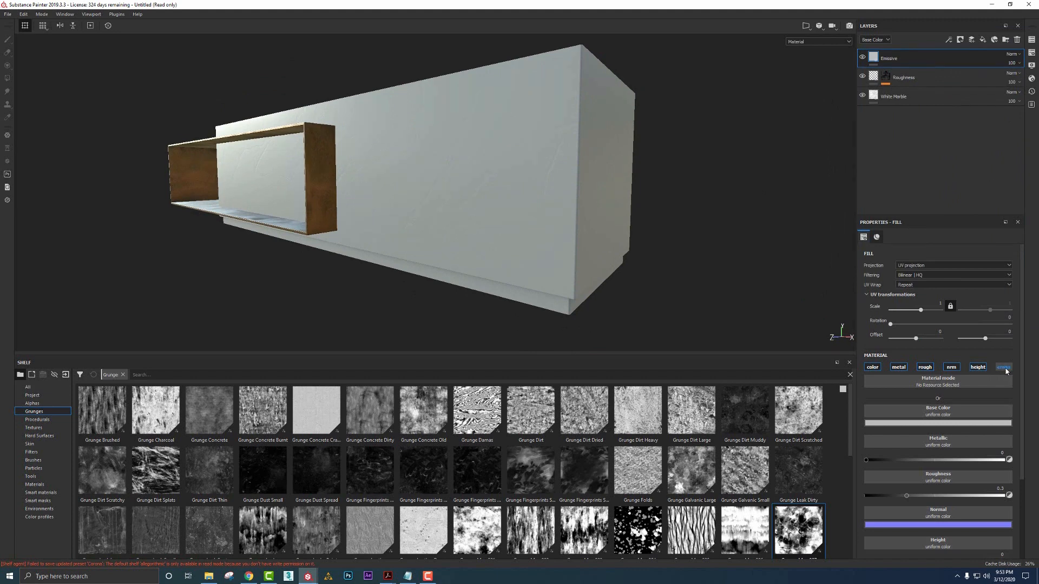
{"action": "left_click", "coordinate": [1001, 371]}
{"action": "left_click", "coordinate": [978, 367]}
{"action": "left_click", "coordinate": [951, 367]}
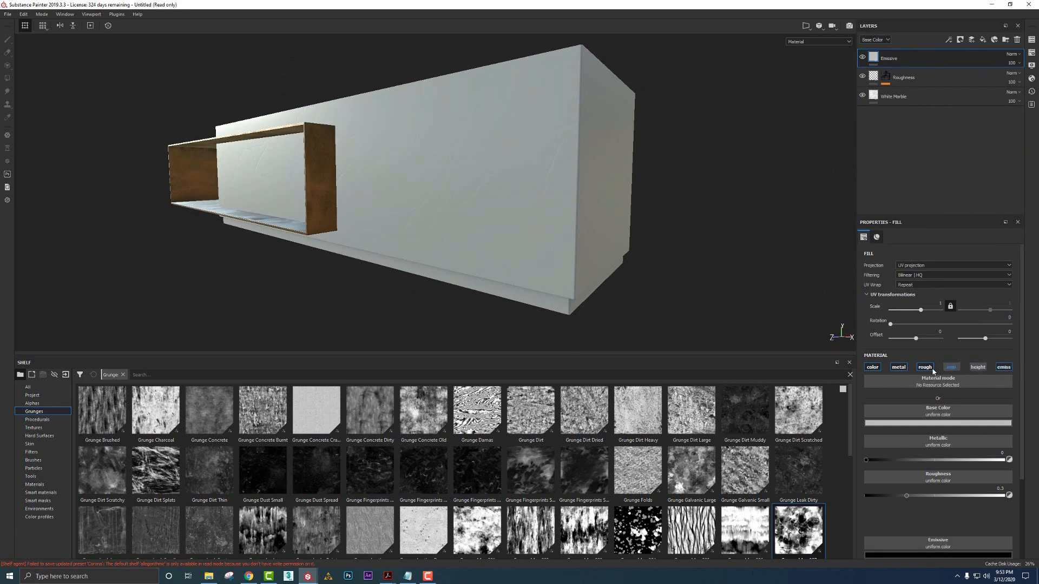
{"action": "left_click", "coordinate": [925, 368]}
{"action": "left_click", "coordinate": [897, 371]}
{"action": "left_click_drag", "start_coordinate": [622, 230], "coordinate": [685, 252], "text": "alt"}
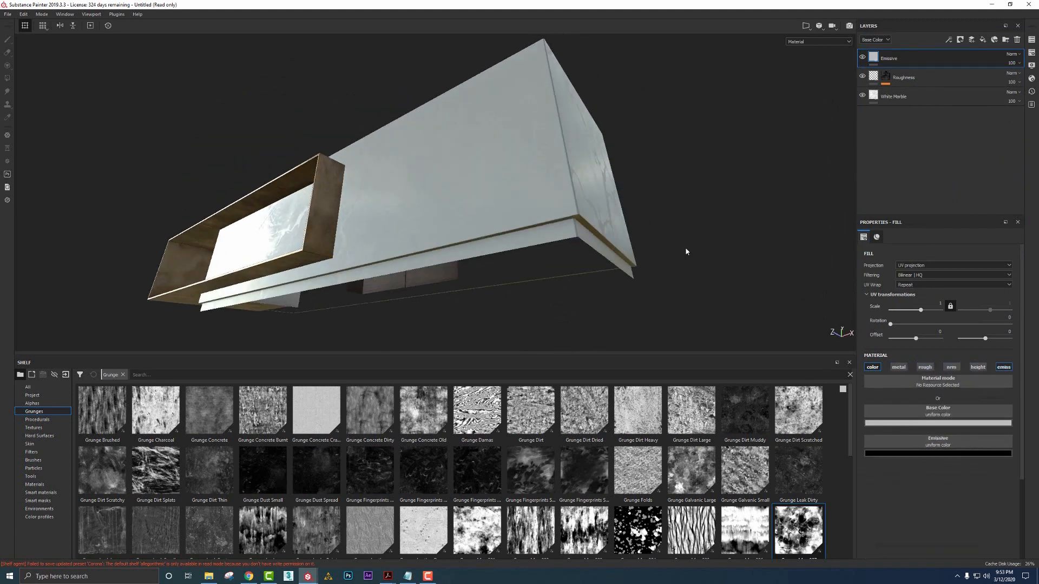
Brighten the Emissive layer's base and emissive colors to near-white and add a black mask to the layer
{"action": "left_click", "coordinate": [922, 424]}
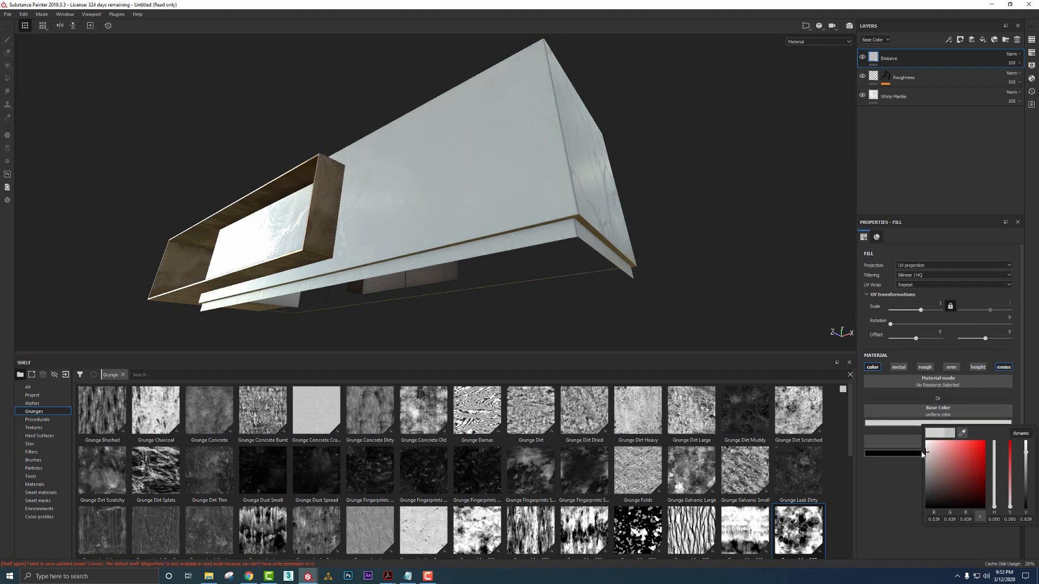
{"action": "left_click", "coordinate": [909, 452]}
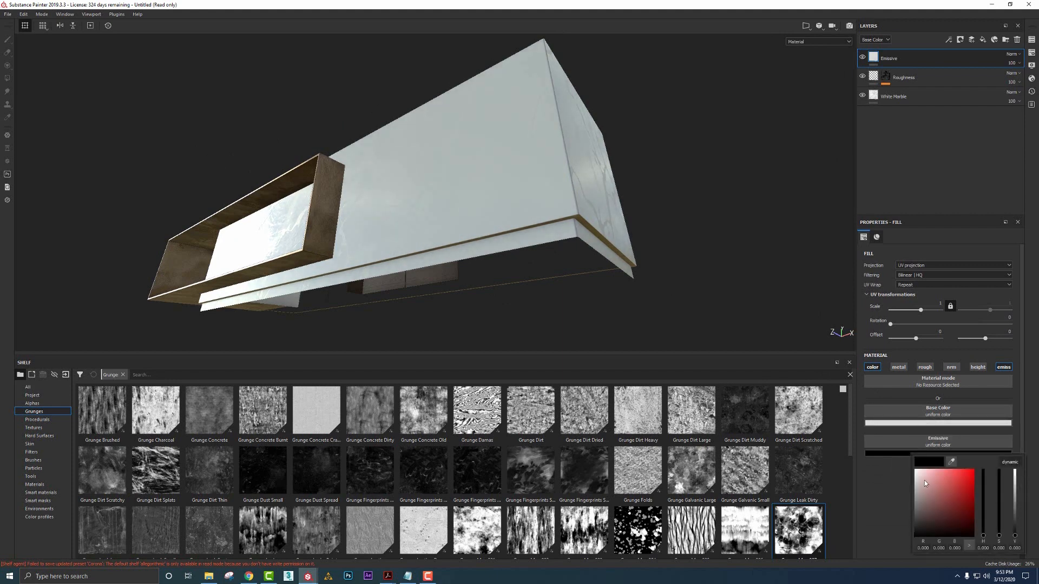
{"action": "left_click_drag", "start_coordinate": [920, 475], "coordinate": [907, 473]}
{"action": "left_click_drag", "start_coordinate": [676, 319], "coordinate": [678, 195], "text": "alt"}
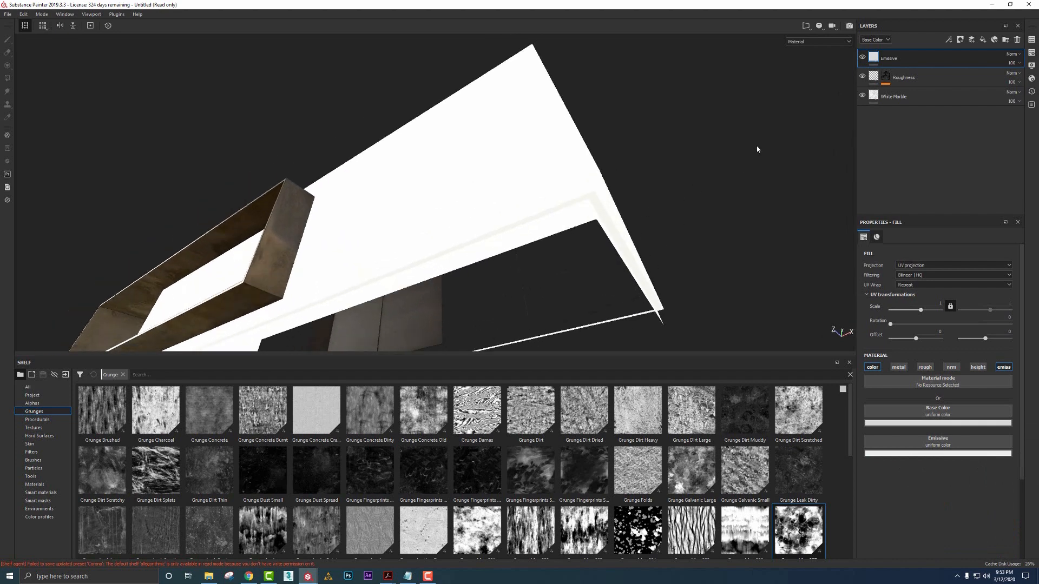
{"action": "right_click", "coordinate": [907, 52]}
{"action": "left_click", "coordinate": [920, 59]}
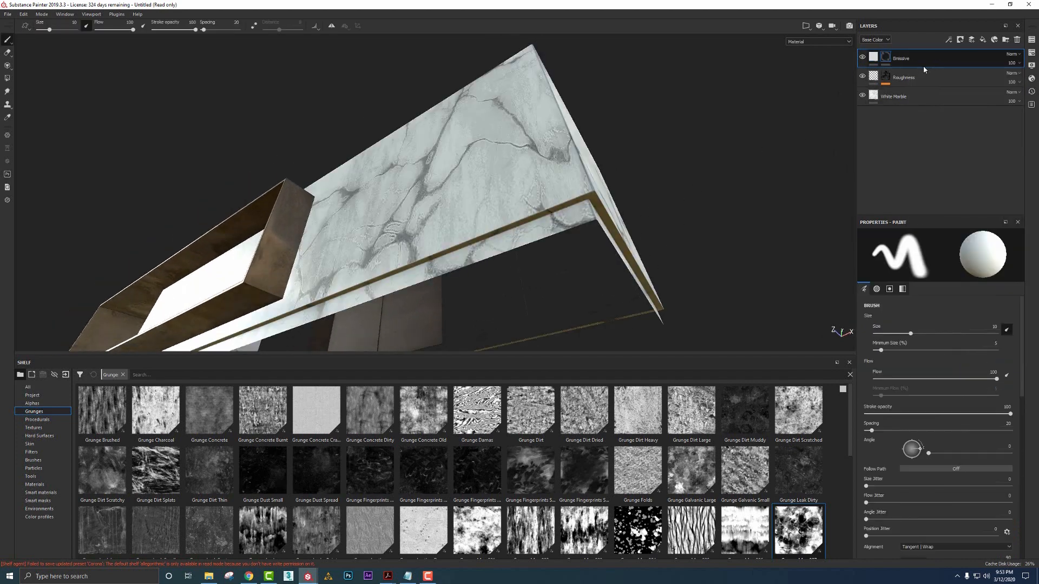
Add a paint effect to the Emissive layer's mask and reveal the strip beneath the desk using UV-chunk Polygon Fill
{"action": "left_click", "coordinate": [952, 42]}
{"action": "left_click", "coordinate": [968, 62]}
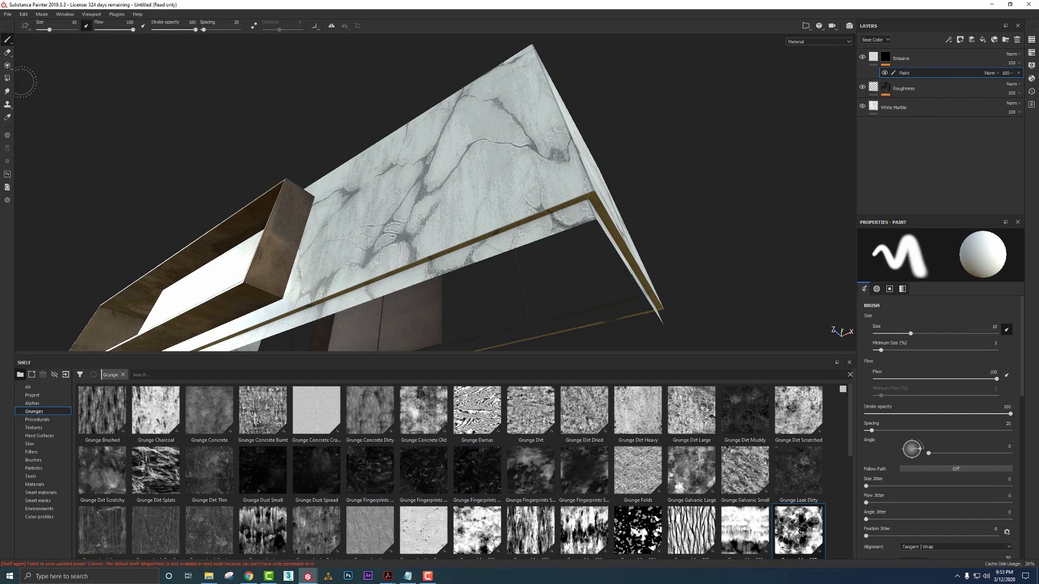
{"action": "left_click", "coordinate": [7, 78]}
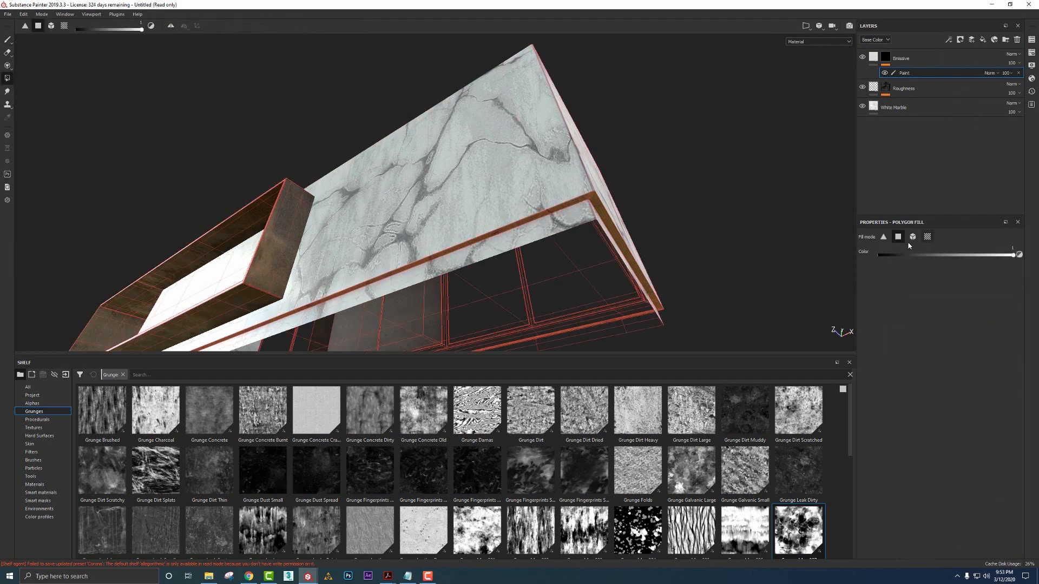
{"action": "left_click_drag", "start_coordinate": [622, 215], "coordinate": [592, 154], "text": "alt"}
{"action": "left_click", "coordinate": [927, 237]}
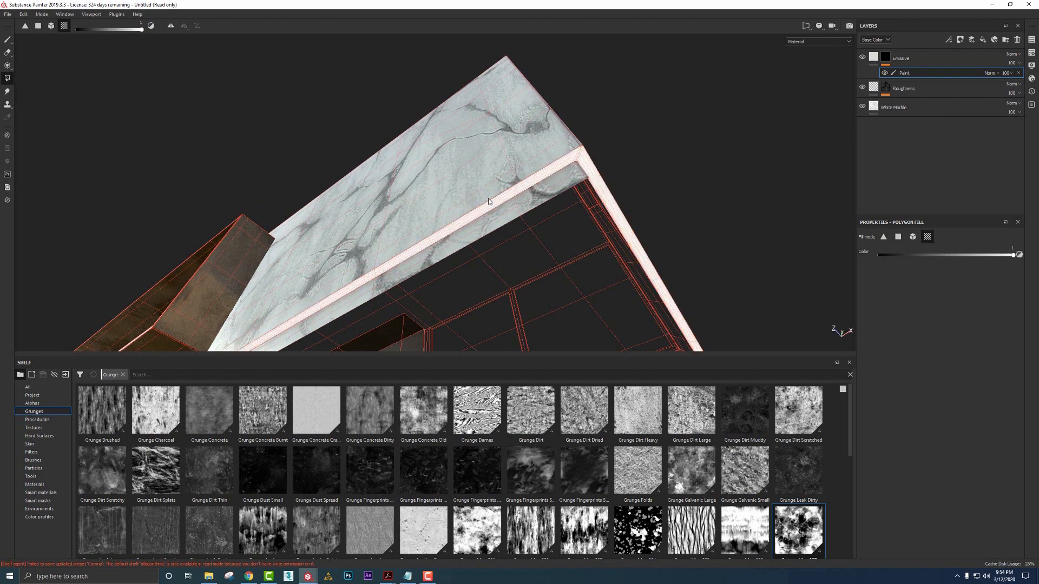
{"action": "left_click_drag", "start_coordinate": [587, 166], "coordinate": [512, 262], "text": "alt"}
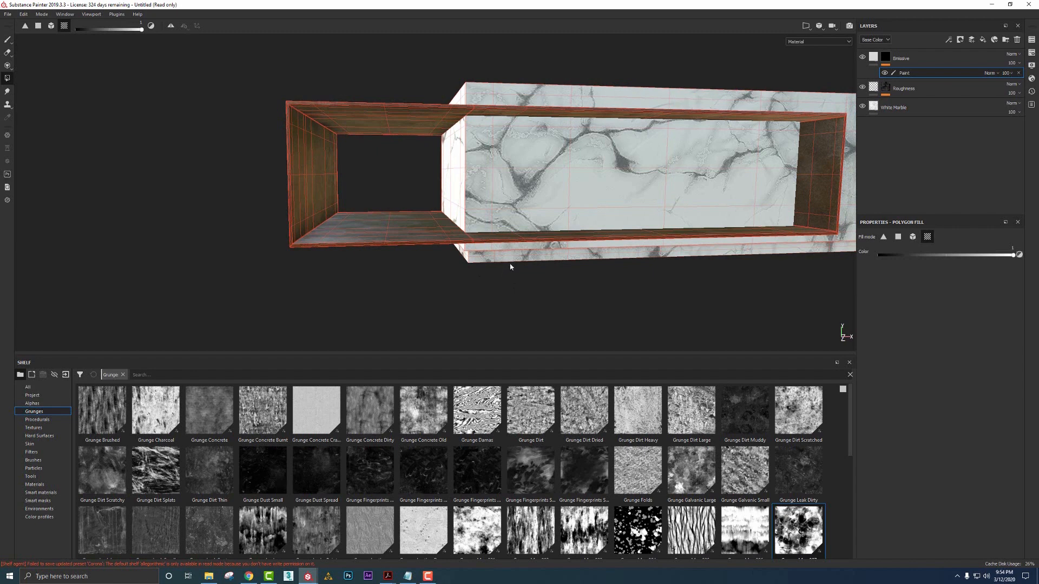
{"action": "left_click_drag", "start_coordinate": [514, 262], "coordinate": [629, 261], "text": "alt"}
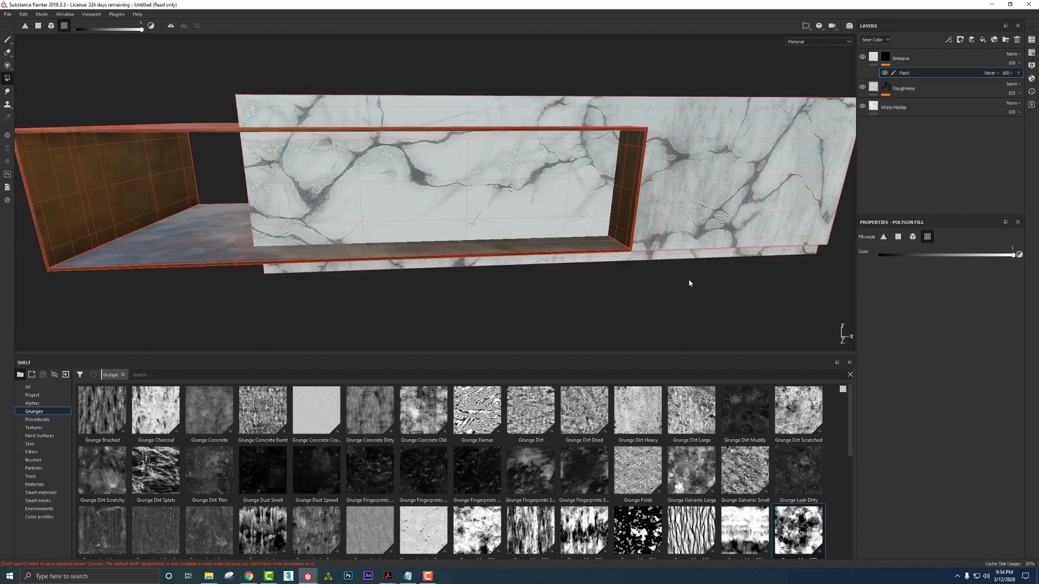
{"action": "left_click_drag", "start_coordinate": [698, 257], "coordinate": [425, 237], "text": "alt"}
{"action": "left_click", "coordinate": [7, 40]}
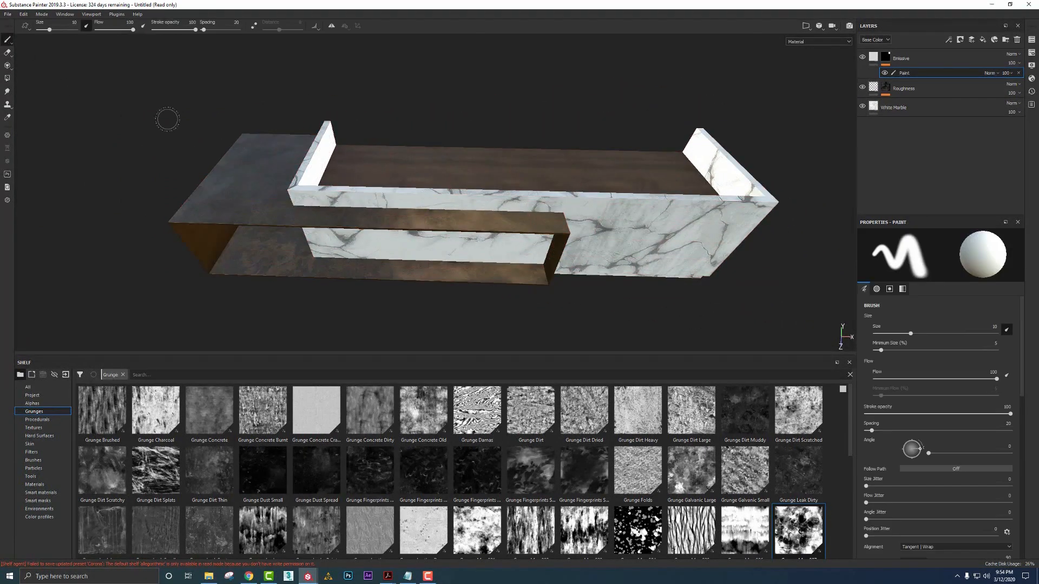
{"action": "mouse_move", "coordinate": [375, 179]}
{"action": "left_mouse_down", "text": "alt"}
{"action": "mouse_move", "coordinate": [332, 148]}
{"action": "mouse_move", "coordinate": [564, 188]}
{"action": "left_mouse_up", "text": "alt"}
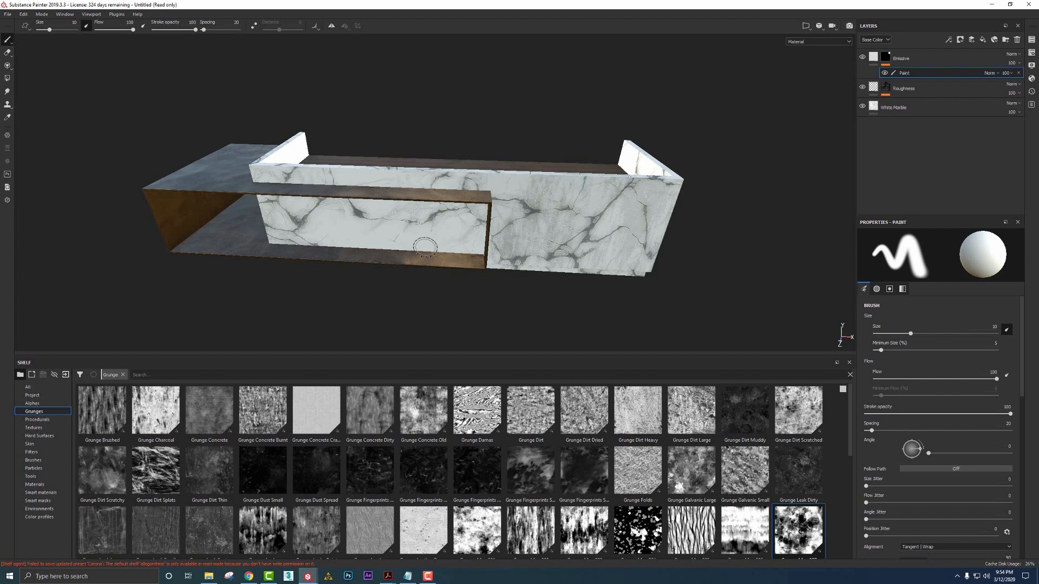
Open the texture export configuration and delete the Emissive output map from the Corona preset
{"action": "left_click", "coordinate": [8, 17]}
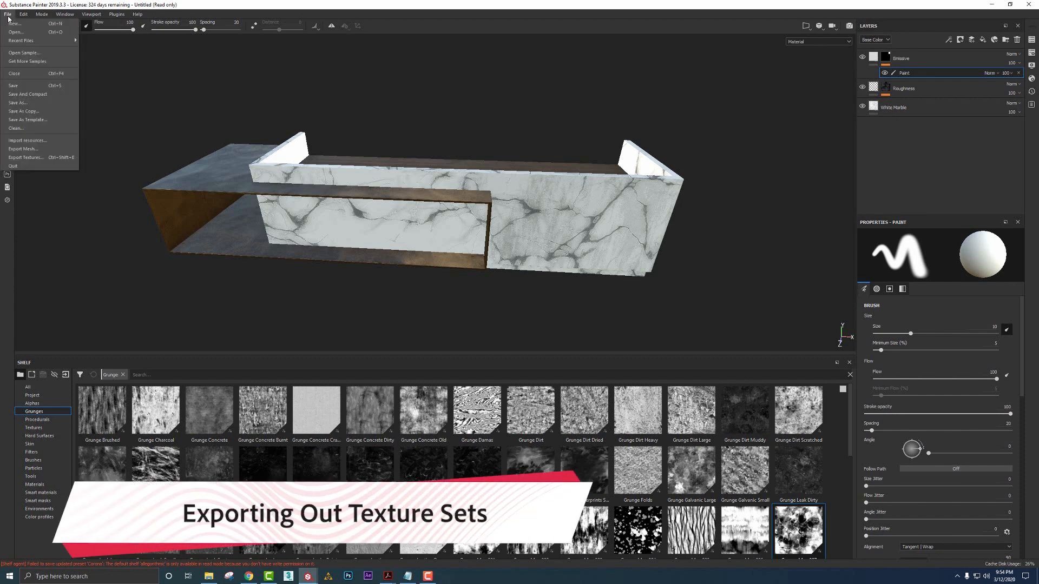
{"action": "left_click", "coordinate": [38, 157]}
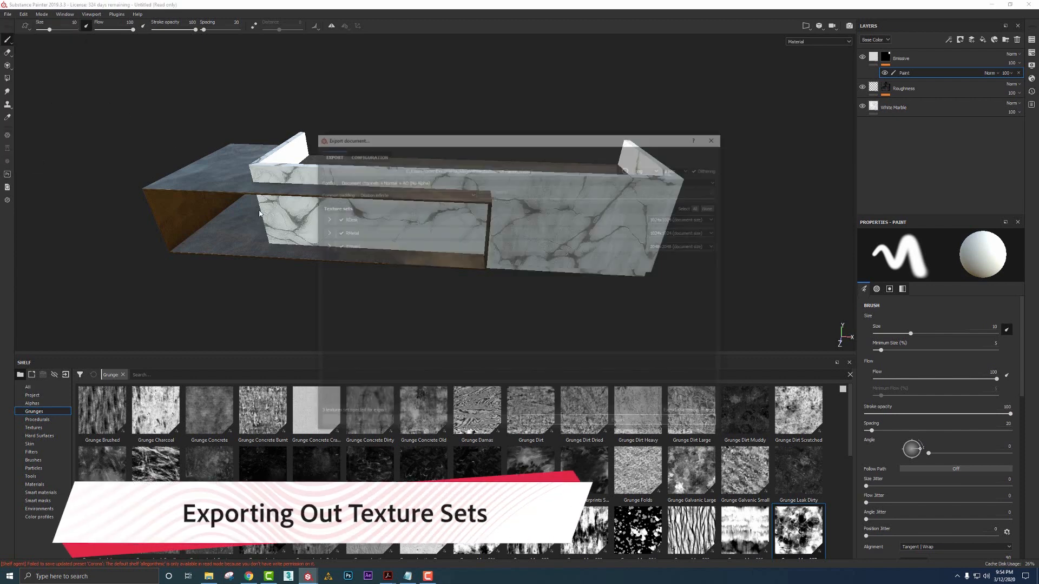
{"action": "left_click", "coordinate": [366, 155]}
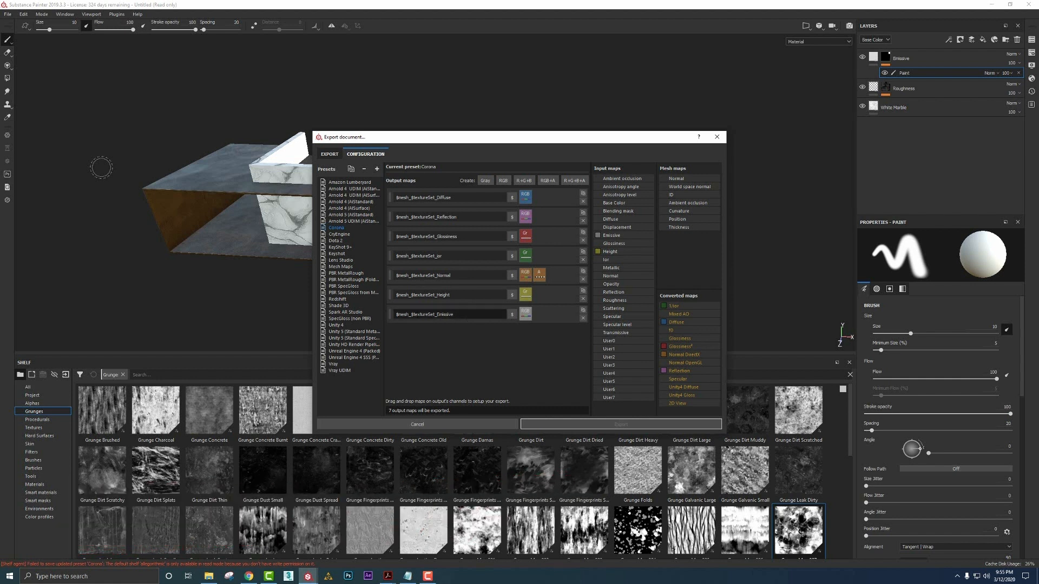
{"action": "left_click", "coordinate": [582, 318]}
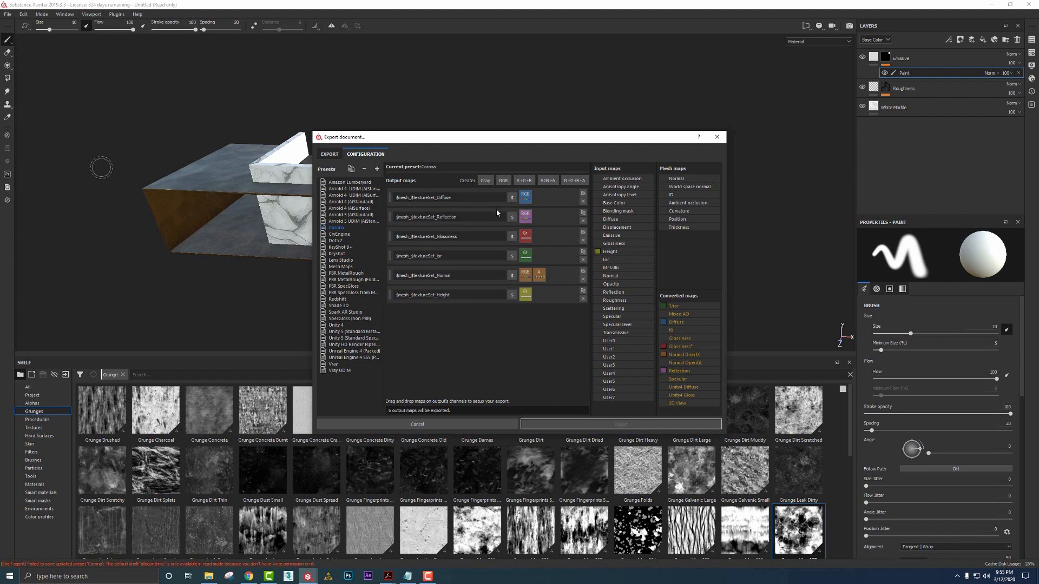
Add an RGB output map named $mesh_$textureSet_Emissive to the Corona preset and assign the Emissive input's RGB channels to it
{"action": "left_click", "coordinate": [502, 180]}
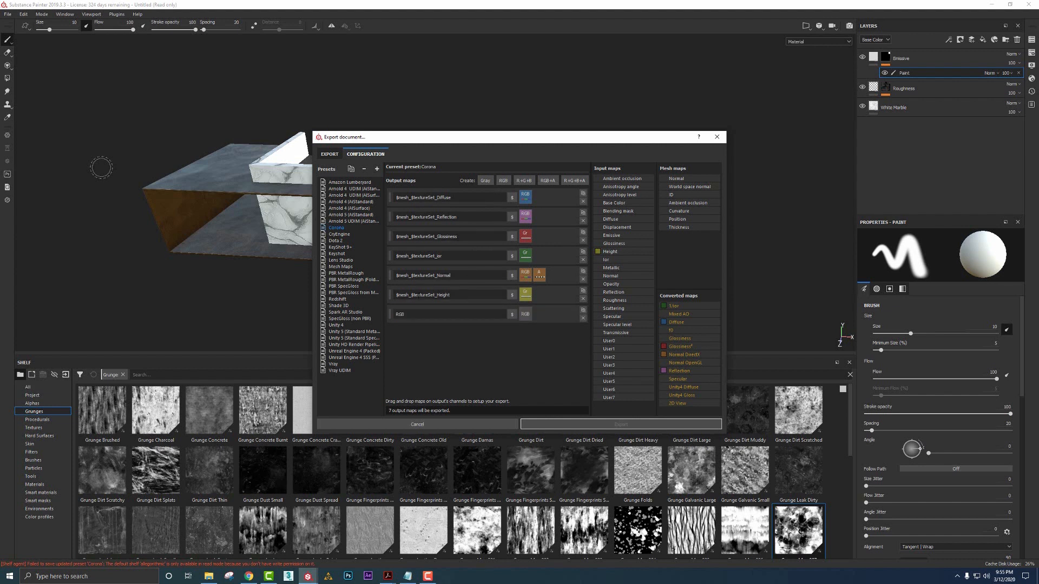
{"action": "left_click_drag", "start_coordinate": [453, 296], "coordinate": [347, 298]}
{"action": "key", "text": "ctrl+c"}
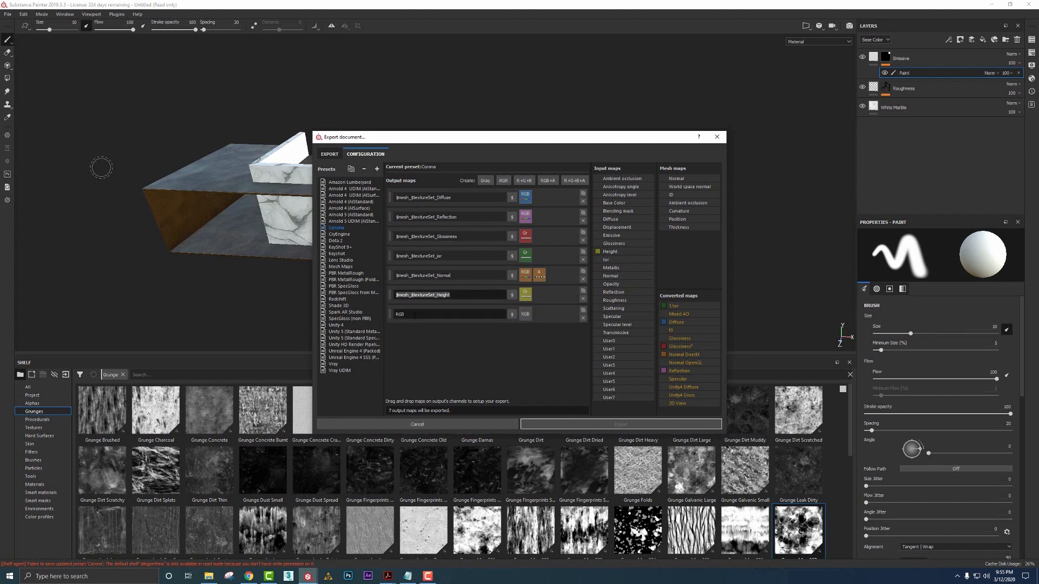
{"action": "double_click", "coordinate": [415, 315]}
{"action": "key", "text": "ctrl+v"}
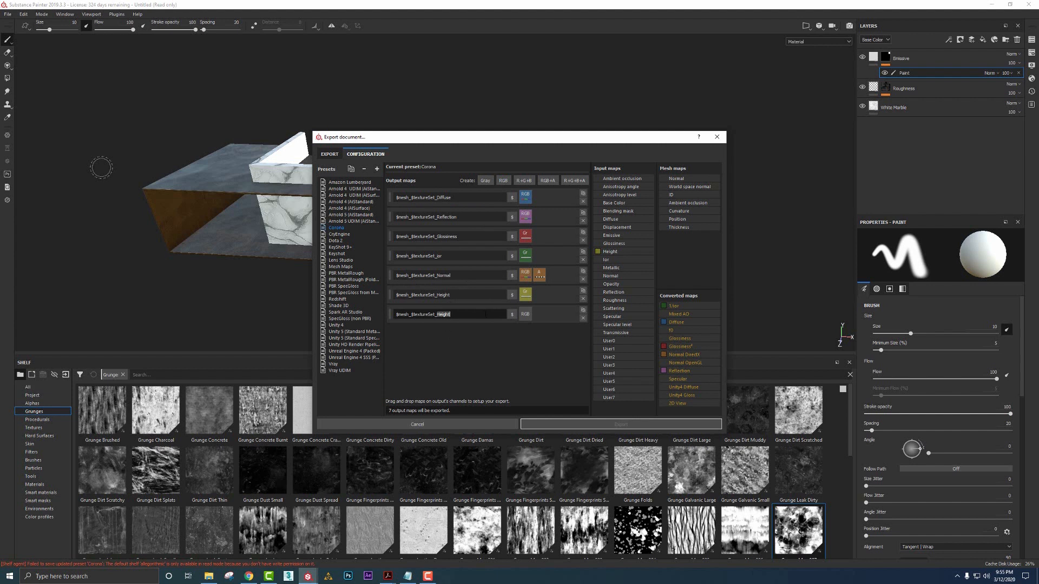
{"action": "type", "text": "Emissive"}
{"action": "left_click_drag", "start_coordinate": [611, 235], "coordinate": [528, 317]}
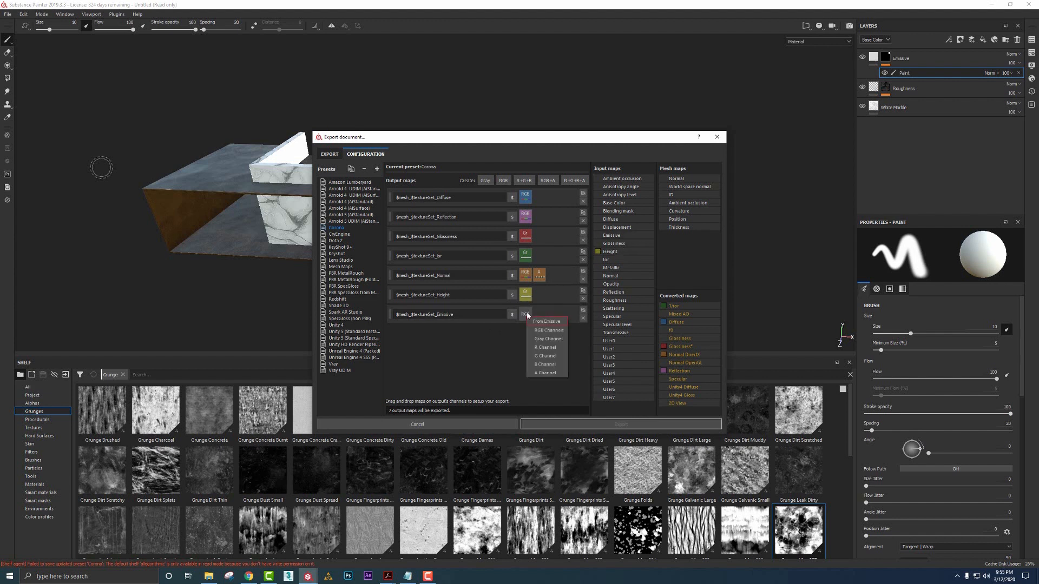
{"action": "left_click", "coordinate": [548, 330]}
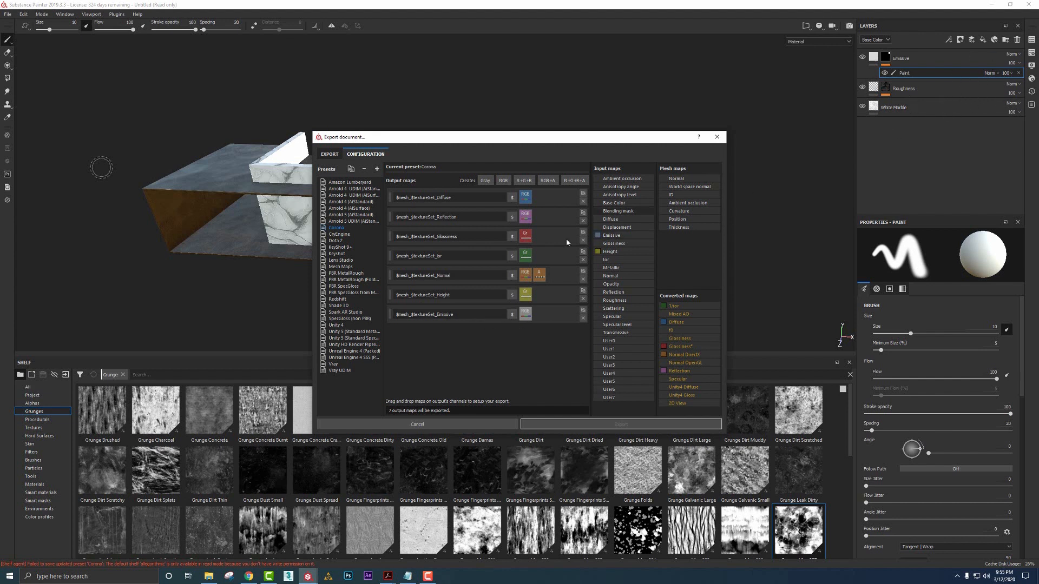
Set the RDesk, RMetal and RWood texture sets to export at 4096x4096 with the Corona config
{"action": "left_click", "coordinate": [329, 154]}
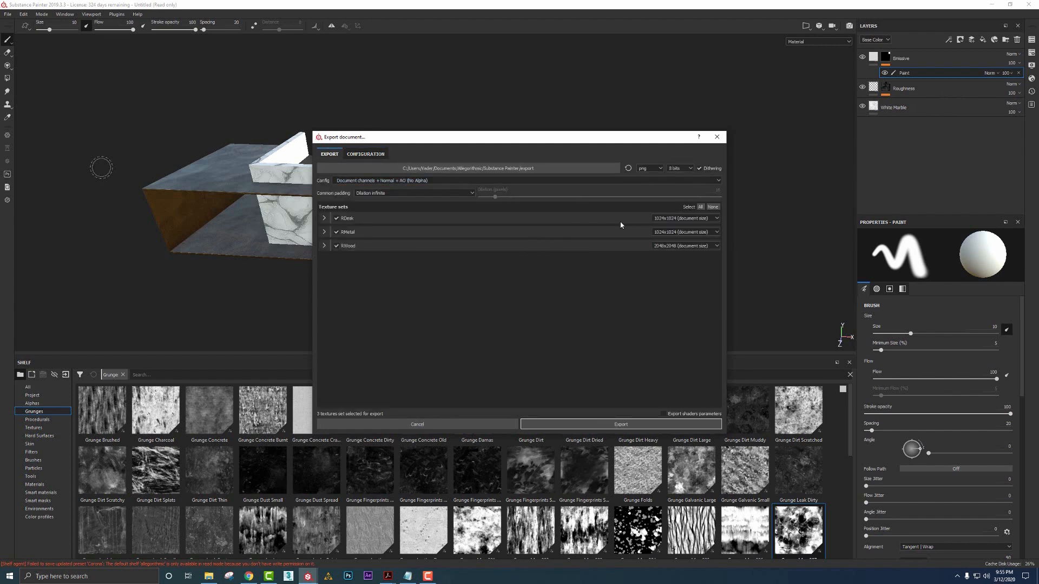
{"action": "left_click", "coordinate": [684, 218]}
{"action": "left_click", "coordinate": [664, 231]}
{"action": "left_click", "coordinate": [663, 232]}
{"action": "left_click", "coordinate": [663, 243]}
{"action": "left_click", "coordinate": [663, 246]}
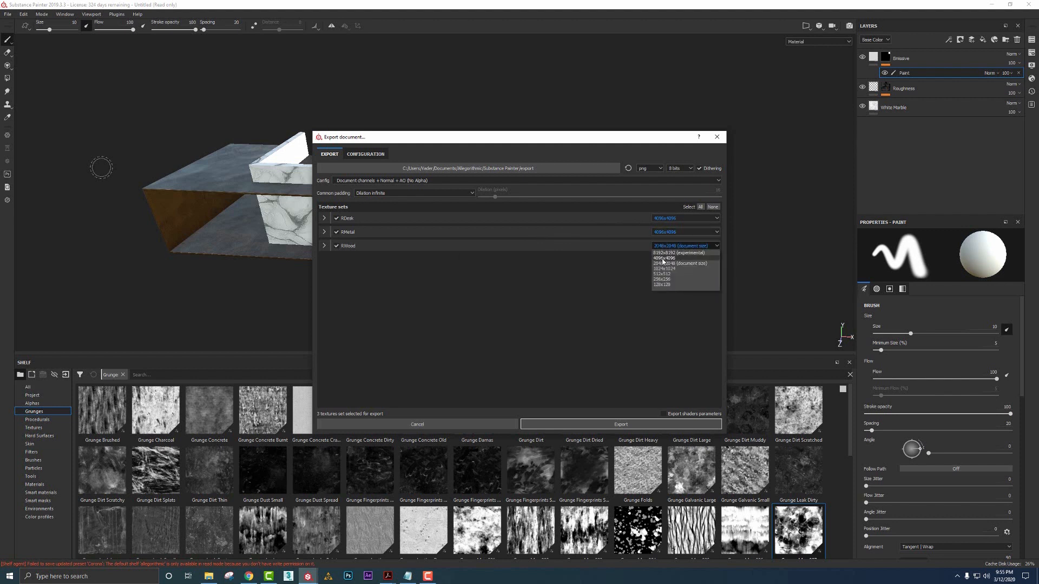
{"action": "left_click", "coordinate": [663, 258]}
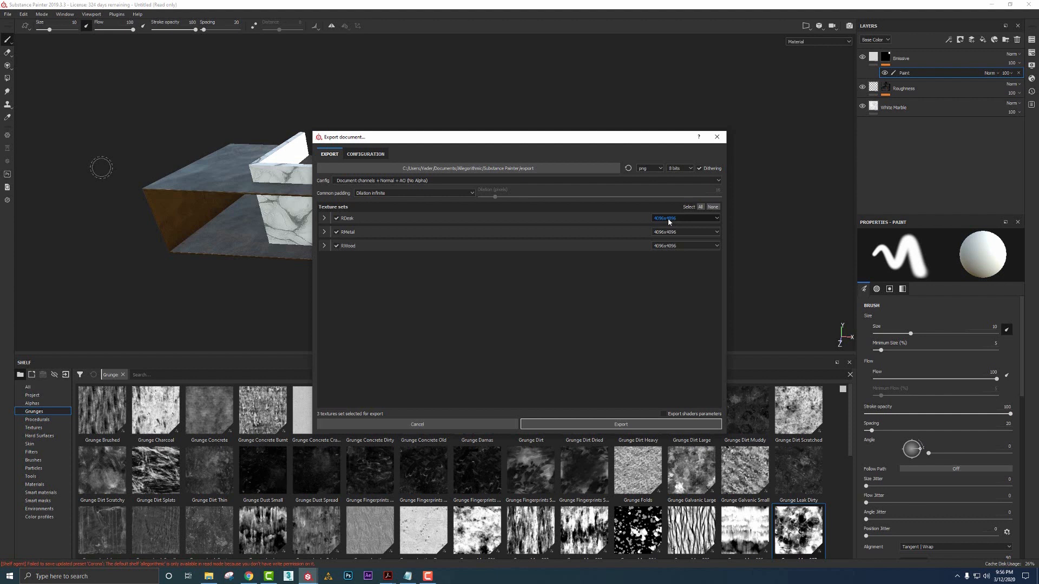
{"action": "left_click", "coordinate": [355, 179]}
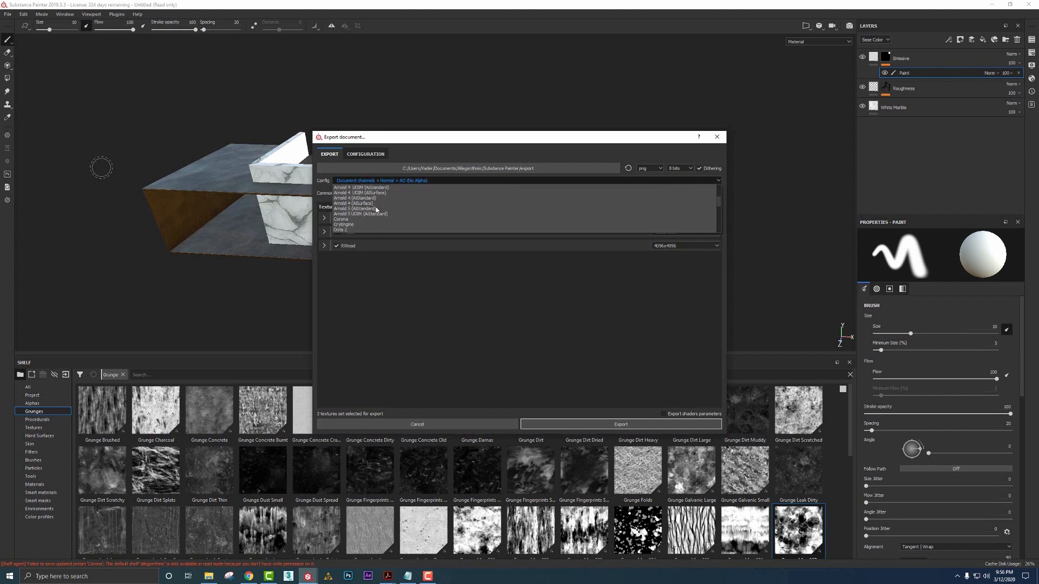
{"action": "left_click", "coordinate": [339, 219]}
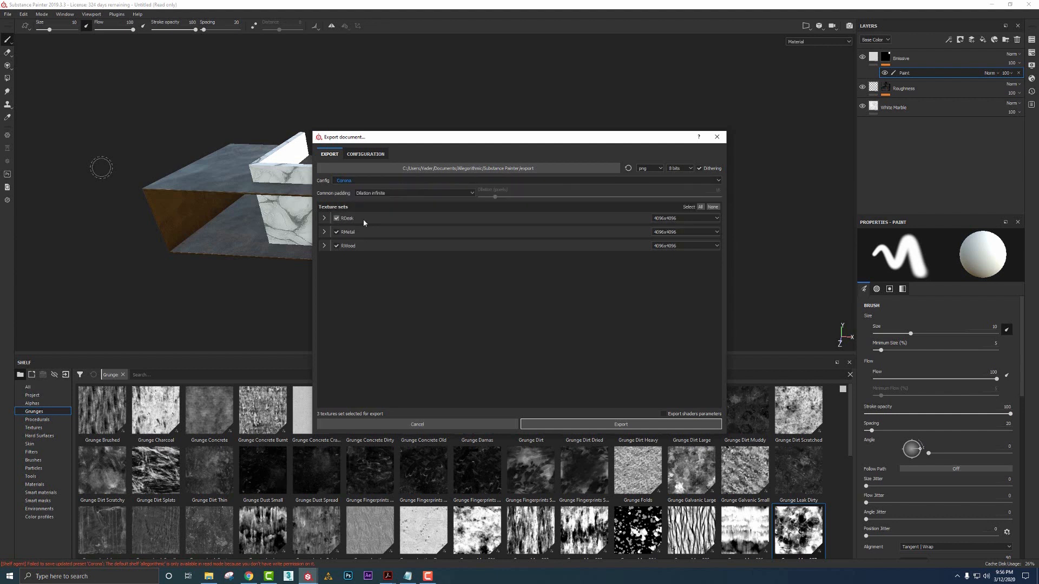
Try jpeg and 32f-bit tiff as export formats, and return to png at 8 bits
{"action": "left_click", "coordinate": [653, 170]}
{"action": "left_click", "coordinate": [655, 171]}
{"action": "left_click", "coordinate": [672, 170]}
{"action": "left_click", "coordinate": [673, 180]}
{"action": "left_click", "coordinate": [652, 171]}
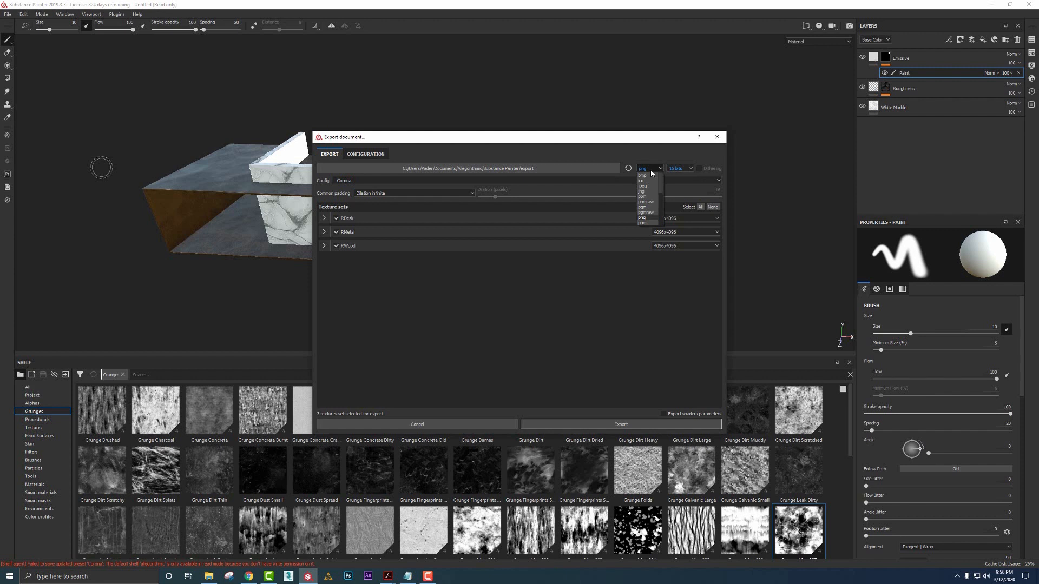
{"action": "left_click", "coordinate": [642, 186]}
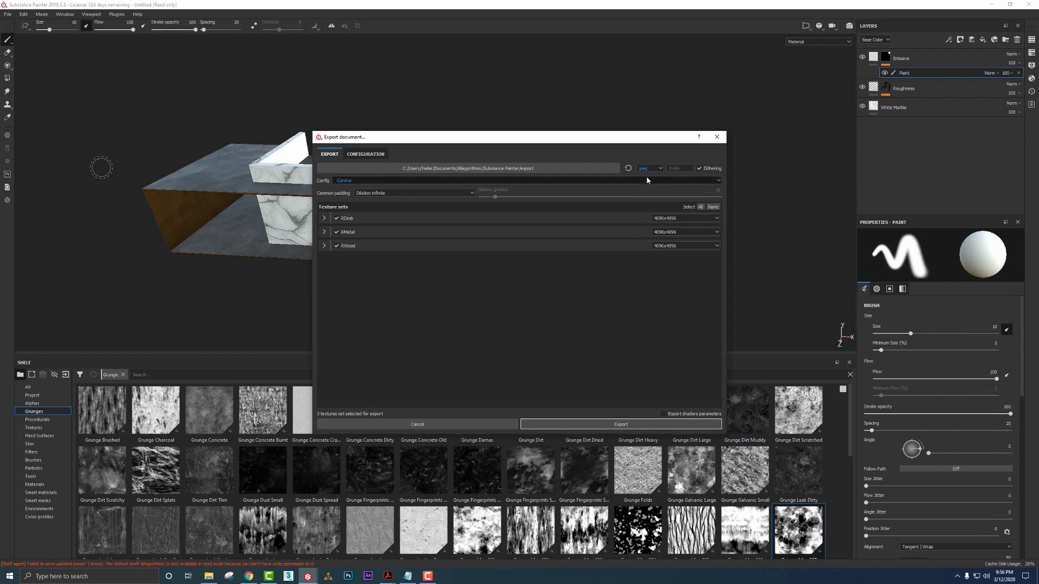
{"action": "left_click", "coordinate": [648, 170]}
{"action": "scroll", "coordinate": [646, 206], "scroll_direction": "down", "scroll_amount": 2}
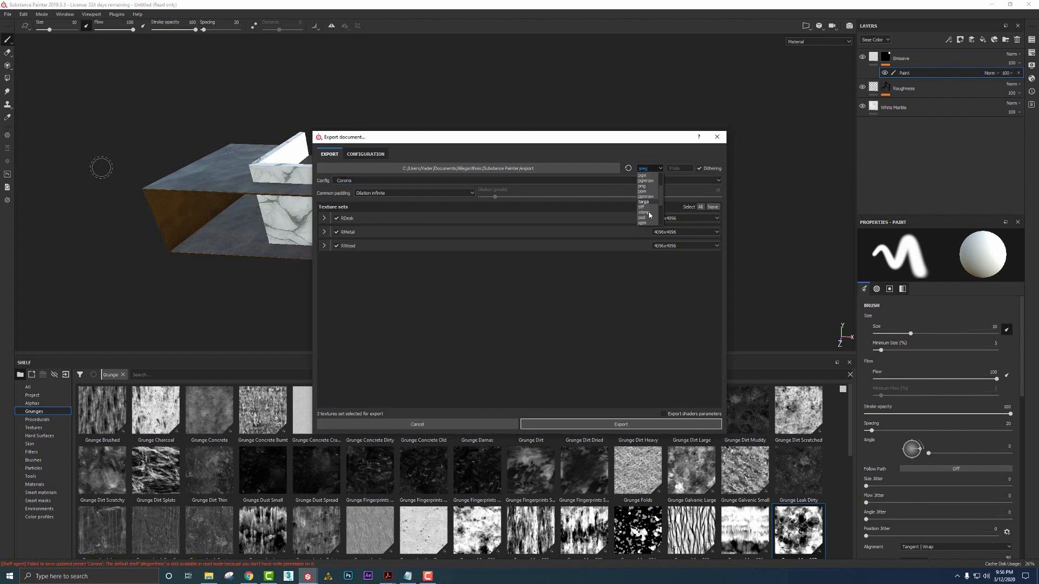
{"action": "left_click", "coordinate": [644, 208]}
{"action": "left_click", "coordinate": [676, 169]}
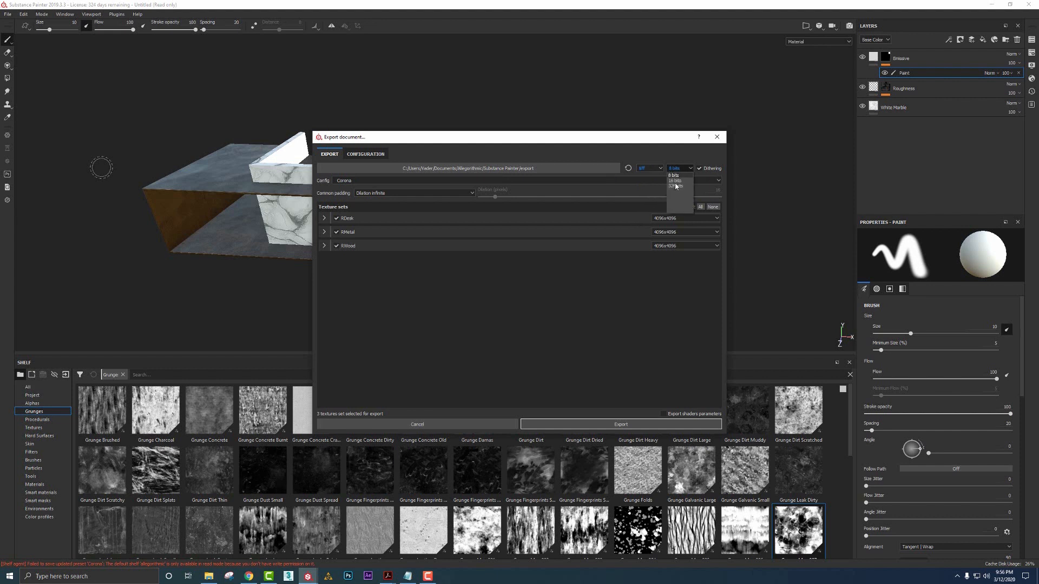
{"action": "left_click", "coordinate": [674, 183]}
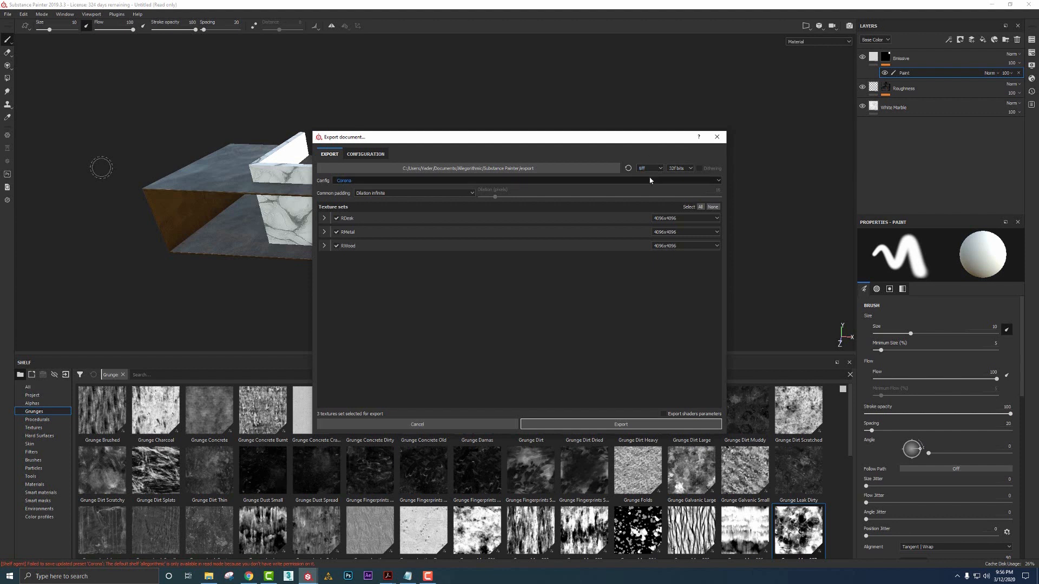
{"action": "left_click", "coordinate": [650, 169]}
{"action": "left_click", "coordinate": [651, 187]}
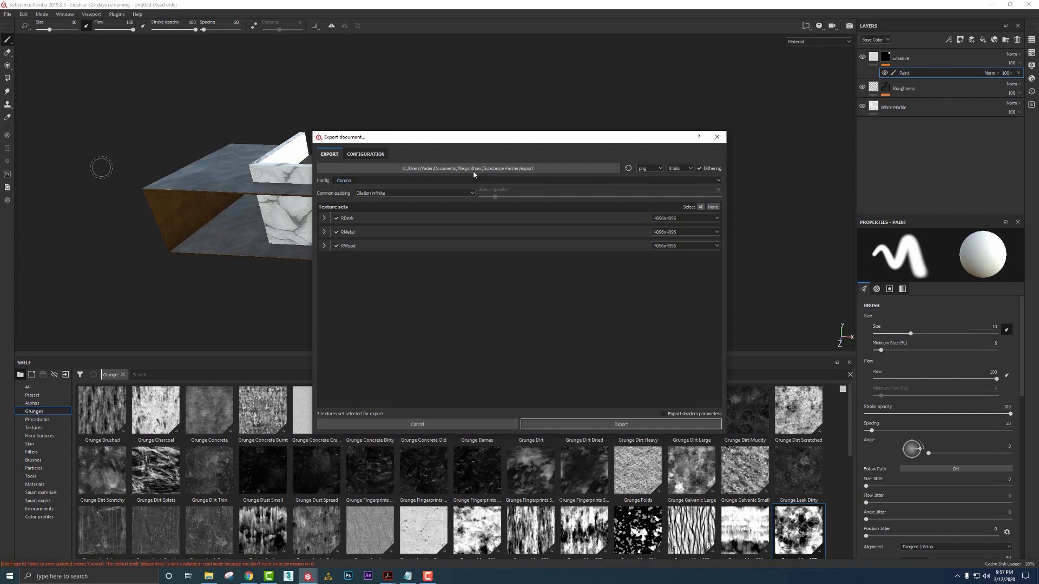
Set the export destination to the Textures folder and export all three texture sets
{"action": "left_click", "coordinate": [490, 171]}
{"action": "key", "text": "Return"}
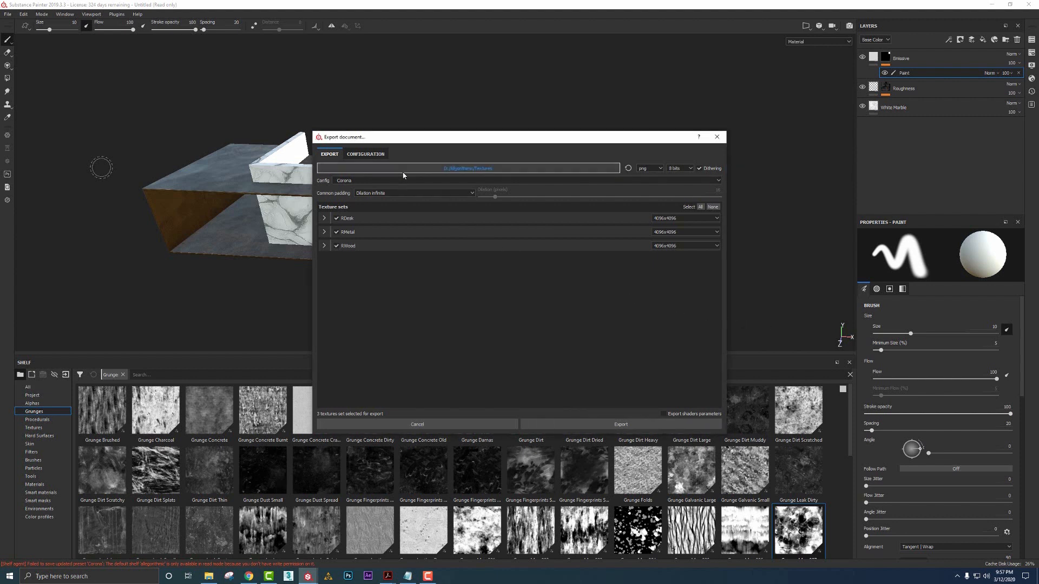
{"action": "left_click", "coordinate": [621, 423]}
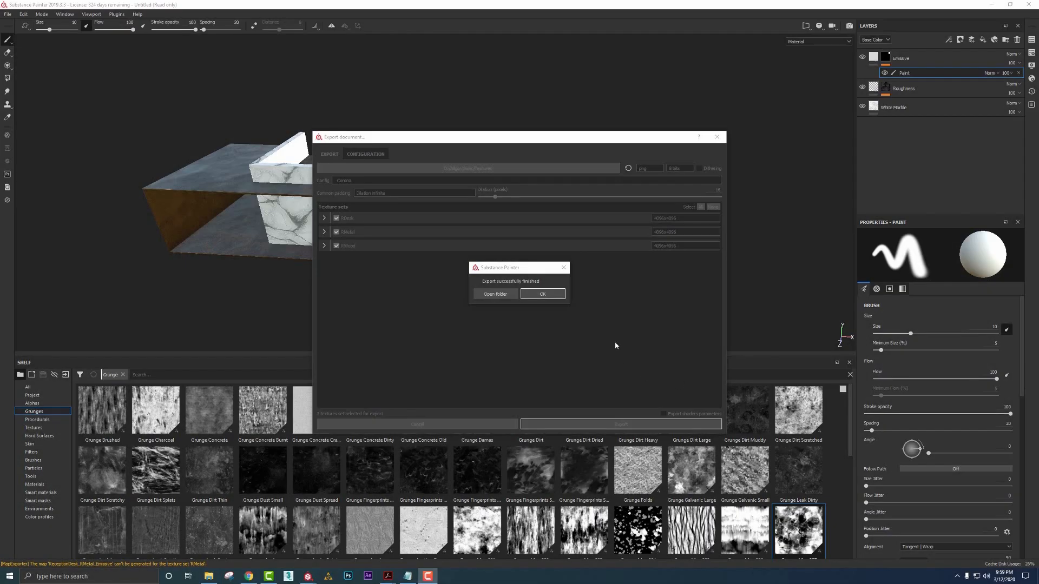
{"action": "left_click", "coordinate": [542, 293]}
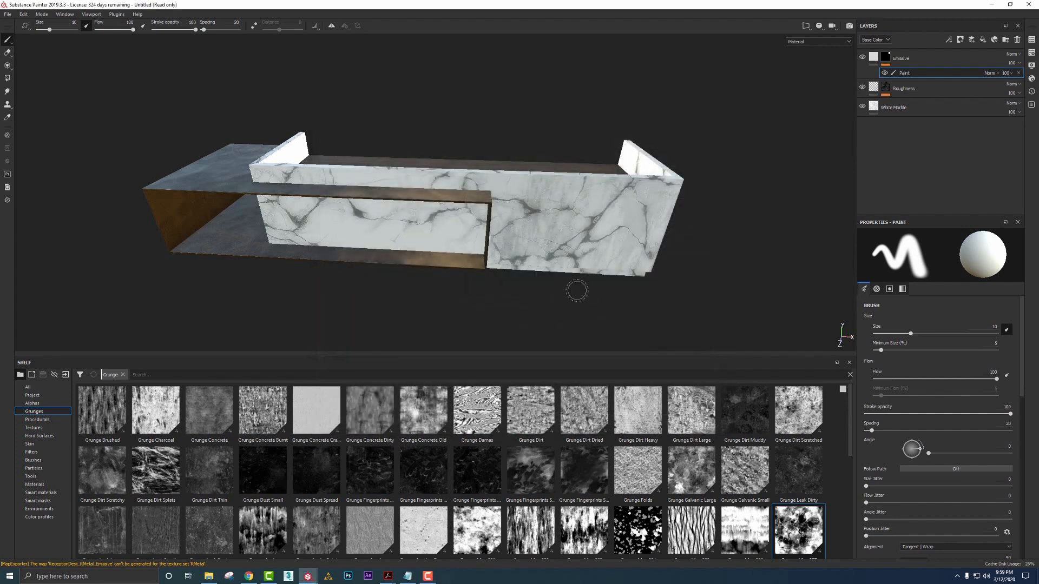
Display the Emissive layer's mask on the model and examine the strip beneath the desk
{"action": "left_click", "coordinate": [884, 57]}
{"action": "scroll", "coordinate": [647, 269], "scroll_direction": "up", "scroll_amount": 3}
{"action": "left_click_drag", "start_coordinate": [647, 268], "coordinate": [523, 207], "text": "alt"}
{"action": "scroll", "coordinate": [564, 175], "scroll_direction": "up", "scroll_amount": 3}
{"action": "left_click_drag", "start_coordinate": [658, 209], "coordinate": [639, 222], "text": "alt"}
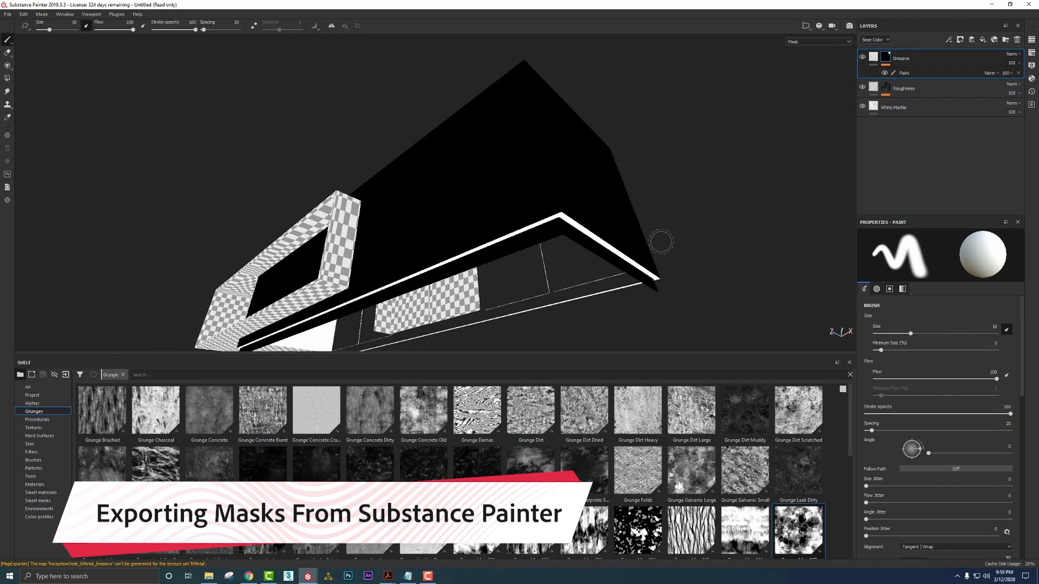
{"action": "left_click_drag", "start_coordinate": [661, 242], "coordinate": [580, 190], "text": "alt"}
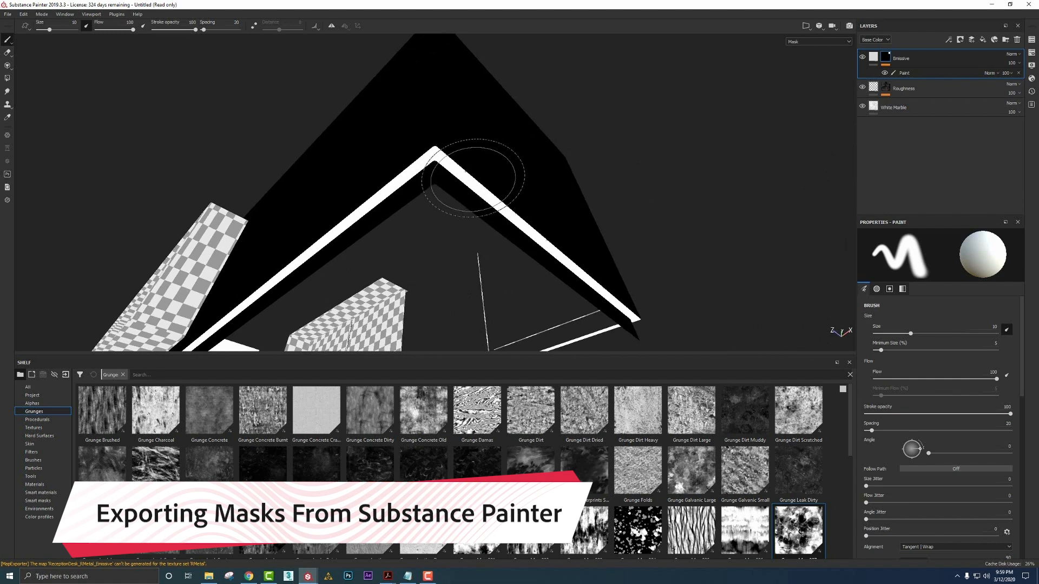
Set the RDesk texture set's size to 4096 in its texture set settings
{"action": "left_click", "coordinate": [1031, 53]}
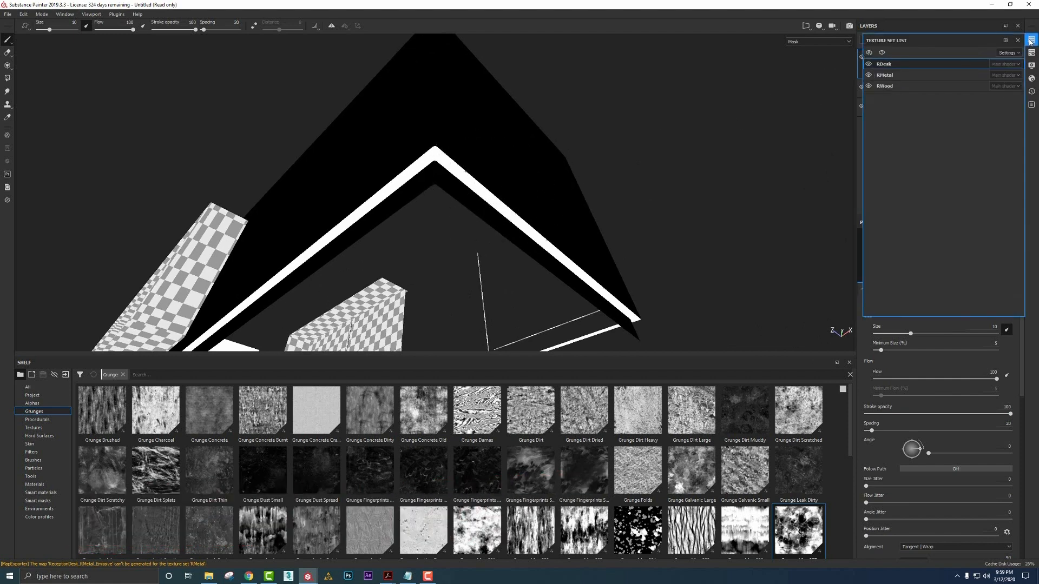
{"action": "left_click", "coordinate": [1031, 54]}
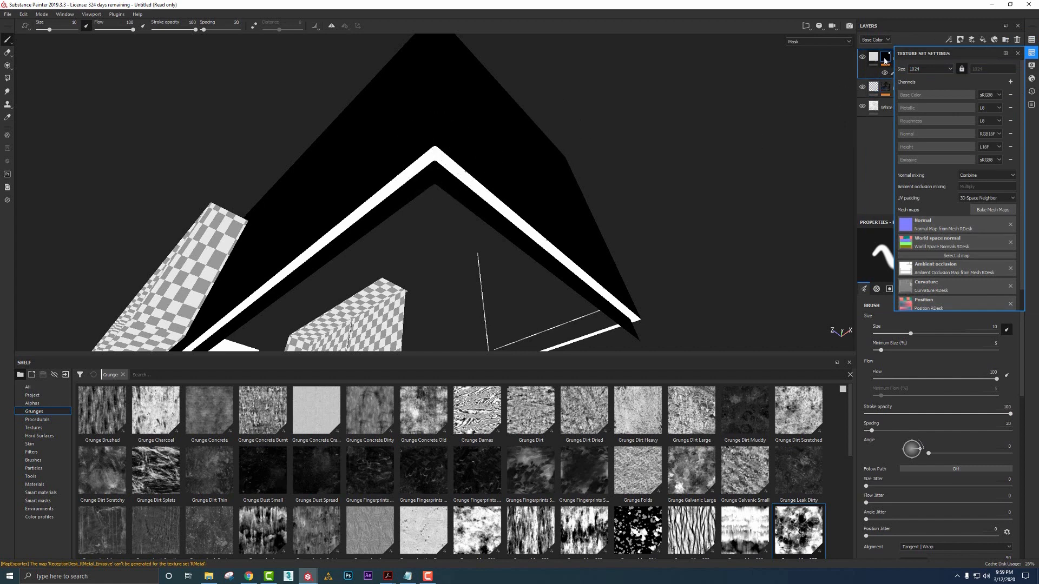
{"action": "left_click", "coordinate": [913, 70]}
{"action": "left_click", "coordinate": [924, 71]}
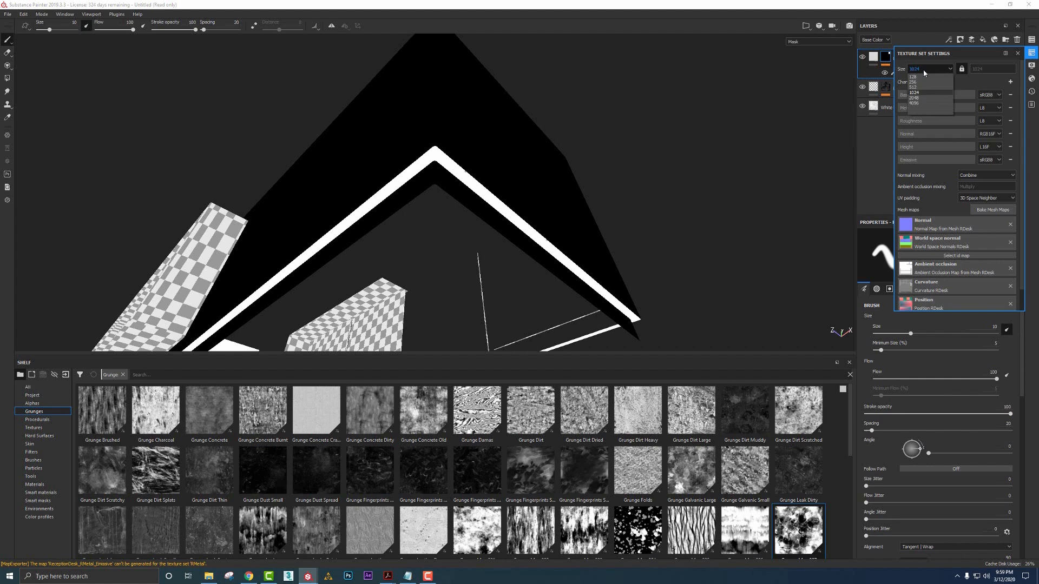
{"action": "left_click", "coordinate": [914, 103]}
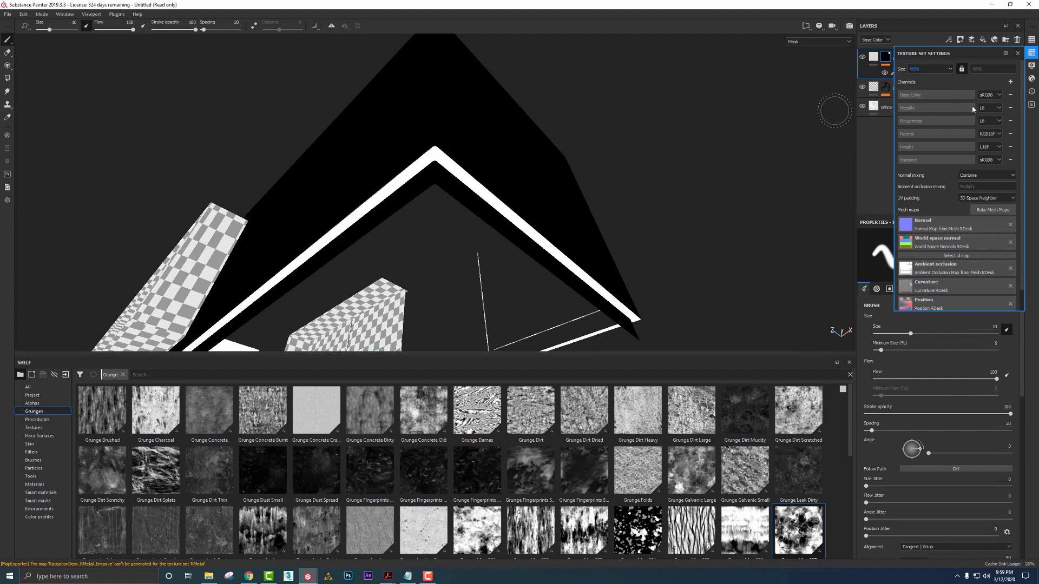
Try to export the Emissive layer's mask to an image file in the Textures folder
{"action": "left_click", "coordinate": [891, 62]}
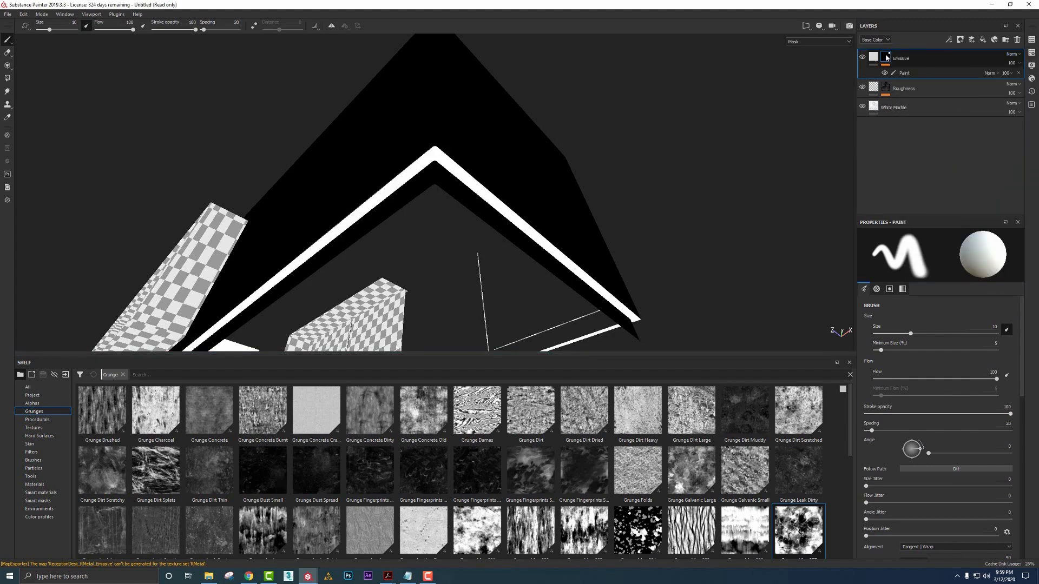
{"action": "right_click", "coordinate": [887, 61]}
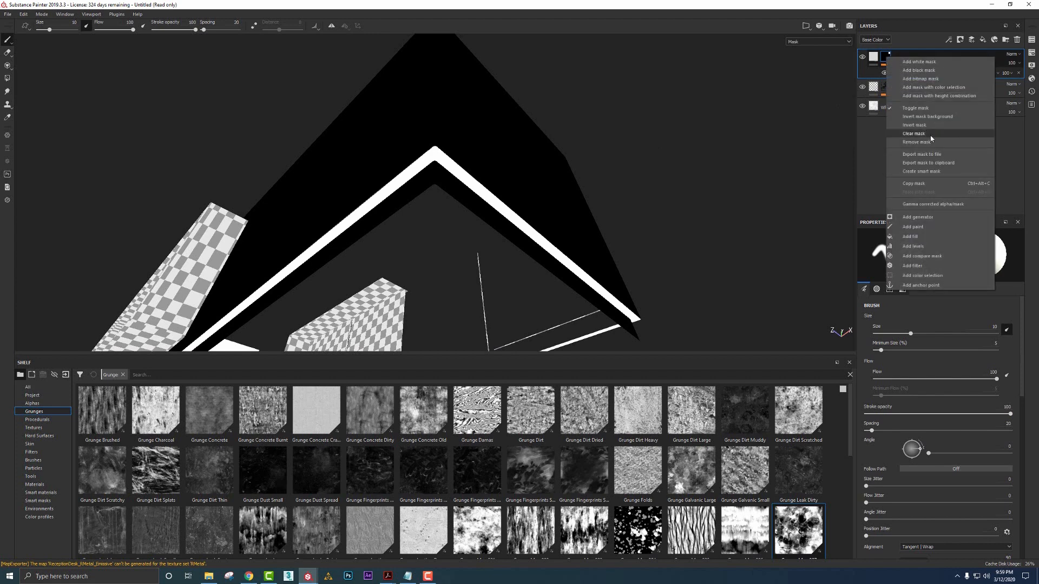
{"action": "left_click", "coordinate": [929, 154]}
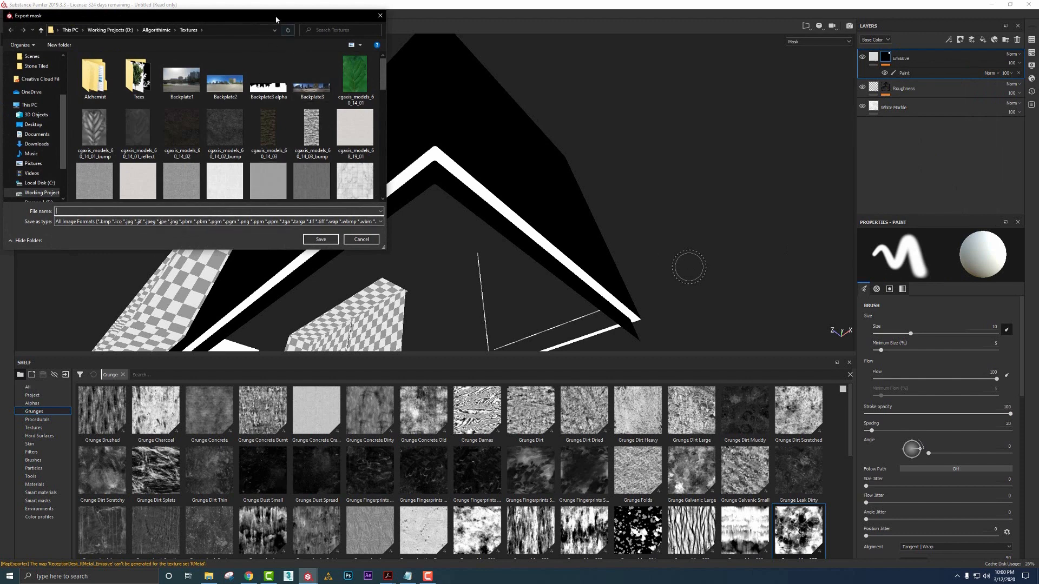
{"action": "key", "text": "Escape"}
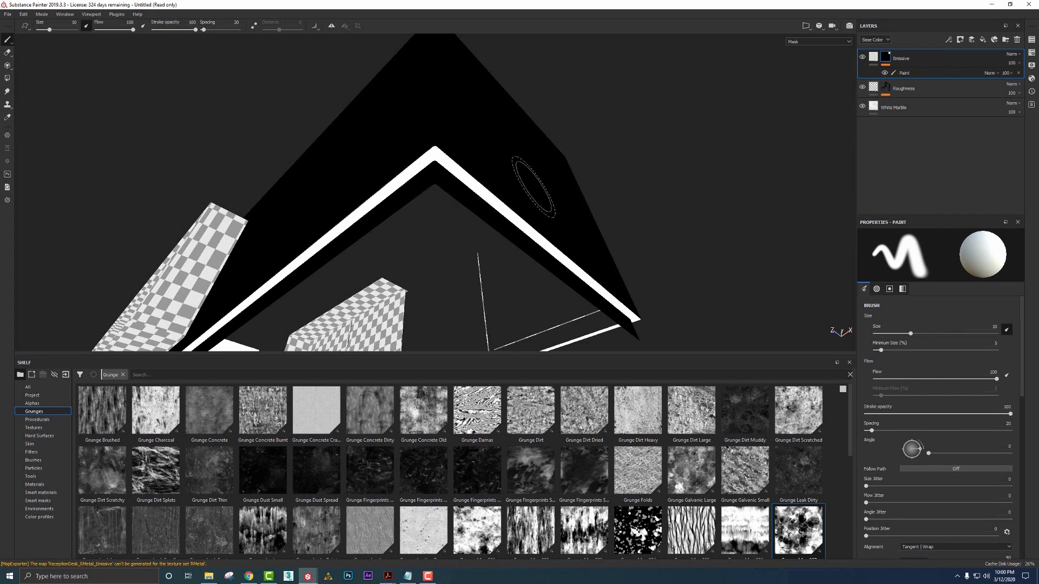
{"action": "mouse_move", "coordinate": [529, 185]}
{"action": "left_mouse_down", "text": "alt"}
{"action": "mouse_move", "coordinate": [645, 233]}
{"action": "mouse_move", "coordinate": [578, 216]}
{"action": "mouse_move", "coordinate": [684, 209]}
{"action": "mouse_move", "coordinate": [617, 204]}
{"action": "mouse_move", "coordinate": [607, 192]}
{"action": "left_mouse_up", "text": "alt"}
{"action": "middle_click_drag", "start_coordinate": [607, 192], "coordinate": [634, 184], "text": "alt"}
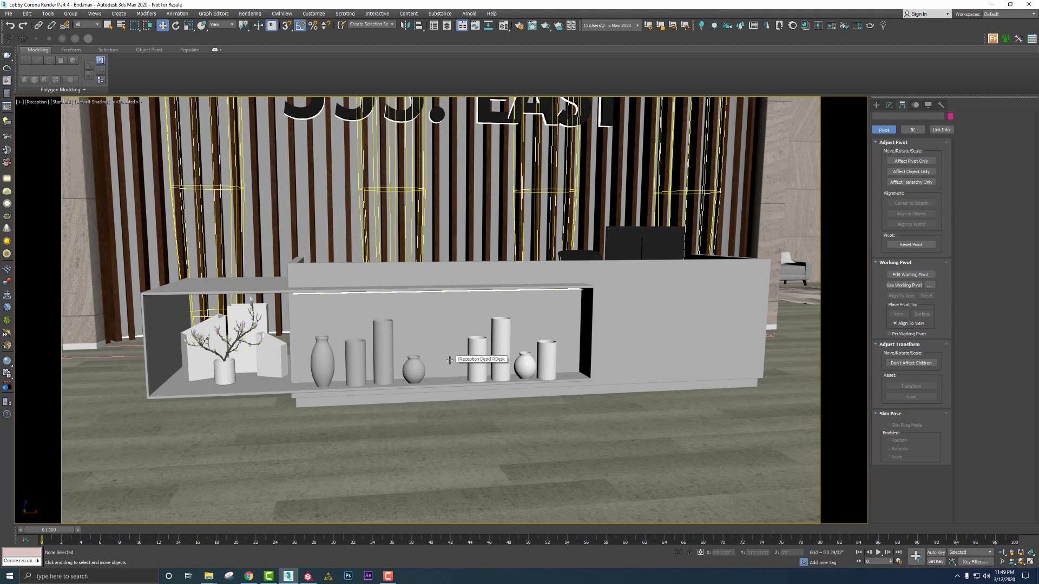
In the 3ds Max lobby scene, delete the four vases on the left half of the reception desk's shelf
{"action": "left_click", "coordinate": [417, 370]}
{"action": "left_click", "coordinate": [385, 370], "text": "ctrl"}
{"action": "left_click", "coordinate": [356, 368], "text": "ctrl"}
{"action": "left_click", "coordinate": [320, 364], "text": "ctrl"}
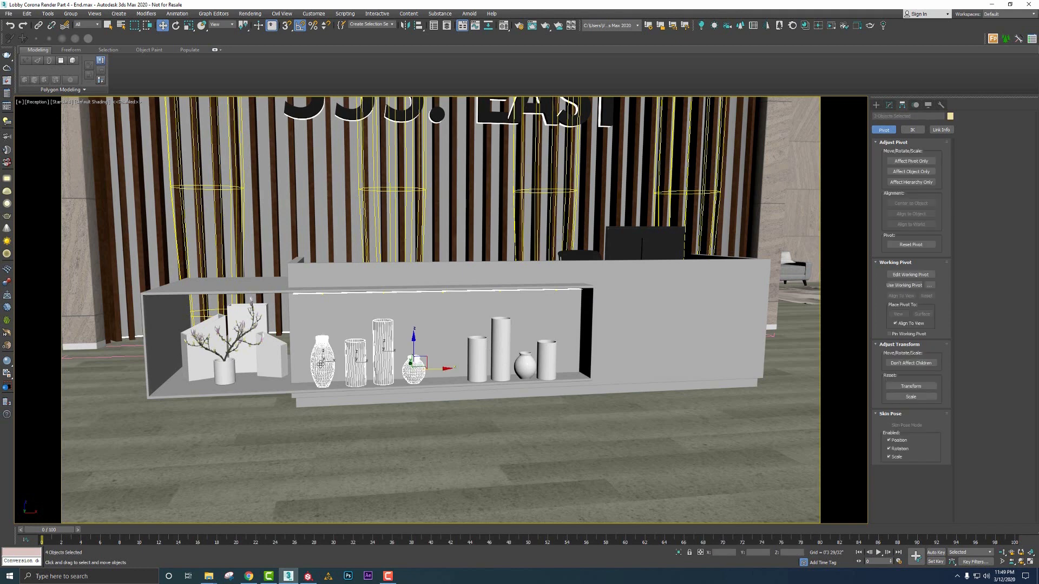
{"action": "key", "text": "Delete"}
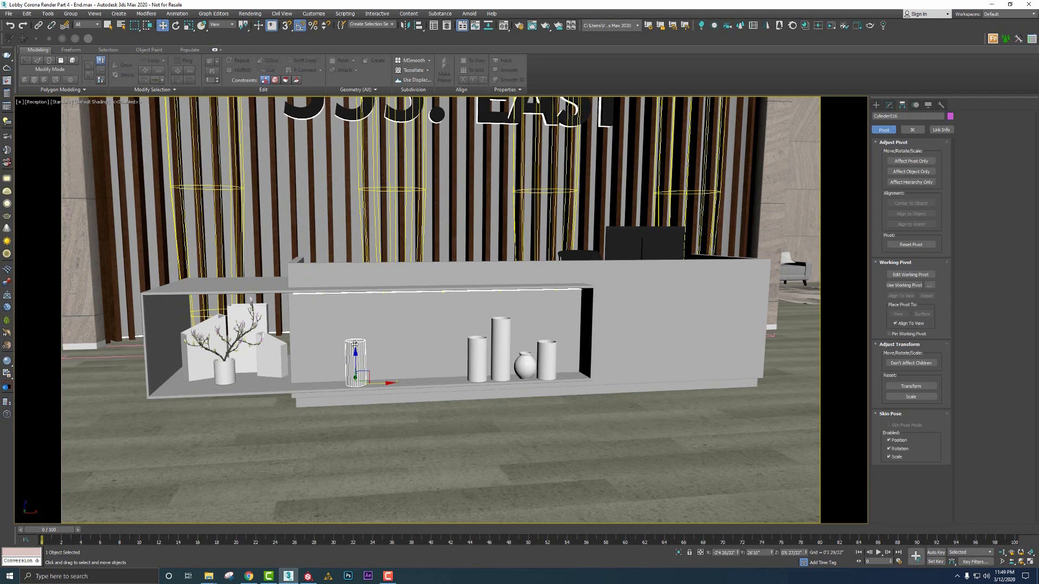
Import the Decor Export OBJ file from the Models folder with all four of its objects
{"action": "left_click", "coordinate": [8, 14]}
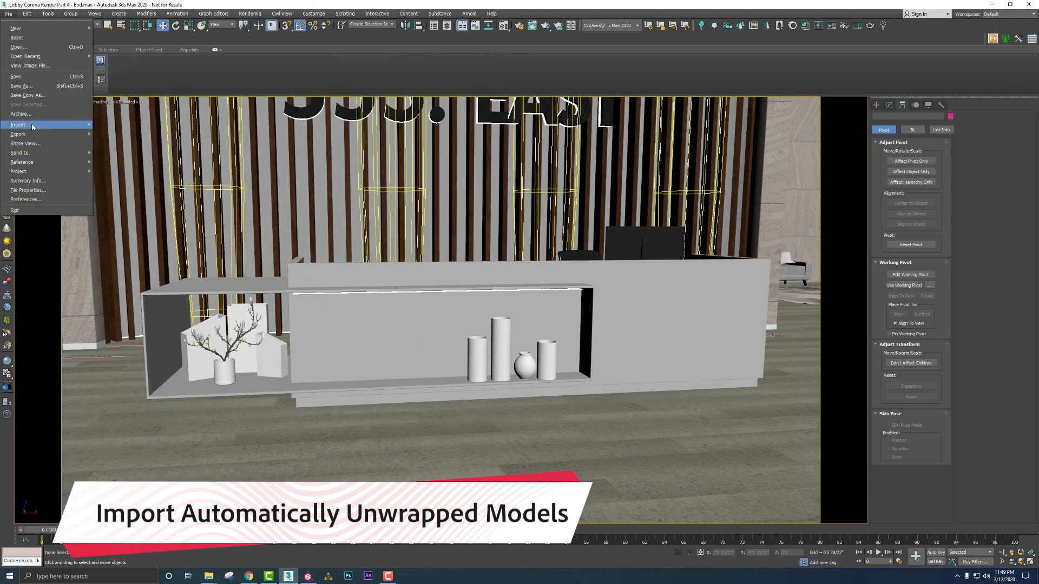
{"action": "left_click", "coordinate": [114, 125]}
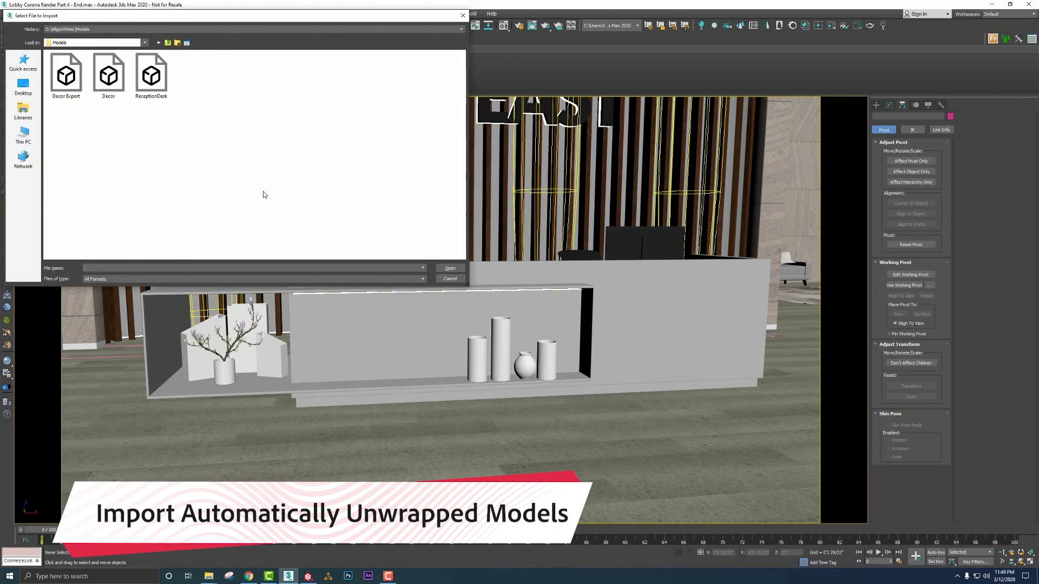
{"action": "left_click", "coordinate": [69, 95]}
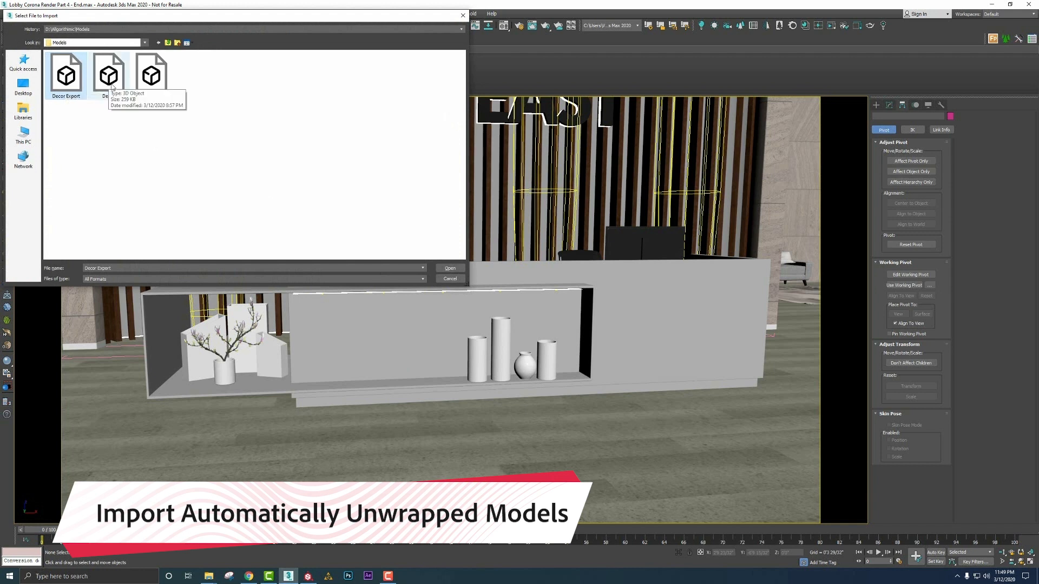
{"action": "double_click", "coordinate": [77, 78]}
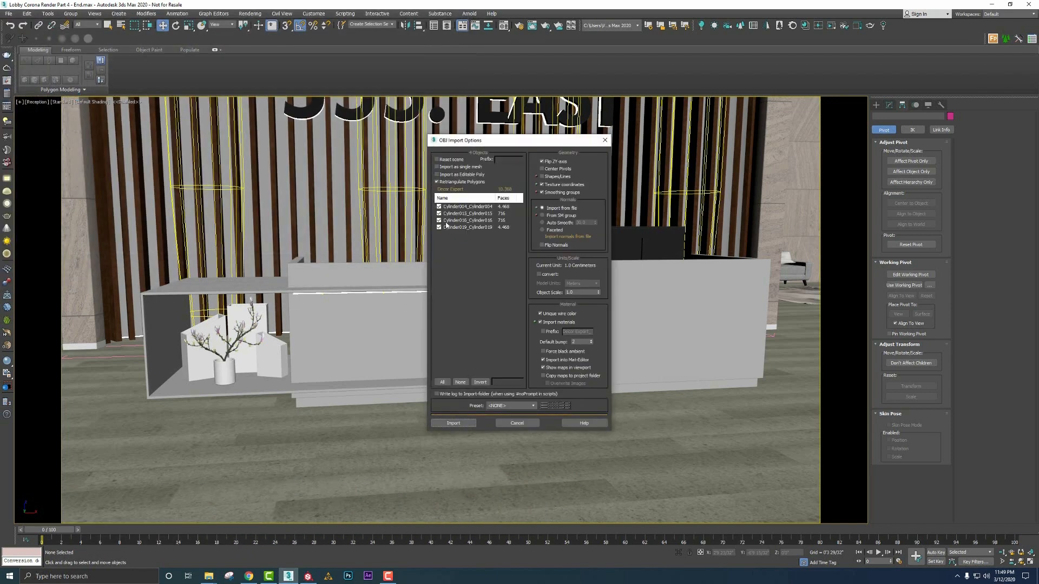
{"action": "left_click", "coordinate": [453, 422]}
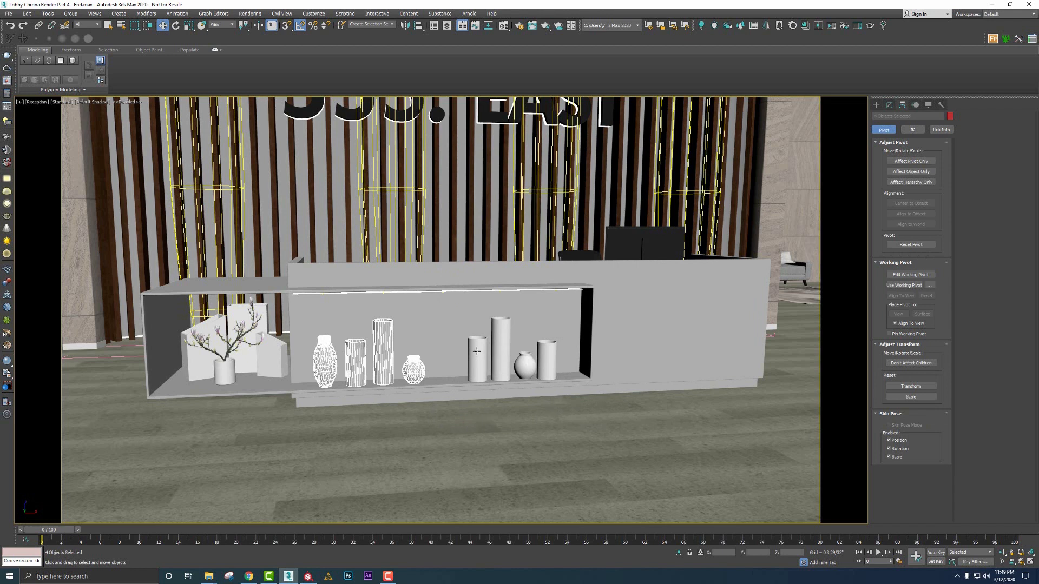
Select the four imported vases, convert the DecorWhite material in the Material Editor to CoronaMtl and rename it Decor
{"action": "left_click", "coordinate": [415, 375]}
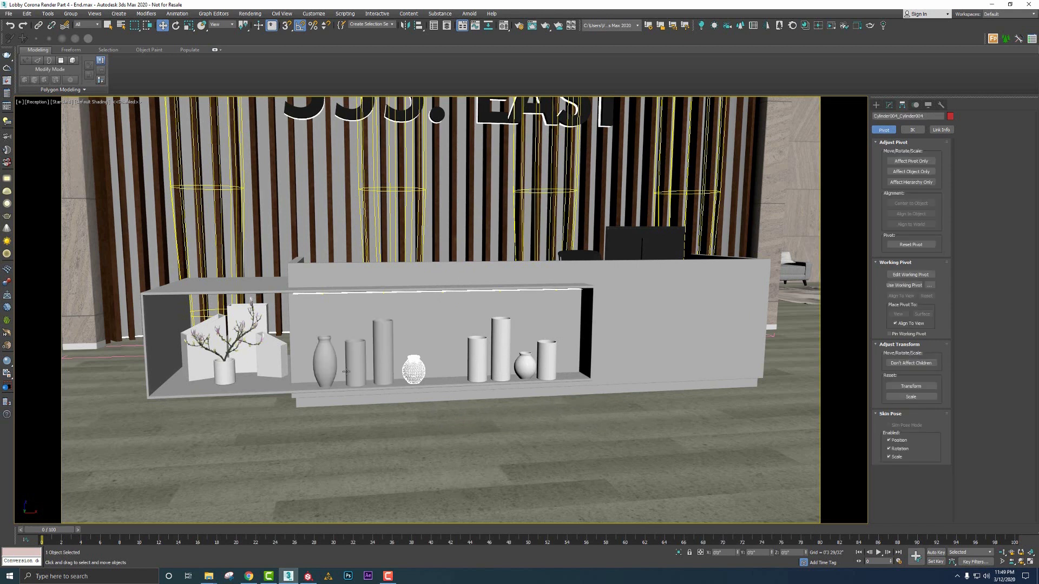
{"action": "left_click", "coordinate": [325, 362], "text": "ctrl"}
{"action": "left_click", "coordinate": [355, 363], "text": "ctrl"}
{"action": "left_click", "coordinate": [383, 355], "text": "ctrl"}
{"action": "key", "text": "m"}
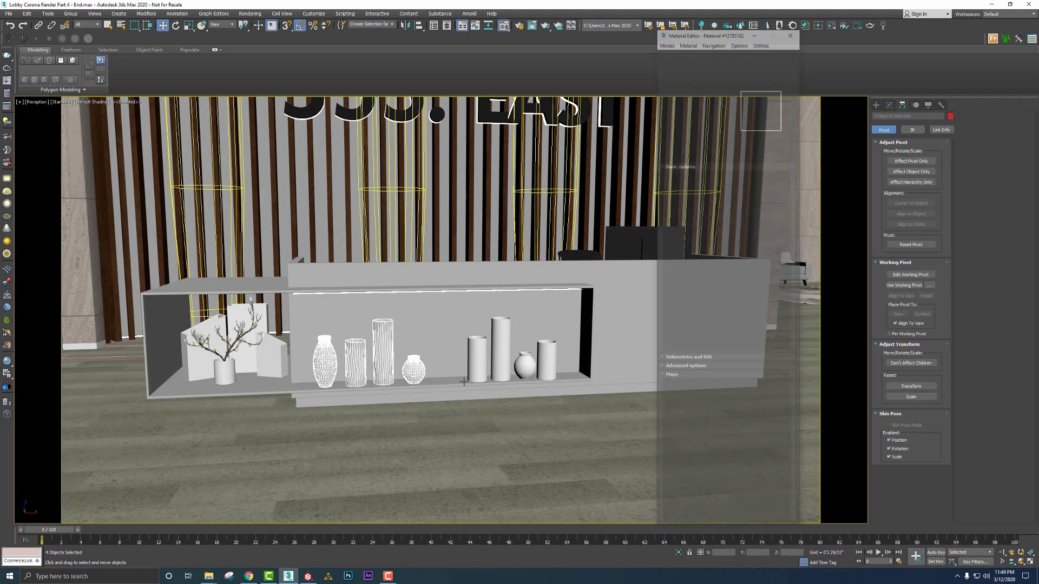
{"action": "left_click_drag", "start_coordinate": [709, 31], "coordinate": [593, 26]}
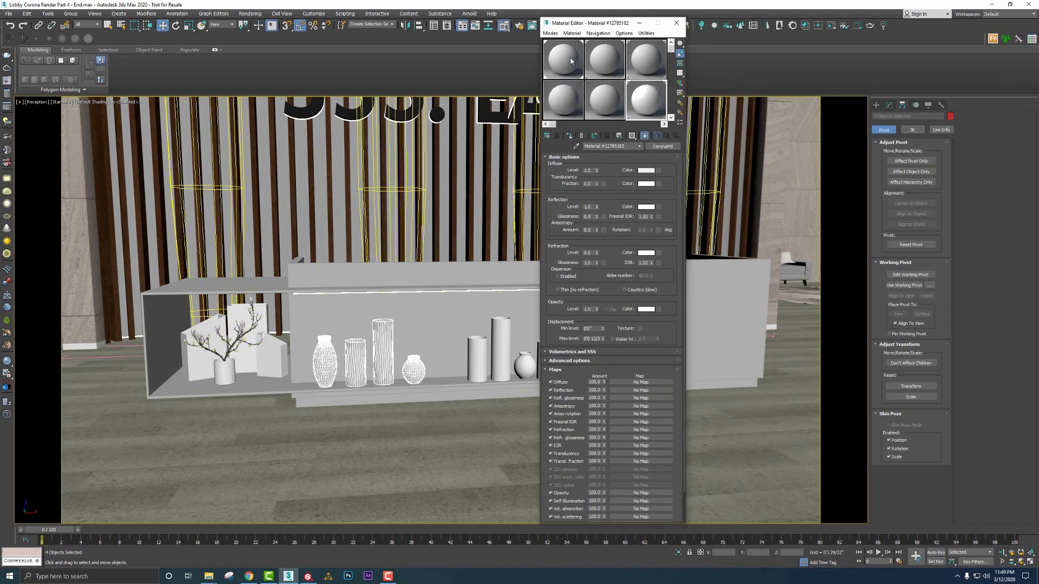
{"action": "left_click", "coordinate": [571, 60]}
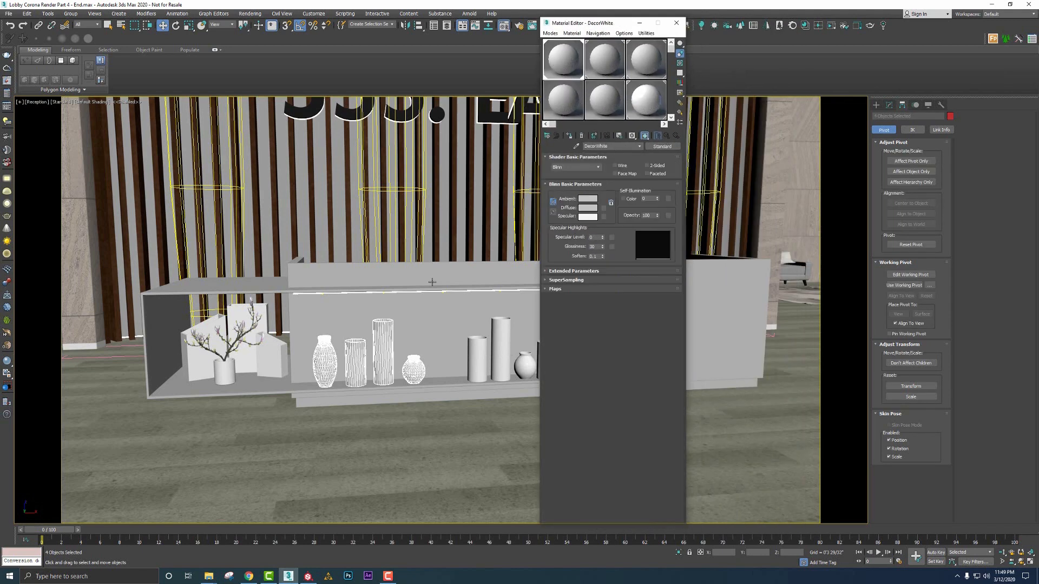
{"action": "left_click", "coordinate": [662, 146]}
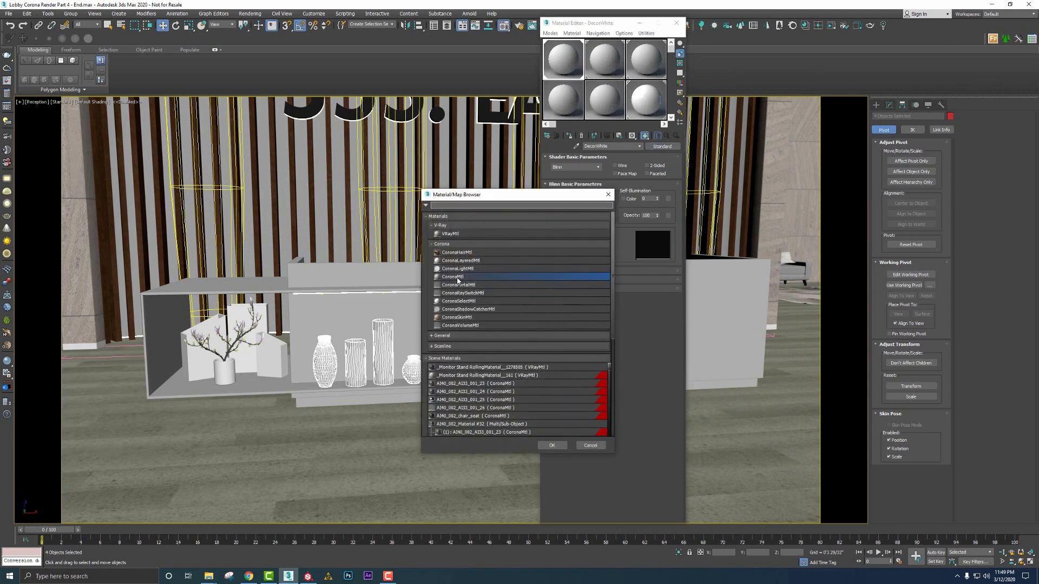
{"action": "double_click", "coordinate": [510, 282]}
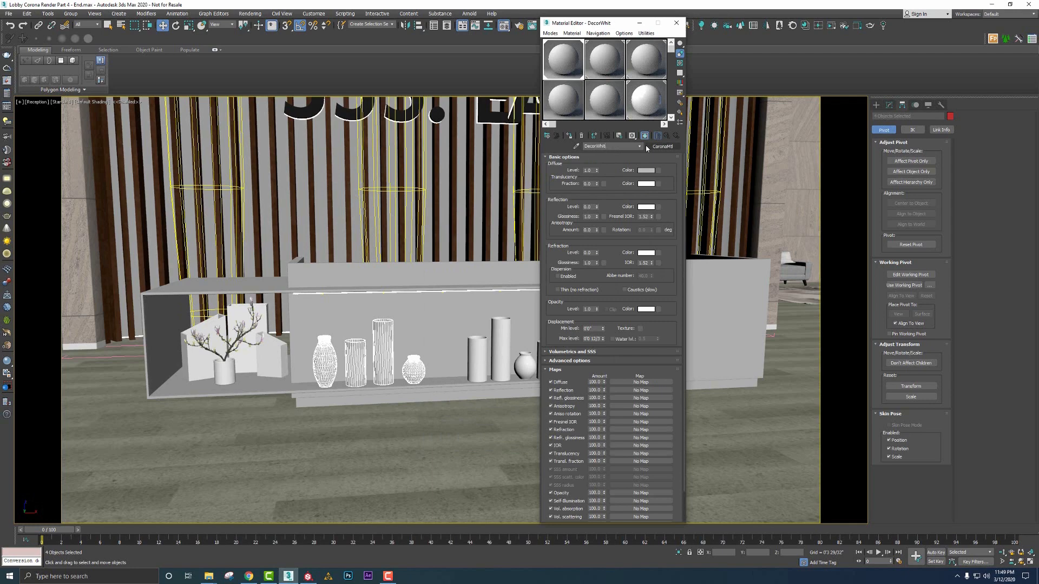
Switch to File Explorer, open the Allgorithmic project's Textures folder and search it for decor
{"action": "left_click", "coordinate": [209, 575]}
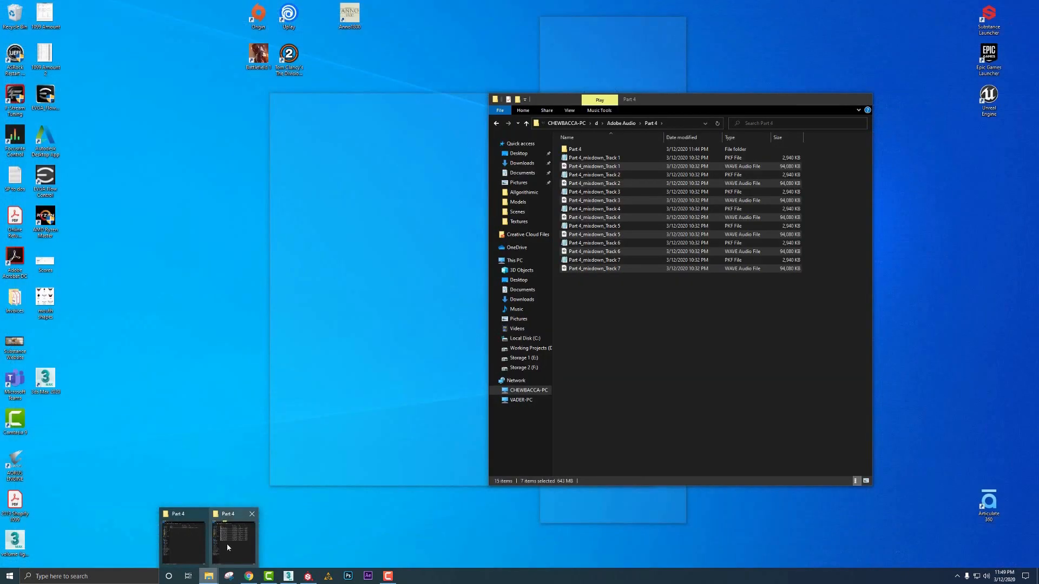
{"action": "left_click", "coordinate": [227, 543]}
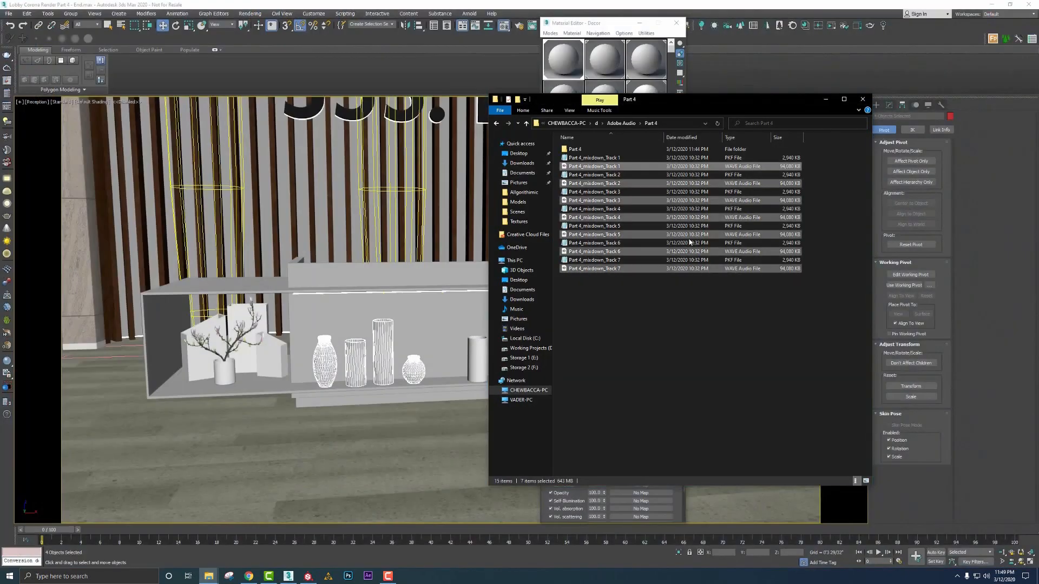
{"action": "left_click", "coordinate": [862, 100]}
{"action": "left_click", "coordinate": [209, 576]}
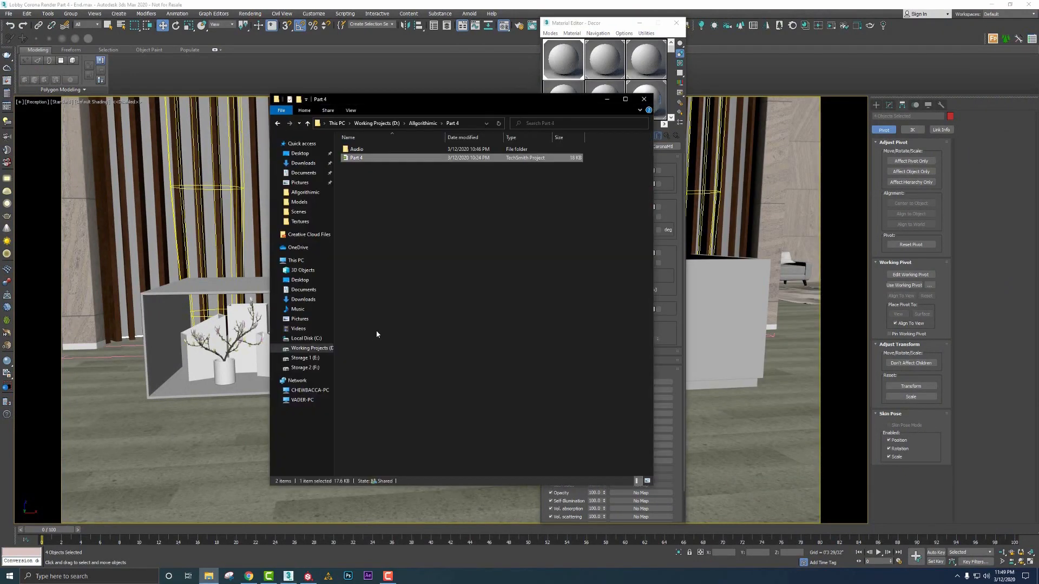
{"action": "left_click", "coordinate": [378, 333]}
{"action": "left_click", "coordinate": [423, 123]}
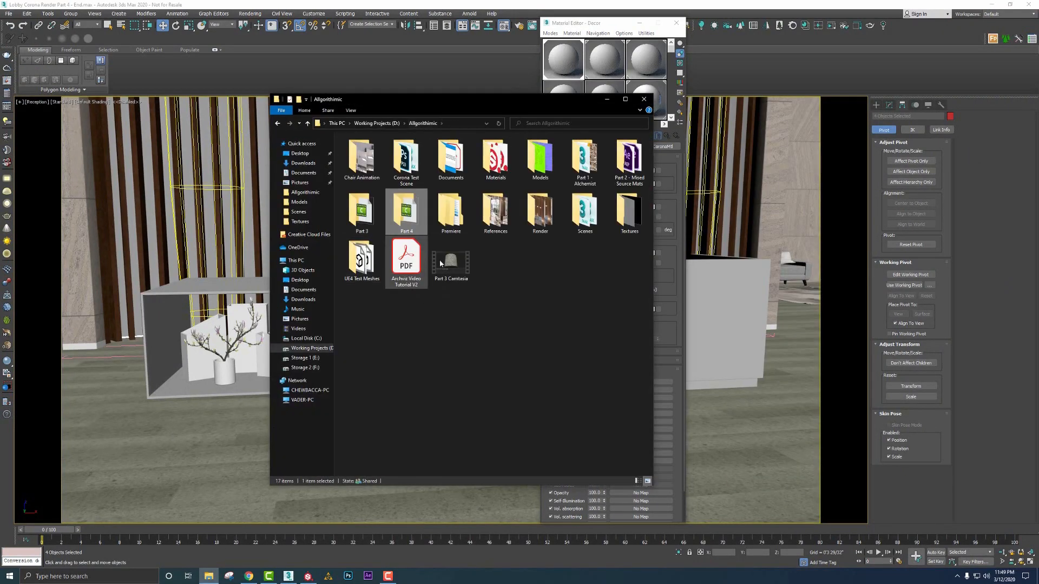
{"action": "double_click", "coordinate": [549, 221]}
{"action": "key", "text": "alt+Left"}
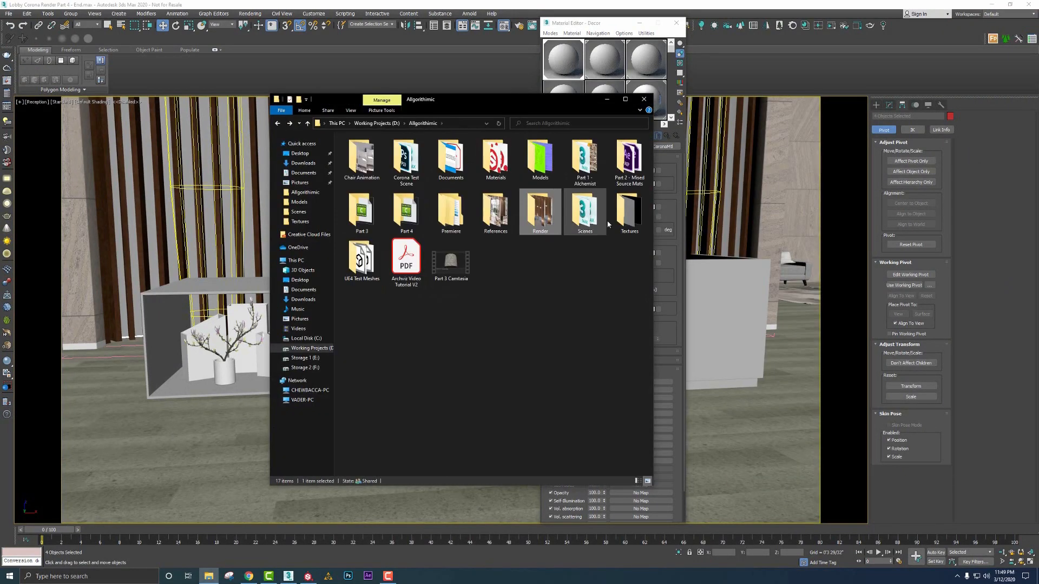
{"action": "key", "text": "alt+Left"}
{"action": "left_click", "coordinate": [563, 123]}
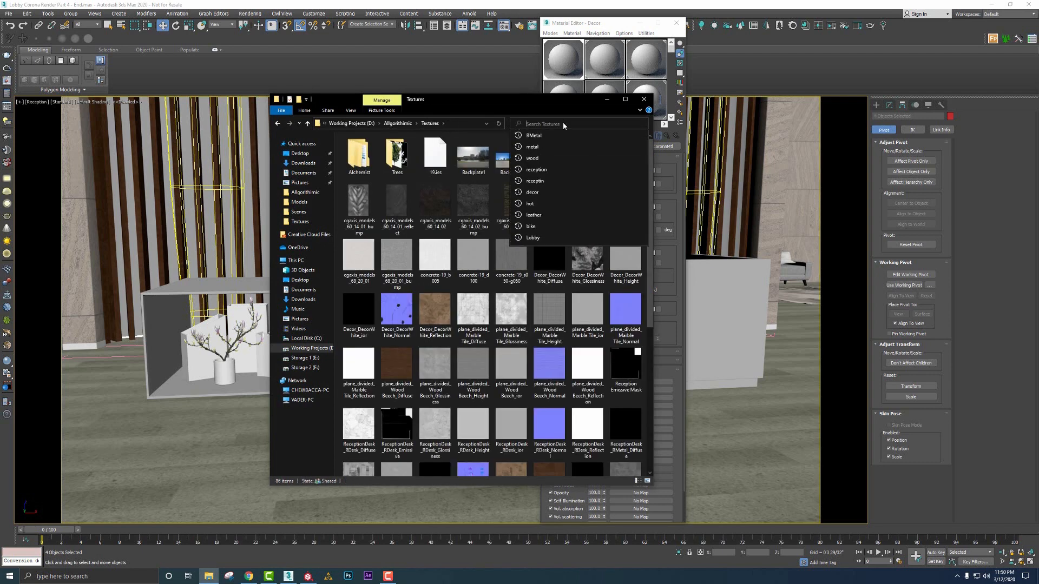
{"action": "type", "text": "decor"}
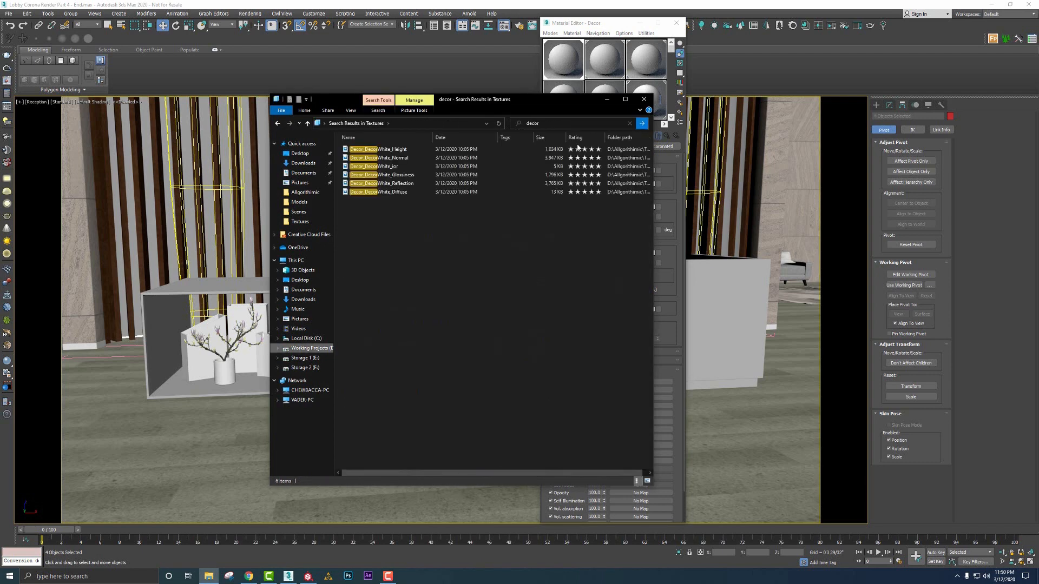
Arrange the Material Editor and the decor search results side by side
{"action": "left_click_drag", "start_coordinate": [459, 102], "coordinate": [820, 92]}
{"action": "left_click_drag", "start_coordinate": [553, 26], "coordinate": [323, 18]}
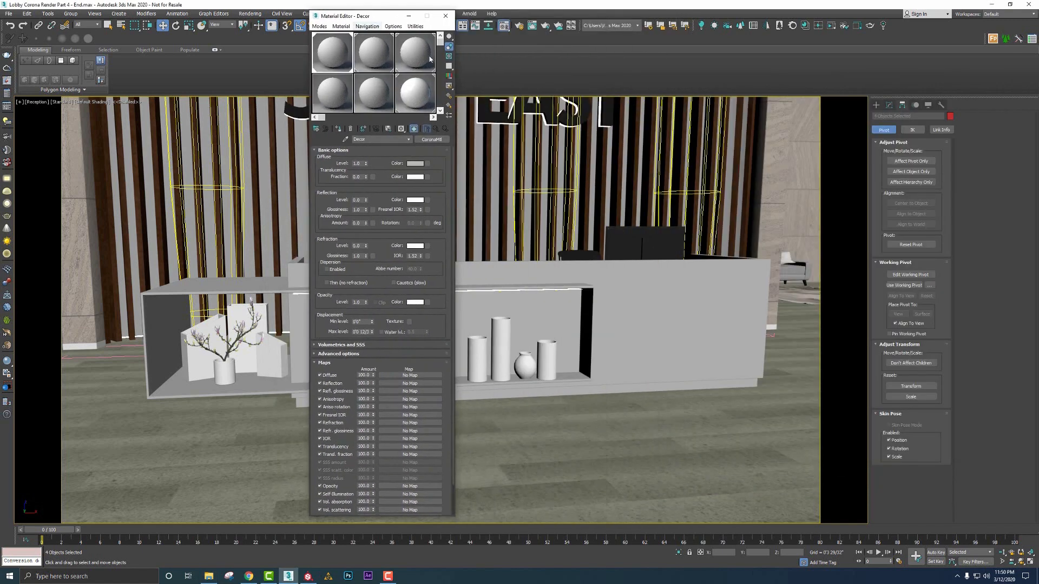
{"action": "key", "text": "alt+Tab"}
{"action": "left_click_drag", "start_coordinate": [693, 92], "coordinate": [534, 80]}
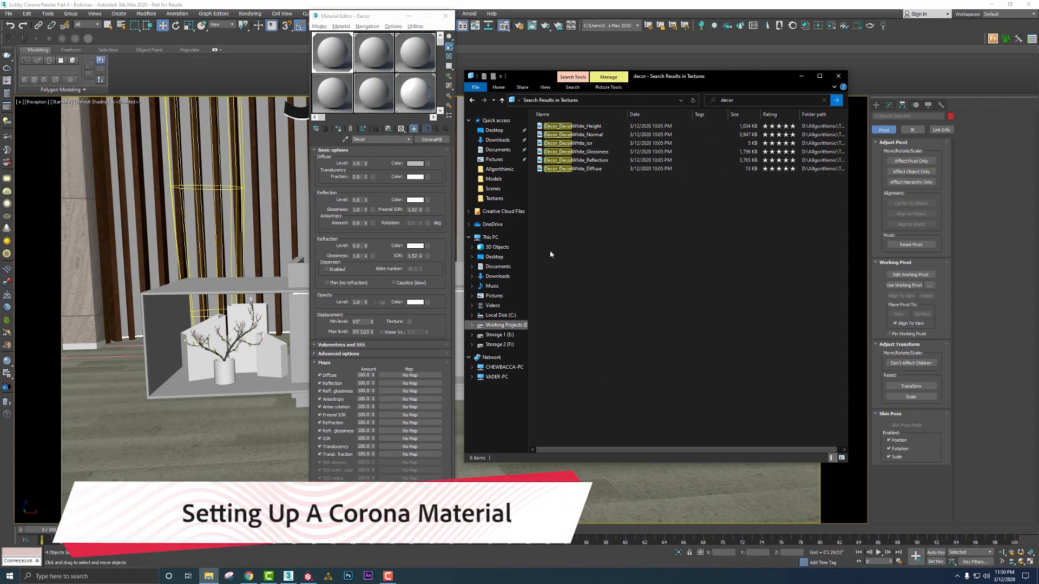
Load the DecorWhite Diffuse, Reflection, Glossiness and ior textures into the Decor material's Diffuse, Reflection, Refl. glossiness and Fresnel IOR maps
{"action": "left_click_drag", "start_coordinate": [581, 169], "coordinate": [407, 375]}
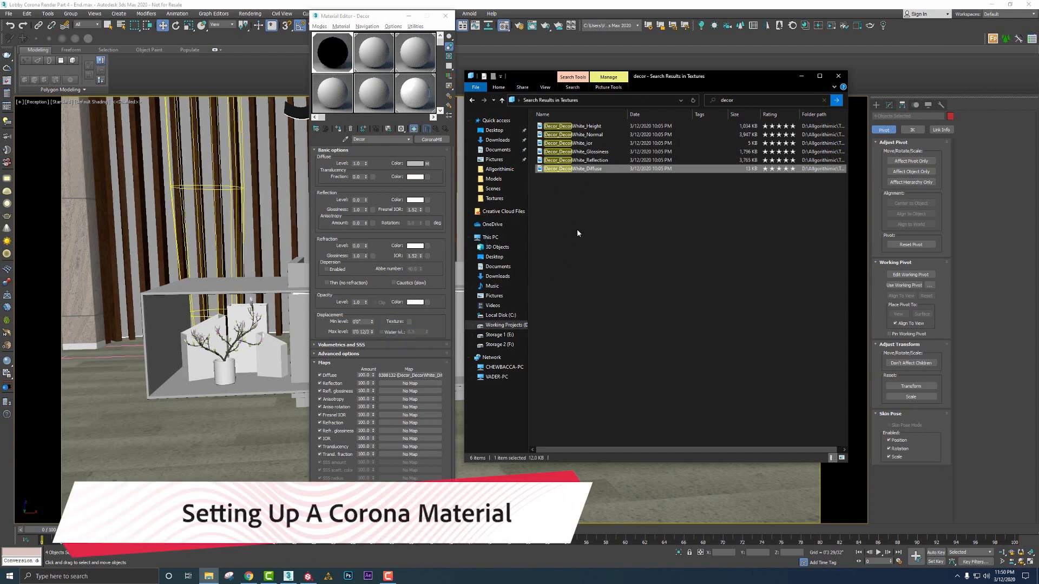
{"action": "left_click_drag", "start_coordinate": [591, 160], "coordinate": [409, 383]}
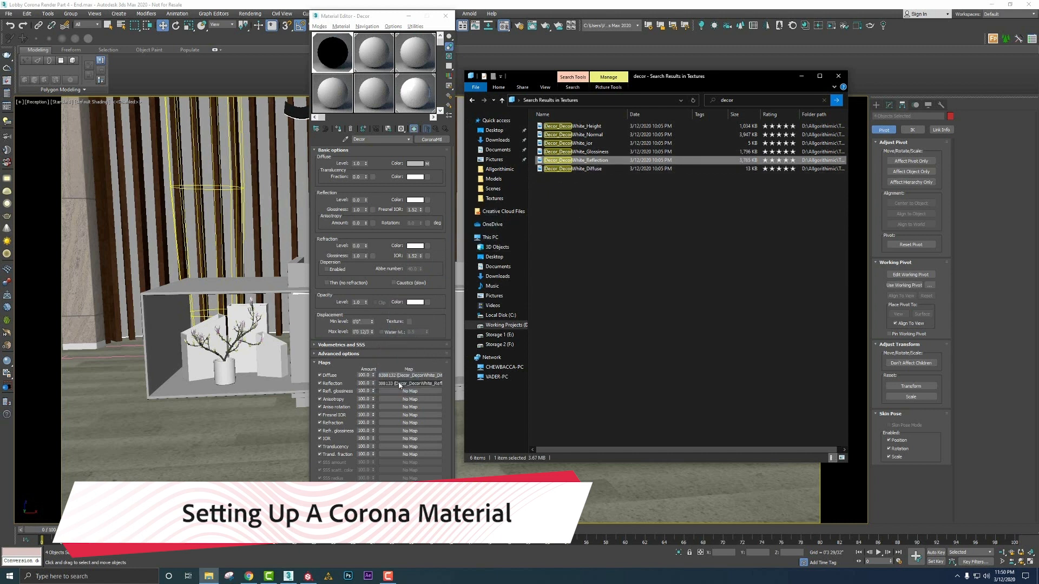
{"action": "left_click_drag", "start_coordinate": [593, 151], "coordinate": [409, 391]}
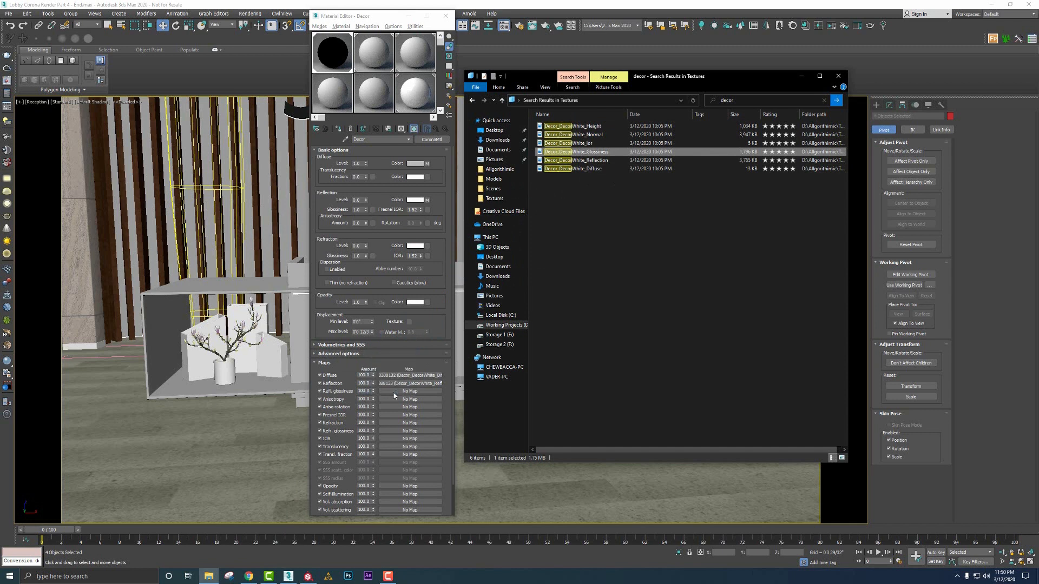
{"action": "left_click_drag", "start_coordinate": [568, 144], "coordinate": [409, 415]}
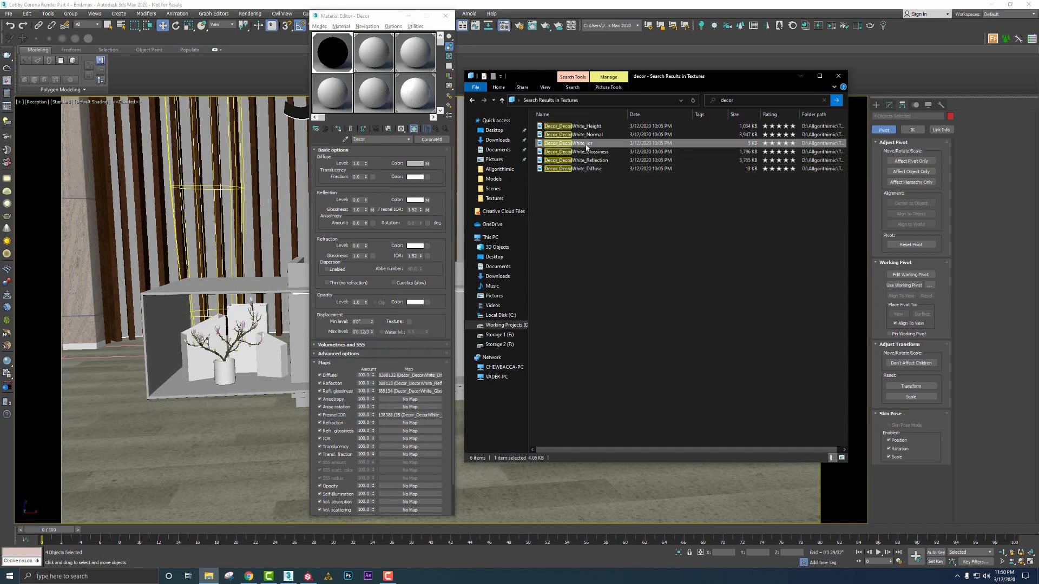
Add a CoronaNormal map to the Decor material's Bump, loading DecorWhite_Normal as input image and DecorWhite_Height as additional bump
{"action": "left_click_drag", "start_coordinate": [337, 470], "coordinate": [349, 393]}
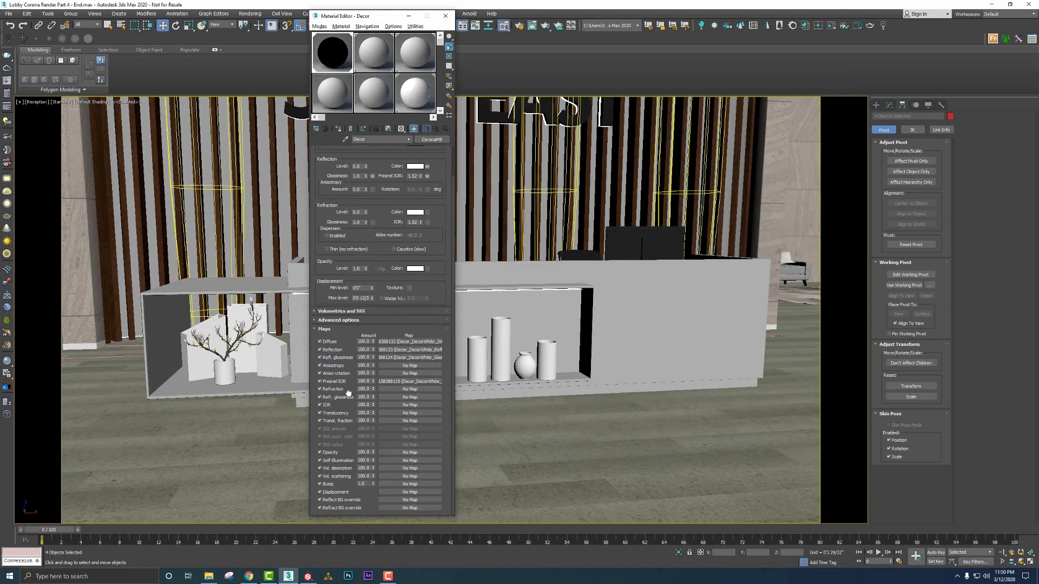
{"action": "left_click", "coordinate": [410, 484]}
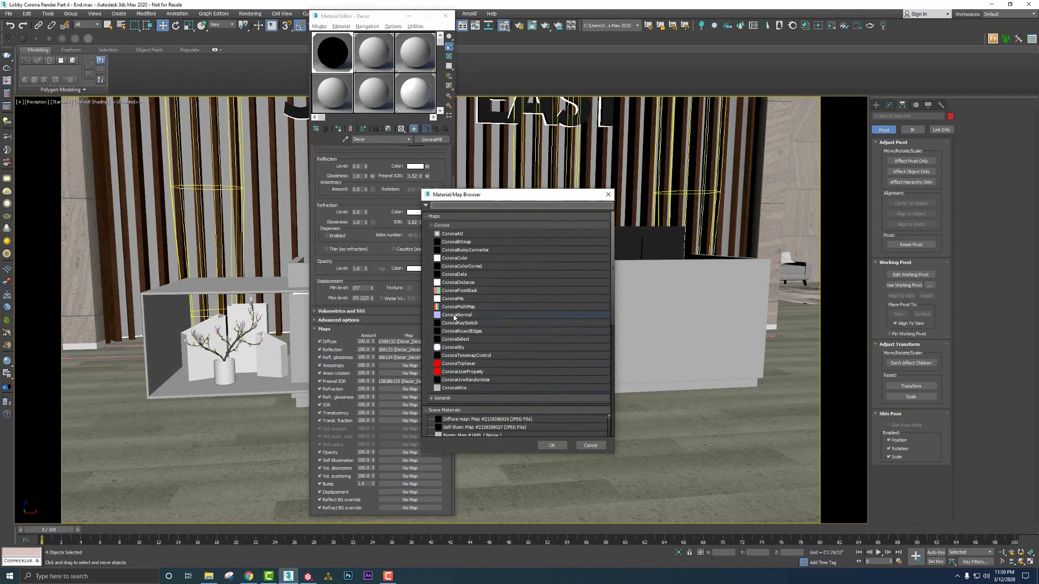
{"action": "double_click", "coordinate": [454, 316]}
{"action": "key", "text": "alt+Tab"}
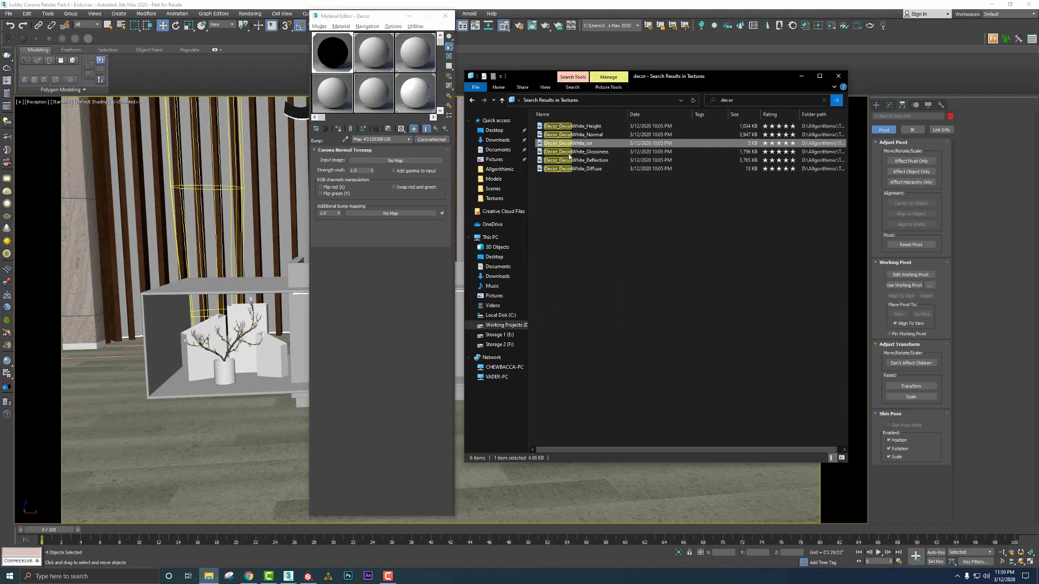
{"action": "left_click_drag", "start_coordinate": [573, 134], "coordinate": [378, 214]}
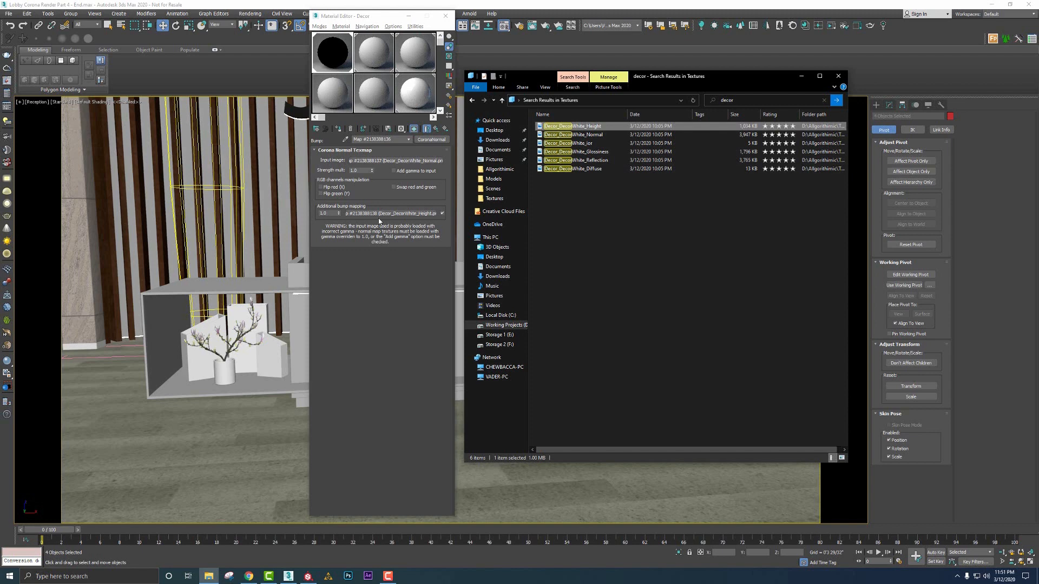
{"action": "left_click", "coordinate": [436, 129]}
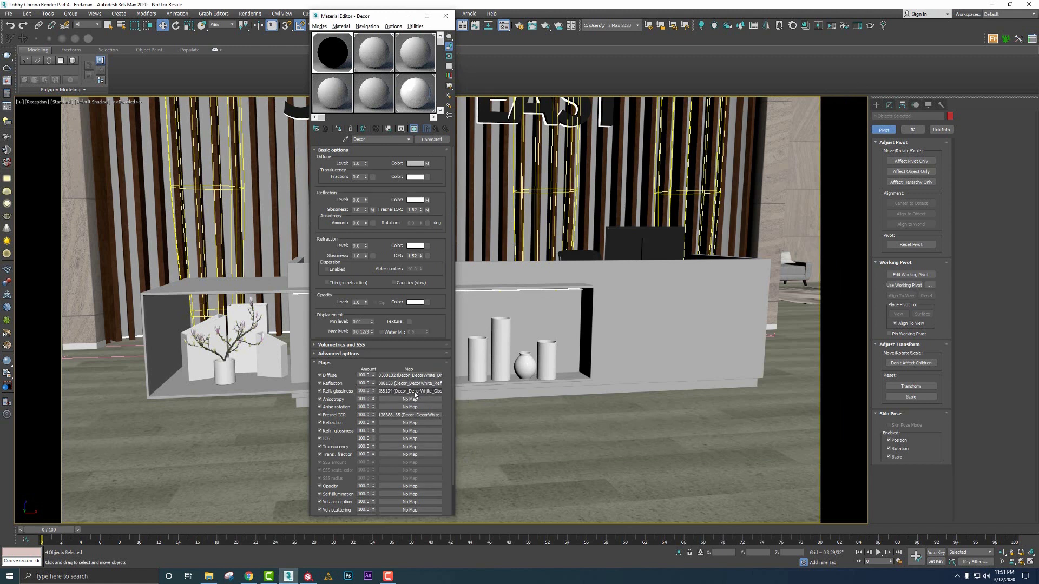
Reload the Decor material's Refl. glossiness and Fresnel IOR bitmaps with their gamma overridden at 1.0
{"action": "left_click", "coordinate": [415, 392]}
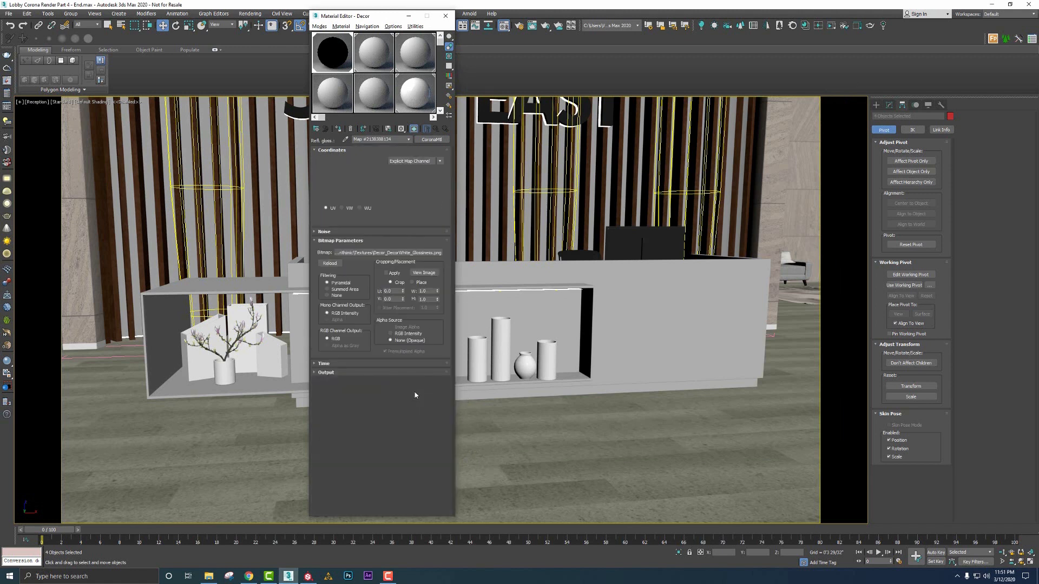
{"action": "left_click", "coordinate": [362, 253]}
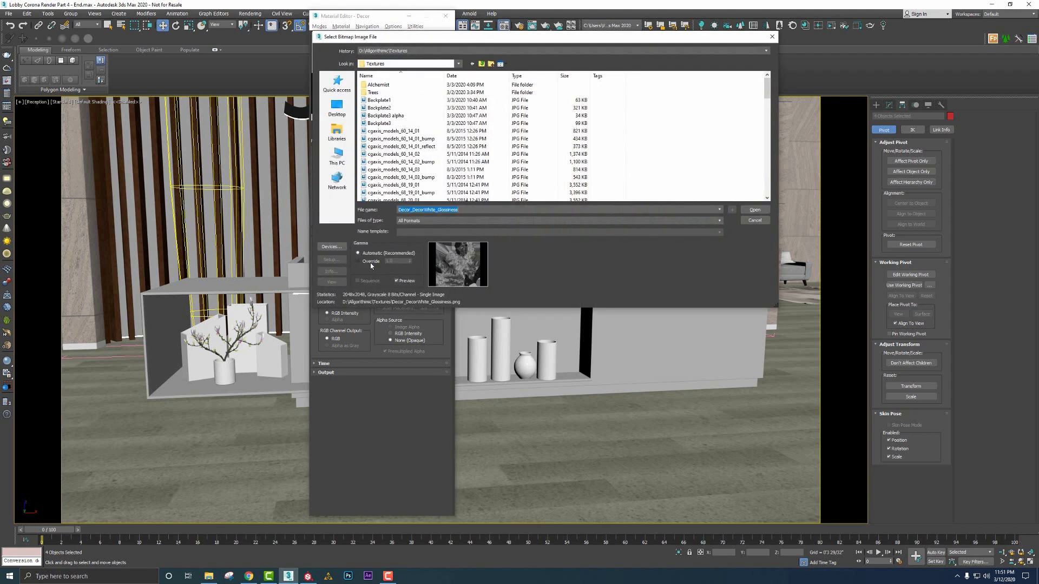
{"action": "left_click", "coordinate": [371, 263]}
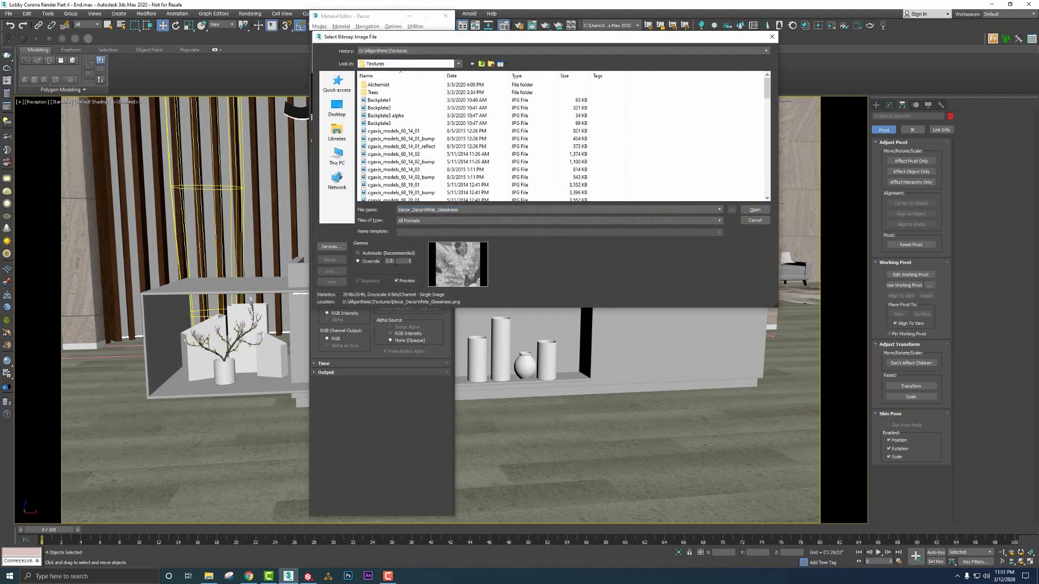
{"action": "left_click", "coordinate": [754, 209]}
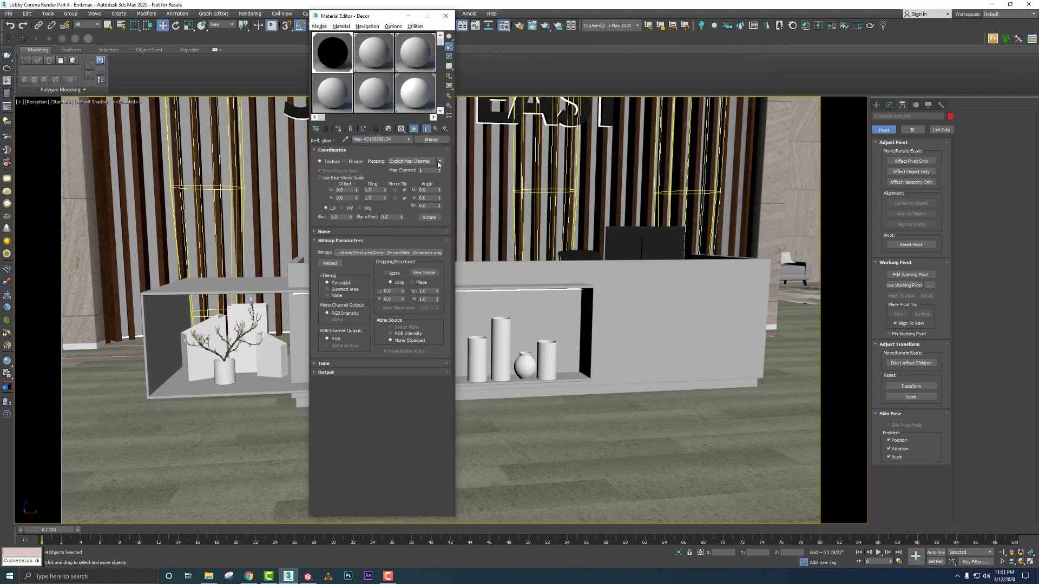
{"action": "left_click", "coordinate": [439, 132]}
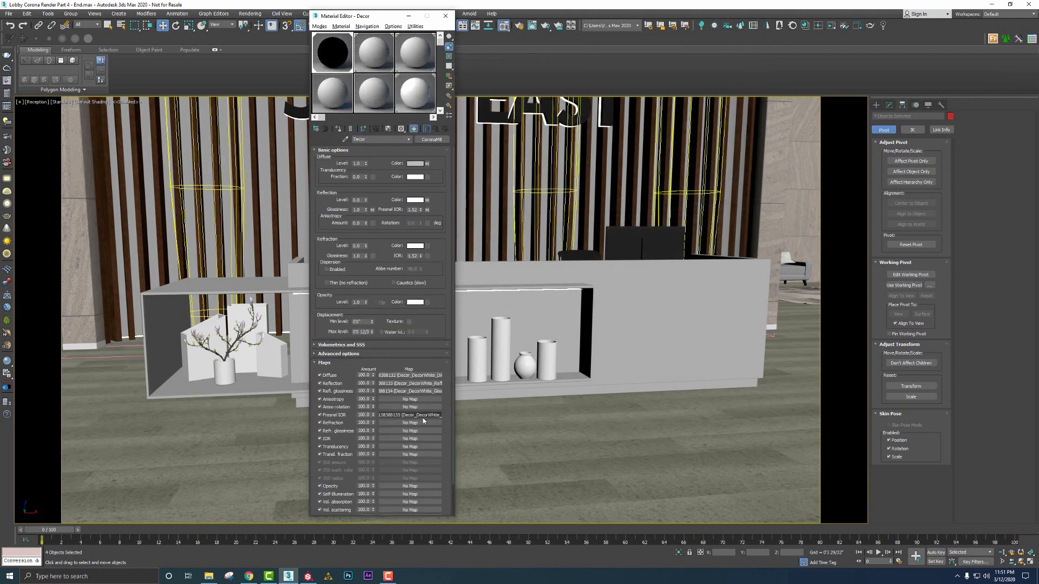
{"action": "left_click", "coordinate": [409, 415]}
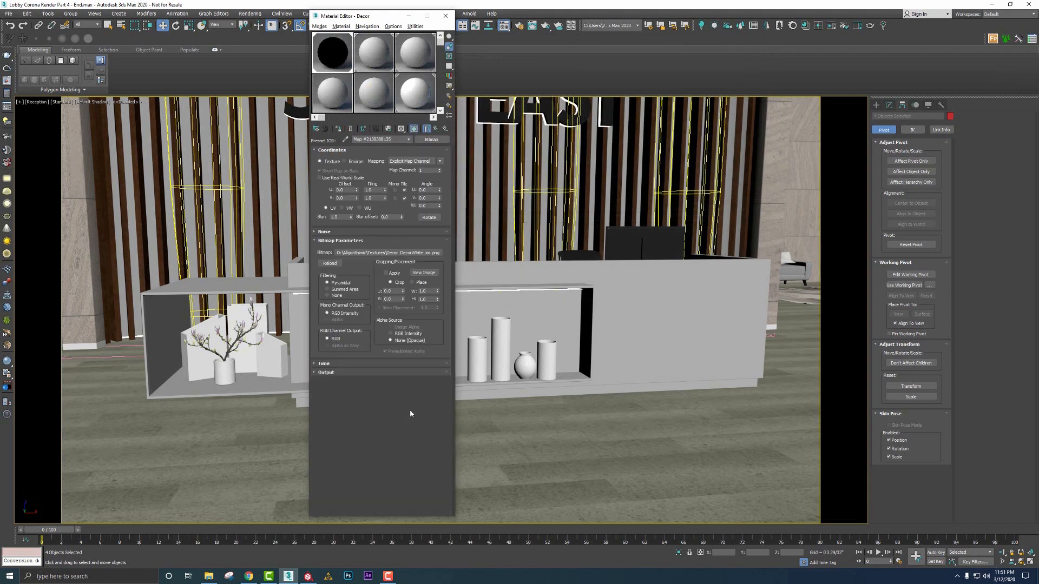
{"action": "left_click", "coordinate": [361, 252]}
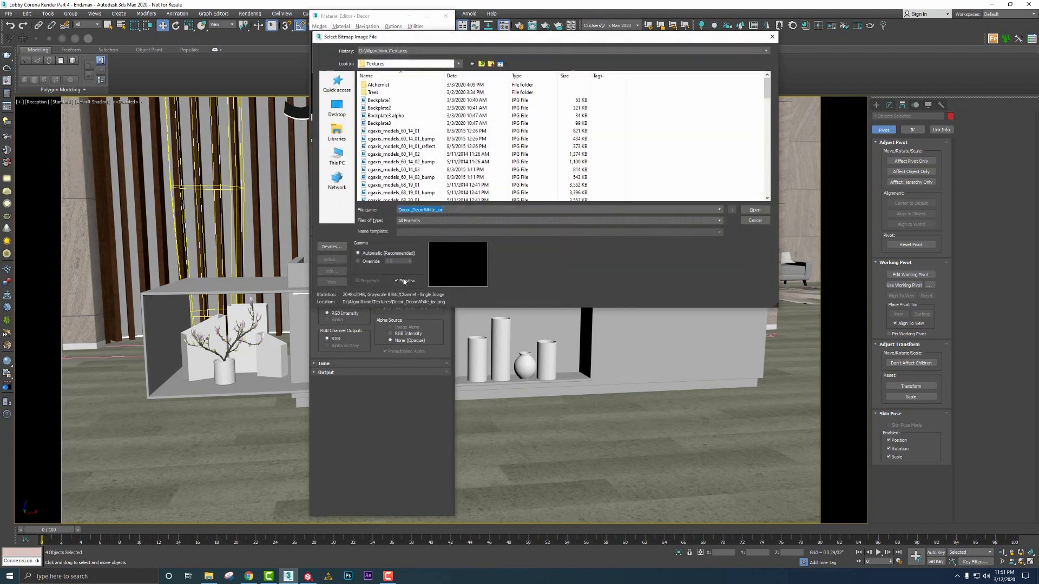
{"action": "key", "text": "Return"}
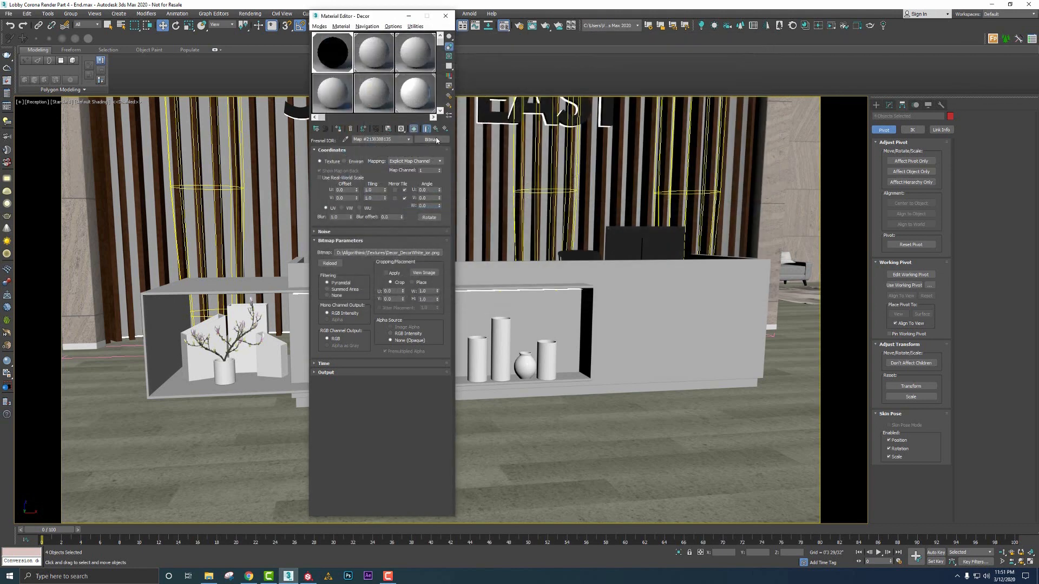
Reload the Normal bitmap in the bump's CoronaNormal map with gamma override 1.0, leaving Add gamma to input off
{"action": "left_click_drag", "start_coordinate": [349, 466], "coordinate": [361, 380]}
{"action": "left_click", "coordinate": [419, 484]}
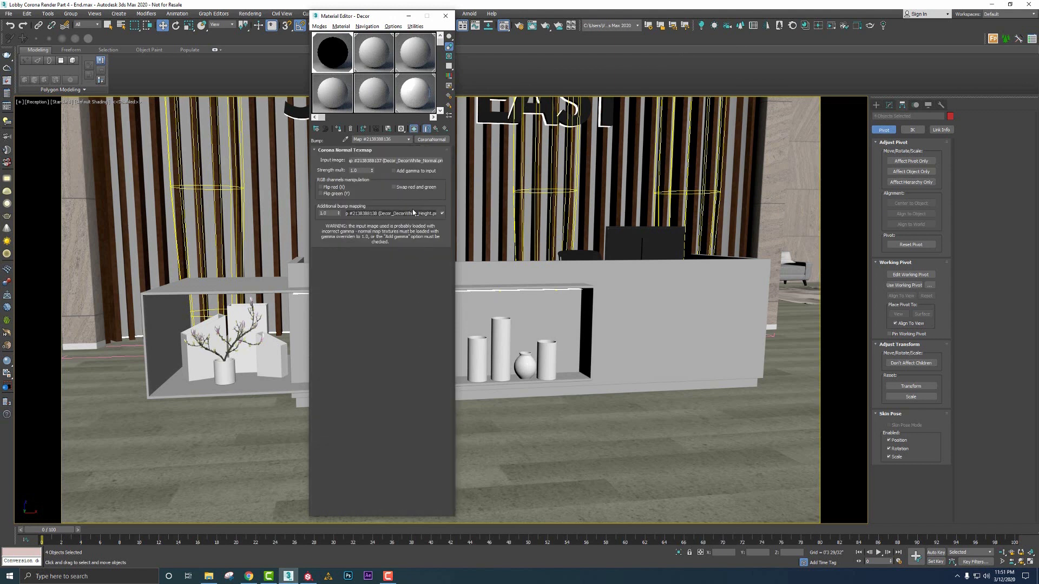
{"action": "left_click", "coordinate": [398, 172]}
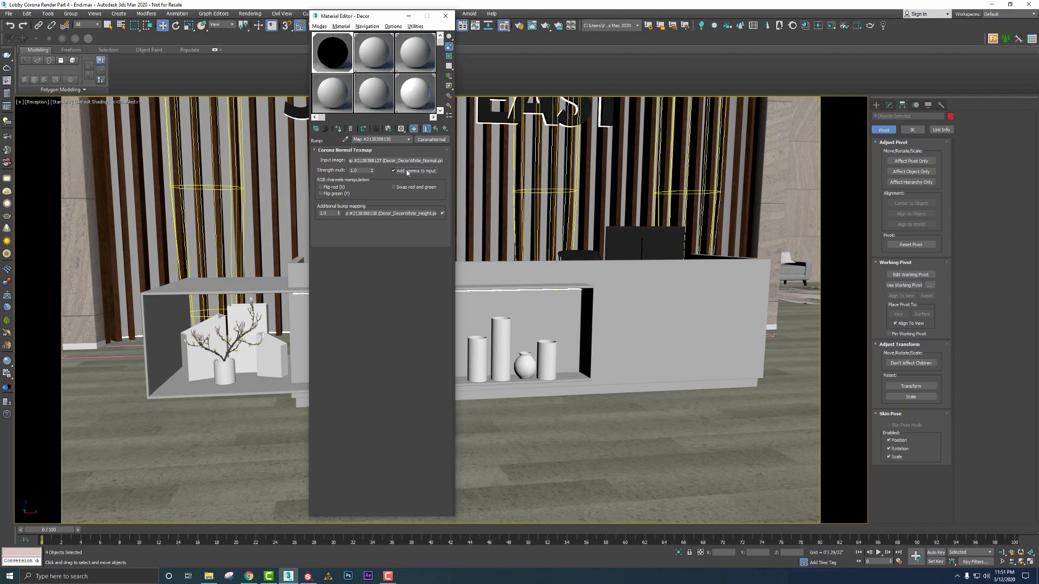
{"action": "left_click", "coordinate": [407, 171]}
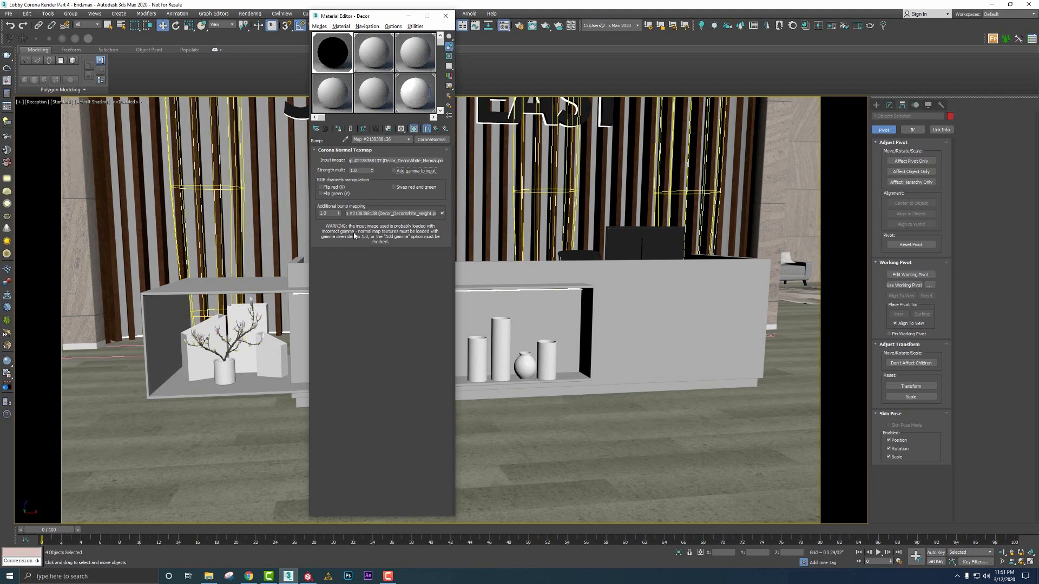
{"action": "left_click", "coordinate": [398, 160]}
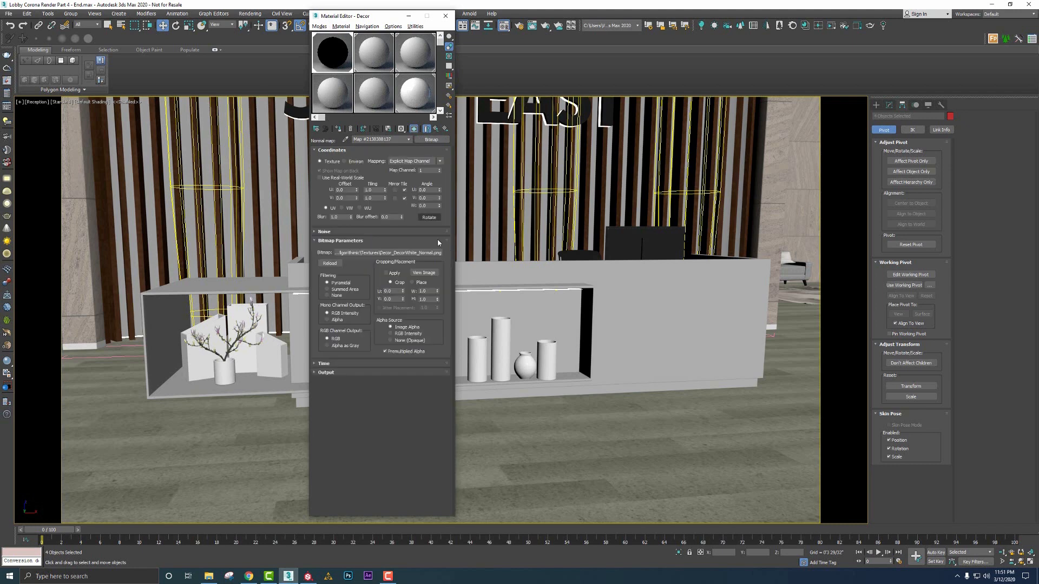
{"action": "left_click", "coordinate": [388, 253]}
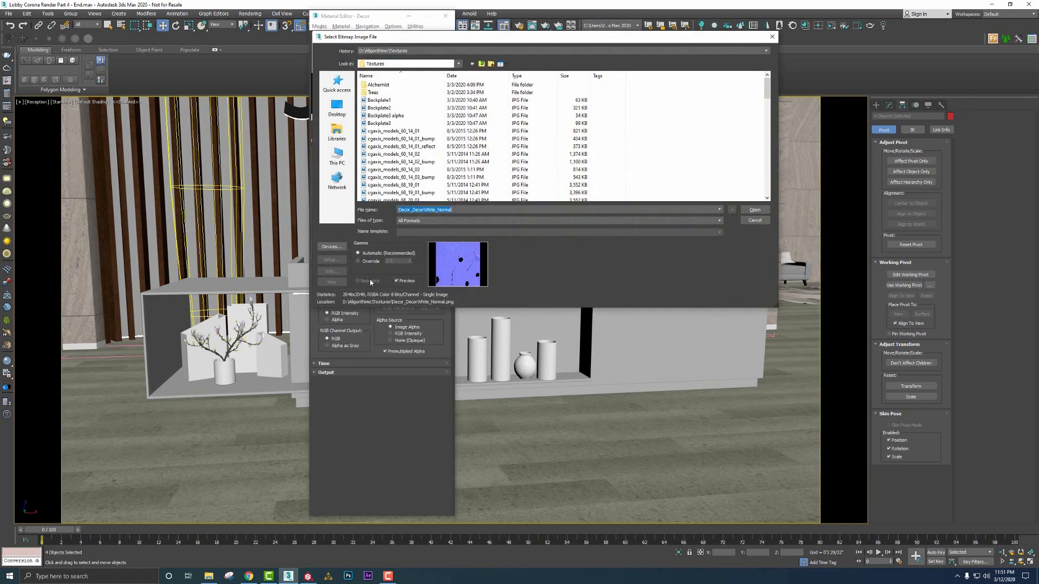
{"action": "left_click", "coordinate": [754, 210]}
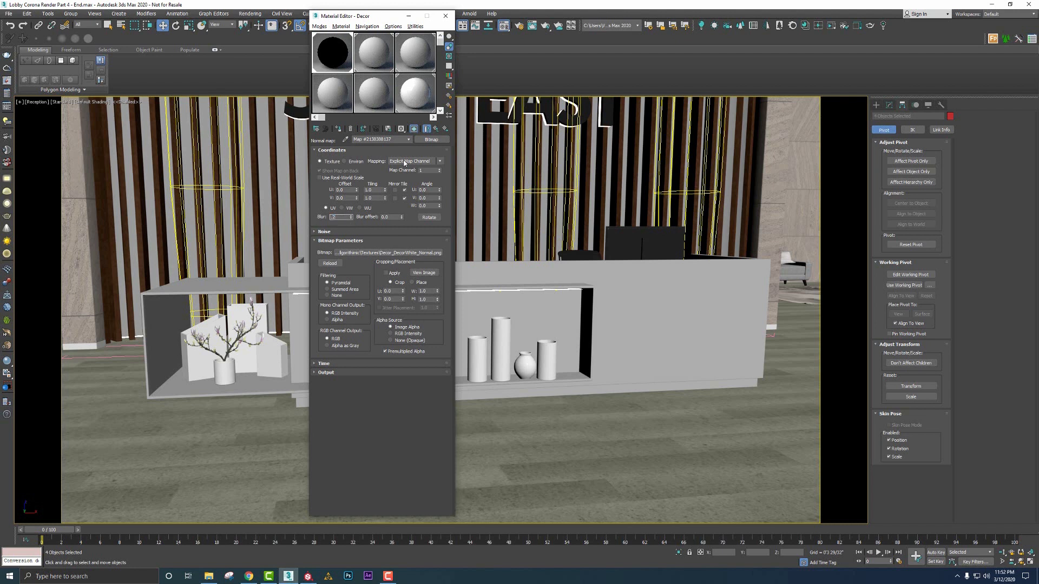
Set the blur of the CoronaNormal map's Normal and Height bitmaps to 0.2 and return to the Decor material
{"action": "left_click", "coordinate": [436, 128]}
{"action": "left_click", "coordinate": [414, 213]}
{"action": "left_click", "coordinate": [346, 217]}
{"action": "left_click", "coordinate": [436, 129]}
{"action": "left_click", "coordinate": [436, 129]}
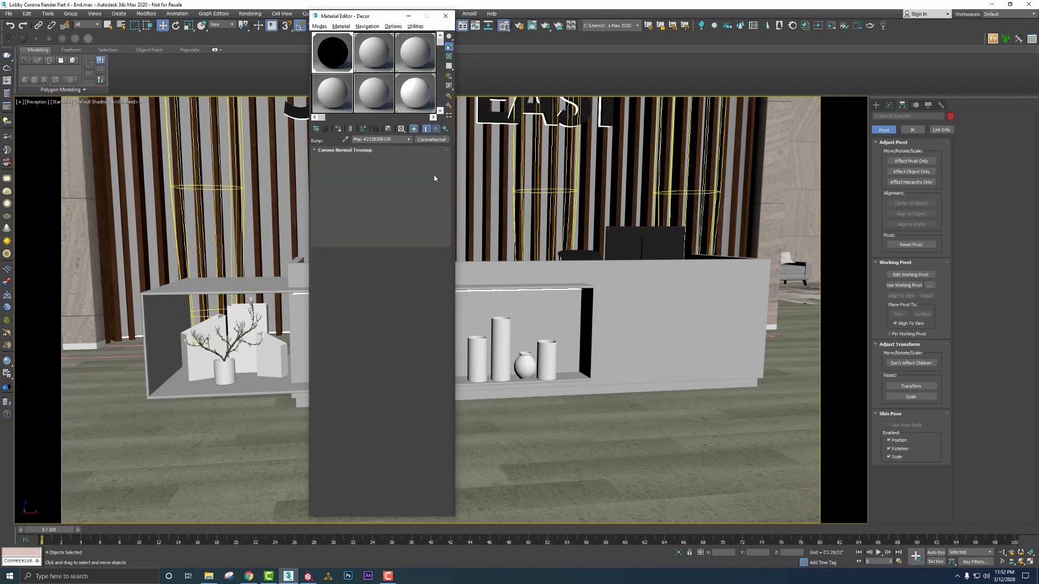
Set the blur of the Decor material's Diffuse and Reflection bitmaps to 0.2
{"action": "left_click", "coordinate": [426, 375]}
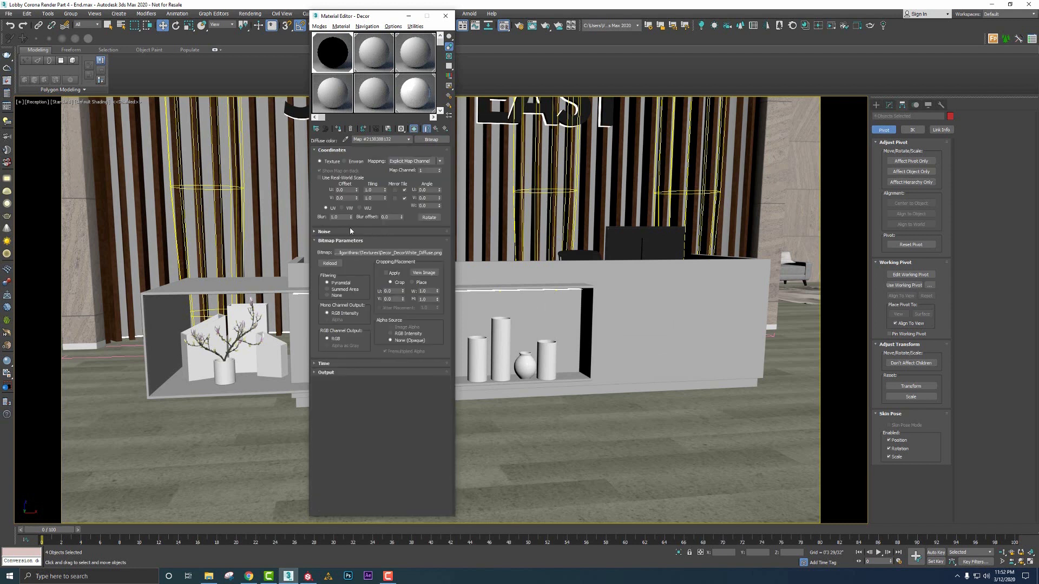
{"action": "double_click", "coordinate": [342, 217]}
{"action": "type", "text": ".2"}
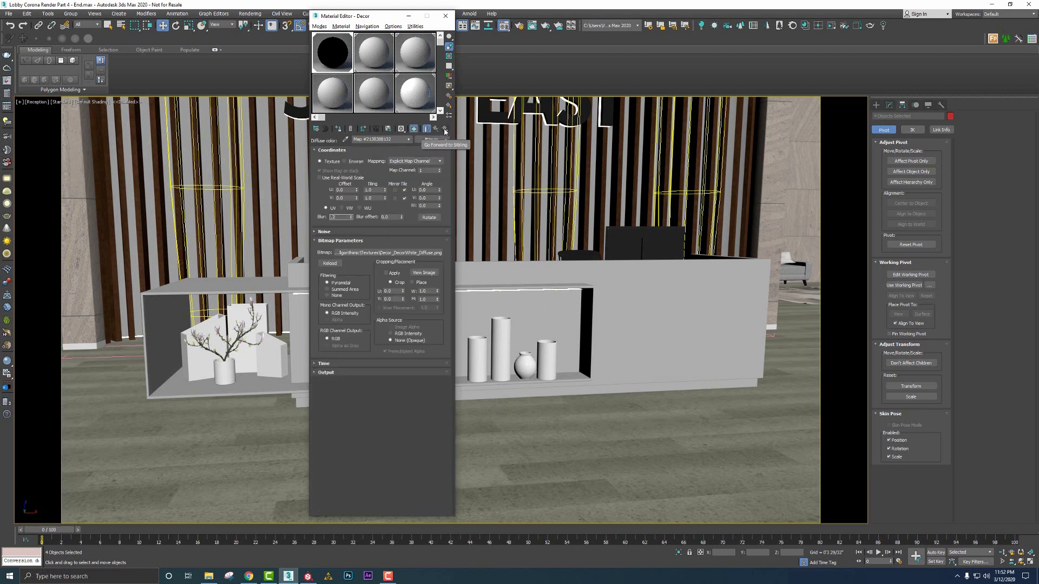
{"action": "left_click", "coordinate": [445, 128]}
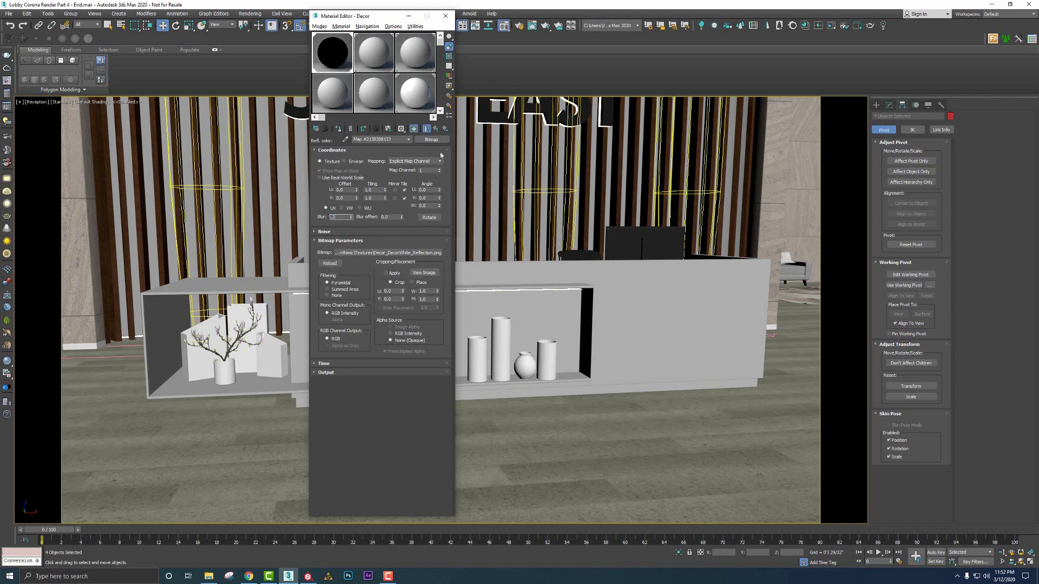
Set the blur of the Refl. glossiness and Fresnel IOR bitmaps to 0.2 and return to the Decor material
{"action": "left_click", "coordinate": [445, 130]}
{"action": "double_click", "coordinate": [341, 217]}
{"action": "type", "text": ".2"}
{"action": "left_click", "coordinate": [445, 130]}
{"action": "double_click", "coordinate": [340, 216]}
{"action": "type", "text": ".2"}
{"action": "left_click", "coordinate": [444, 129]}
{"action": "left_click", "coordinate": [396, 163]}
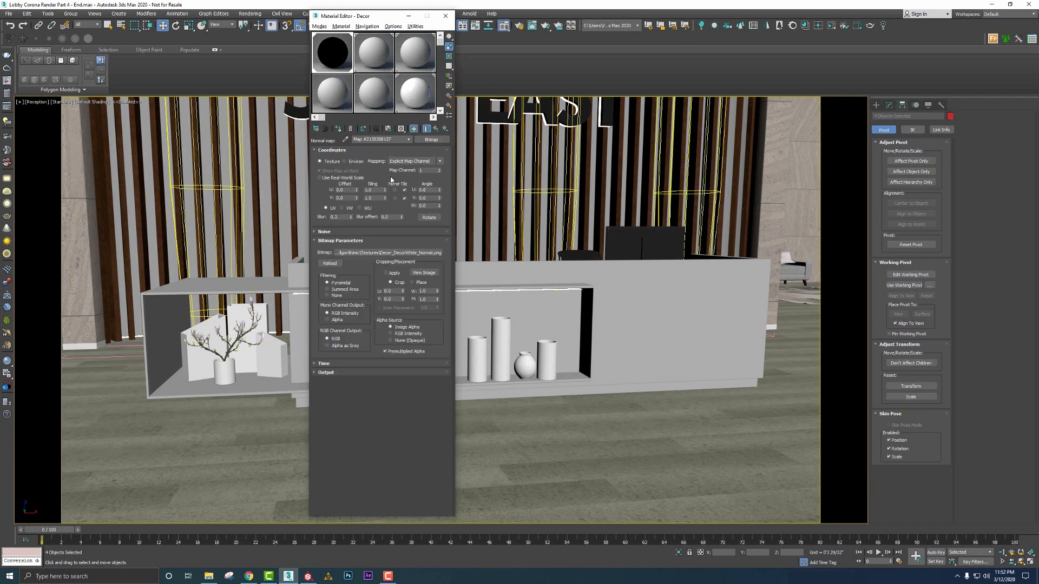
{"action": "left_click", "coordinate": [444, 129]}
{"action": "left_click", "coordinate": [435, 129]}
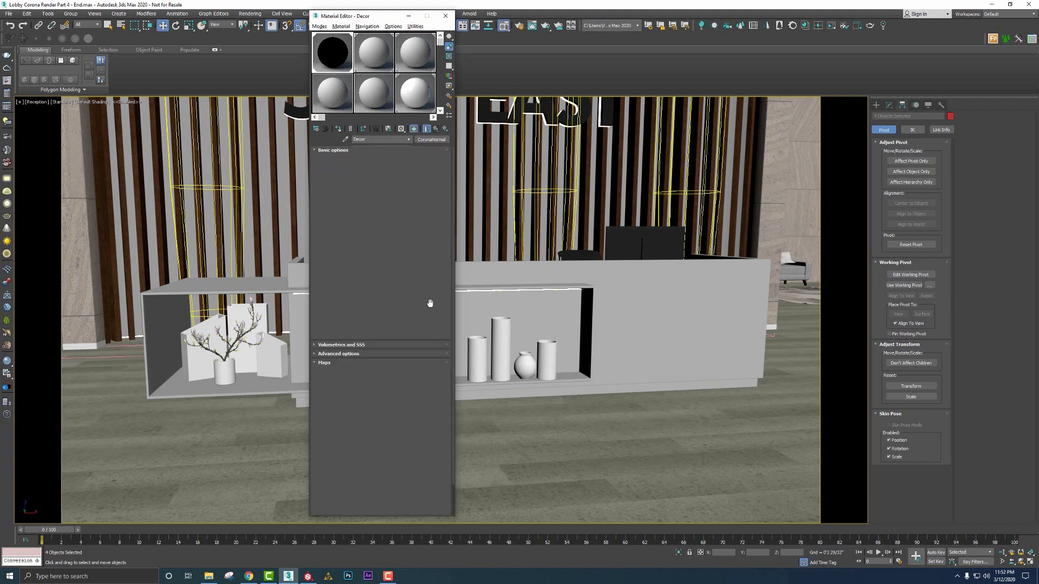
Reload the bump's Normal bitmap with Automatic (Recommended) gamma and start a test render of the Reception camera
{"action": "scroll", "coordinate": [422, 484], "scroll_direction": "down", "scroll_amount": 2}
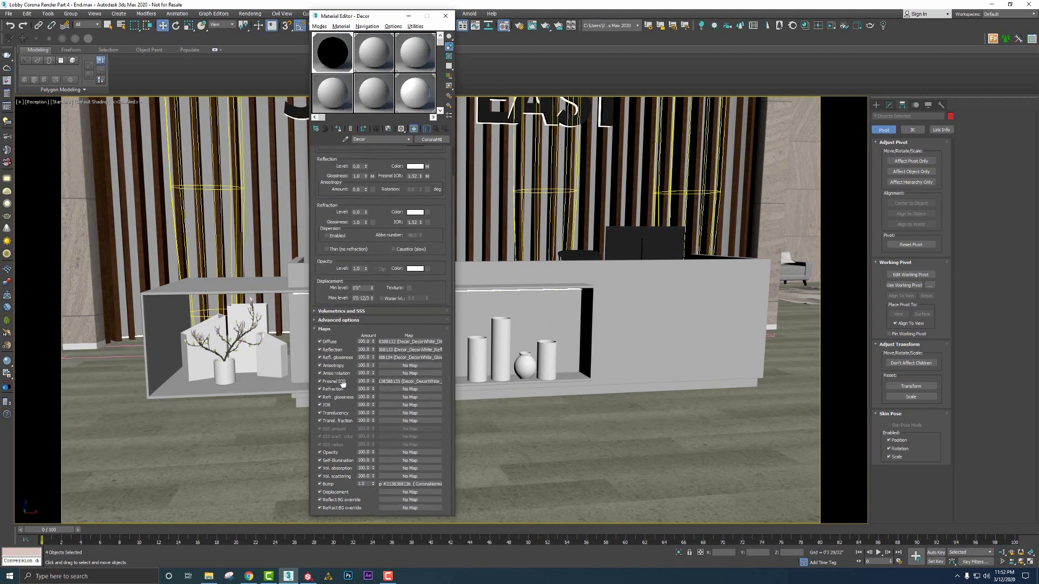
{"action": "left_click", "coordinate": [411, 484]}
{"action": "left_click", "coordinate": [419, 161]}
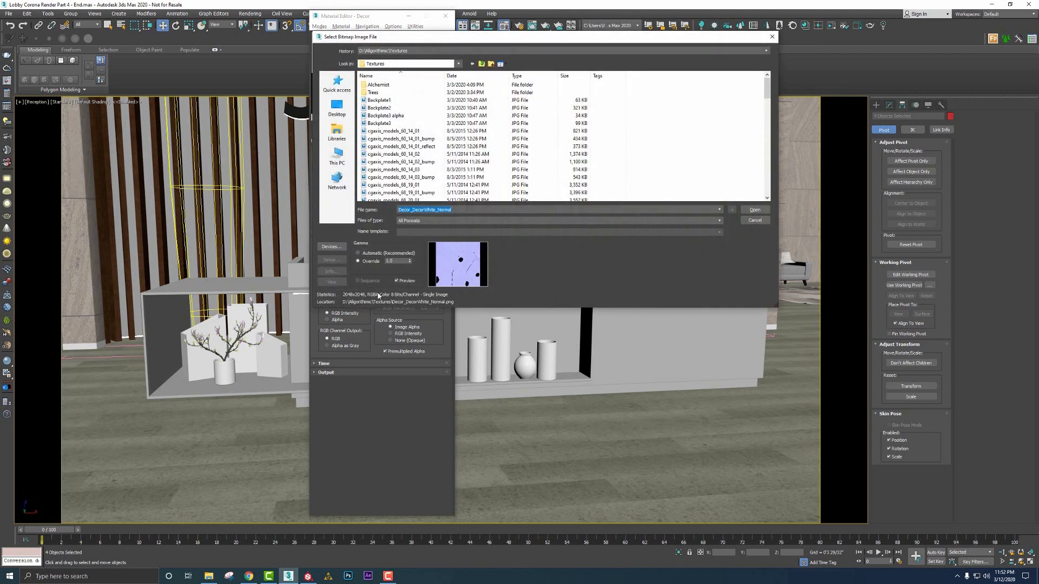
{"action": "left_click", "coordinate": [373, 254]}
{"action": "left_click", "coordinate": [756, 211]}
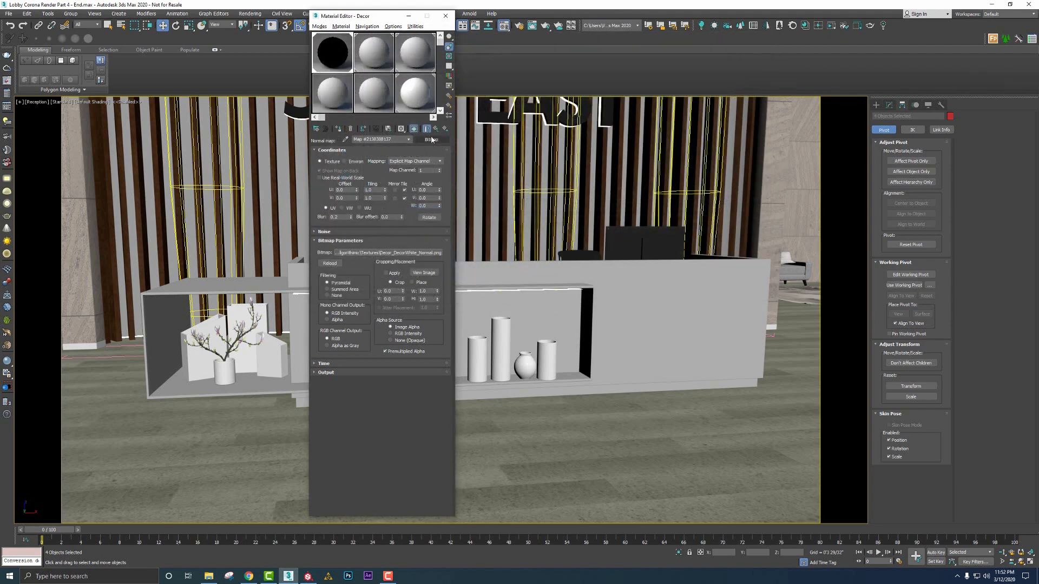
{"action": "left_click", "coordinate": [435, 129]}
{"action": "key", "text": "shift+q"}
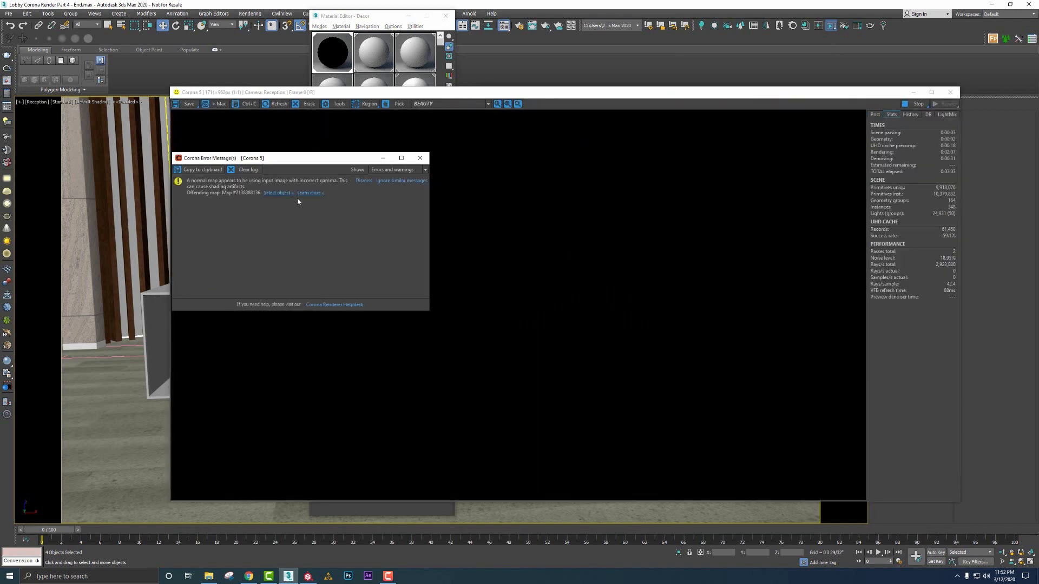
Read the Corona error message and its offending map, stop the render and close the render and message windows
{"action": "left_click_drag", "start_coordinate": [191, 181], "coordinate": [333, 184]}
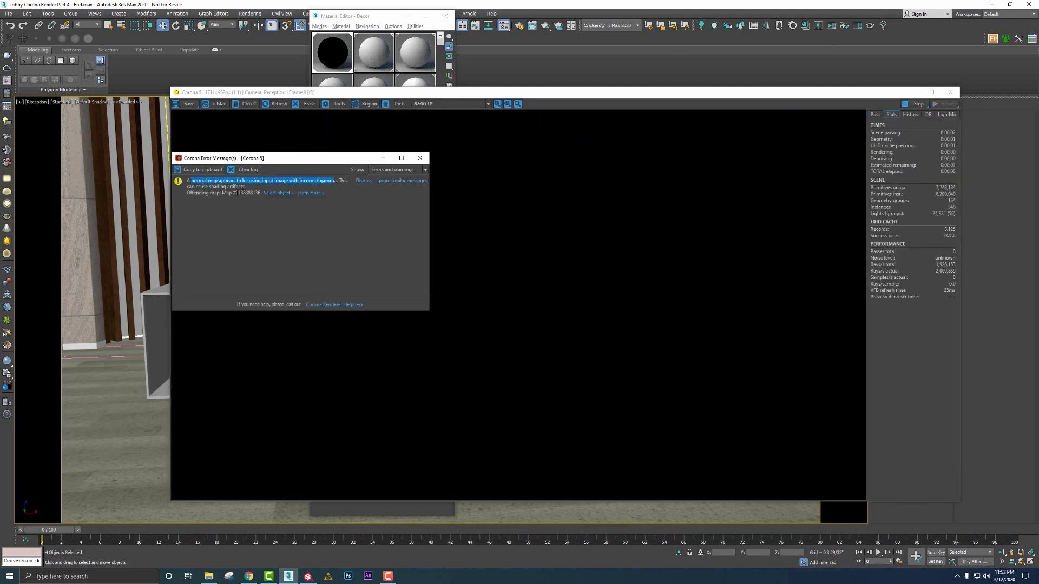
{"action": "left_click_drag", "start_coordinate": [223, 193], "coordinate": [260, 193]}
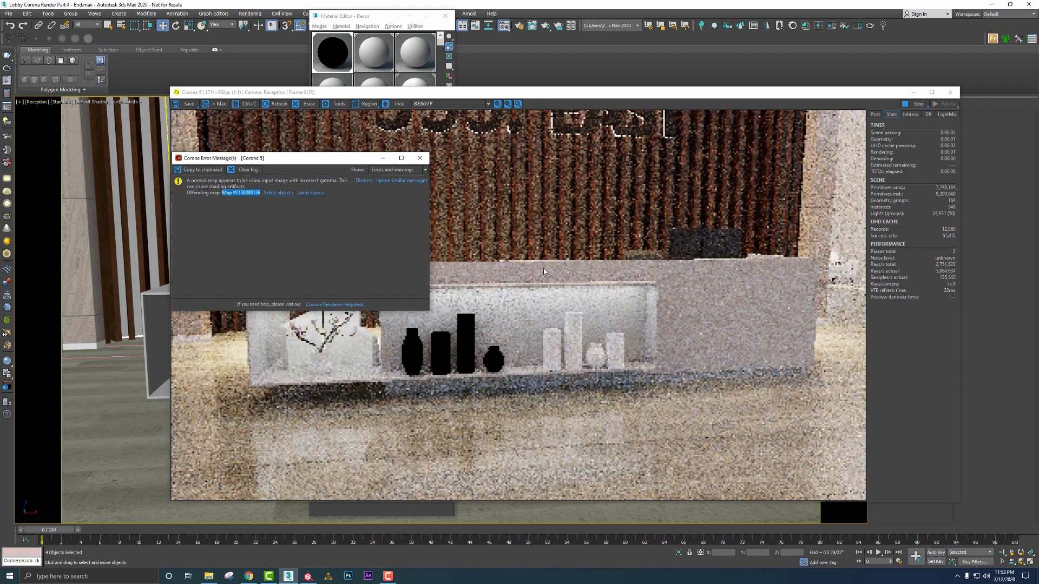
{"action": "left_click", "coordinate": [910, 108]}
{"action": "left_click", "coordinate": [950, 92]}
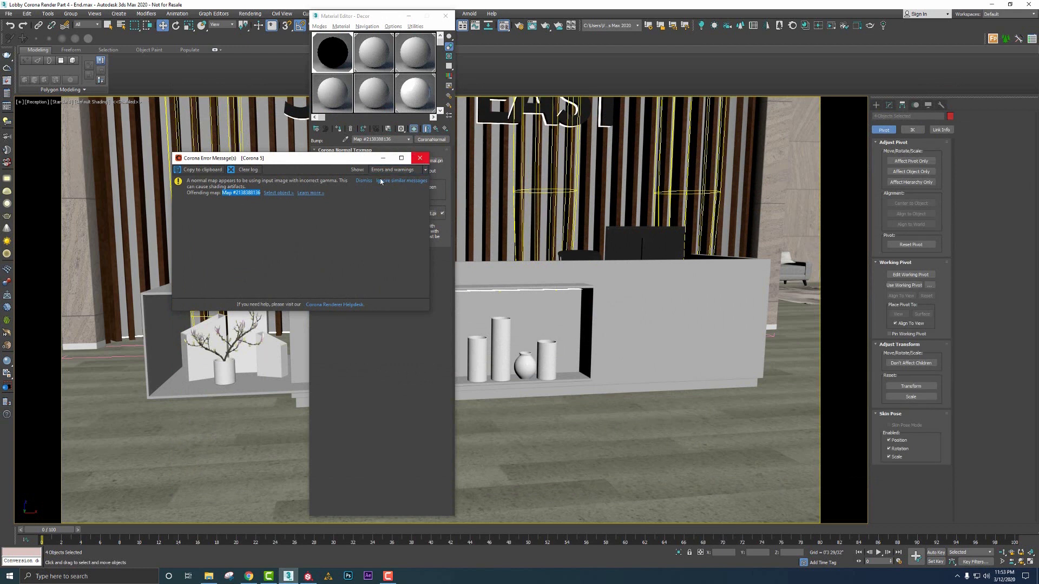
{"action": "left_click", "coordinate": [419, 158]}
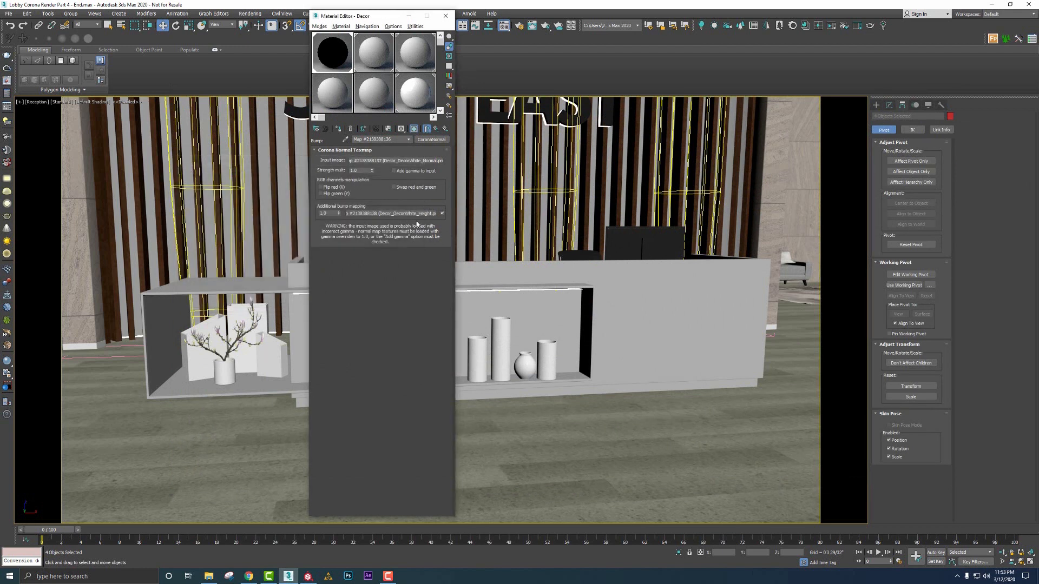
Reload the bump's Normal bitmap with a gamma override of 1.0 and return to the Decor material
{"action": "left_click", "coordinate": [419, 161]}
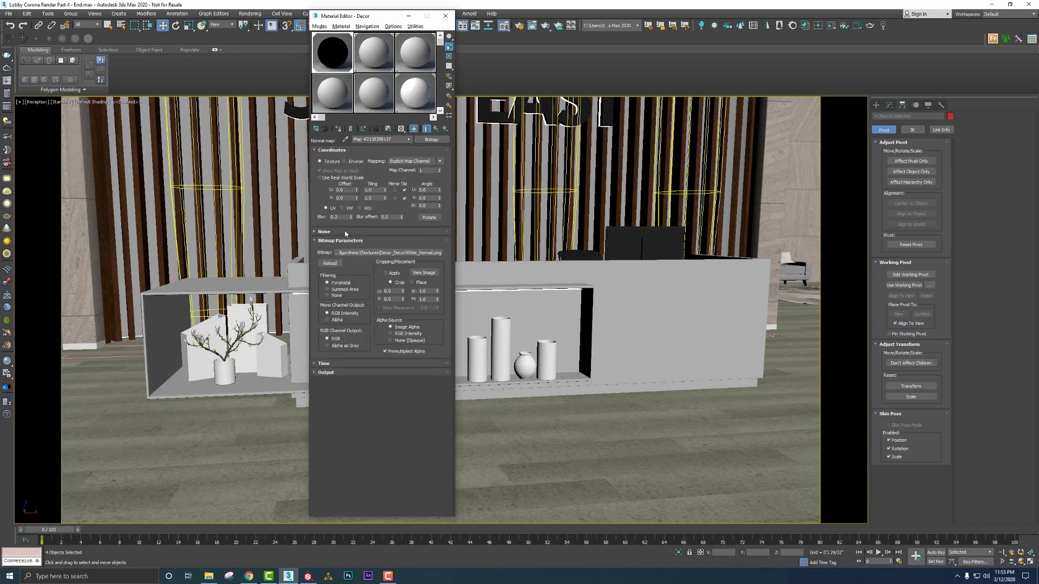
{"action": "left_click", "coordinate": [362, 253]}
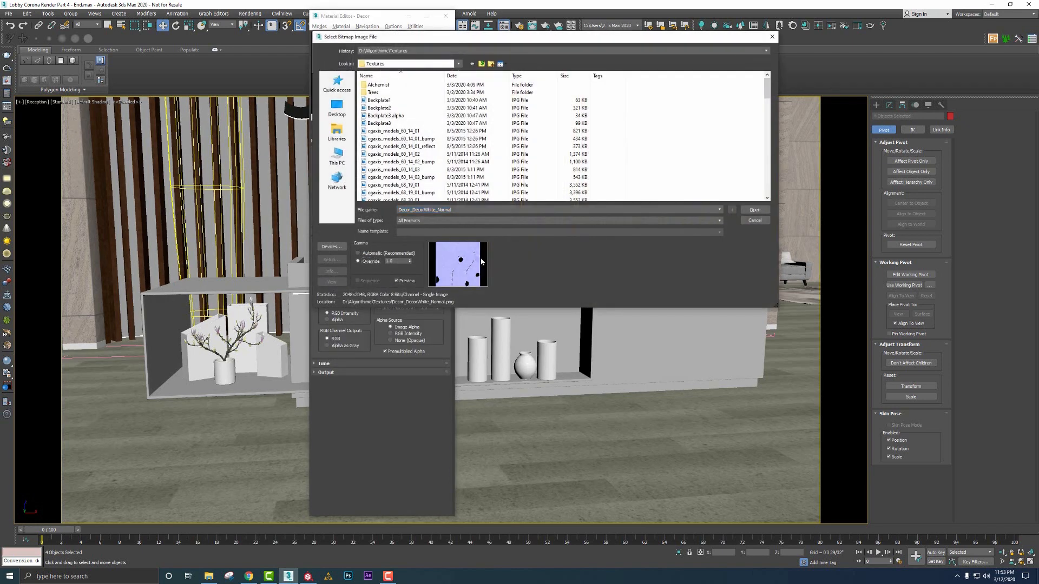
{"action": "left_click", "coordinate": [764, 212]}
{"action": "left_click", "coordinate": [427, 128]}
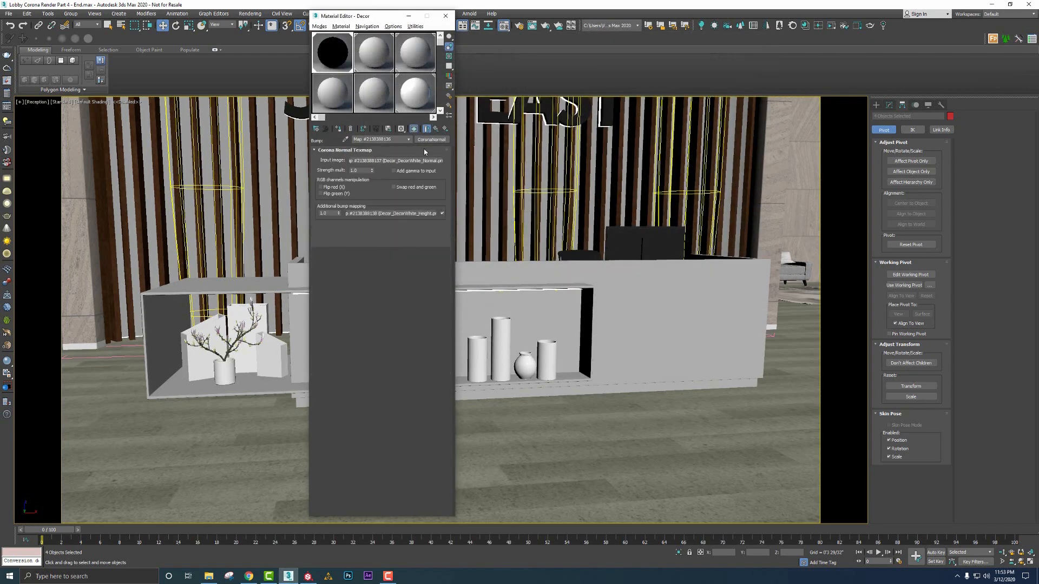
{"action": "left_click", "coordinate": [429, 129]}
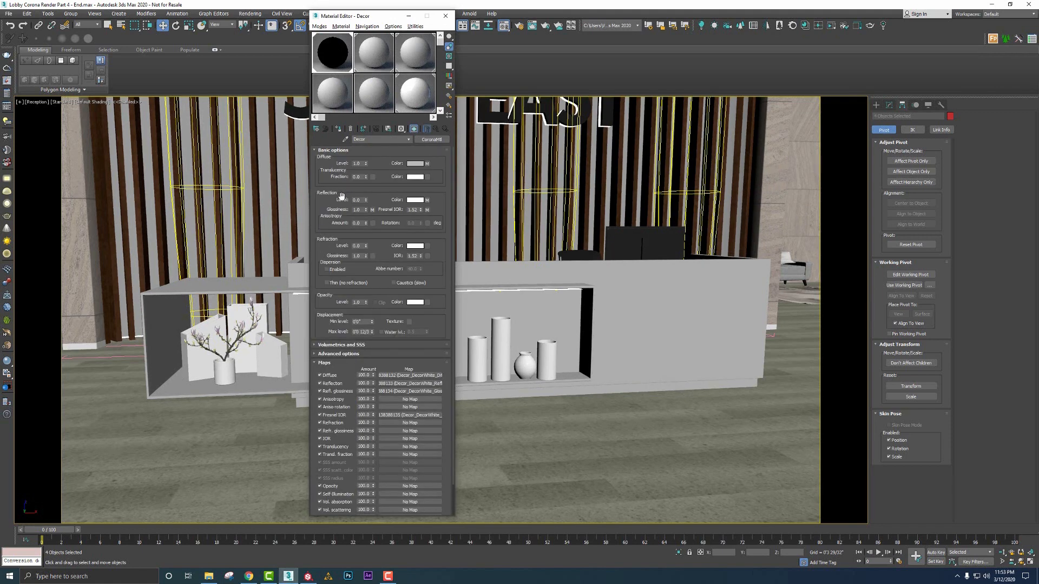
Enlarge the Decor material's sample preview and view the image used by its Diffuse bitmap
{"action": "double_click", "coordinate": [343, 69]}
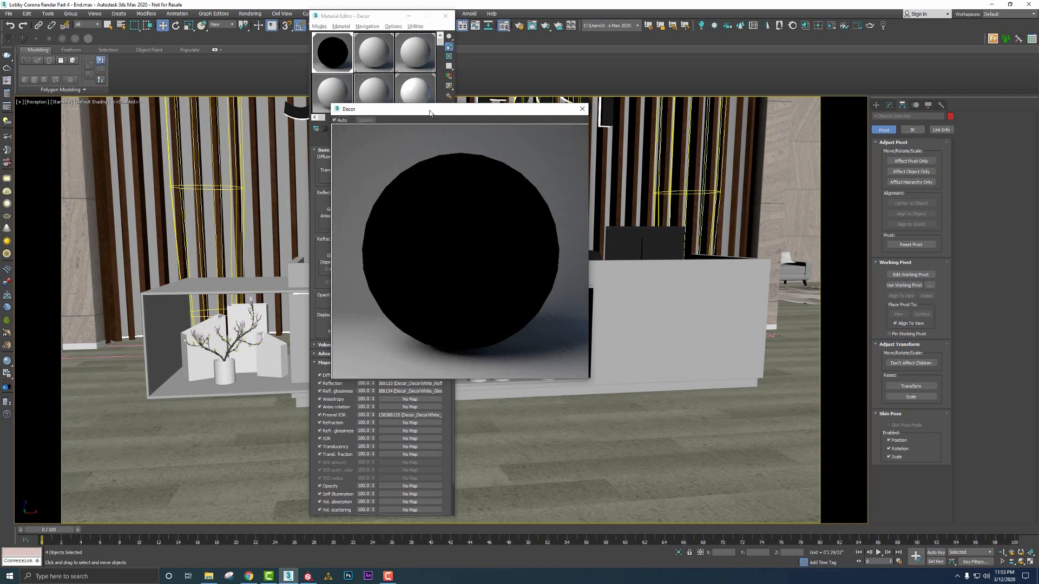
{"action": "left_click_drag", "start_coordinate": [444, 104], "coordinate": [594, 95]}
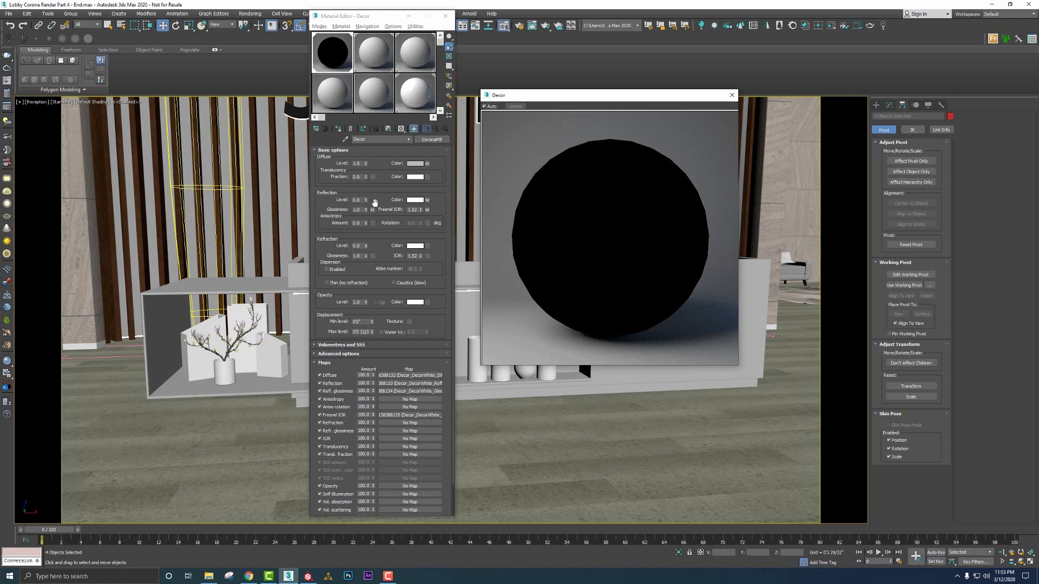
{"action": "left_click", "coordinate": [428, 164]}
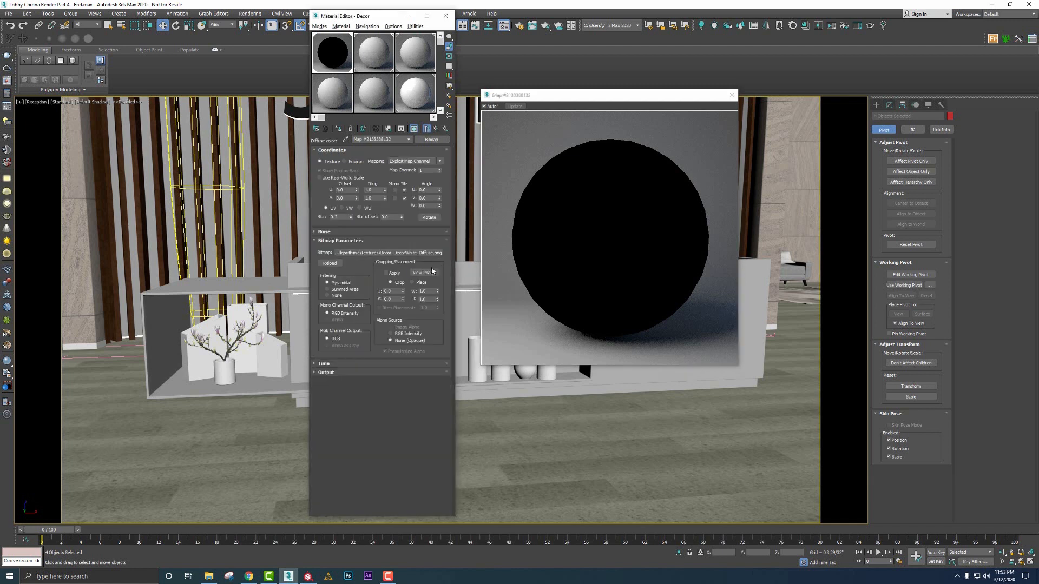
{"action": "left_click", "coordinate": [424, 273]}
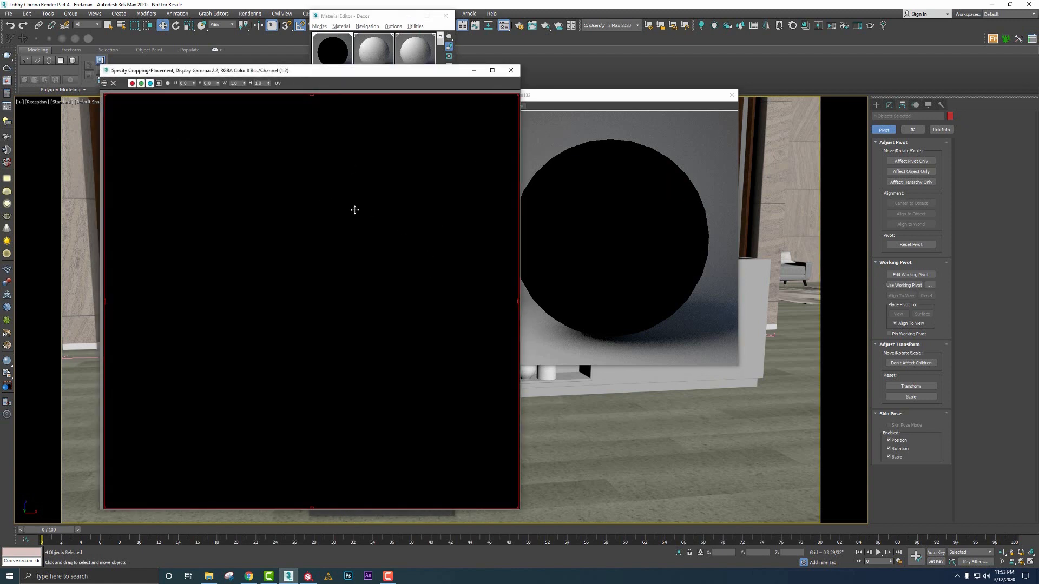
{"action": "left_click", "coordinate": [510, 70]}
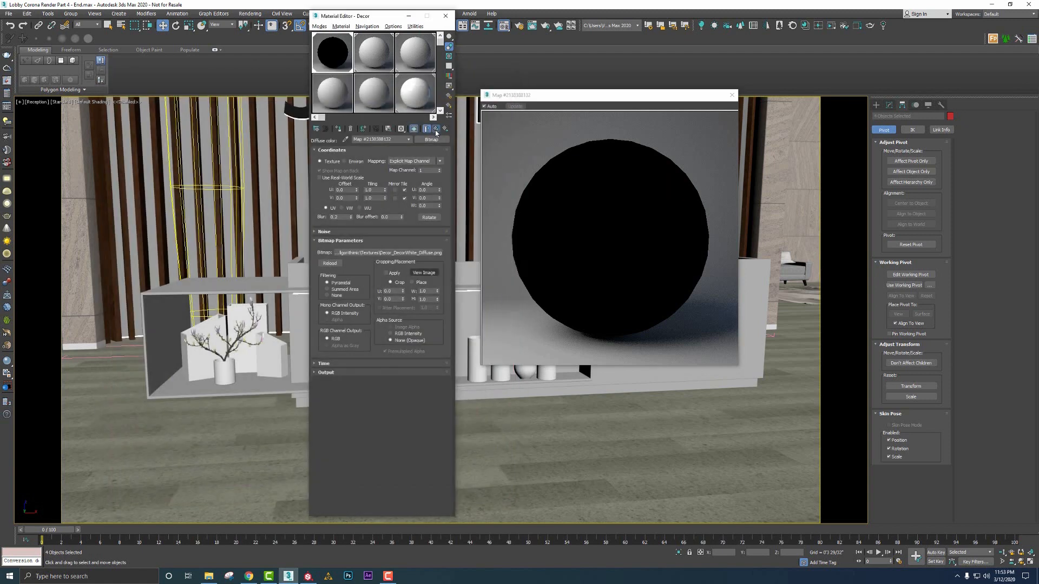
Return to the Decor material, set its Reflection level to 1.0 and close the enlarged preview
{"action": "left_click", "coordinate": [427, 128]}
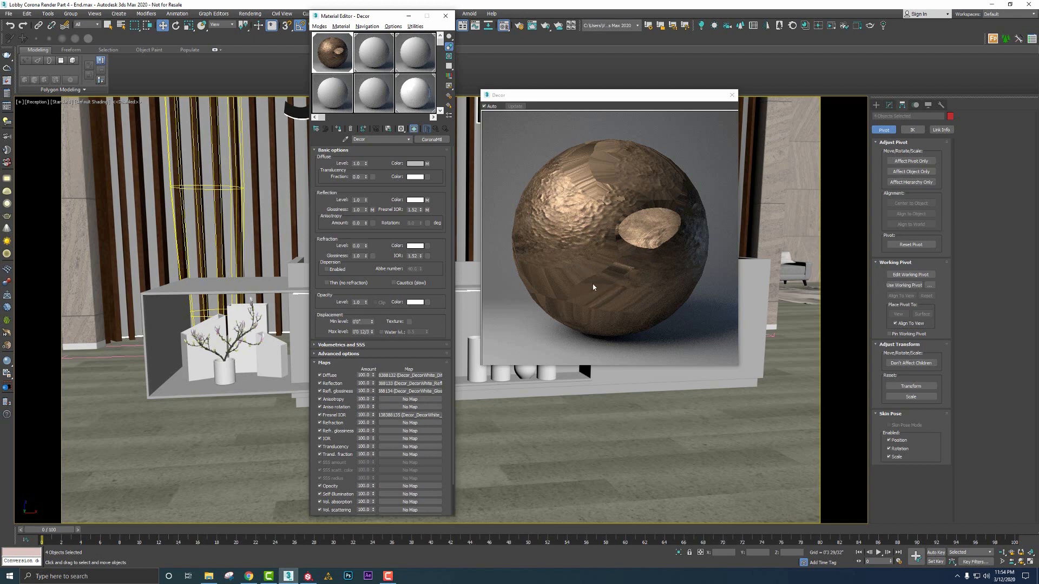
{"action": "left_click_drag", "start_coordinate": [372, 16], "coordinate": [232, 19]}
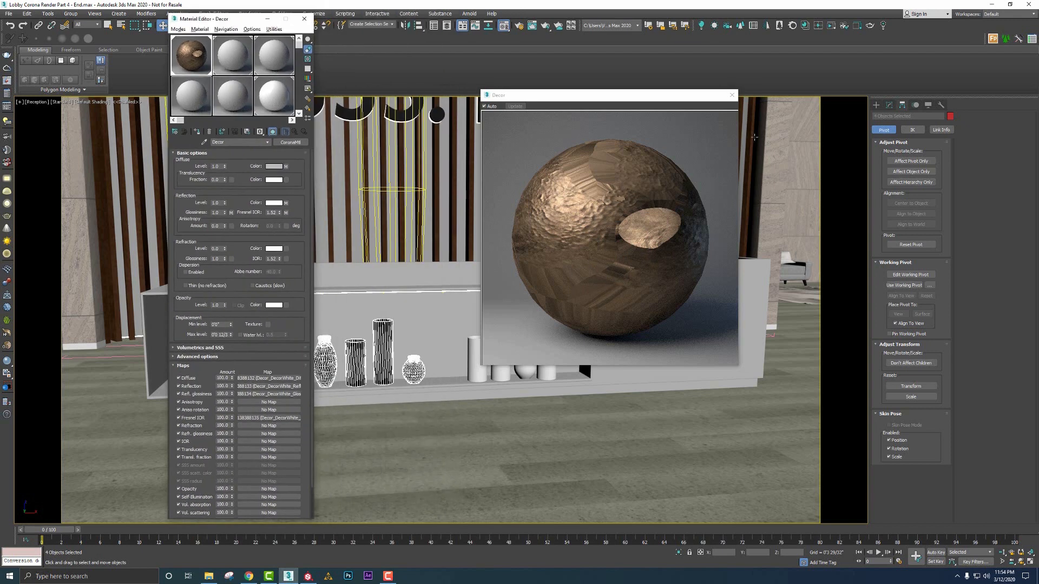
{"action": "left_click", "coordinate": [732, 96]}
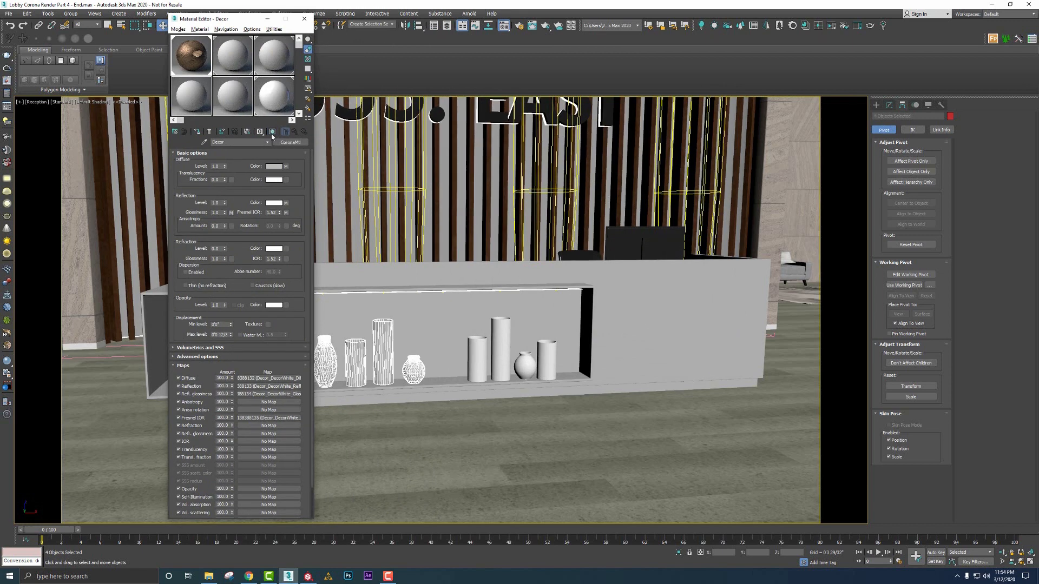
Deselect the vases, display the Decor material's Reflection bitmap on them in the viewport and return to the material
{"action": "left_click", "coordinate": [411, 403]}
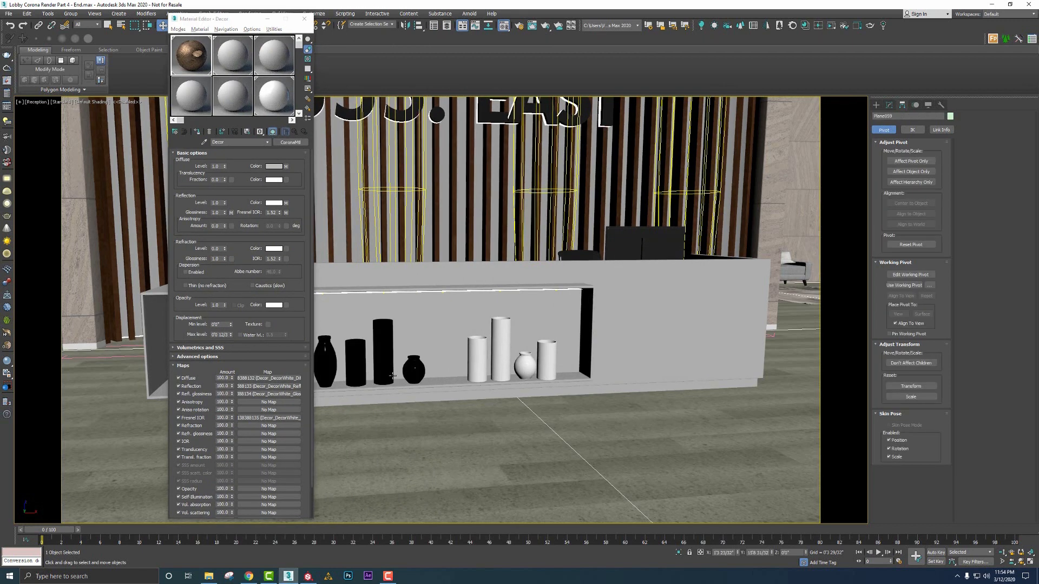
{"action": "left_click", "coordinate": [292, 386]}
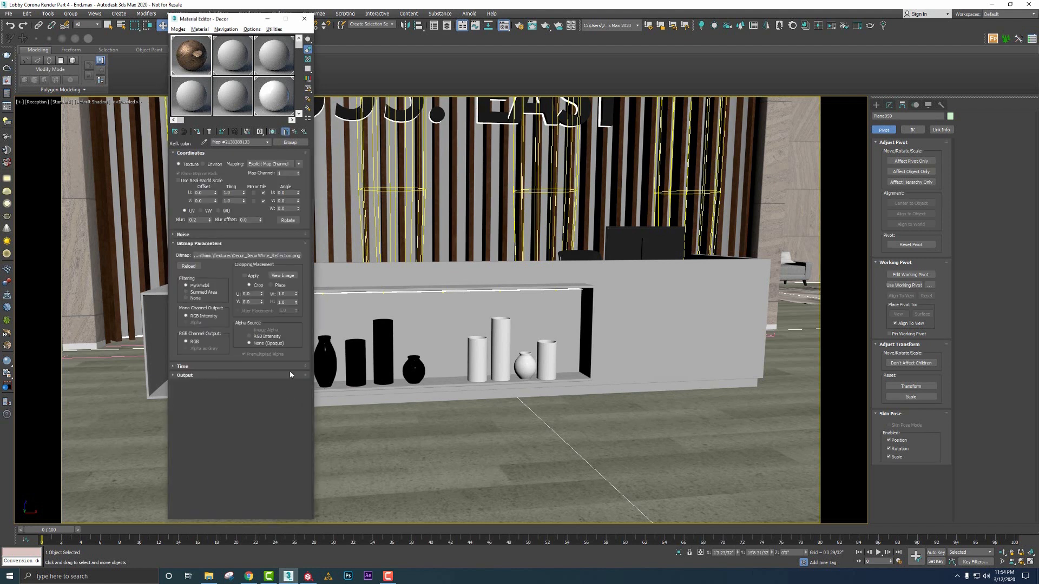
{"action": "left_click", "coordinate": [273, 132]}
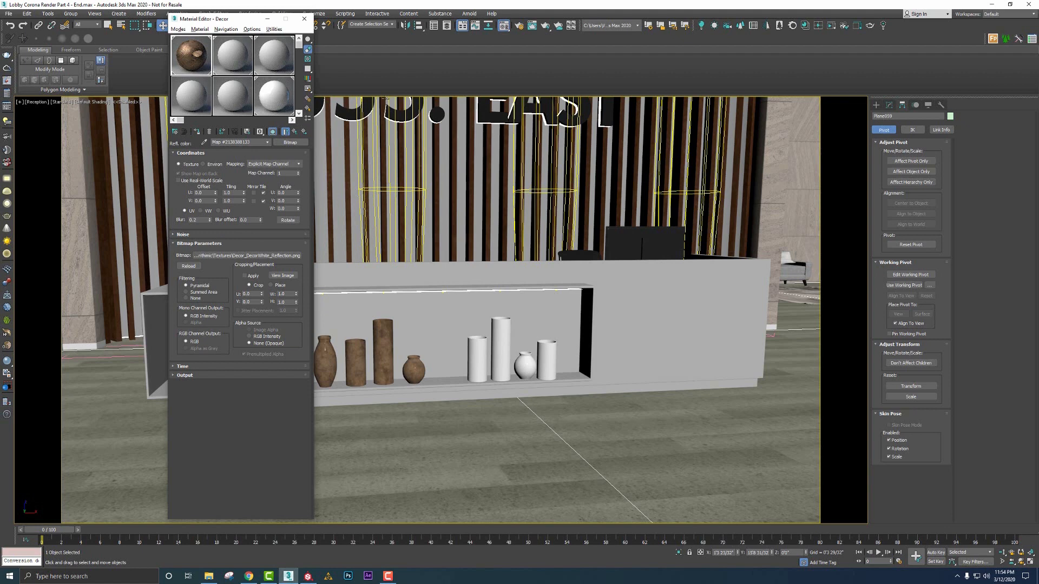
{"action": "left_click_drag", "start_coordinate": [231, 21], "coordinate": [135, 19]}
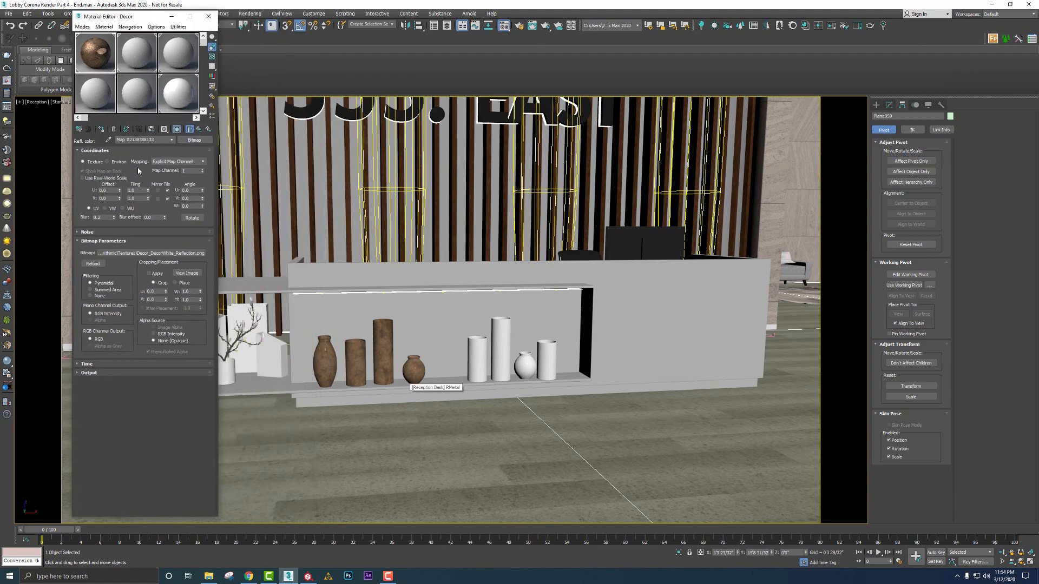
{"action": "left_click", "coordinate": [199, 129]}
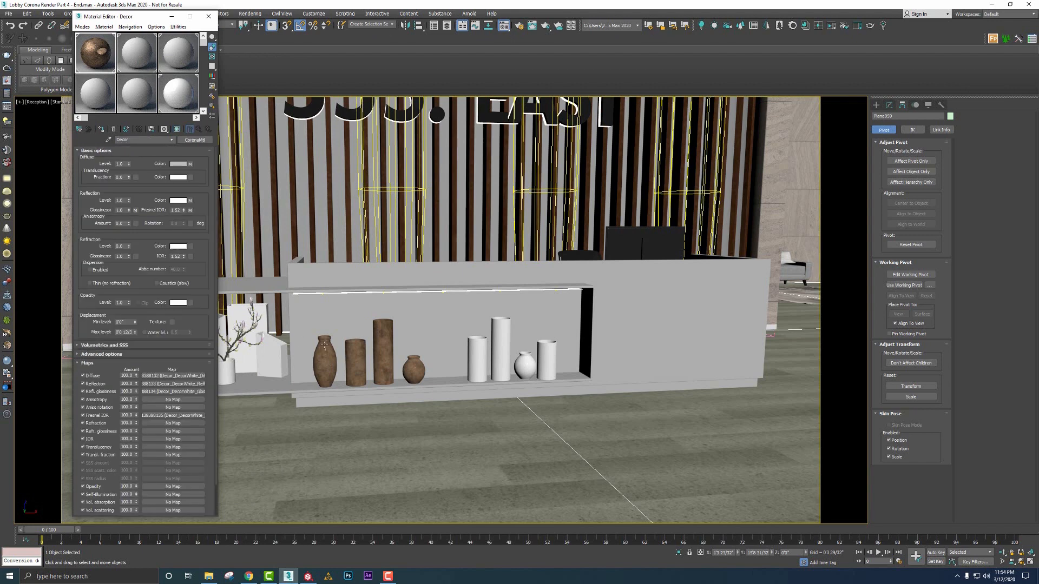
Open the Reception Desk group and select its RMetal shelf frame in the perspective view
{"action": "left_click", "coordinate": [262, 285]}
{"action": "key", "text": "alt+o"}
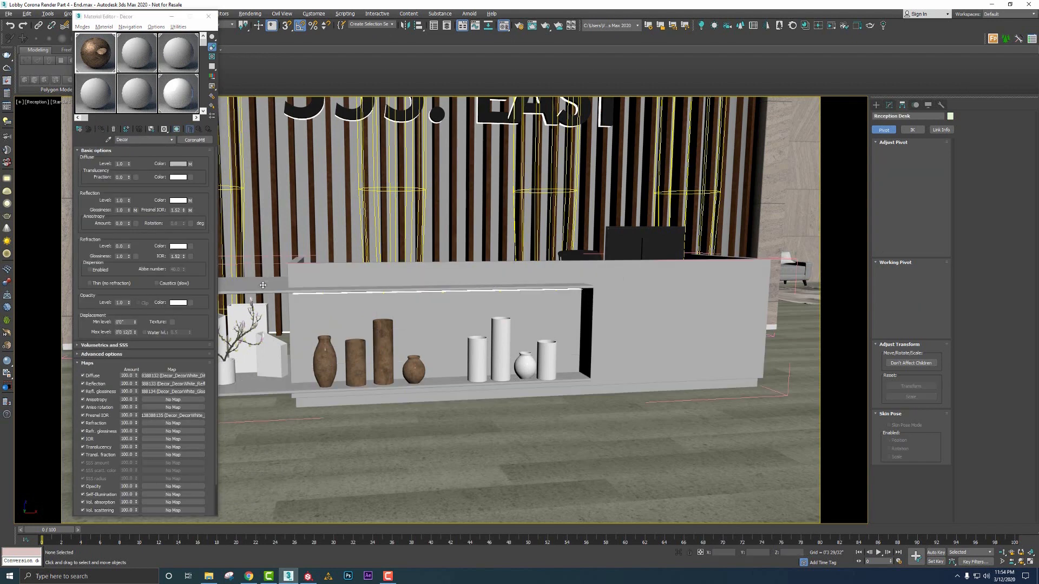
{"action": "left_click", "coordinate": [262, 285]}
{"action": "key", "text": "p"}
{"action": "scroll", "coordinate": [449, 360], "scroll_direction": "down", "scroll_amount": 1}
{"action": "middle_click_drag", "start_coordinate": [450, 362], "coordinate": [501, 379]}
{"action": "middle_click_drag", "start_coordinate": [500, 378], "coordinate": [568, 392]}
Load the RMetal material from the desk's shelf frame into the second sample slot
{"action": "left_click", "coordinate": [137, 53]}
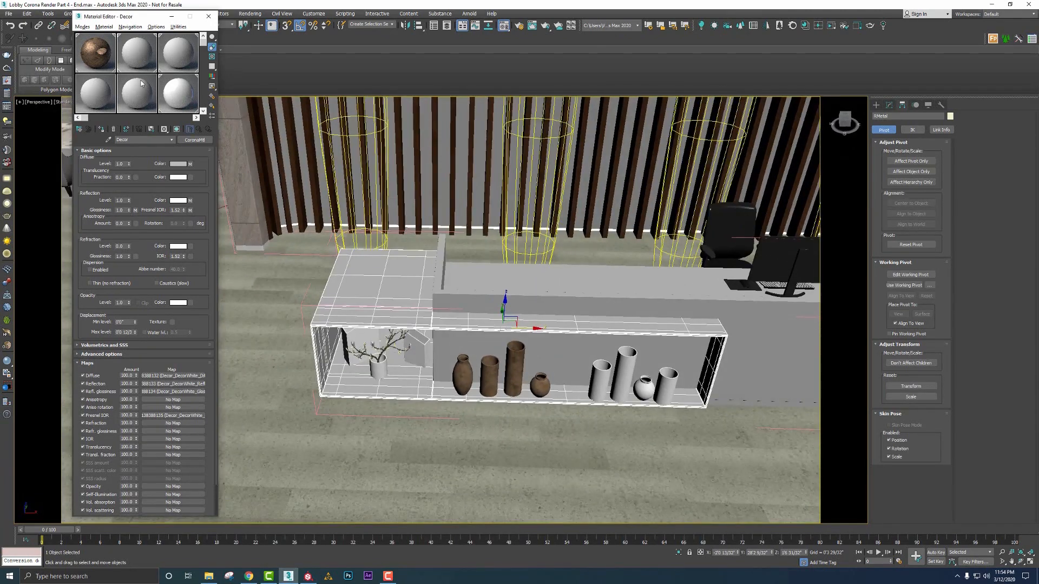
{"action": "left_click", "coordinate": [109, 139]}
{"action": "left_click", "coordinate": [373, 276]}
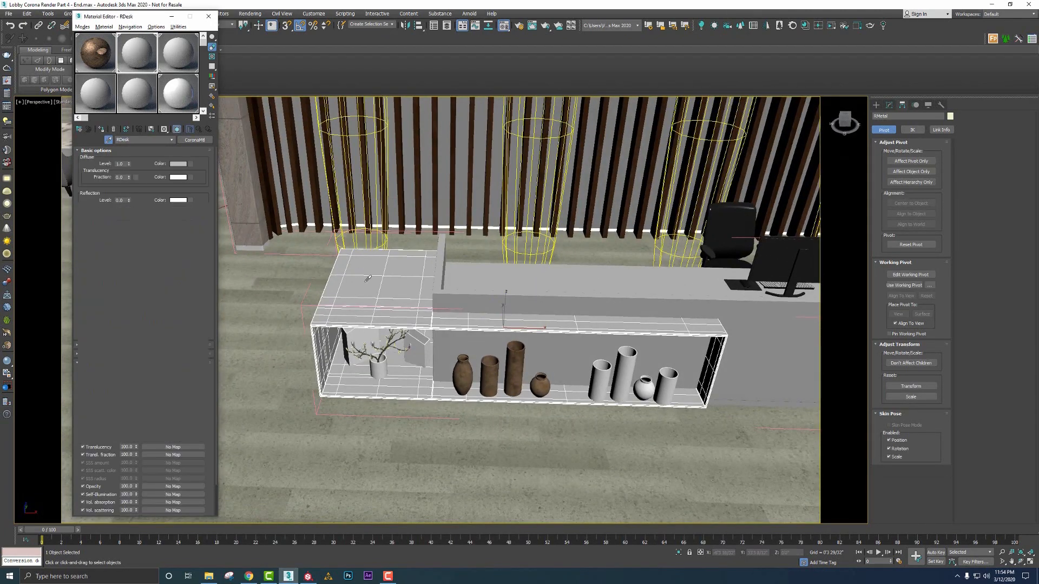
Switch to File Explorer and search the Textures folder for RMetal
{"action": "key", "text": "alt+Tab"}
{"action": "key", "text": "ctrl+e"}
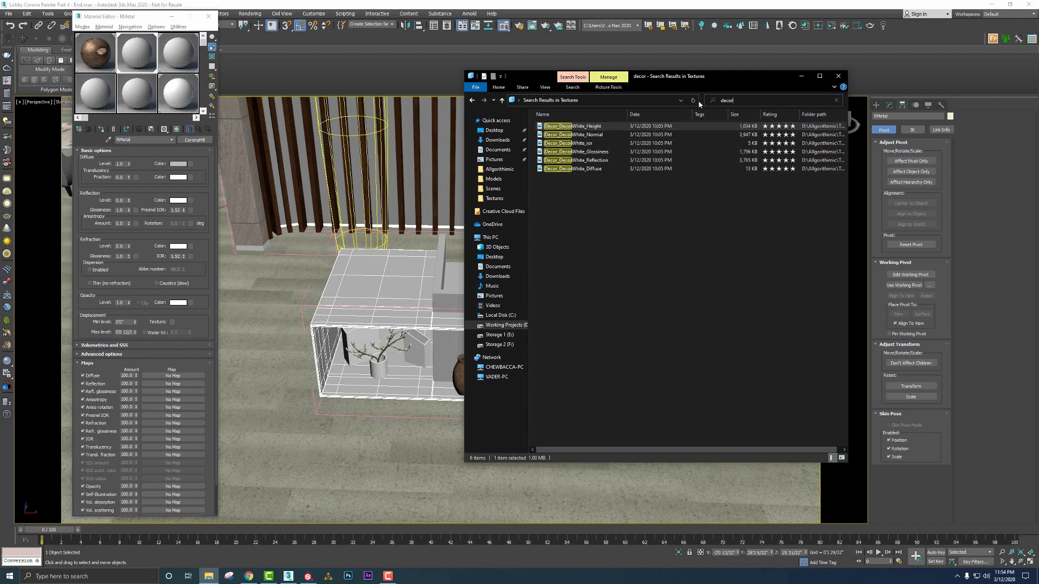
{"action": "type", "text": "RMetal"}
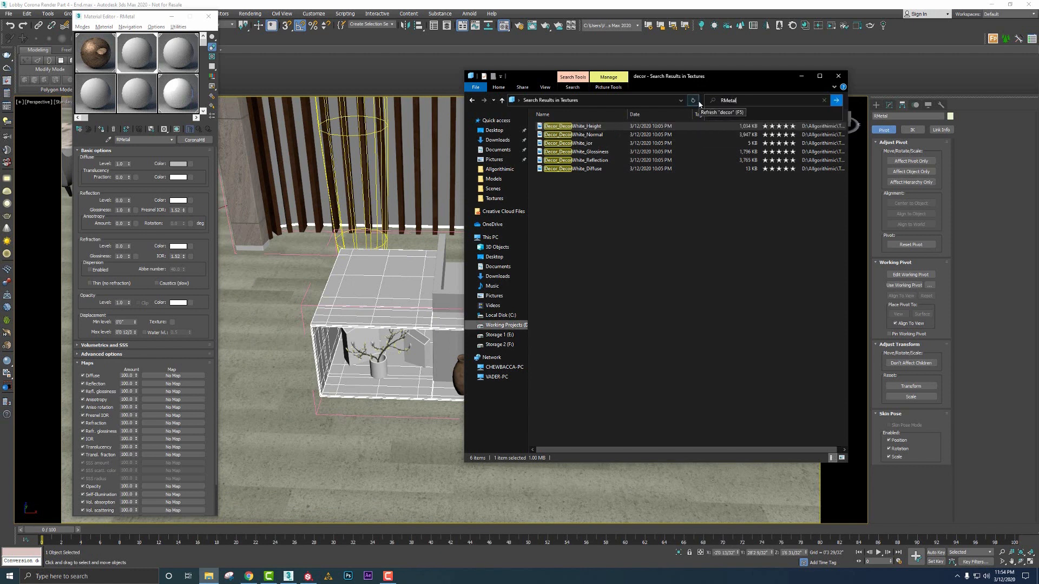
{"action": "key", "text": "Return"}
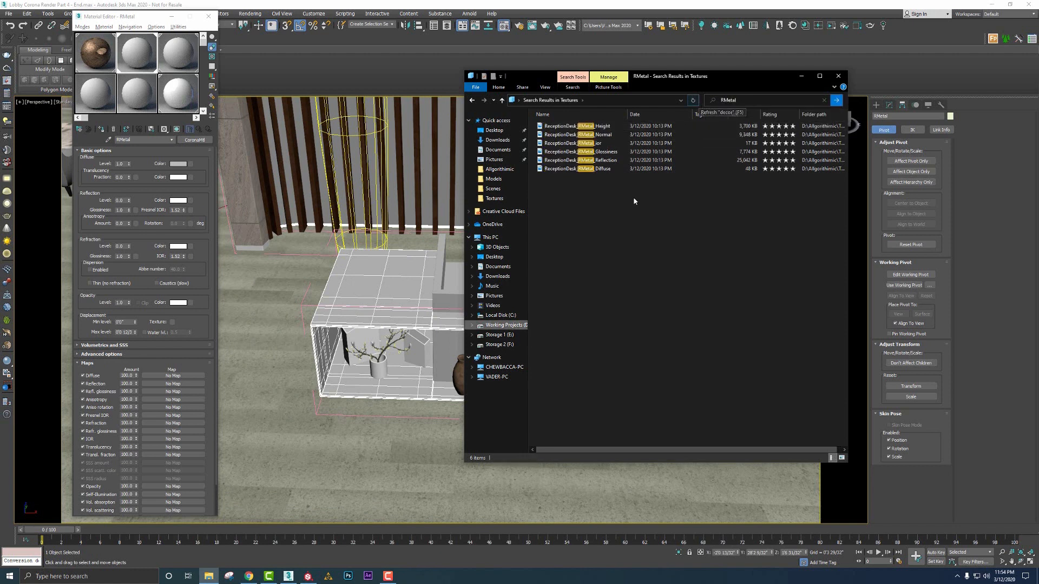
Assign the ReceptionDesk_RMetal Diffuse, Reflection, Glossiness and ior textures to RMetal's Diffuse, Reflection, Refl. glossiness and Fresnel IOR
{"action": "left_click_drag", "start_coordinate": [595, 168], "coordinate": [573, 175]}
{"action": "left_click_drag", "start_coordinate": [145, 396], "coordinate": [163, 384]}
{"action": "left_click_drag", "start_coordinate": [126, 21], "coordinate": [335, 31]}
{"action": "key", "text": "alt+Tab"}
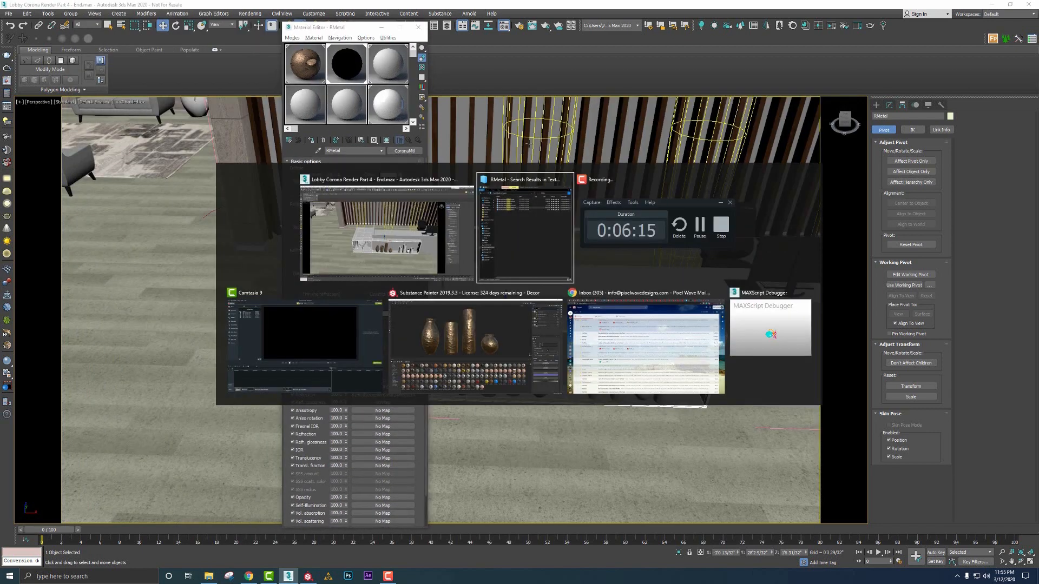
{"action": "left_click_drag", "start_coordinate": [605, 152], "coordinate": [374, 426]}
{"action": "key", "text": "Up"}
{"action": "left_click_drag", "start_coordinate": [596, 144], "coordinate": [400, 223]}
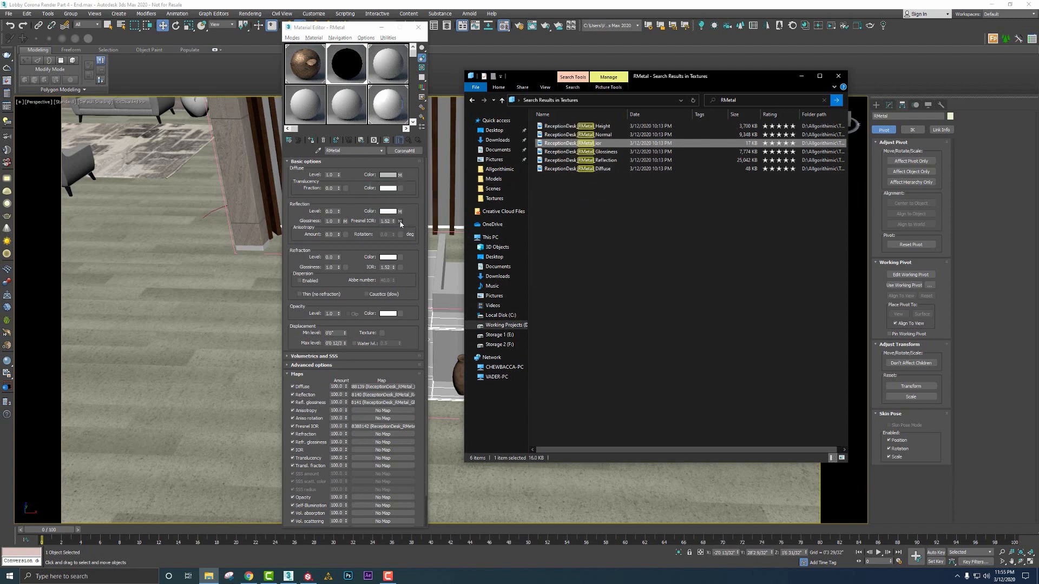
Add a Corona Normal map to RMetal's bump, with the RMetal Normal texture as input image and Height as additional bump
{"action": "left_click_drag", "start_coordinate": [312, 501], "coordinate": [316, 404]}
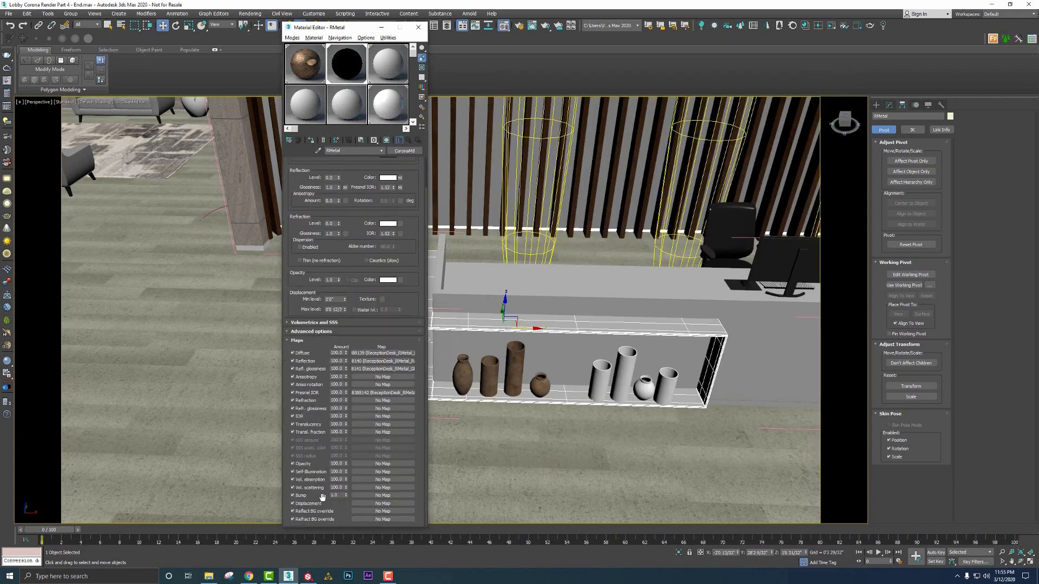
{"action": "left_click", "coordinate": [383, 494]}
{"action": "double_click", "coordinate": [467, 319]}
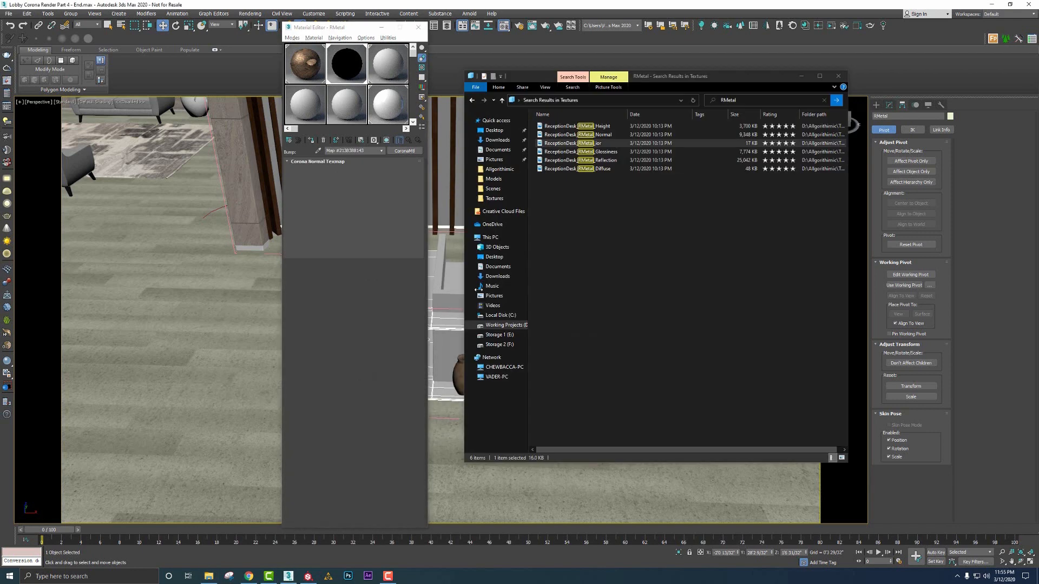
{"action": "left_click", "coordinate": [583, 134]}
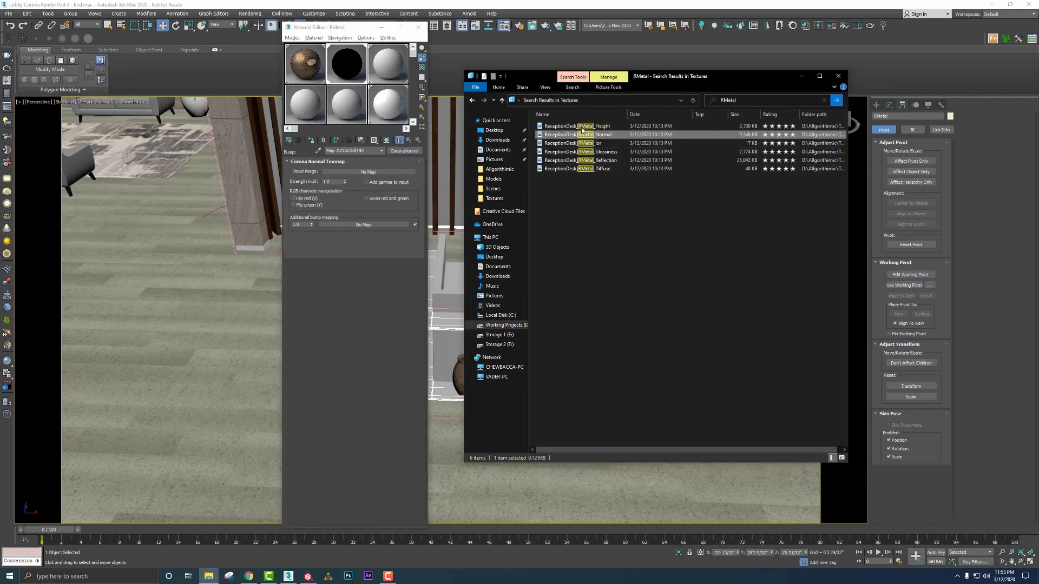
{"action": "left_click_drag", "start_coordinate": [602, 127], "coordinate": [366, 225]}
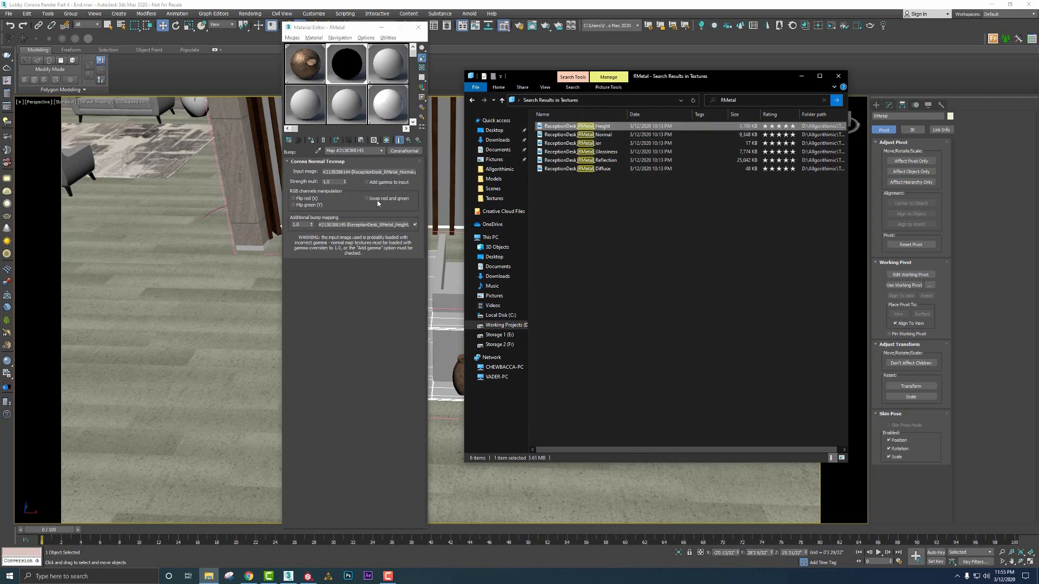
Set the blur of the RMetal bump's Normal and Height bitmaps to 0.2 and return to the RMetal material
{"action": "left_click", "coordinate": [377, 203]}
{"action": "left_click", "coordinate": [385, 172]}
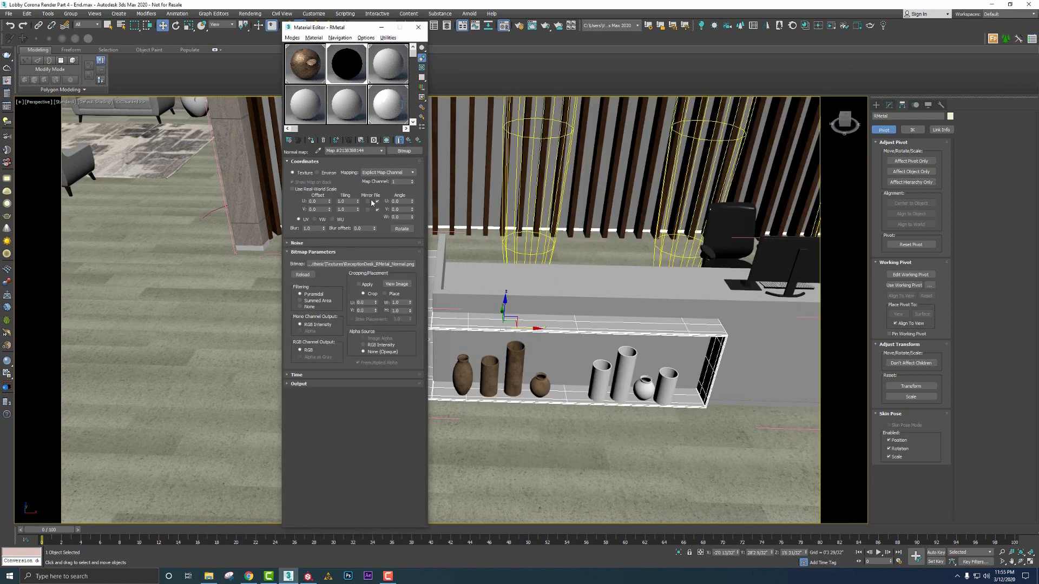
{"action": "double_click", "coordinate": [319, 230]}
{"action": "type", "text": "2"}
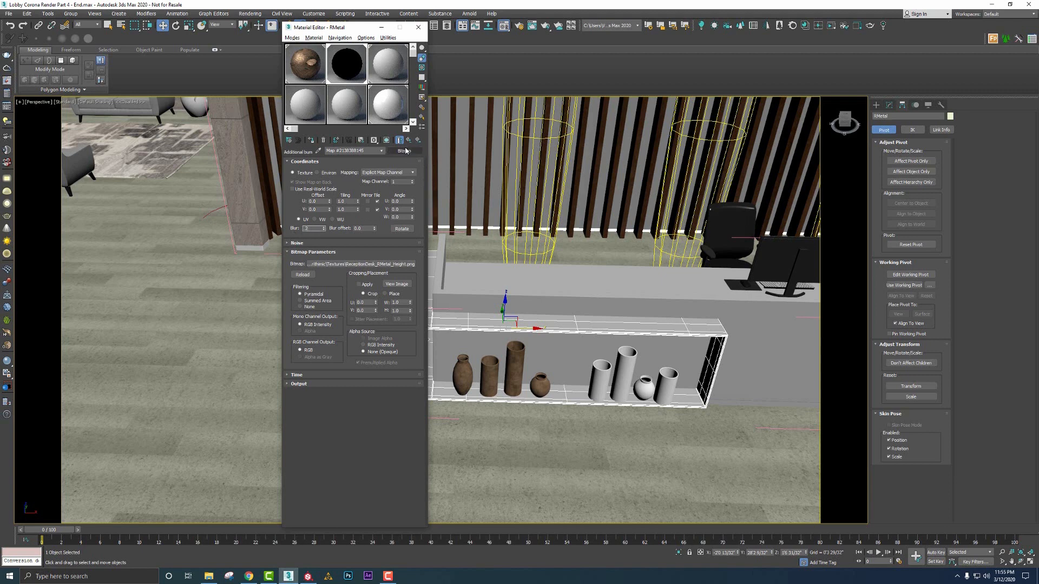
{"action": "left_click", "coordinate": [417, 141]}
{"action": "left_click", "coordinate": [413, 141]}
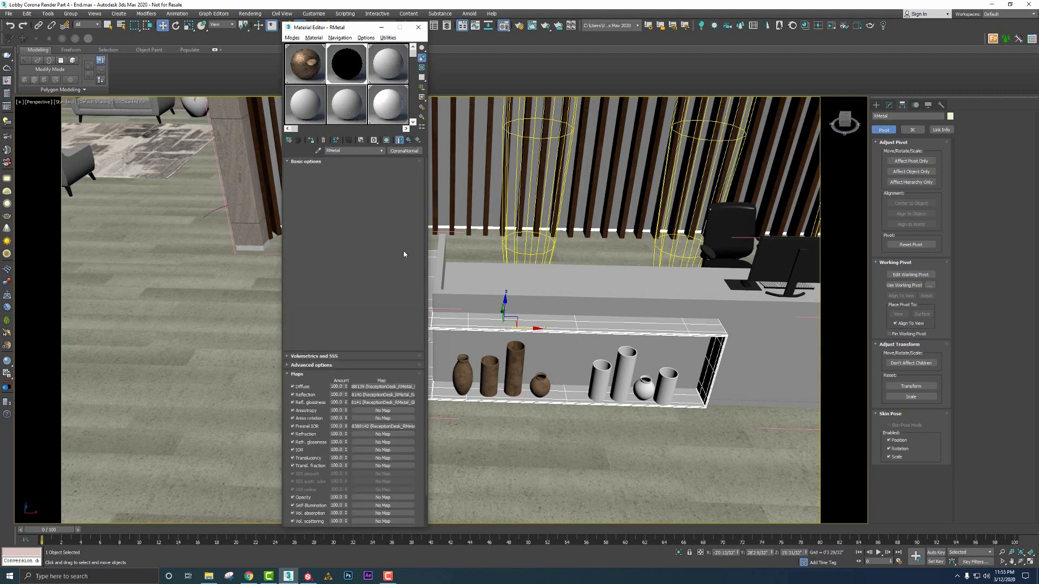
Set the blur of the RMetal material's Diffuse and Reflection bitmaps to 0.2
{"action": "left_click", "coordinate": [395, 385]}
{"action": "double_click", "coordinate": [316, 229]}
{"action": "type", "text": ".2"}
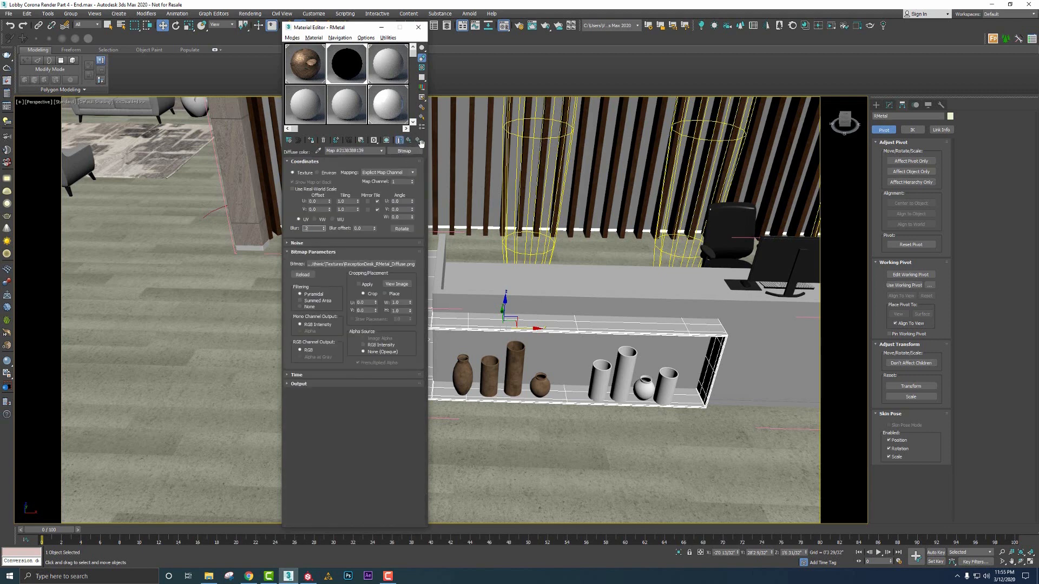
{"action": "left_click", "coordinate": [418, 141]}
{"action": "double_click", "coordinate": [310, 229]}
{"action": "type", "text": ".2"}
Load RMetal's Glossiness and ior bitmaps with gamma override 1.0, set their blur to 0.2, and return to the RMetal material
{"action": "left_click", "coordinate": [418, 141]}
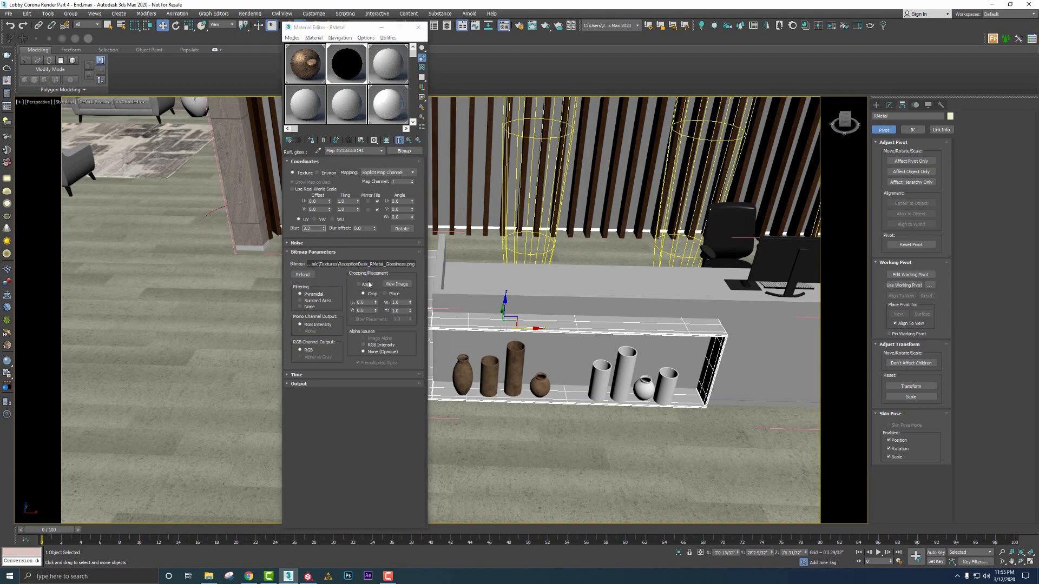
{"action": "left_click", "coordinate": [360, 264]}
{"action": "left_click", "coordinate": [343, 274]}
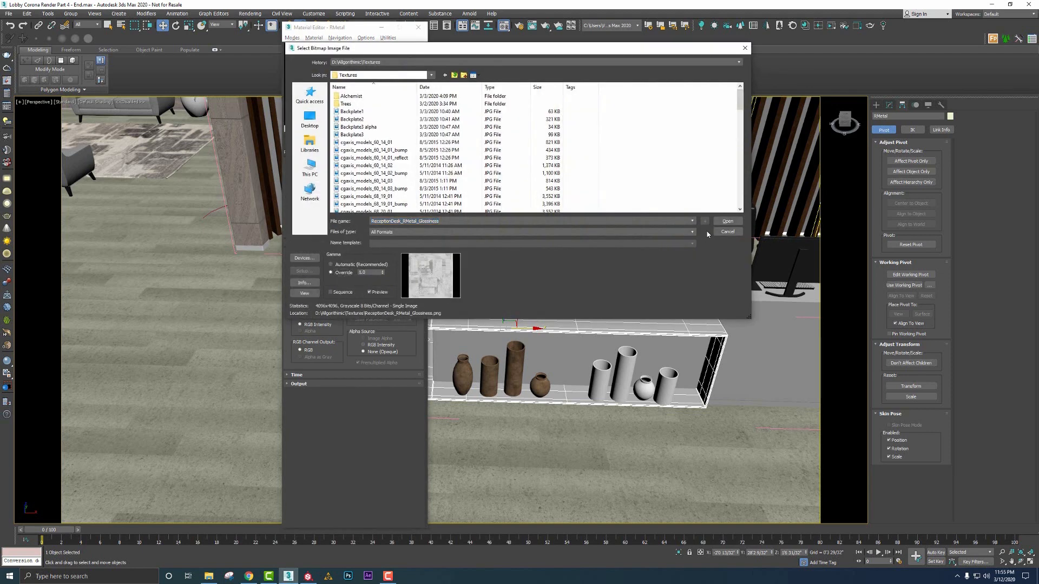
{"action": "left_click", "coordinate": [722, 221]}
{"action": "left_click", "coordinate": [417, 140]}
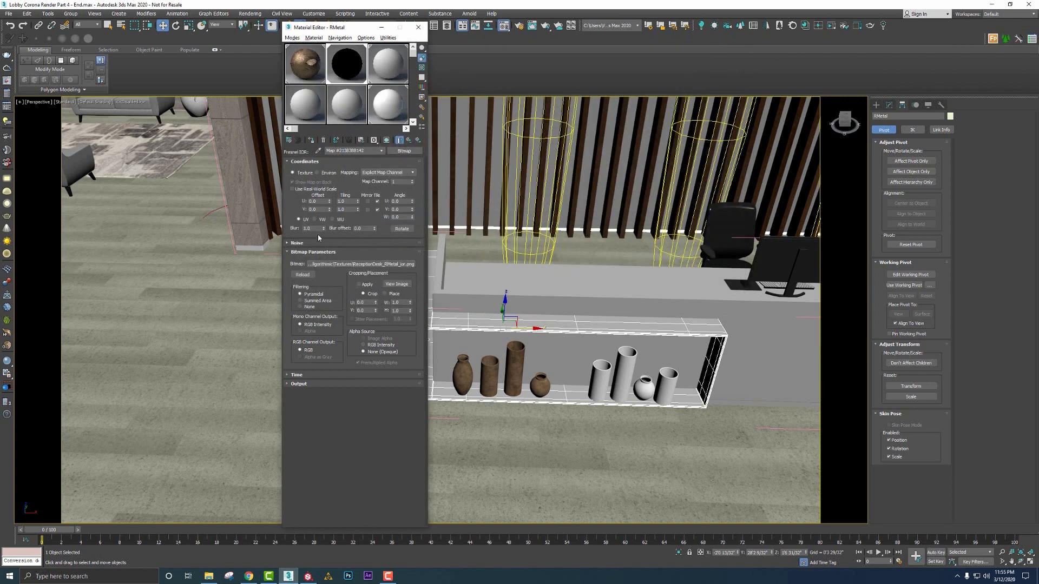
{"action": "left_click", "coordinate": [361, 264]}
{"action": "left_click", "coordinate": [343, 273]}
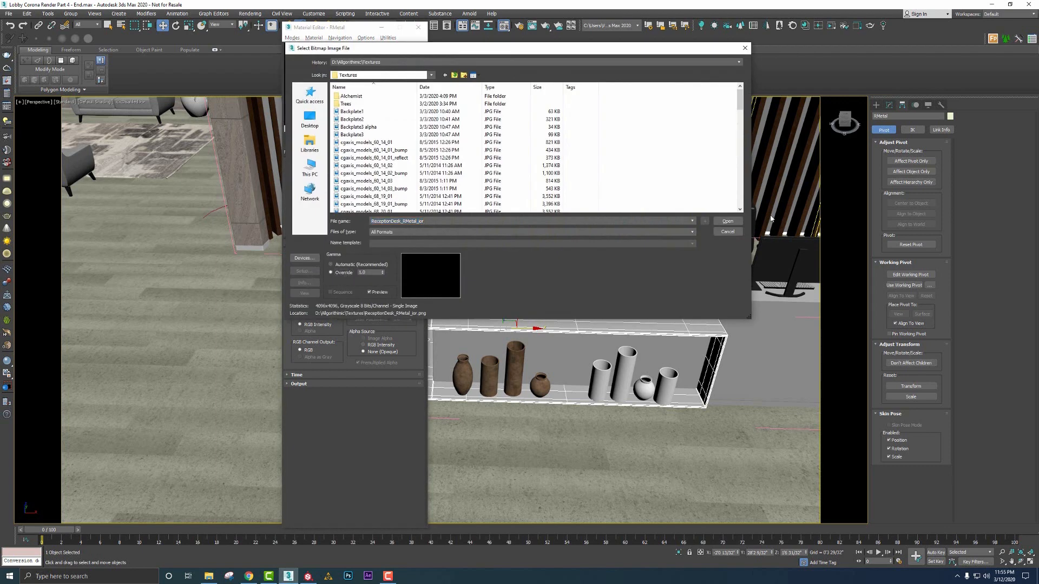
{"action": "left_click", "coordinate": [728, 221]}
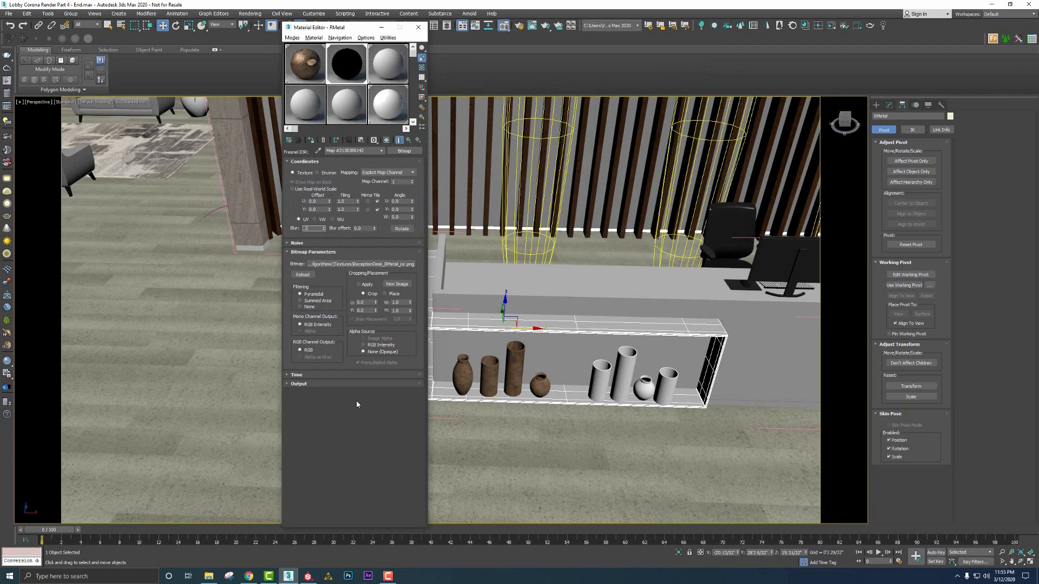
{"action": "left_click", "coordinate": [409, 140]}
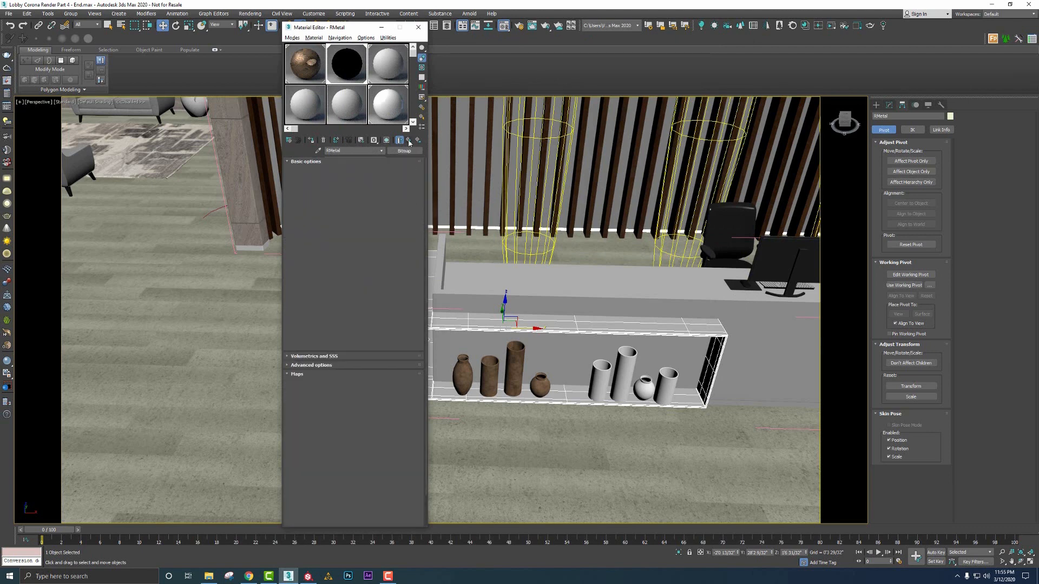
Inspect the RMetal material in an enlarged preview and on the reception desk's metal shelf in the viewport
{"action": "double_click", "coordinate": [348, 78]}
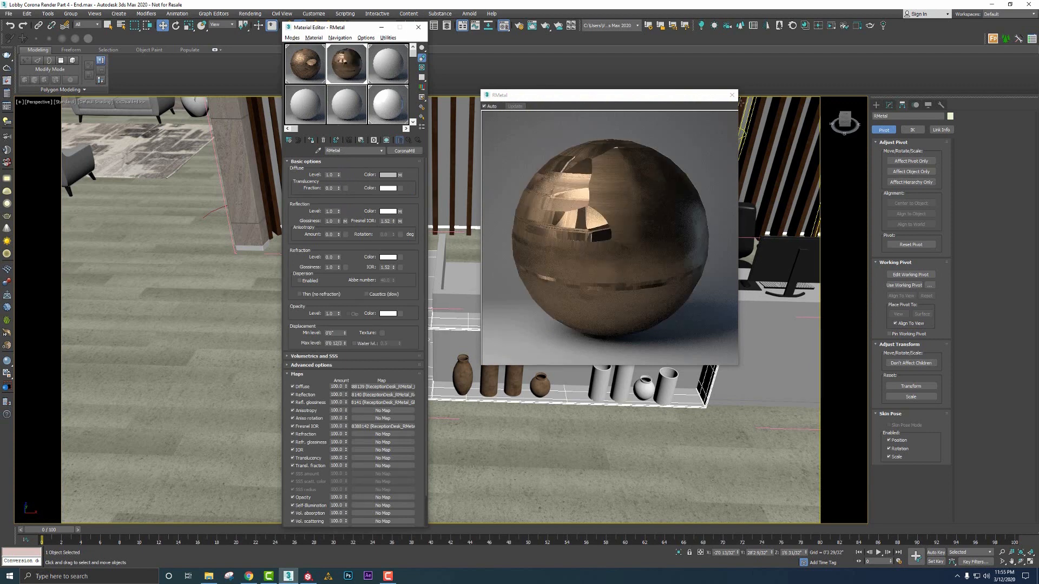
{"action": "left_click", "coordinate": [731, 94]}
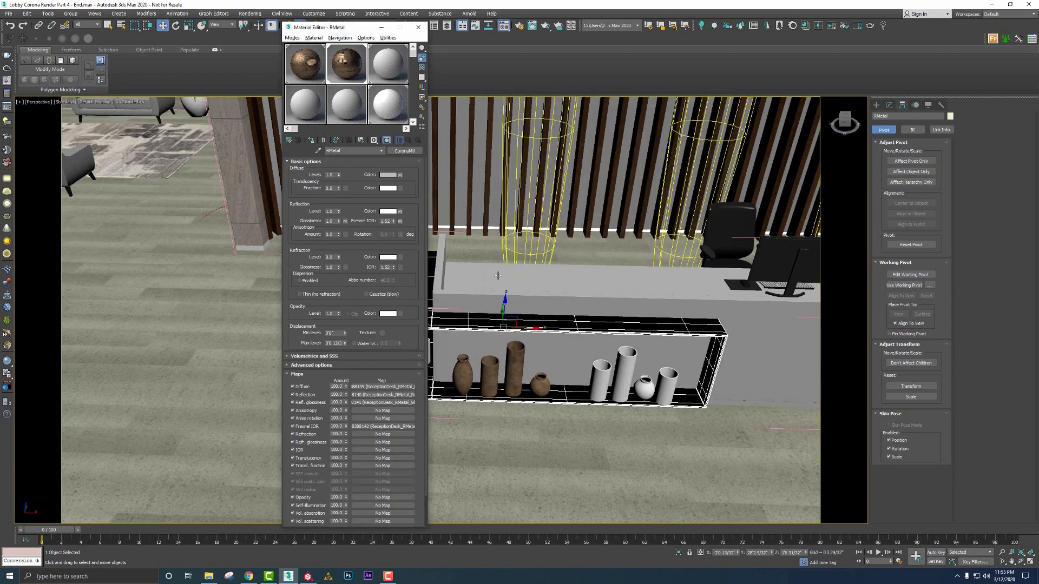
{"action": "left_click", "coordinate": [580, 442]}
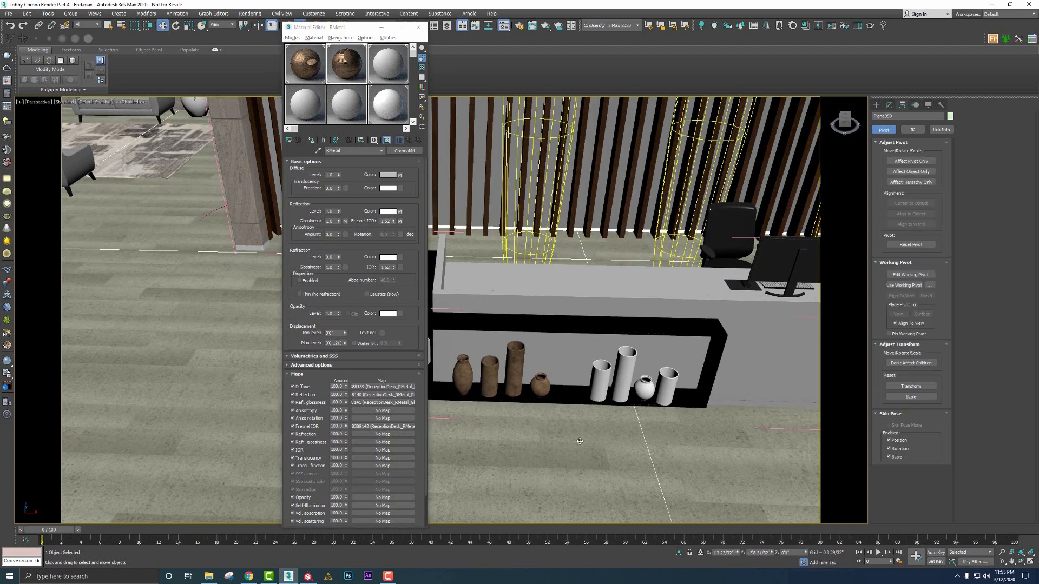
{"action": "left_click", "coordinate": [566, 326]}
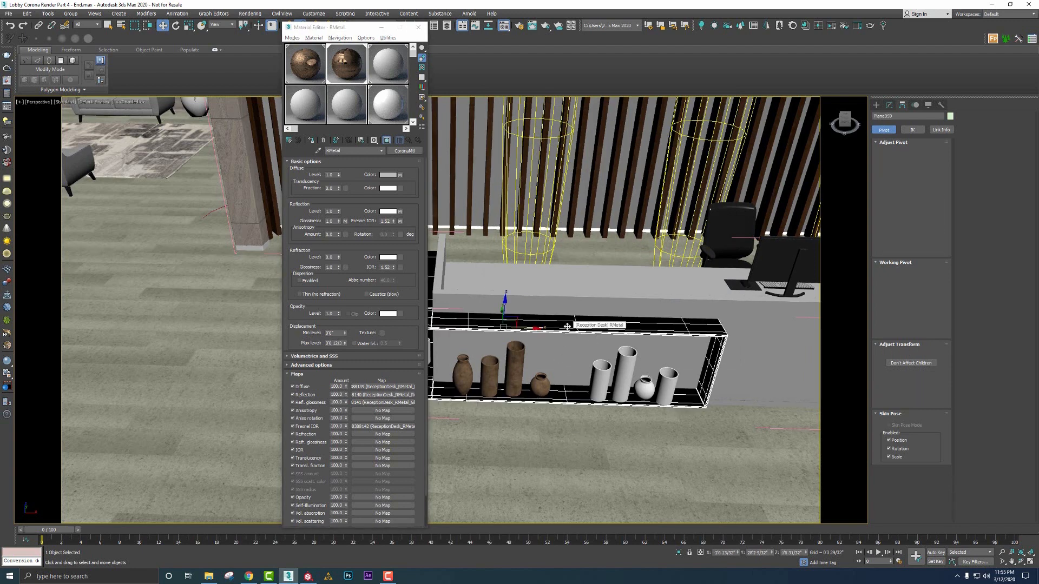
Show RMetal's Reflection bitmap as the shaded texture in the viewport and close the material editor
{"action": "left_click", "coordinate": [382, 394]}
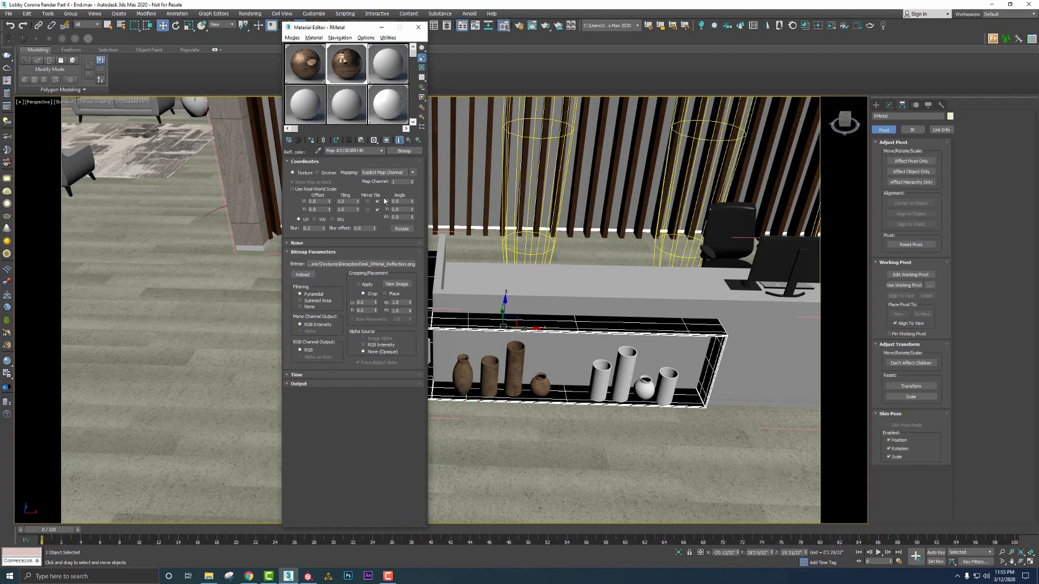
{"action": "left_click", "coordinate": [385, 140]}
{"action": "left_click", "coordinate": [418, 27]}
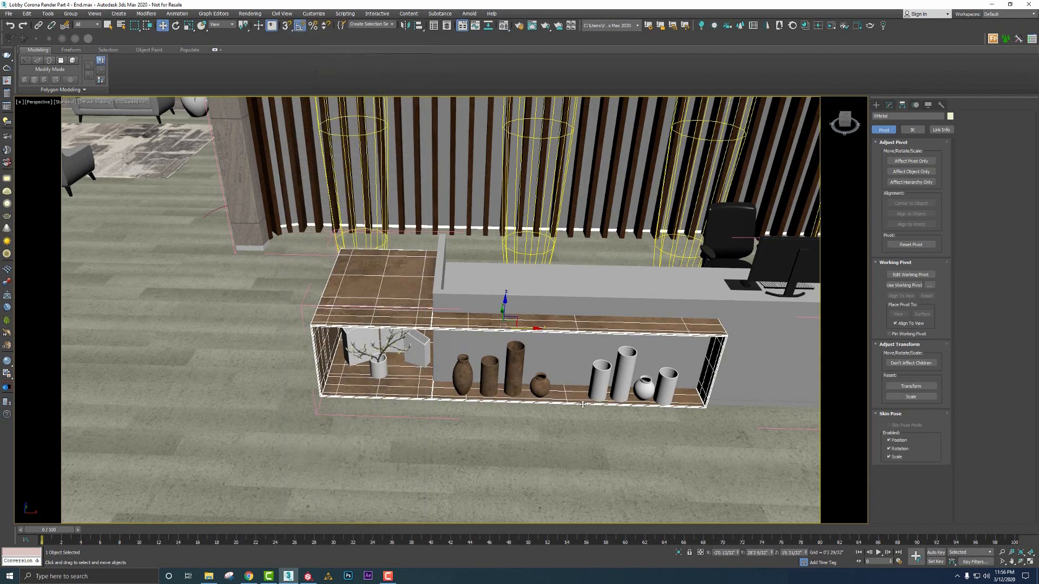
Select the marble reception desk body and inspect its RDesk material in an enlarged preview
{"action": "middle_click_drag", "start_coordinate": [582, 405], "coordinate": [433, 391]}
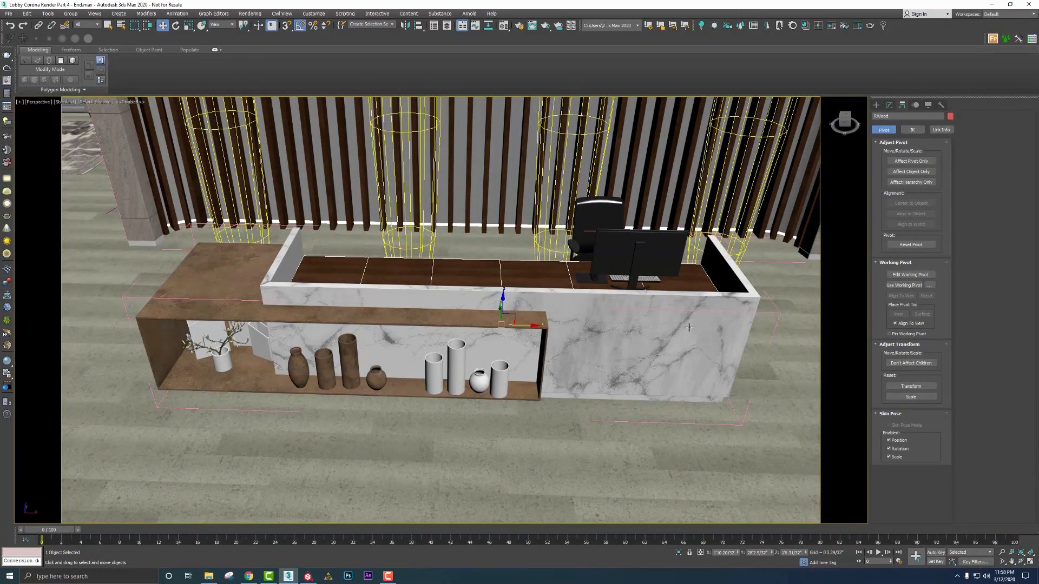
{"action": "left_click", "coordinate": [679, 357]}
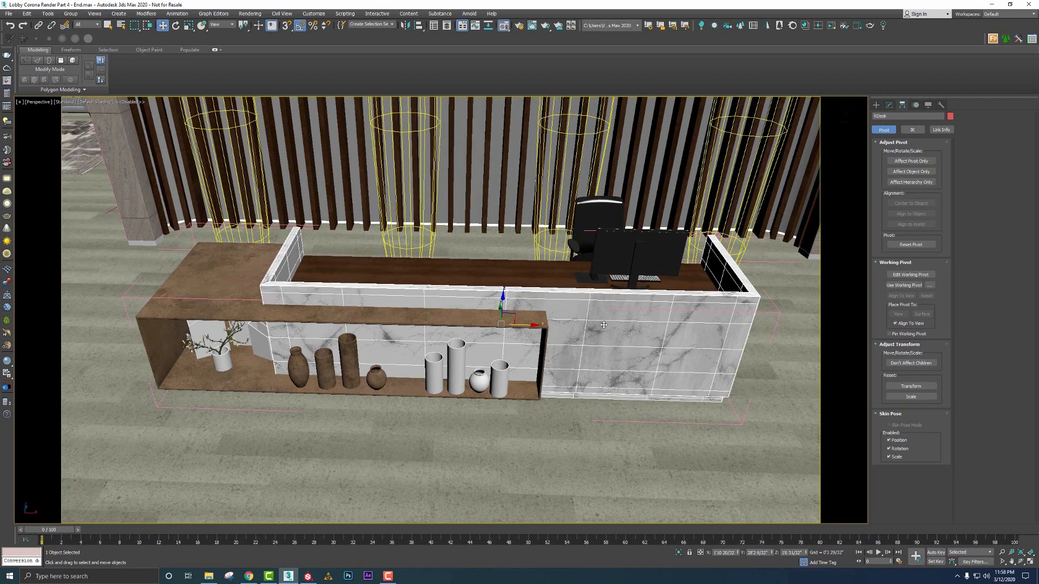
{"action": "key", "text": "m"}
{"action": "double_click", "coordinate": [383, 79]}
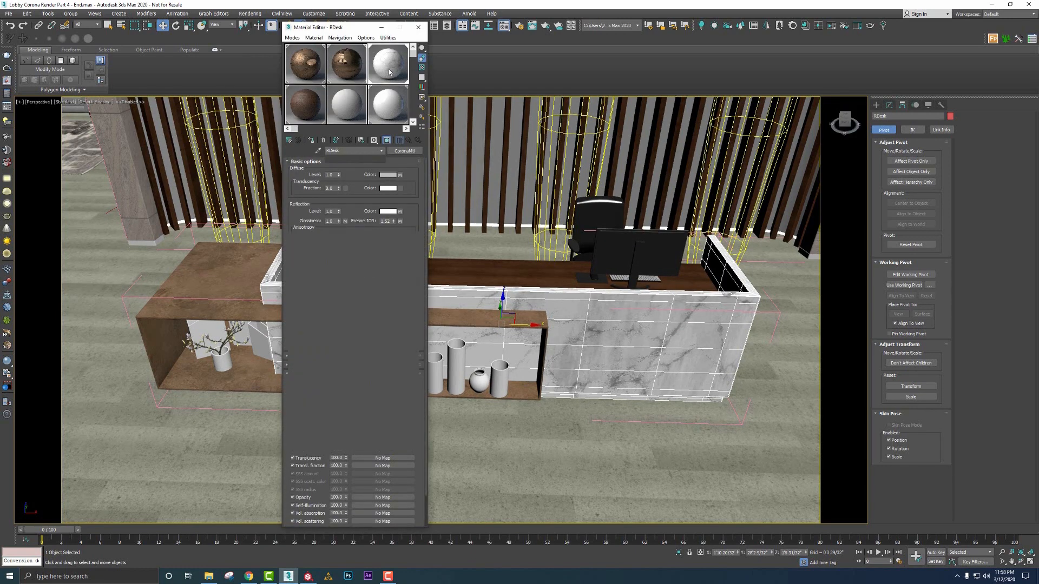
{"action": "scroll", "coordinate": [334, 473], "scroll_direction": "down", "scroll_amount": 3}
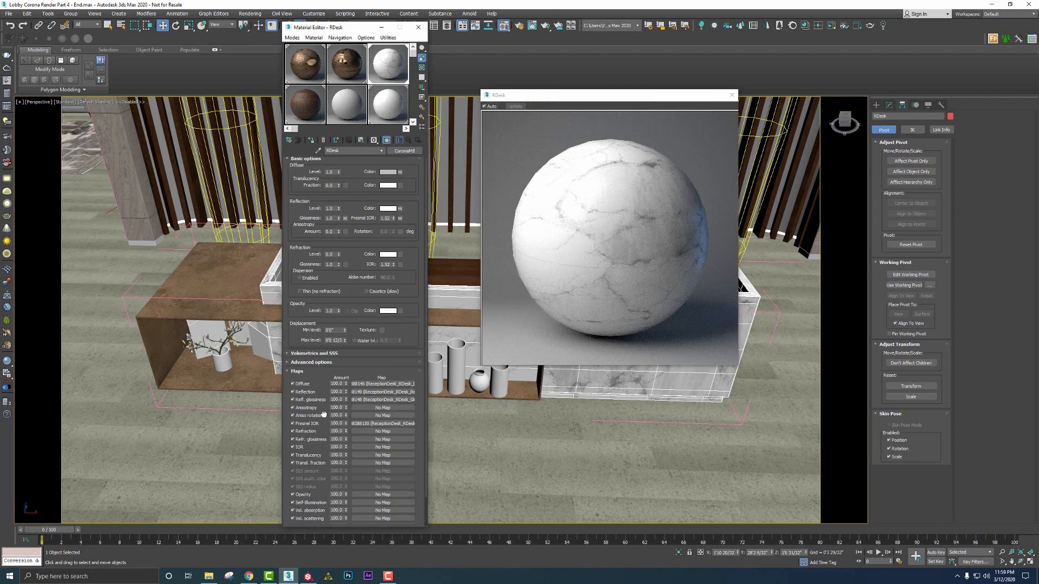
Compare the RDesk preview with the bump Corona Normal's Add gamma to input turned off and back on
{"action": "left_click", "coordinate": [402, 494]}
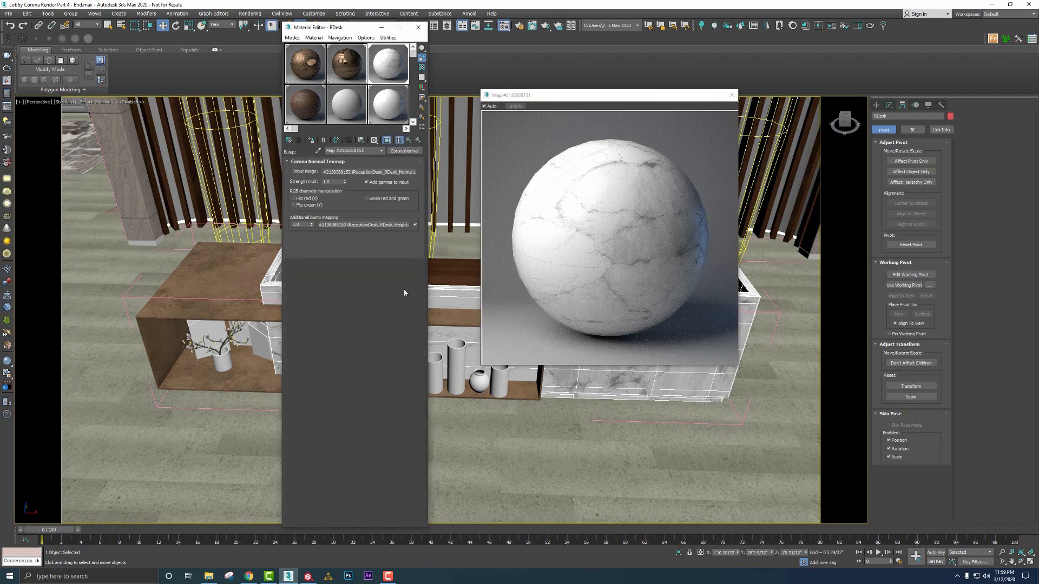
{"action": "left_click", "coordinate": [385, 184]}
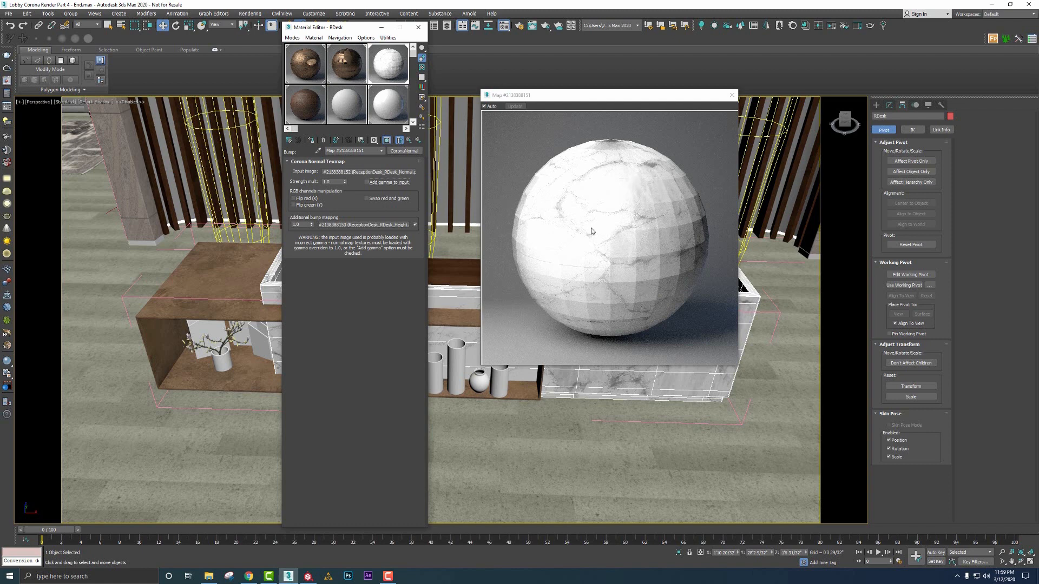
{"action": "left_click", "coordinate": [388, 182]}
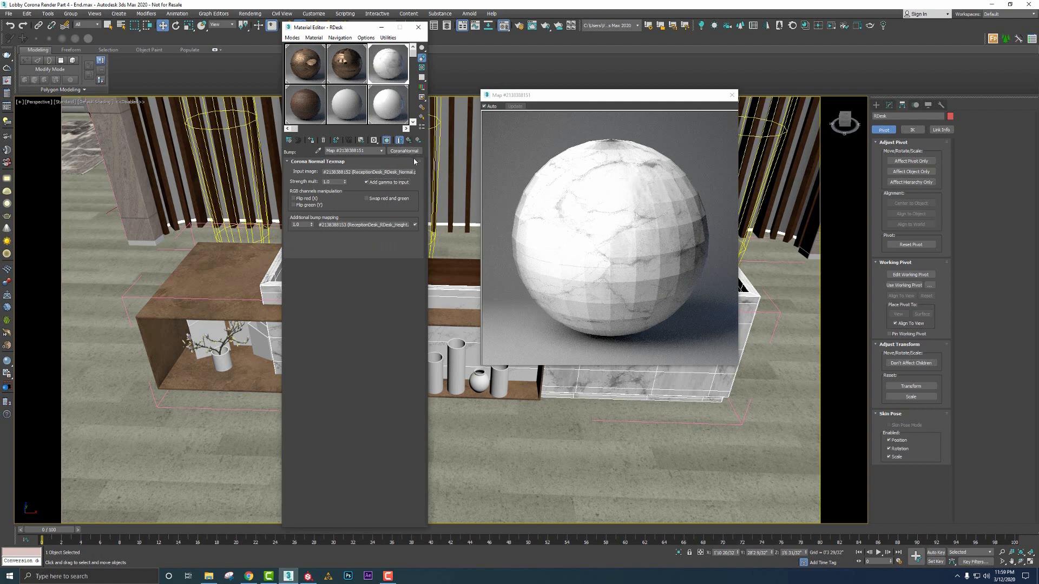
{"action": "key", "text": "Up"}
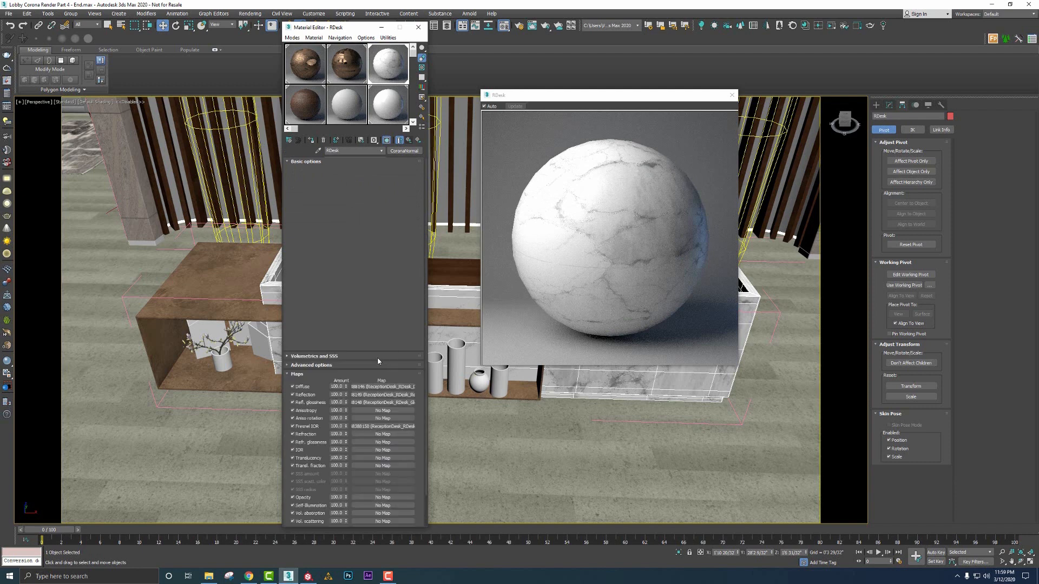
Compare RDesk's Fresnel IOR bitmap loaded with automatic gamma and with gamma override 1.0, and close the enlarged preview
{"action": "left_click", "coordinate": [374, 427]}
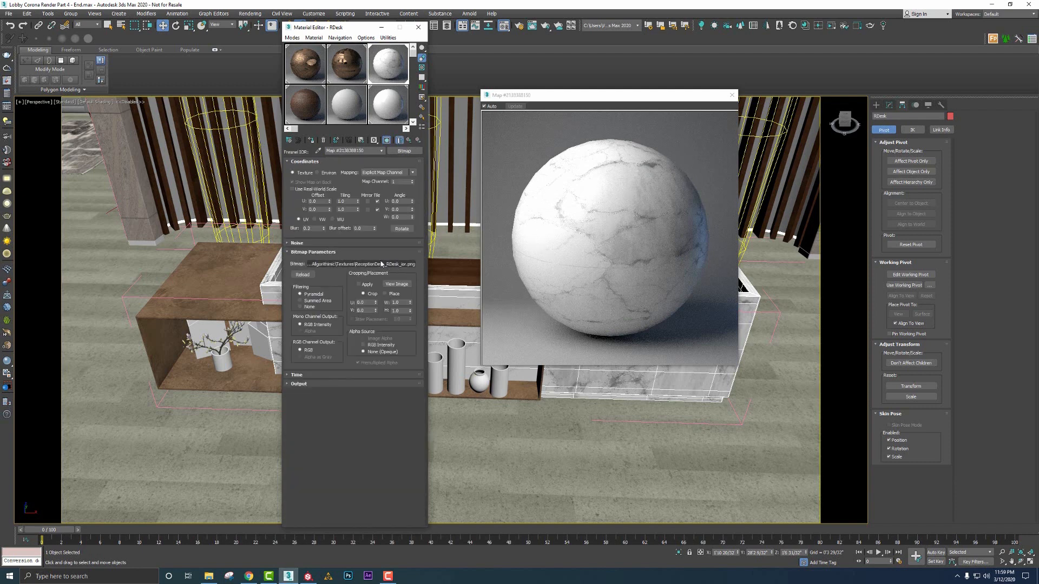
{"action": "left_click", "coordinate": [361, 264]}
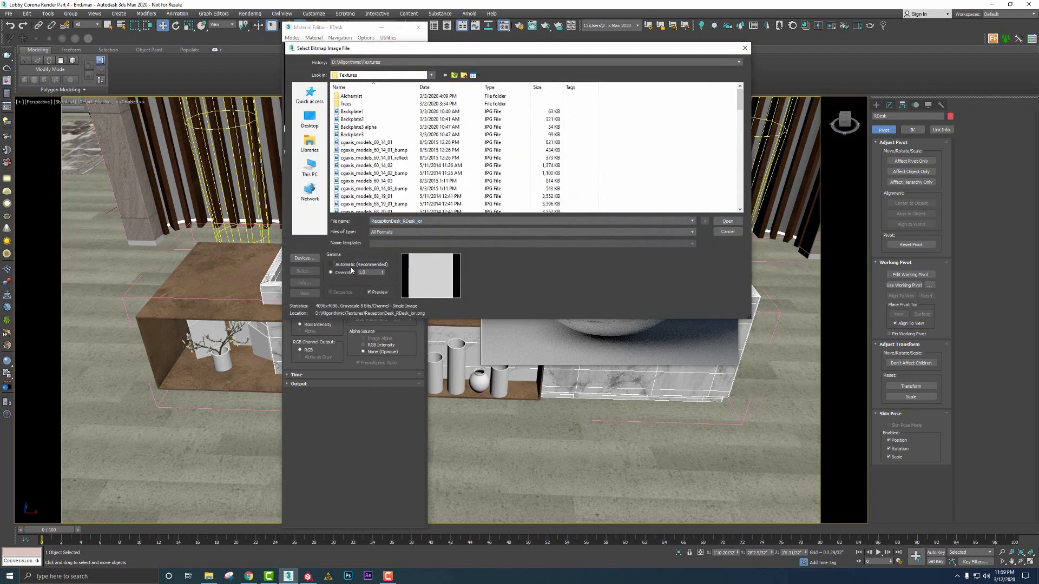
{"action": "left_click", "coordinate": [727, 221]}
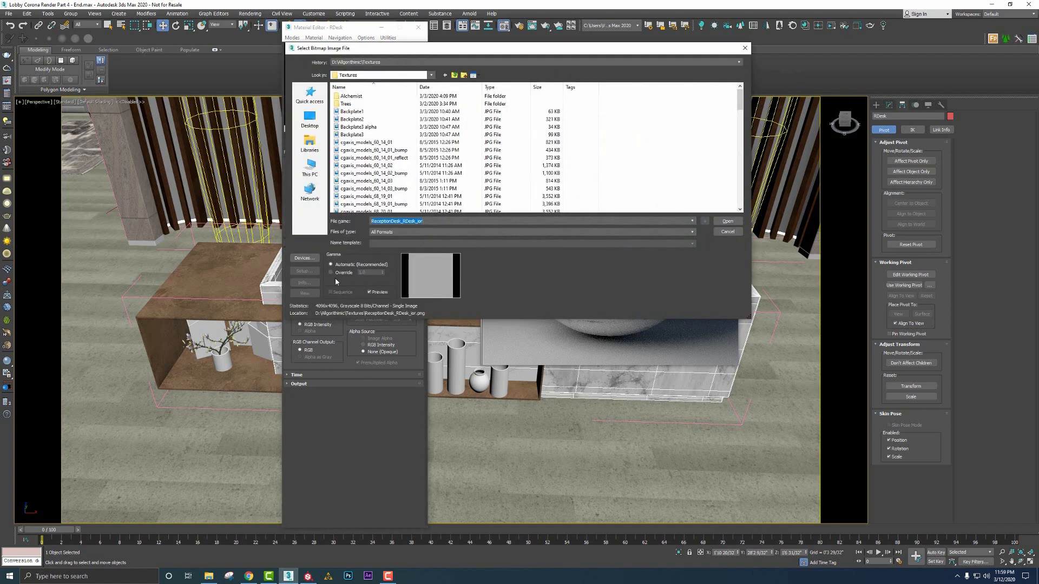
{"action": "left_click", "coordinate": [727, 221]}
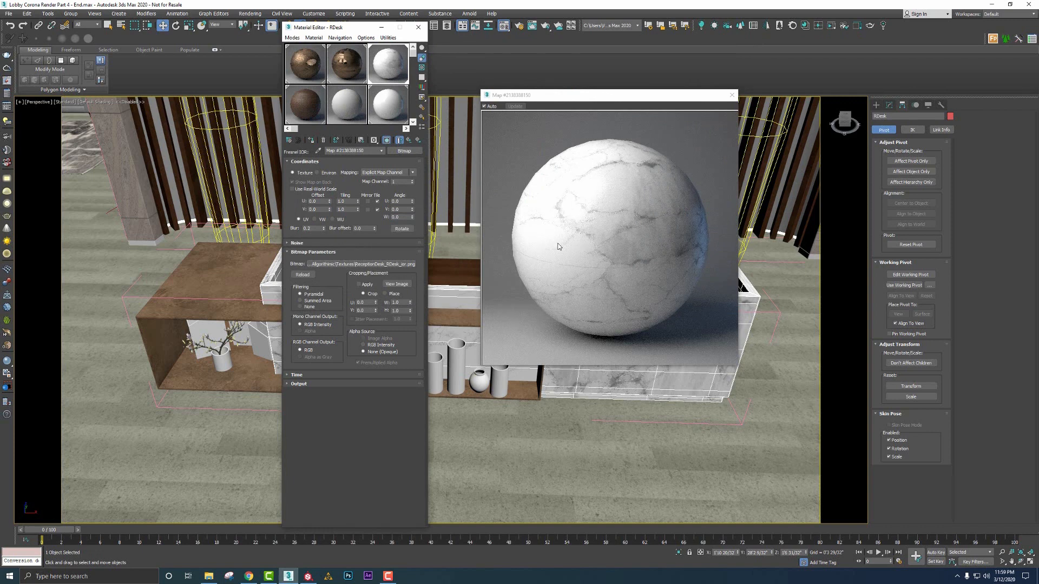
{"action": "left_click", "coordinate": [731, 96]}
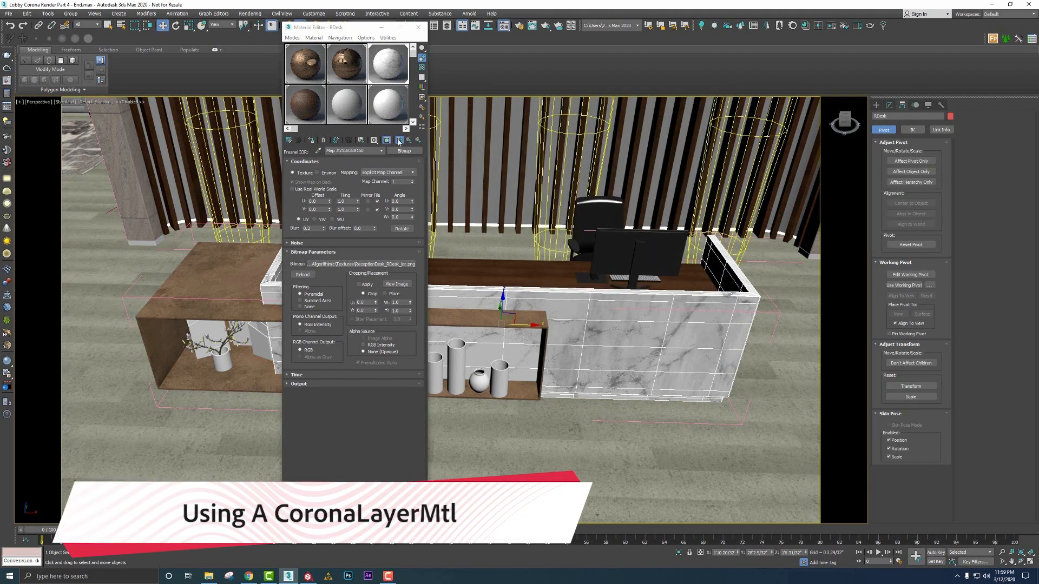
Return to the RDesk material and examine the self-illumination settings in its advanced options
{"action": "left_click", "coordinate": [399, 141]}
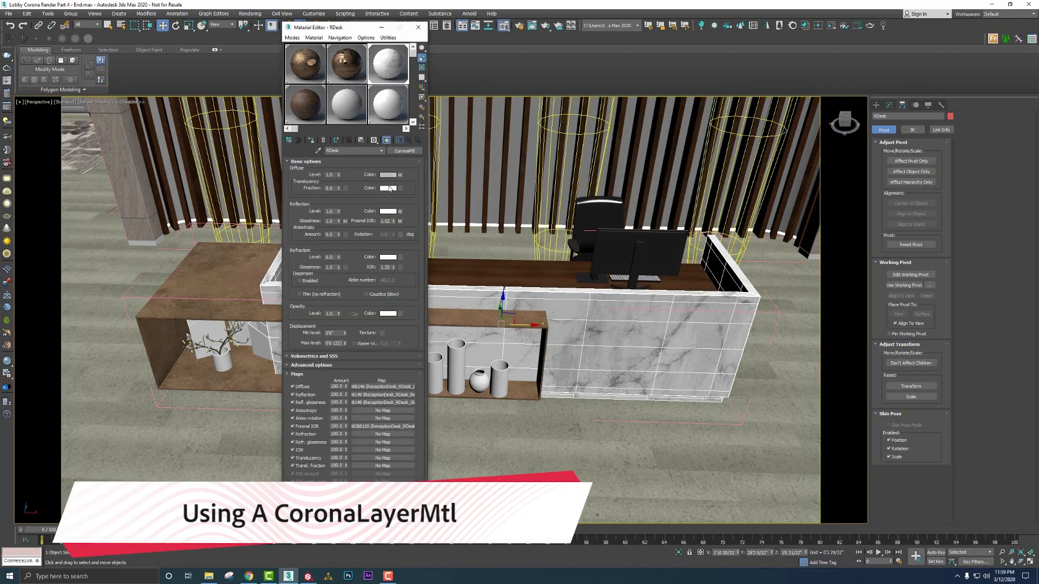
{"action": "left_click", "coordinate": [319, 365]}
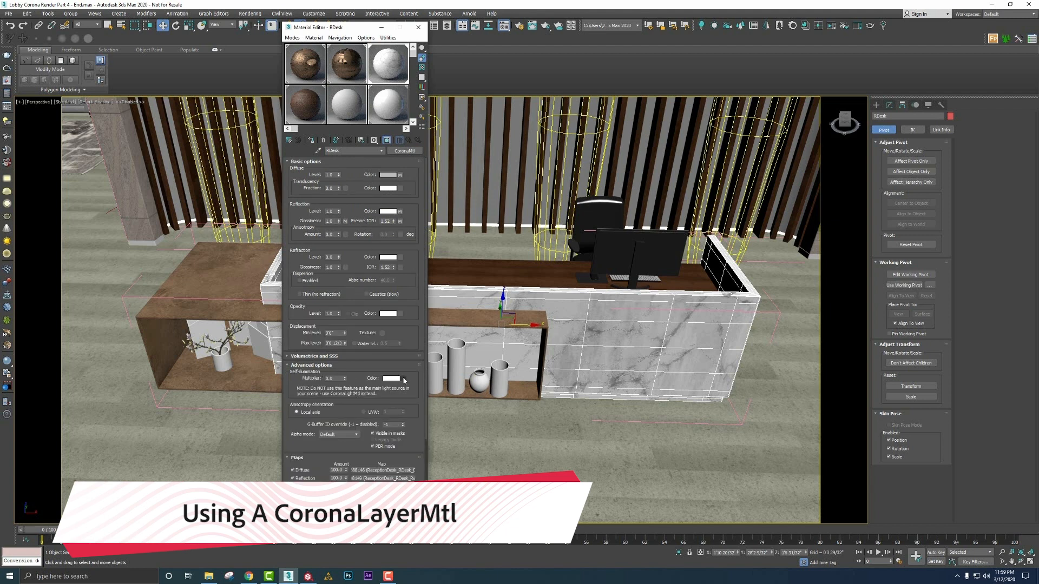
{"action": "left_click", "coordinate": [331, 379]}
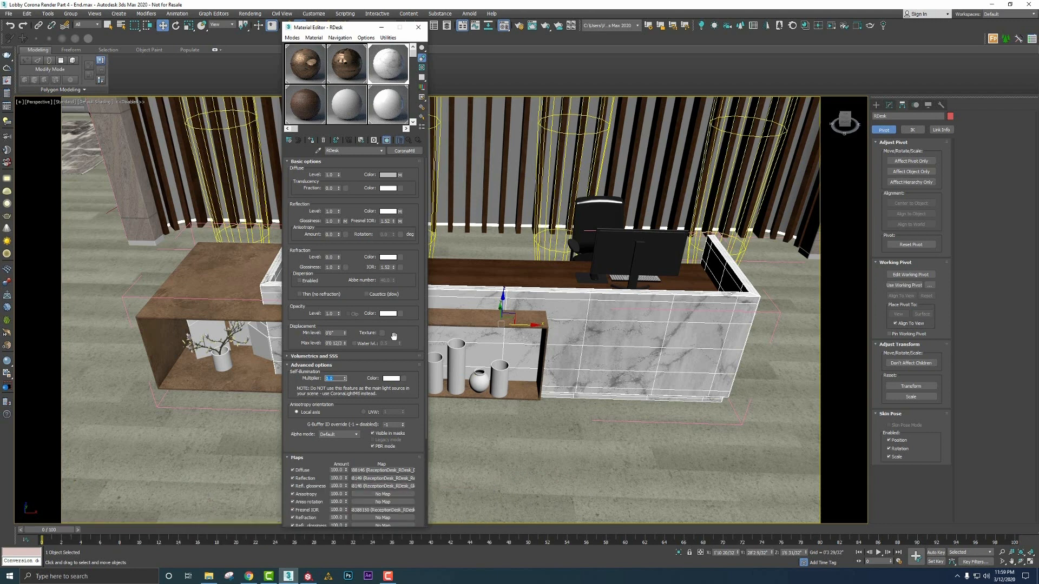
{"action": "type", "text": "1"}
{"action": "key", "text": "Return"}
Change the RDesk material to a CoronaLayeredMtl, keeping the old material as sub-material
{"action": "left_click", "coordinate": [409, 153]}
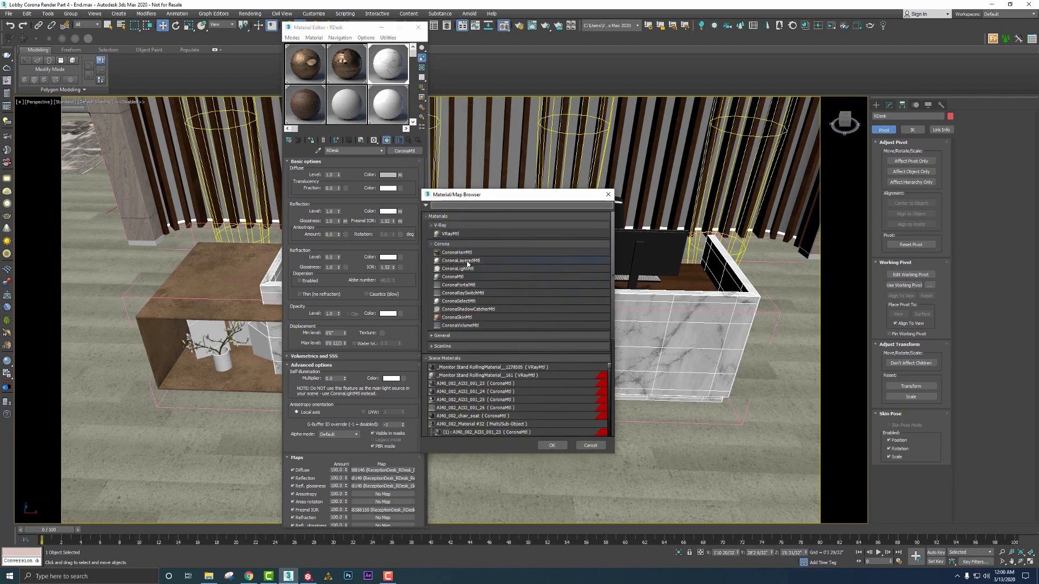
{"action": "double_click", "coordinate": [469, 260]}
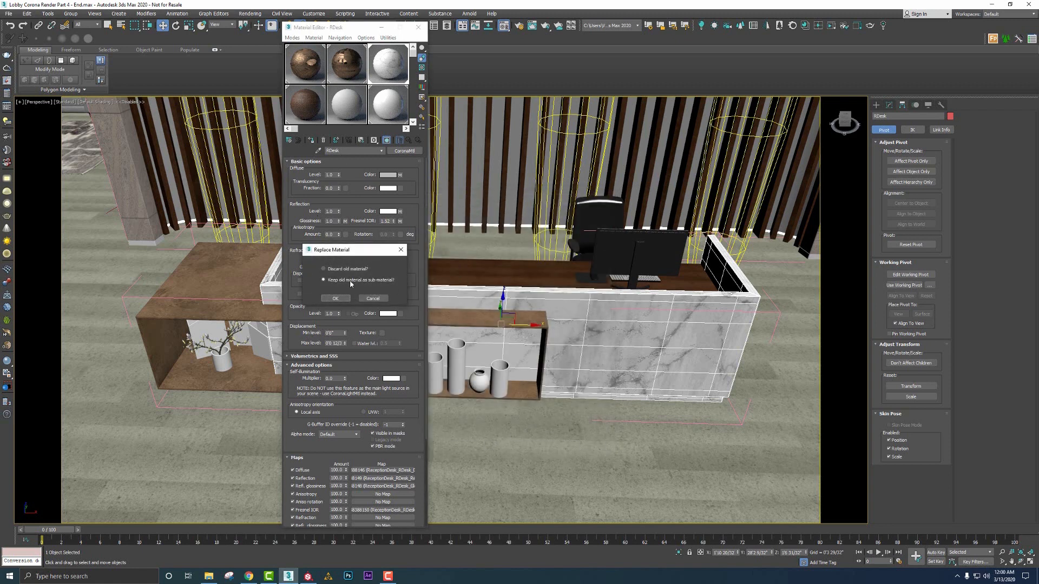
{"action": "left_click", "coordinate": [339, 297]}
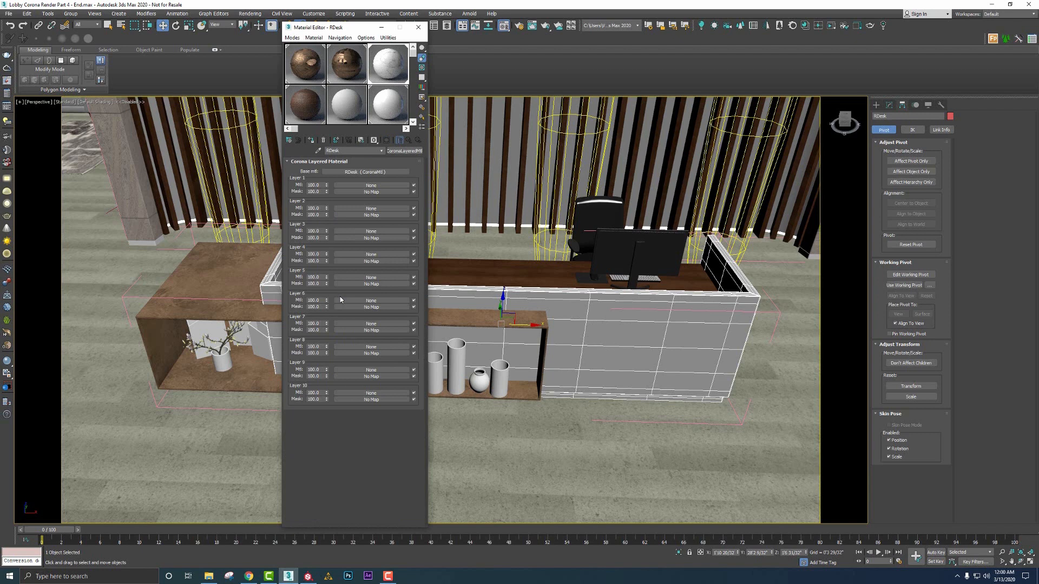
Switch to File Explorer, search the Textures folder for Emissive and inspect the Reception Emissive Mask image
{"action": "left_click", "coordinate": [209, 575]}
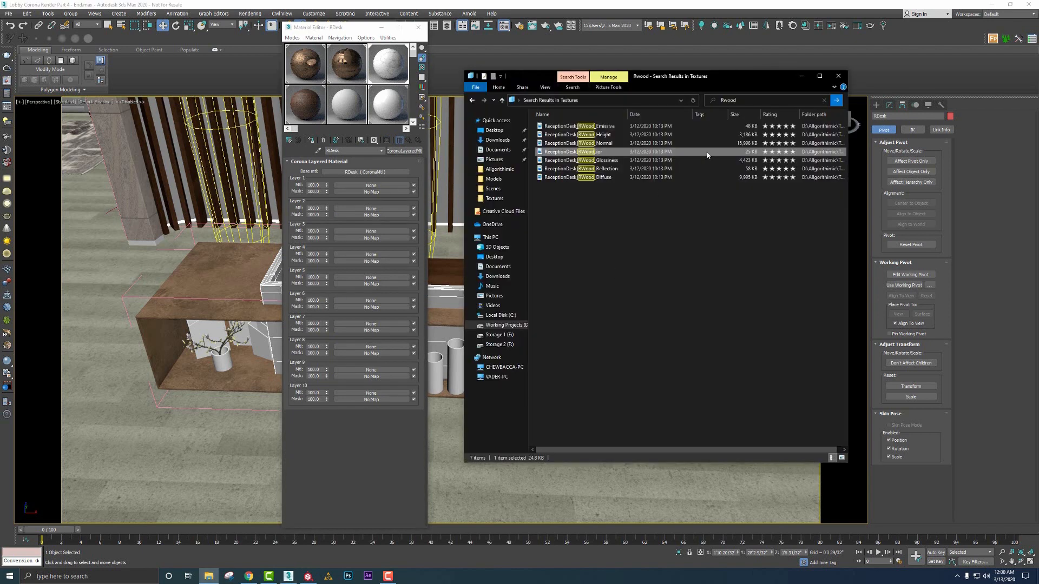
{"action": "left_click", "coordinate": [748, 100]}
{"action": "key", "text": "ctrl+a"}
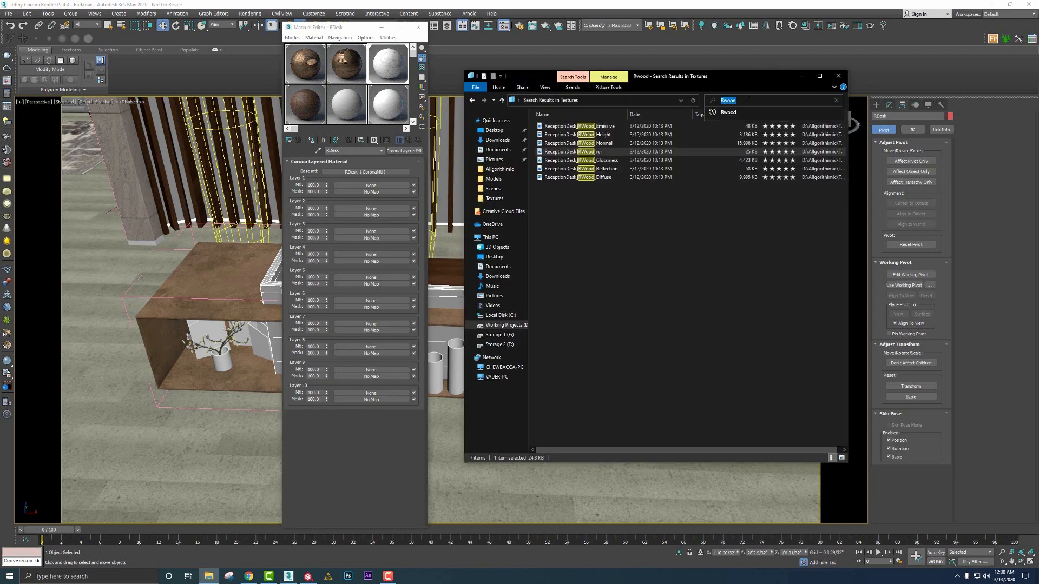
{"action": "type", "text": "E"}
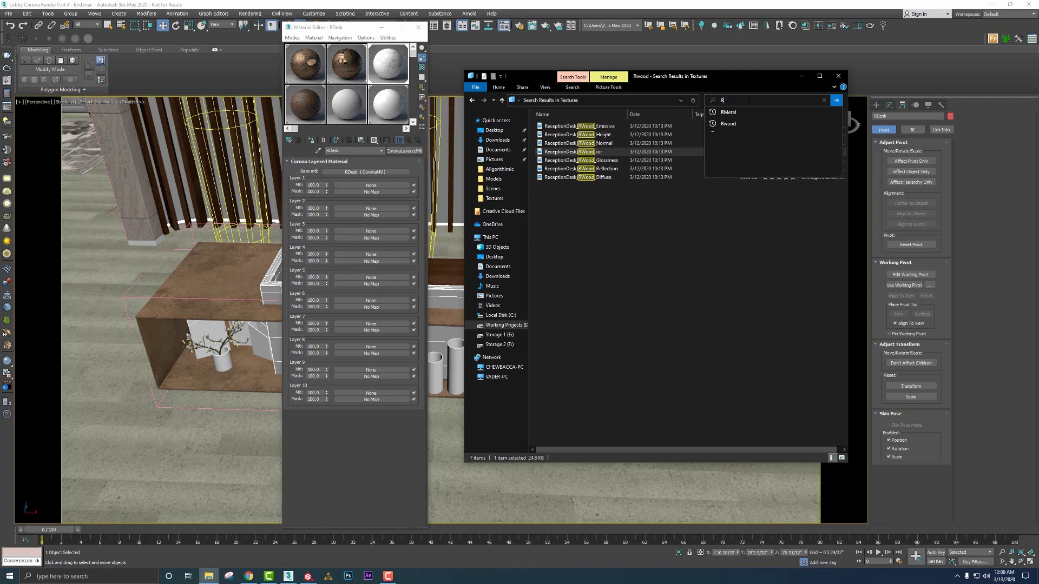
{"action": "type", "text": "missive"}
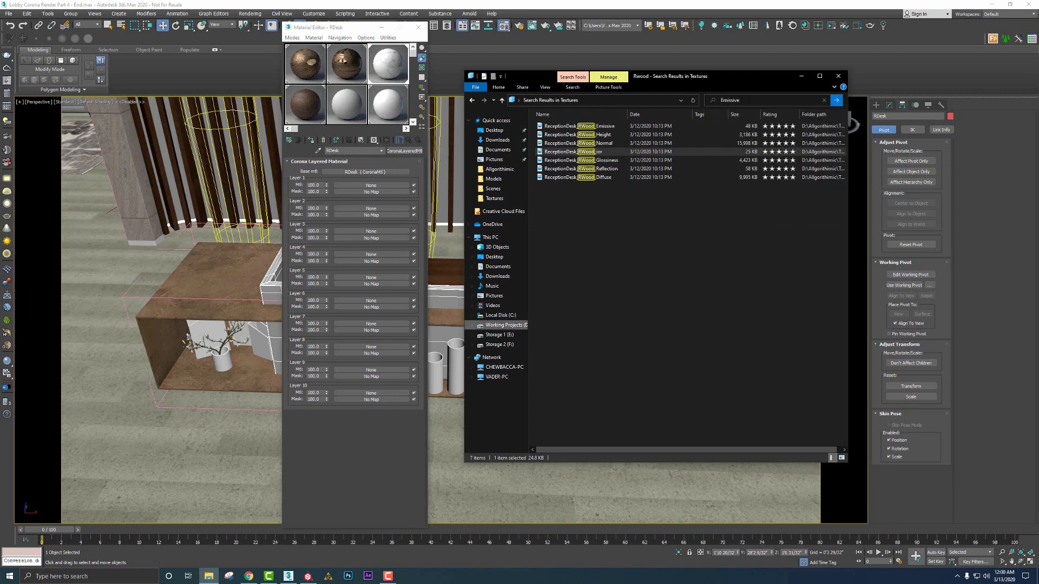
{"action": "left_click", "coordinate": [574, 135]}
{"action": "double_click", "coordinate": [586, 143]}
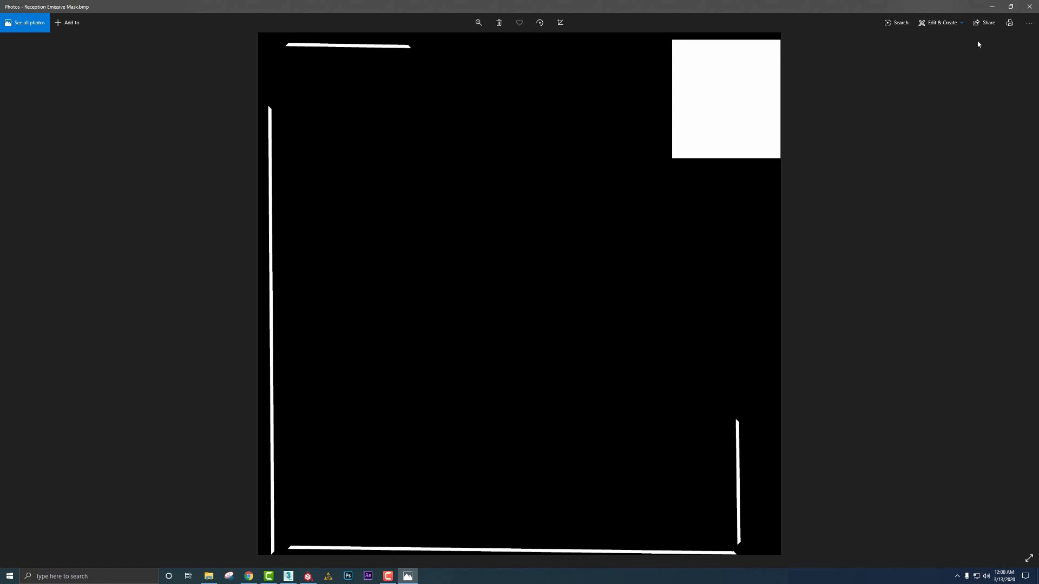
{"action": "left_click", "coordinate": [991, 6]}
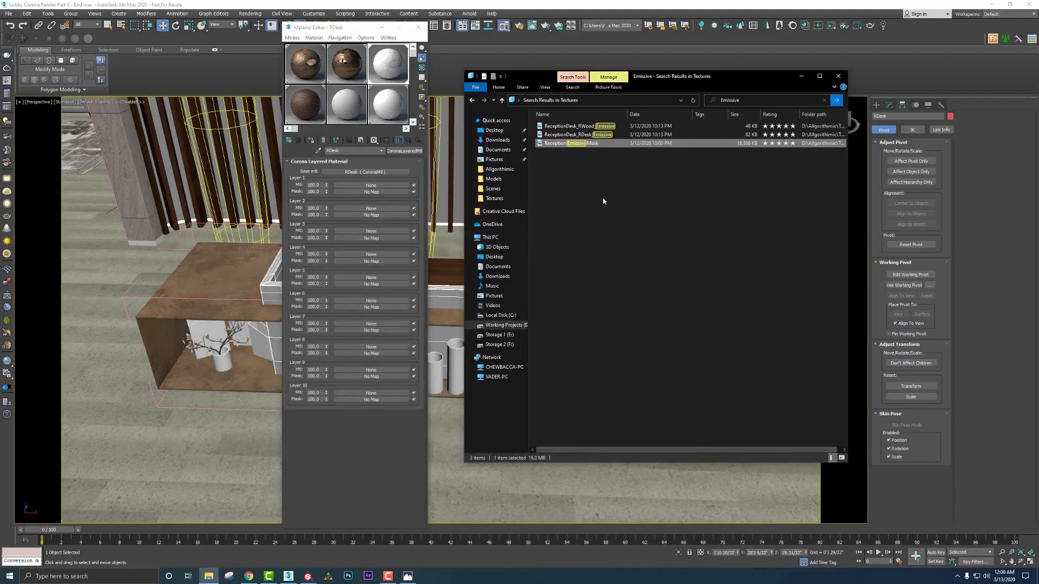
Assign a CoronaLightMtl to layer 1 of the RDesk material with a pale warm orange colour and intensity 5.0
{"action": "left_click", "coordinate": [346, 185]}
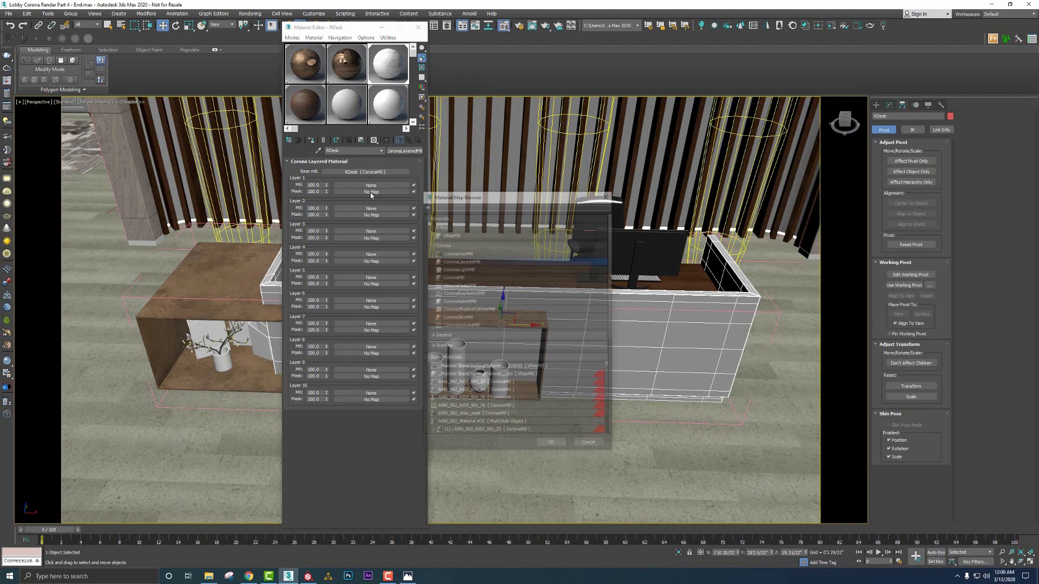
{"action": "double_click", "coordinate": [463, 269]}
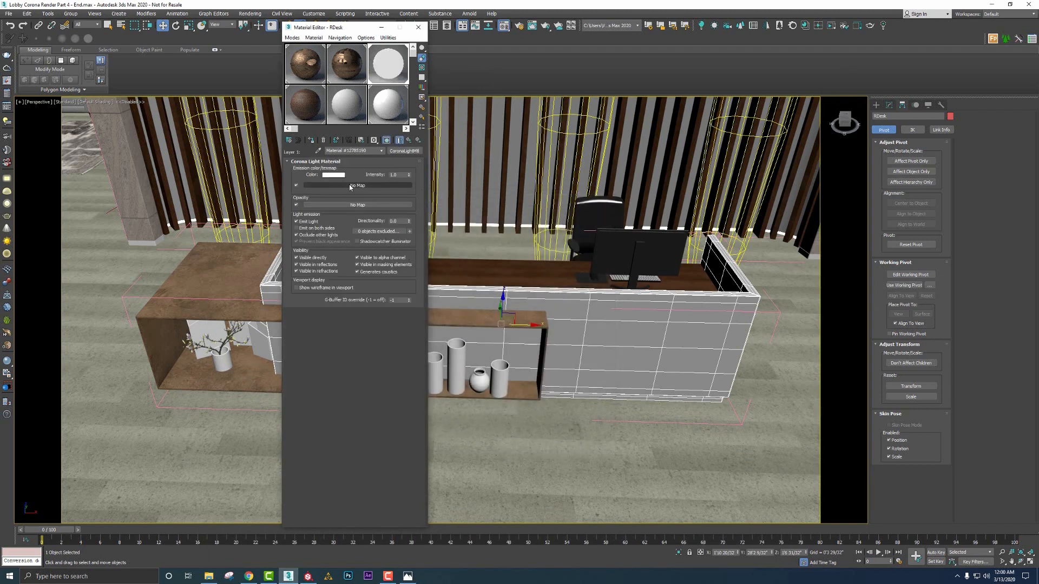
{"action": "left_click", "coordinate": [333, 175]}
{"action": "left_click", "coordinate": [263, 79]}
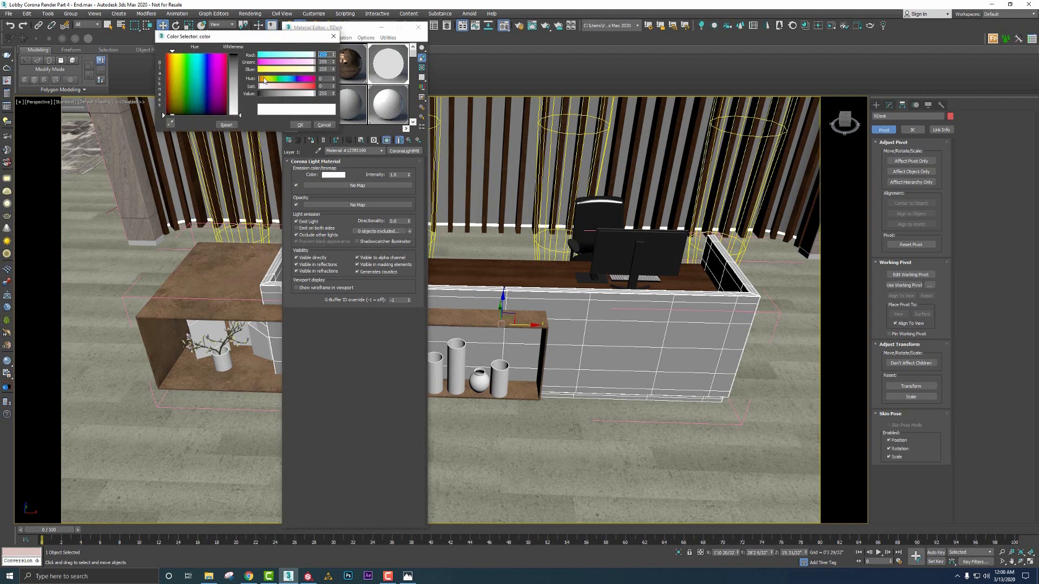
{"action": "mouse_move", "coordinate": [273, 87]}
{"action": "left_mouse_down"}
{"action": "mouse_move", "coordinate": [306, 87]}
{"action": "mouse_move", "coordinate": [284, 87]}
{"action": "left_mouse_up"}
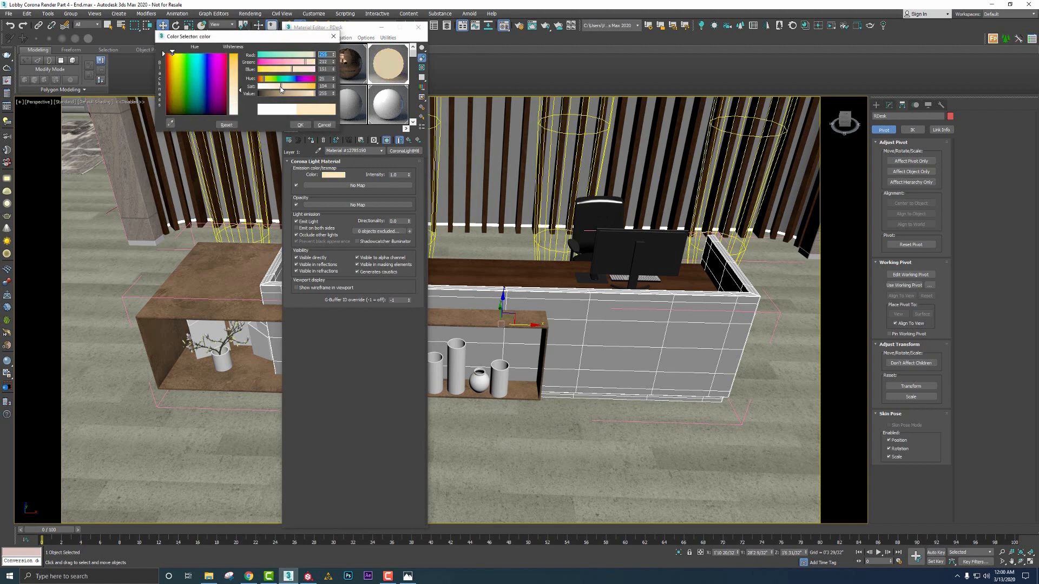
{"action": "left_click", "coordinate": [300, 125]}
{"action": "double_click", "coordinate": [395, 175]}
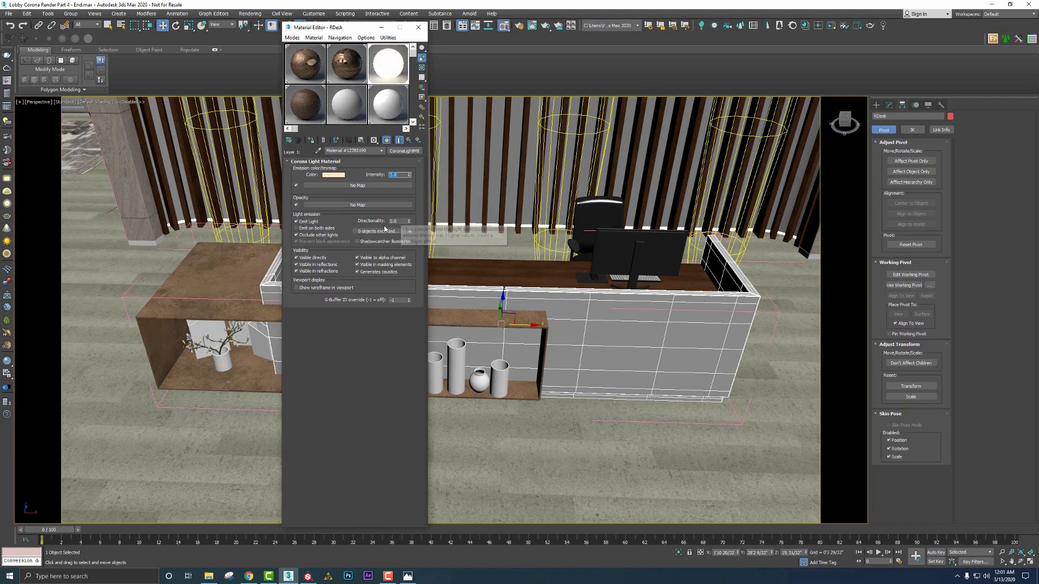
{"action": "left_click", "coordinate": [409, 141]}
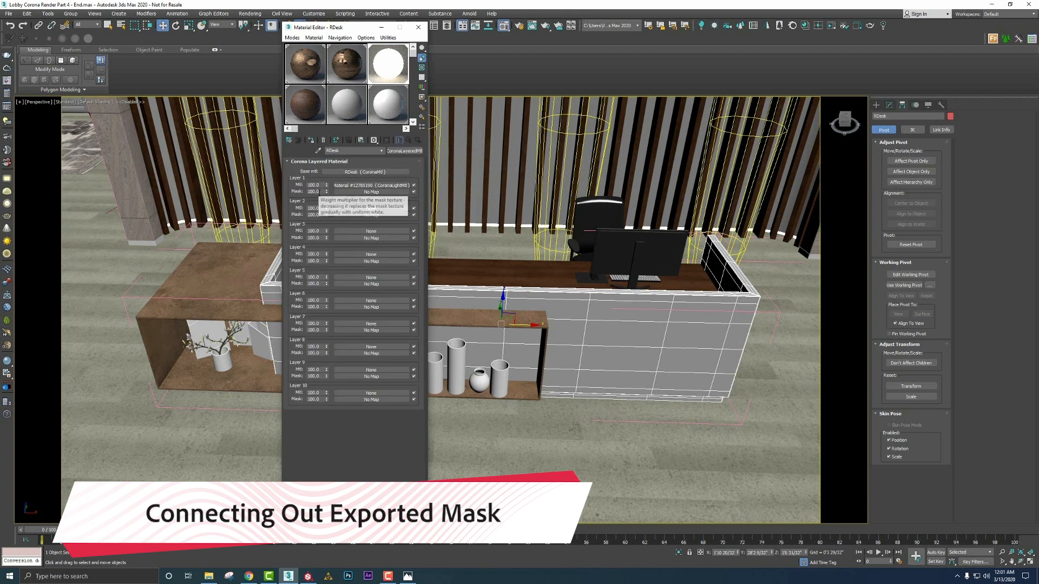
Load the Reception Emissive Mask image from File Explorer as the layer 1 mask
{"action": "left_click_drag", "start_coordinate": [322, 193], "coordinate": [298, 194]}
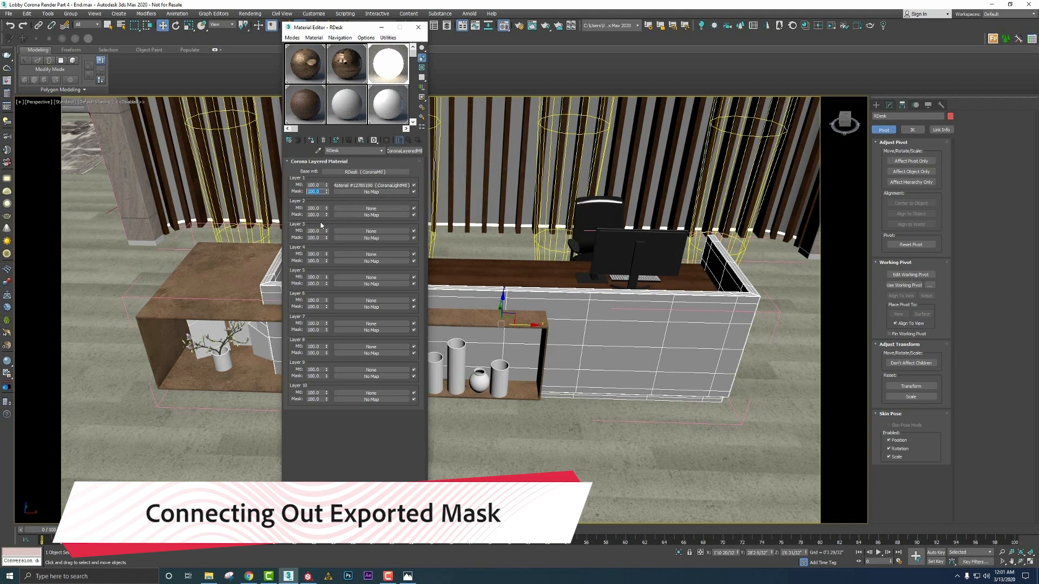
{"action": "left_click", "coordinate": [209, 576]}
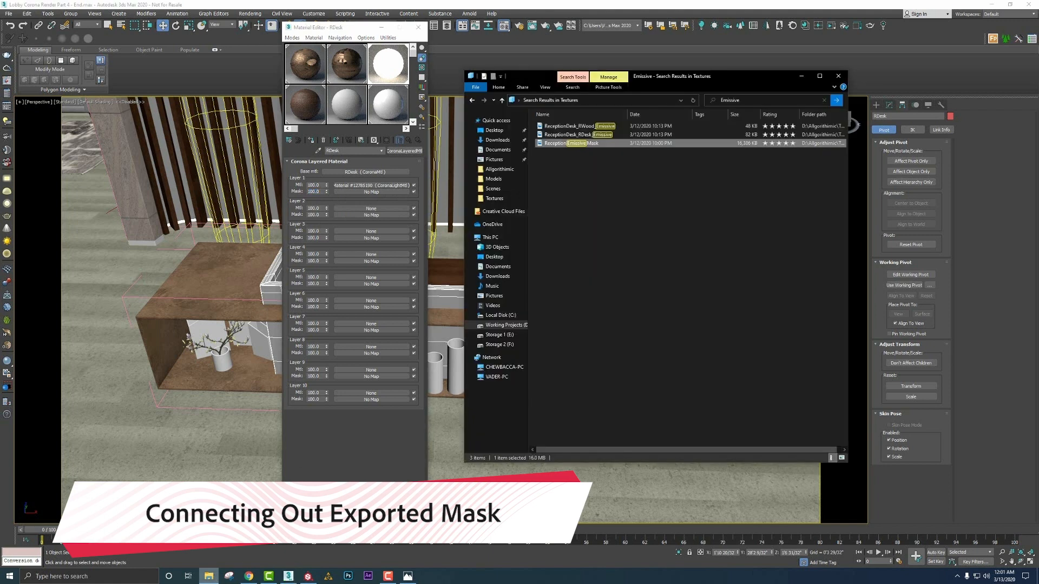
{"action": "left_click_drag", "start_coordinate": [584, 144], "coordinate": [350, 192]}
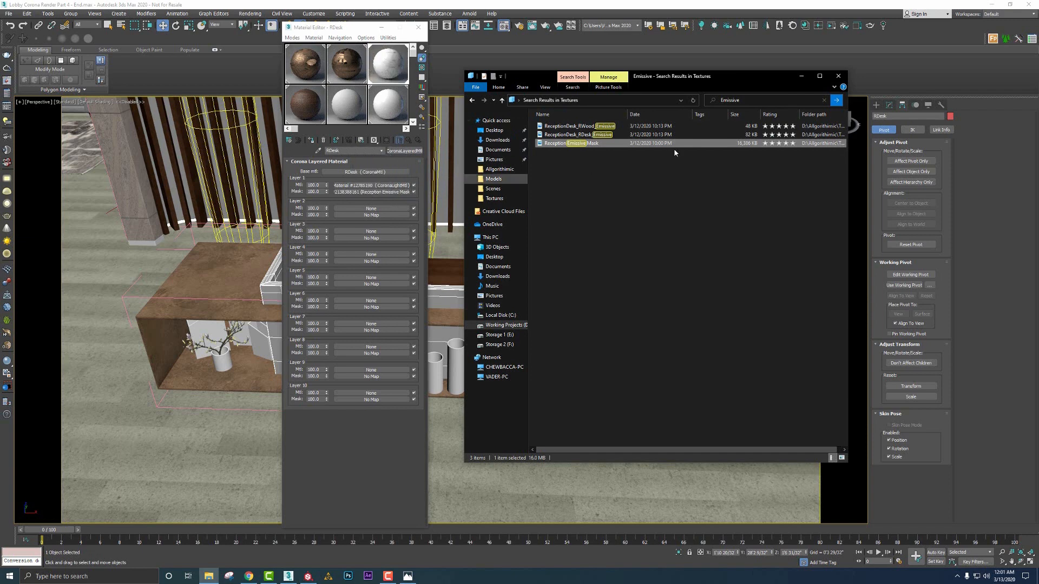
{"action": "left_click", "coordinate": [801, 76]}
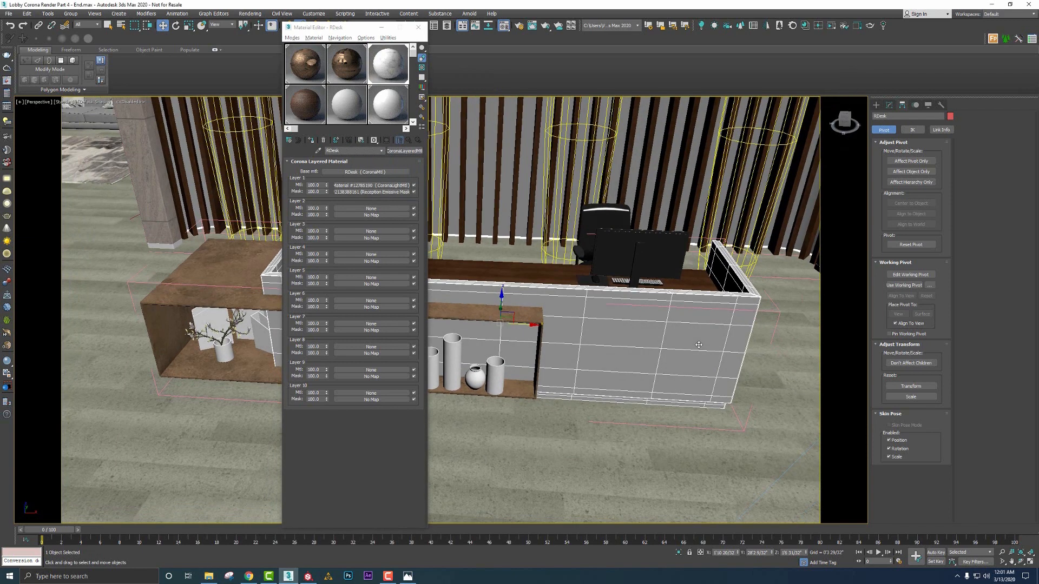
Show the RDesk base material in the viewport, isolate the desk and inspect the recessed strip around its underside
{"action": "left_click", "coordinate": [373, 172]}
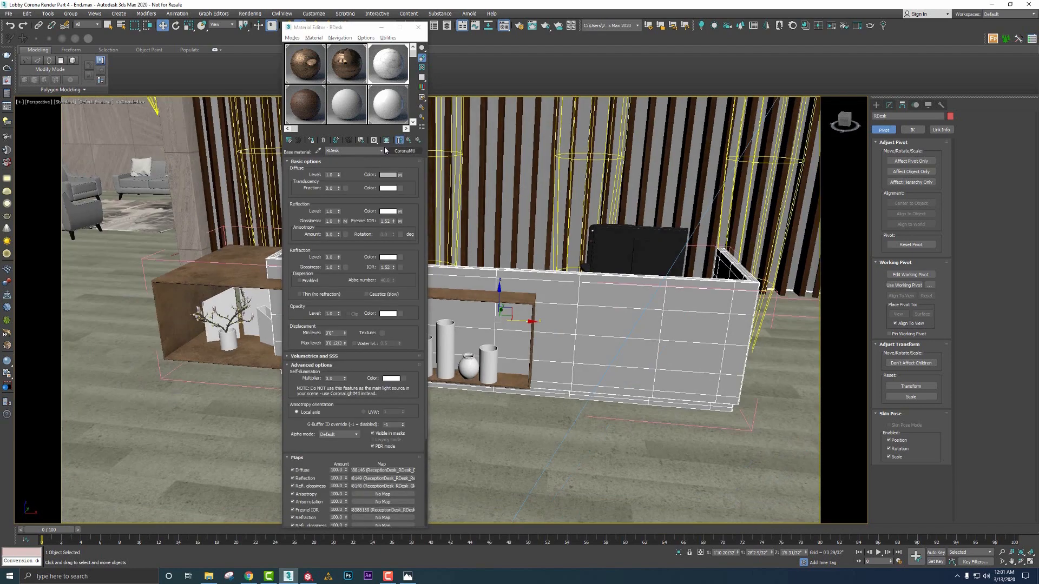
{"action": "left_click", "coordinate": [386, 141]}
{"action": "middle_click_drag", "start_coordinate": [638, 250], "coordinate": [546, 228]}
{"action": "scroll", "coordinate": [534, 259], "scroll_direction": "up", "scroll_amount": 3}
{"action": "right_click", "coordinate": [547, 265]}
{"action": "left_click", "coordinate": [570, 199]}
{"action": "scroll", "coordinate": [591, 233], "scroll_direction": "up", "scroll_amount": 3}
{"action": "scroll", "coordinate": [591, 233], "scroll_direction": "up", "scroll_amount": 3}
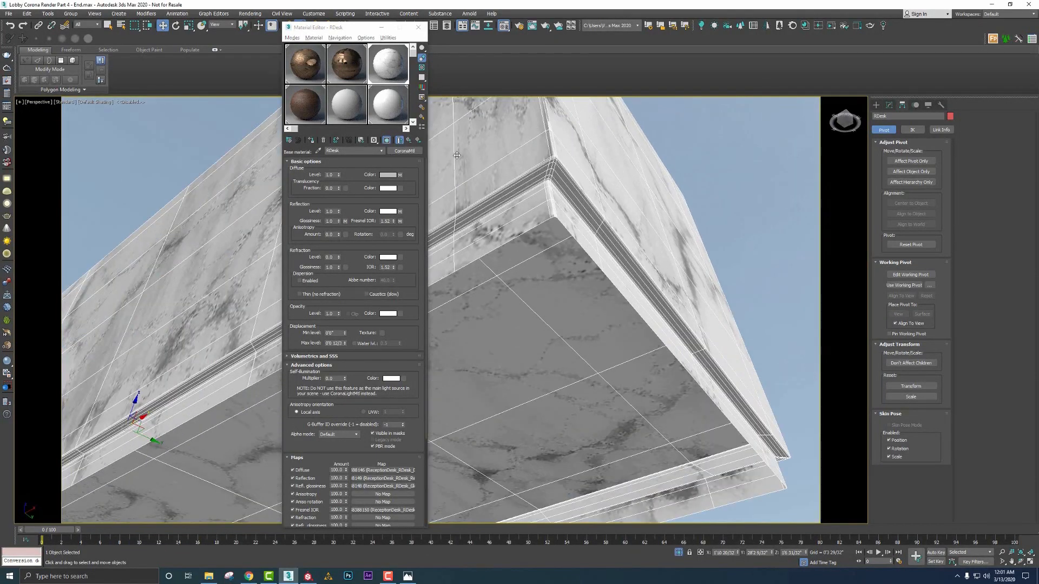
Display layer 1's light material and its emissive mask bitmap on the isolated desk and examine the mask's coverage along the base
{"action": "left_click", "coordinate": [408, 141]}
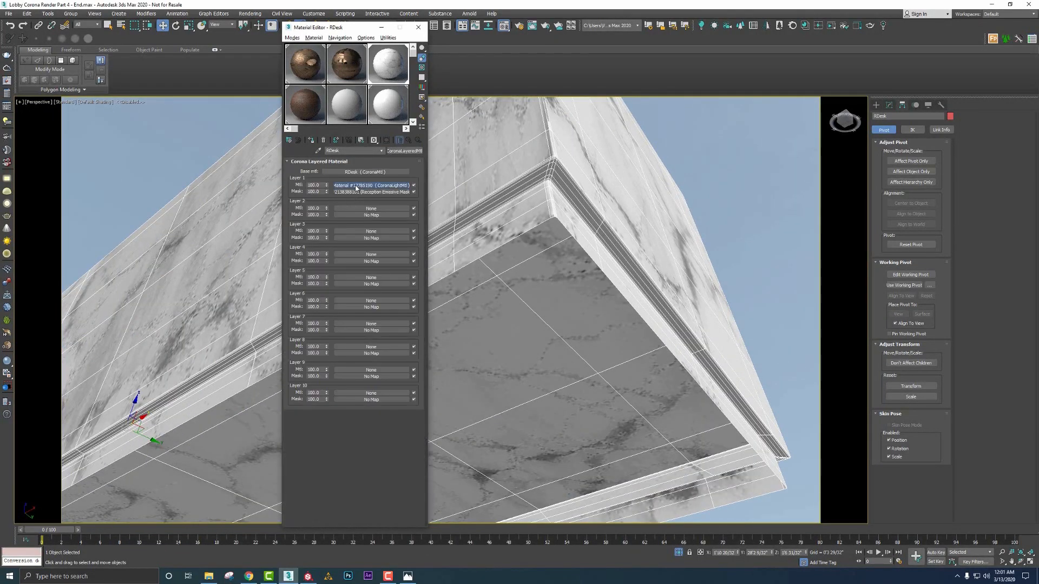
{"action": "left_click", "coordinate": [371, 185]}
{"action": "left_click", "coordinate": [386, 140]}
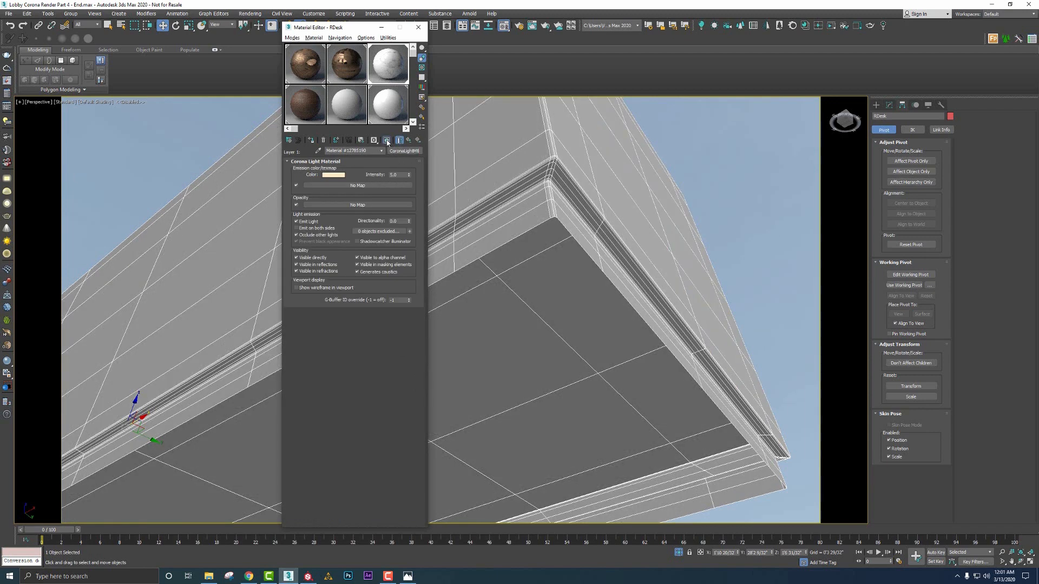
{"action": "left_click", "coordinate": [399, 140]}
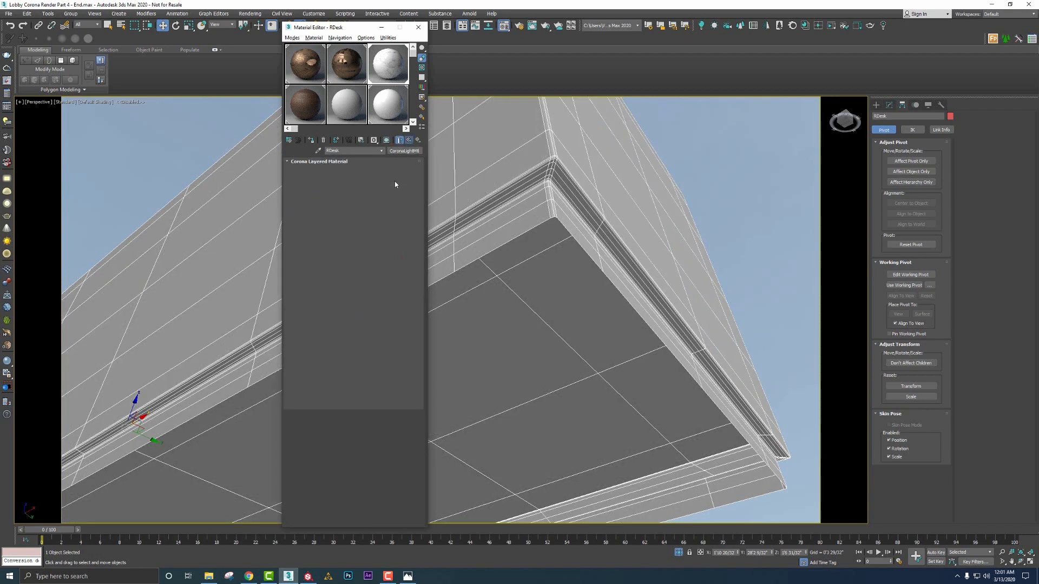
{"action": "left_click", "coordinate": [377, 193]}
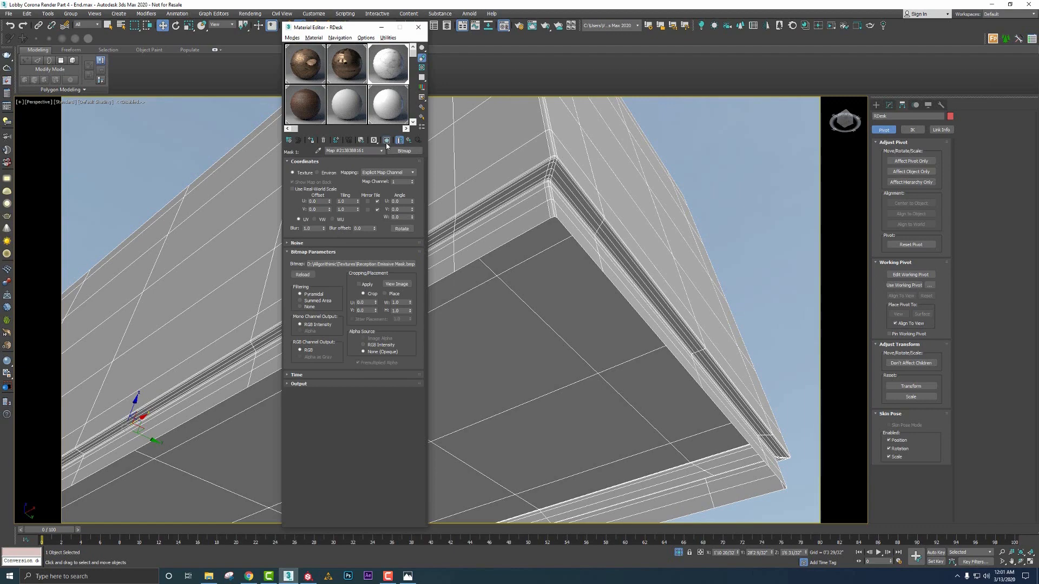
{"action": "left_click", "coordinate": [387, 140]}
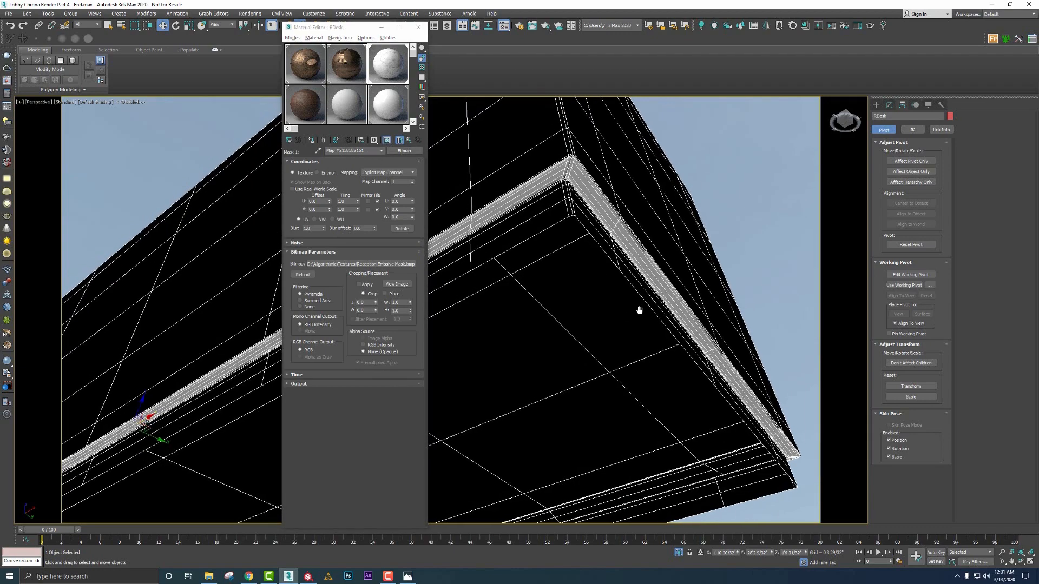
{"action": "scroll", "coordinate": [631, 309], "scroll_direction": "down", "scroll_amount": 5}
{"action": "middle_click_drag", "start_coordinate": [217, 298], "coordinate": [615, 261]}
{"action": "middle_click_drag", "start_coordinate": [676, 275], "coordinate": [542, 281]}
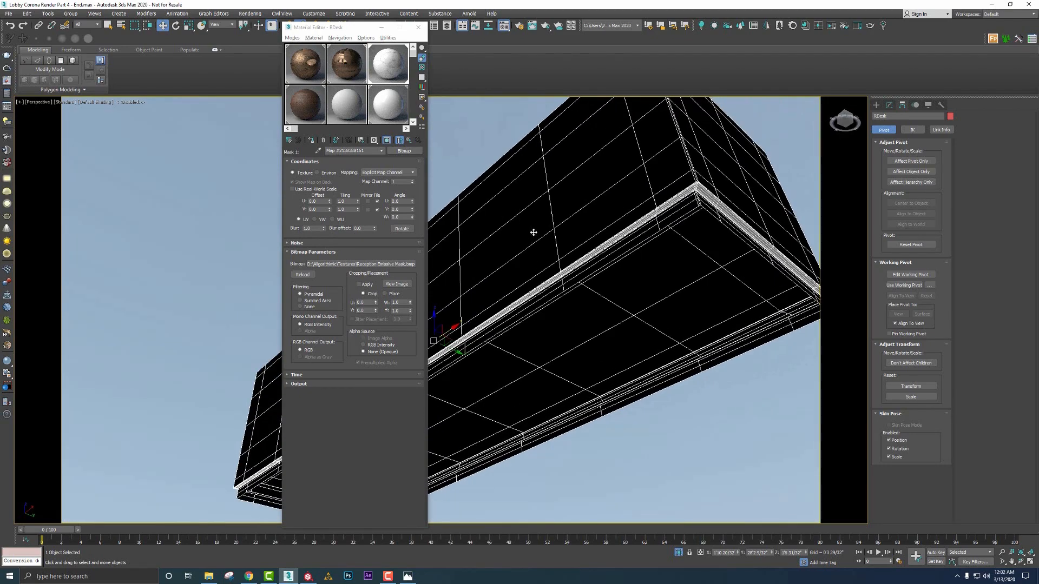
{"action": "middle_click_drag", "start_coordinate": [533, 232], "coordinate": [566, 266], "text": "alt"}
End the desk's isolation and switch the viewport to the Reception camera
{"action": "right_click", "coordinate": [566, 265]}
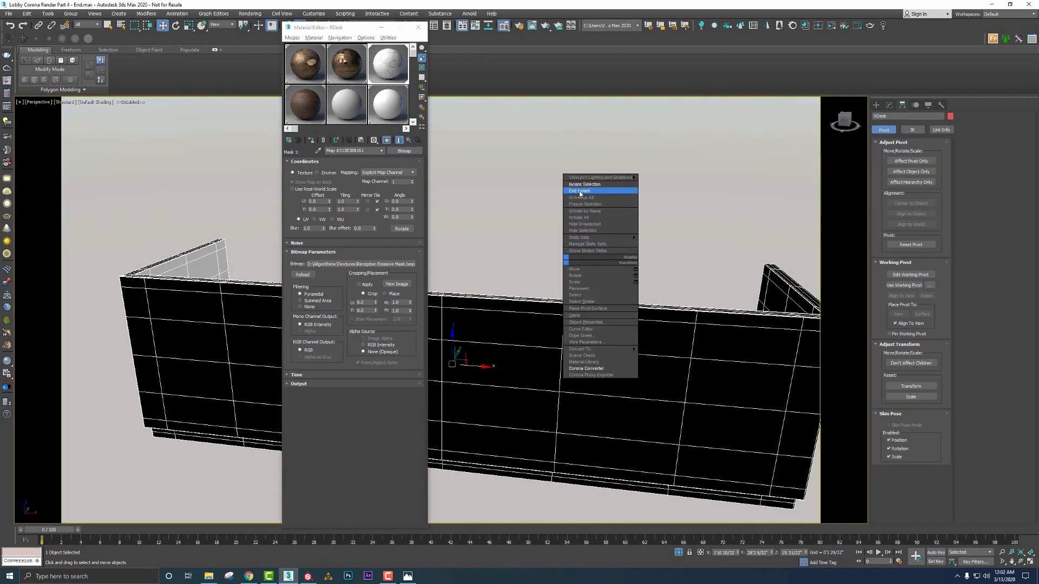
{"action": "left_click", "coordinate": [589, 193]}
{"action": "key", "text": "c"}
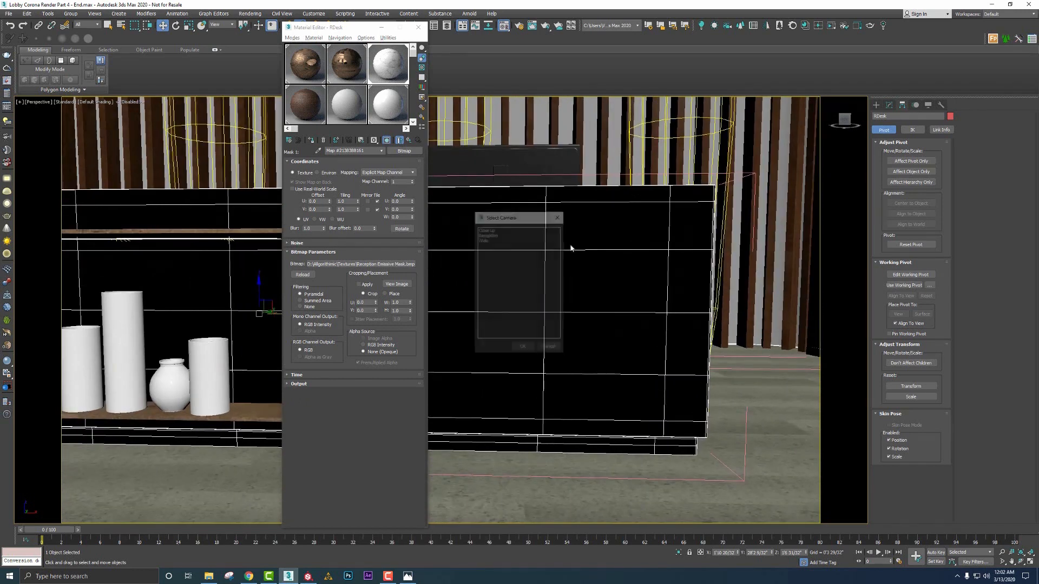
{"action": "double_click", "coordinate": [494, 233]}
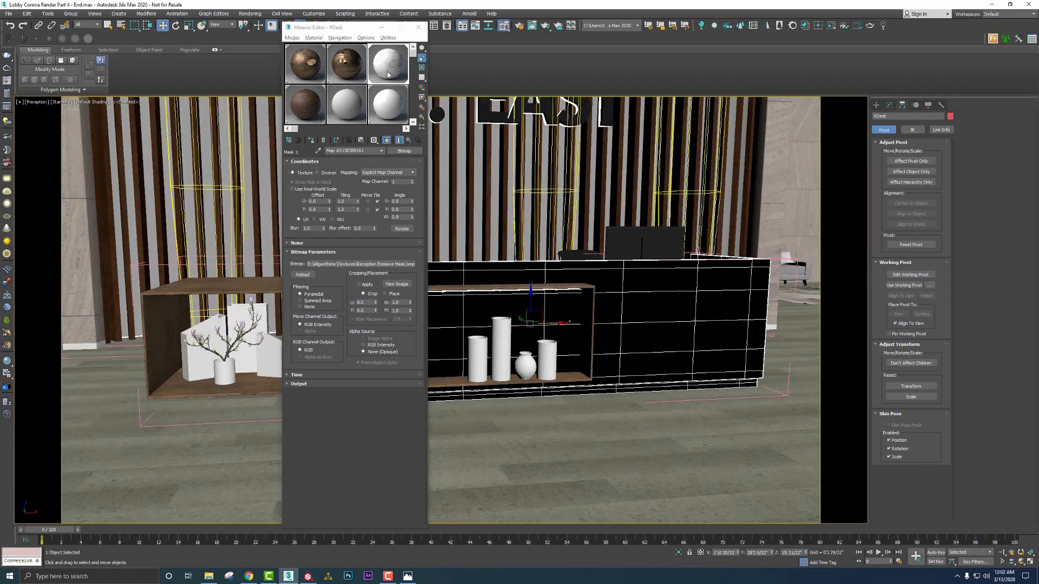
Show the RDesk base material in the viewport again and return to the layered material's settings
{"action": "left_click", "coordinate": [400, 140]}
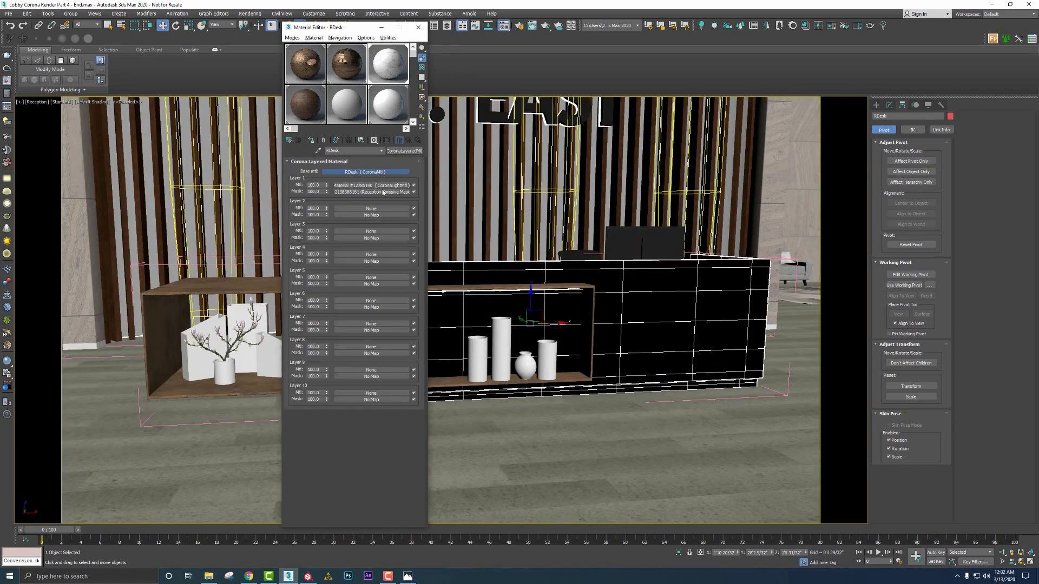
{"action": "left_click", "coordinate": [381, 174]}
{"action": "left_click", "coordinate": [386, 140]}
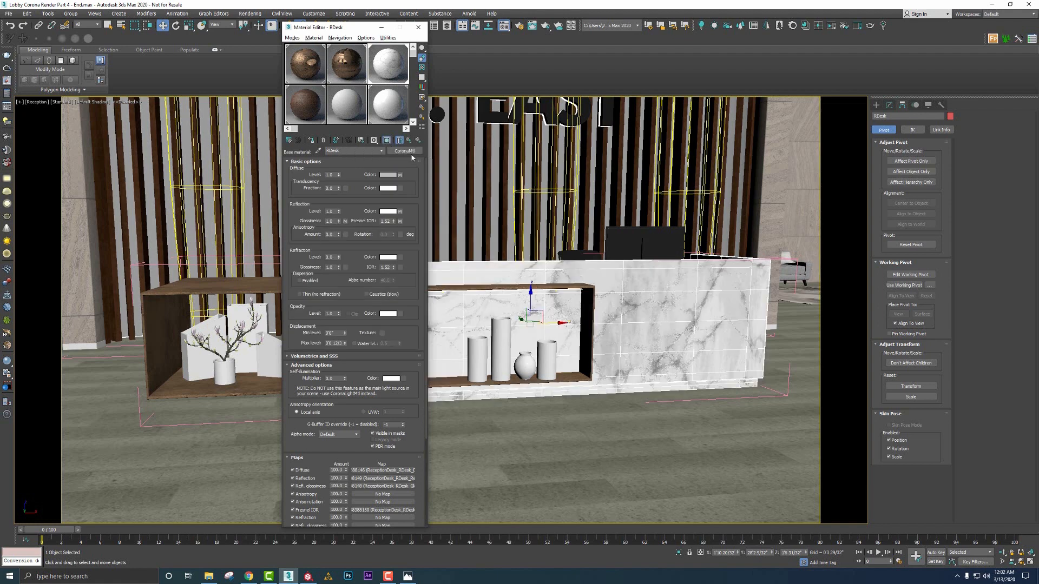
{"action": "left_click", "coordinate": [400, 140]}
Start a Corona interactive render and limit it to a region around the desk's lower right corner and floor
{"action": "right_click", "coordinate": [569, 225]}
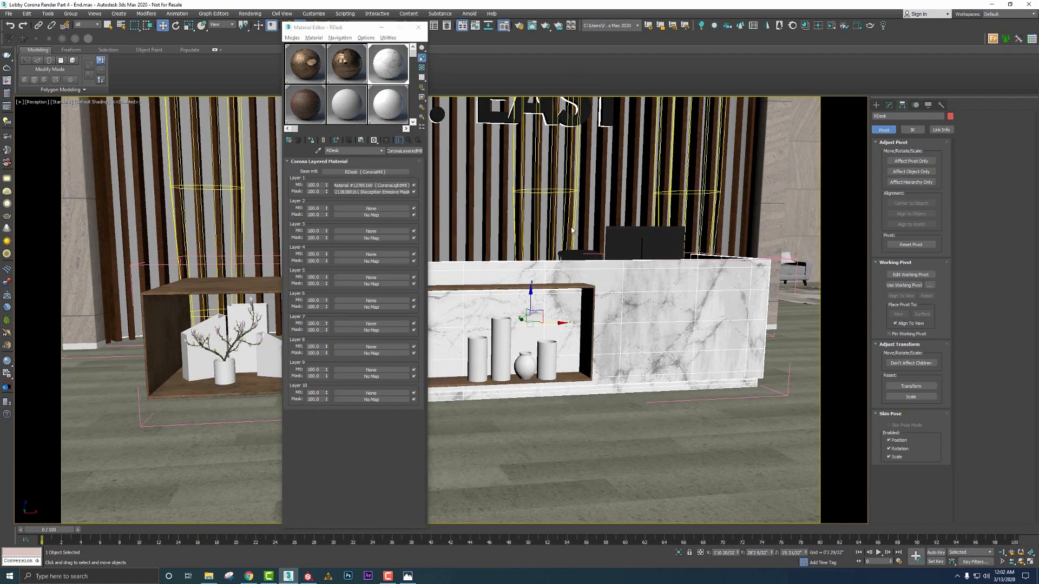
{"action": "left_click", "coordinate": [828, 27]}
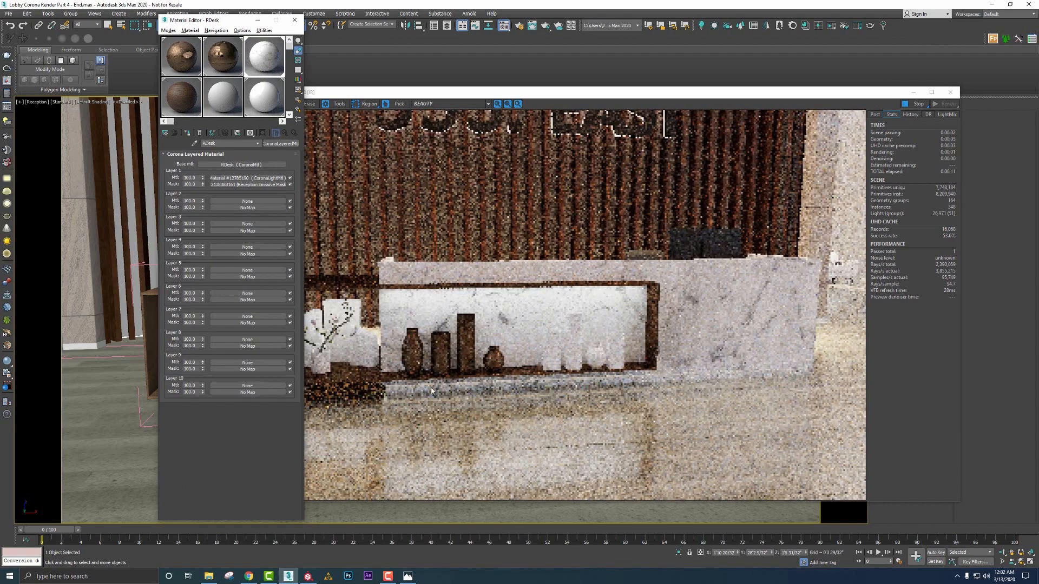
{"action": "left_click", "coordinate": [755, 360]}
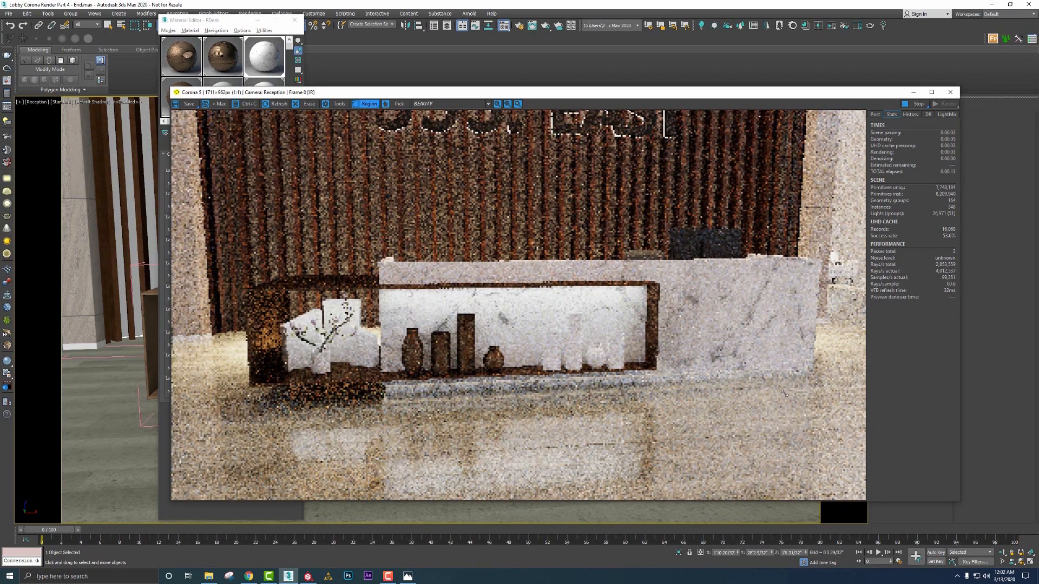
{"action": "left_click_drag", "start_coordinate": [677, 344], "coordinate": [828, 410]}
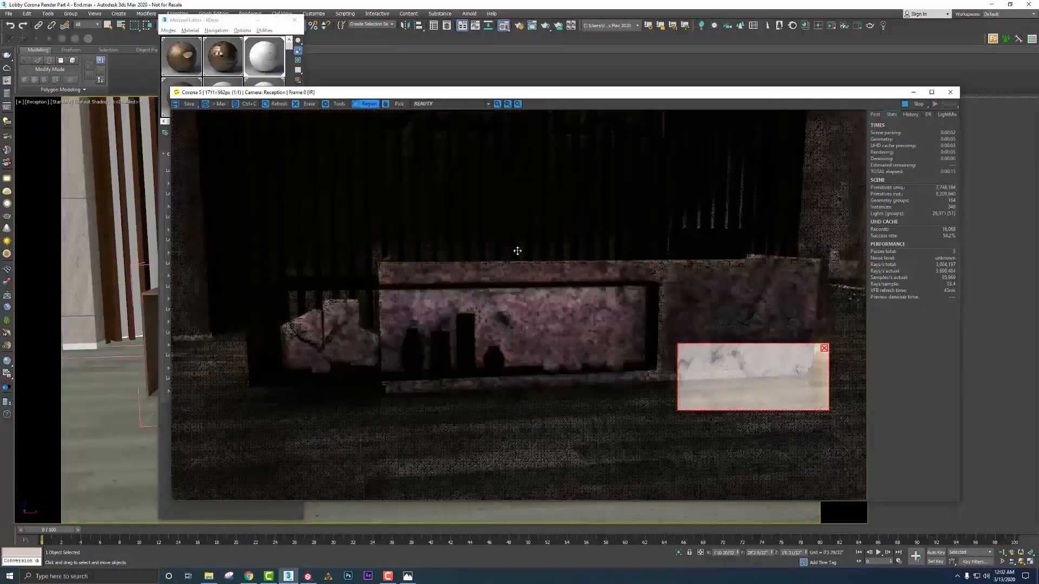
Raise the emission intensity of layer 1's Corona light material in RDesk, trying 10 before setting it to 20
{"action": "left_click", "coordinate": [221, 24]}
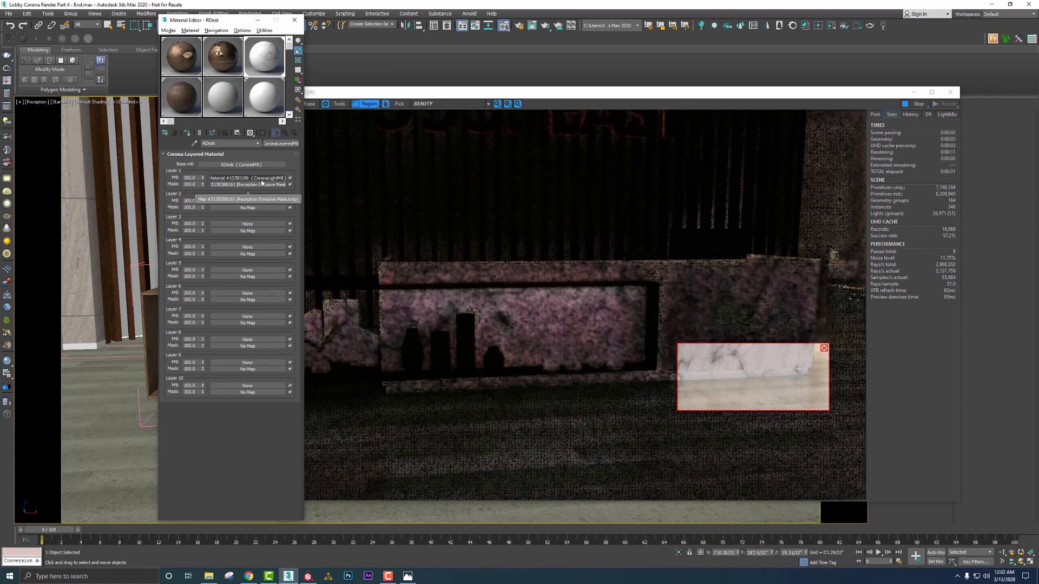
{"action": "left_click", "coordinate": [227, 178]}
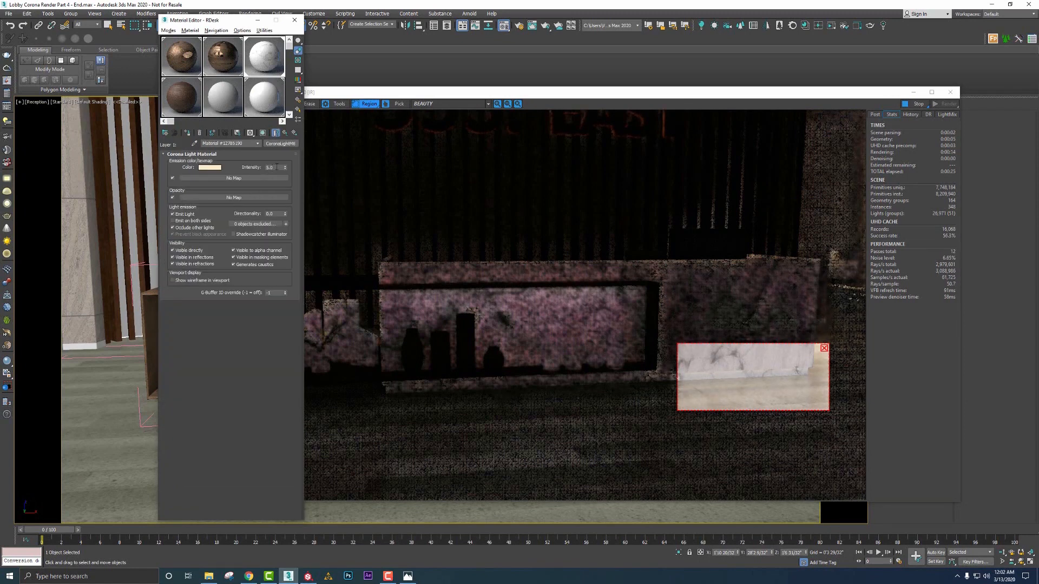
{"action": "double_click", "coordinate": [269, 168]}
{"action": "type", "text": "10"}
{"action": "key", "text": "Return"}
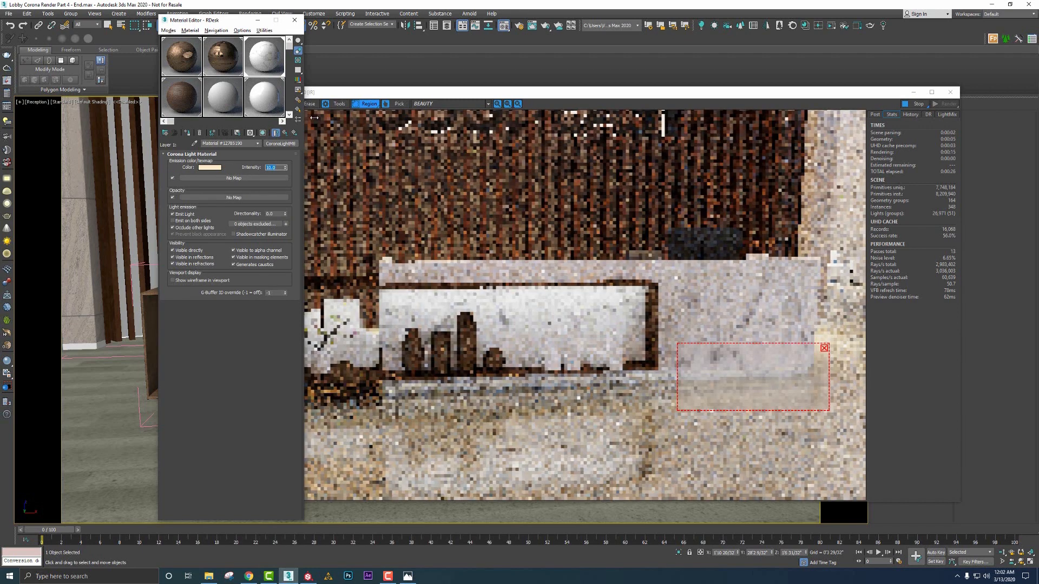
{"action": "type", "text": "20"}
{"action": "key", "text": "Return"}
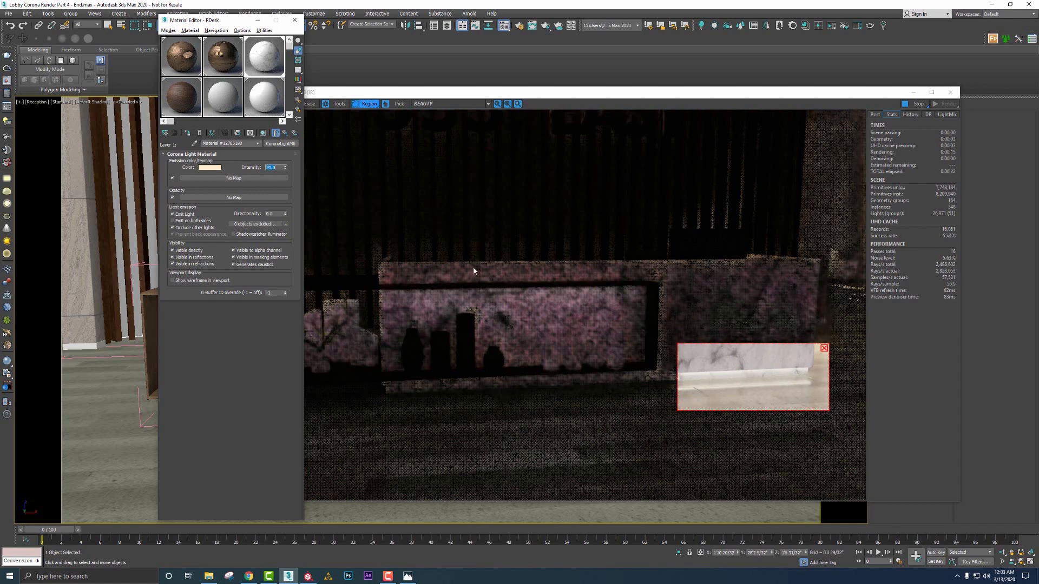
Stop the interactive render and close the render window and the Material Editor
{"action": "left_click", "coordinate": [376, 93]}
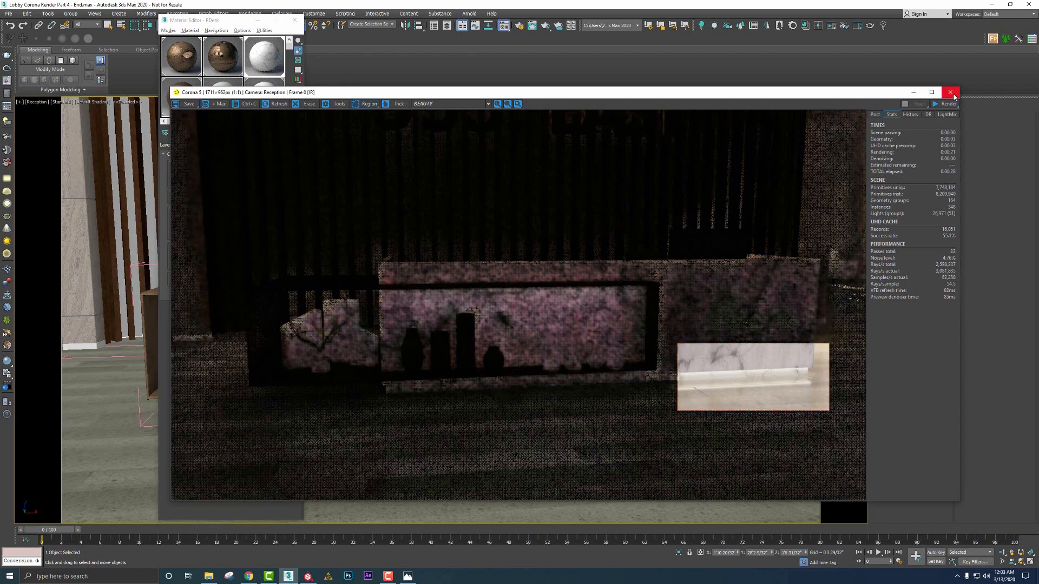
{"action": "left_click", "coordinate": [950, 92]}
{"action": "left_click", "coordinate": [294, 20]}
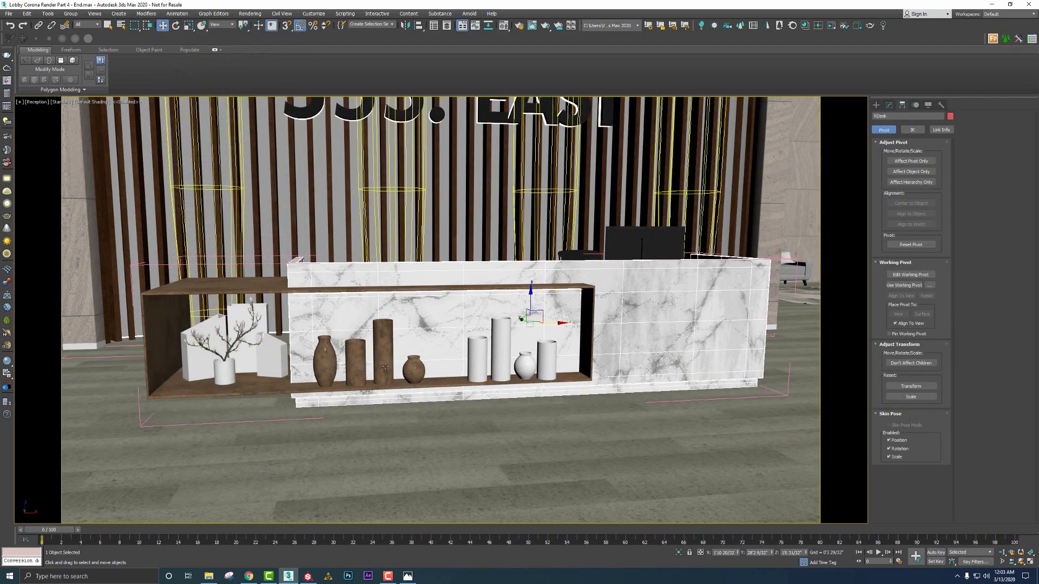
Center the pivots of the four wooden vases on the desk shelf to their objects
{"action": "left_click", "coordinate": [384, 357]}
{"action": "left_click", "coordinate": [413, 374]}
{"action": "left_click", "coordinate": [384, 368], "text": "ctrl"}
{"action": "left_click", "coordinate": [357, 366], "text": "ctrl"}
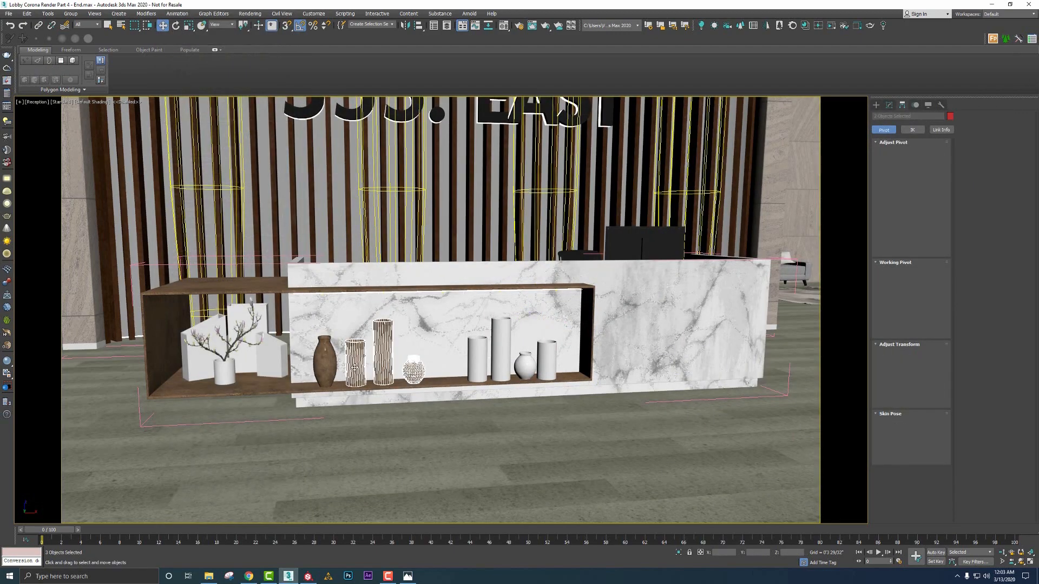
{"action": "left_click", "coordinate": [326, 364], "text": "ctrl"}
{"action": "left_click", "coordinate": [908, 163]}
{"action": "left_click", "coordinate": [911, 205]}
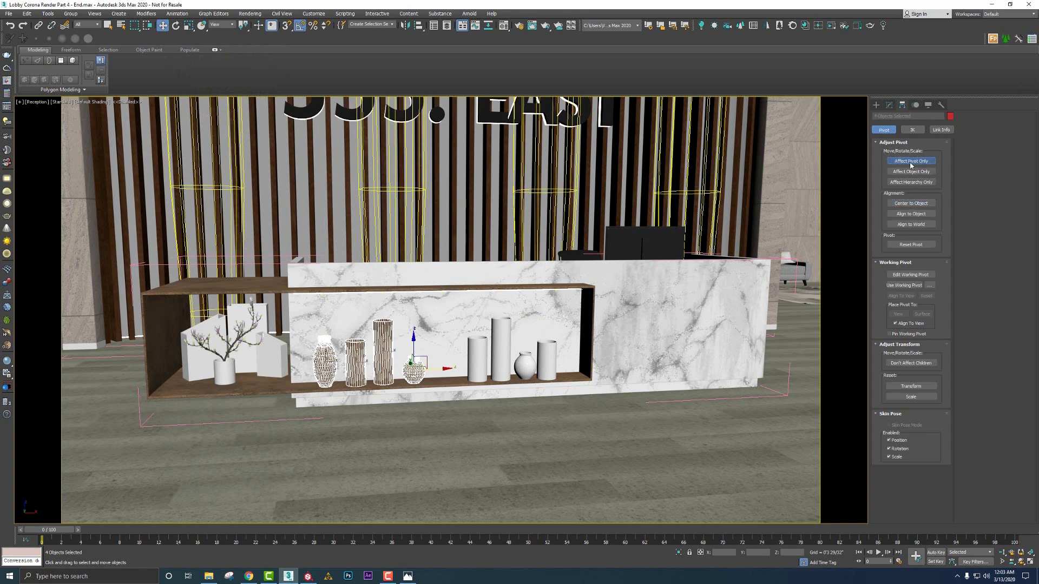
{"action": "left_click", "coordinate": [911, 163]}
Rearrange the shelf vases, replacing the white round vase with the small wooden one and swapping the tall wooden vase's spot for a white cylinder
{"action": "left_click", "coordinate": [425, 391]}
{"action": "left_click", "coordinate": [423, 369]}
{"action": "left_click_drag", "start_coordinate": [434, 370], "coordinate": [412, 361]}
{"action": "left_click", "coordinate": [521, 369]}
{"action": "key", "text": "Delete"}
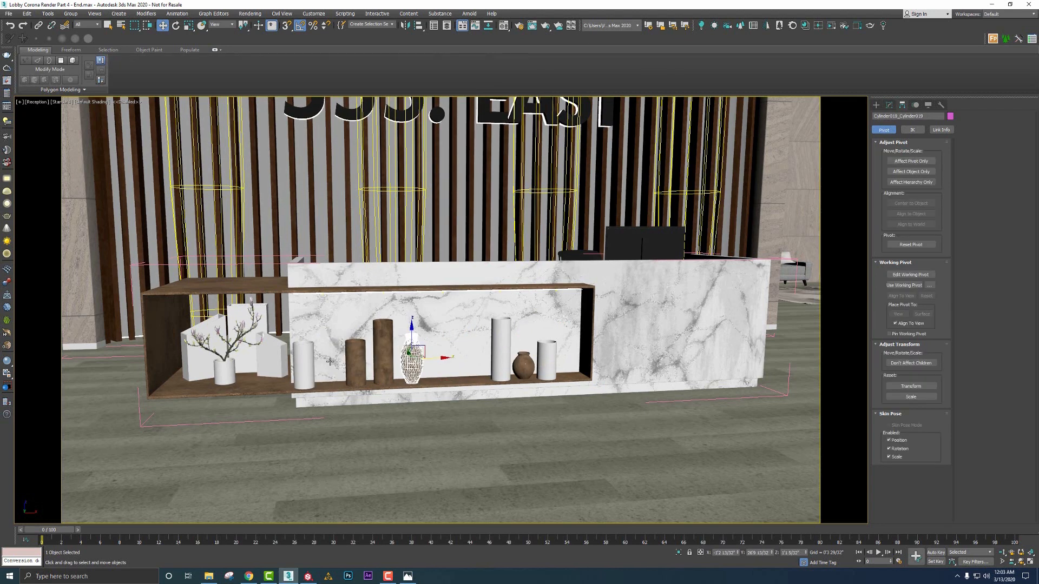
{"action": "left_click_drag", "start_coordinate": [304, 367], "coordinate": [326, 366]}
Check the reception desk with its rearranged vases in a Corona interactive render, then close the render window
{"action": "left_click", "coordinate": [730, 285]}
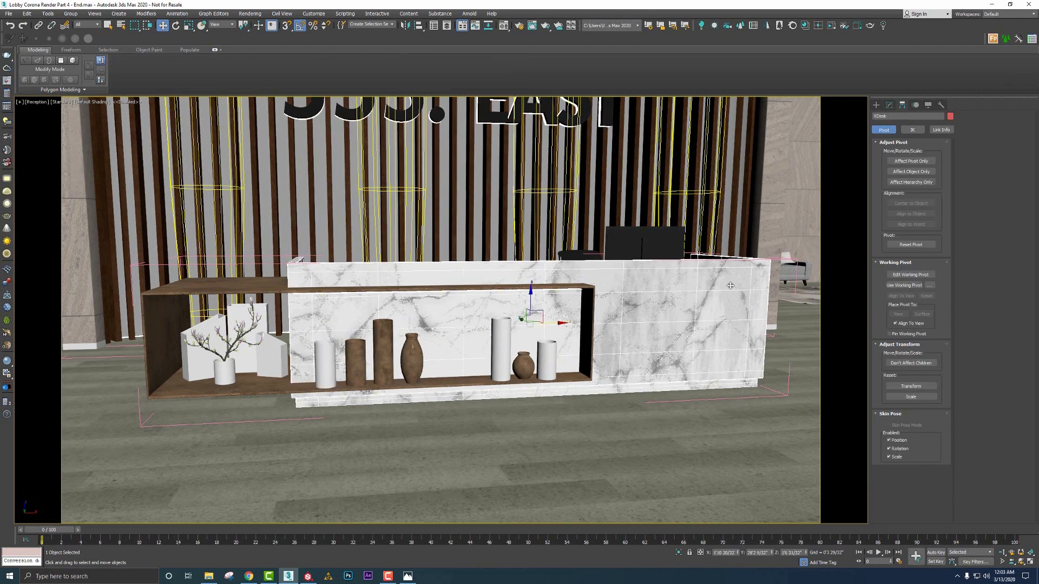
{"action": "left_click", "coordinate": [857, 26]}
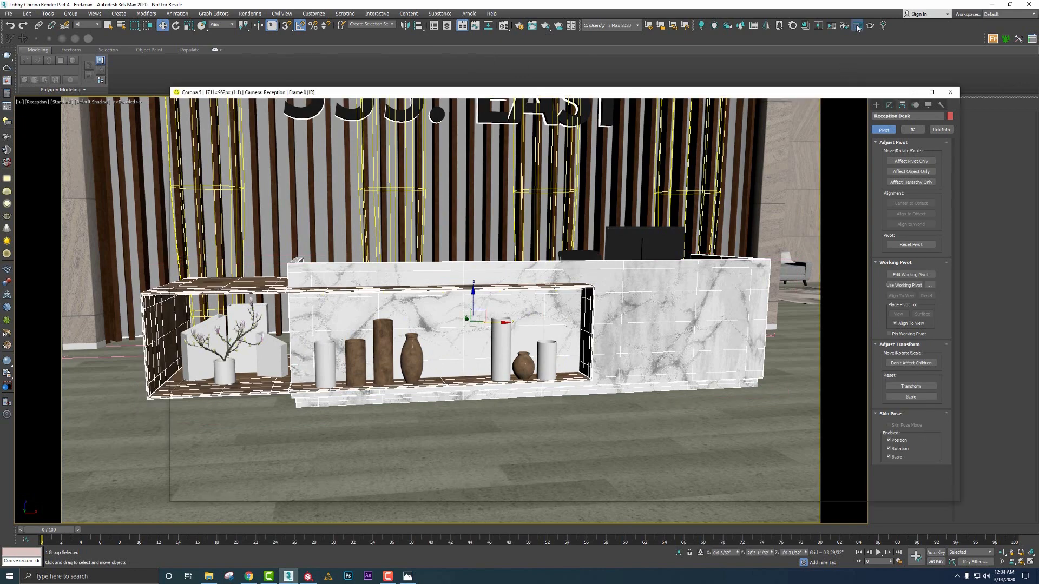
{"action": "left_click", "coordinate": [949, 92]}
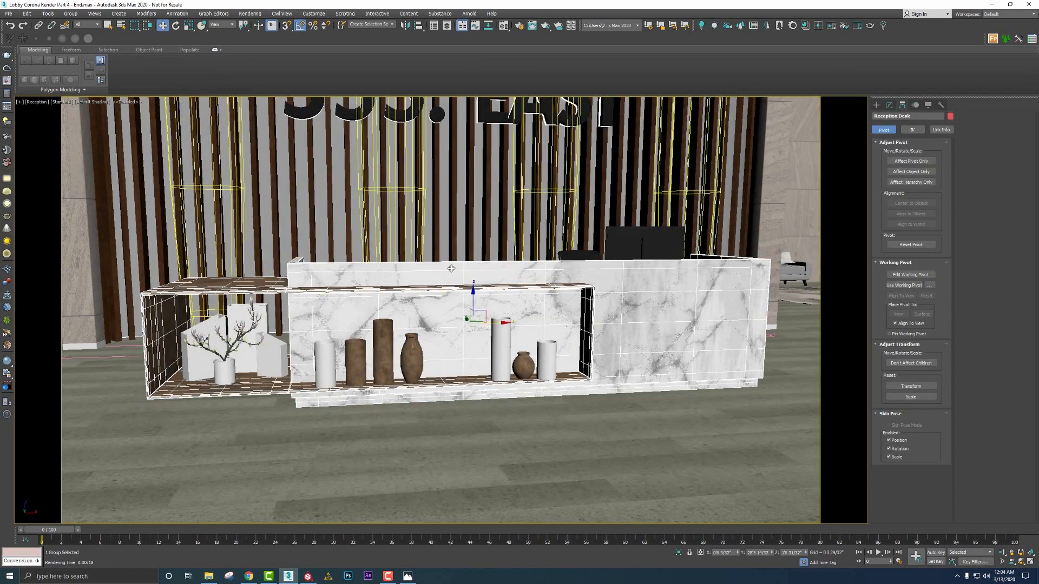
View the desk's wooden countertop in perspective and open the RWood material's maps with an enlarged sample preview
{"action": "key", "text": "p"}
{"action": "scroll", "coordinate": [451, 268], "scroll_direction": "down", "scroll_amount": 3}
{"action": "middle_click_drag", "start_coordinate": [450, 268], "coordinate": [537, 287], "text": "alt"}
{"action": "scroll", "coordinate": [444, 296], "scroll_direction": "up", "scroll_amount": 5}
{"action": "key", "text": "m"}
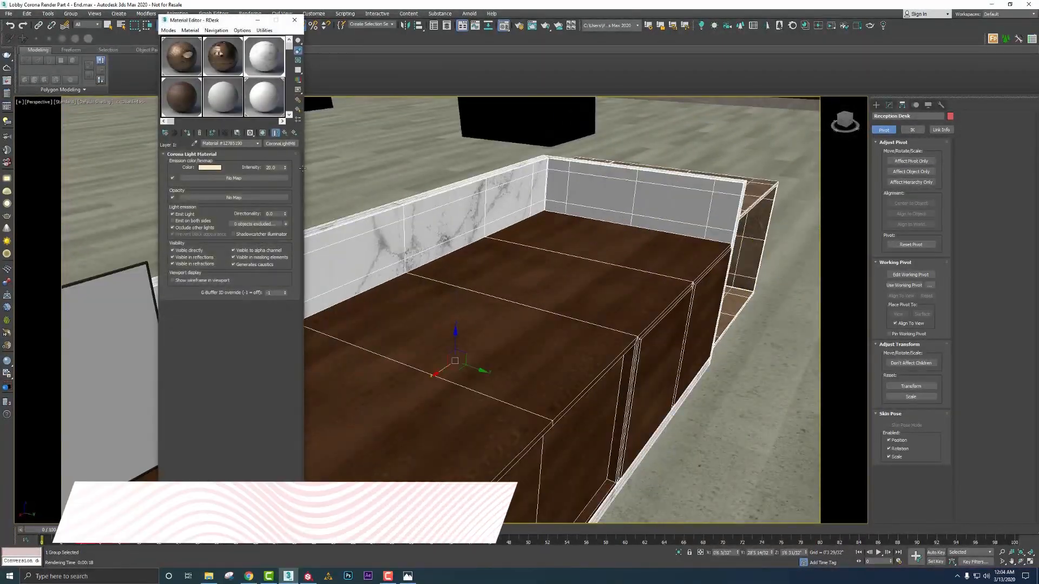
{"action": "left_click", "coordinate": [195, 105]}
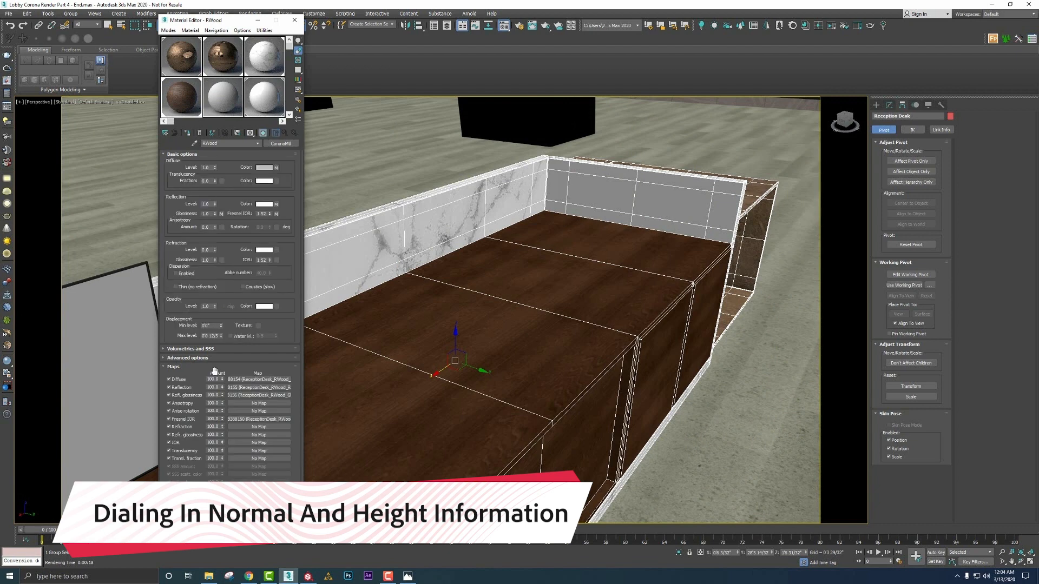
{"action": "scroll", "coordinate": [191, 373], "scroll_direction": "down", "scroll_amount": 2}
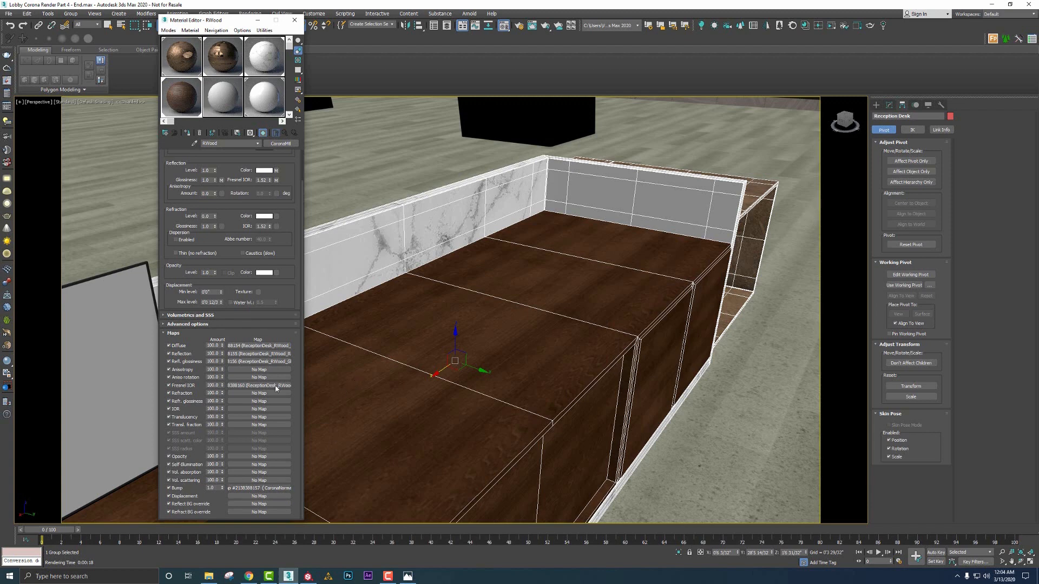
{"action": "double_click", "coordinate": [188, 98]}
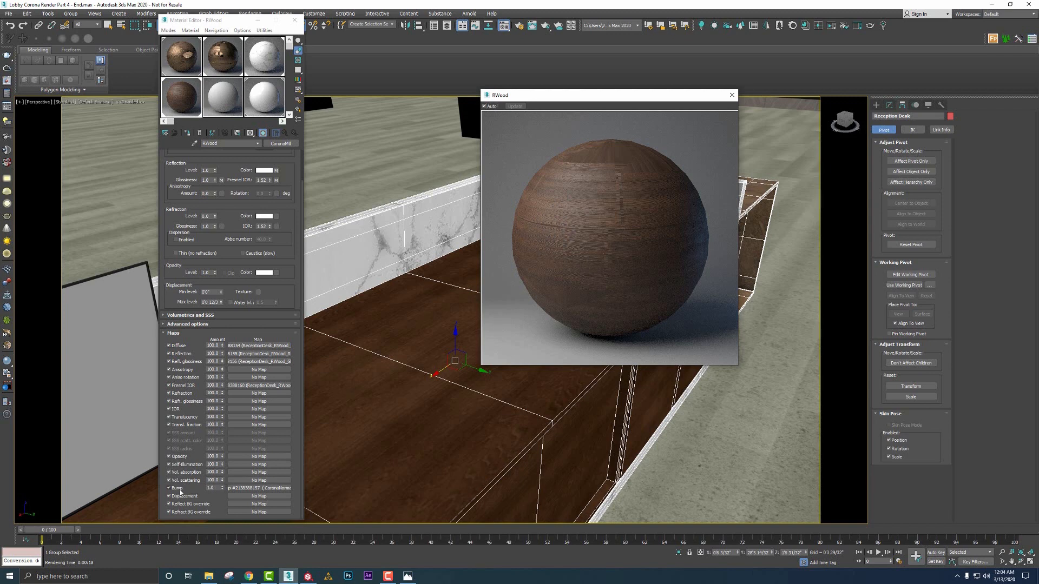
Set the RWood material's bump amount to 0.25, comparing the wood grain strength in the enlarged preview
{"action": "double_click", "coordinate": [212, 488]}
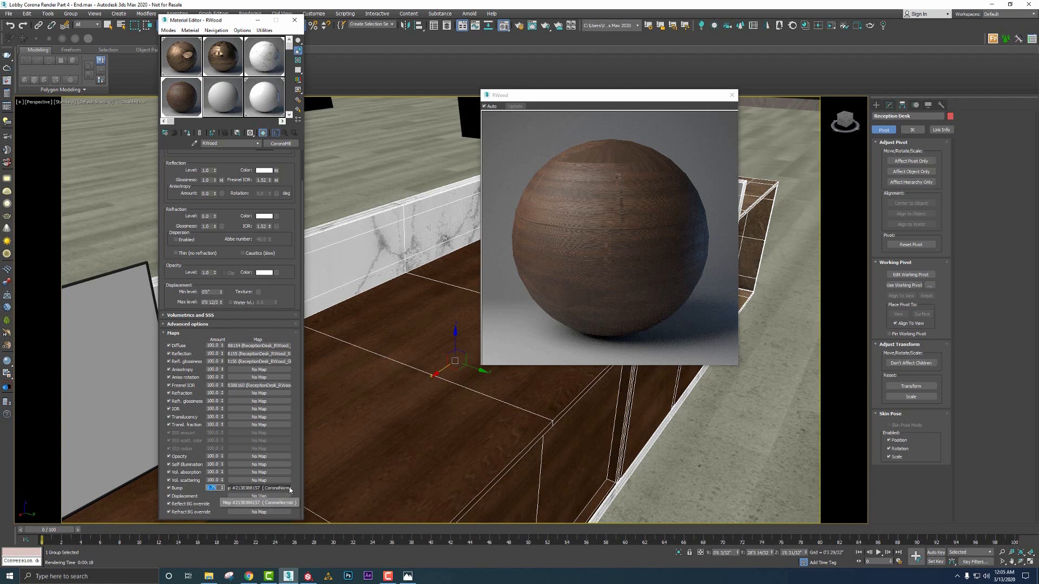
{"action": "type", "text": ".25"}
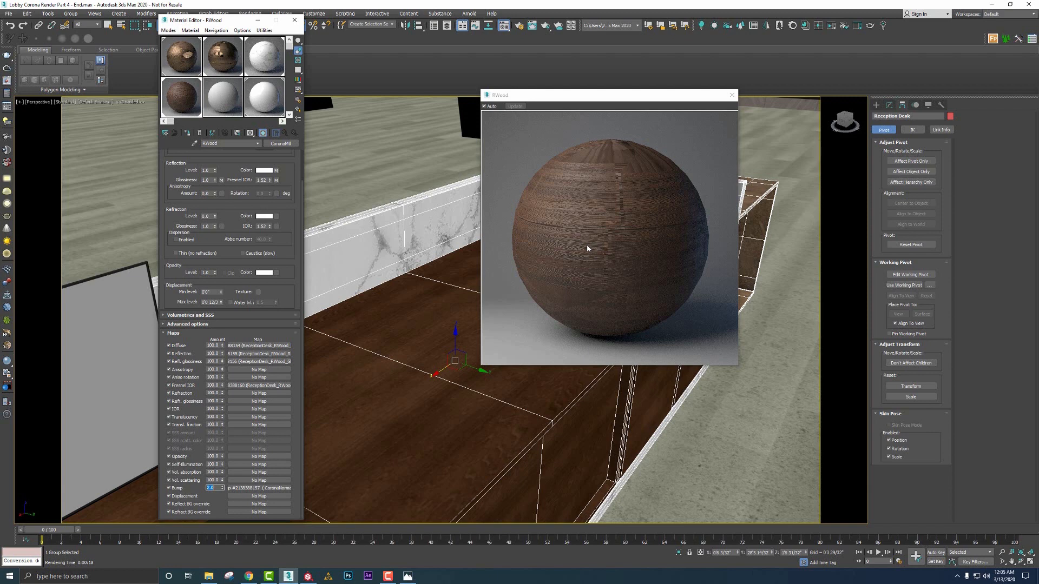
{"action": "type", "text": "0.25"}
{"action": "key", "text": "Return"}
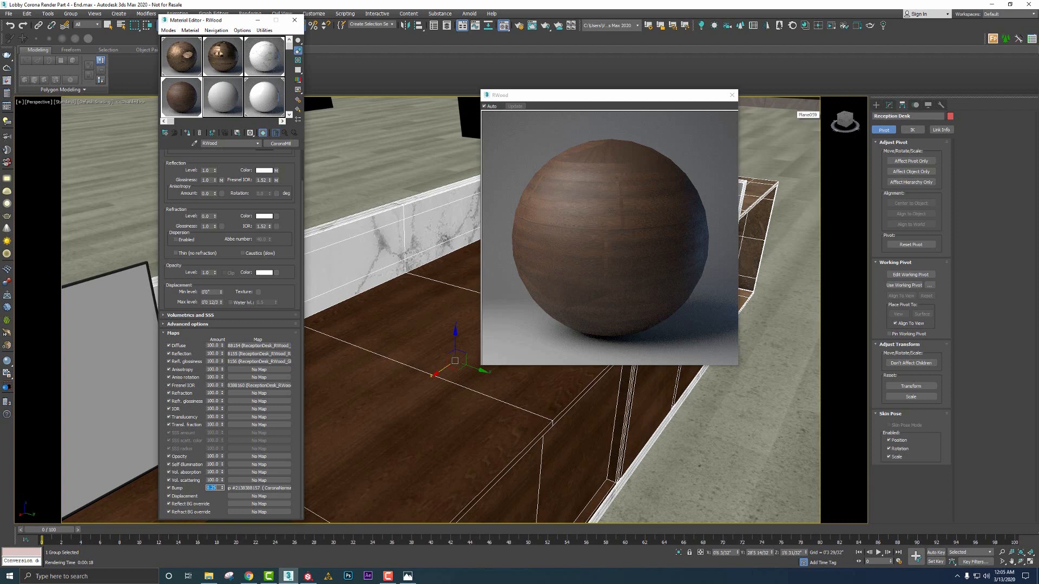
Close the RWood preview and the Material Editor, and return the viewport to the Reception camera
{"action": "left_click", "coordinate": [731, 95]}
{"action": "left_click", "coordinate": [294, 20]}
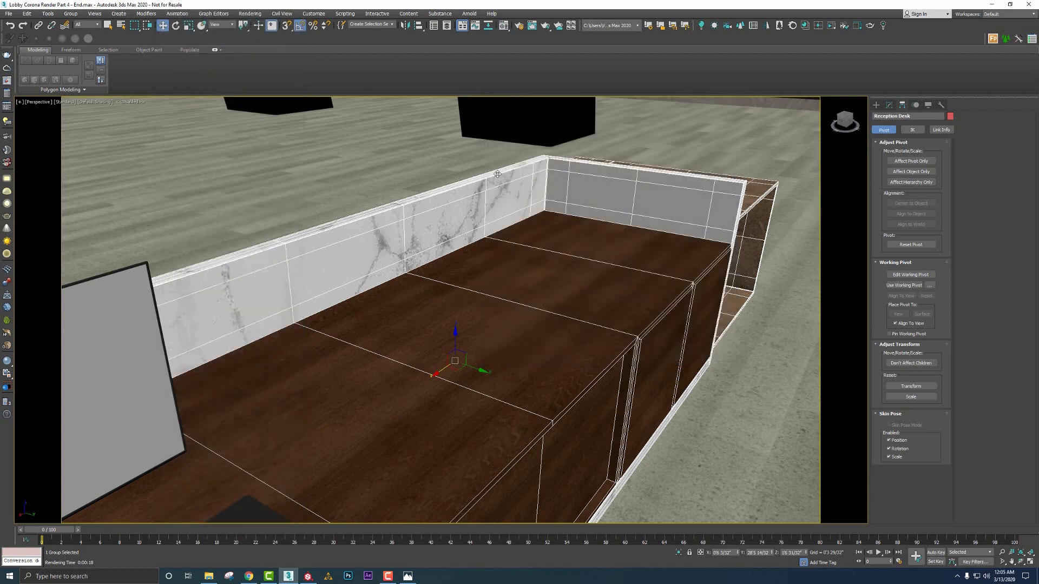
{"action": "key", "text": "c"}
{"action": "double_click", "coordinate": [497, 235]}
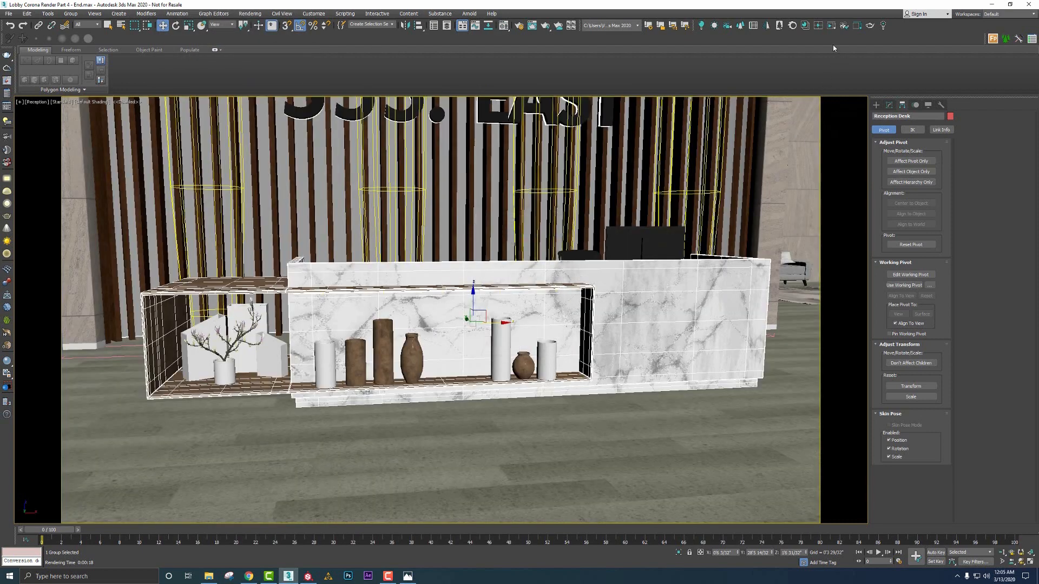